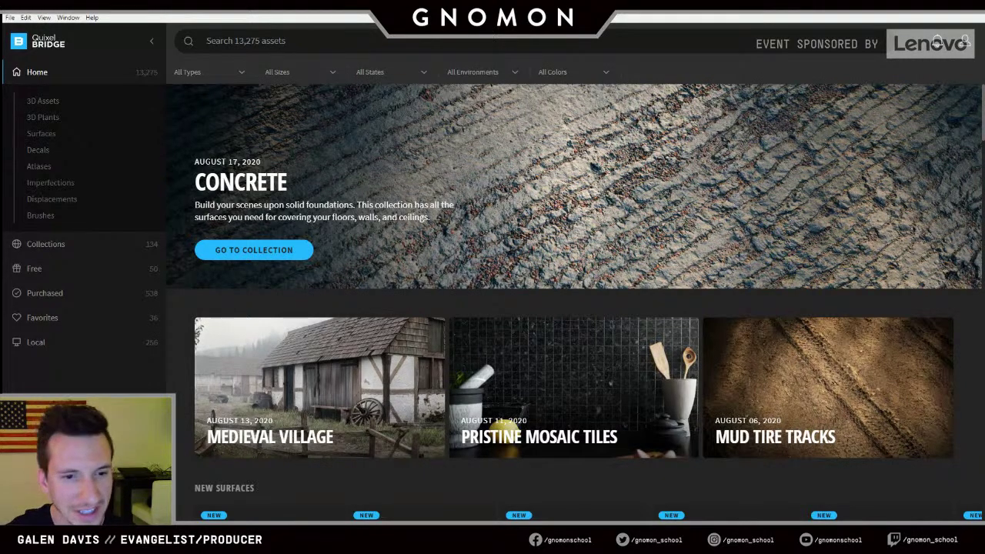
- Browse the home page's featured collections, new surfaces, 3D models, 3D plants, asset types, trending assets and latest assets
scroll(363, 352, "down", 3)
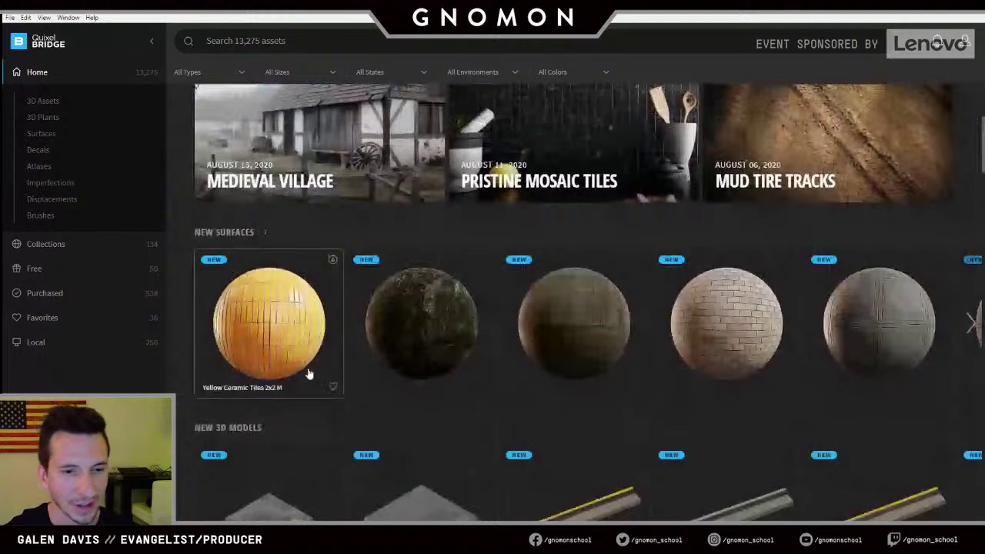
scroll(308, 373, "up", 3)
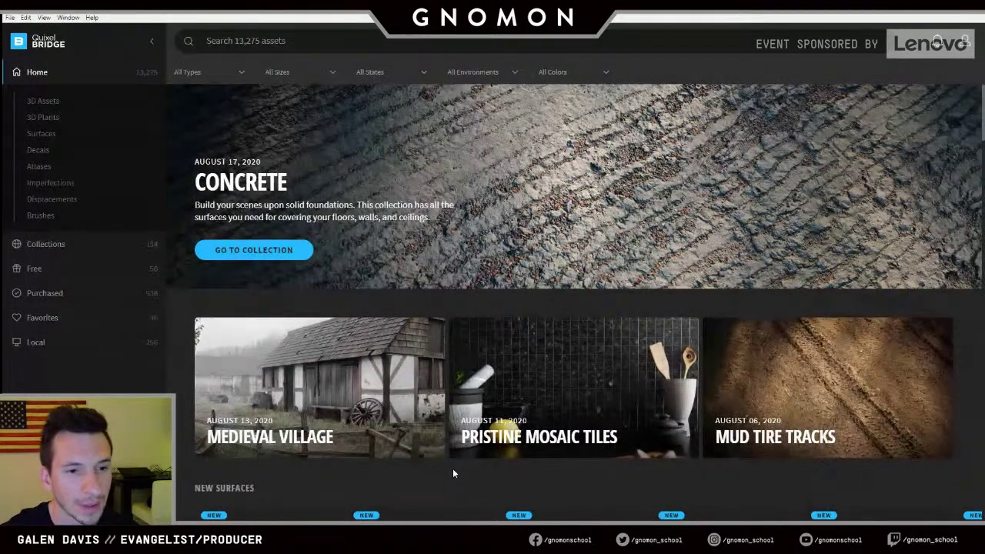
scroll(477, 461, "down", 1)
scroll(478, 460, "down", 2)
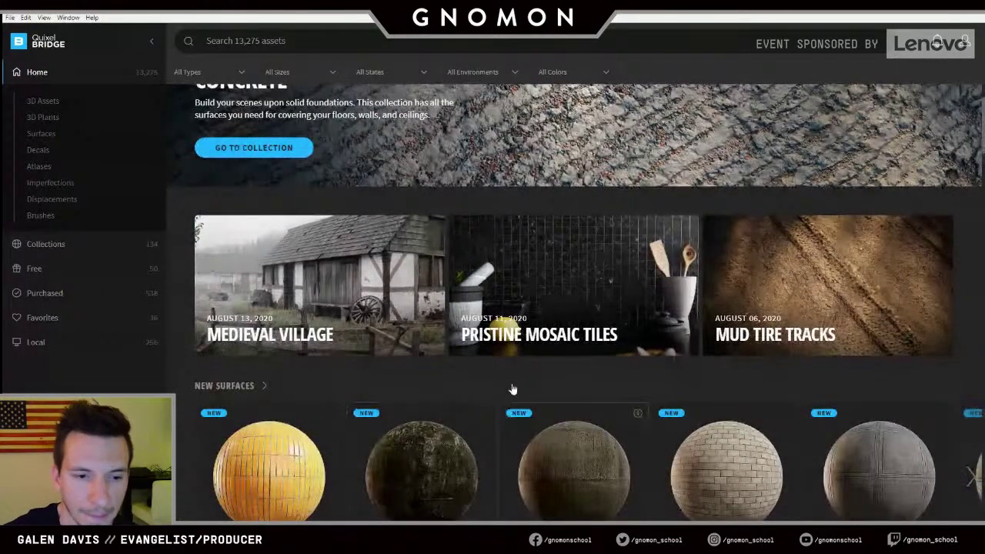
scroll(505, 384, "up", 2)
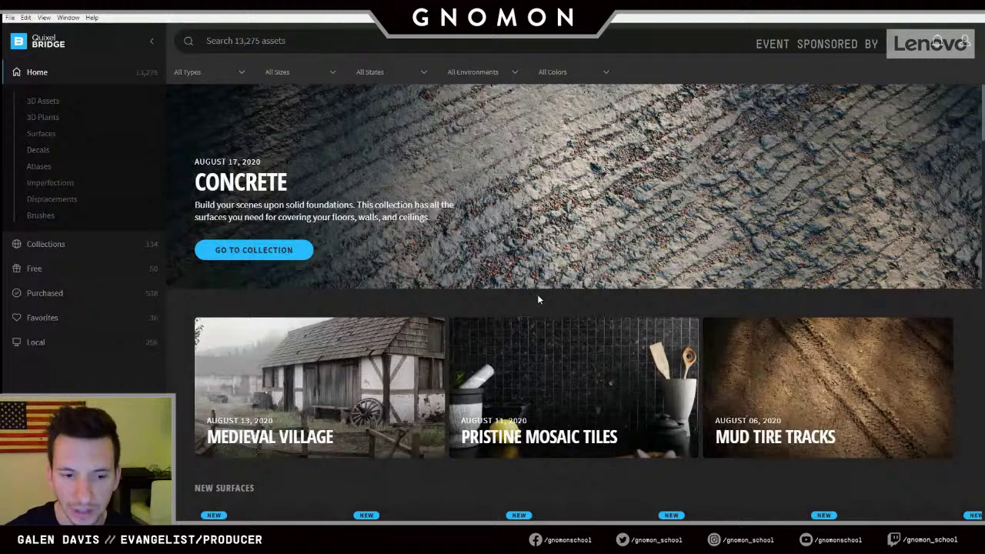
scroll(547, 297, "down", 2)
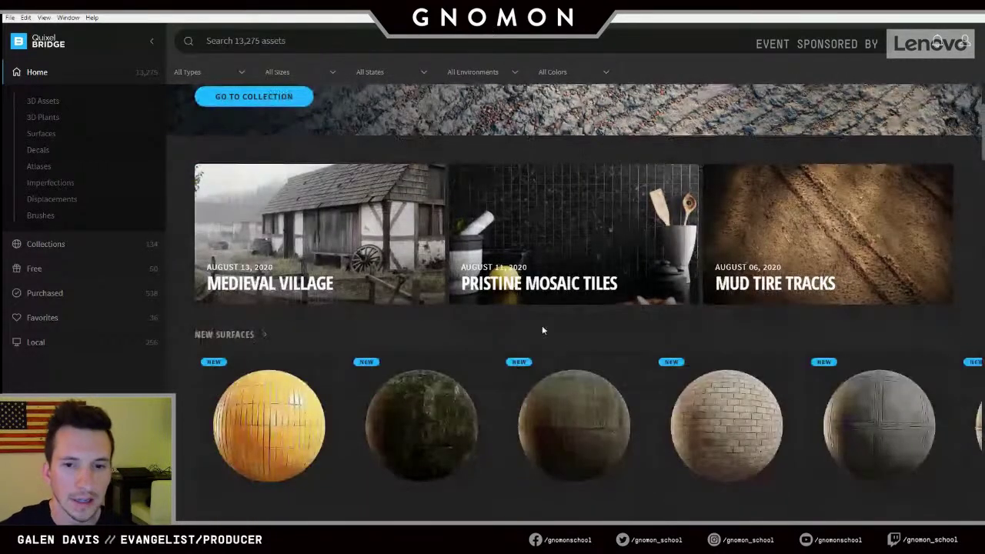
scroll(542, 330, "down", 2)
scroll(548, 362, "down", 1)
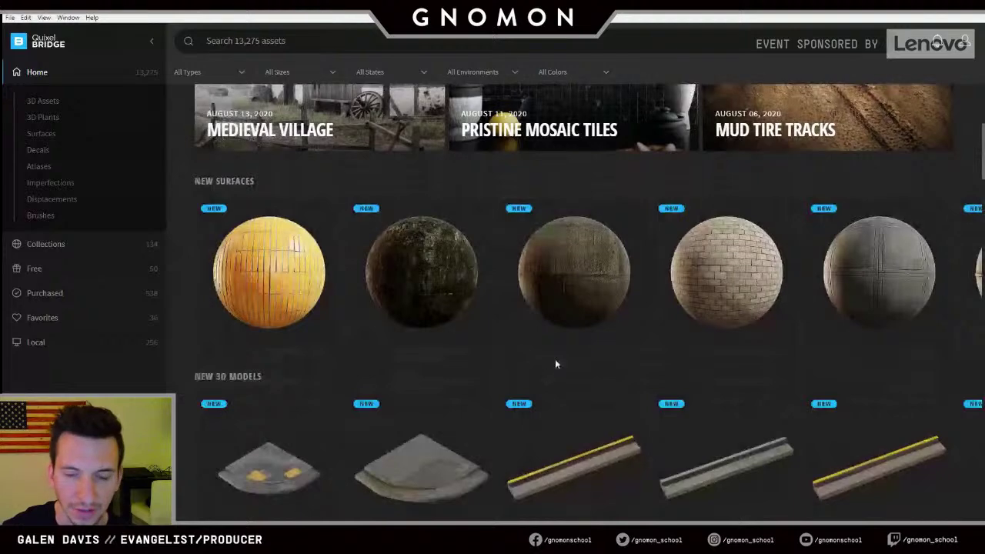
scroll(555, 358, "down", 2)
scroll(555, 365, "down", 2)
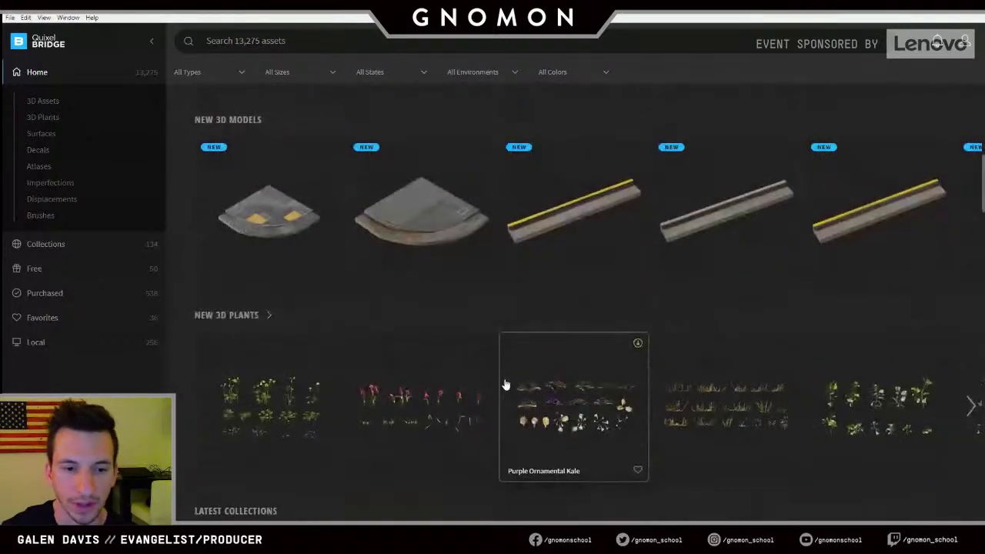
scroll(557, 365, "down", 3)
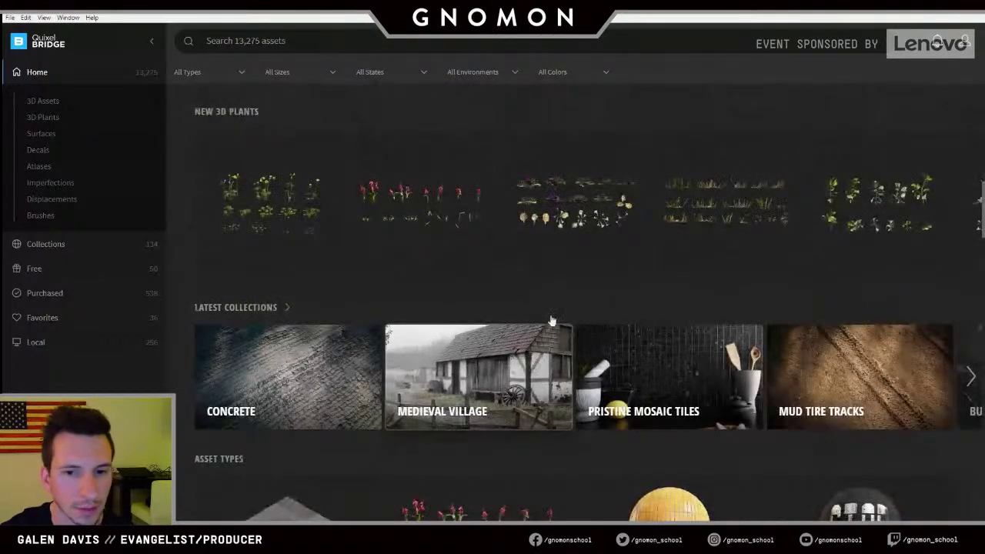
scroll(500, 346, "down", 6)
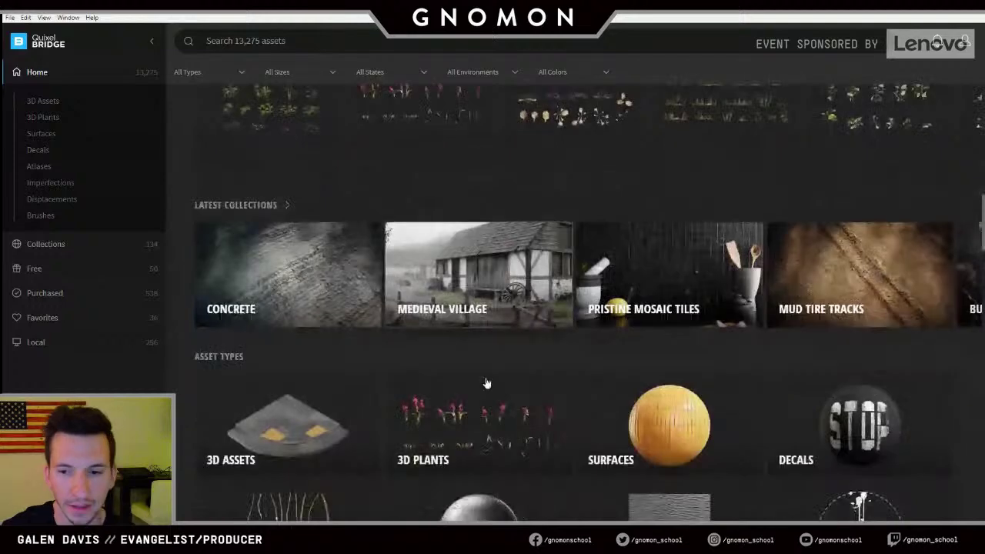
scroll(469, 367, "down", 4)
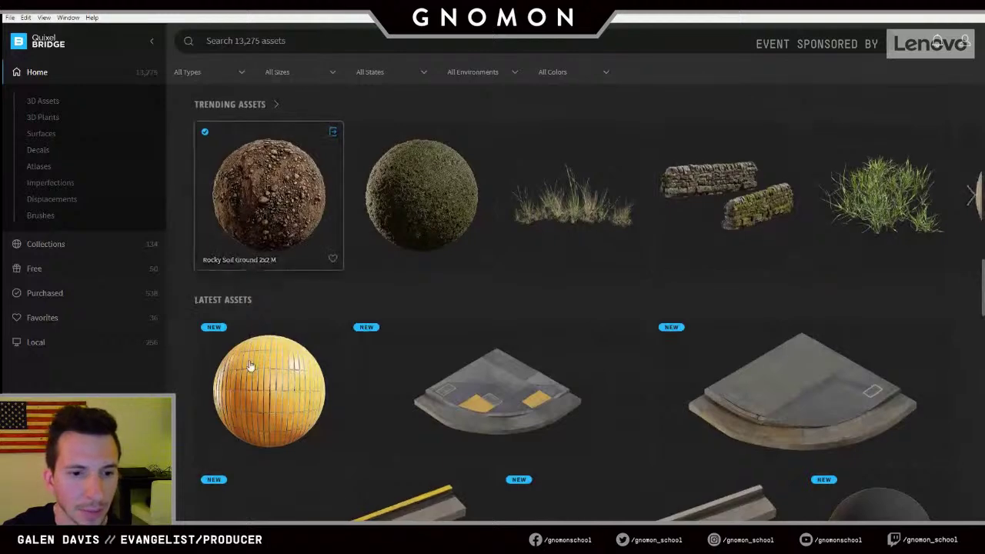
scroll(316, 231, "down", 4)
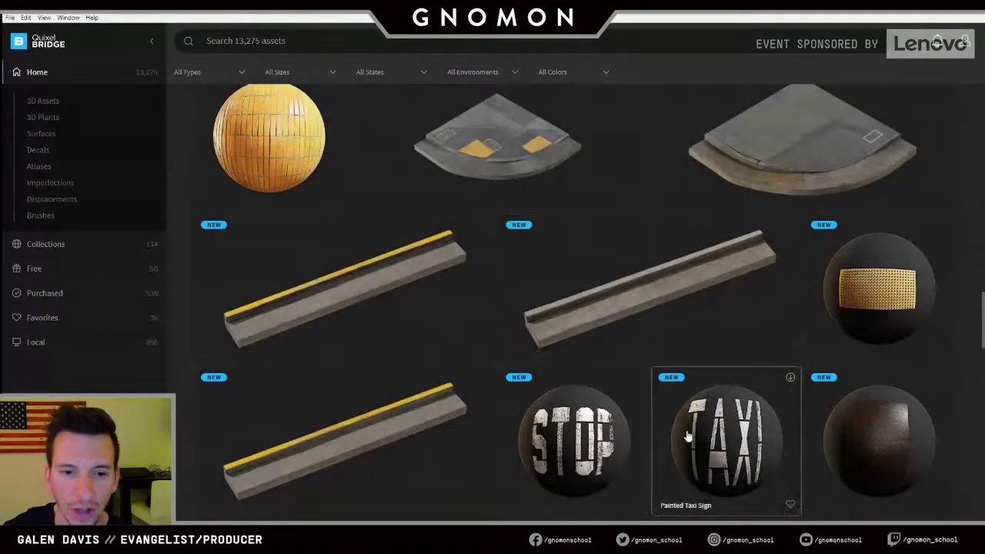
scroll(396, 347, "down", 4)
scroll(396, 353, "down", 2)
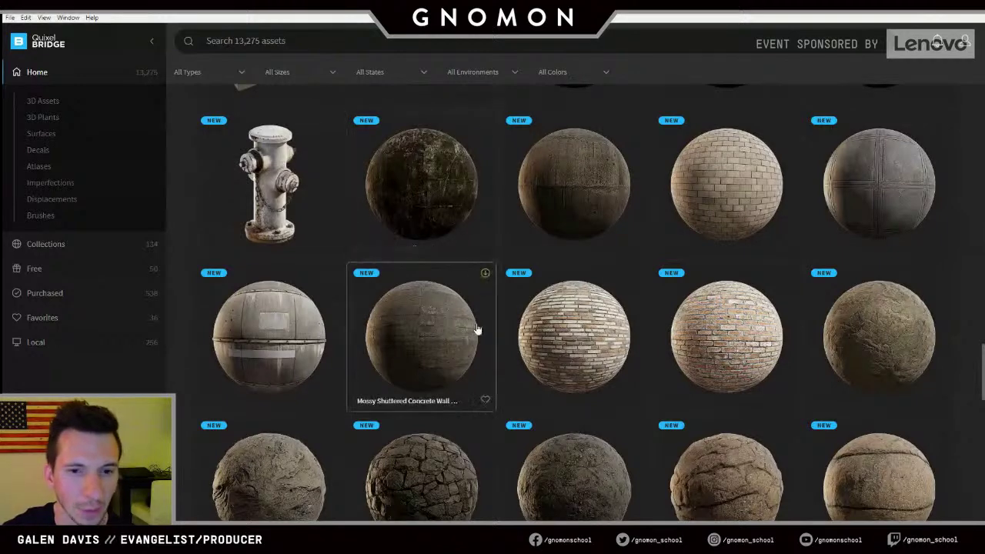
scroll(477, 323, "up", 10)
scroll(477, 321, "up", 3)
scroll(472, 319, "down", 10)
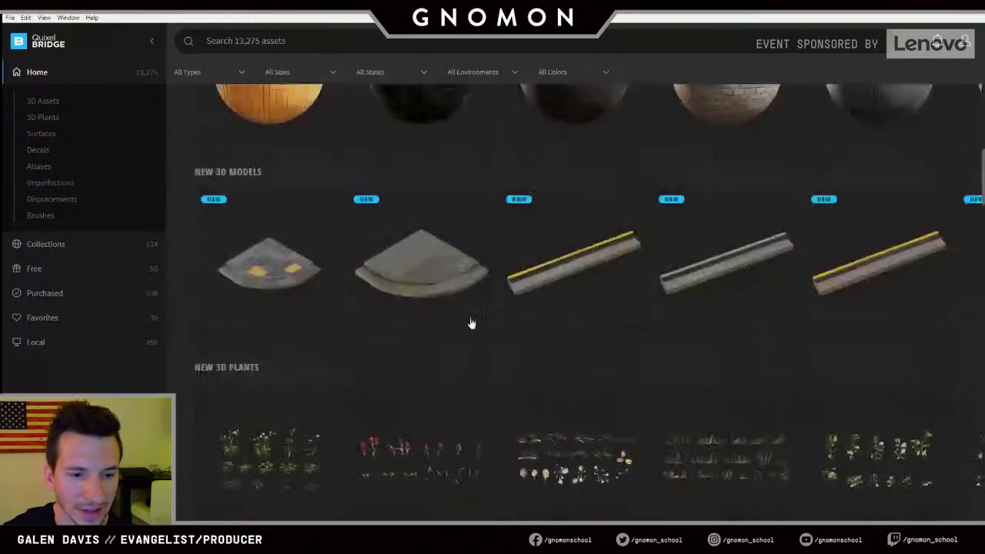
- Turn on automatic hiding of the Windows taskbar in desktop mode and close the settings window
right_click(266, 521)
left_click(297, 501)
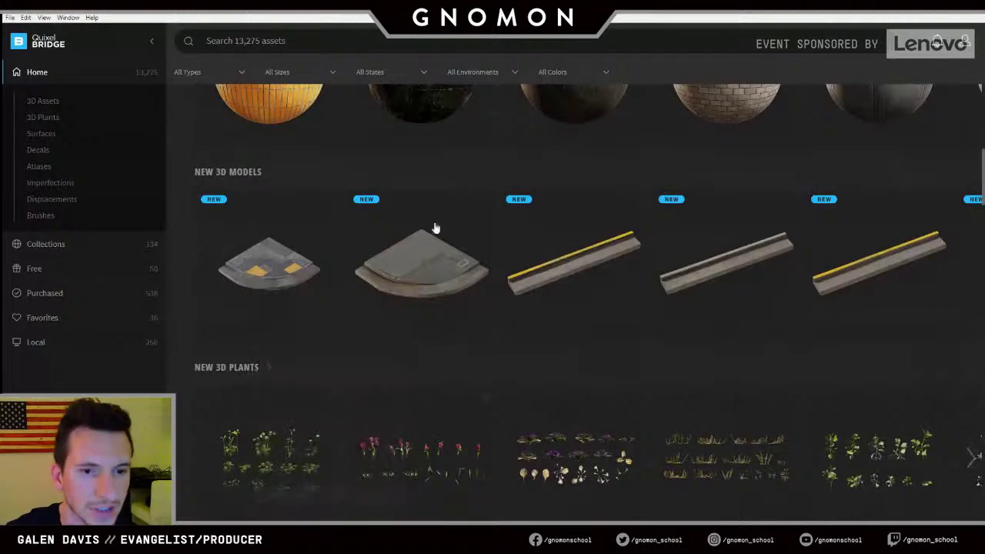
left_click_drag(197, 56, 0, 239)
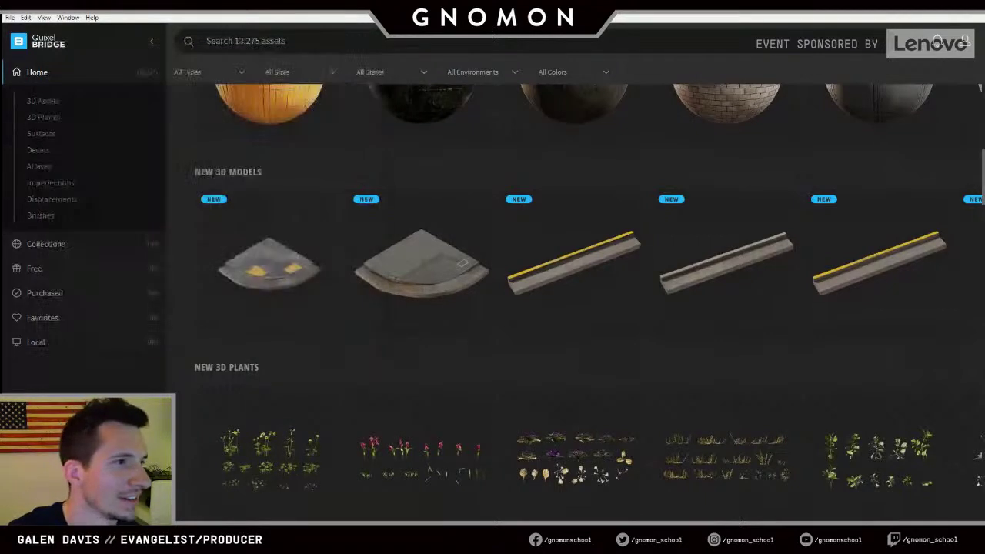
right_click(348, 521)
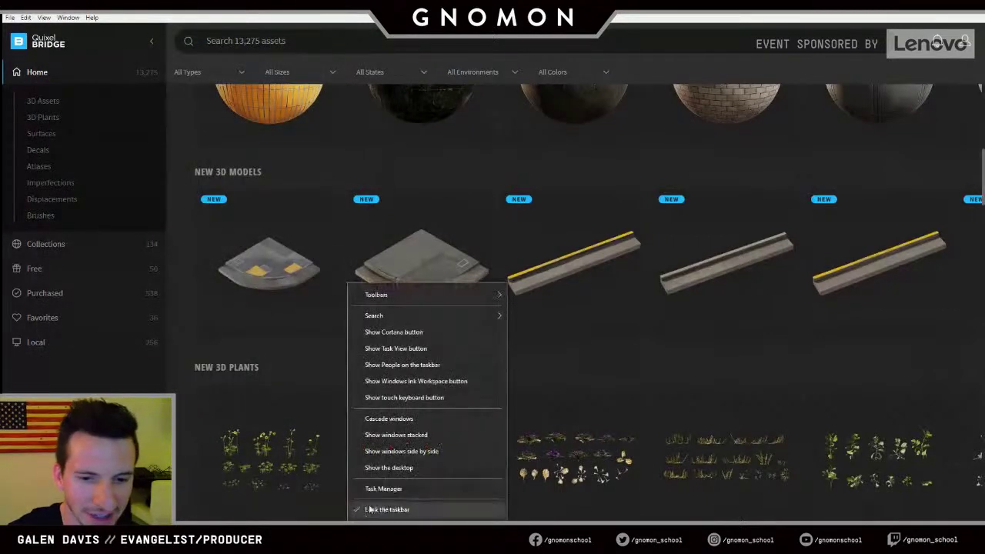
left_click(387, 515)
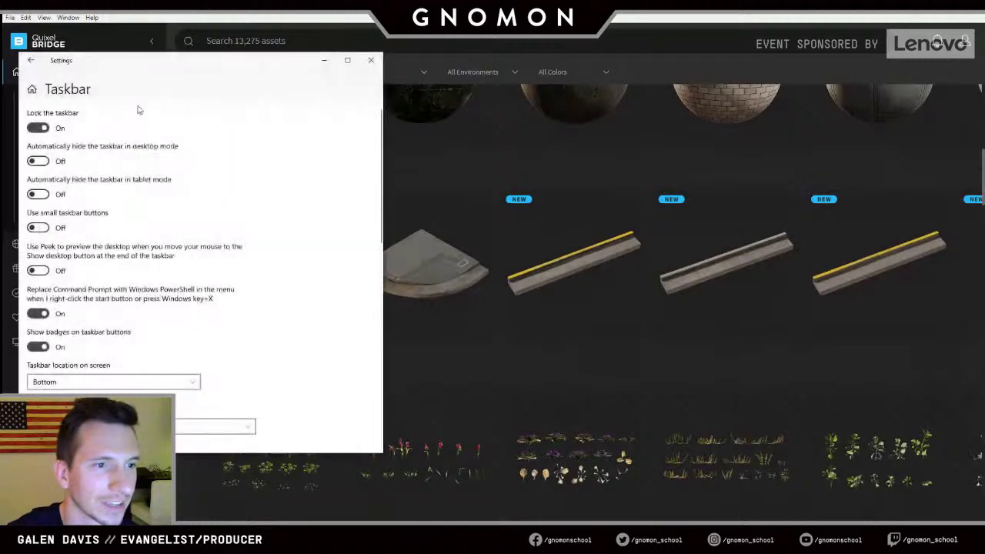
left_click(37, 161)
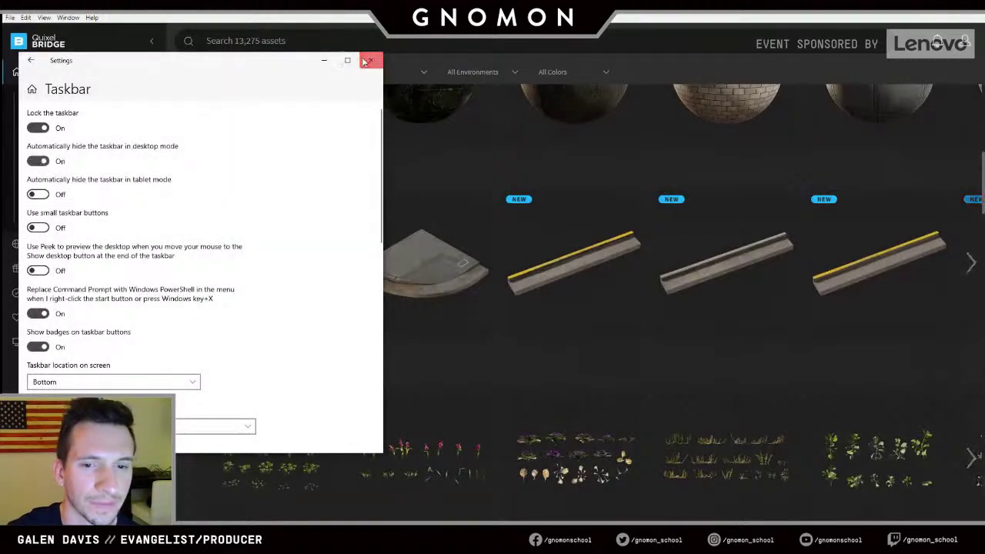
left_click(371, 60)
- Review the featured collections and the new surfaces section on the home page
scroll(484, 435, "up", 5)
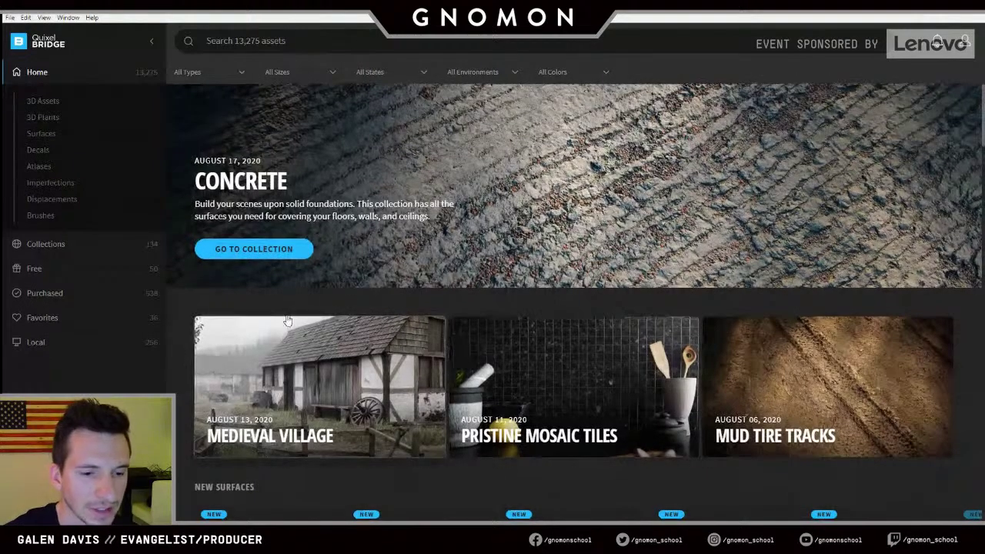
scroll(357, 257, "down", 1)
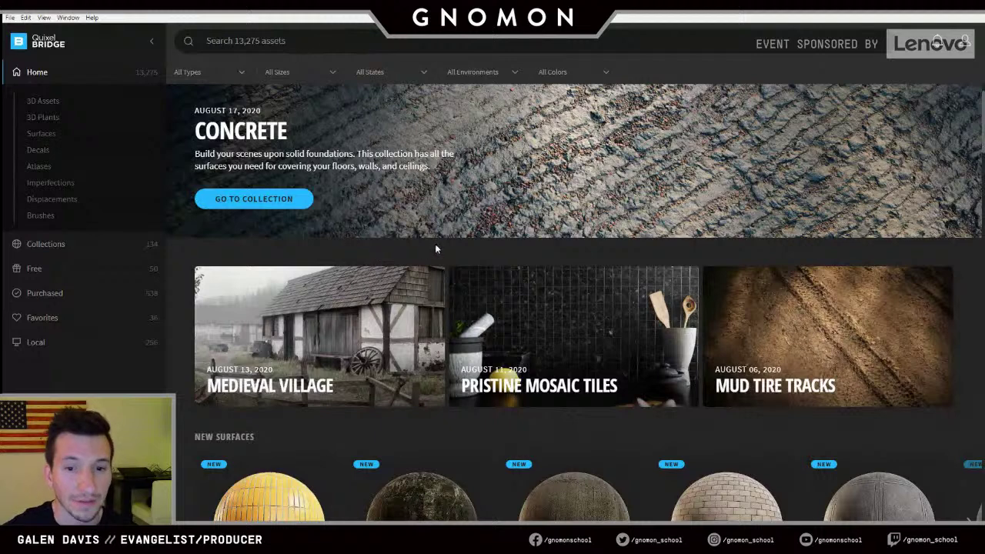
scroll(443, 252, "down", 1)
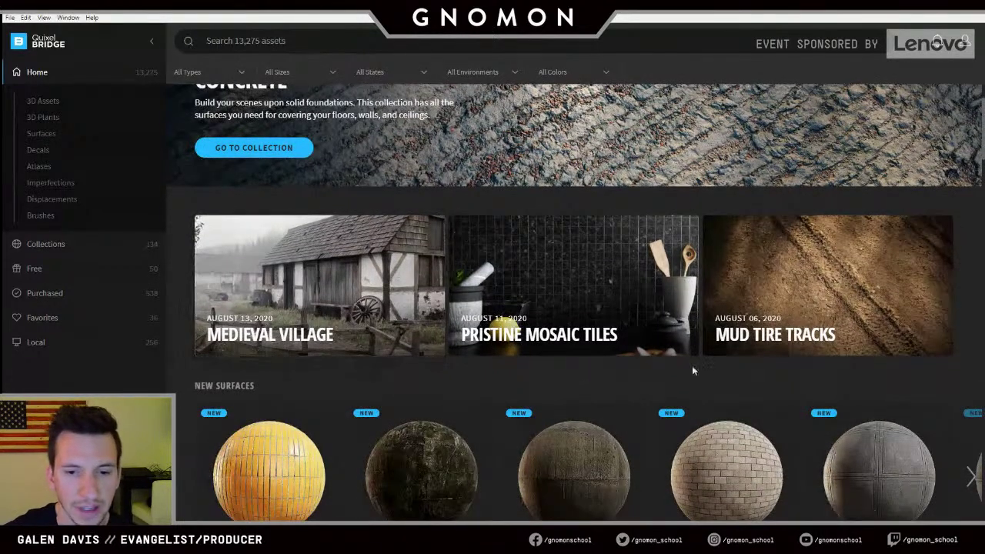
scroll(432, 335, "down", 4)
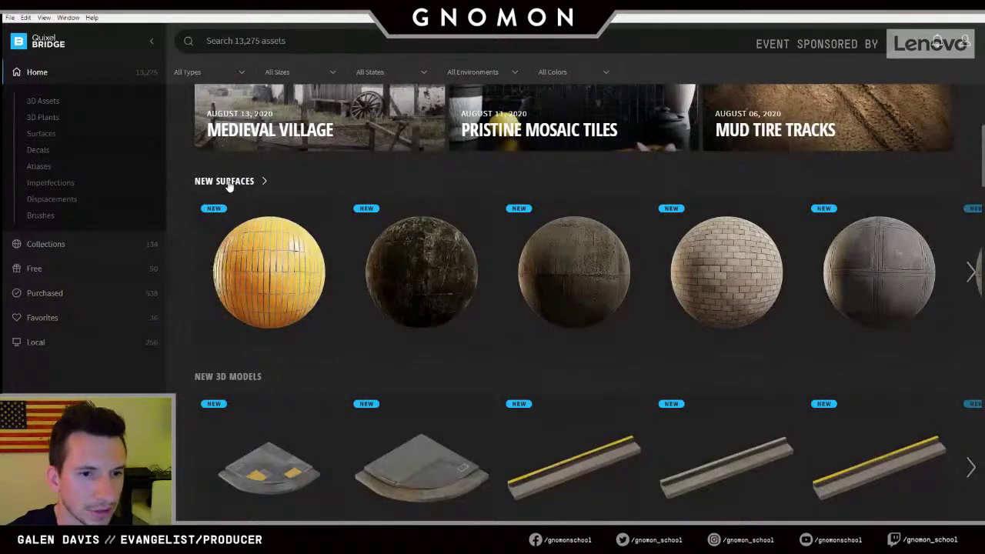
scroll(408, 215, "up", 3)
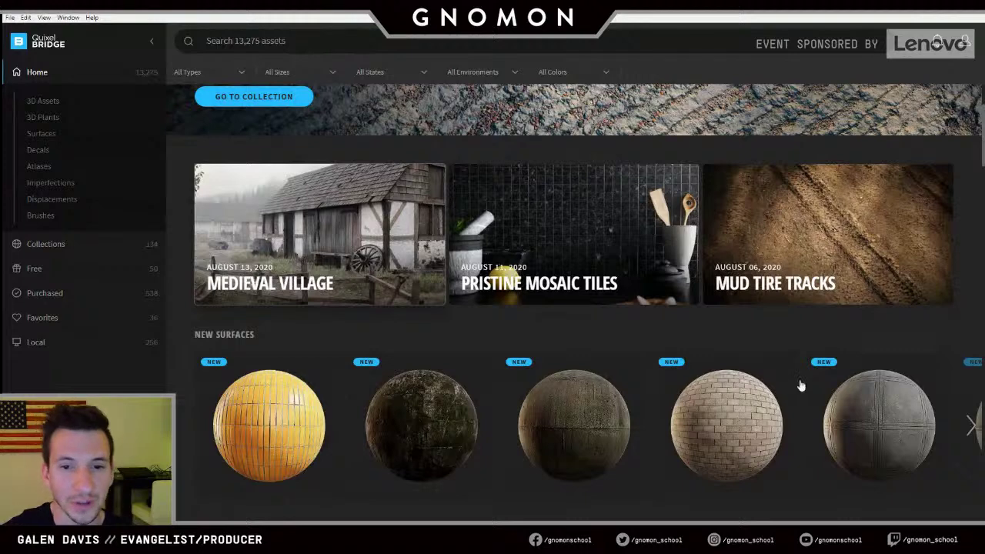
scroll(498, 326, "up", 2)
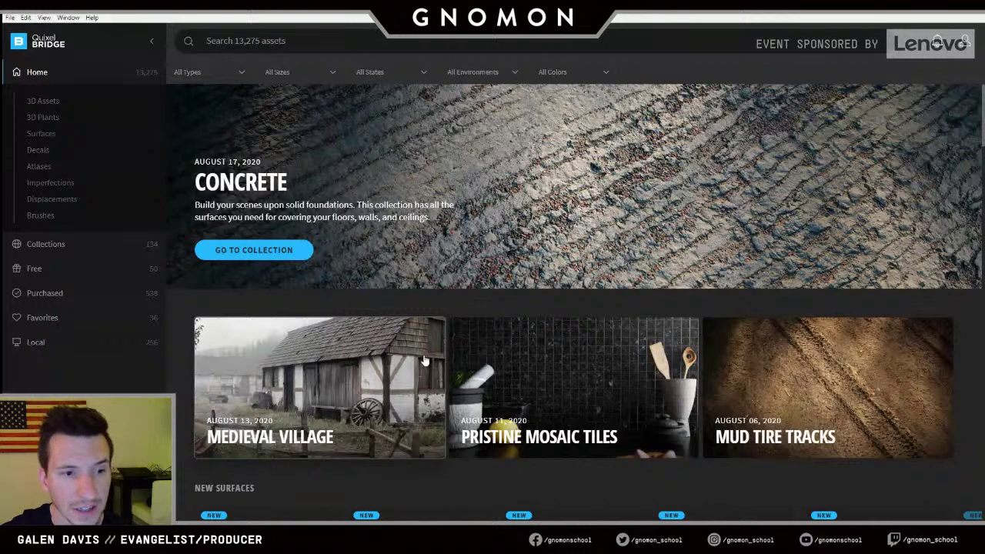
- Open the Collections library and look through its Environment, Essential, ArchViz, Community and Tutorial categories
left_click(57, 247)
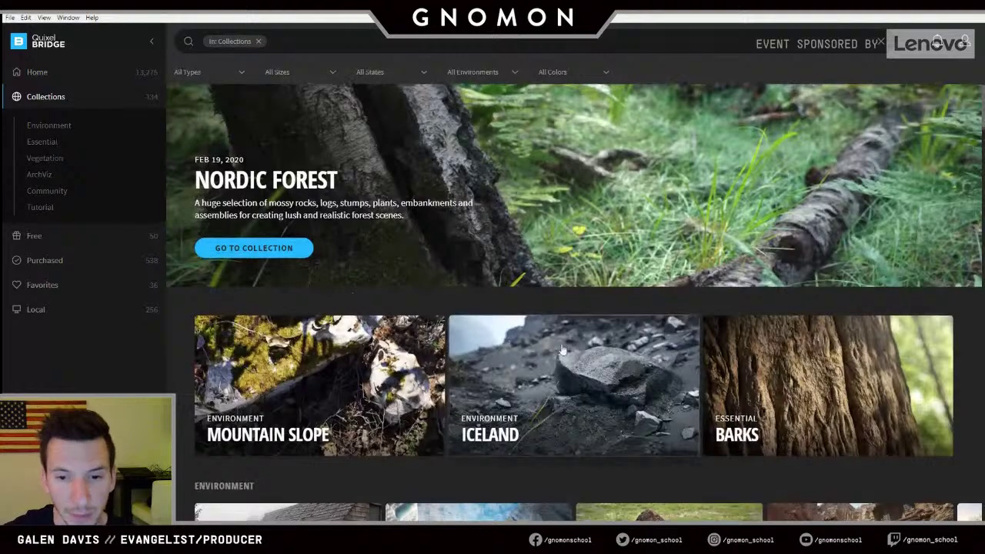
scroll(574, 346, "down", 1)
scroll(575, 346, "down", 3)
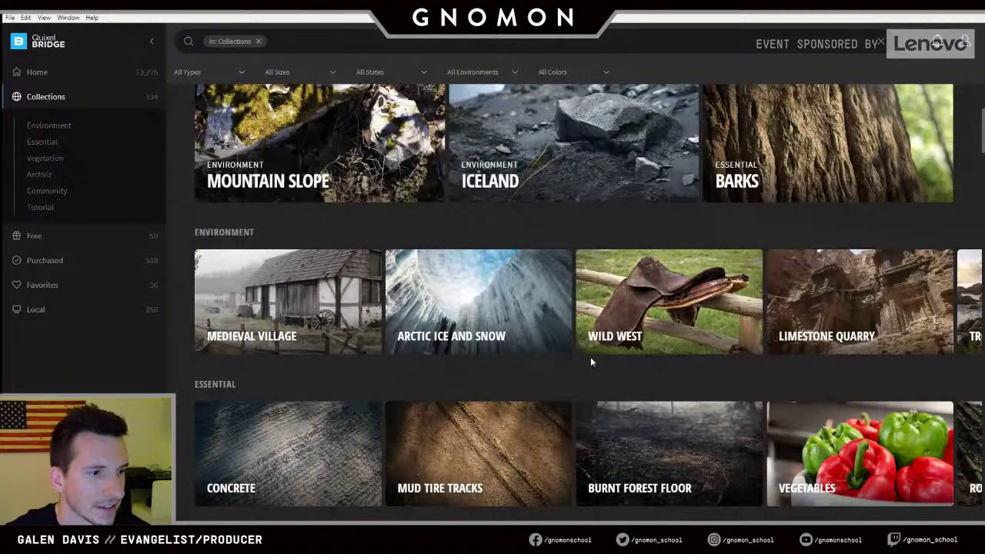
scroll(474, 315, "down", 1)
scroll(473, 315, "down", 4)
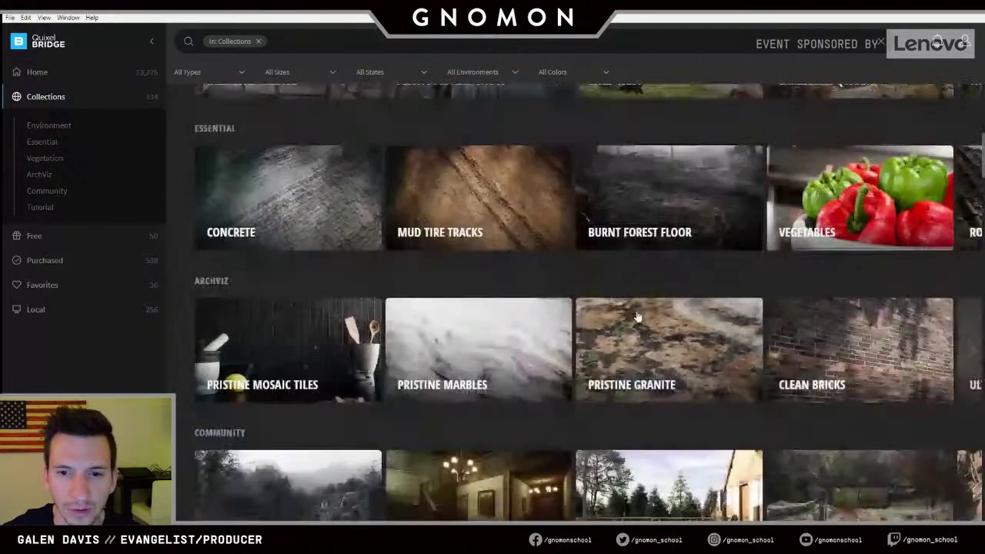
scroll(739, 355, "down", 3)
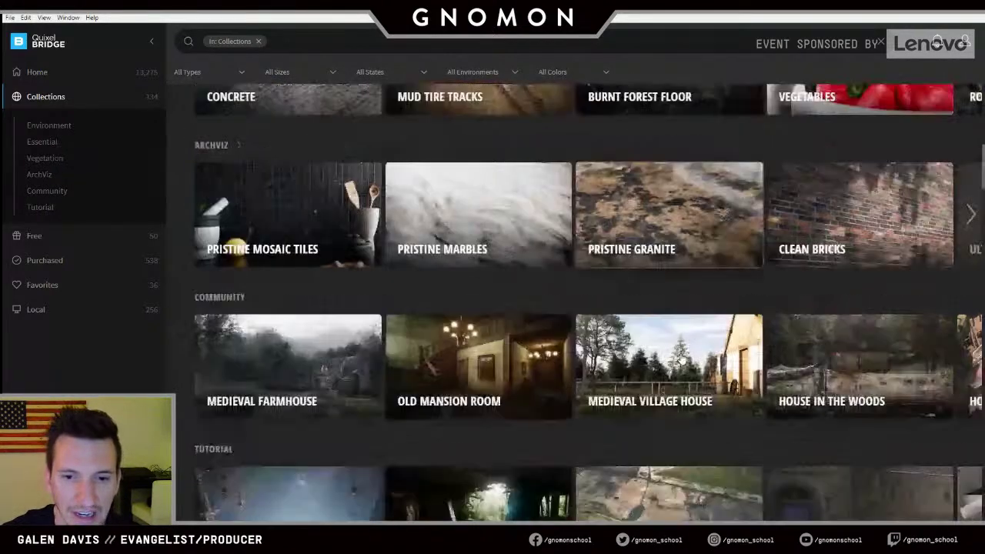
scroll(454, 423, "down", 1)
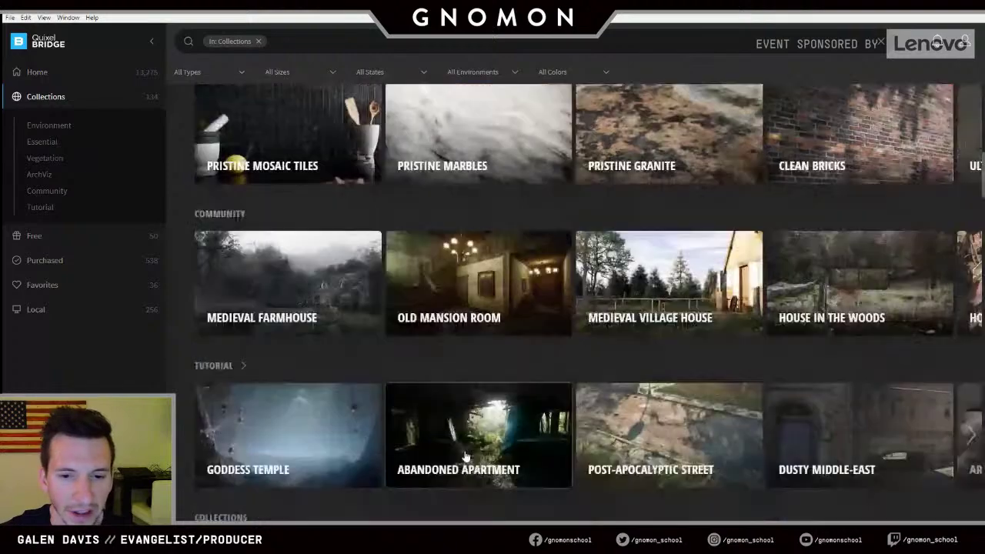
- Browse the full grid of asset collections beneath the category rows
scroll(466, 457, "down", 4)
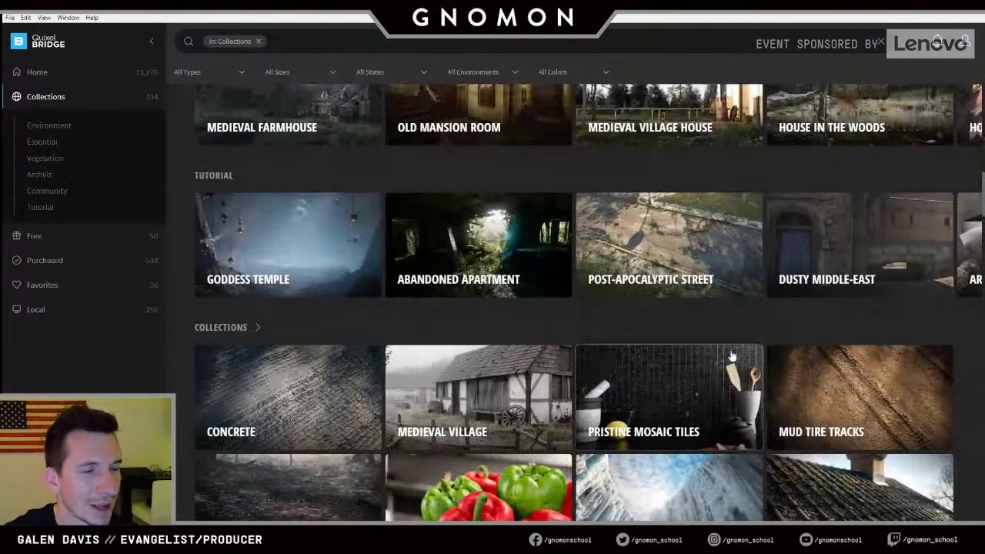
scroll(456, 483, "down", 4)
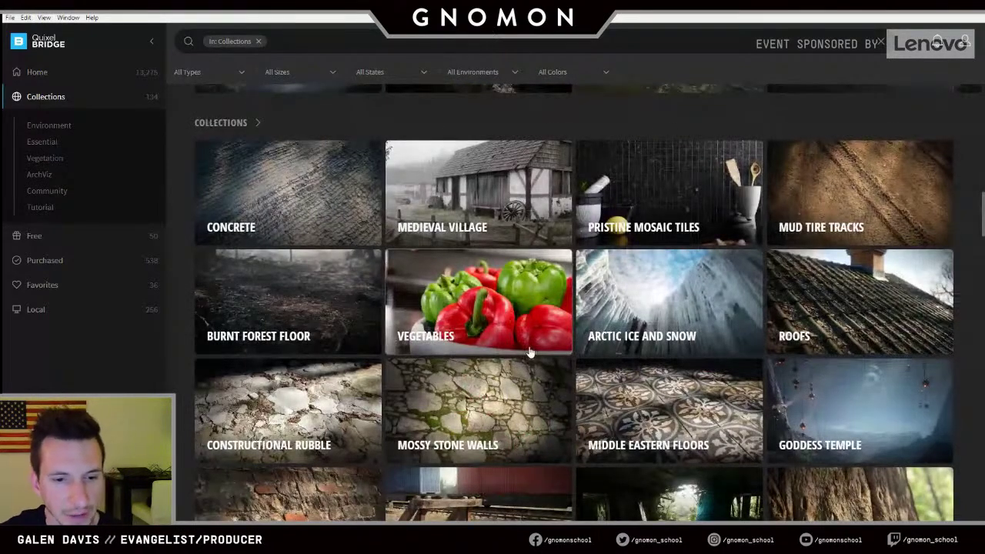
scroll(546, 462, "down", 2)
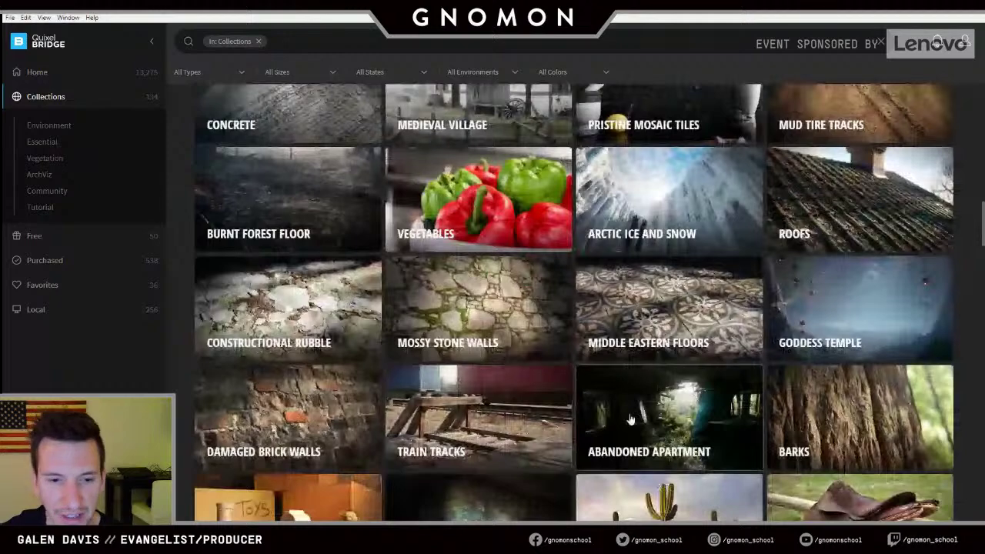
scroll(654, 427, "down", 1)
scroll(658, 427, "down", 5)
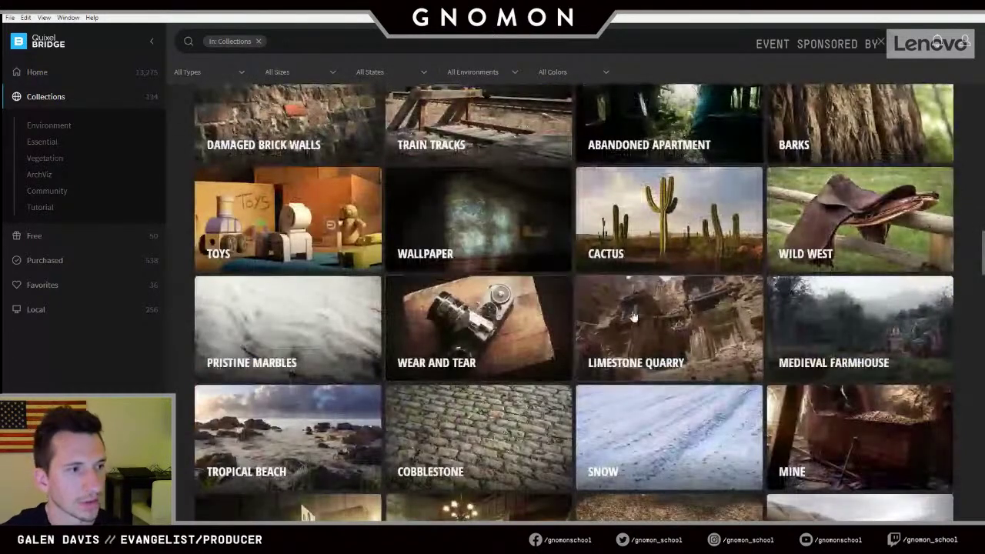
scroll(659, 372, "down", 1)
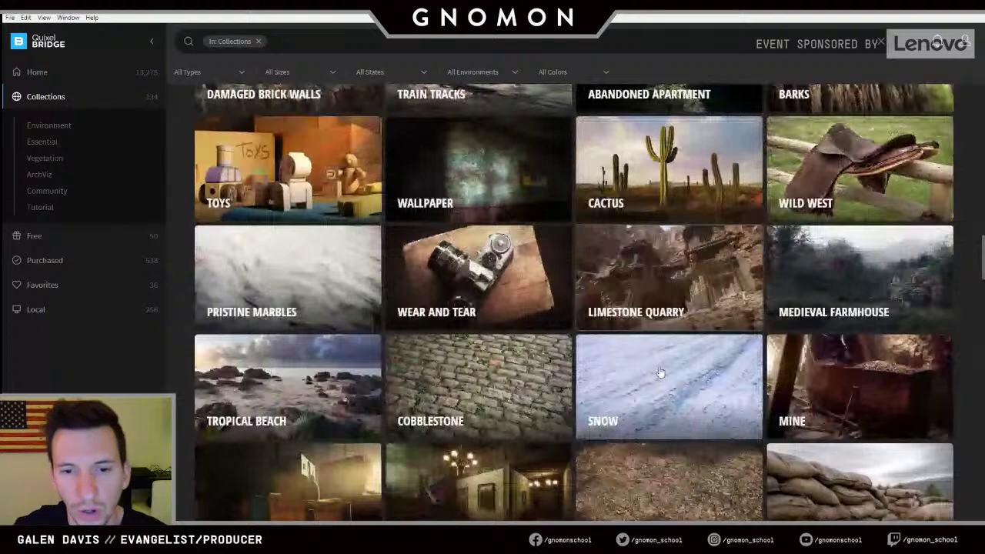
scroll(660, 373, "down", 3)
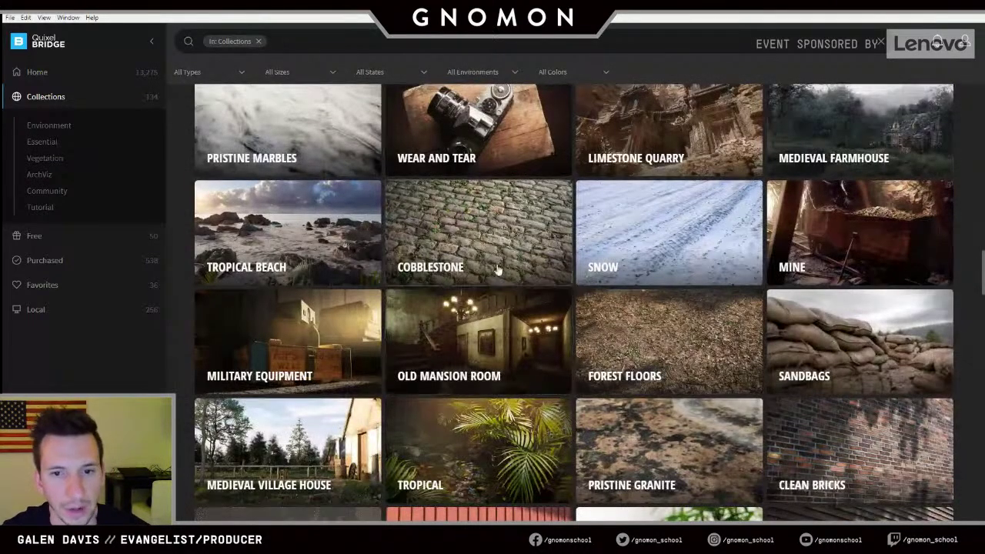
- Browse further down the collections grid and open the Nordic Forest collection
scroll(629, 301, "down", 1)
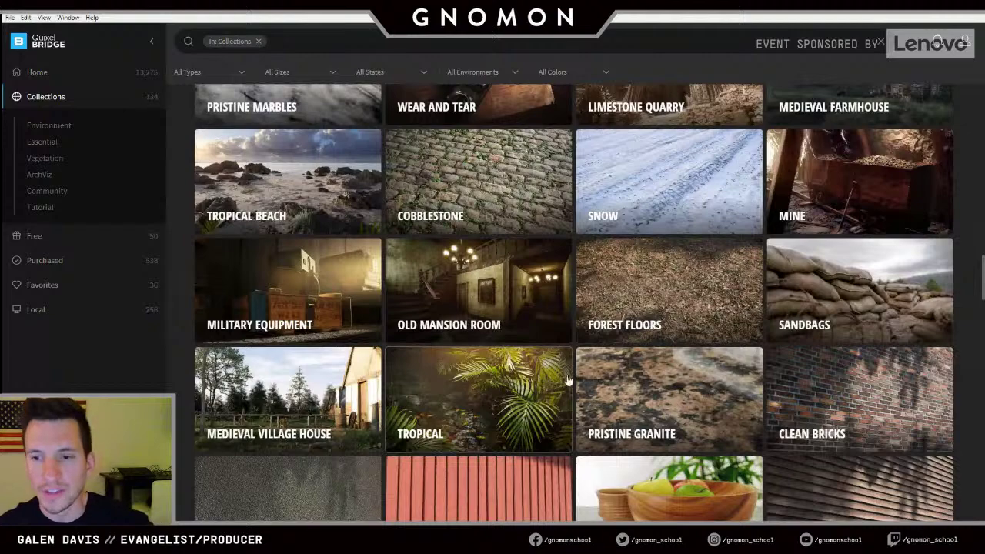
scroll(567, 380, "down", 3)
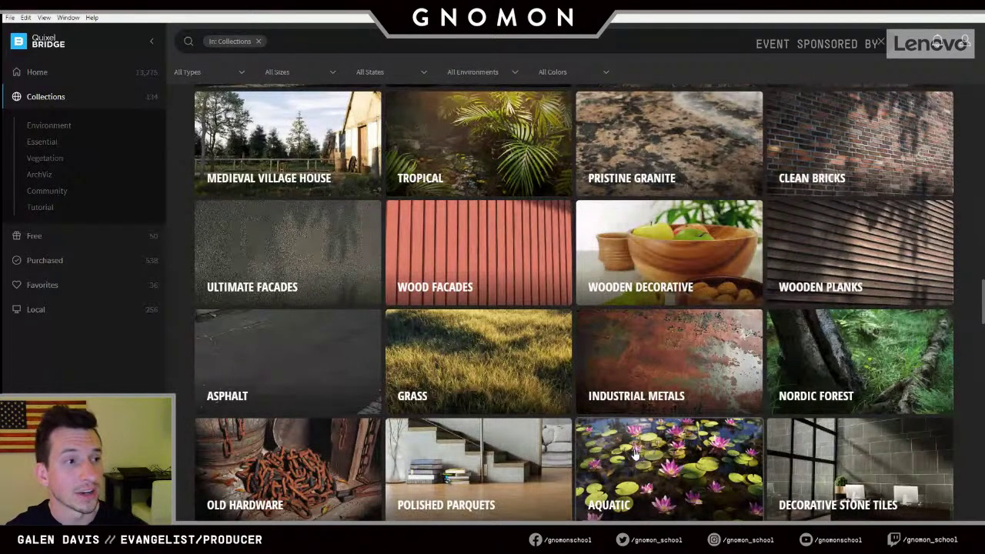
left_click(861, 374)
- Look through the Nordic Forest collection's scanned assets, including its branches, mossy stones, tree trunks, embankments and forest roots
scroll(501, 439, "down", 2)
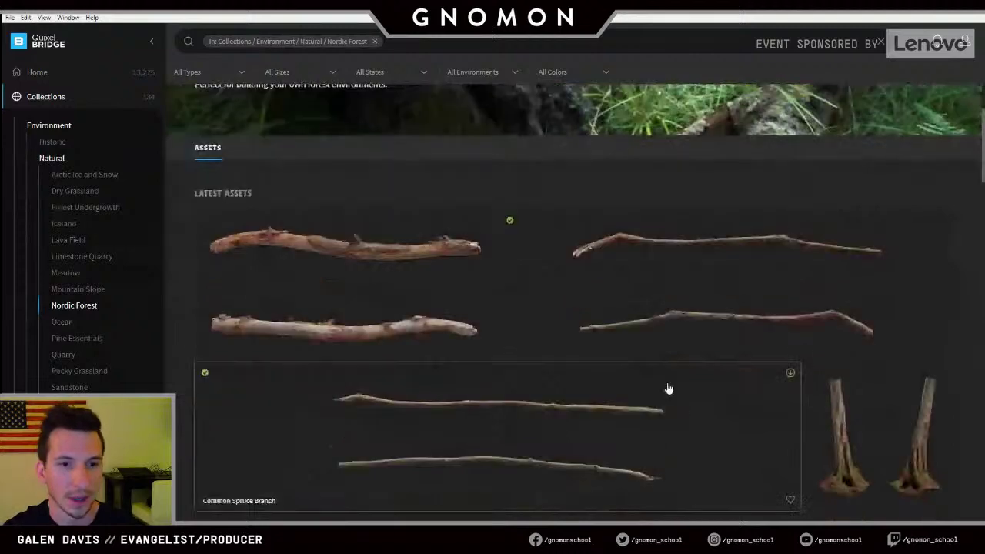
scroll(589, 358, "up", 2)
scroll(548, 385, "down", 6)
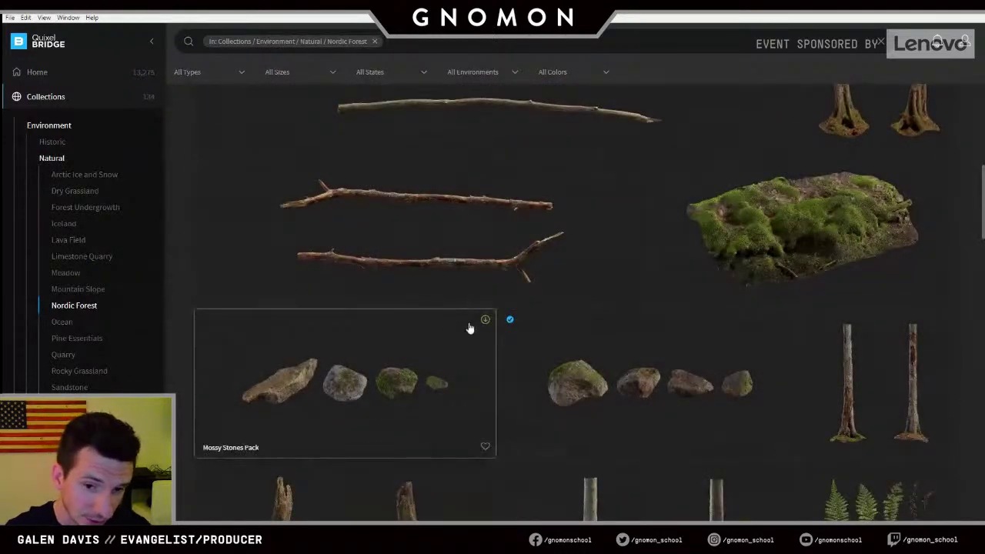
scroll(620, 211, "down", 3)
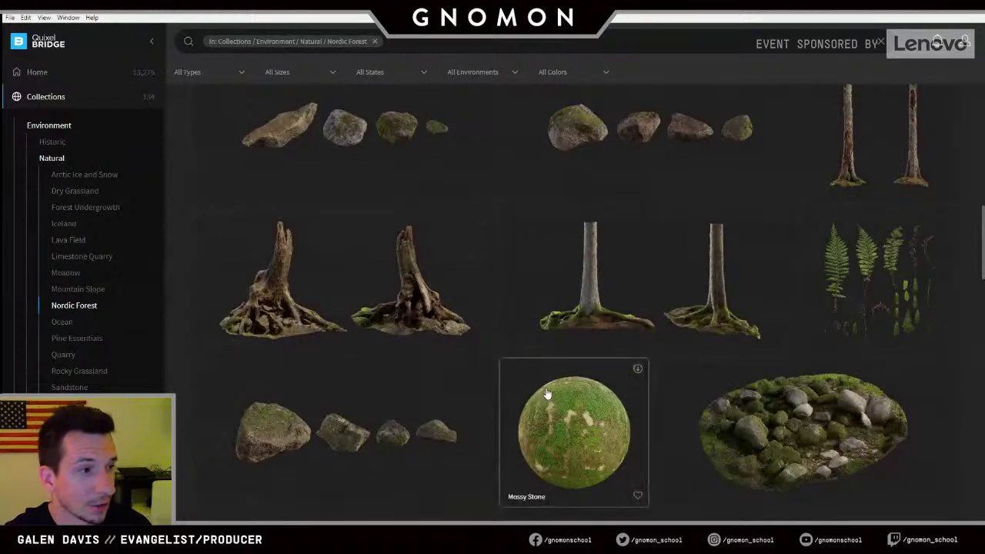
scroll(697, 347, "down", 1)
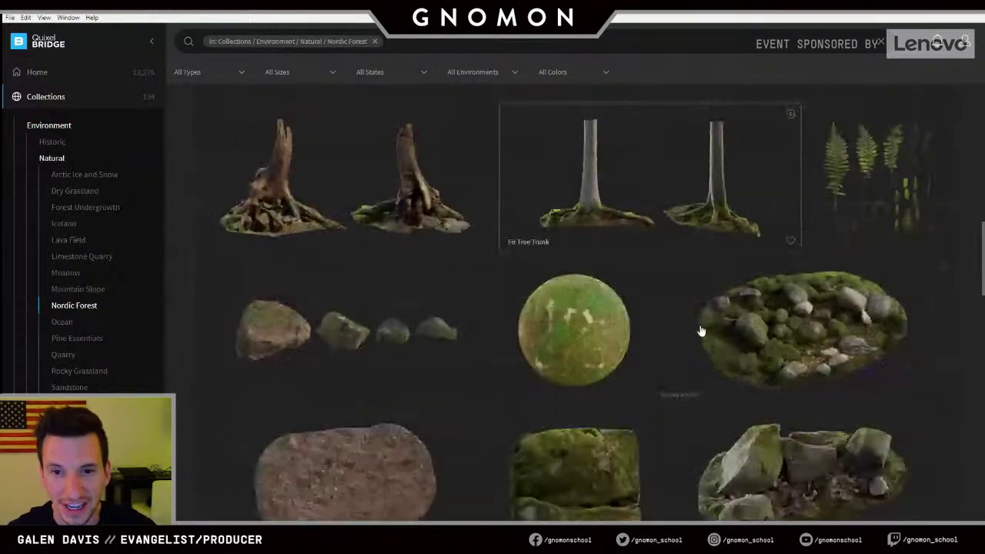
scroll(471, 308, "down", 2)
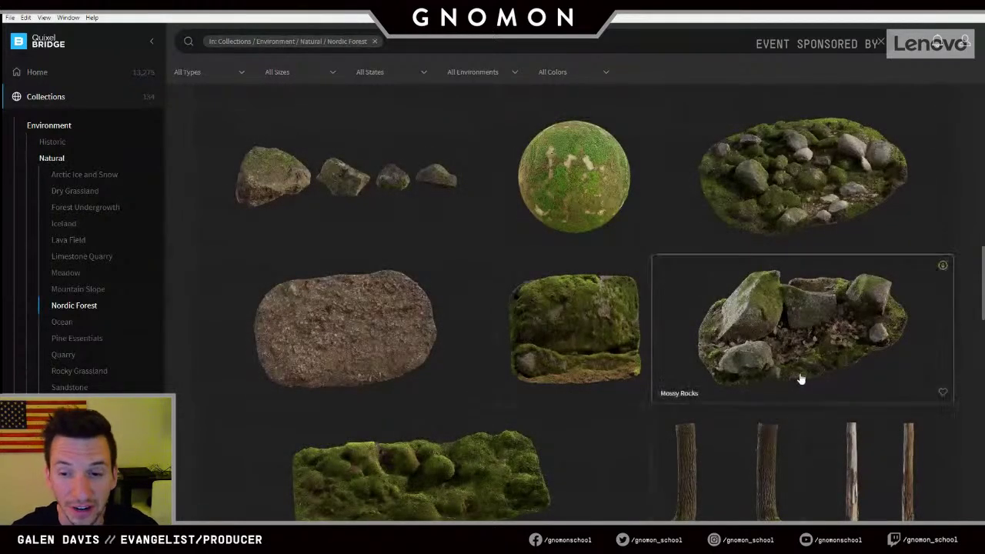
scroll(755, 434, "down", 3)
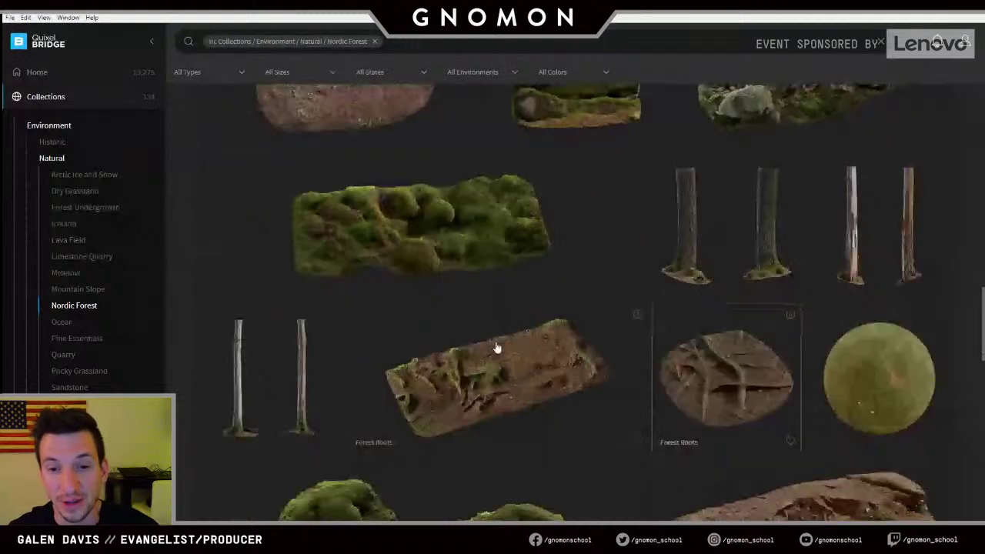
scroll(498, 345, "down", 1)
scroll(508, 365, "down", 1)
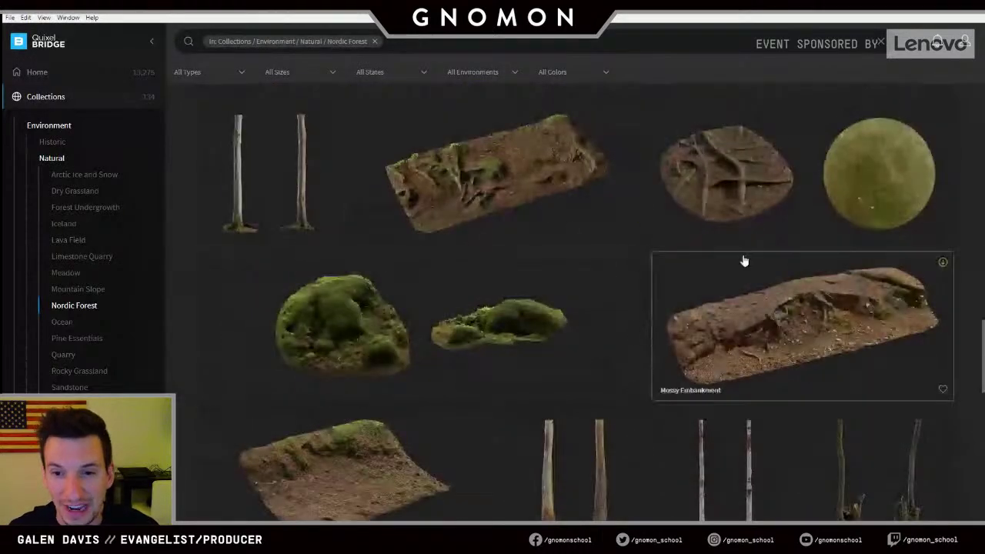
scroll(427, 261, "down", 2)
scroll(462, 346, "down", 1)
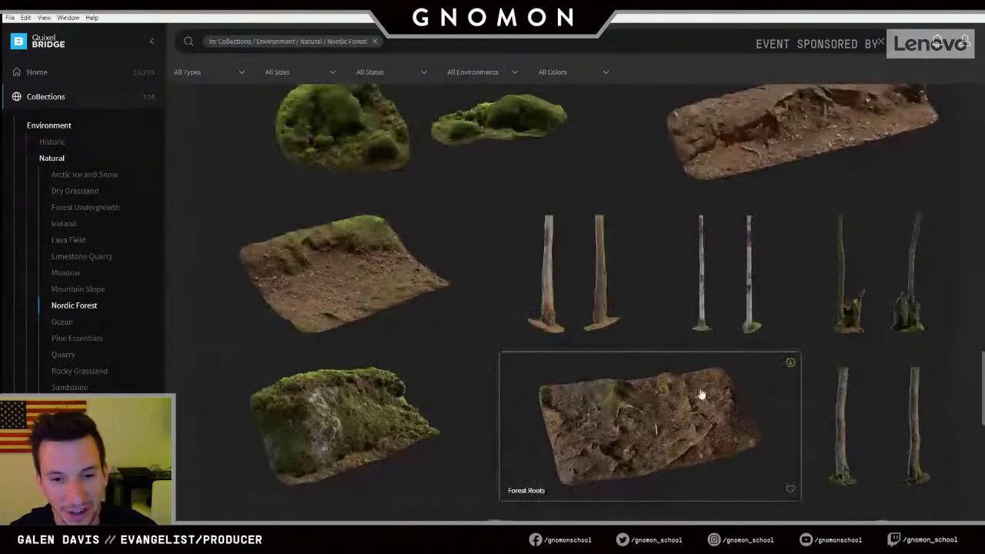
scroll(385, 308, "down", 2)
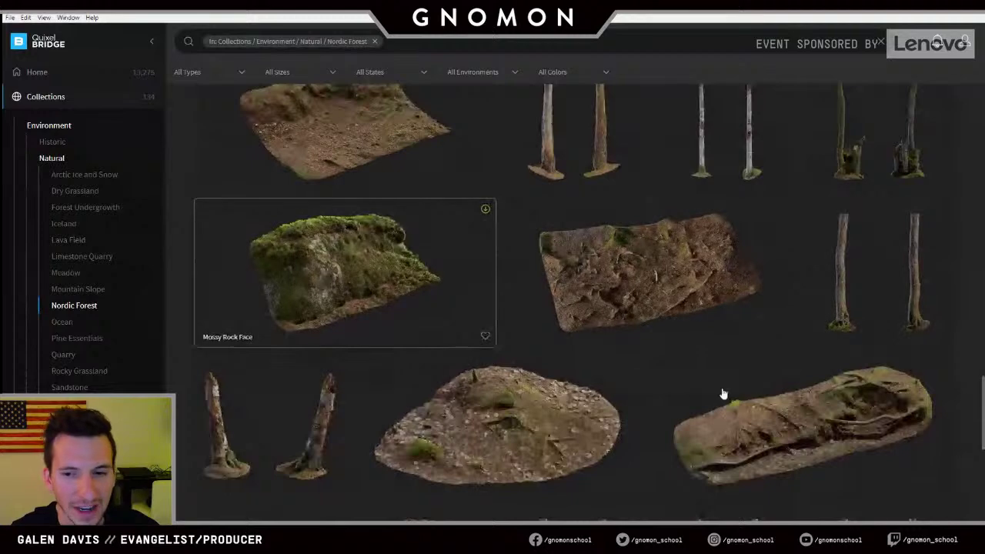
scroll(662, 399, "down", 3)
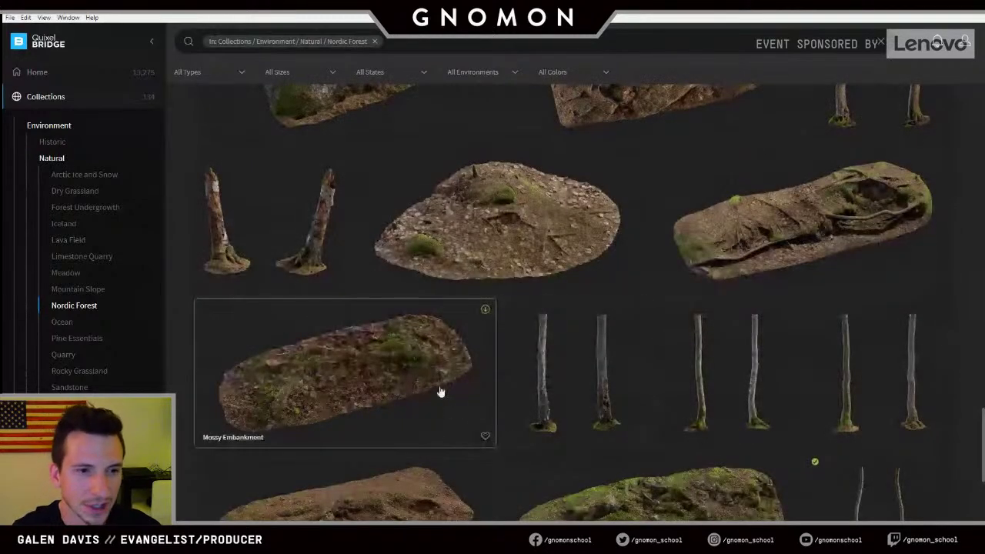
scroll(585, 377, "down", 4)
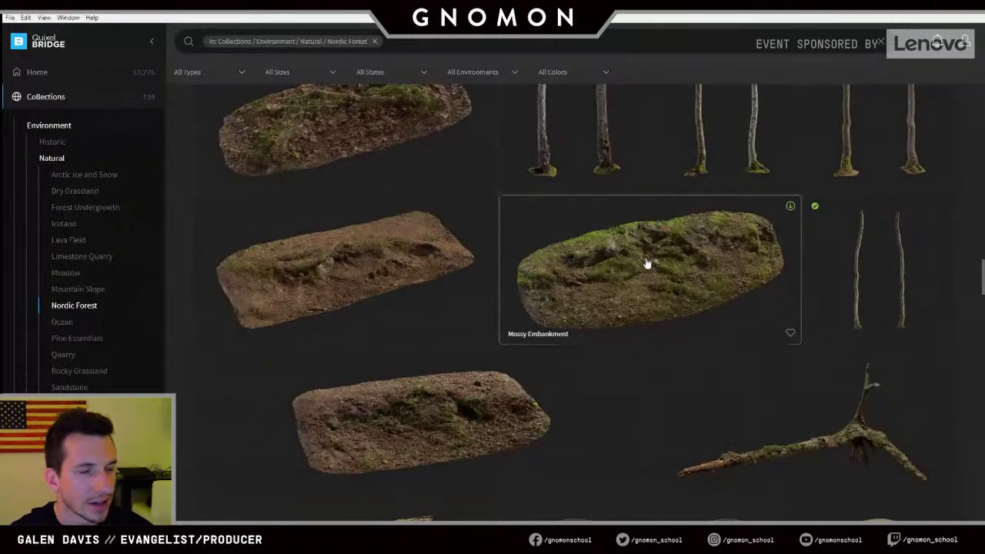
scroll(649, 314, "up", 2)
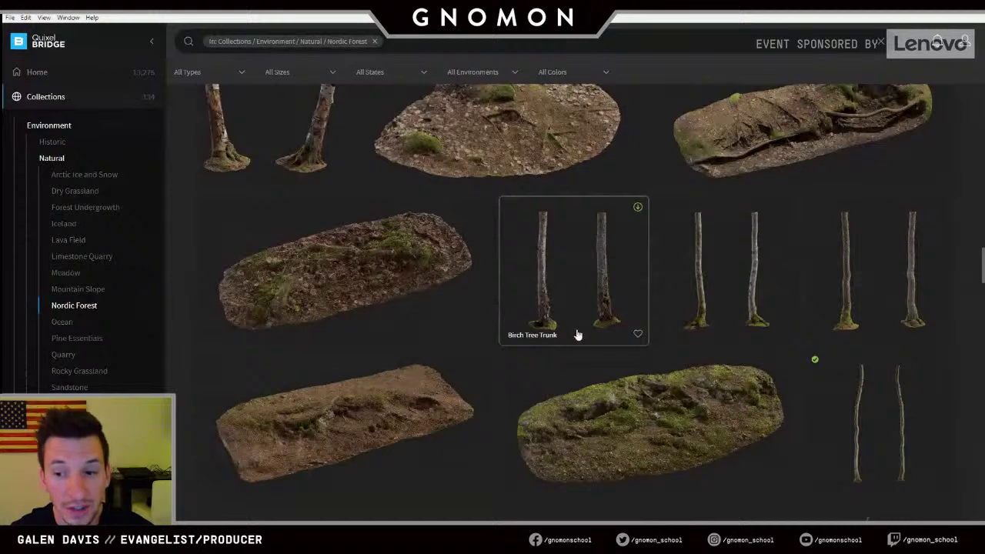
scroll(578, 335, "down", 5)
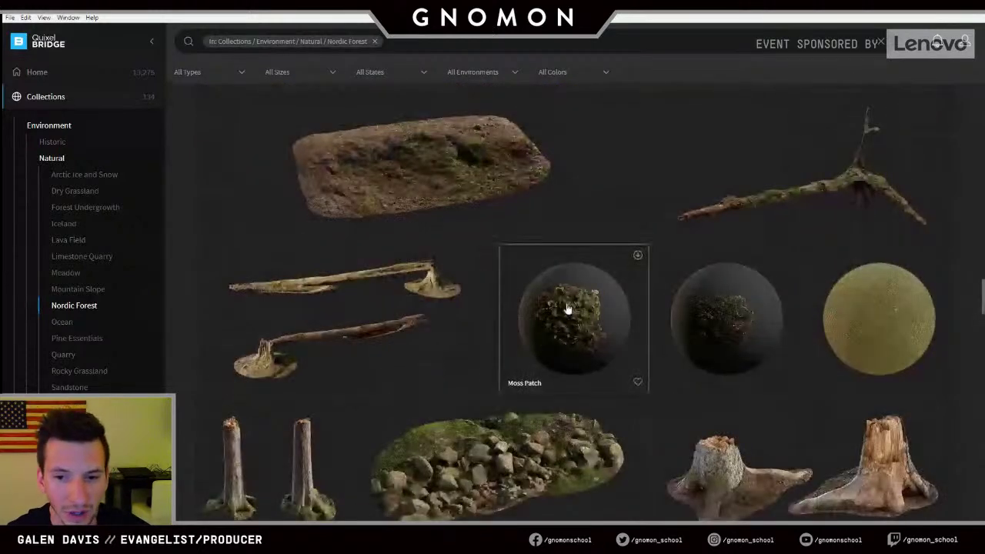
scroll(462, 349, "down", 1)
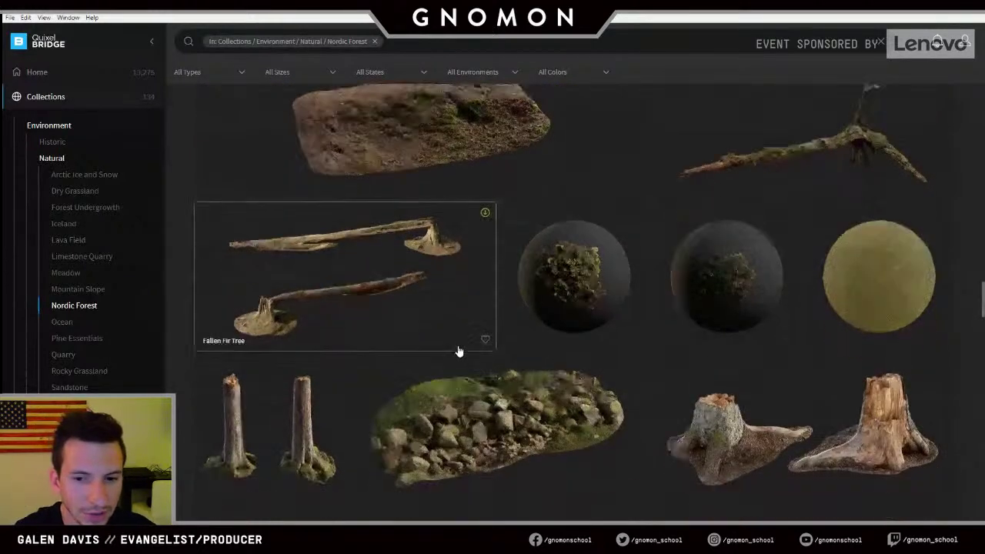
scroll(459, 351, "down", 5)
scroll(878, 337, "down", 3)
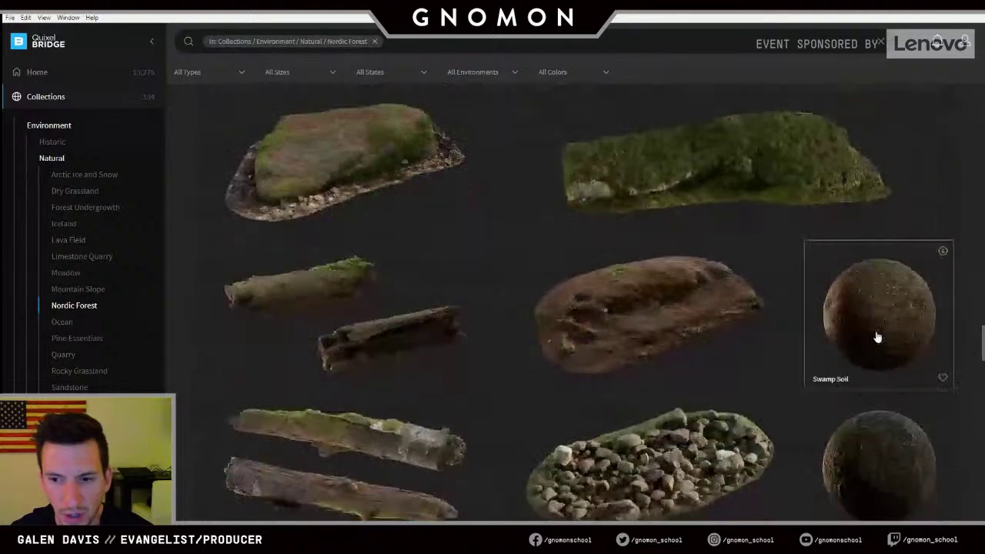
scroll(330, 282, "down", 3)
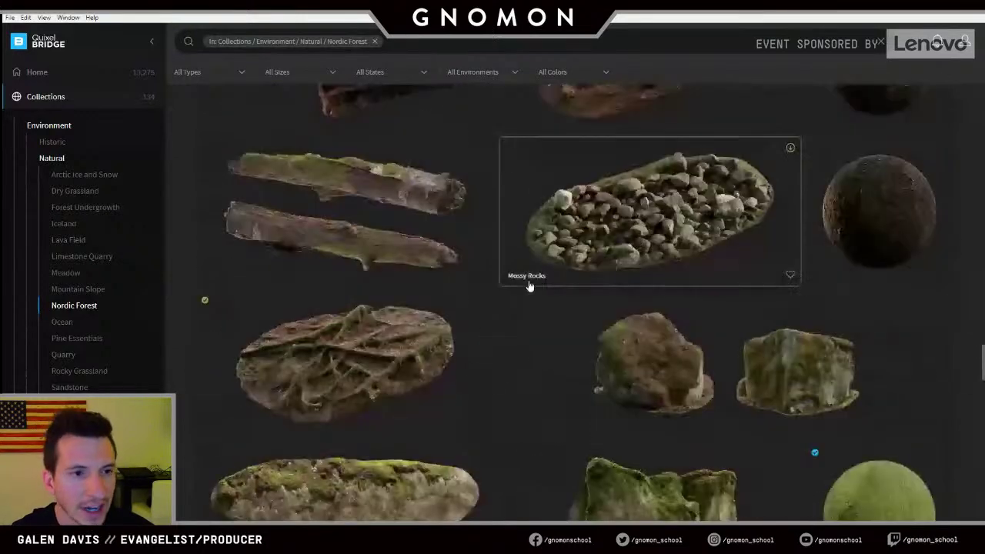
- Return to the home section, open the 3D Plants category and look through its subcategories and plant assets
left_click(68, 71)
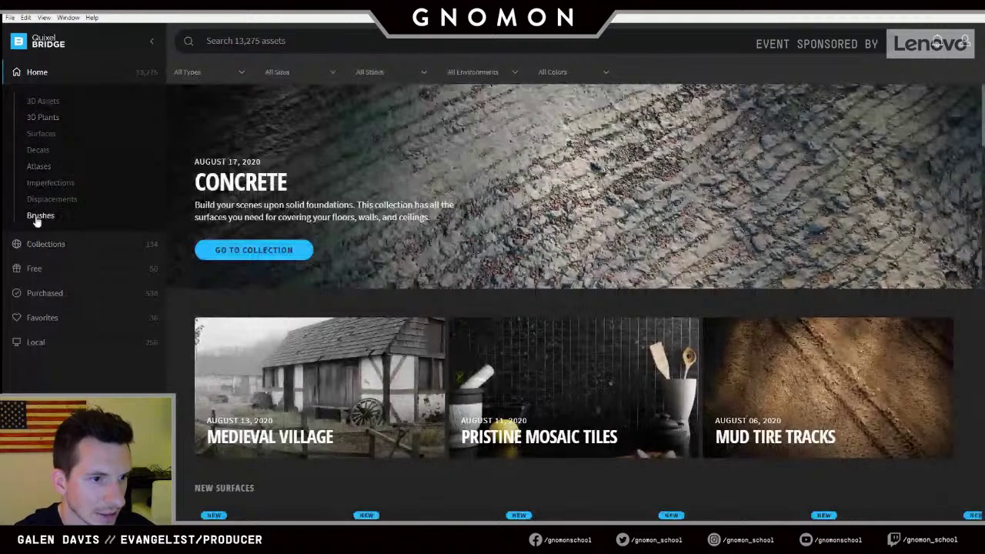
left_click(42, 118)
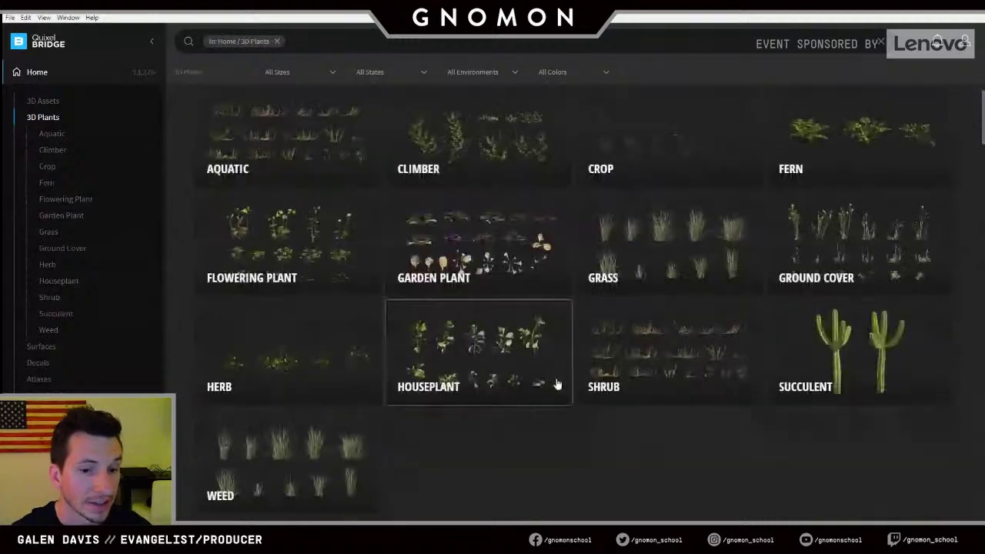
scroll(363, 396, "down", 4)
scroll(518, 333, "down", 4)
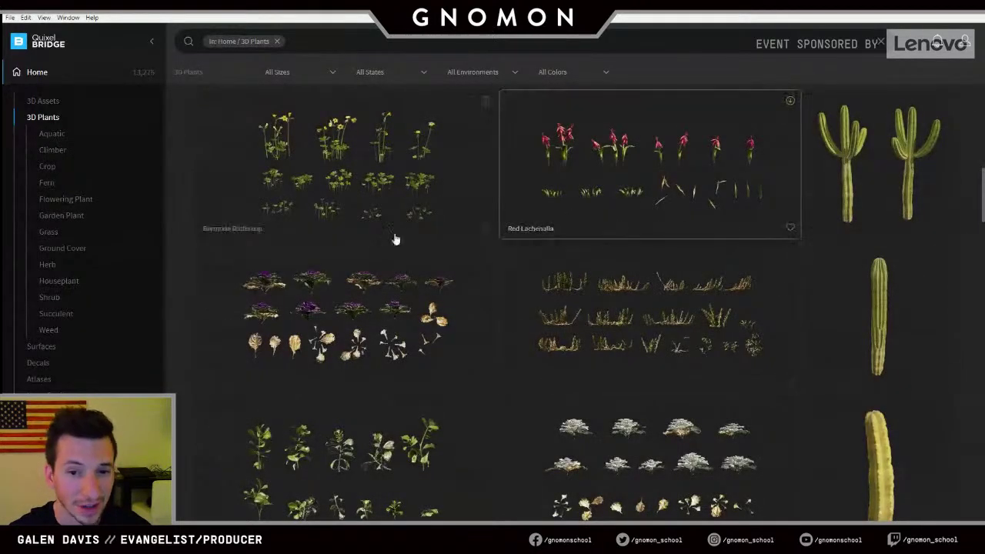
scroll(396, 238, "down", 5)
scroll(769, 424, "down", 3)
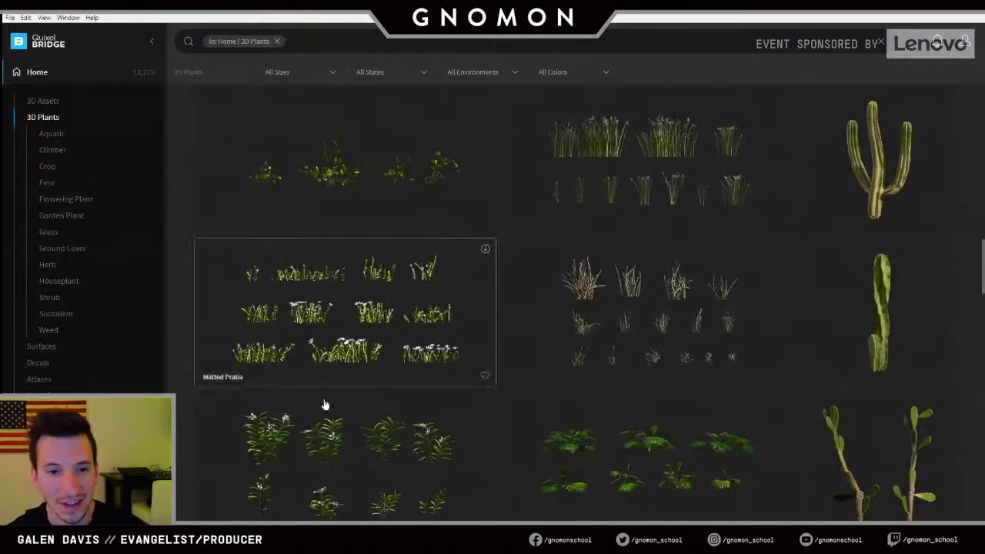
scroll(325, 402, "down", 3)
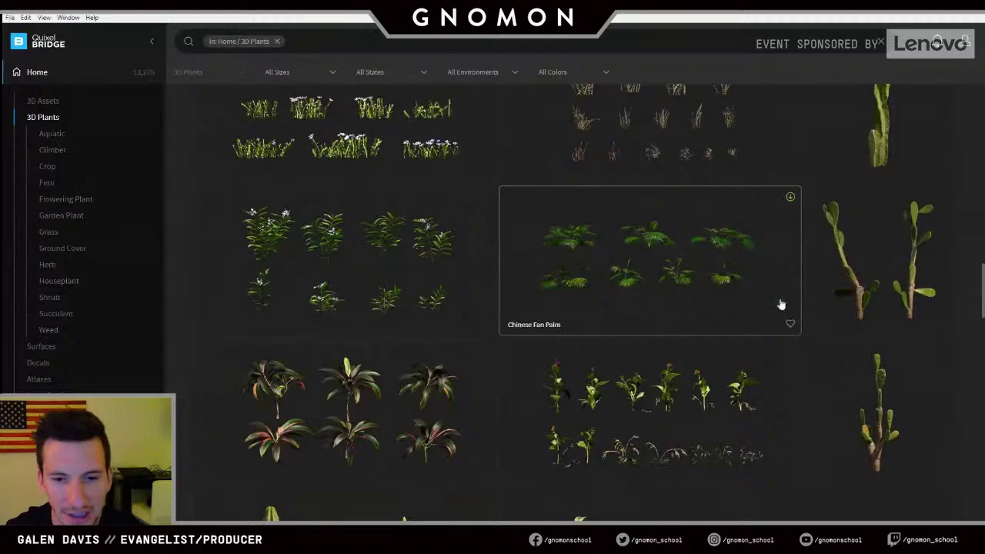
scroll(501, 464, "down", 3)
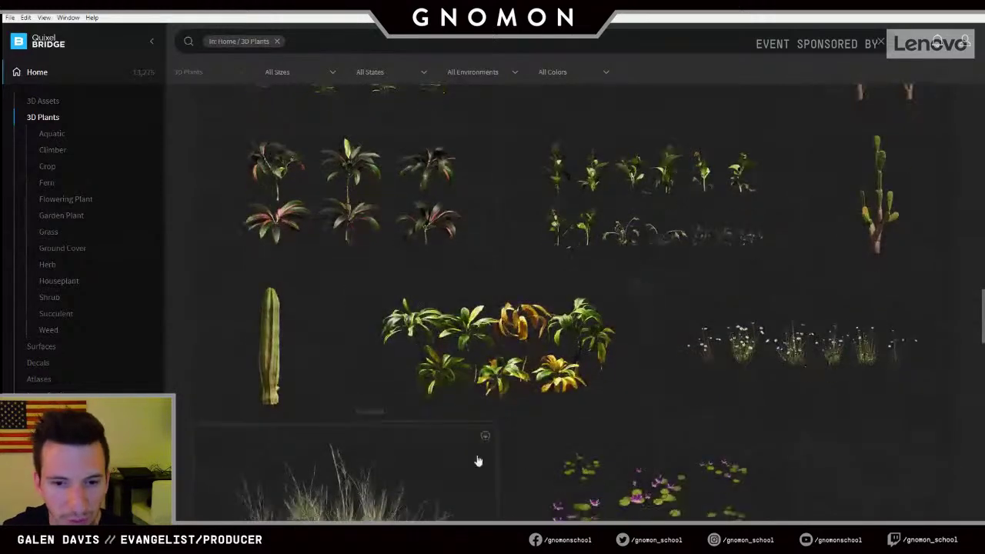
scroll(478, 461, "down", 3)
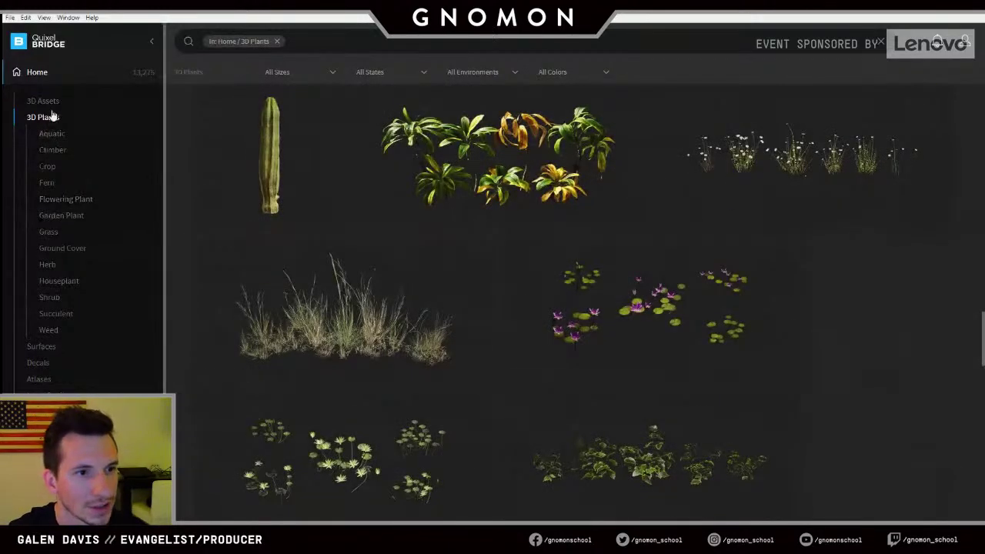
- Open the 3D Assets category and review its subcategories, trending items and latest assets
left_click(77, 103)
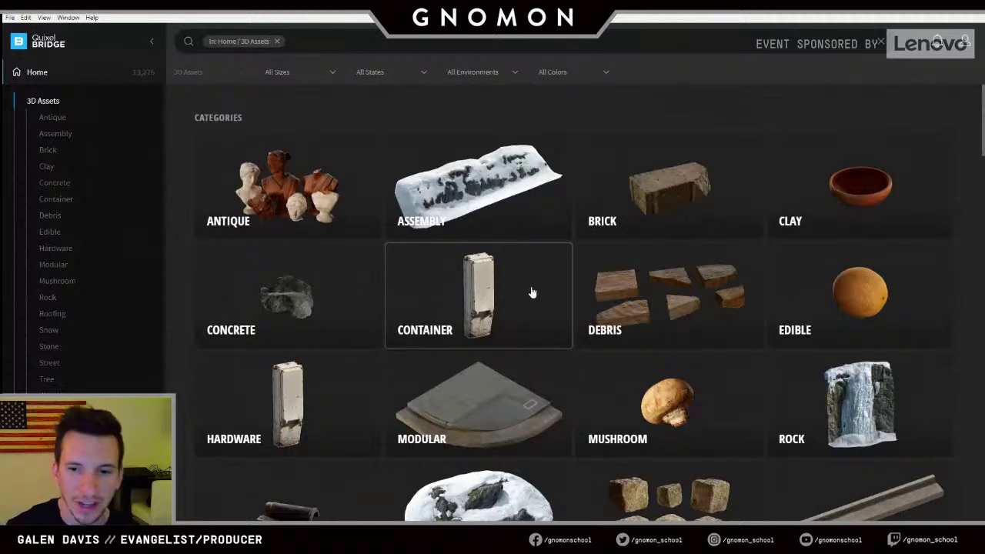
scroll(532, 292, "down", 3)
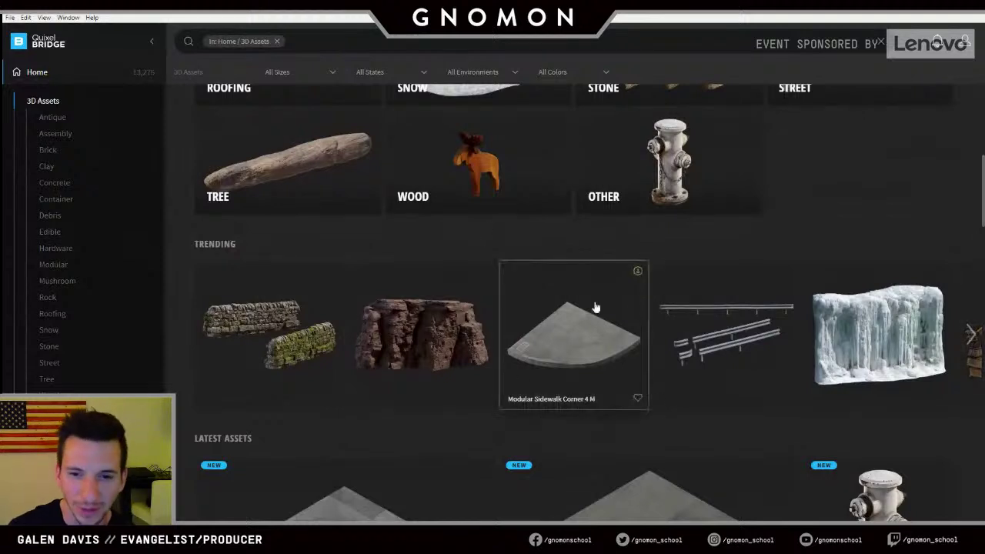
scroll(485, 346, "down", 3)
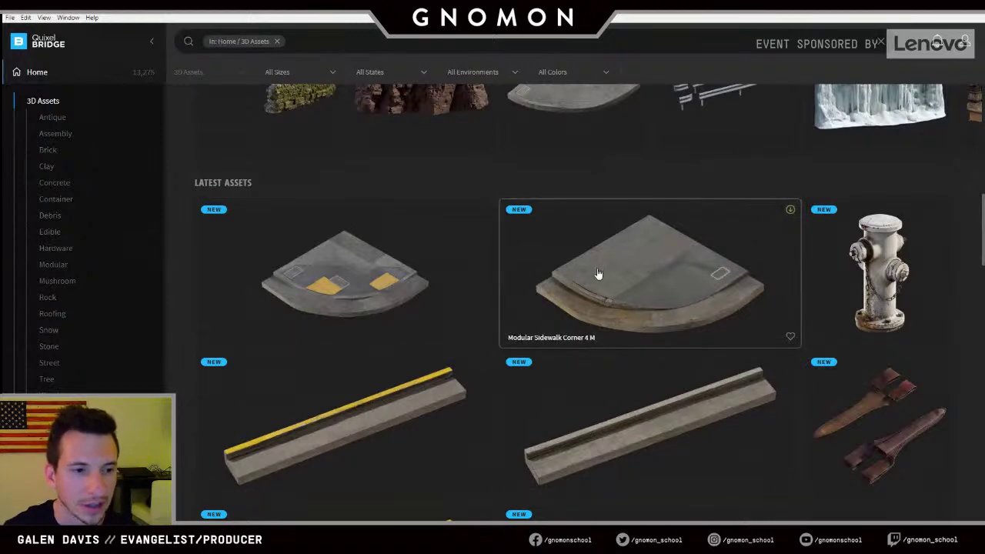
scroll(598, 275, "up", 2)
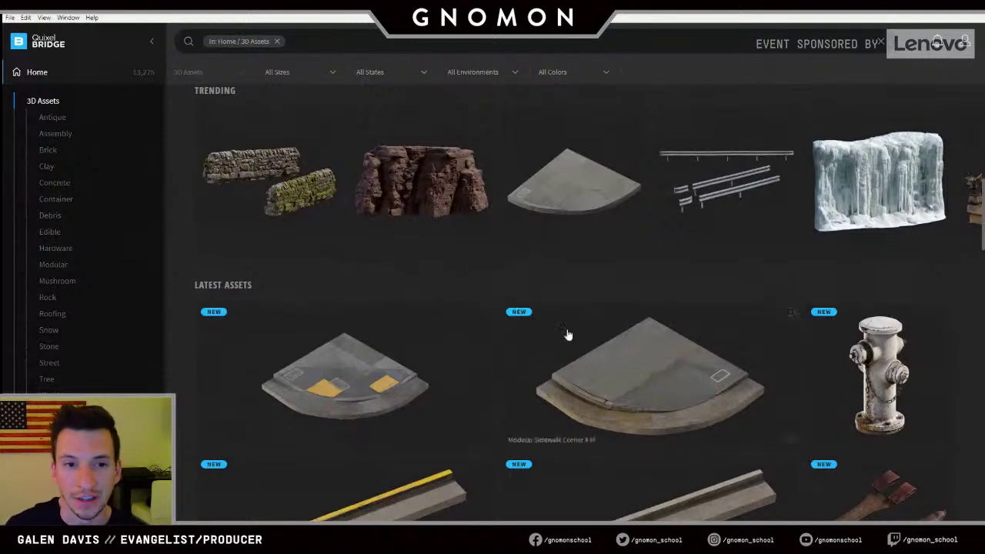
scroll(544, 323, "up", 2)
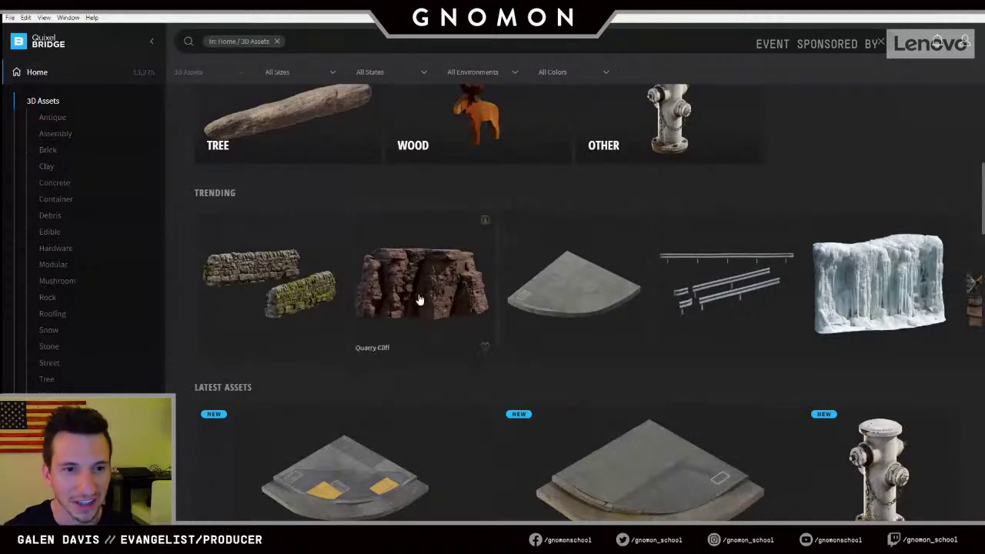
- View the details of the trending Quarry Cliff asset, then open Ice Cliff from its similar assets and review its info and similar assets
left_click(348, 357)
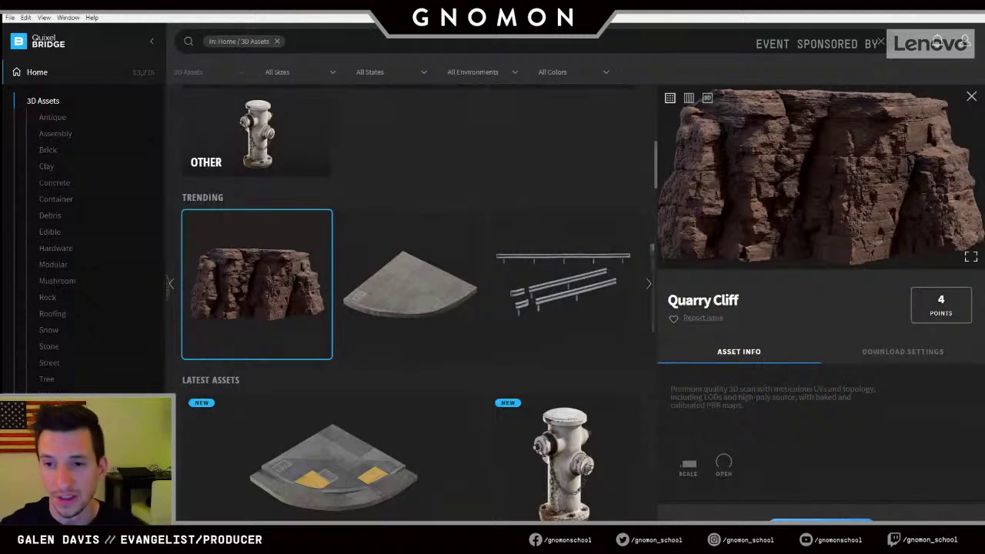
scroll(812, 232, "down", 2)
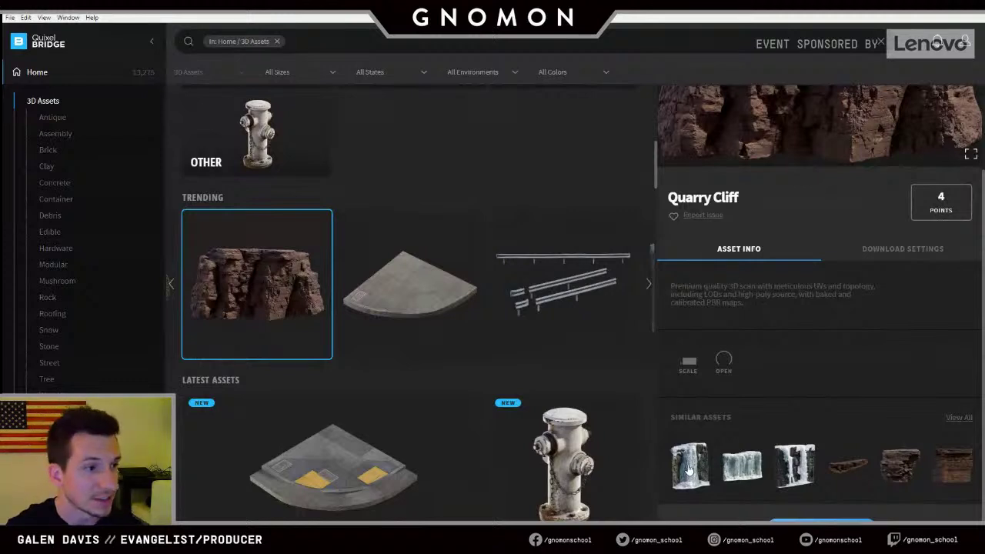
left_click(689, 468)
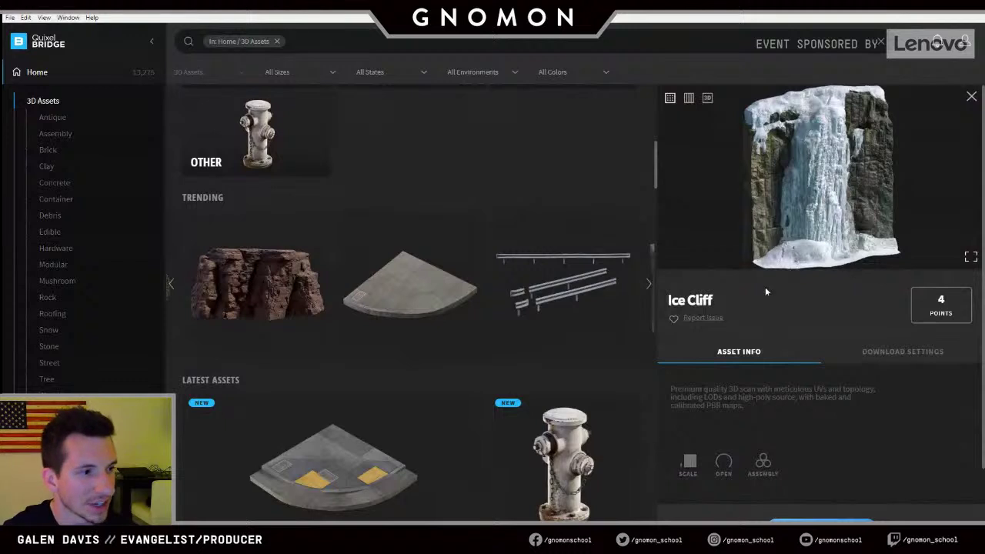
scroll(764, 292, "down", 2)
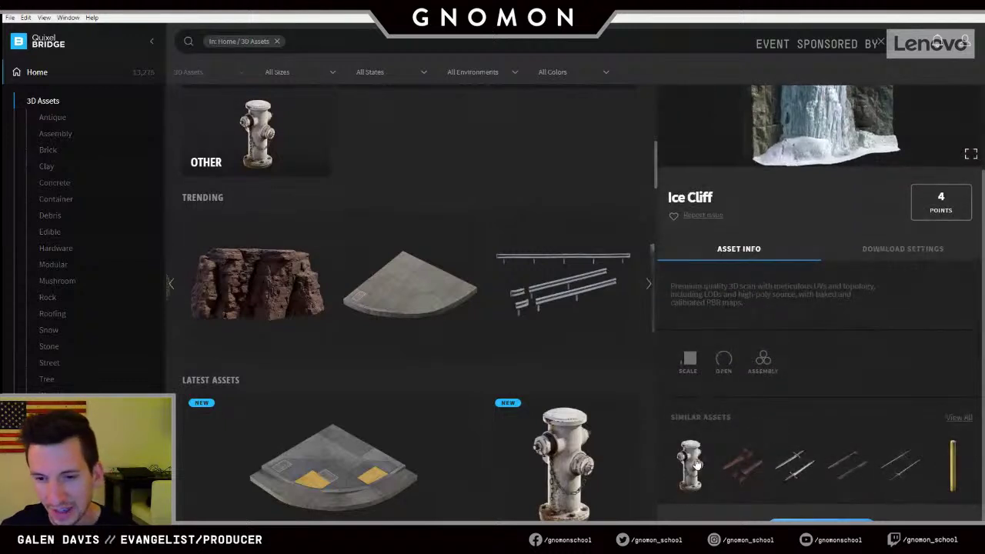
scroll(832, 409, "up", 2)
scroll(829, 409, "down", 2)
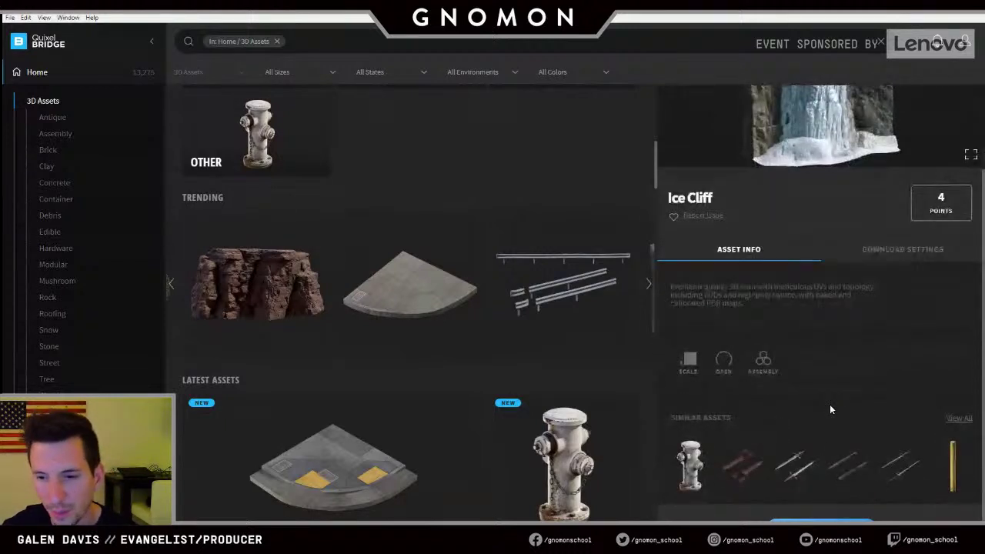
- Close the Ice Cliff asset's details and go back to the 3D Assets subcategories
scroll(831, 354, "up", 2)
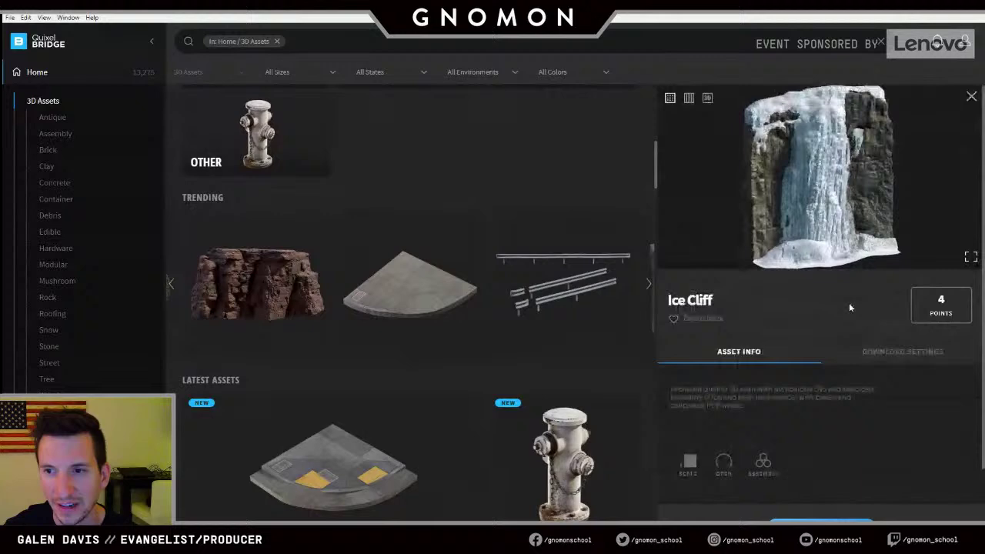
left_click(972, 98)
scroll(252, 247, "up", 3)
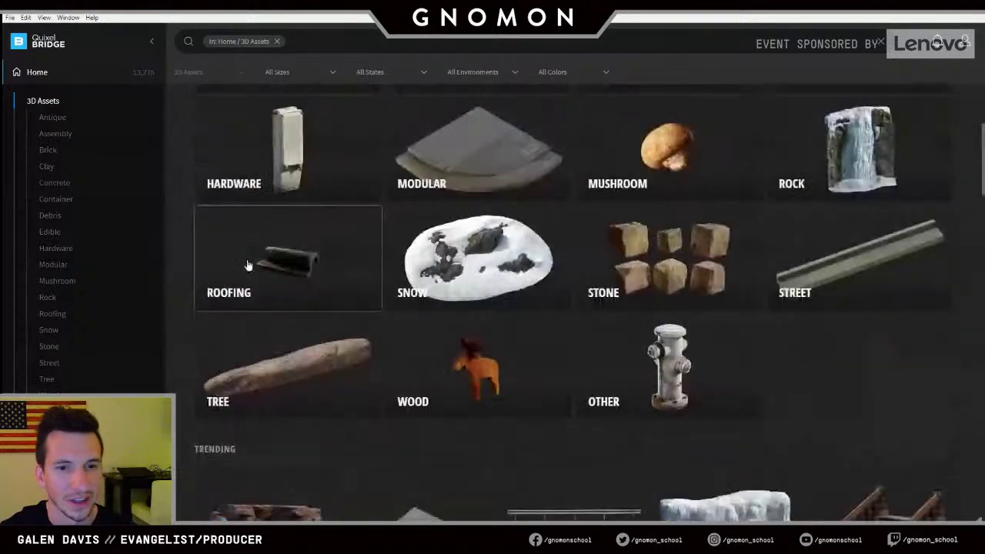
- Search within the 3D Assets category for Japan and look through the trending and latest assets
left_click(327, 45)
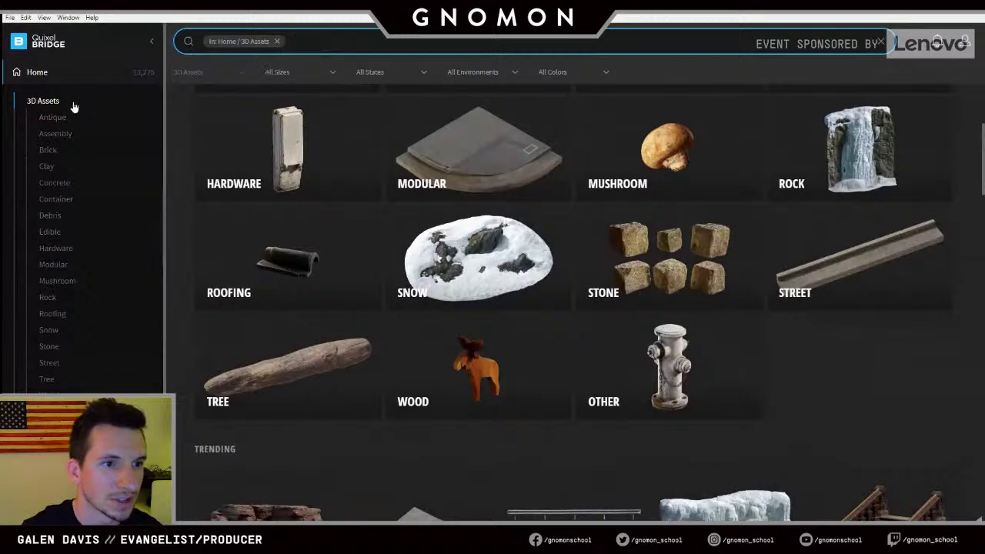
left_click(69, 101)
left_click(357, 39)
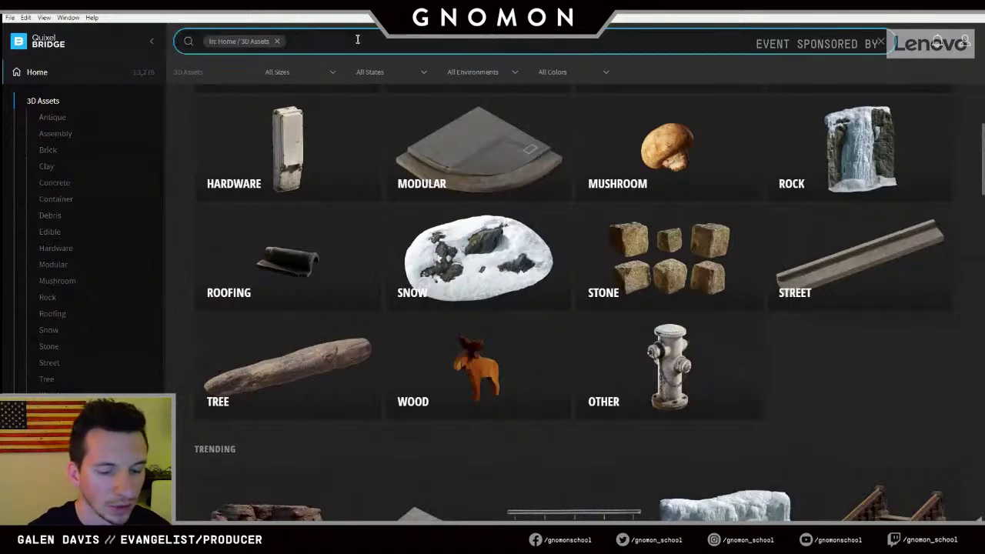
key("Return")
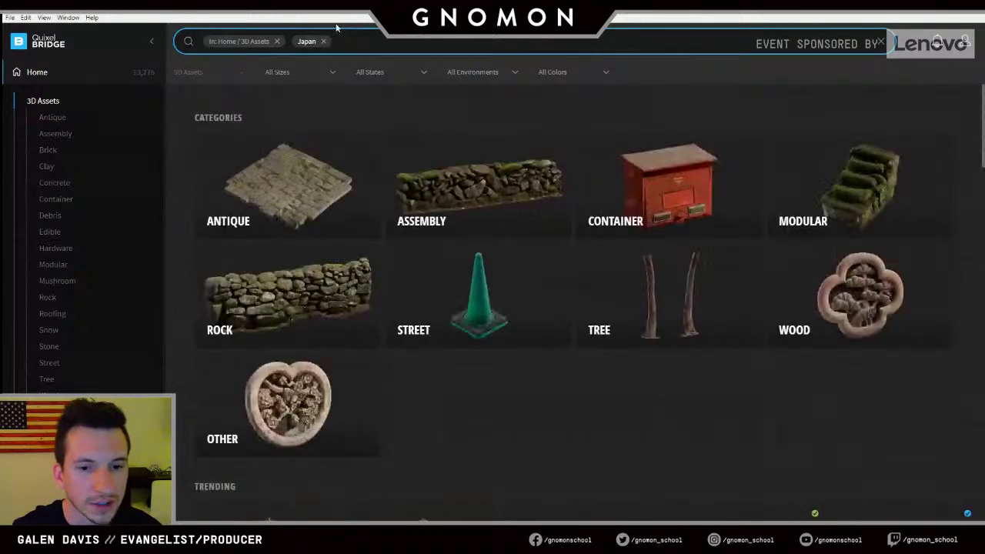
scroll(580, 427, "down", 5)
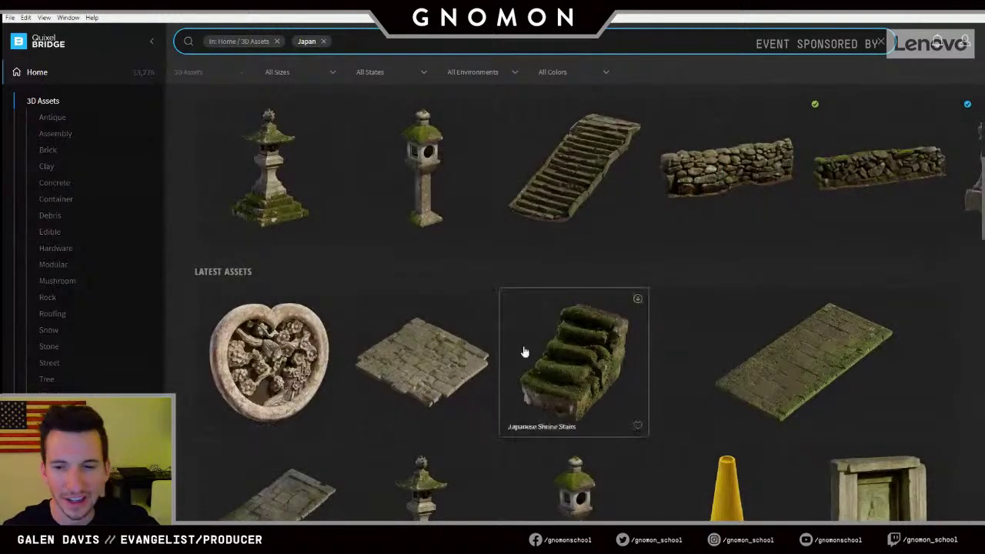
scroll(562, 366, "down", 1)
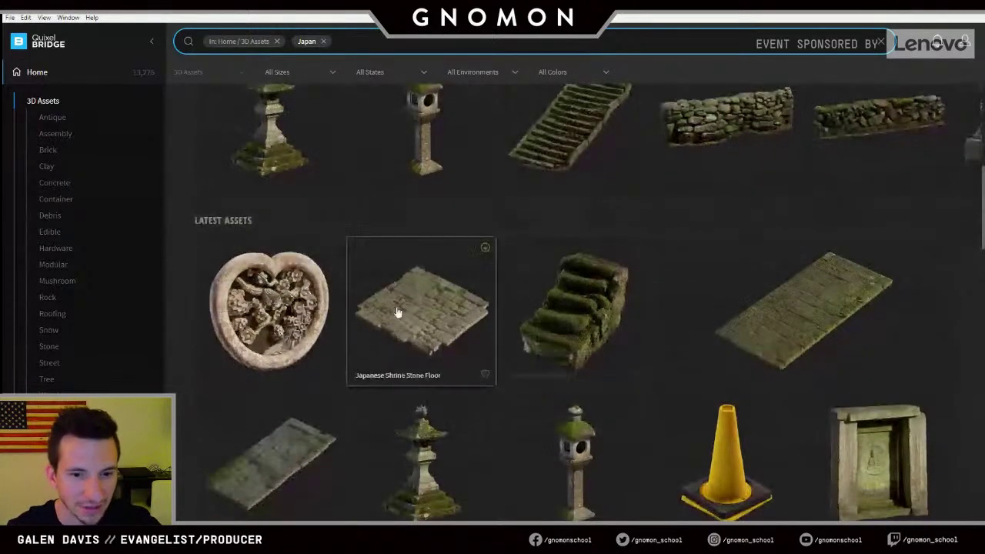
- Open the mossy Japanese Stone Lantern among the latest assets and inspect its 3D preview from several sides
left_click(433, 465)
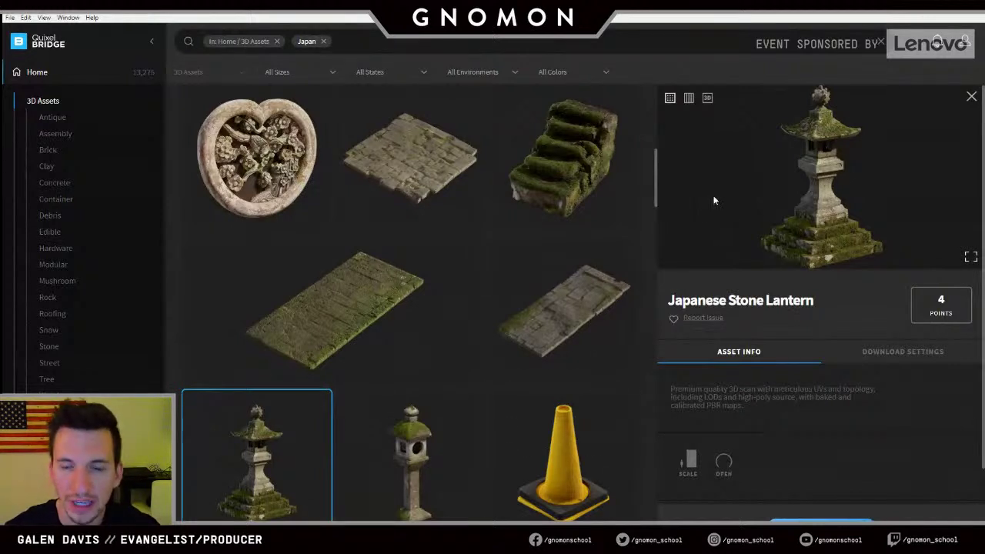
left_click(689, 99)
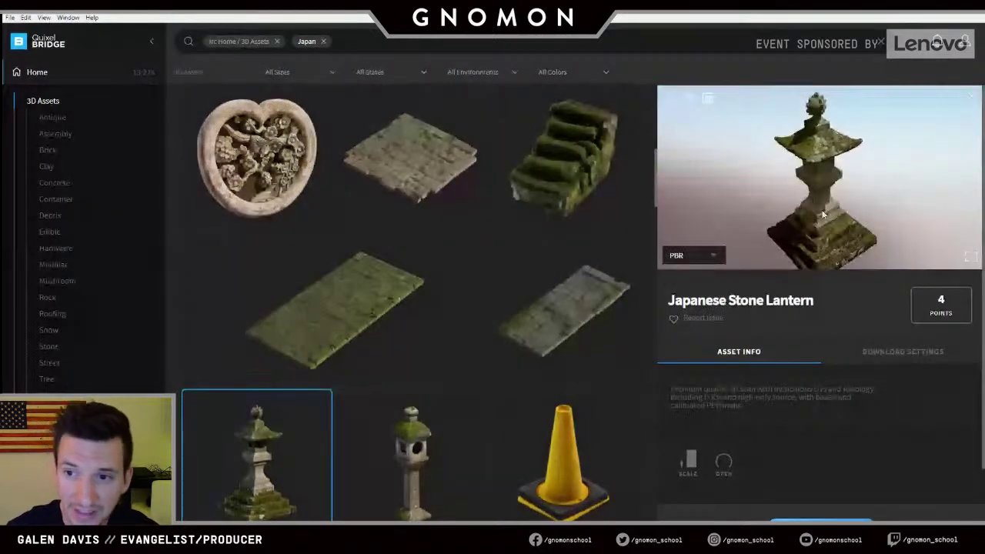
left_click_drag(945, 150, 676, 167)
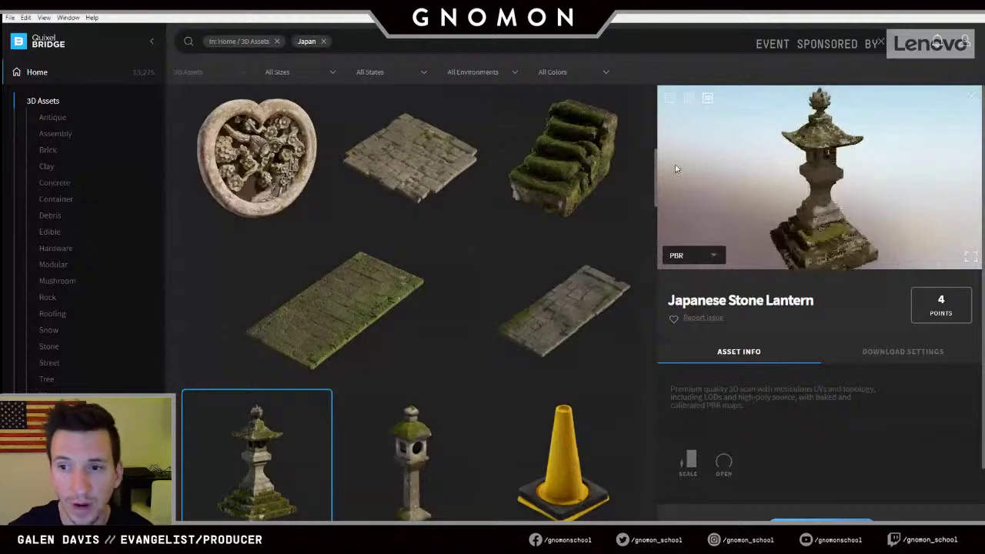
left_click_drag(903, 188, 678, 212)
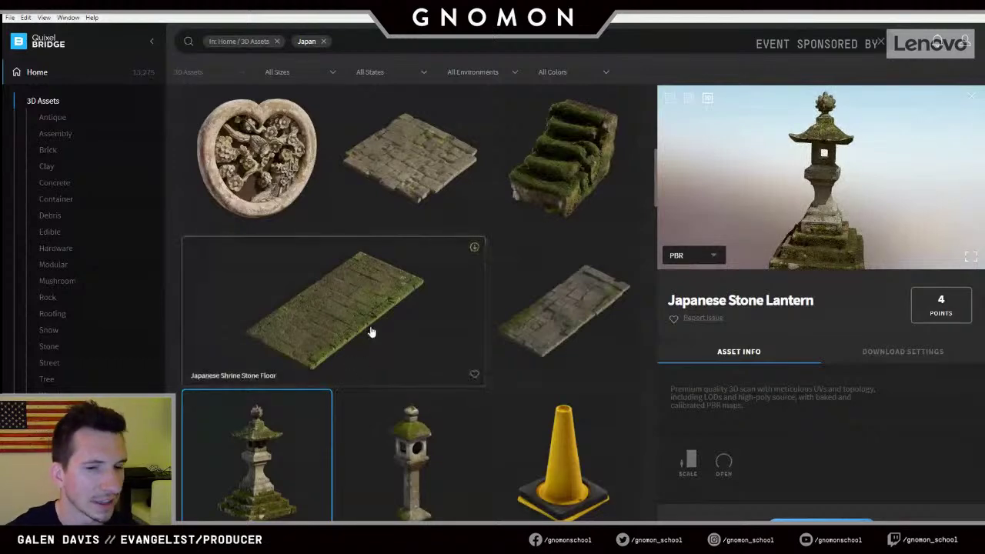
- Narrow the Japan results to the Rock category and inspect the first Japanese Stone Wall in 3D
scroll(402, 310, "up", 5)
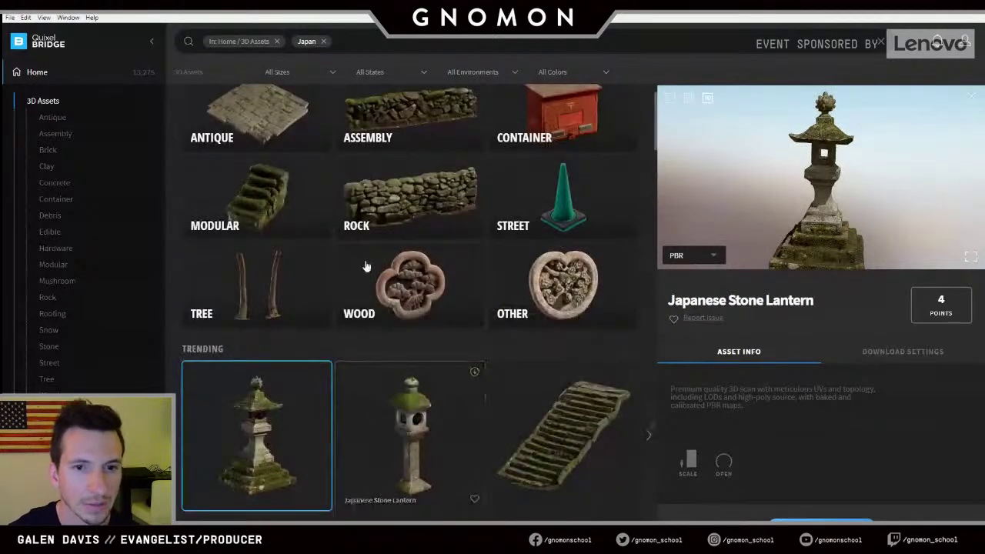
left_click(425, 214)
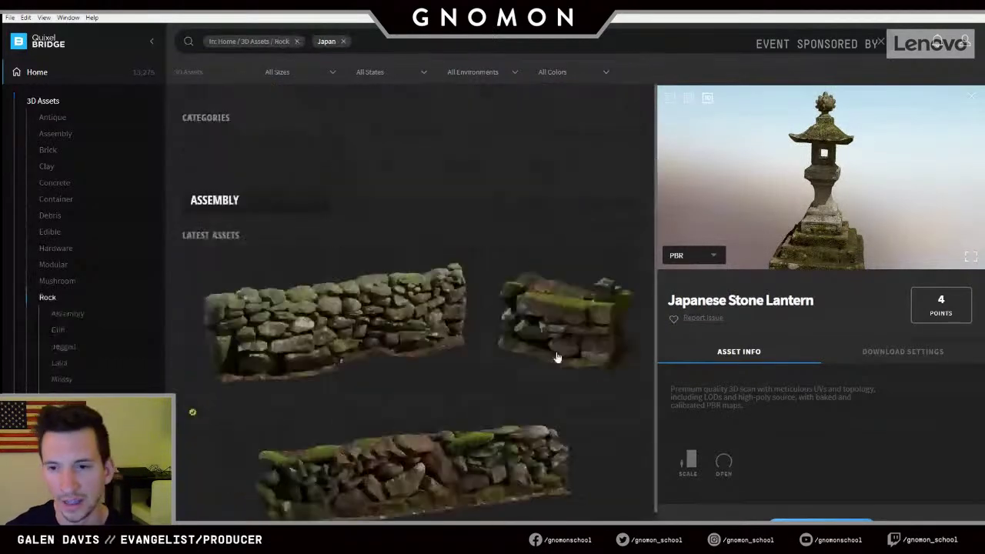
left_click(352, 326)
left_click_drag(802, 222, 968, 241)
scroll(813, 187, "up", 3)
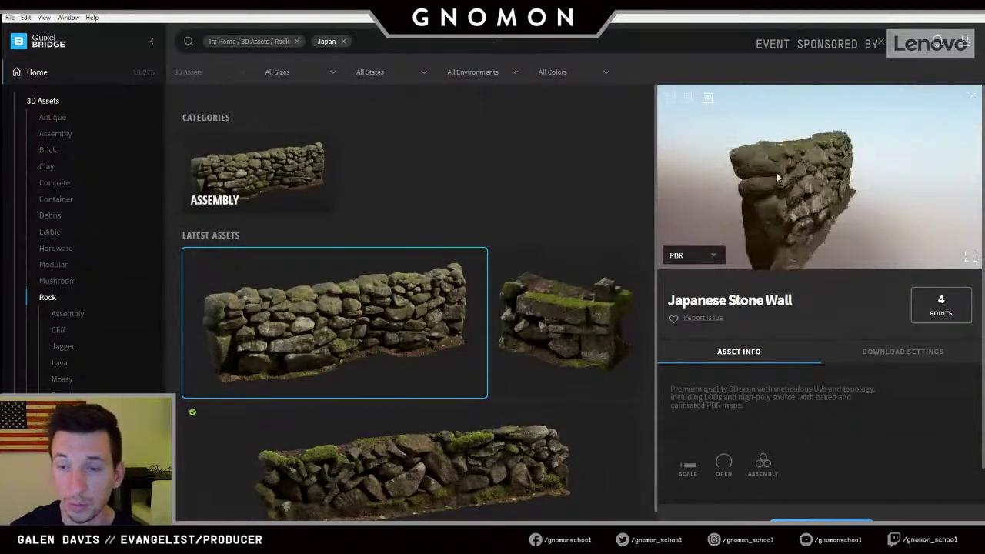
left_click_drag(731, 174, 777, 199)
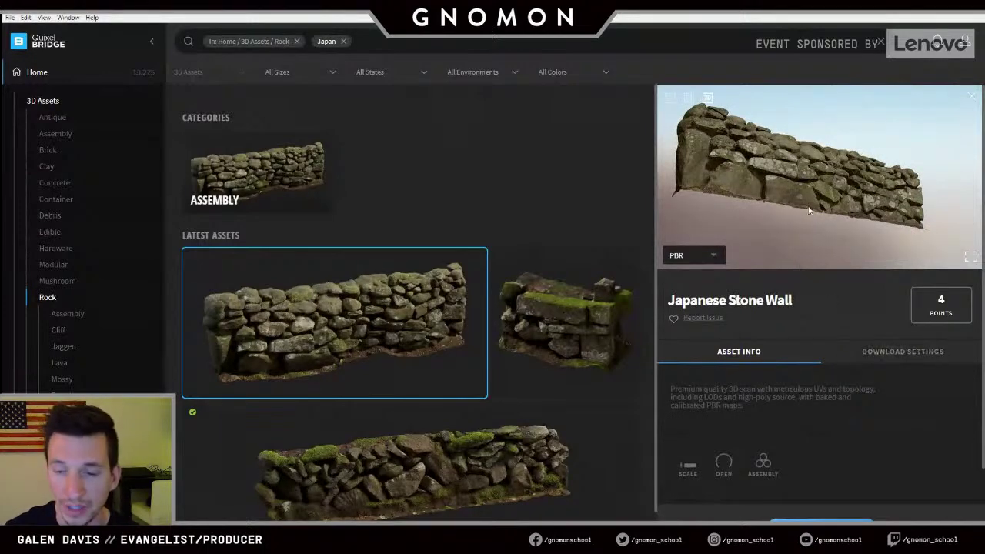
- Preview the Japanese Stone Wall in Normal and Wireframe modes, then return it to PBR and examine the whole wall
left_click(685, 257)
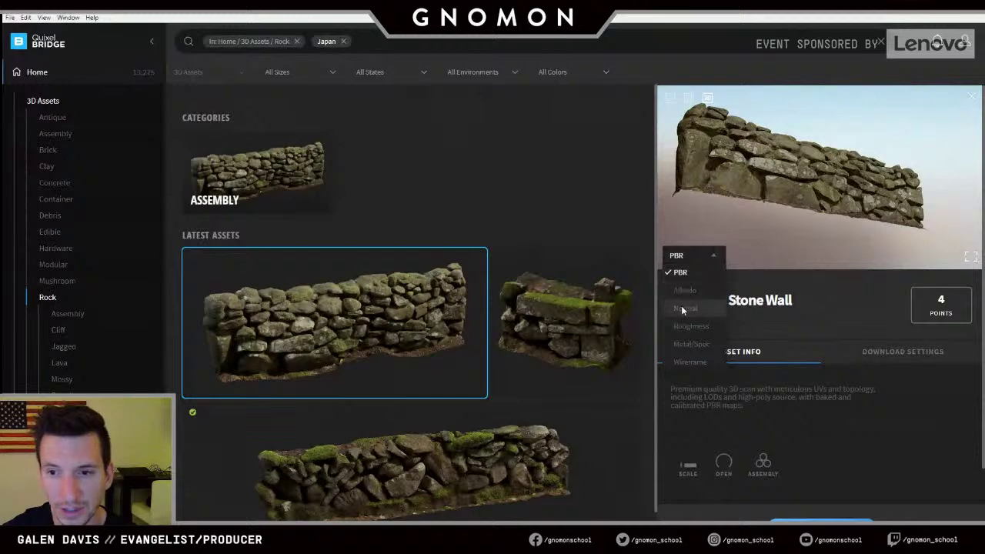
left_click(681, 306)
left_click(693, 256)
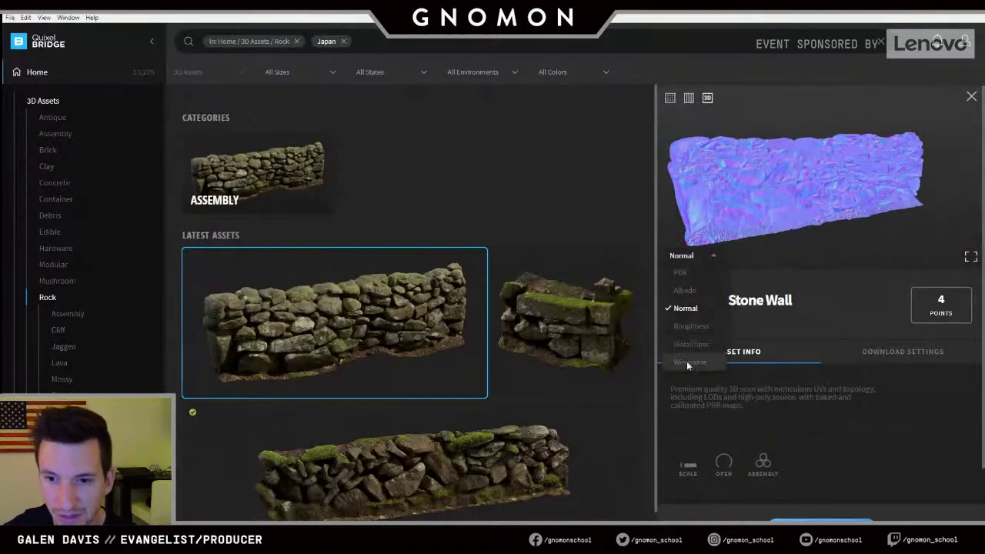
left_click(686, 361)
left_click_drag(856, 201, 712, 223)
left_click(697, 257)
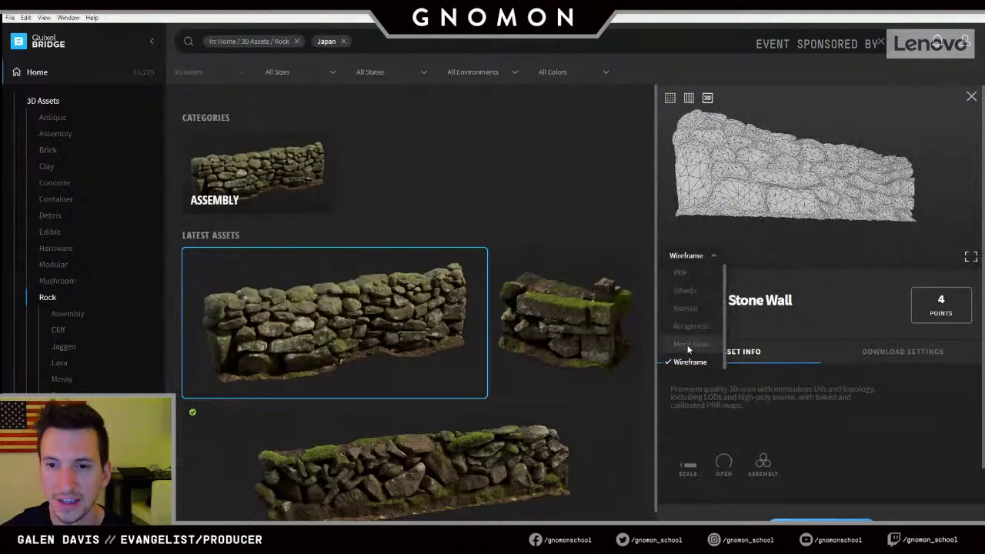
left_click(693, 274)
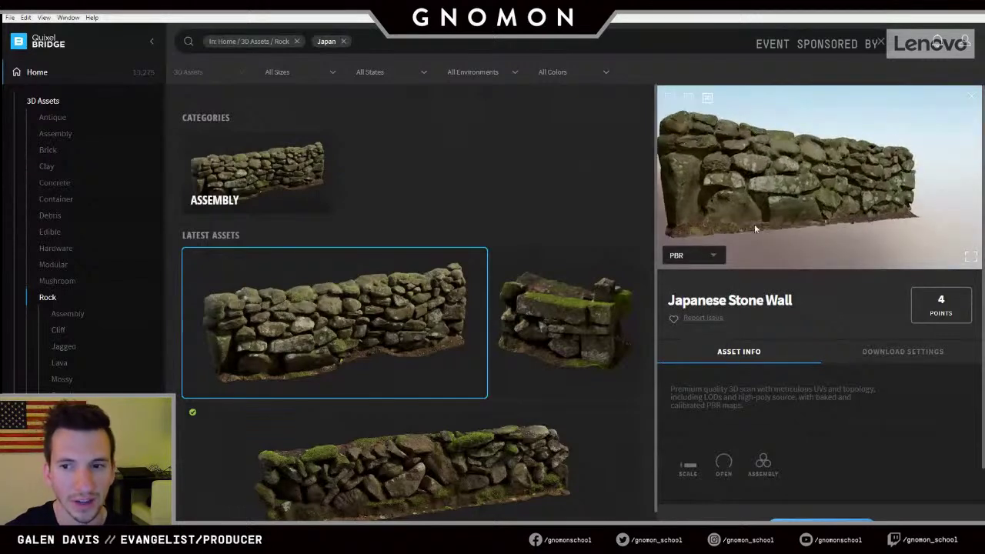
scroll(856, 207, "down", 4)
left_click_drag(755, 229, 886, 213)
scroll(886, 213, "up", 3)
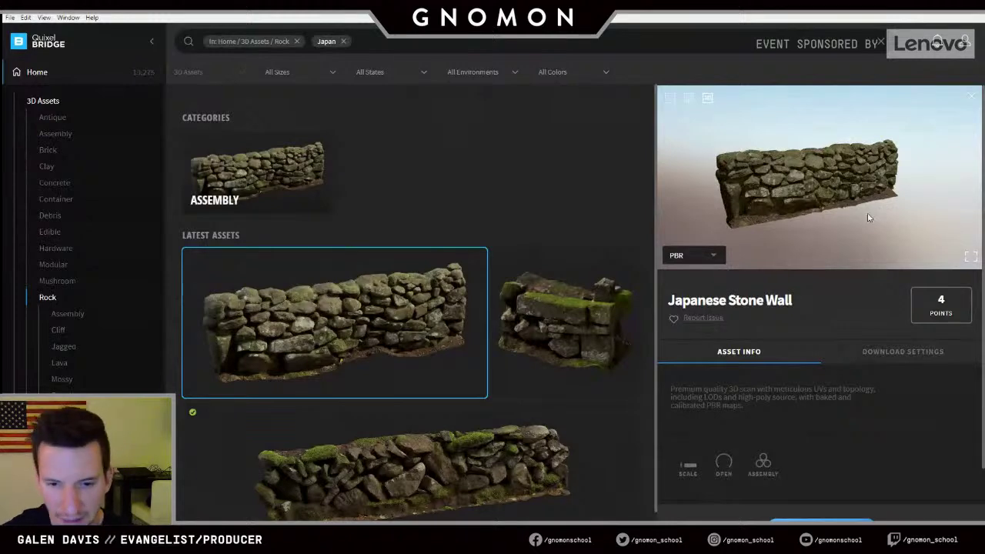
scroll(774, 407, "down", 2)
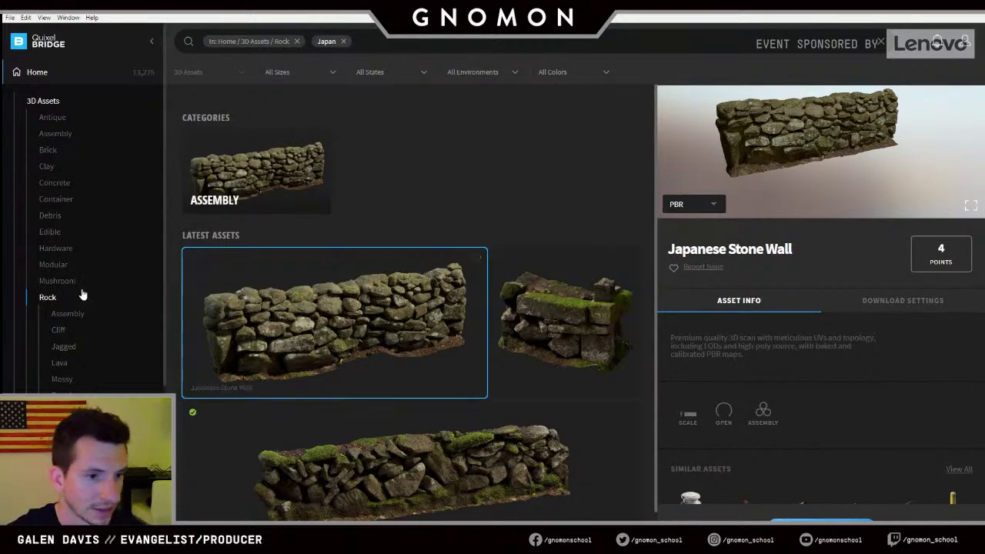
- Search the whole library from Home for Iceland, close the stone wall's details and look through the results
left_click(39, 72)
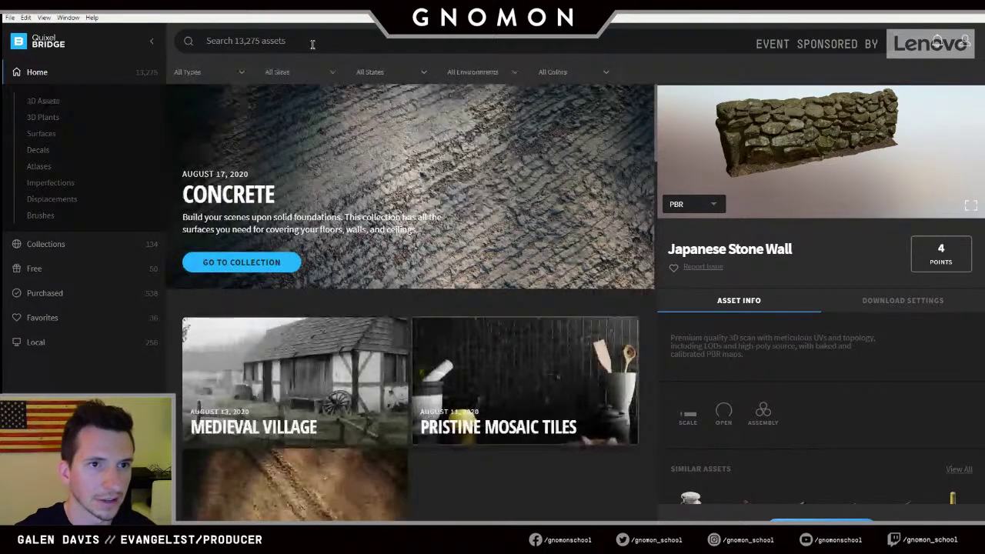
left_click(311, 41)
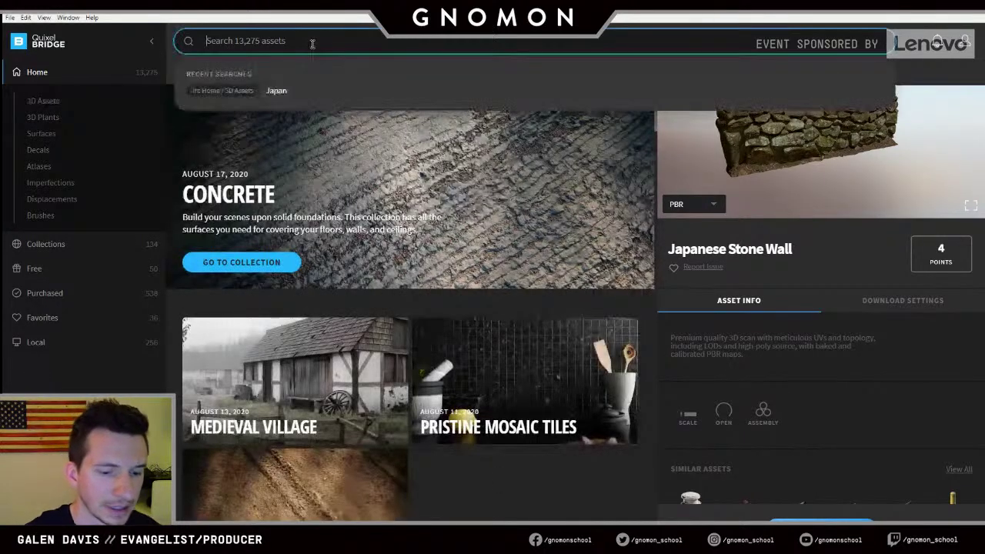
type("Iceland")
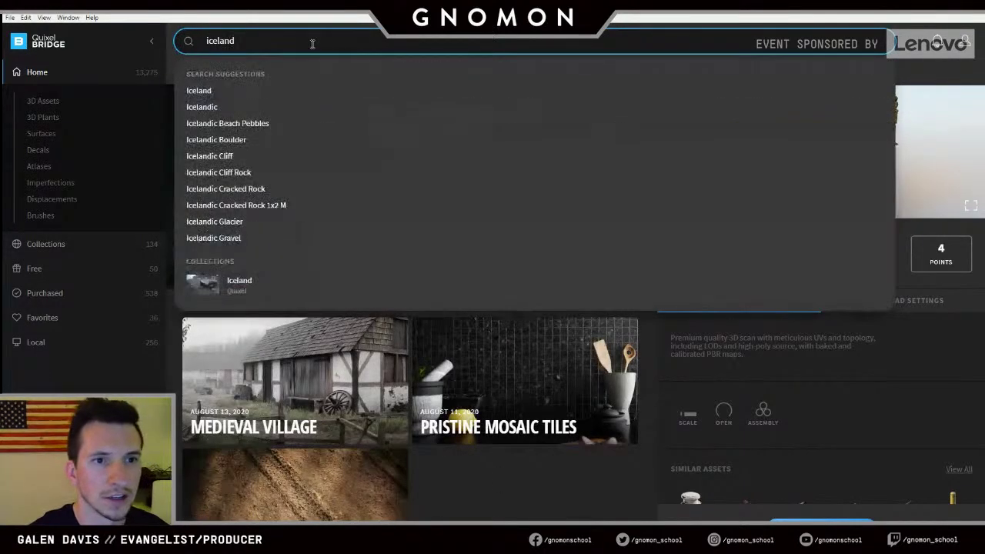
key("Return")
scroll(764, 169, "up", 2)
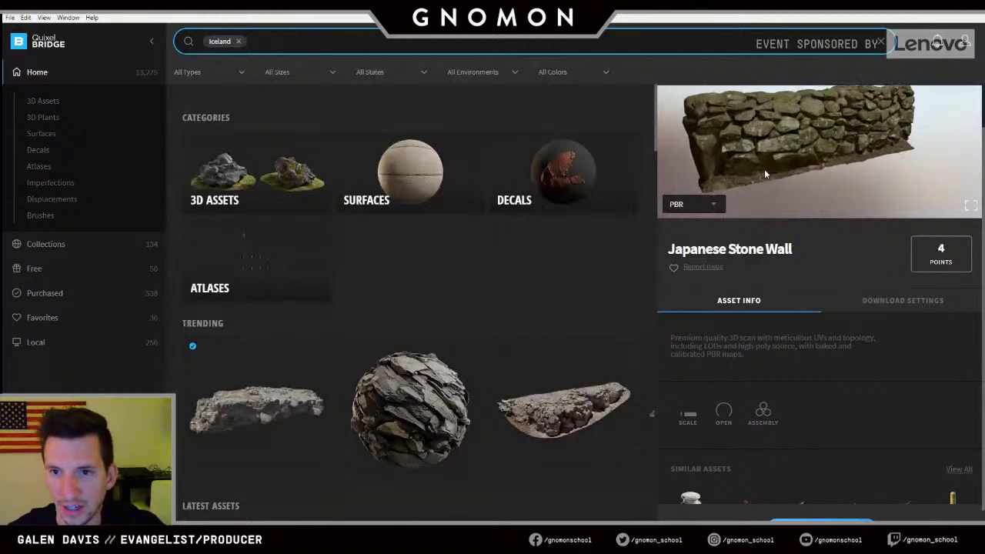
scroll(906, 227, "up", 1)
left_click(964, 101)
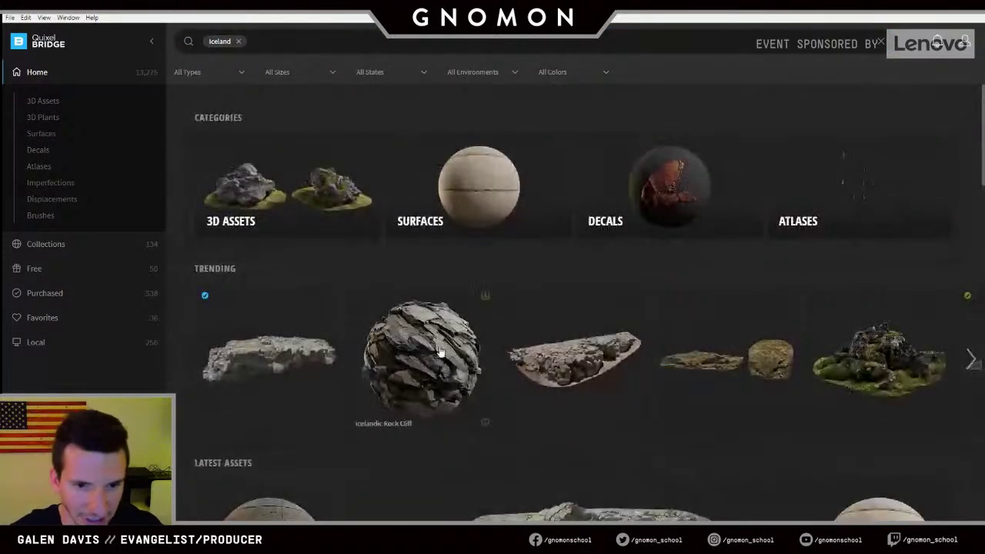
scroll(519, 397, "down", 5)
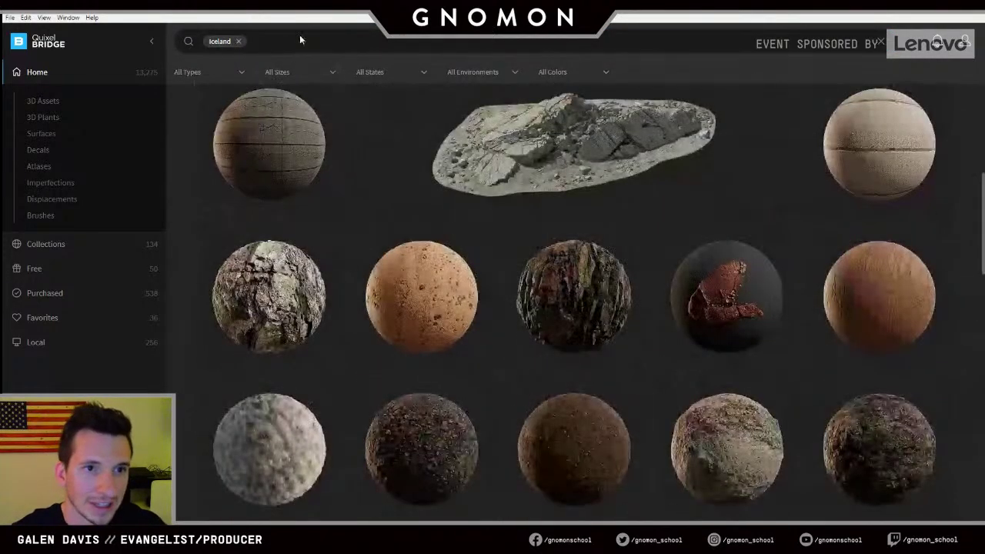
- Narrow the Iceland search with the additional term 3d and look through the trending and latest rock assets
left_click(300, 39)
type("3d")
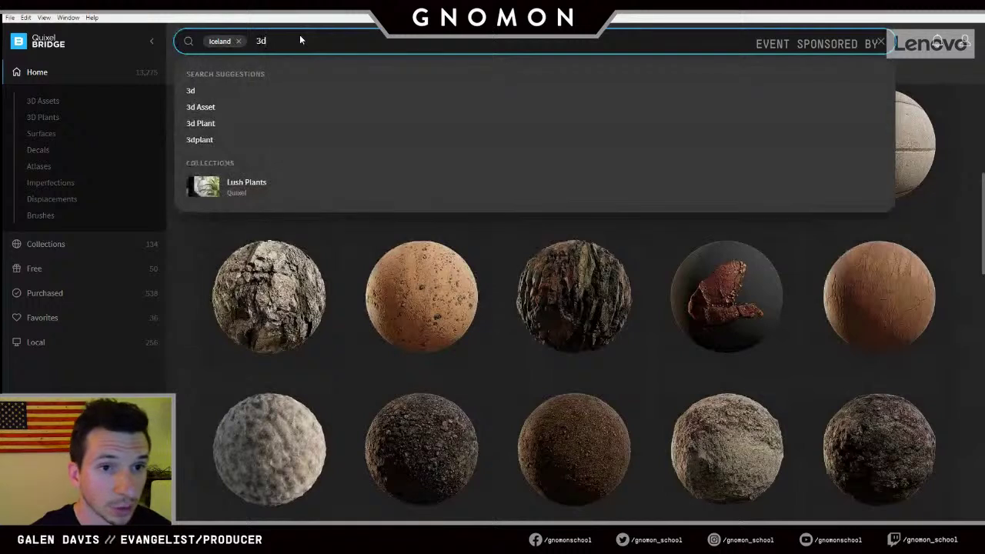
key("Return")
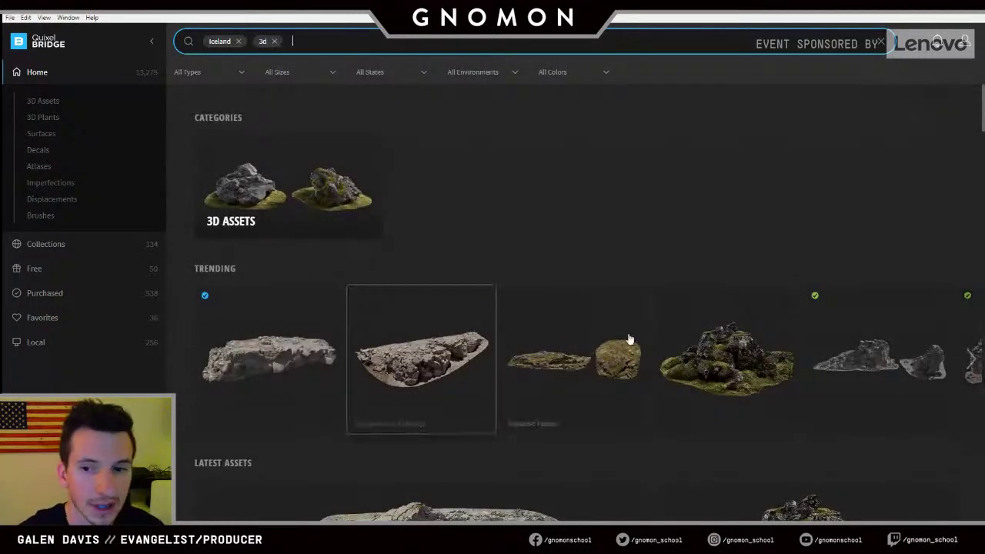
scroll(627, 337, "down", 2)
scroll(457, 319, "down", 3)
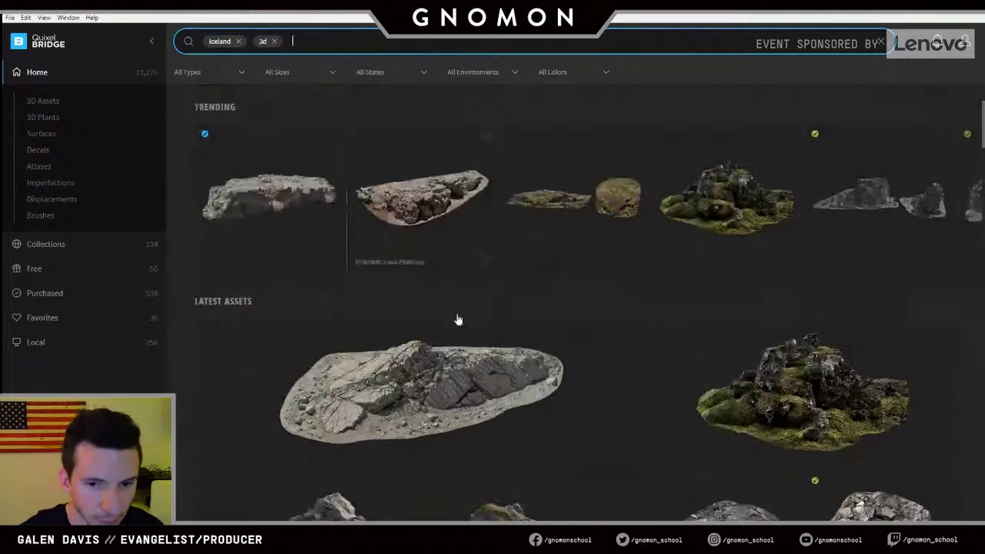
scroll(668, 461, "down", 1)
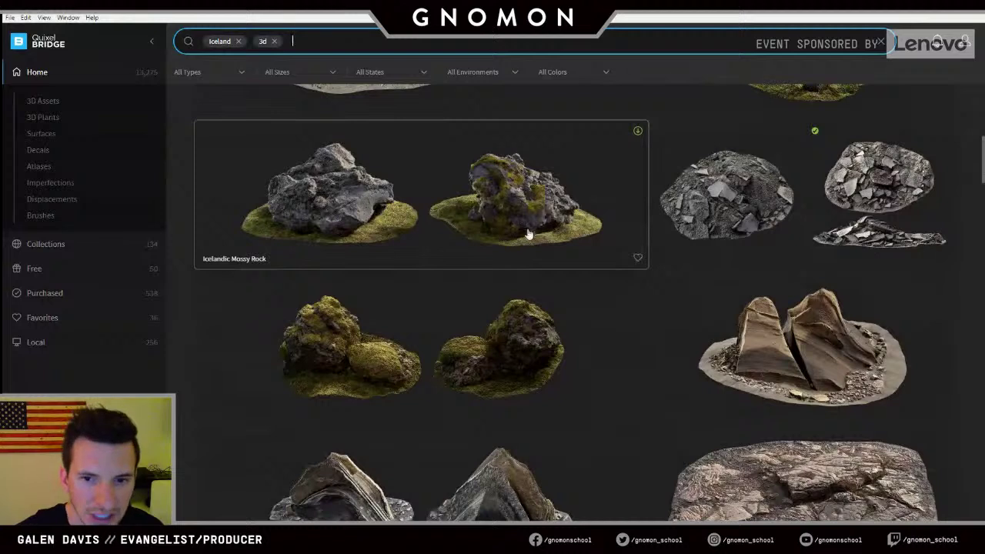
- Open the Icelandic Mossy Rock asset and inspect its 3D preview from different angles
left_click(402, 212)
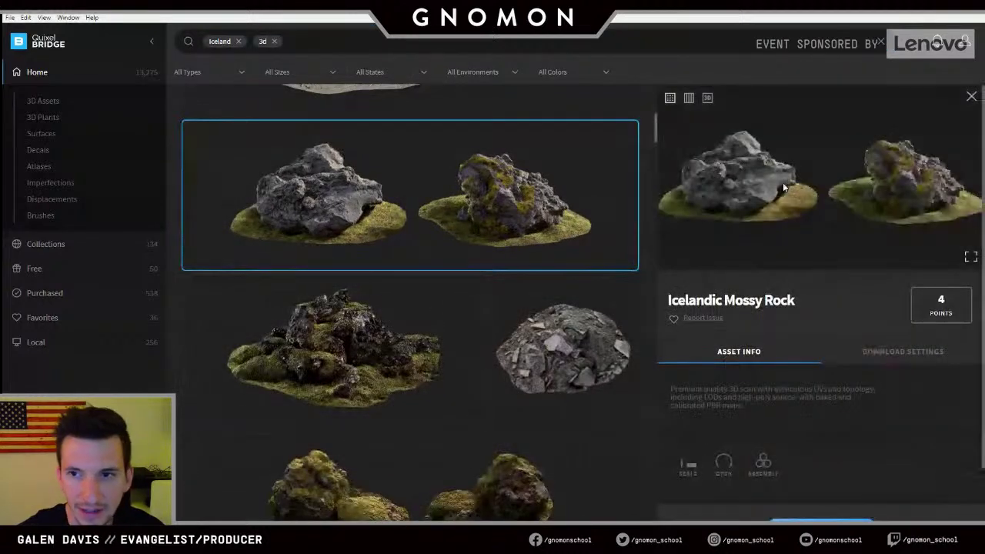
left_click(707, 97)
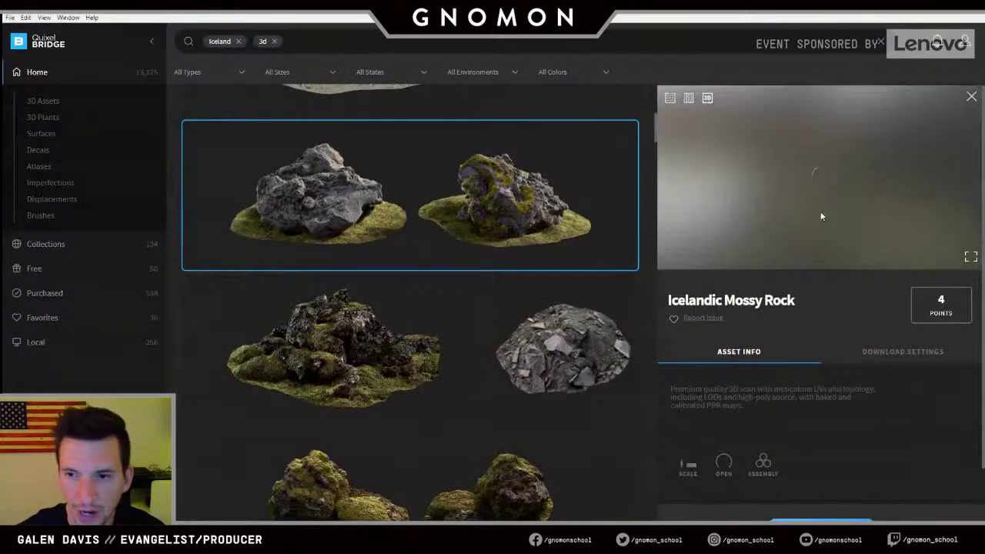
left_click_drag(802, 208, 867, 210)
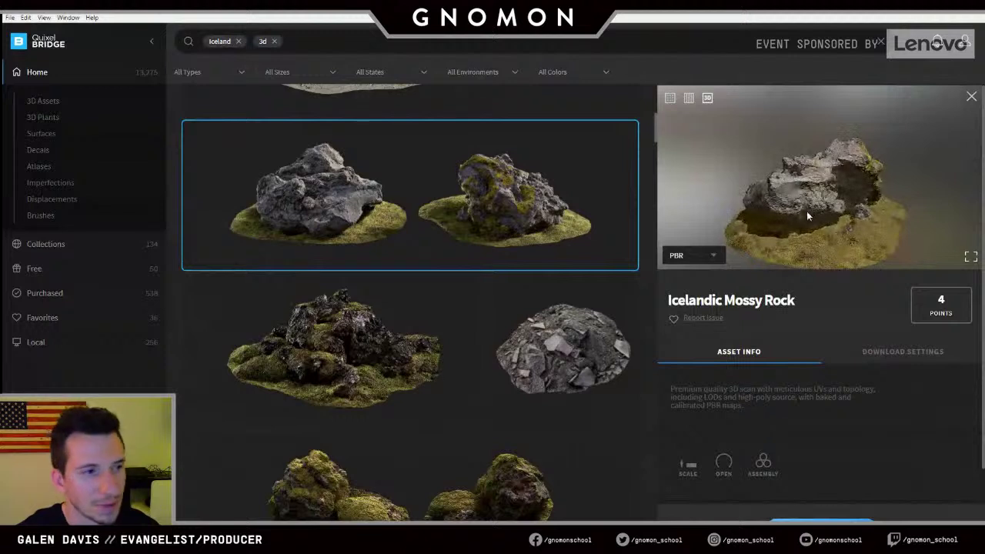
left_click_drag(807, 211, 816, 205)
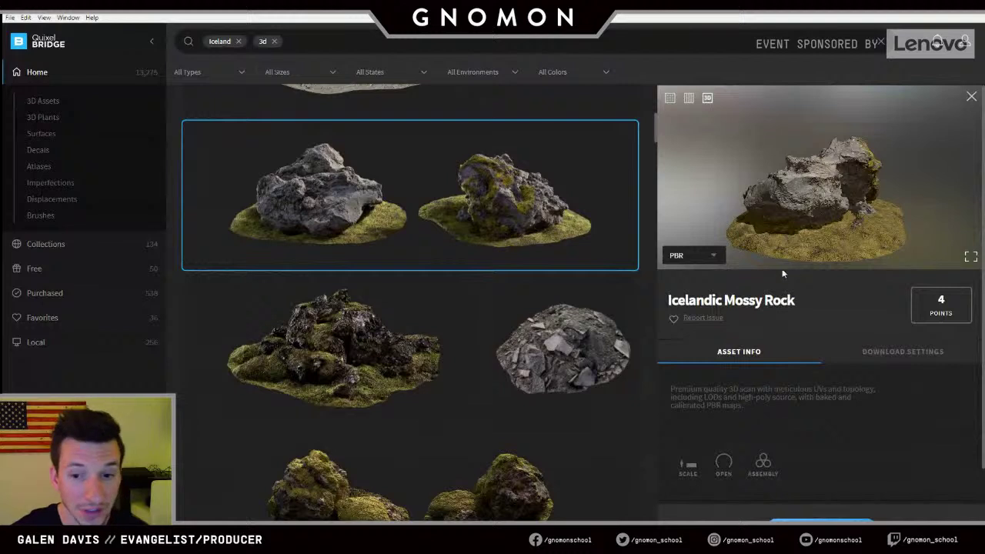
- Turn the Icelandic Mossy Rock in its 3D preview and switch the preview back to the still image
mouse_move(845, 191)
left_mouse_down()
mouse_move(665, 198)
mouse_move(923, 180)
mouse_move(861, 194)
left_mouse_up()
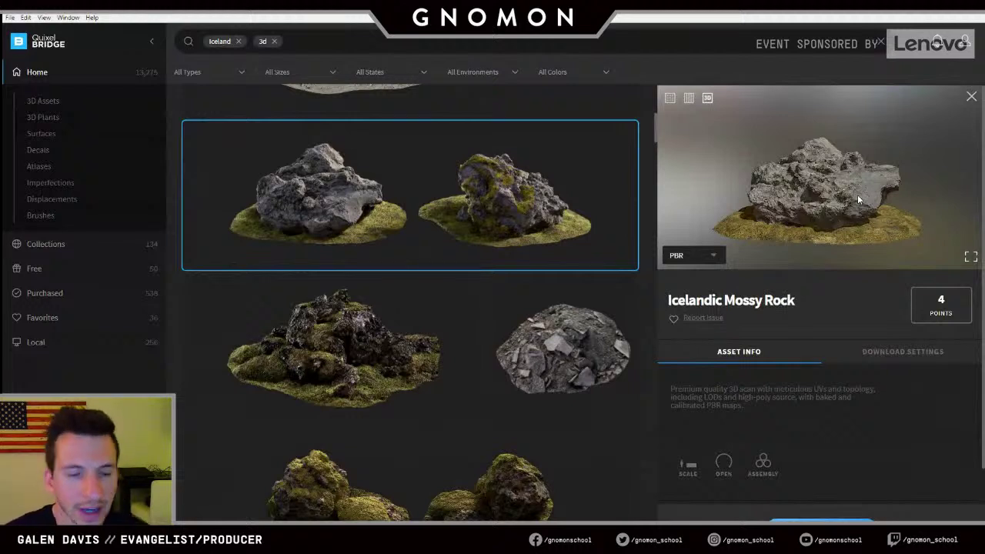
left_click(669, 99)
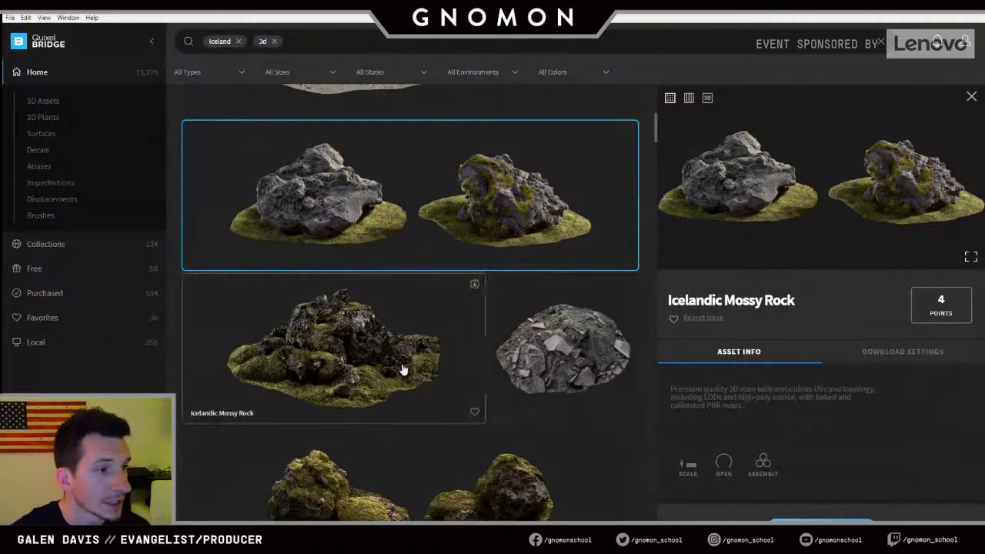
- Close the Icelandic Mossy Rock's details and look through the latest 3D rock assets in the Iceland search
scroll(516, 331, "up", 10)
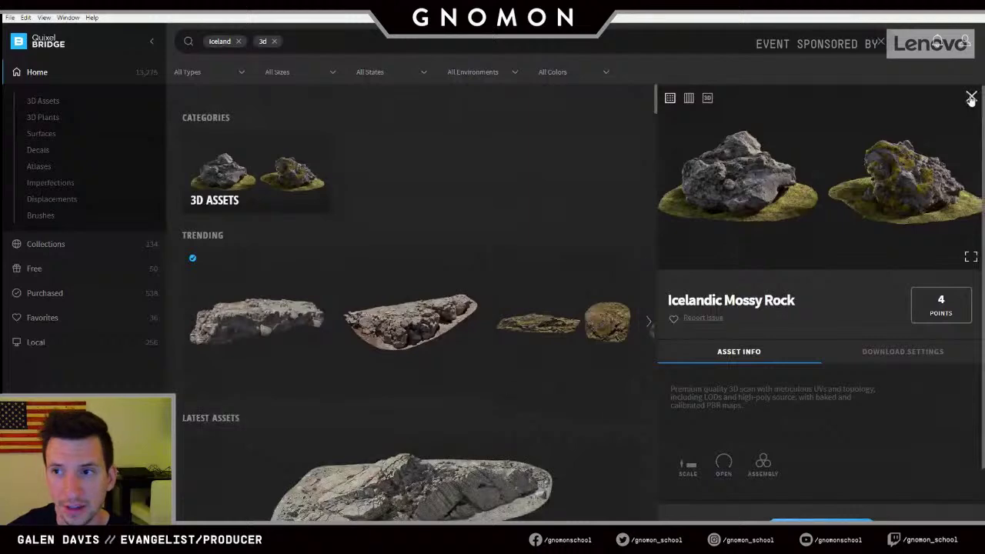
scroll(470, 359, "down", 5)
scroll(655, 469, "down", 5)
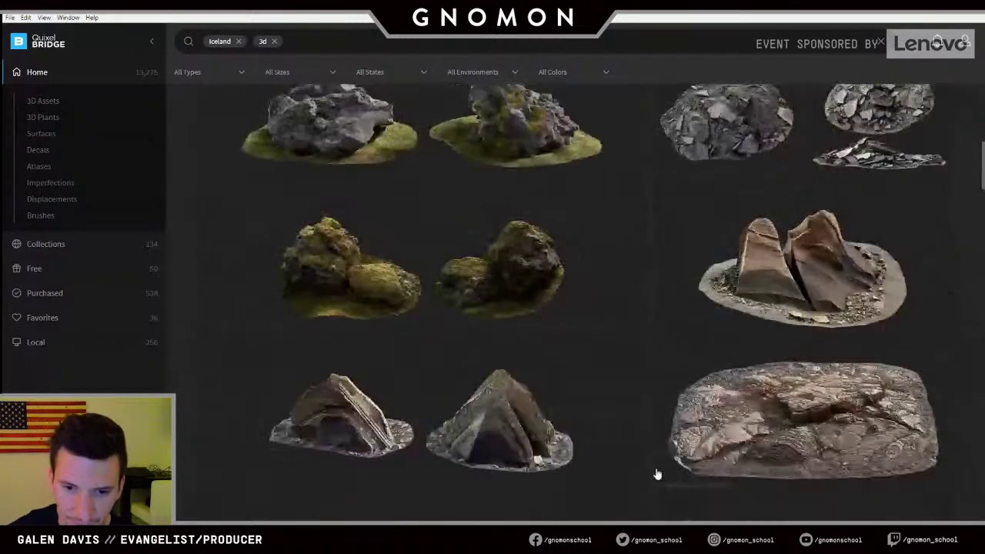
scroll(697, 326, "down", 6)
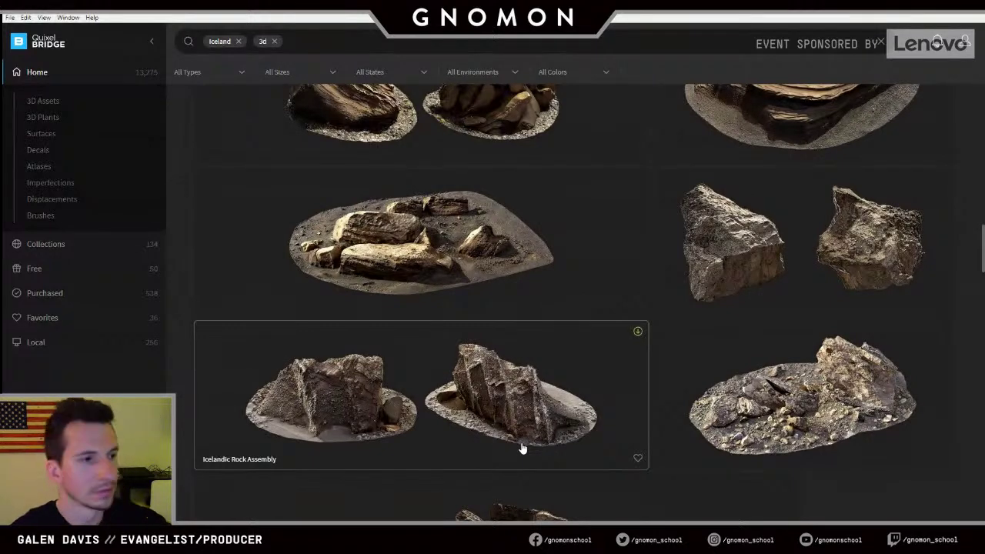
scroll(539, 374, "up", 5)
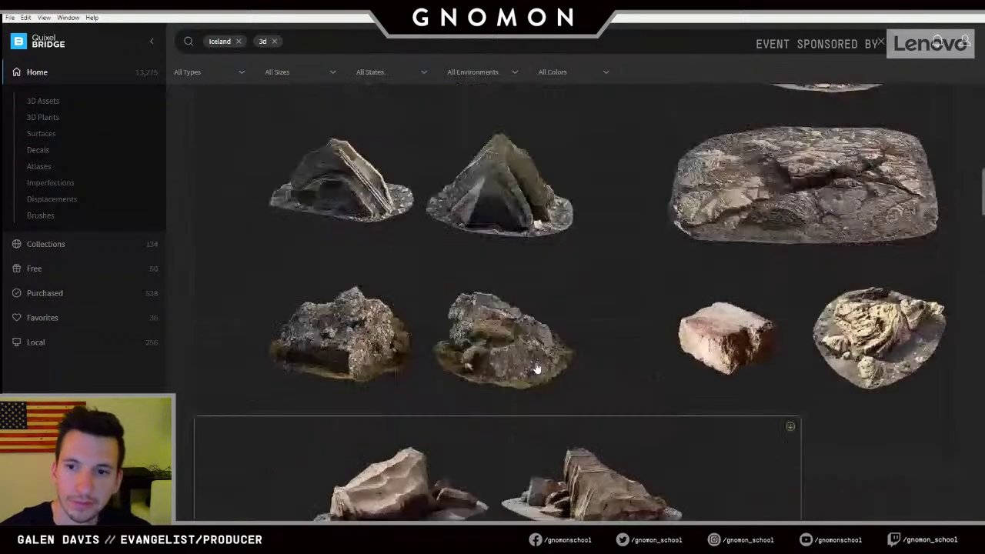
scroll(537, 366, "up", 10)
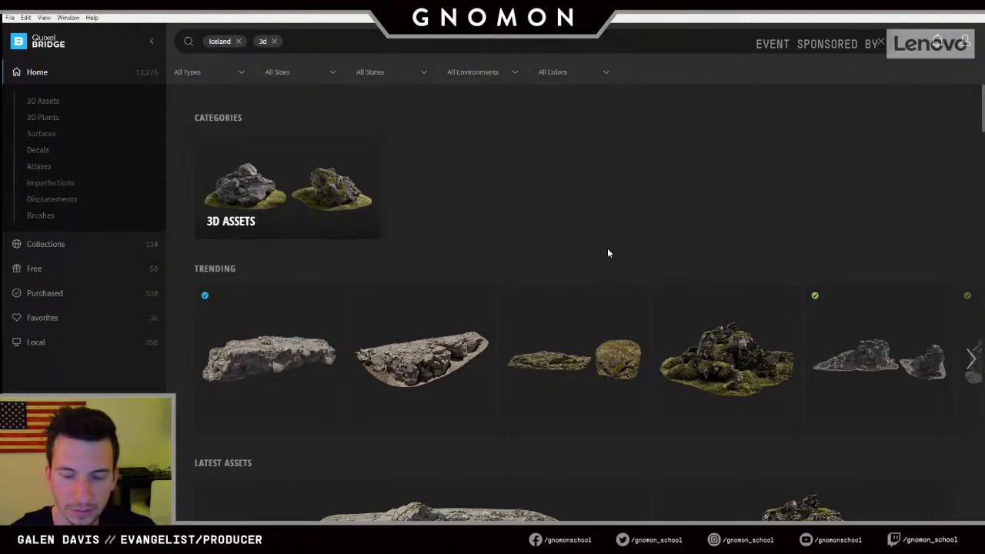
scroll(607, 248, "down", 3)
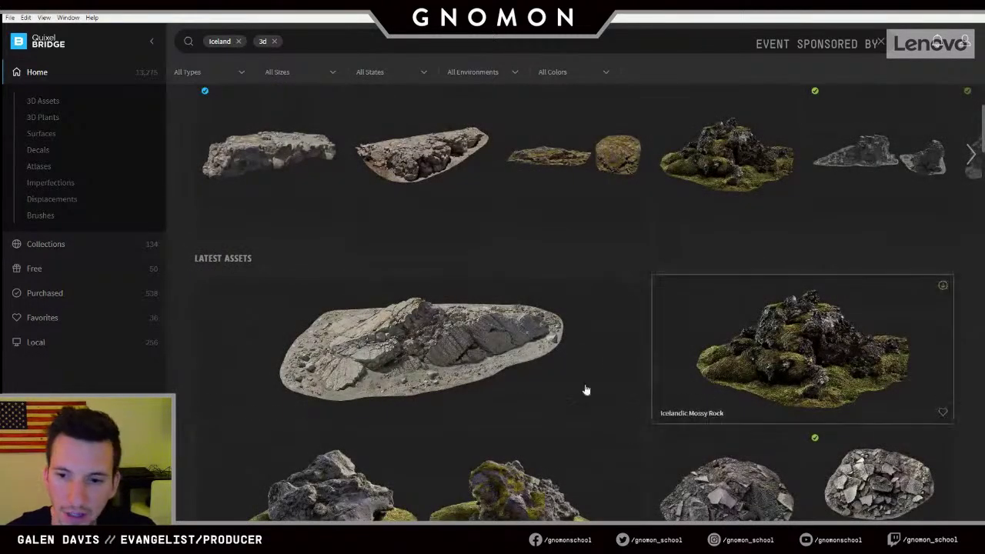
scroll(692, 418, "down", 1)
scroll(691, 418, "down", 2)
scroll(583, 408, "down", 3)
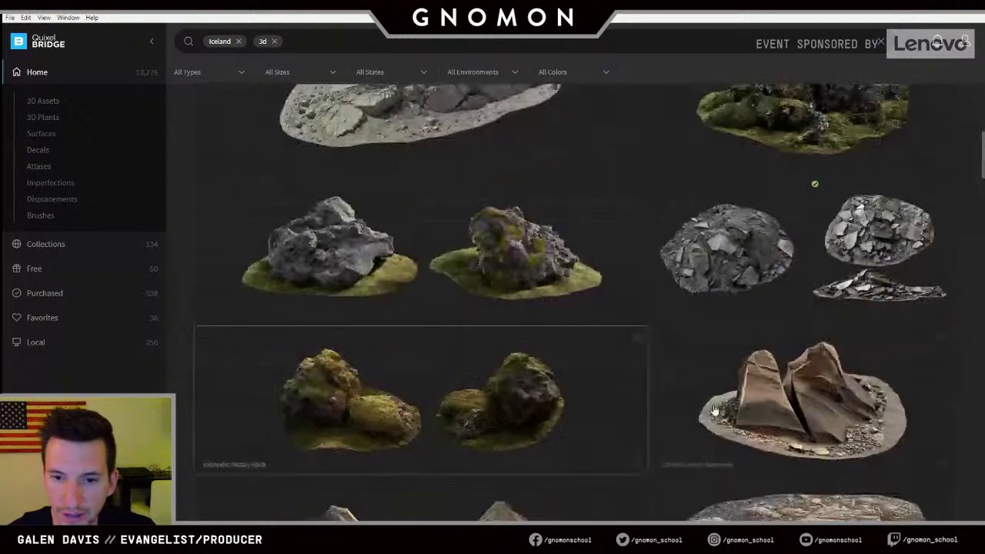
scroll(693, 385, "down", 6)
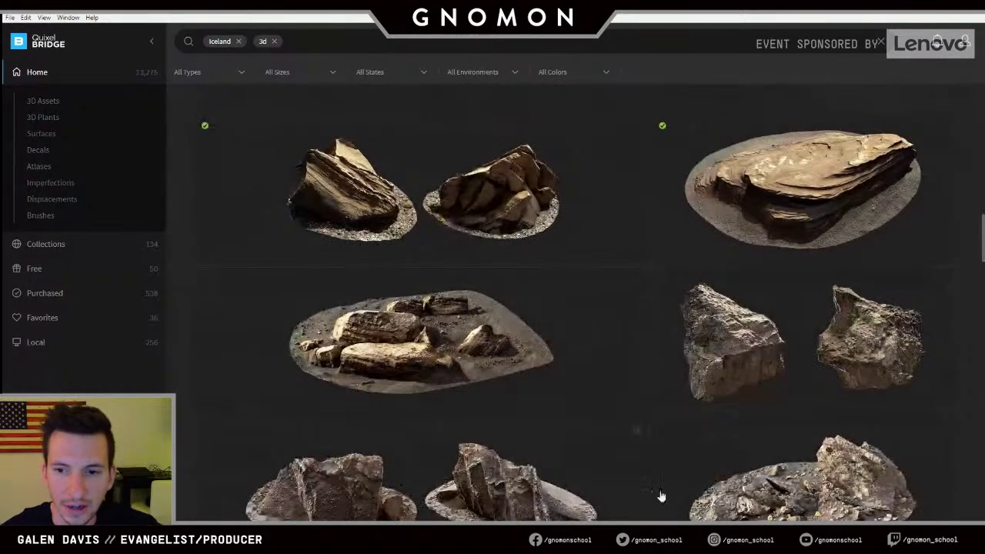
- Show the locally downloaded Megascans assets and open the Quarry Cliff's export settings
left_click(39, 344)
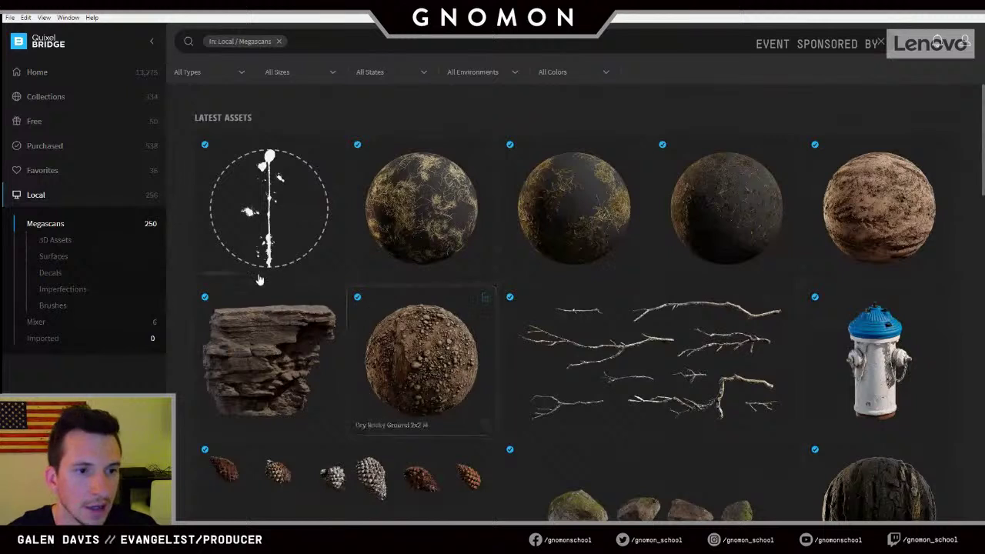
left_click(270, 358)
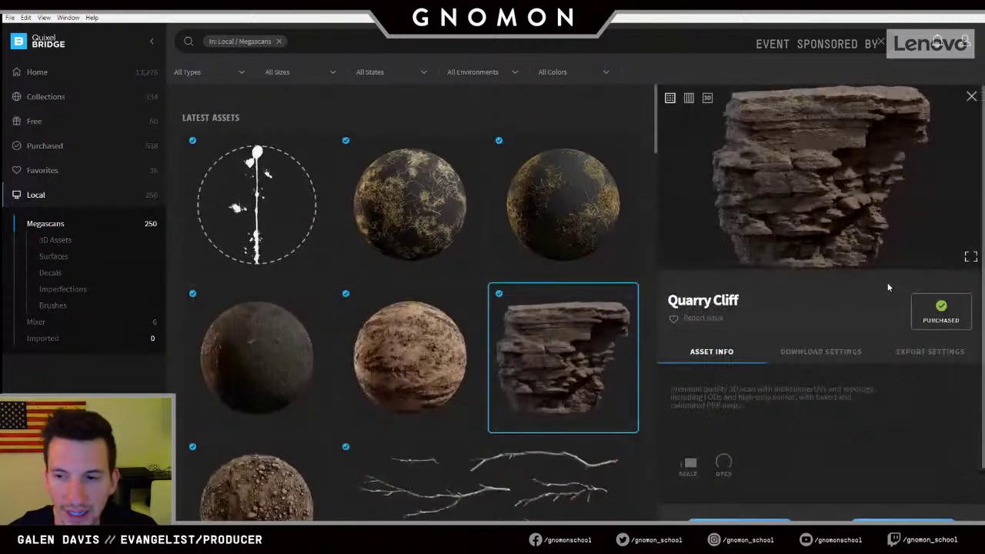
left_click(902, 356)
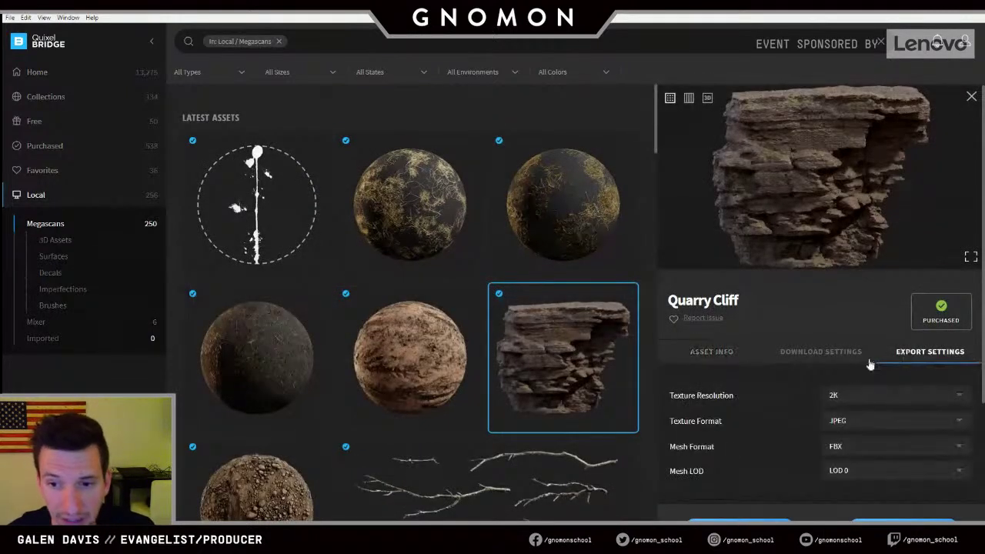
- Examine the Quarry Cliff's export target and engine version options, along with its texture, mesh and project location settings
scroll(765, 395, "down", 2)
scroll(764, 395, "down", 1)
left_click(856, 311)
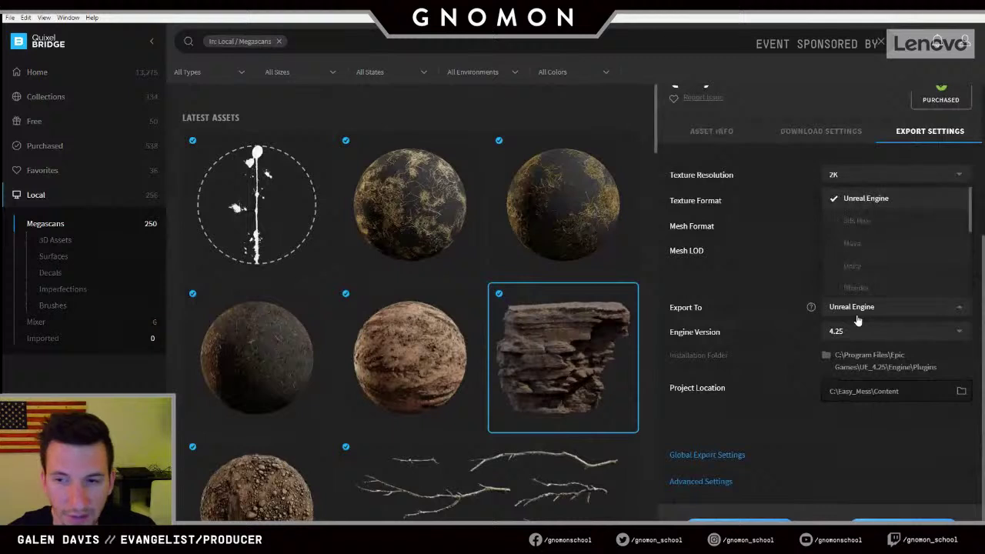
scroll(871, 275, "down", 3)
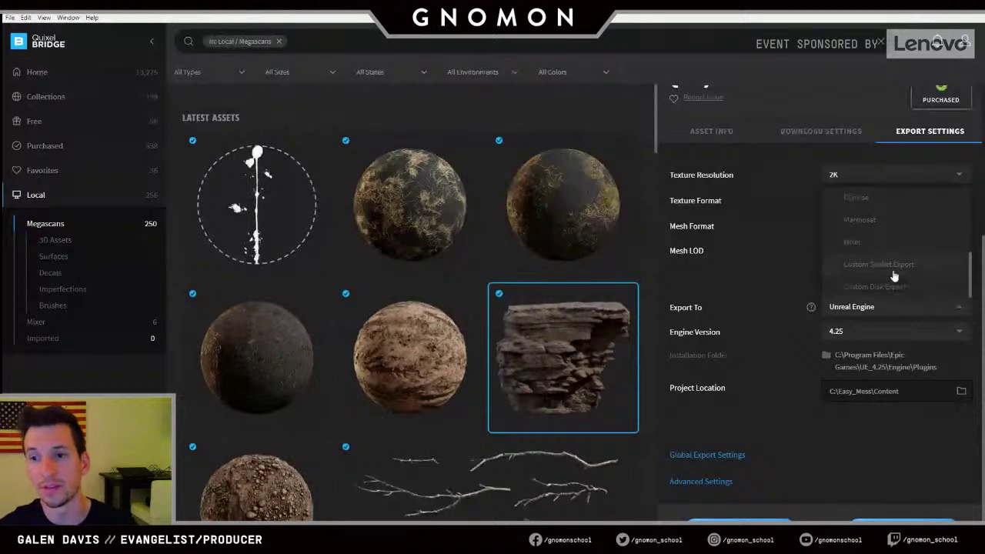
left_click(867, 312)
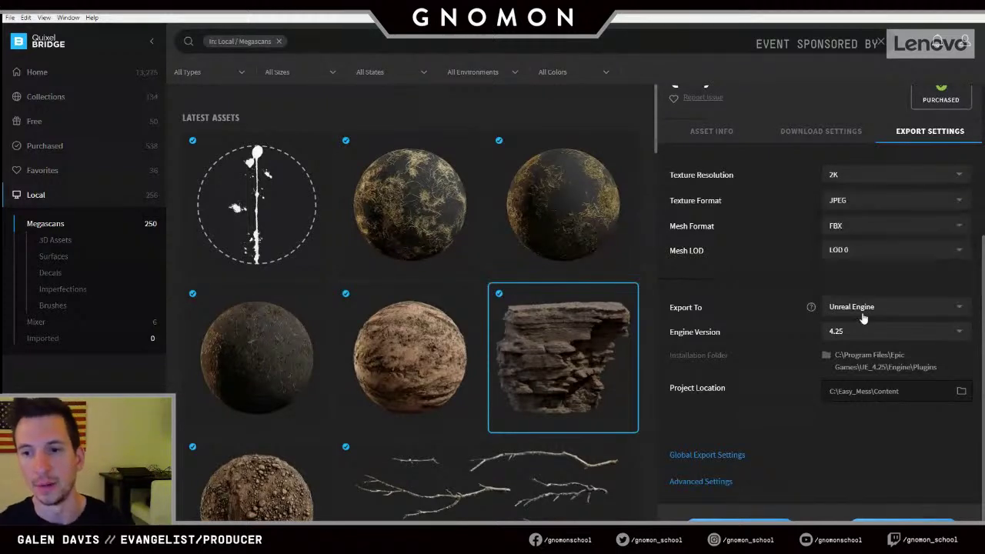
left_click(854, 335)
left_click(857, 335)
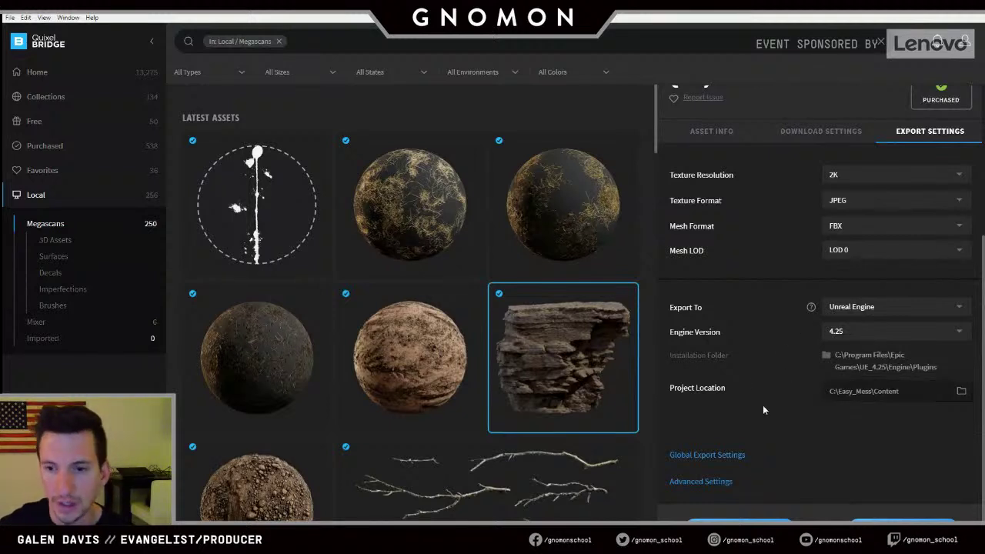
scroll(763, 405, "up", 1)
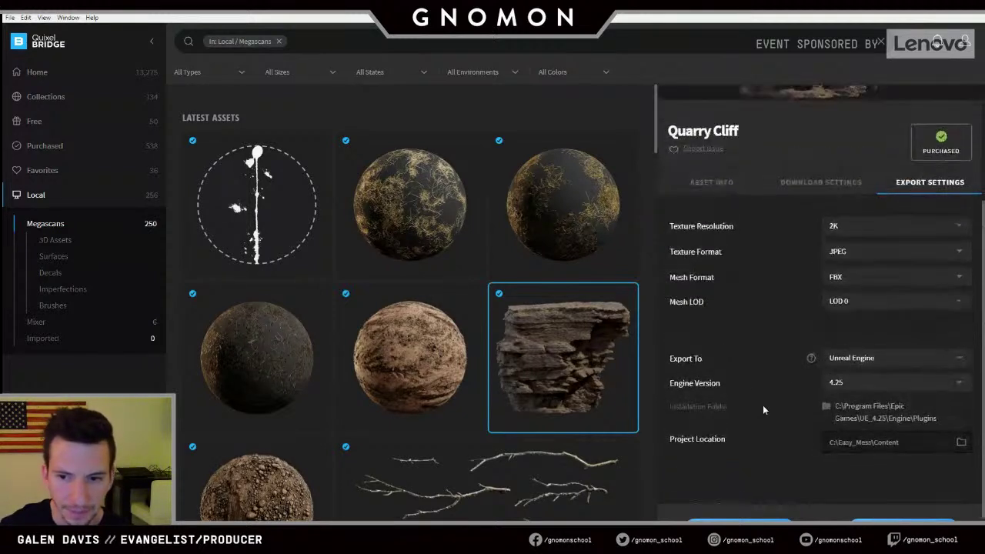
scroll(763, 405, "down", 1)
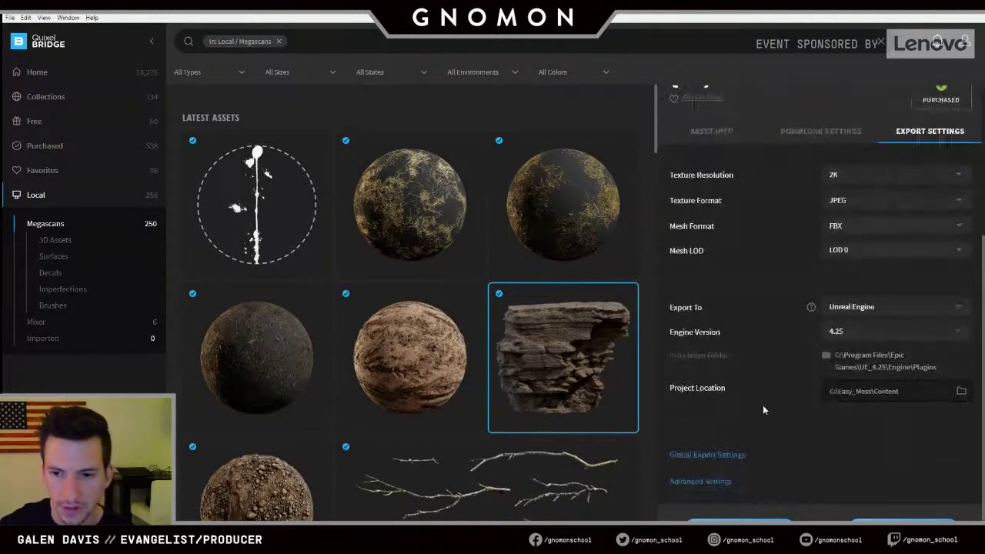
- Open the Global Export Settings and check the texture resolution choices for Surfaces
left_click(717, 455)
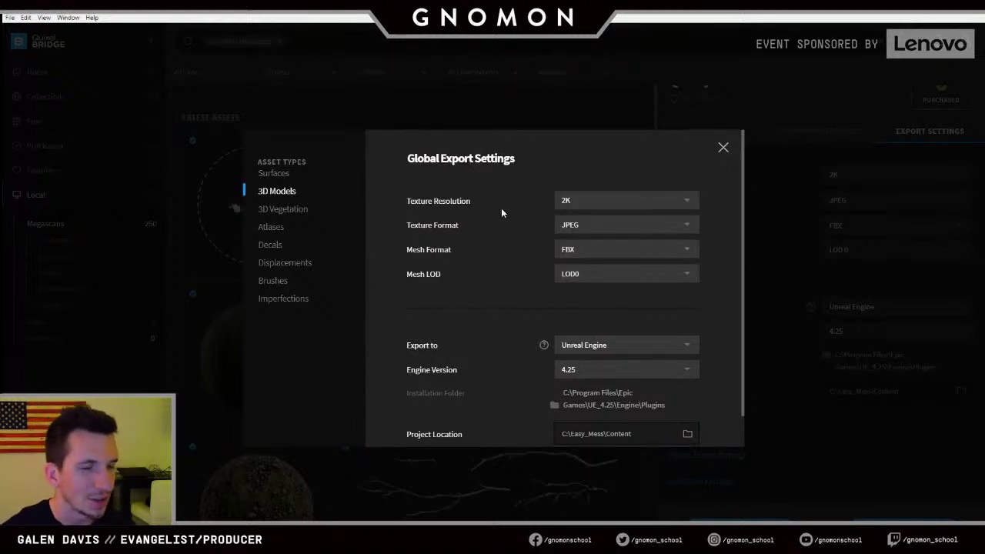
left_click(273, 174)
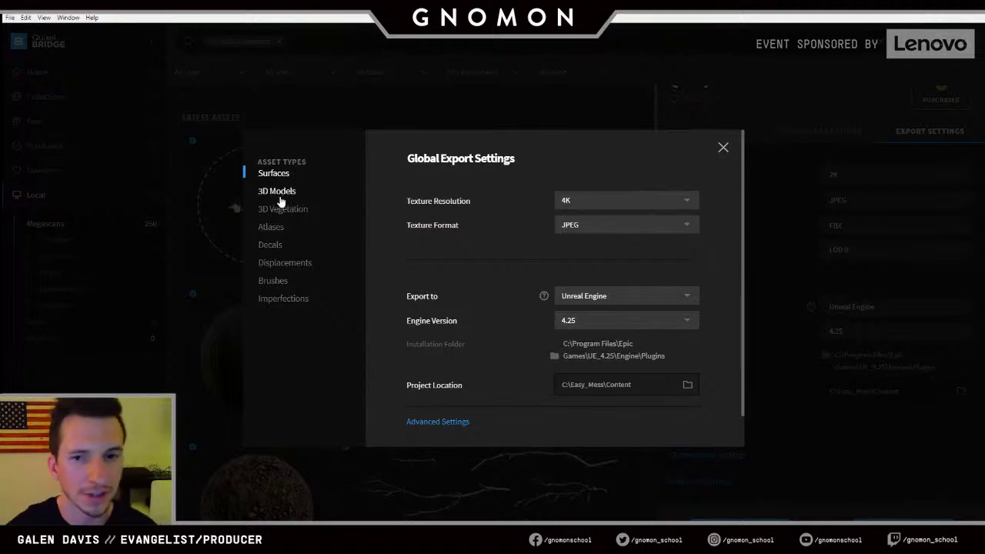
left_click(623, 201)
left_click(624, 201)
left_click(624, 200)
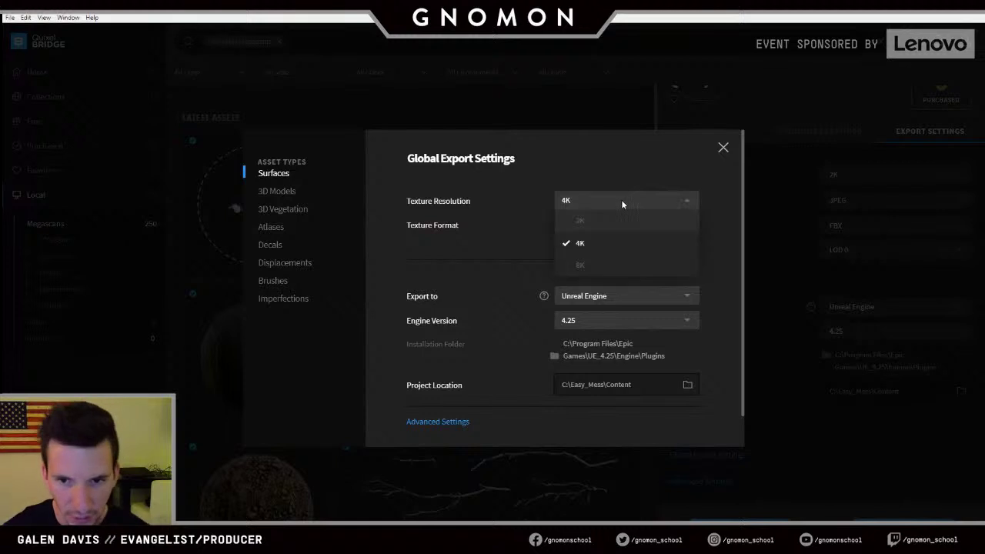
left_click(621, 200)
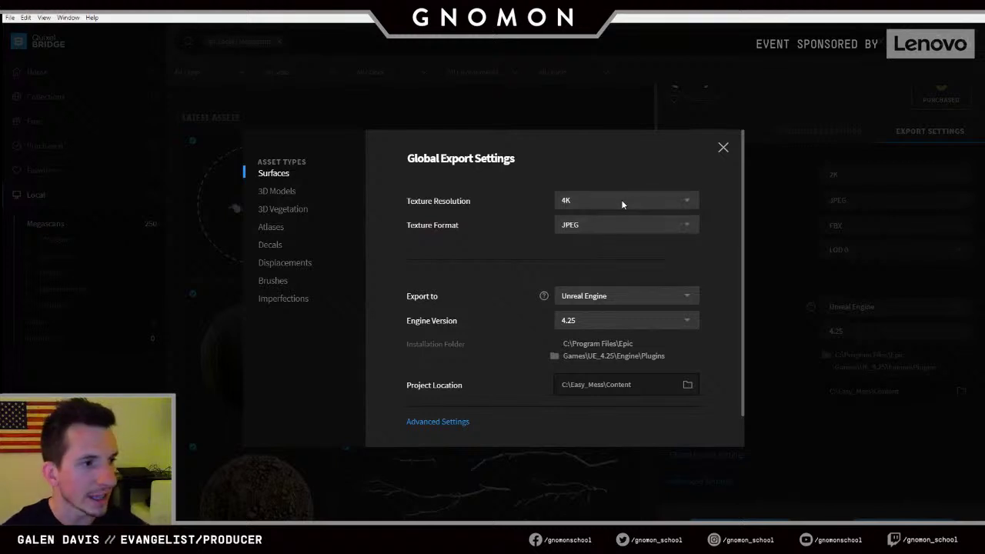
- Review the global export settings for 3D Models, including the mesh format choices
left_click(278, 192)
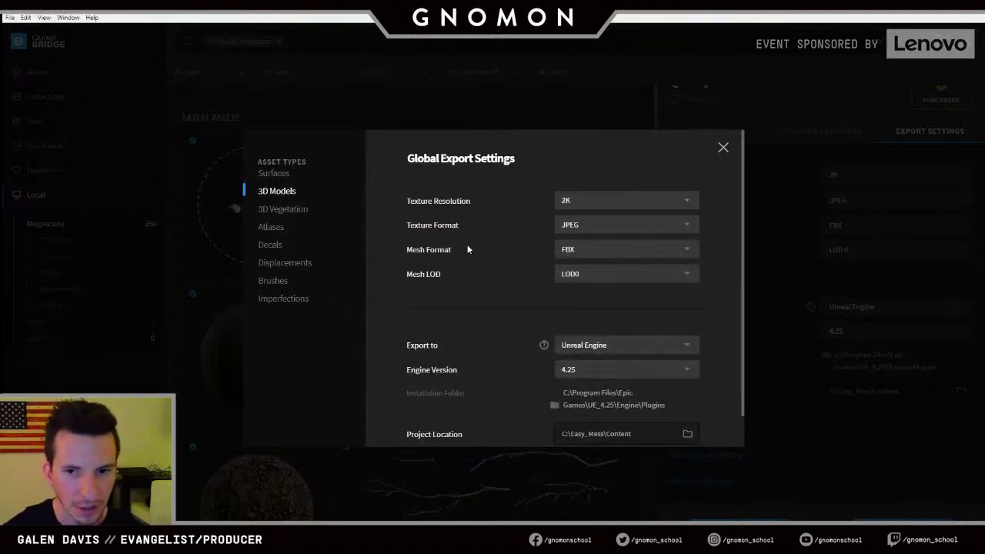
scroll(467, 275, "down", 1)
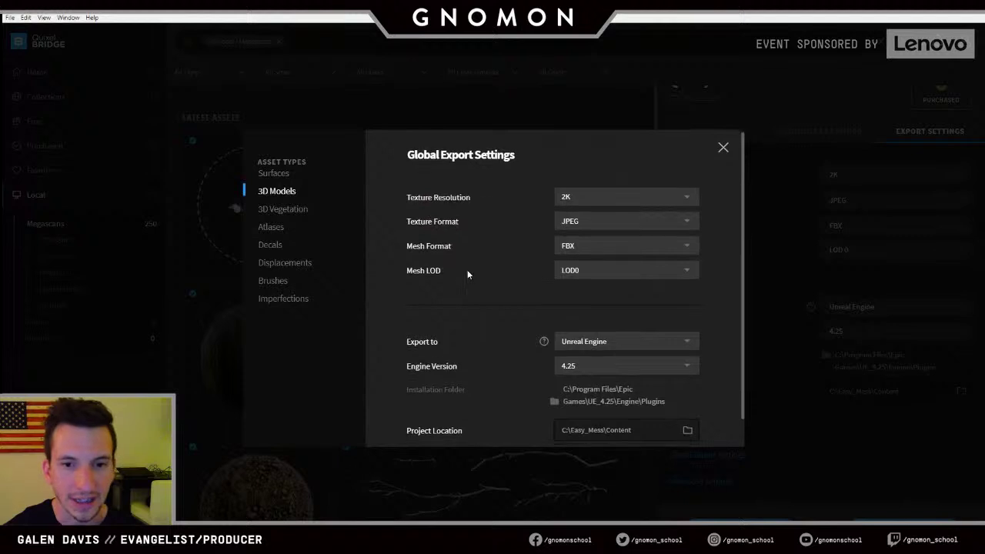
scroll(485, 265, "down", 1)
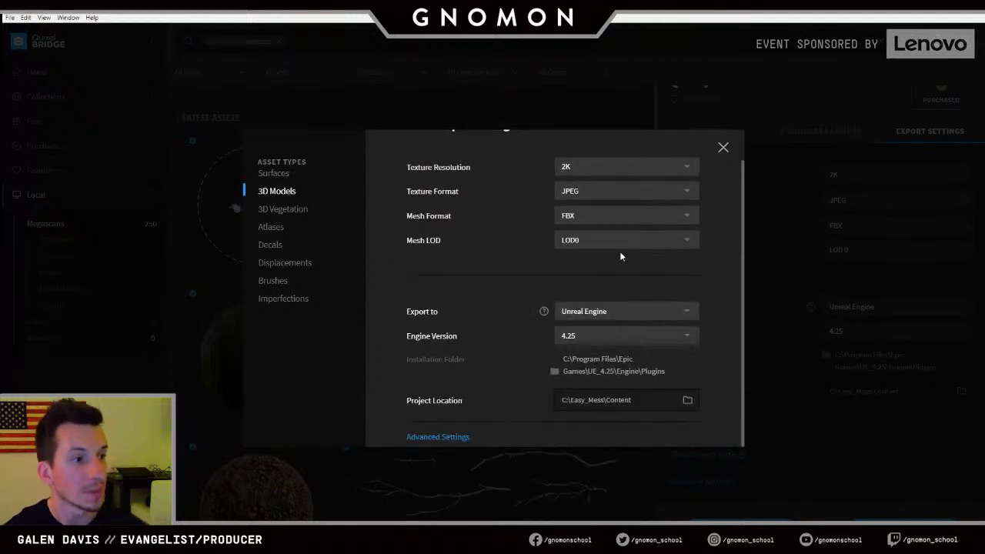
left_click(570, 216)
left_click(570, 215)
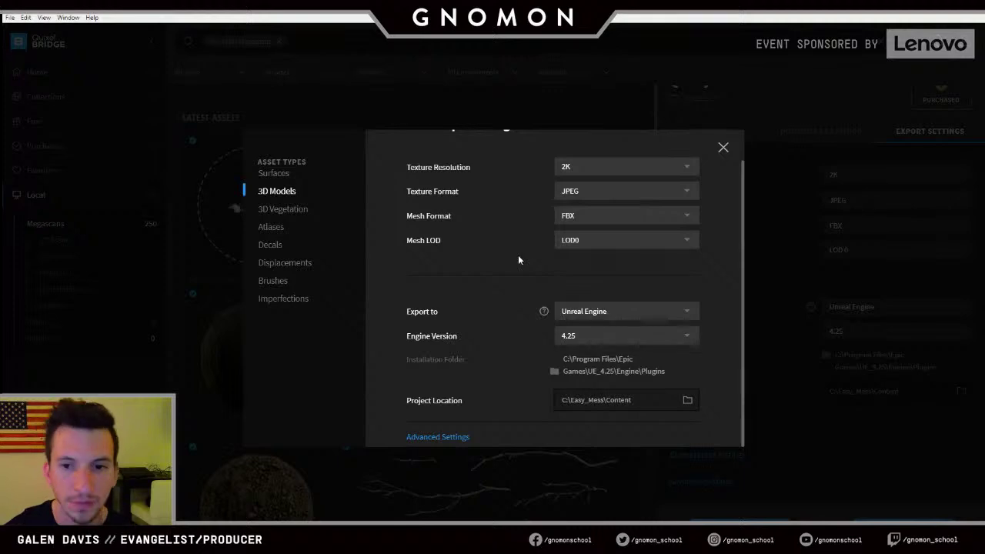
- Review the global export settings for 3D Vegetation and Atlases and close the Global Export Settings
left_click(283, 209)
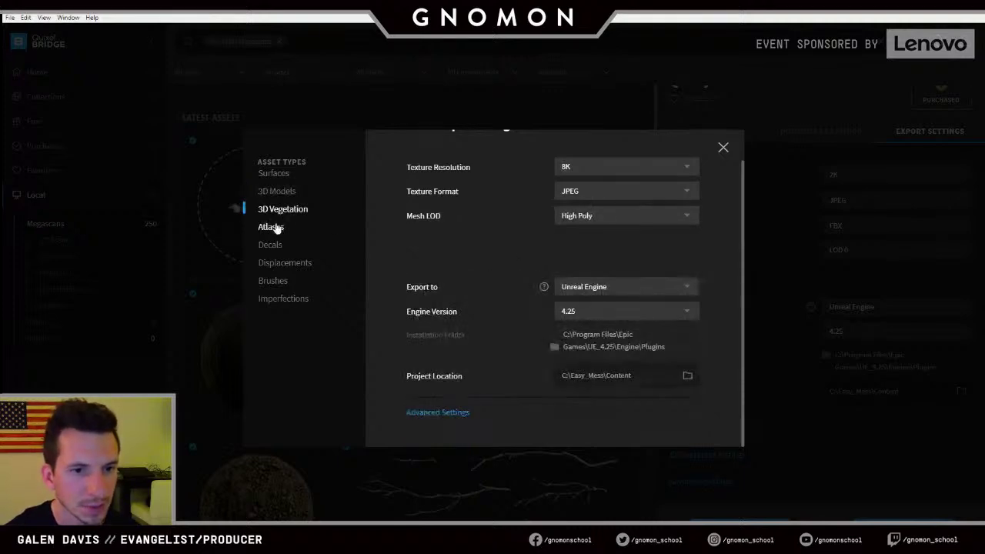
left_click(277, 233)
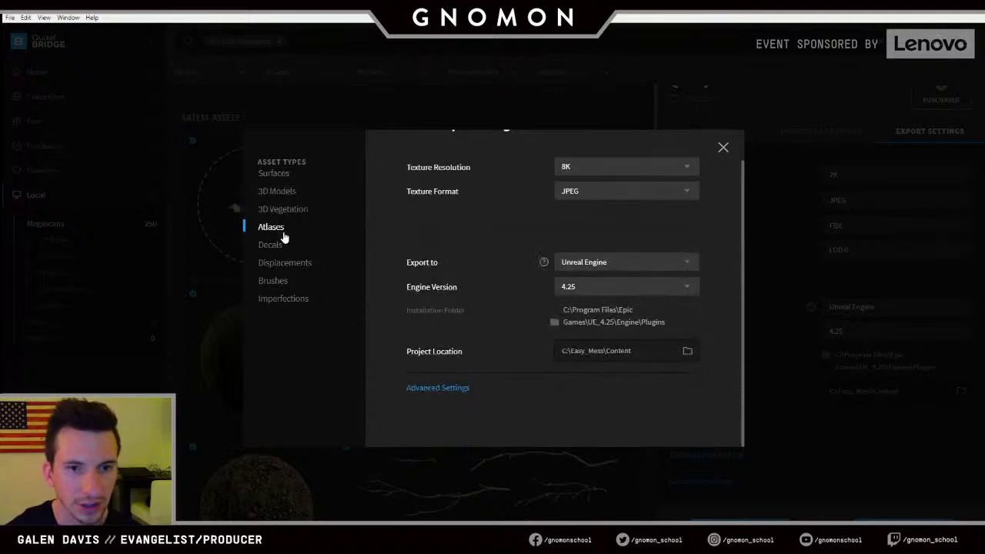
left_click(723, 147)
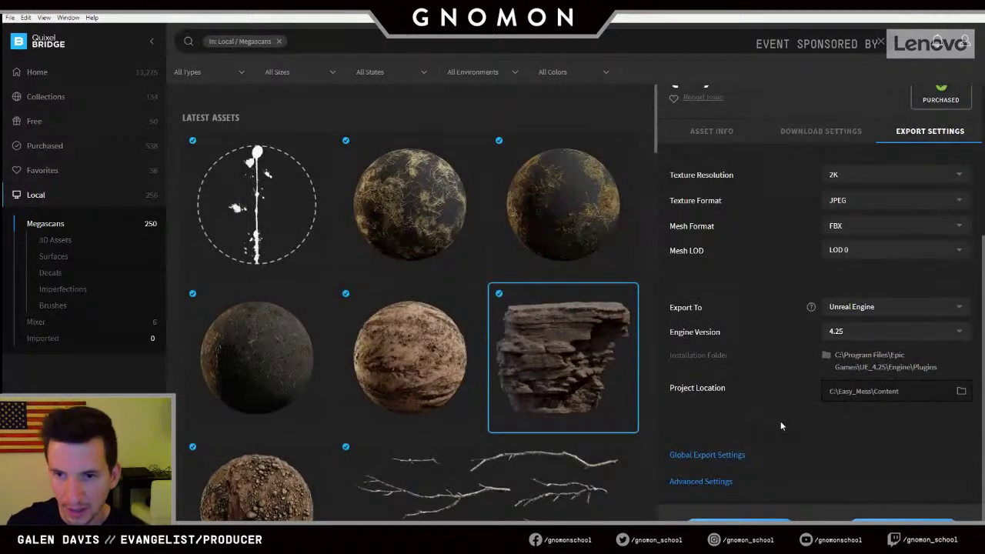
- Return to Home, close the Quarry Cliff's details and open the Medieval Village collection
scroll(780, 426, "up", 5)
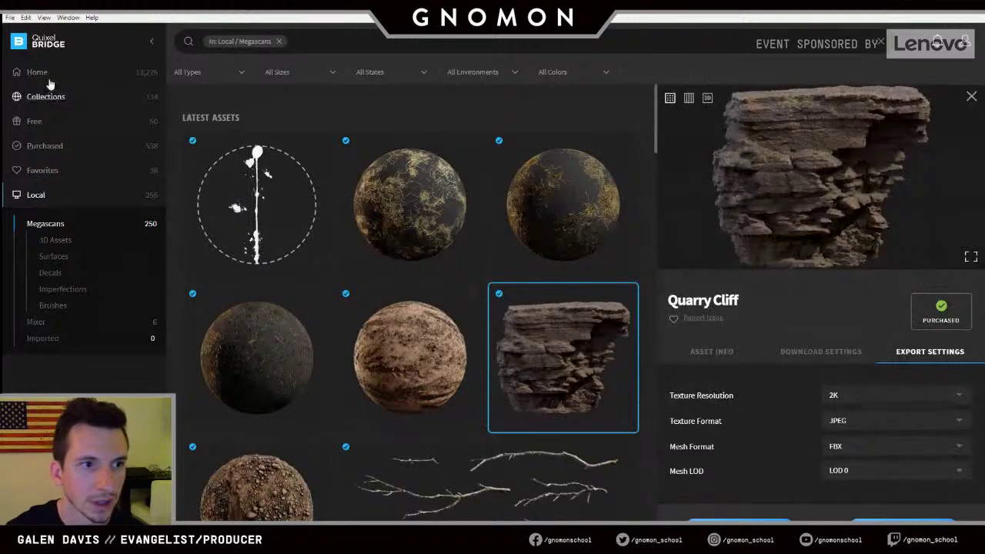
left_click(36, 72)
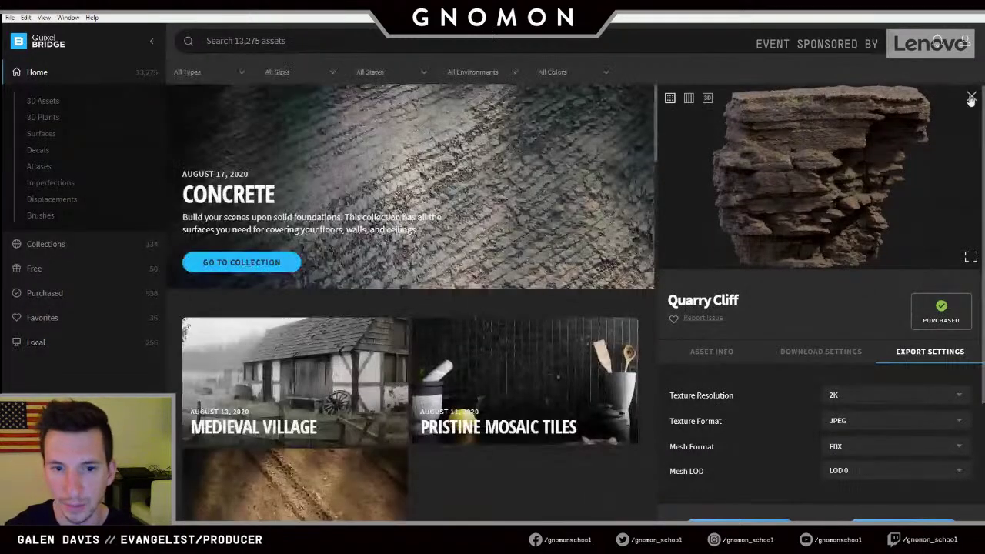
left_click(968, 98)
left_click(332, 433)
scroll(331, 433, "down", 2)
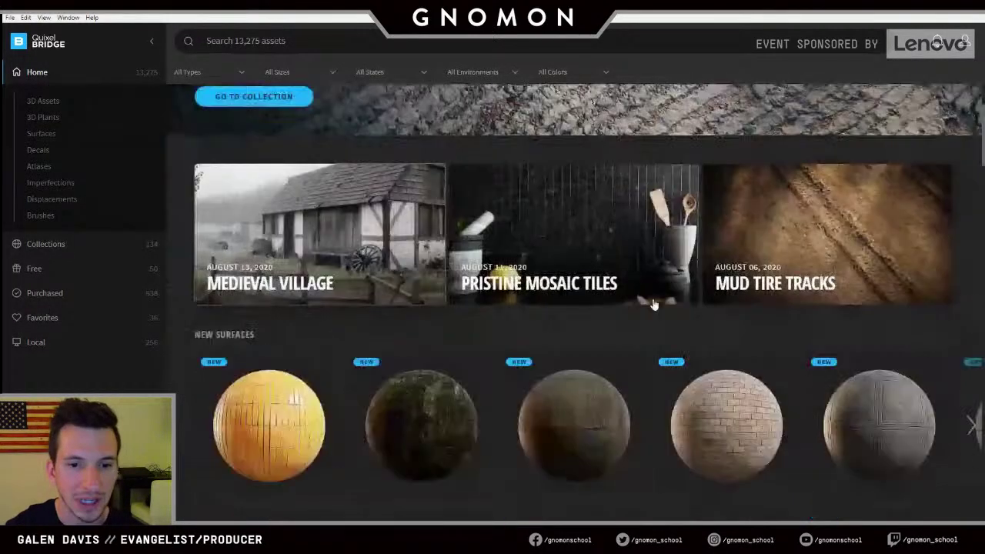
- Look through the Medieval Village collection and open the Old Bellows asset's details
scroll(508, 421, "down", 2)
scroll(423, 296, "down", 2)
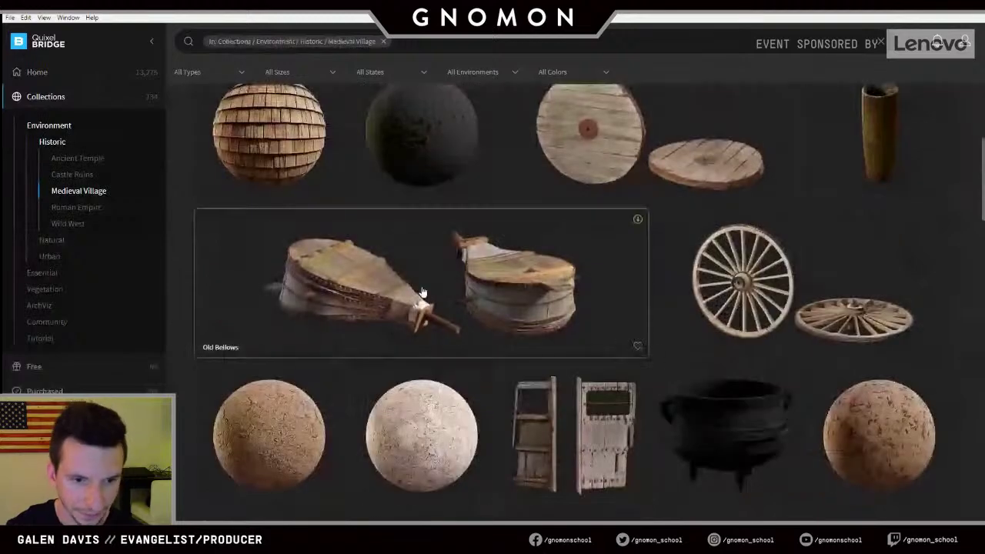
left_click(422, 292)
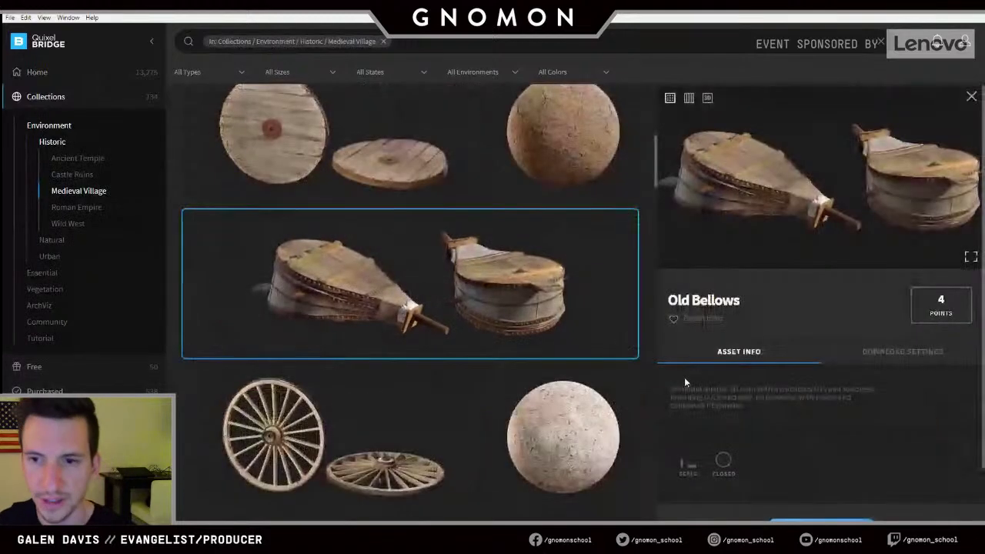
- Review the Old Bellows download settings, including the LOD and texture map options, and switch Highpoly Source on and off again
left_click(903, 351)
scroll(761, 364, "down", 3)
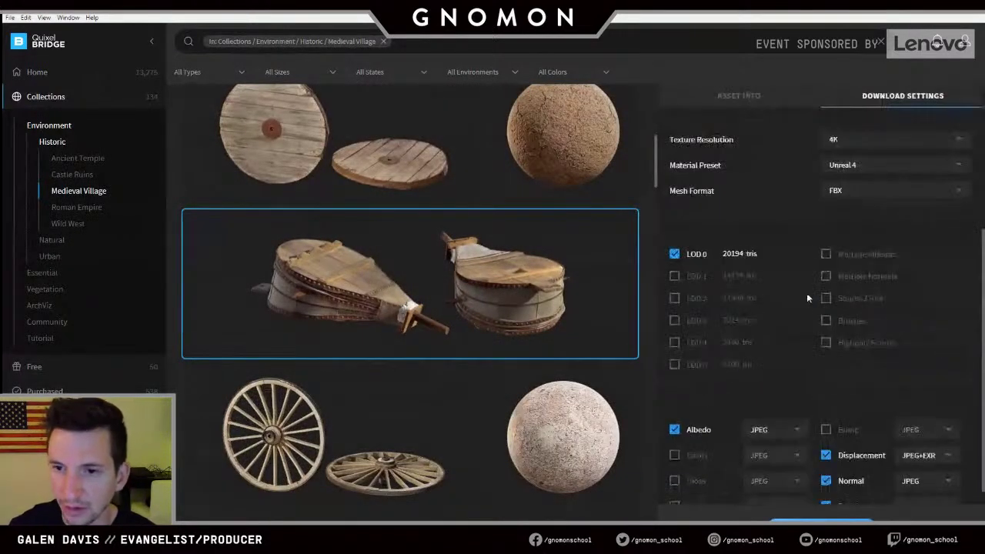
scroll(824, 277, "down", 2)
scroll(870, 287, "up", 4)
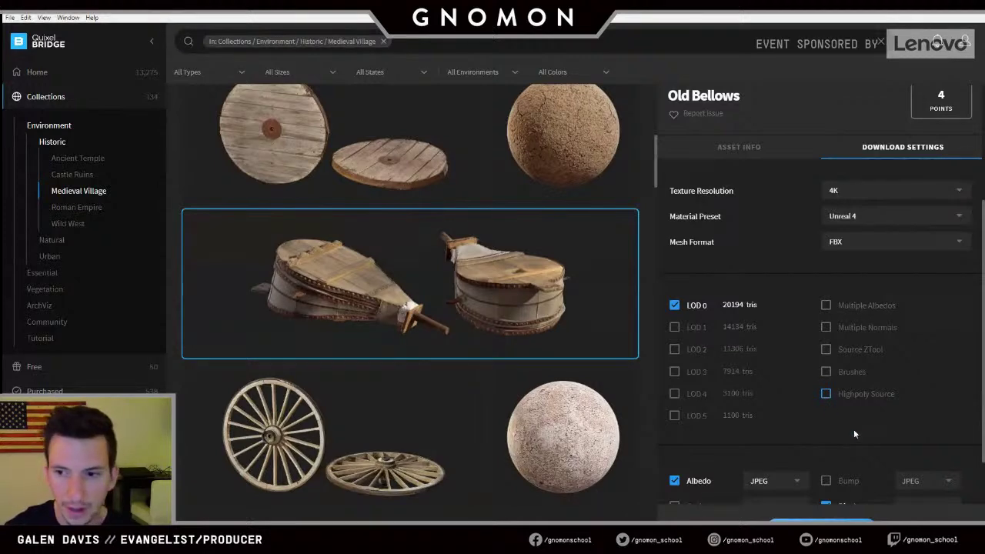
left_click(827, 394)
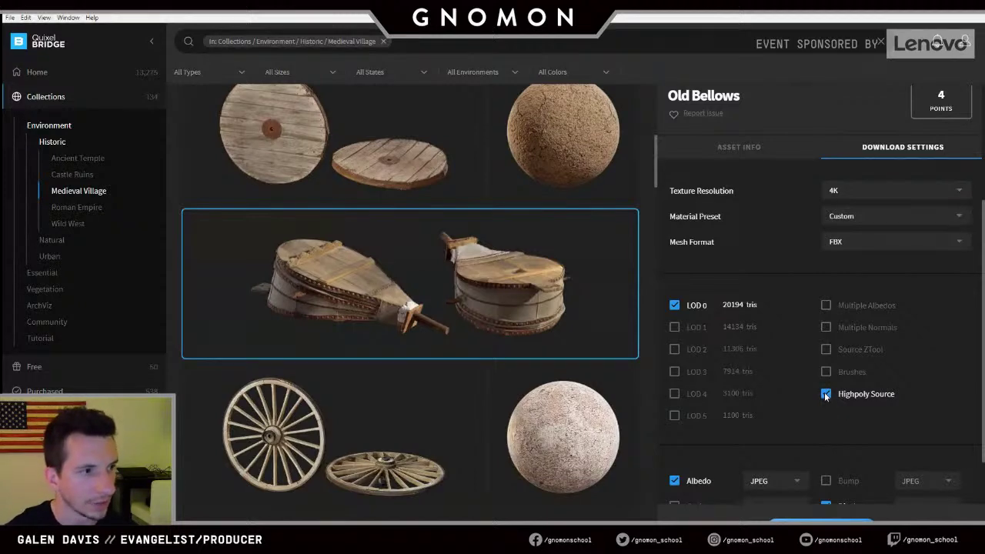
left_click(827, 394)
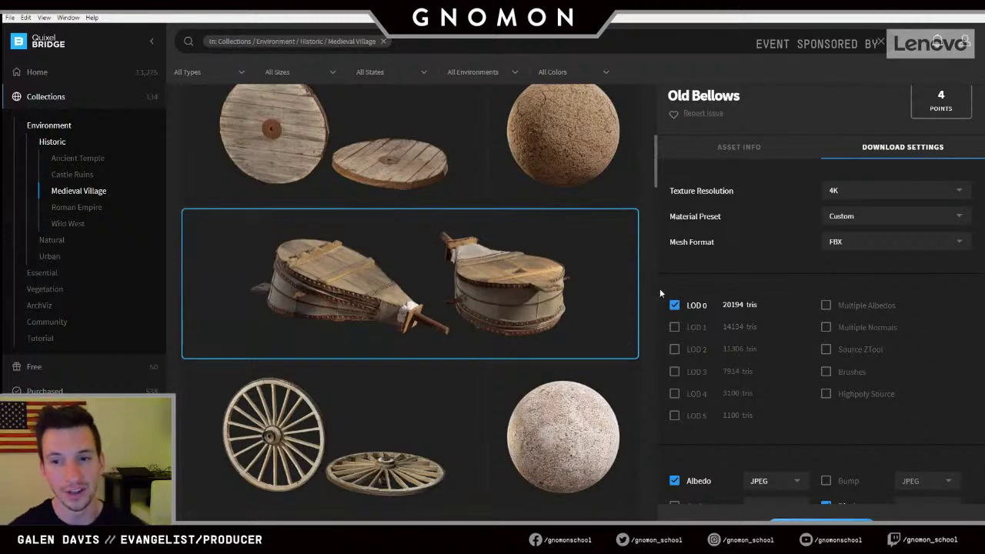
- Close the Old Bellows details, return to Home and search the whole library for "roman"
scroll(693, 277, "up", 3)
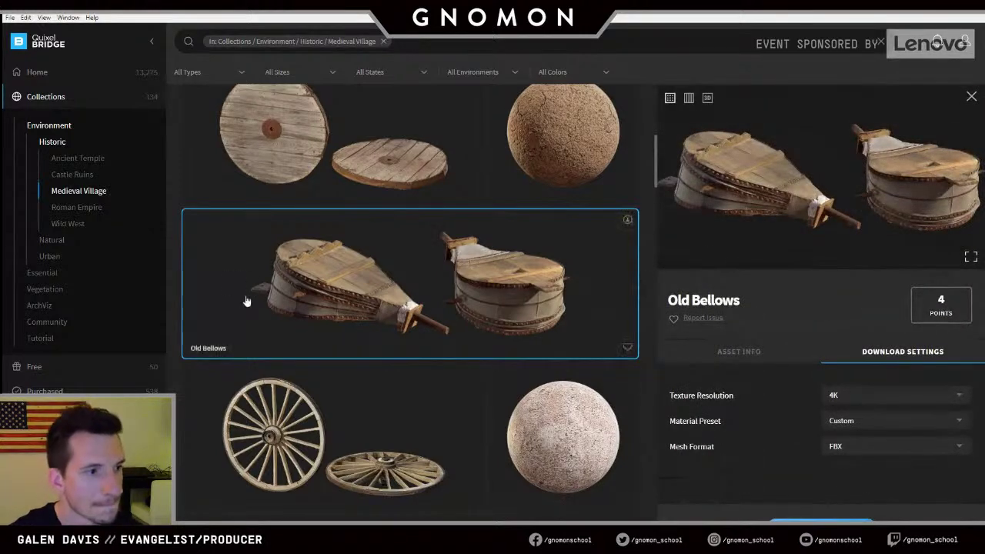
left_click(972, 96)
left_click(37, 72)
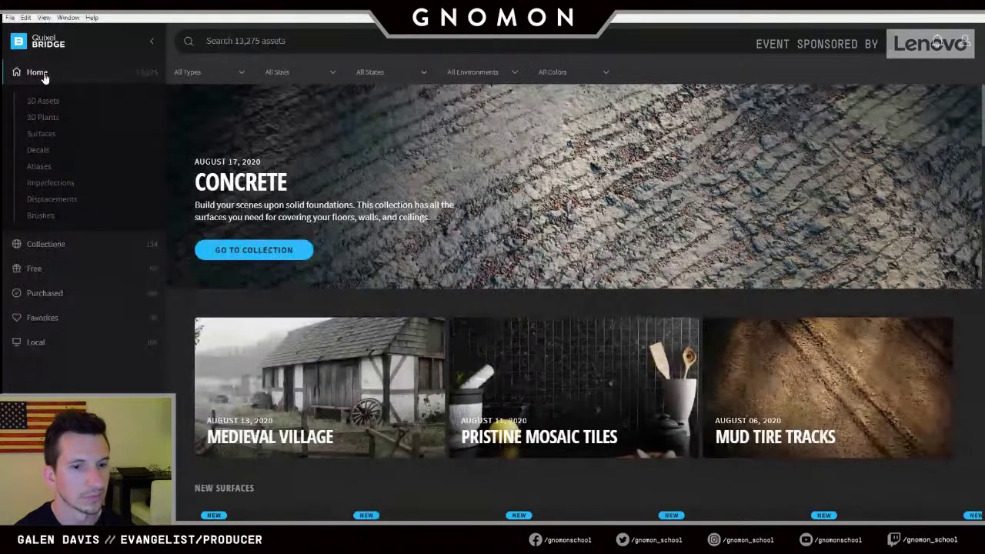
left_click(282, 40)
type("roman")
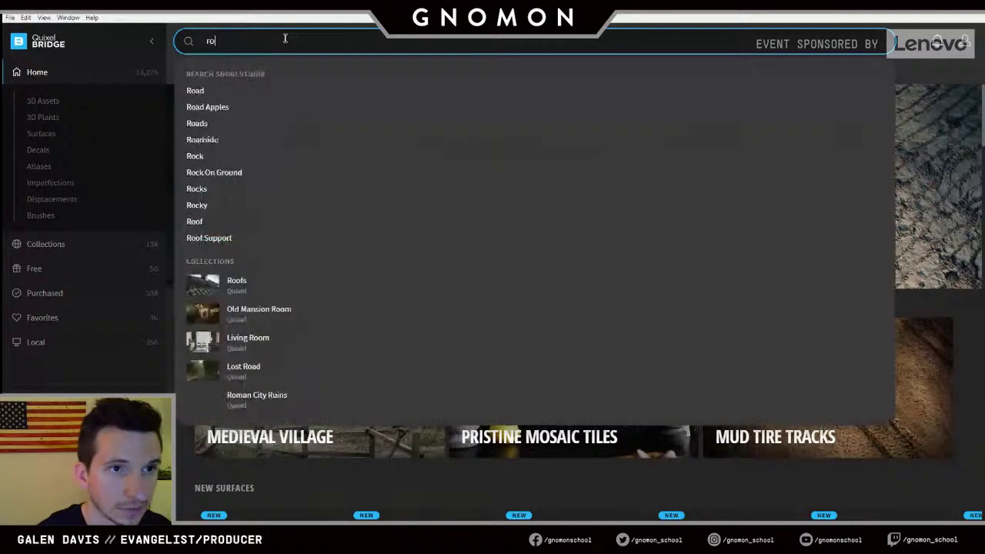
key("Return")
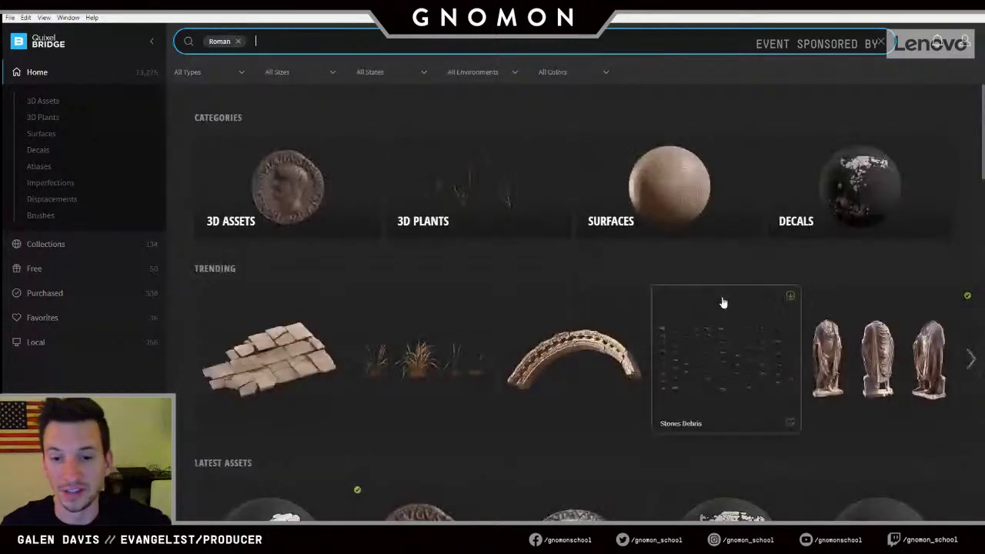
- Look through the Roman search results, examining the columns, trims, wall surfaces, grave stones and statue heads
scroll(720, 304, "down", 8)
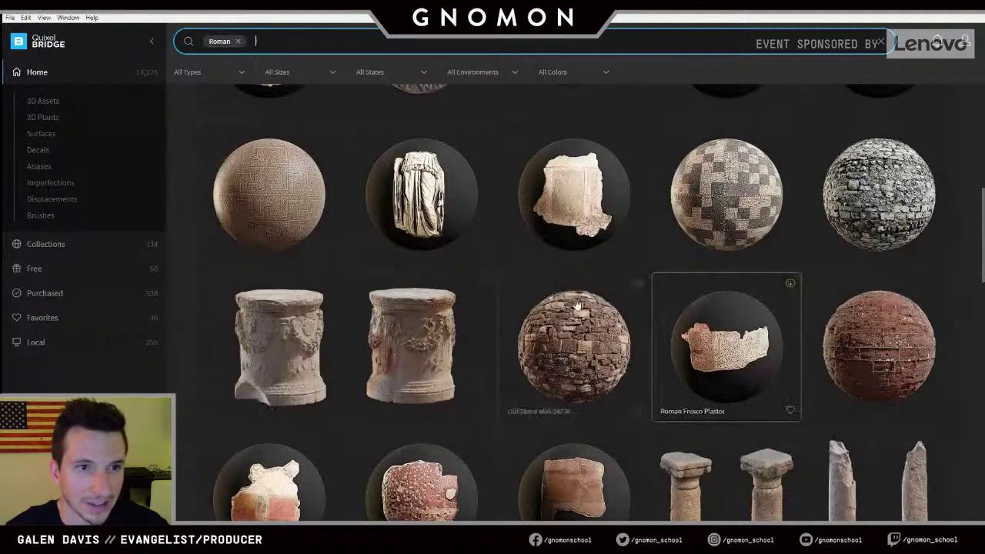
left_click(256, 41)
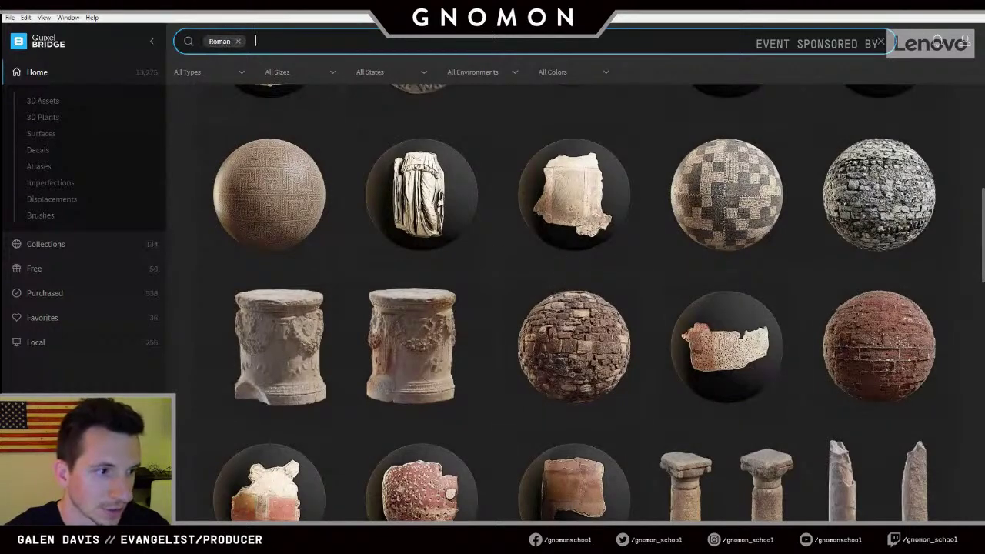
scroll(632, 342, "down", 1)
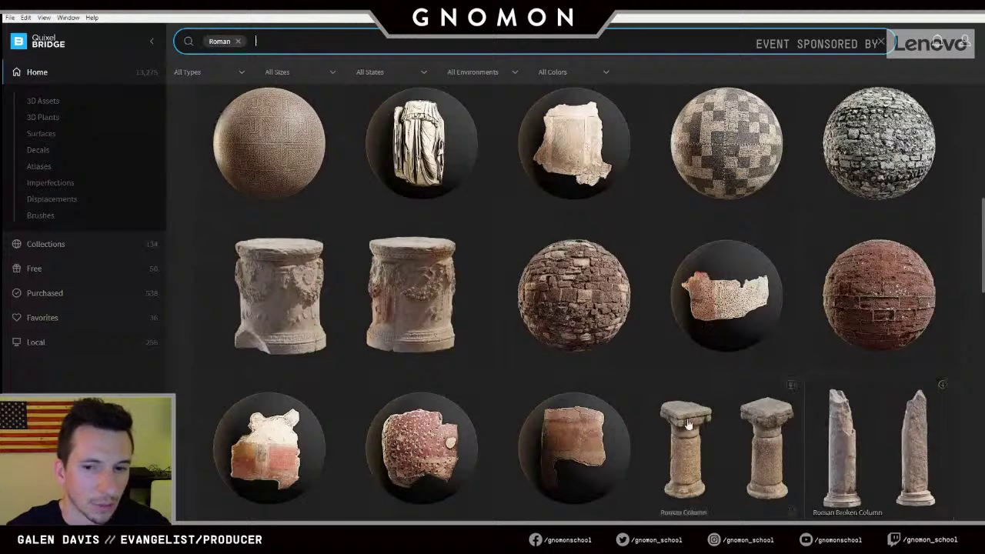
scroll(441, 356, "down", 4)
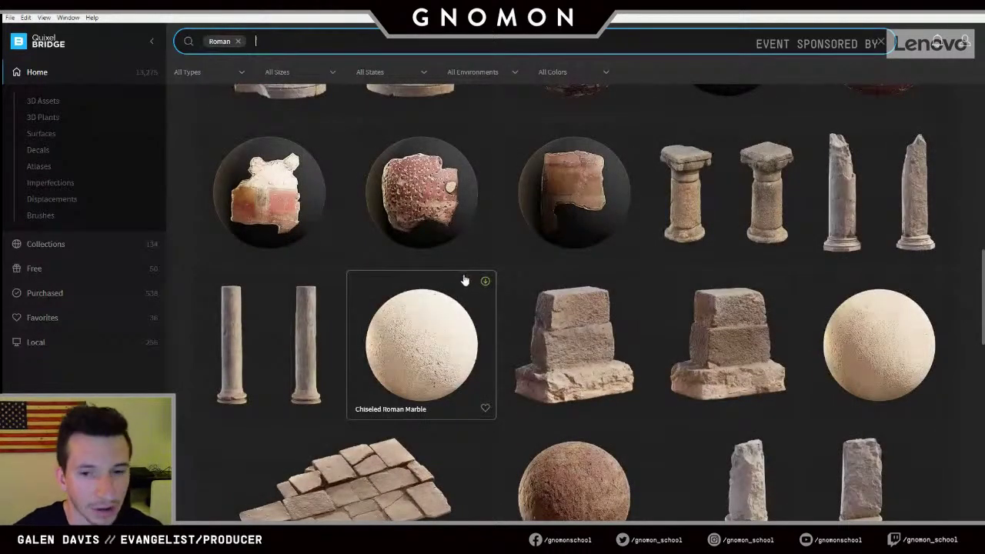
scroll(470, 281, "down", 3)
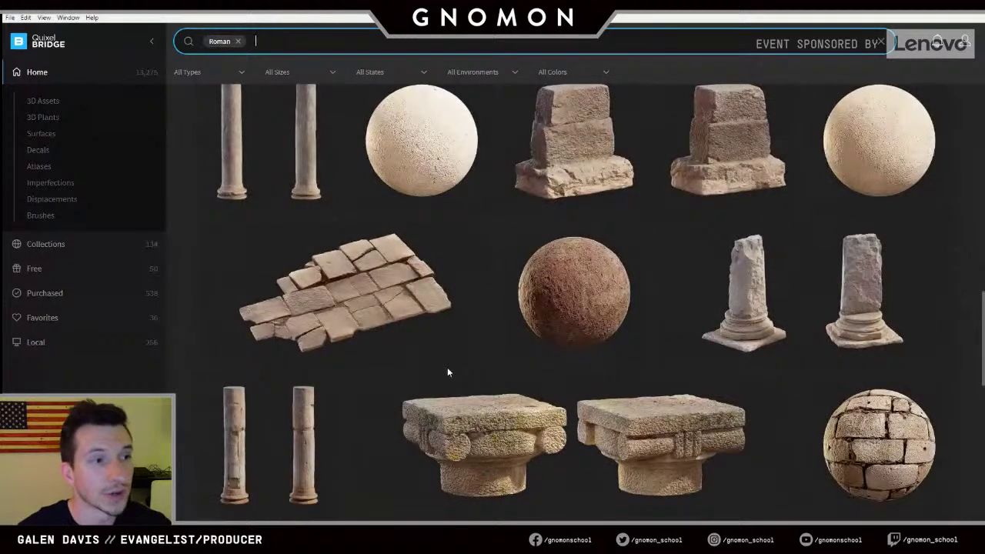
scroll(646, 358, "down", 2)
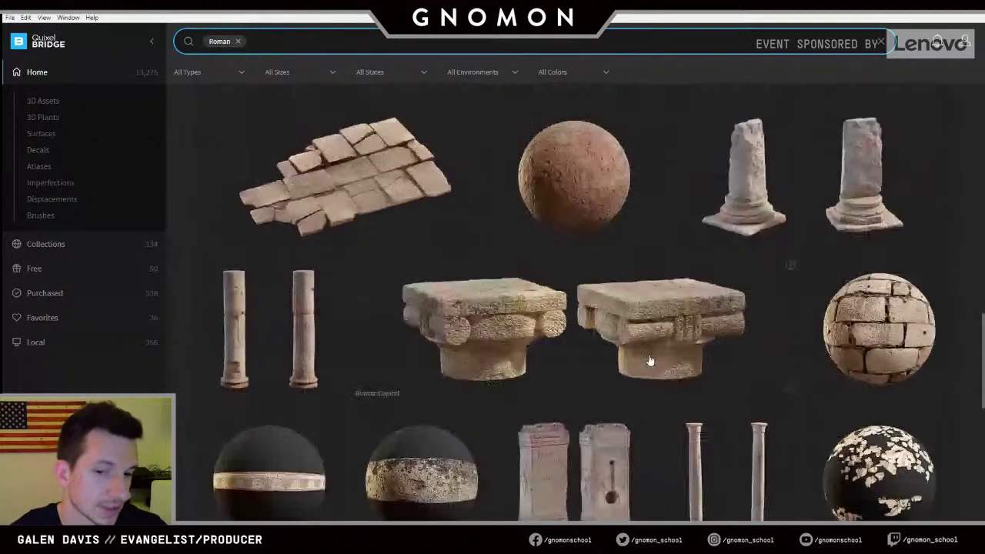
scroll(652, 389, "down", 3)
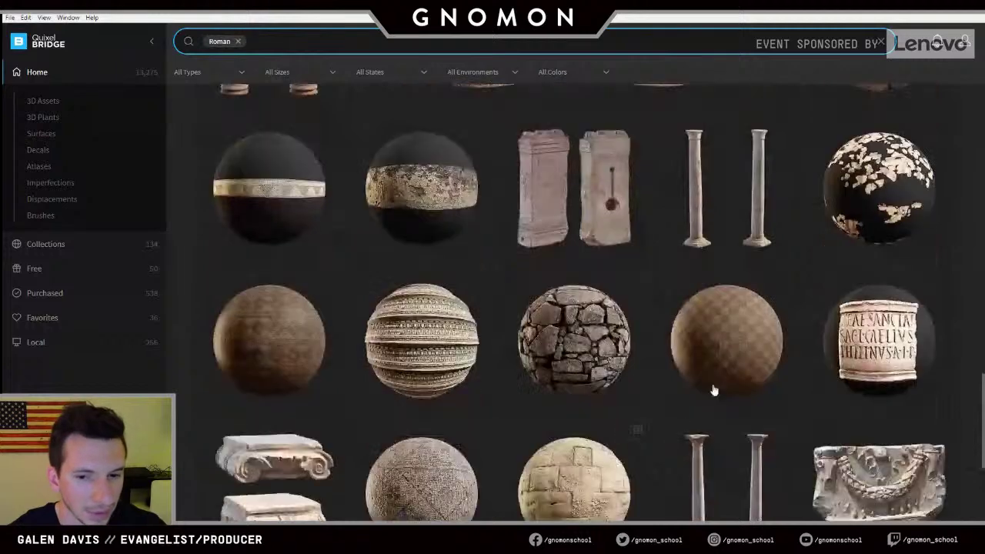
scroll(841, 404, "down", 3)
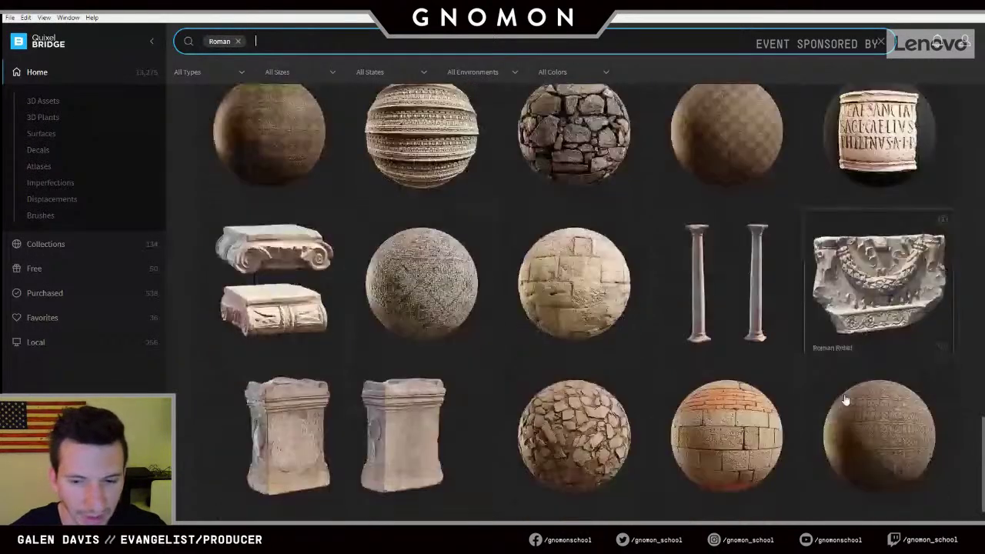
scroll(573, 299, "down", 4)
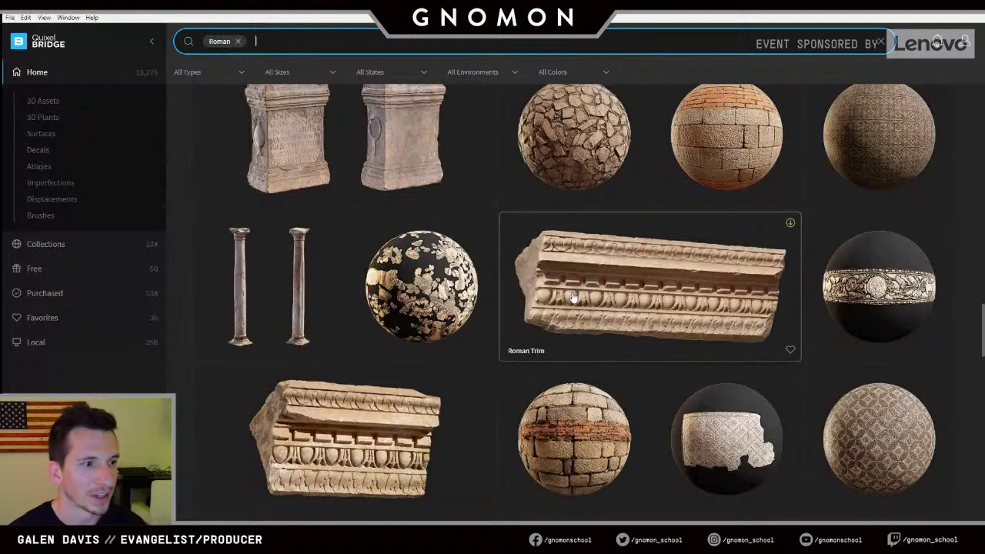
scroll(574, 299, "down", 10)
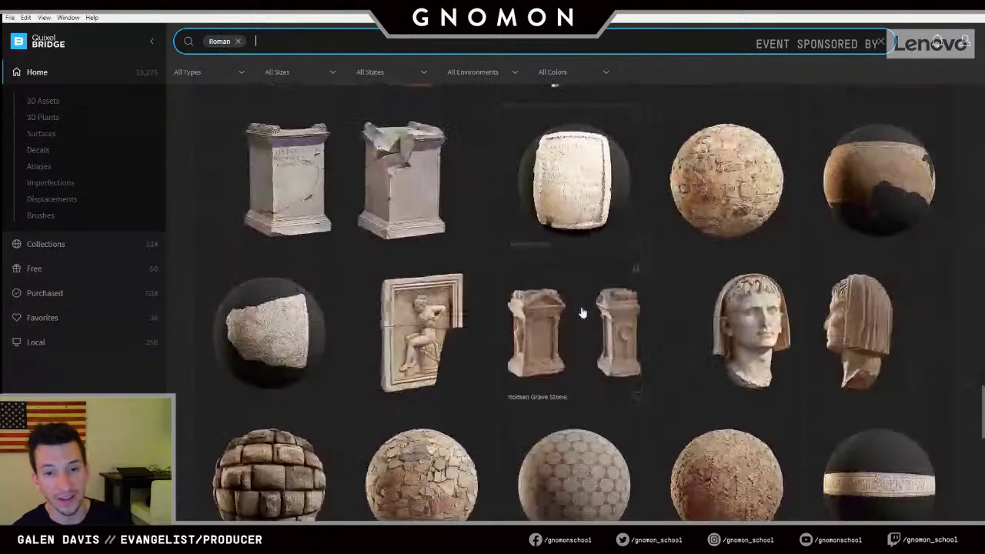
scroll(583, 312, "down", 8)
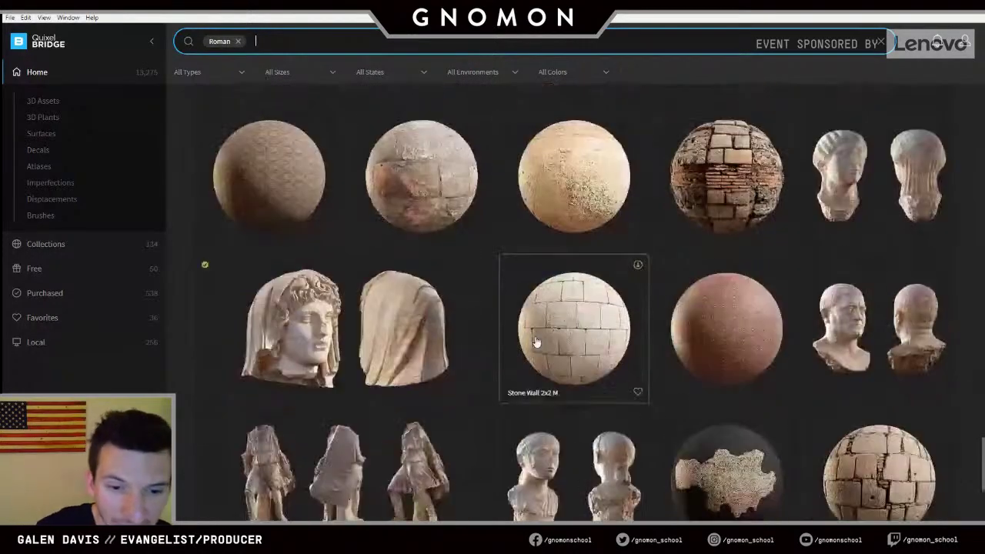
- Open the details of the headless Roman Statue in a short tunic, close them and look through the remaining Roman results
scroll(537, 342, "down", 3)
left_click(359, 209)
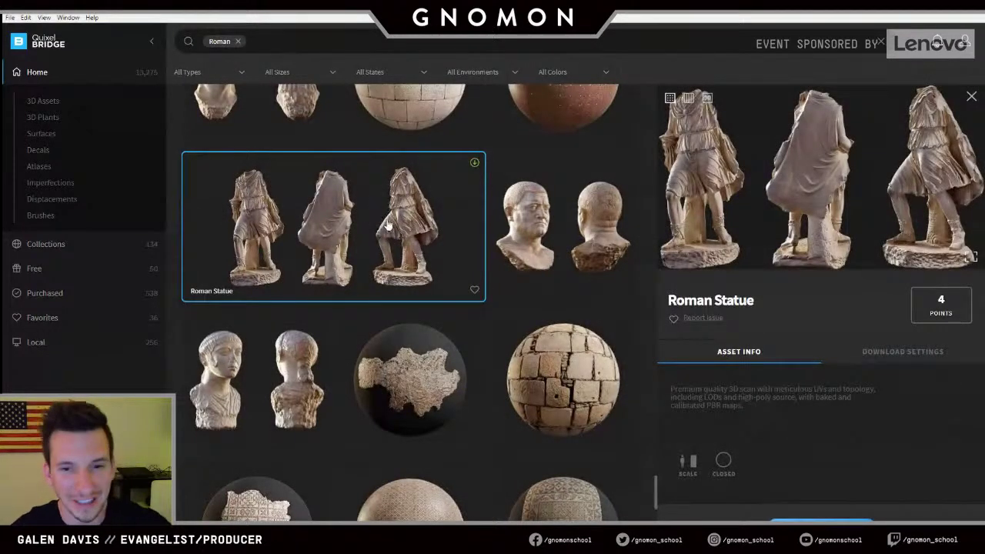
scroll(557, 234, "down", 5)
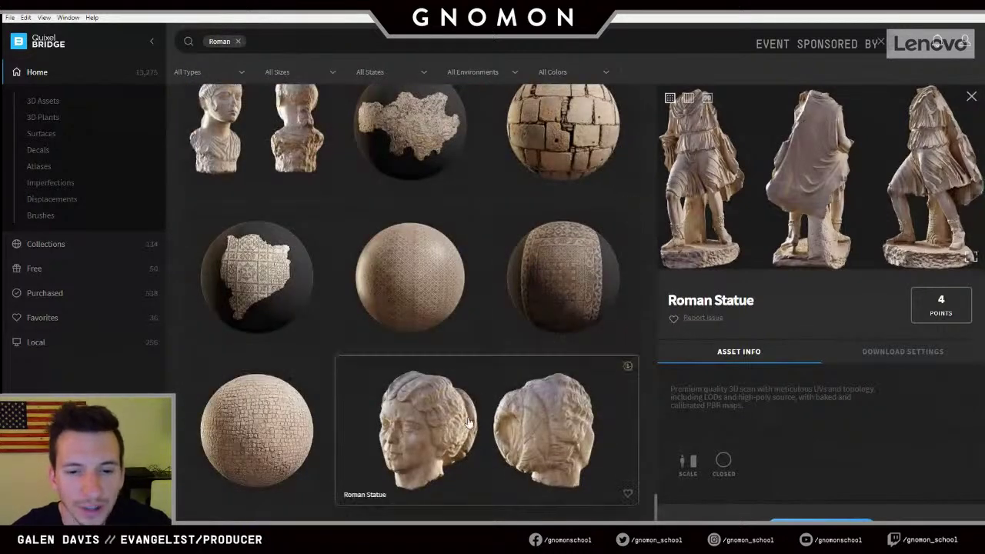
scroll(523, 362, "up", 1)
left_click(972, 97)
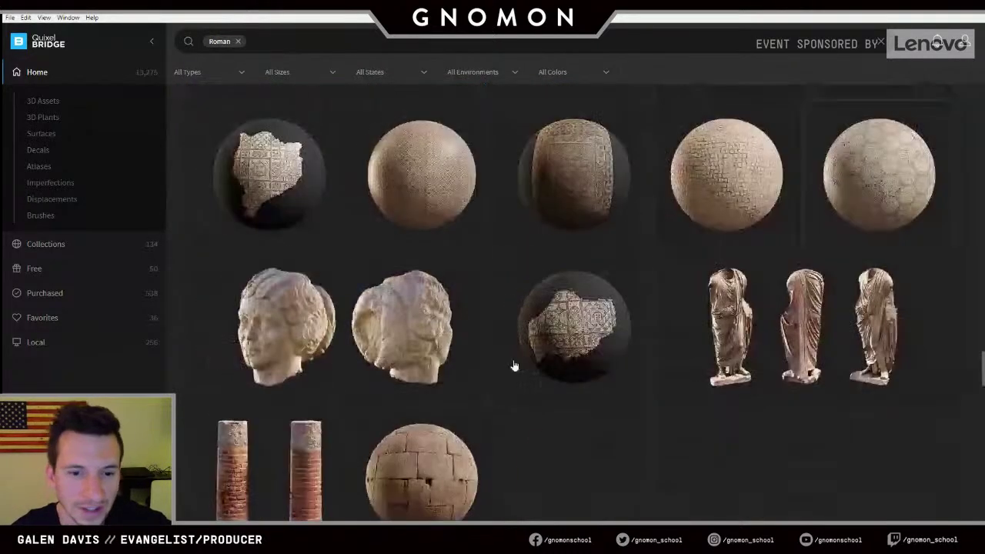
scroll(514, 367, "down", 4)
scroll(515, 367, "down", 5)
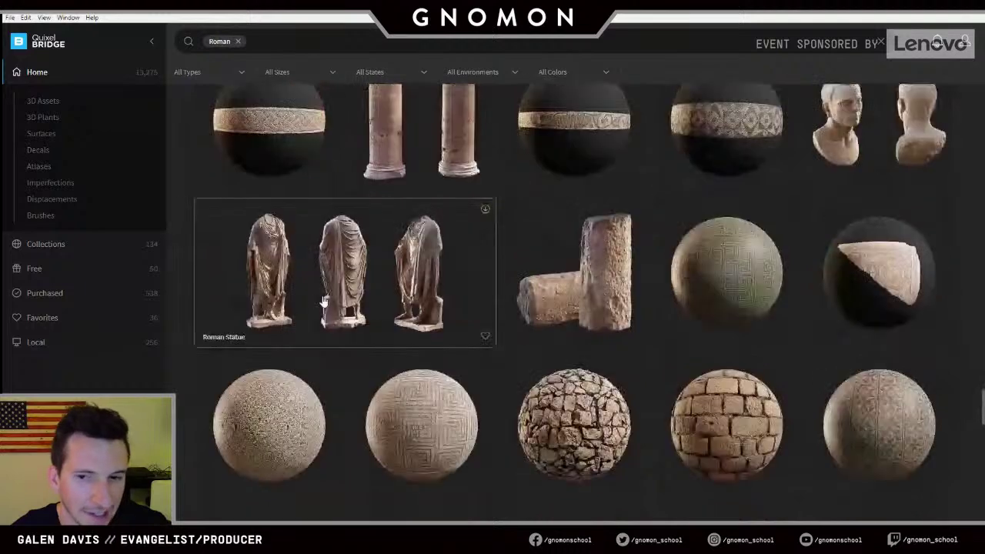
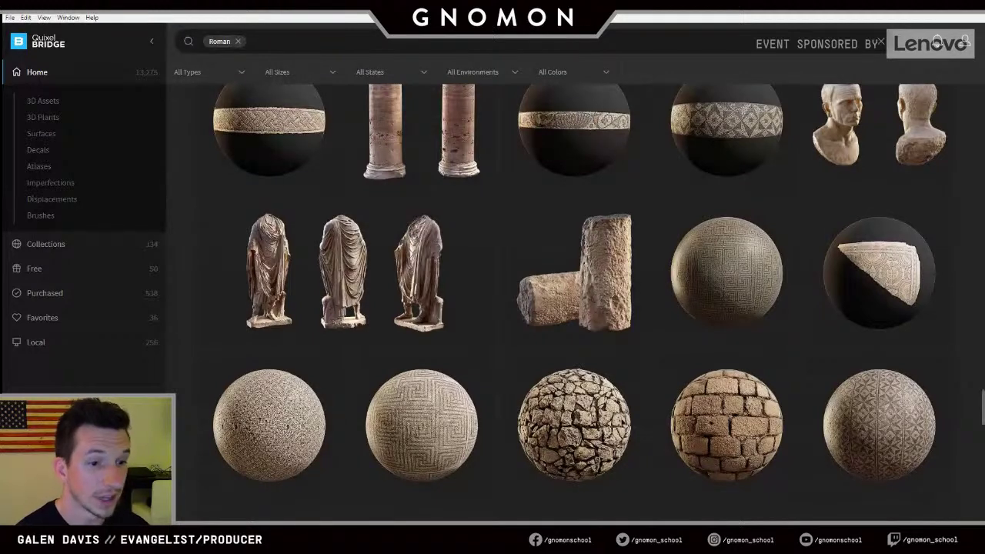
- Open the local Fire Hydrant's export settings and review the available Export To applications, keeping Unreal Engine selected
left_click(86, 345)
left_click(878, 343)
left_click(916, 361)
scroll(790, 416, "down", 3)
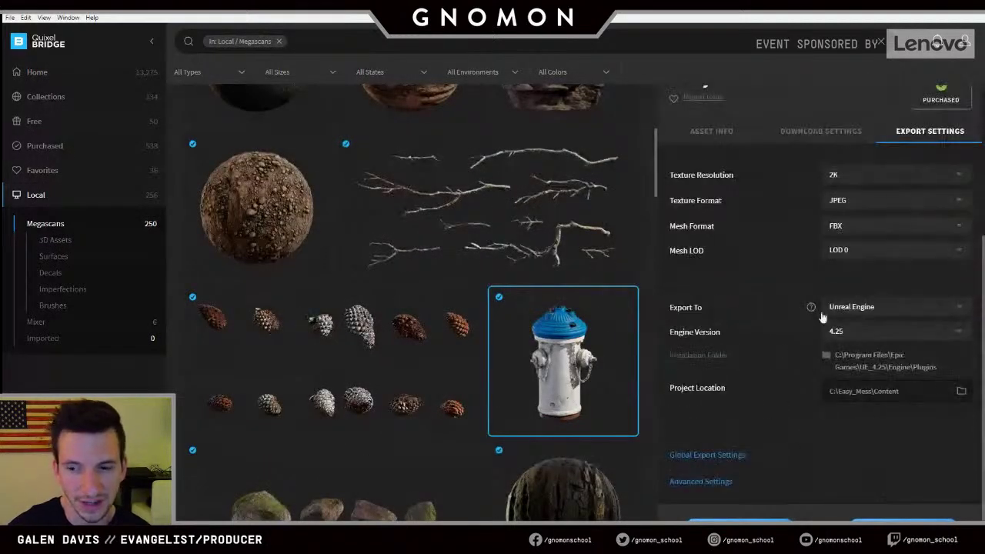
left_click(852, 306)
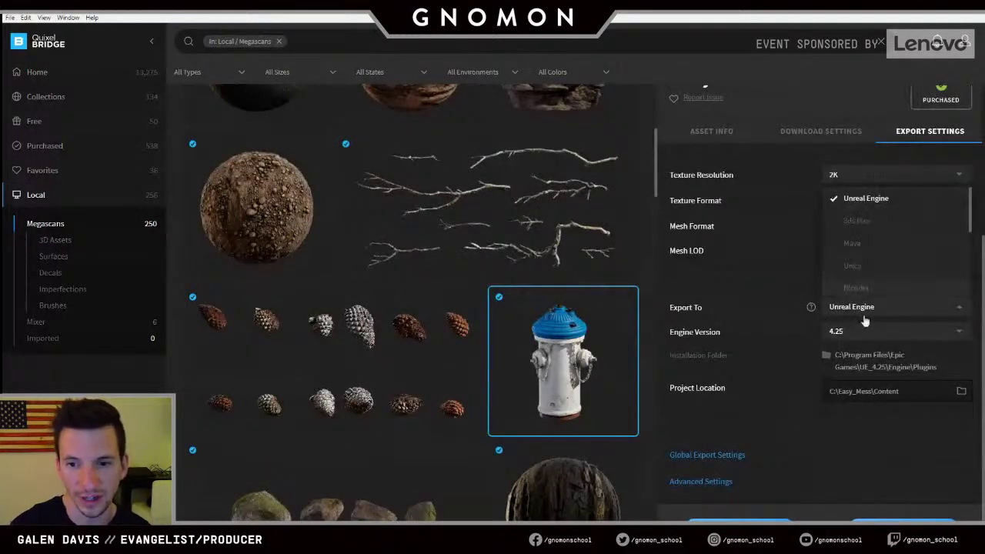
scroll(874, 262, "down", 3)
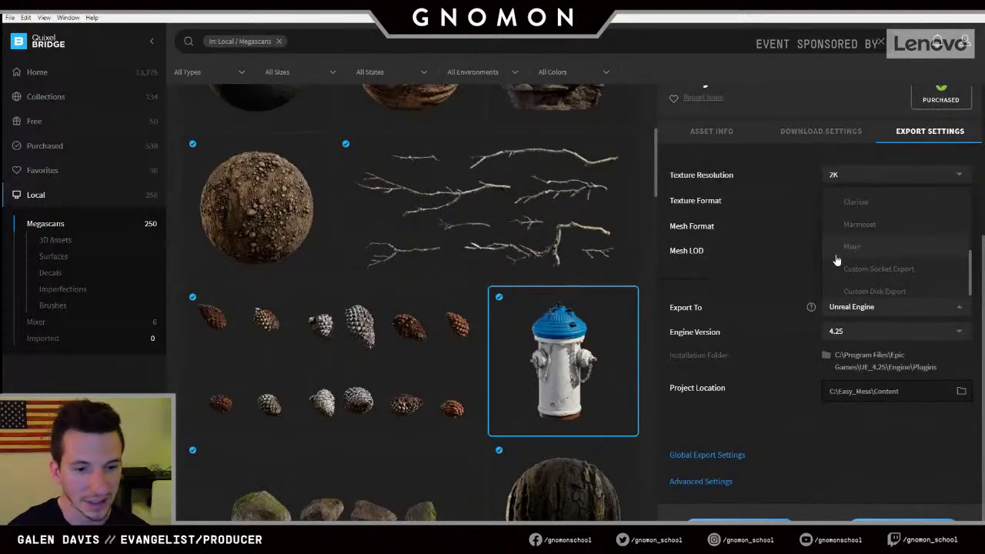
key("Escape")
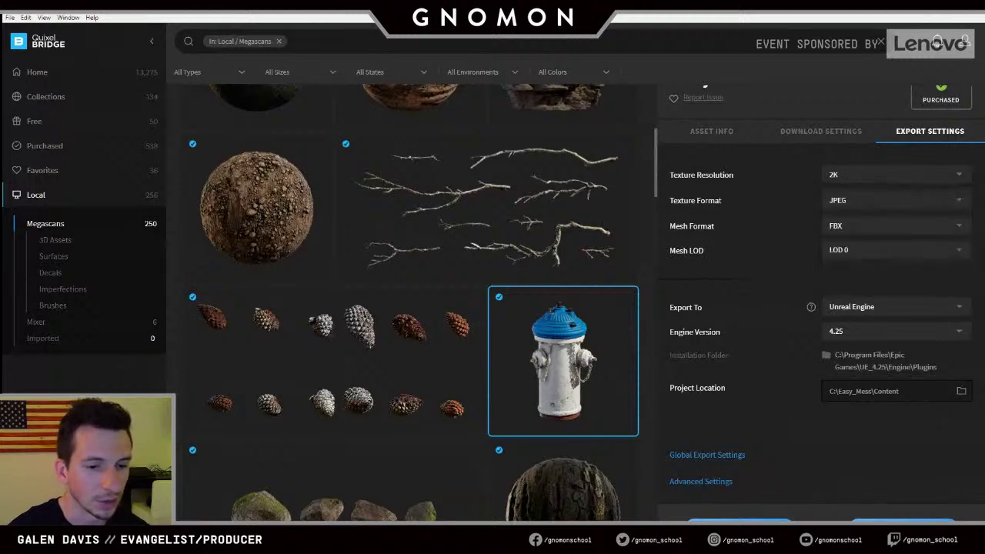
- Switch to Quixel Mixer, look through the Local Library for the downloaded Megascans assets and return to the Viewport
key("alt+Tab")
left_click(81, 36)
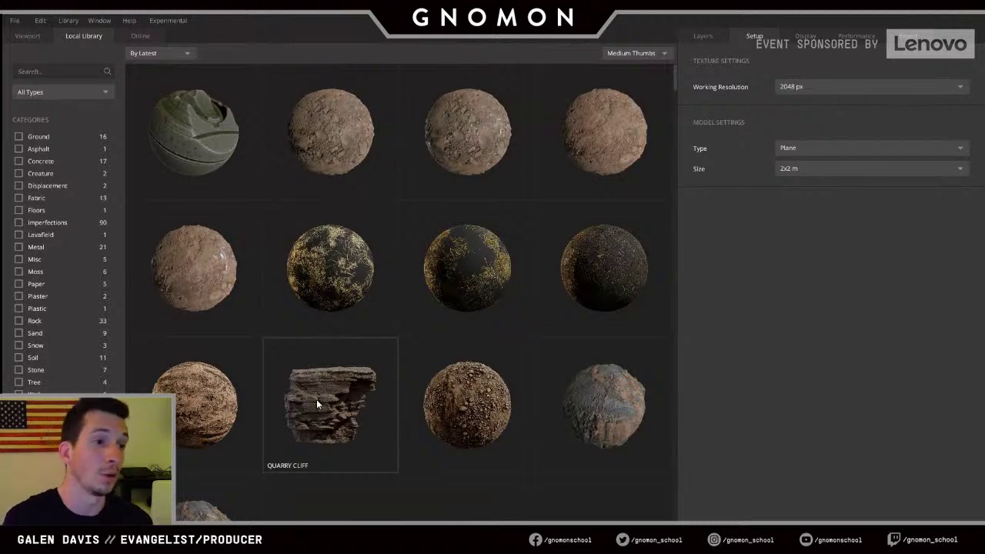
scroll(320, 393, "down", 3)
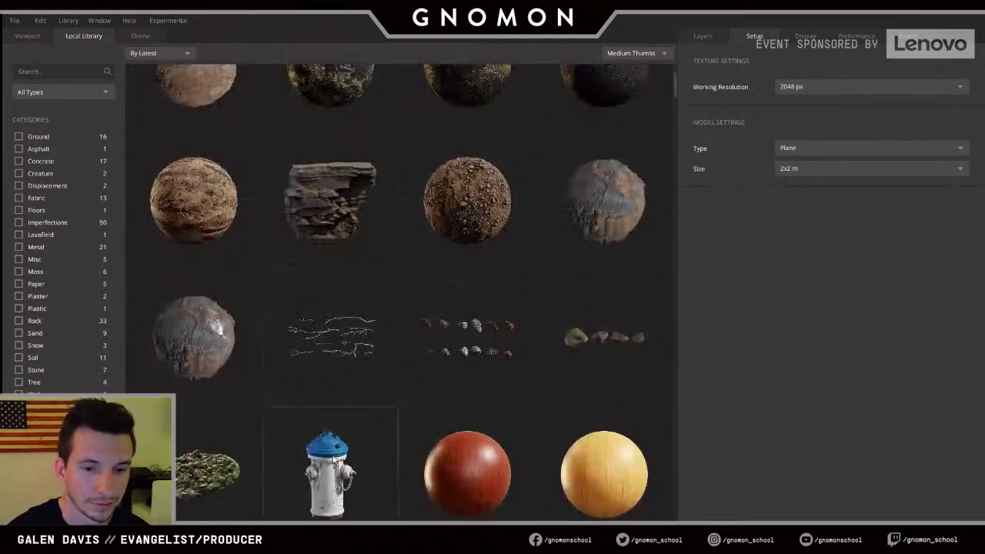
scroll(342, 416, "down", 2)
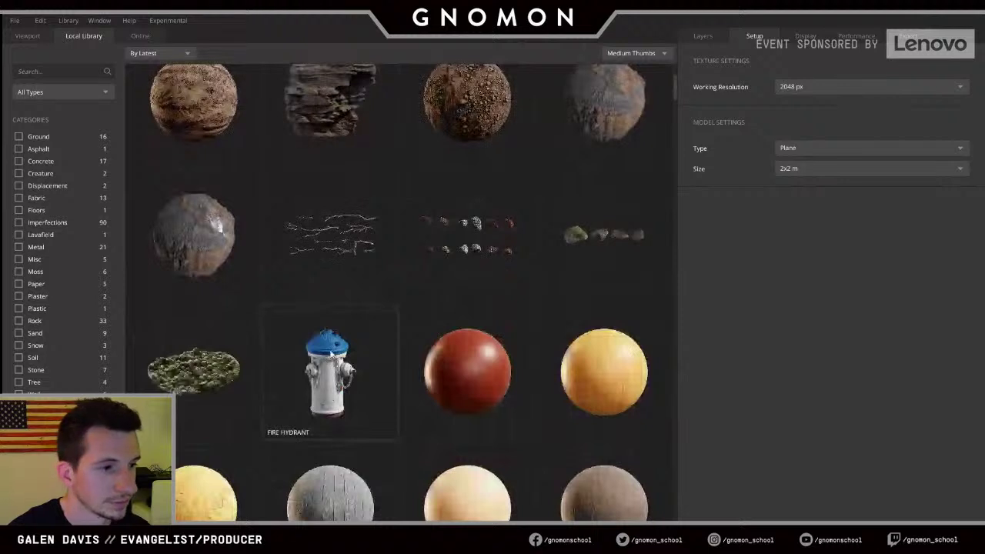
left_click(38, 36)
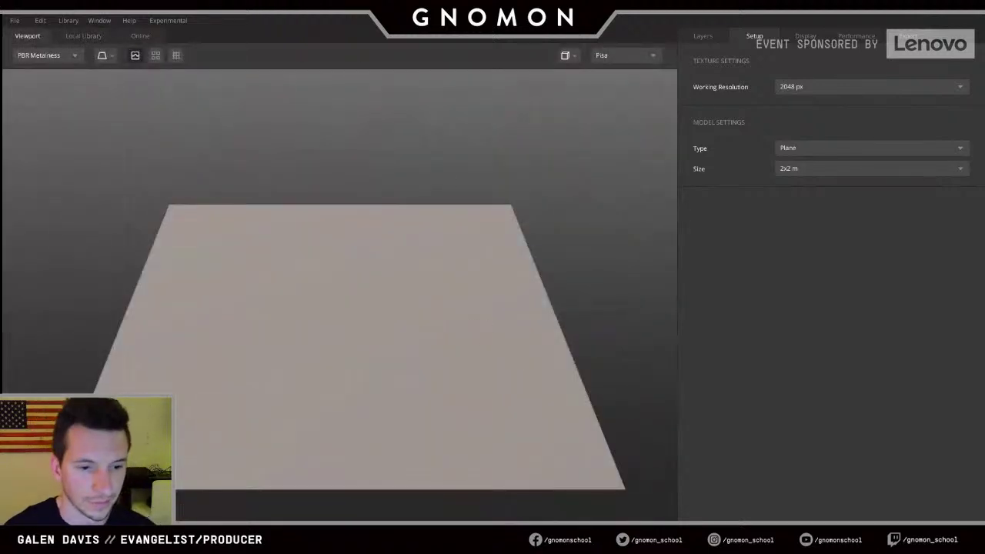
- Switch back to Quixel Bridge and close the Fire Hydrant's details
key("alt+Tab")
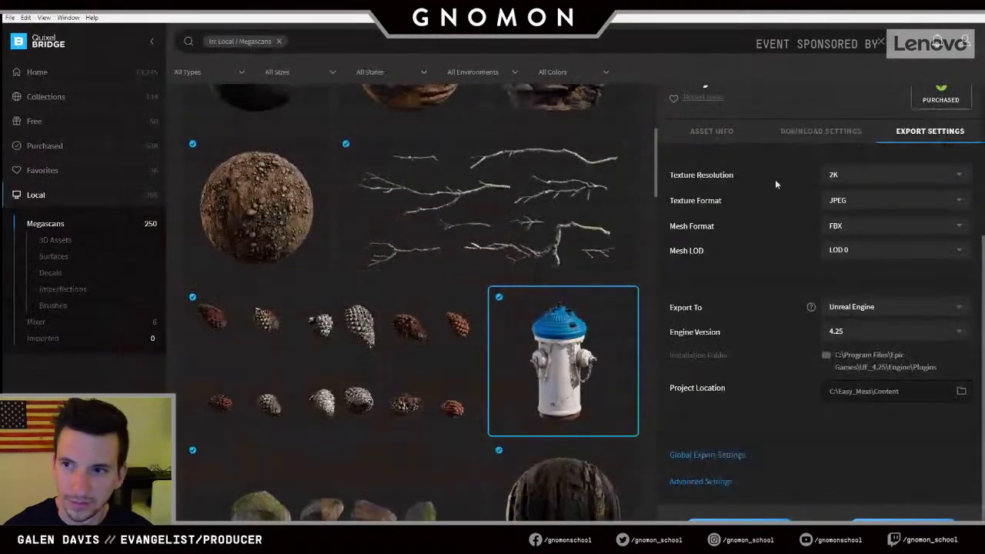
scroll(731, 234, "up", 3)
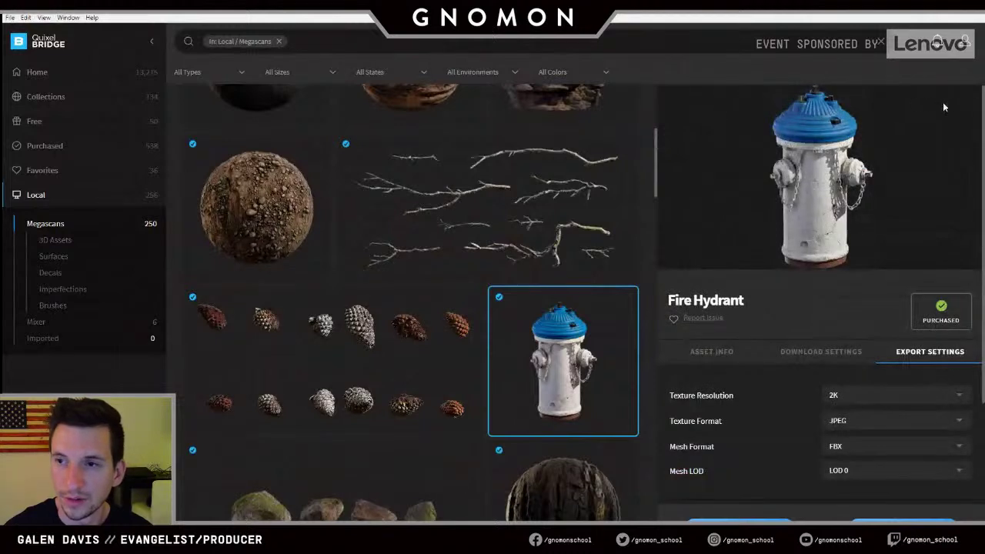
left_click(976, 97)
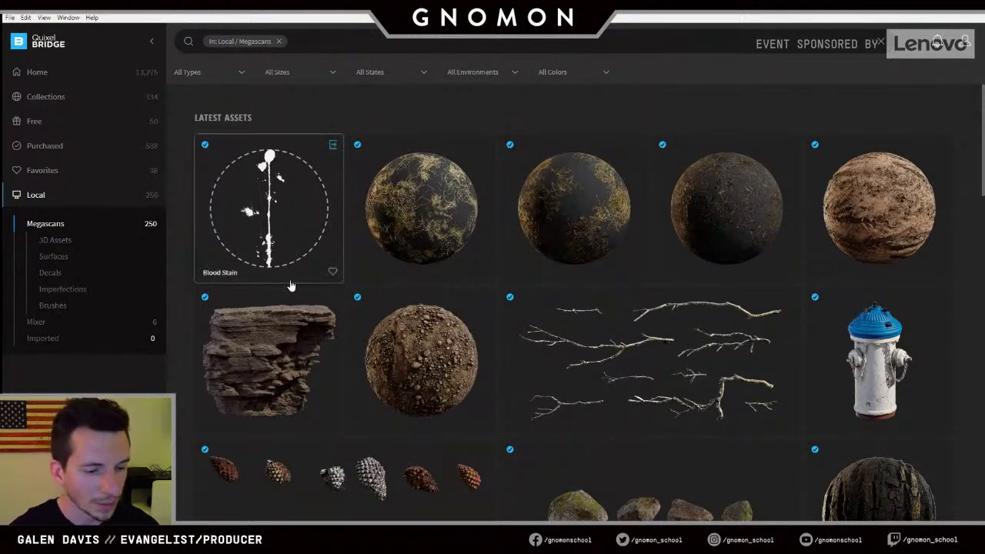
- Switch to Quixel Mixer, browse the Online library's latest assets and its Surface assets with the search dirt, and return to the Viewport
key("alt+Tab")
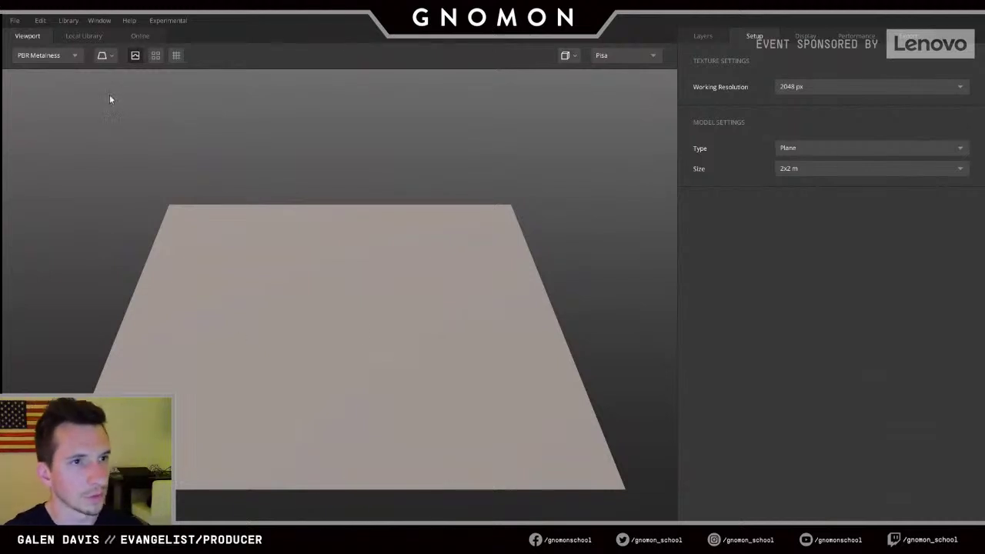
left_click(137, 36)
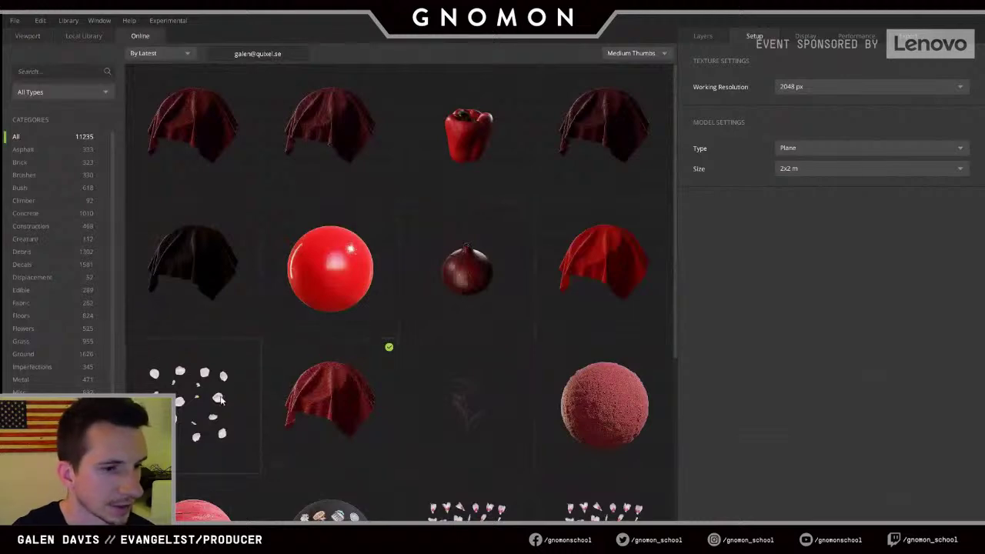
scroll(326, 285, "down", 4)
scroll(331, 282, "down", 3)
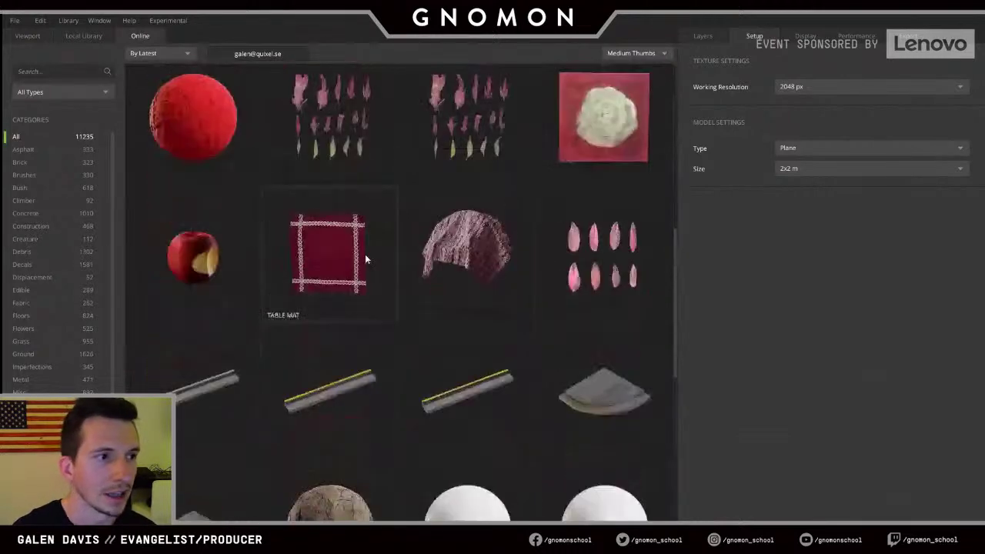
scroll(365, 258, "down", 3)
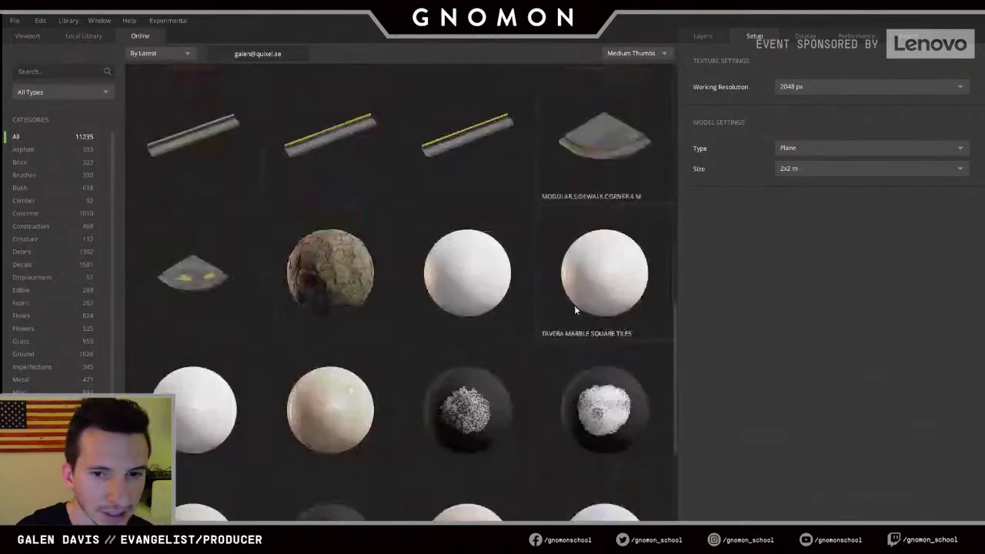
scroll(387, 378, "down", 1)
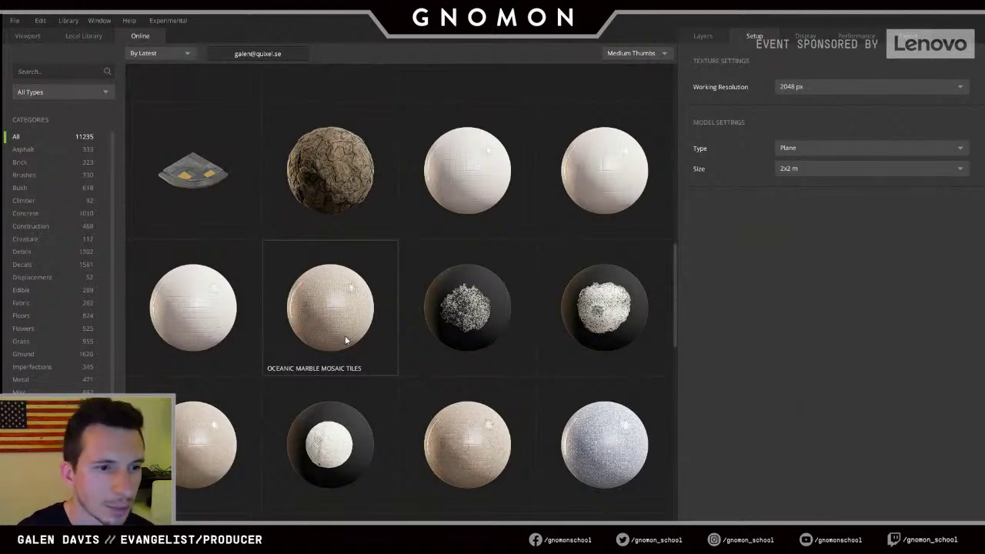
scroll(344, 335, "down", 7)
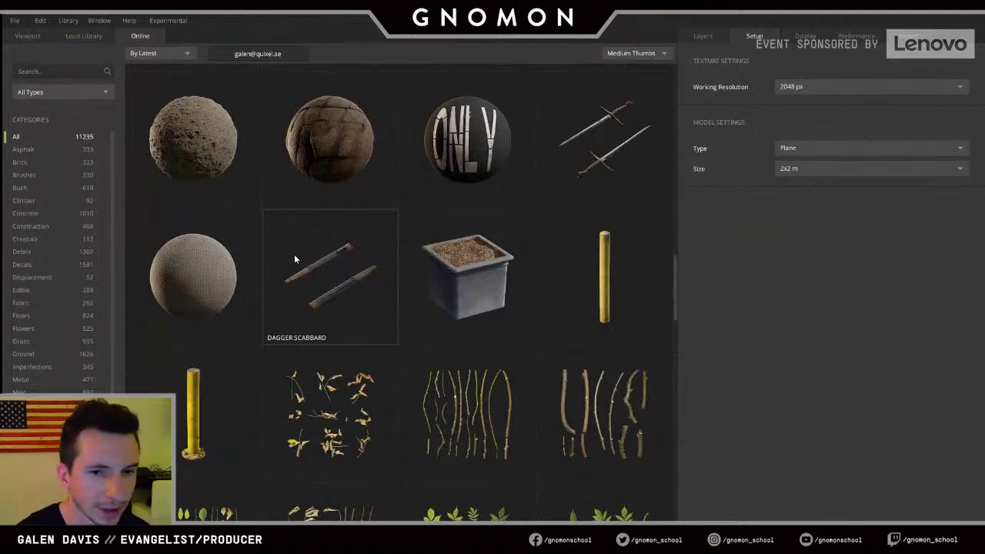
scroll(330, 274, "down", 6)
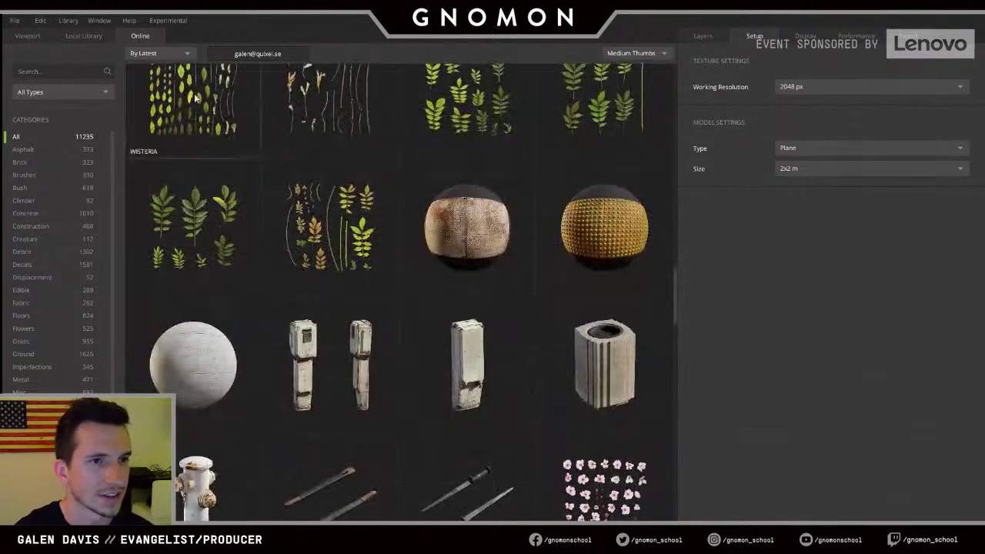
scroll(386, 257, "down", 5)
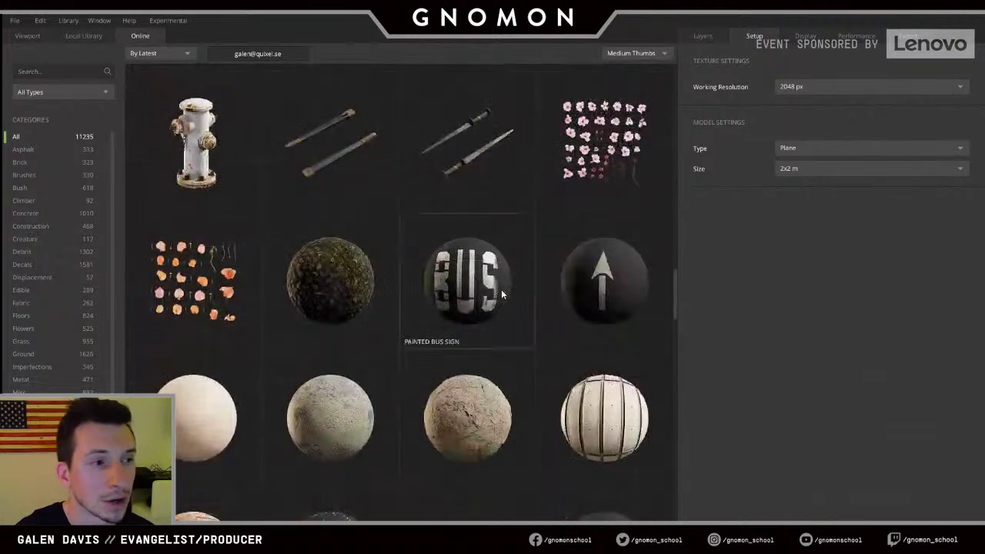
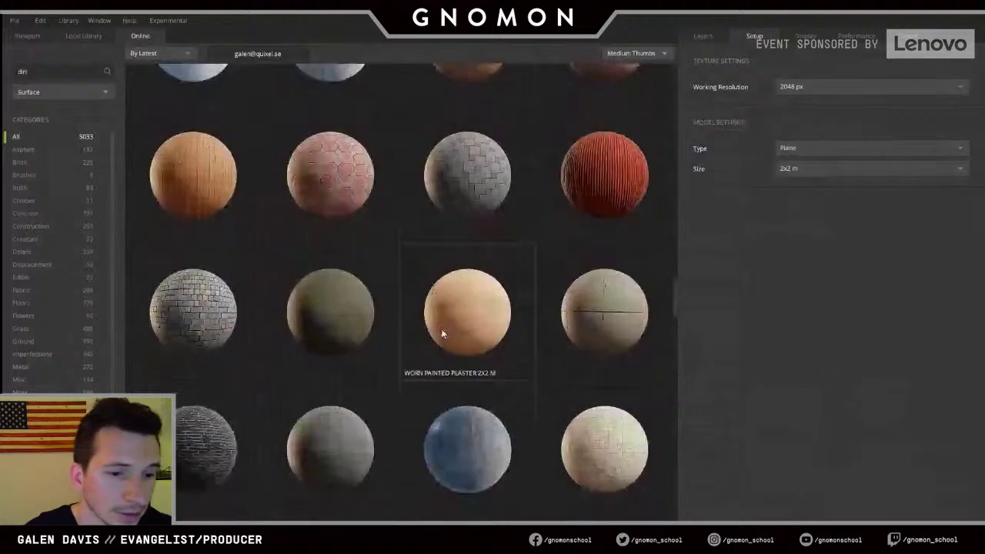
scroll(496, 423, "down", 10)
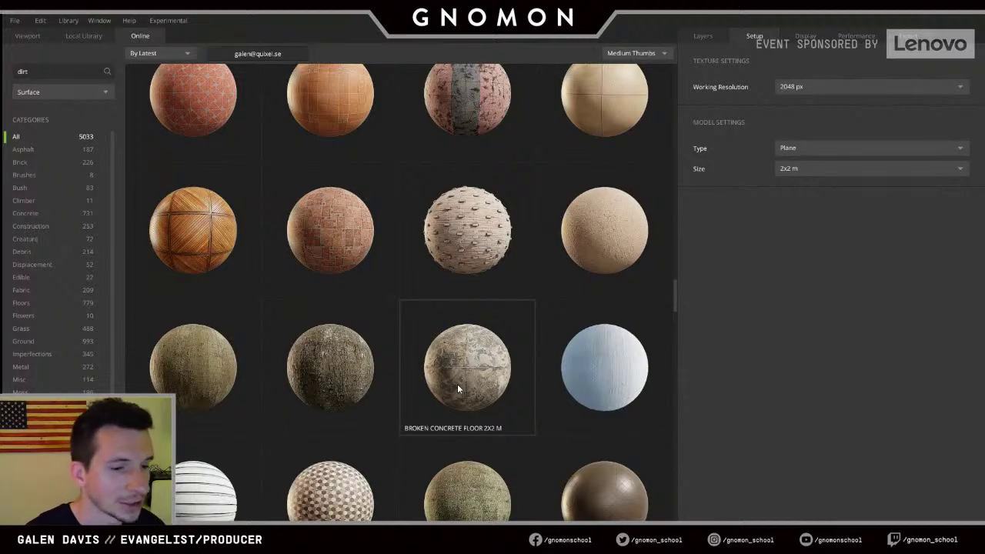
left_click(81, 37)
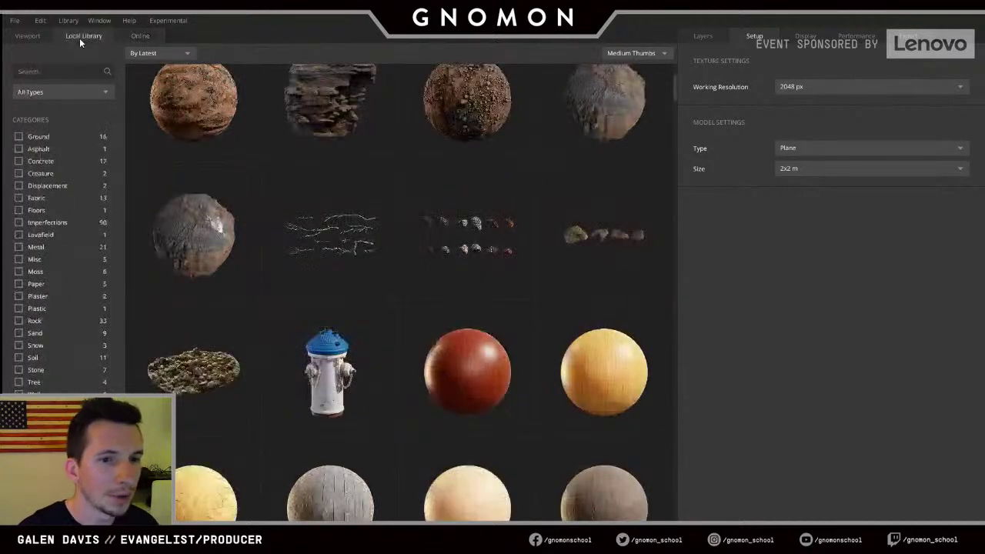
left_click(28, 35)
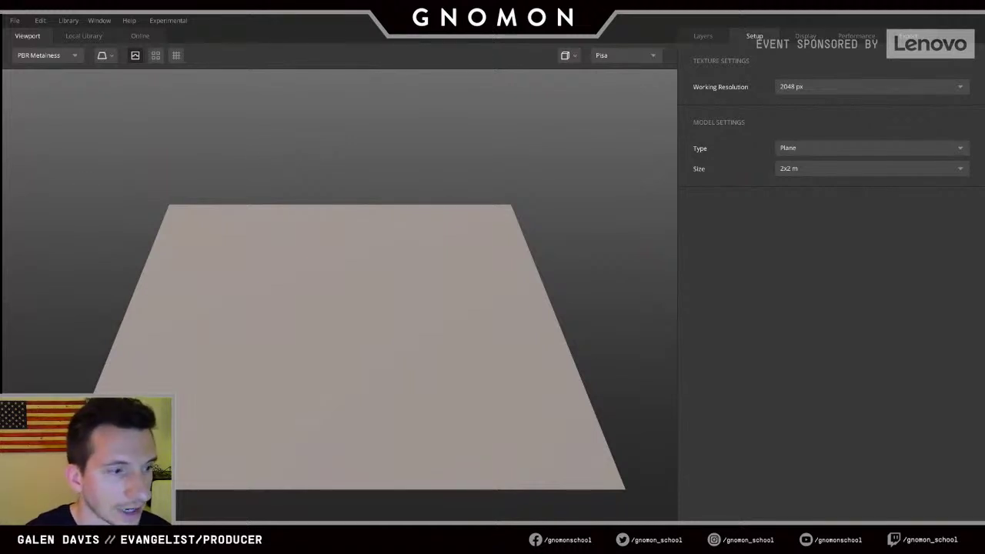
- Add the Dry Mud Ground 2X2 M surface from the Local Library to the mix and show its layer settings
left_click(85, 37)
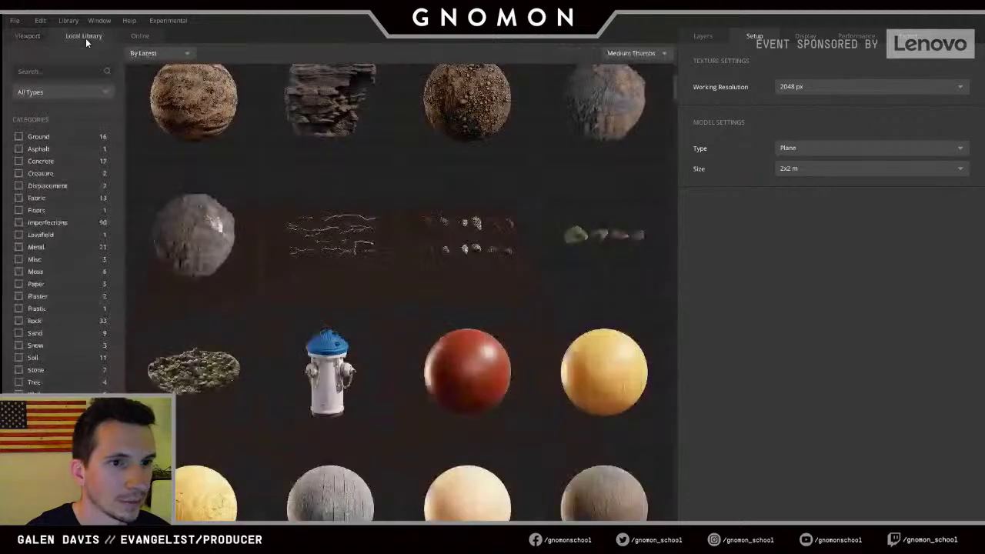
scroll(367, 288, "up", 4)
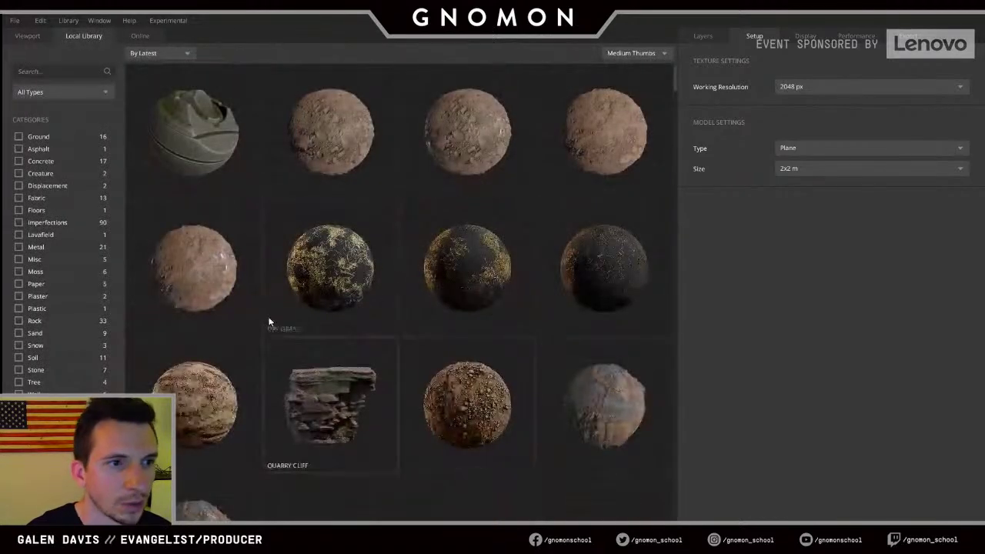
scroll(398, 309, "down", 2)
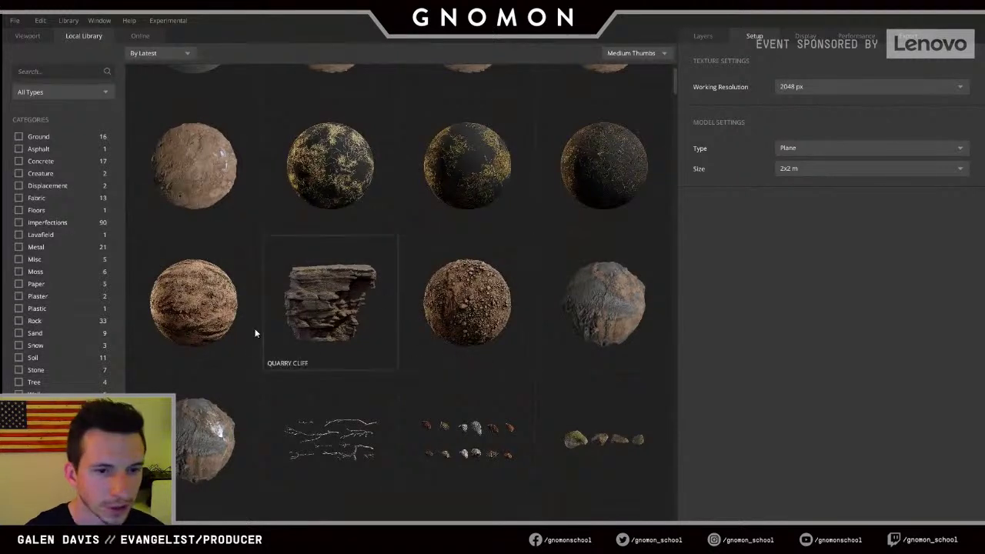
left_click(183, 302)
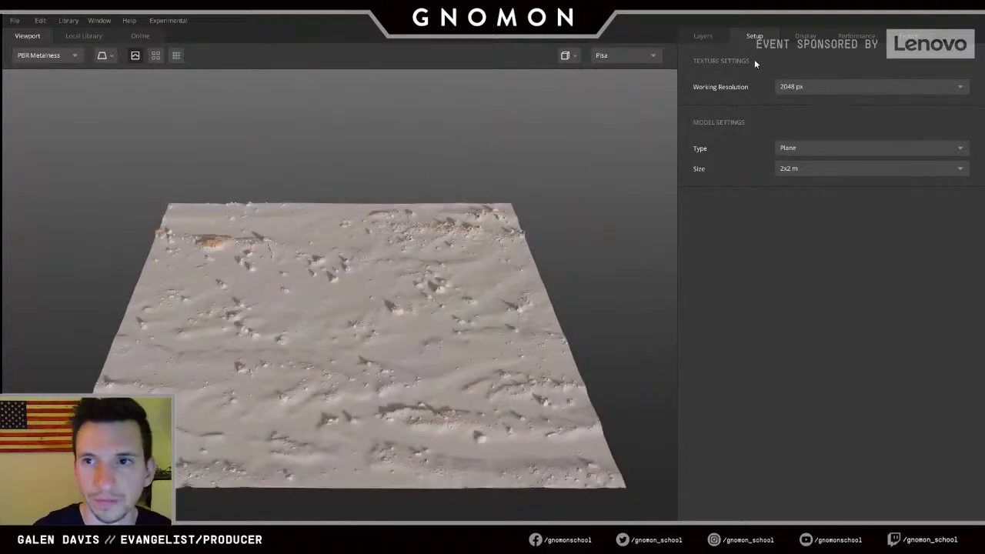
left_click(719, 38)
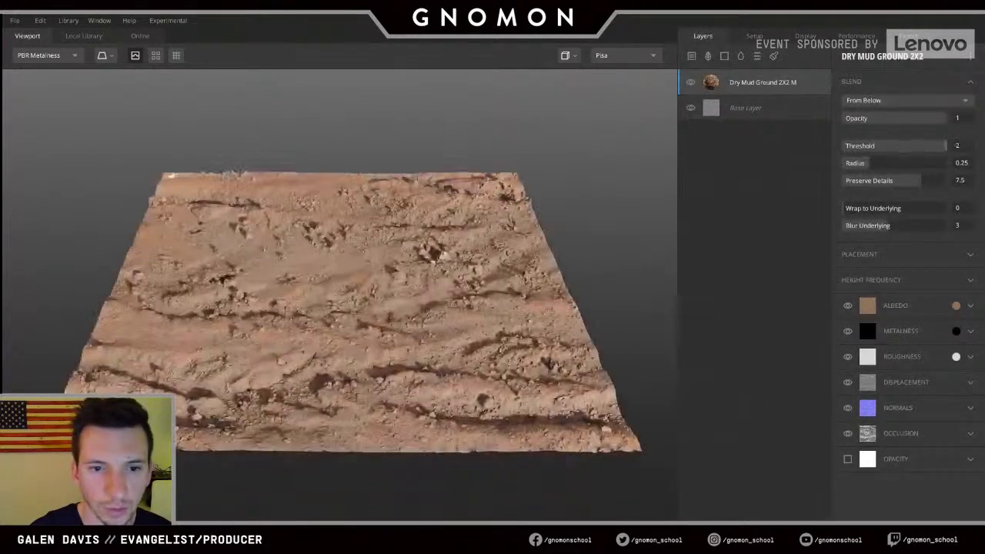
- Examine the relief and fine detail of the dry mud plane from several angles and distances
left_click_drag(395, 276, 368, 204)
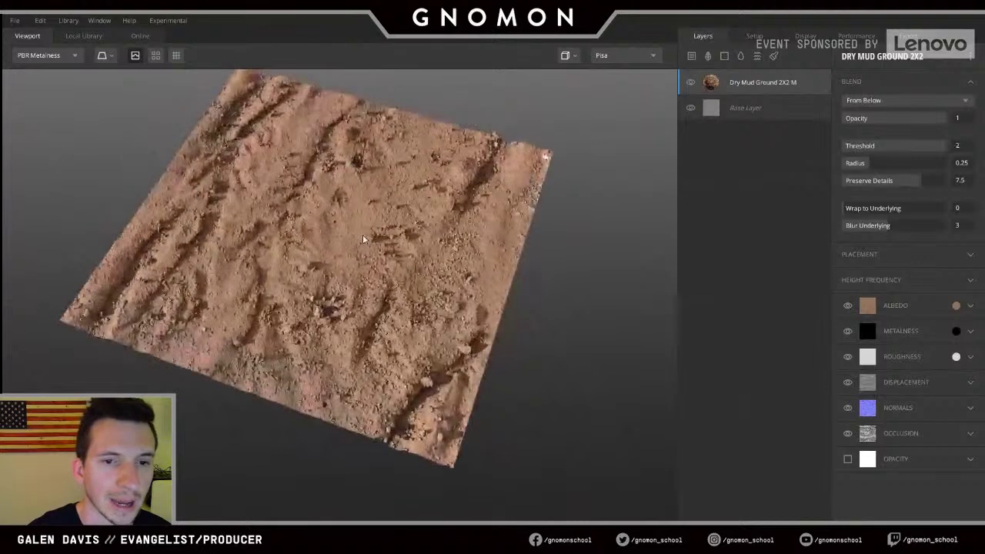
scroll(362, 239, "up", 3)
left_click_drag(332, 288, 367, 263)
scroll(366, 263, "down", 2)
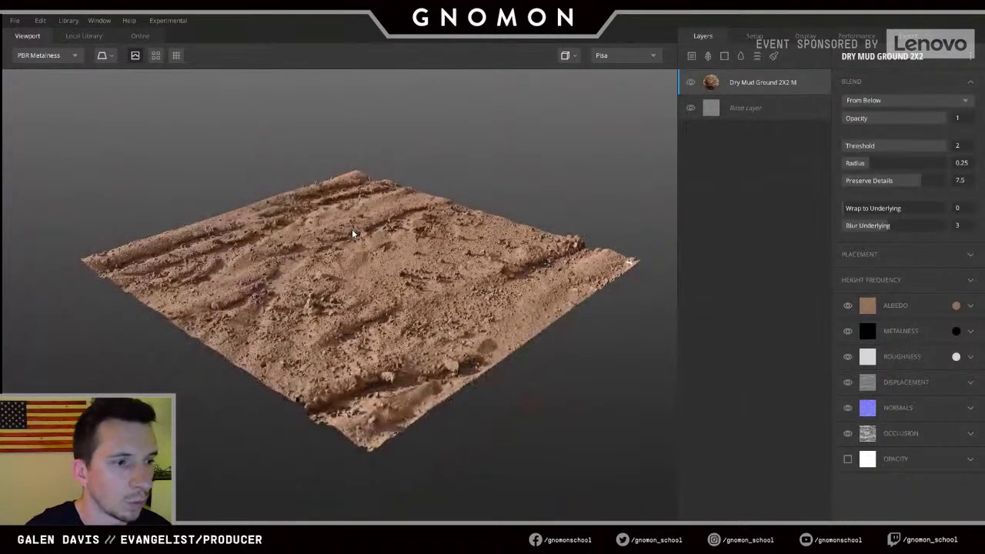
left_click_drag(372, 252, 321, 244)
scroll(388, 319, "up", 2)
scroll(389, 319, "down", 3)
scroll(321, 244, "up", 3)
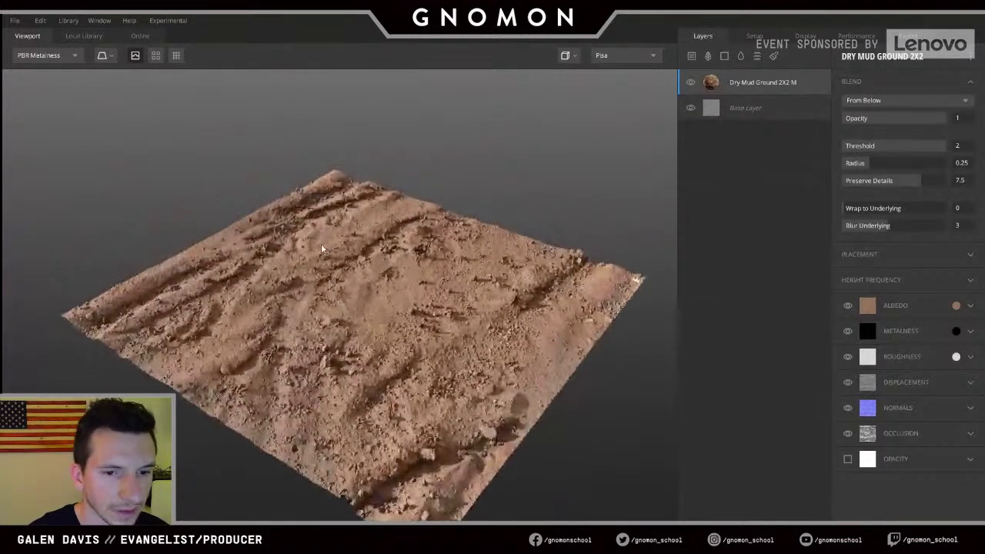
middle_click_drag(322, 245, 311, 224)
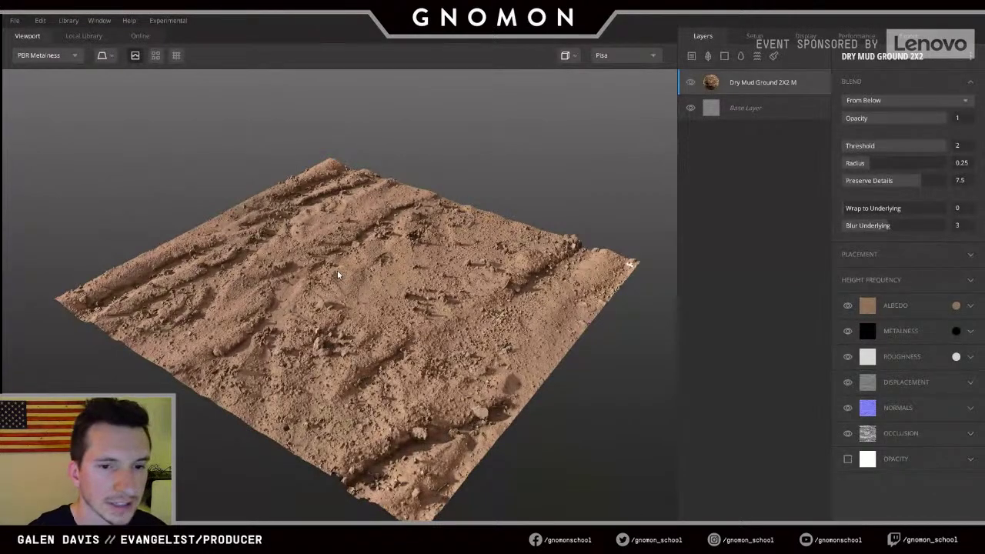
- Rotate the environment lighting around the dry mud plane to change how its relief is lit
left_click_drag(337, 270, 456, 330)
mouse_move(456, 331)
right_mouse_down("shift")
mouse_move(69, 313)
mouse_move(613, 308)
right_mouse_up("shift")
right_click_drag(154, 314, 490, 319, "shift")
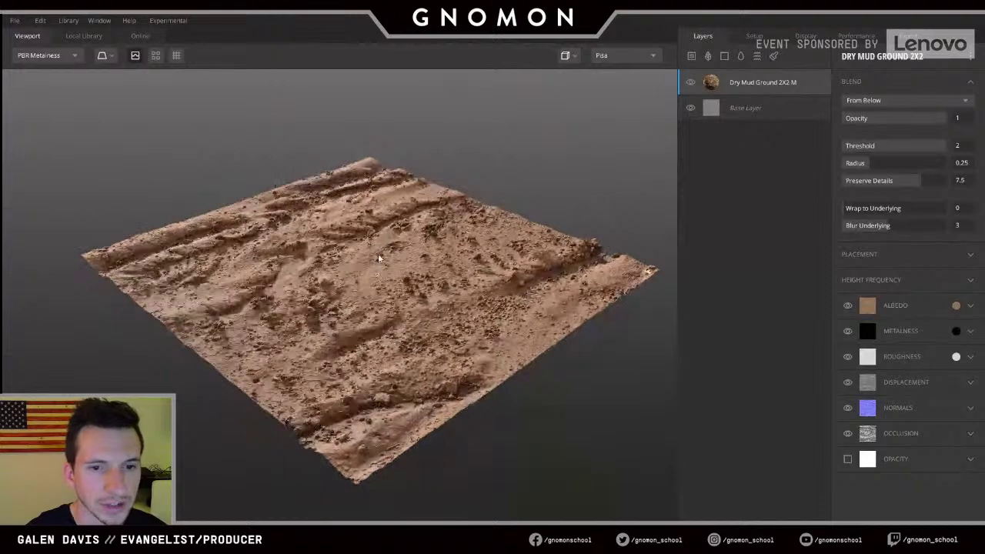
left_click_drag(378, 279, 351, 234)
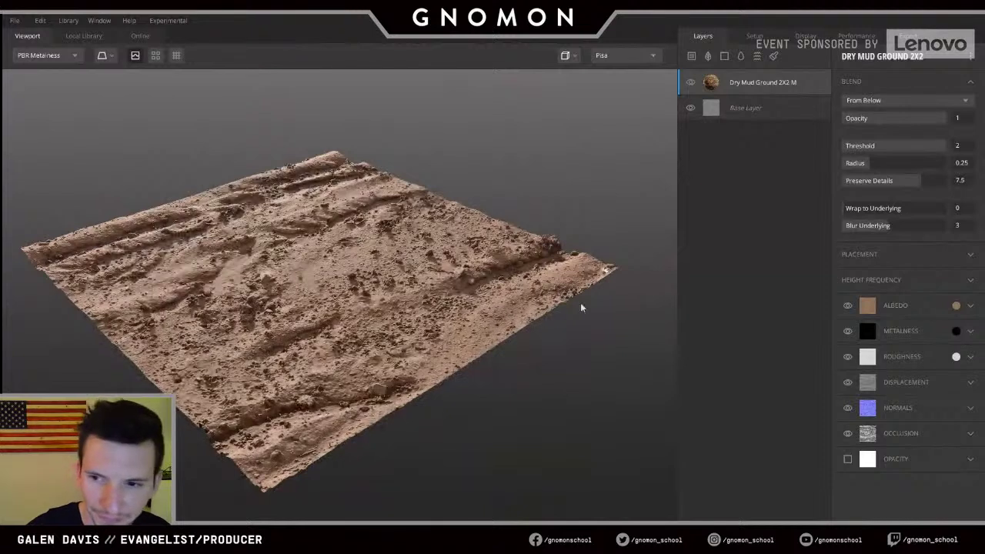
- Set the Dry Mud Ground placement to Offset X -0.204, Offset Y 0.104 and Rotate -90, and check how the surface tiles
left_click(859, 255)
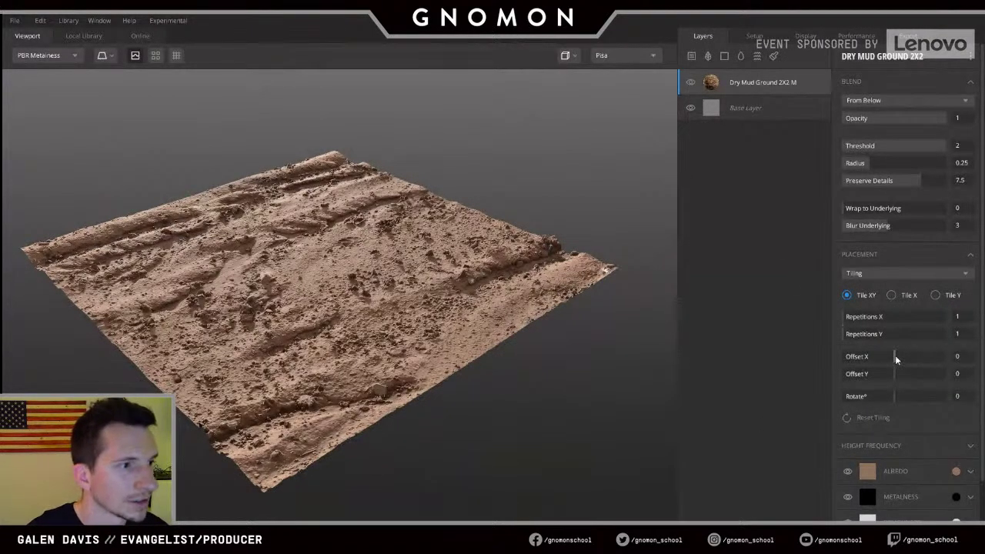
left_click_drag(893, 361, 869, 396)
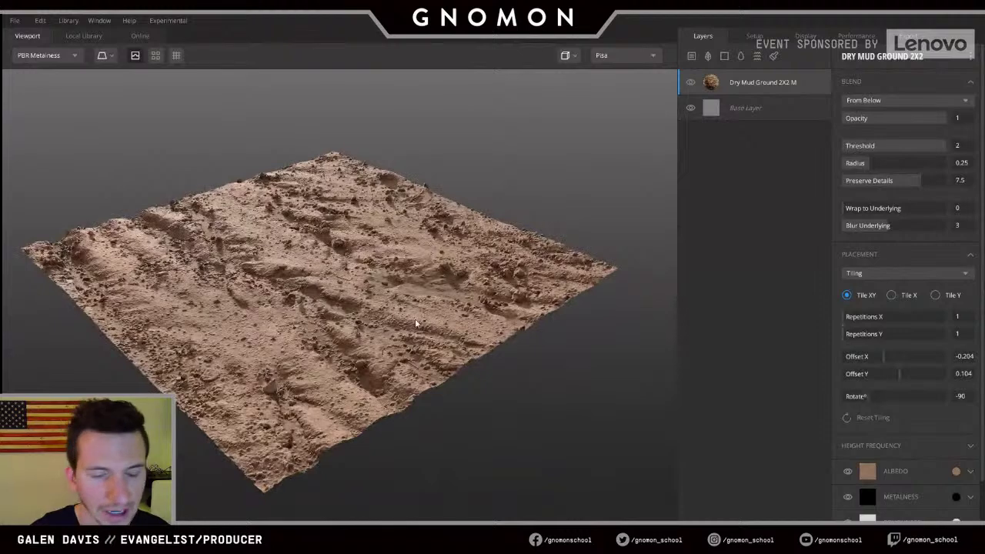
scroll(393, 308, "down", 3)
scroll(352, 280, "up", 5)
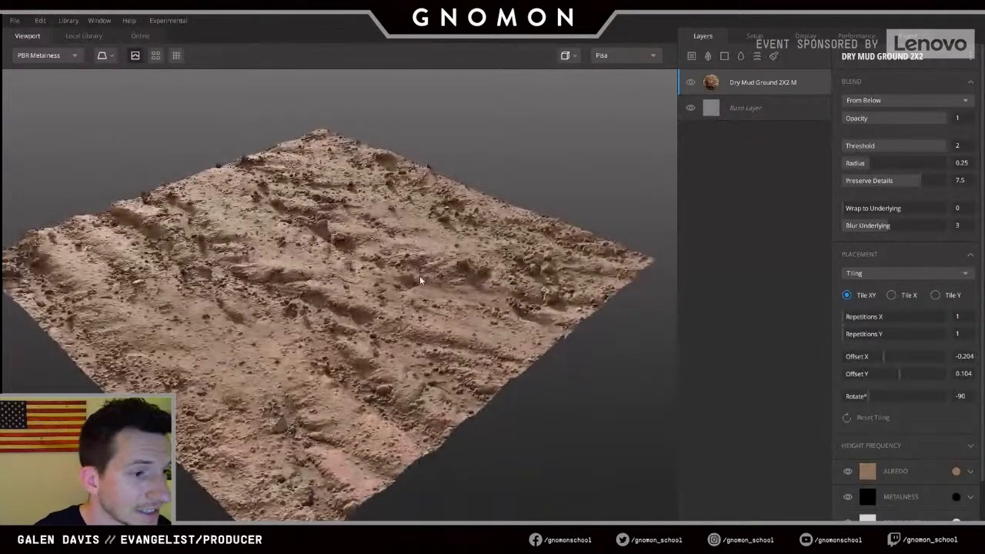
scroll(344, 278, "up", 5)
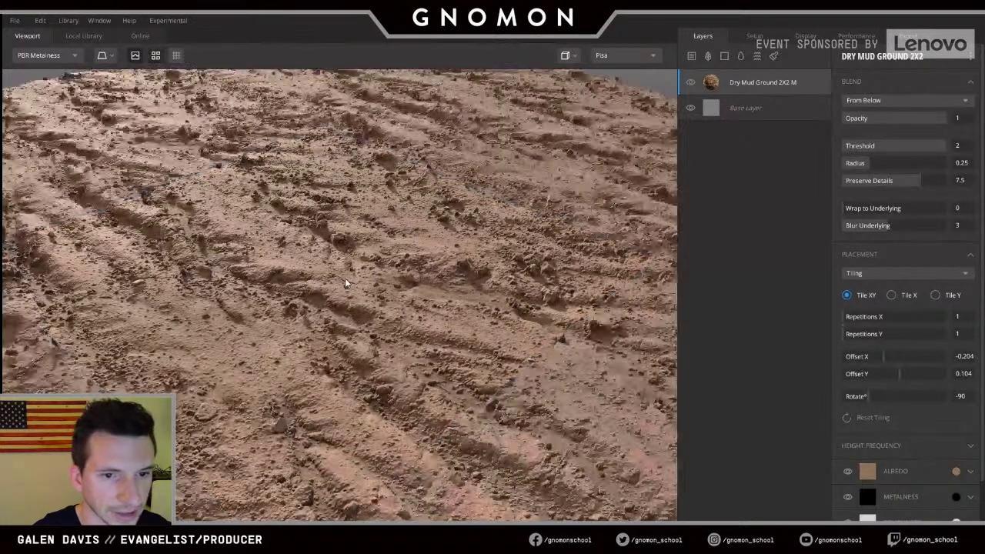
scroll(334, 340, "down", 3)
scroll(355, 295, "up", 3)
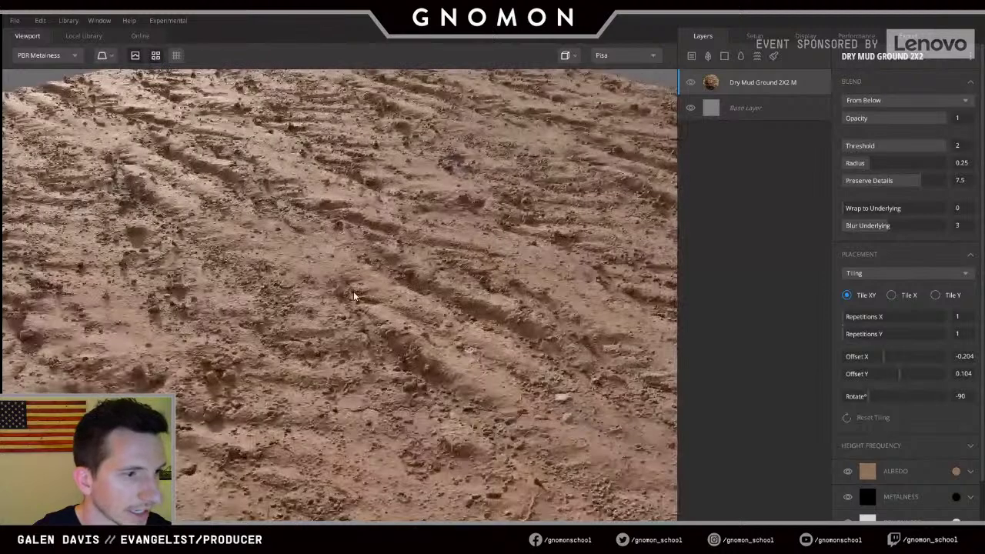
scroll(354, 294, "down", 5)
scroll(354, 295, "up", 4)
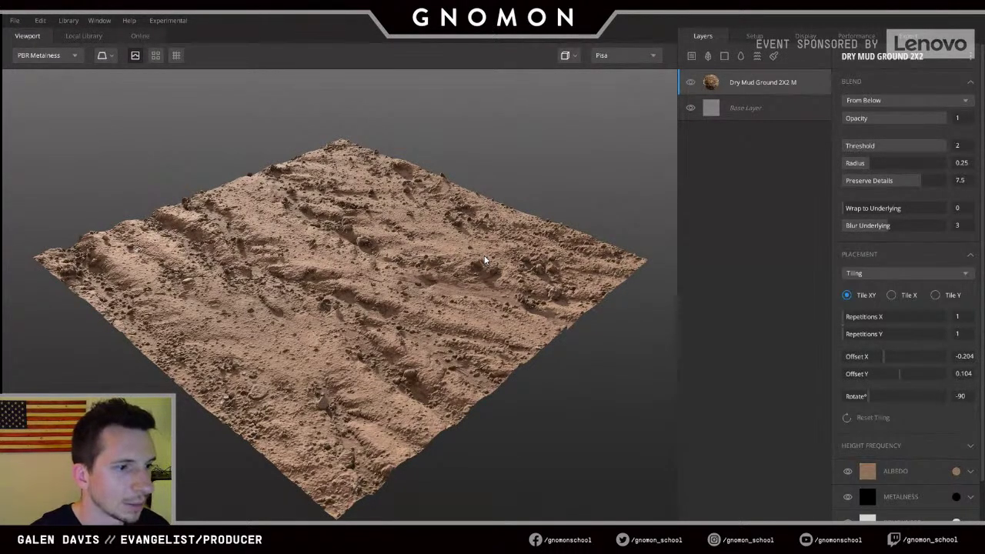
- Add a Paint layer above the mud and paint a pit at each of two edges with a 64.65 brush
left_click(774, 59)
mouse_move(450, 362)
right_mouse_down("ctrl")
mouse_move(498, 287)
mouse_move(470, 331)
right_mouse_up("ctrl")
left_click_drag(462, 369, 480, 378, "alt")
scroll(481, 378, "down", 4)
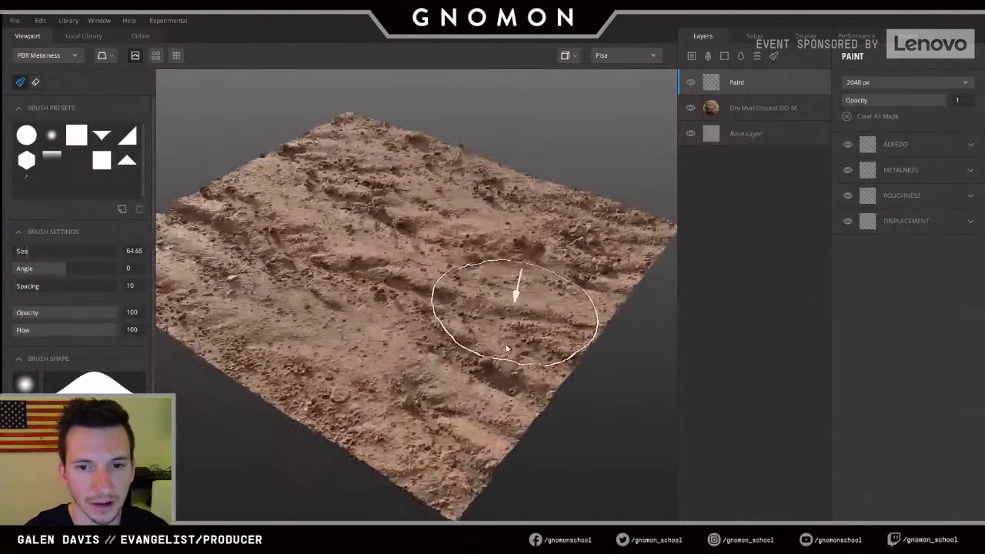
left_click(530, 381)
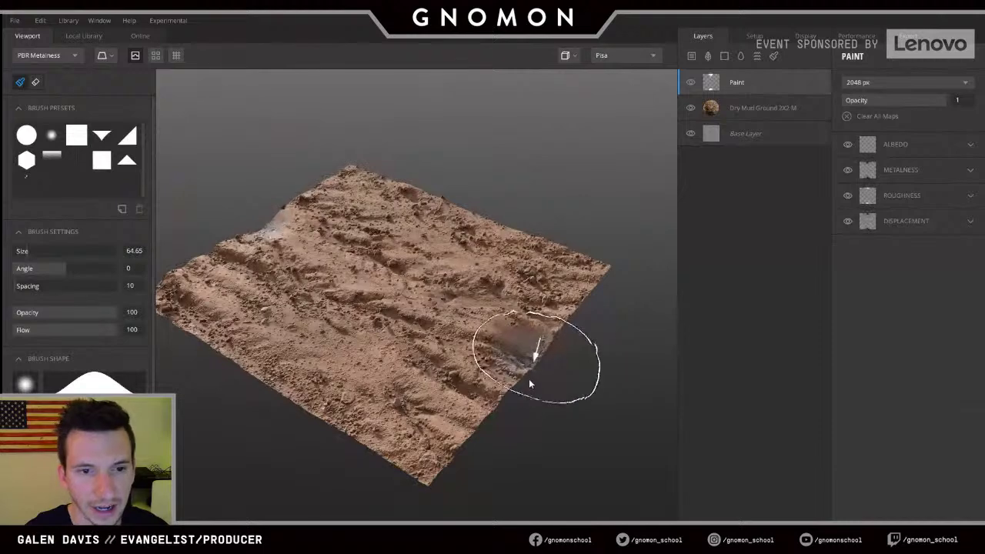
left_click(273, 409)
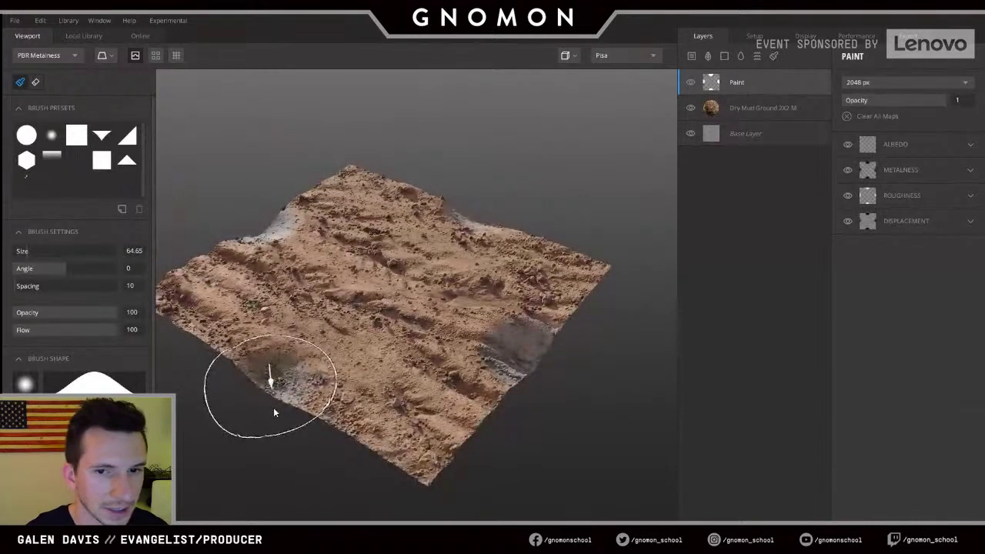
- Check how the painted pits repeat across the tiled preview, and return to the single-tile view
scroll(420, 348, "up", 5)
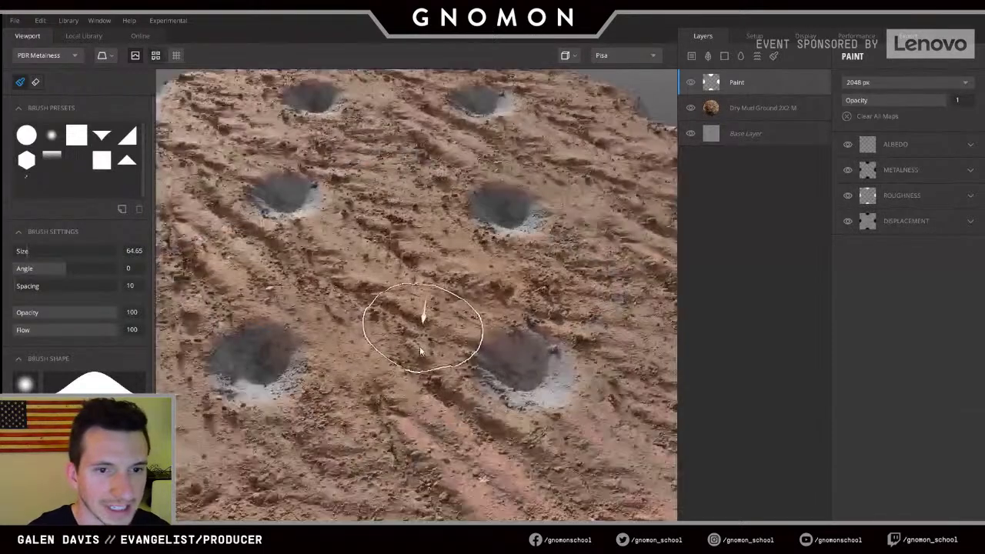
scroll(419, 345, "down", 5)
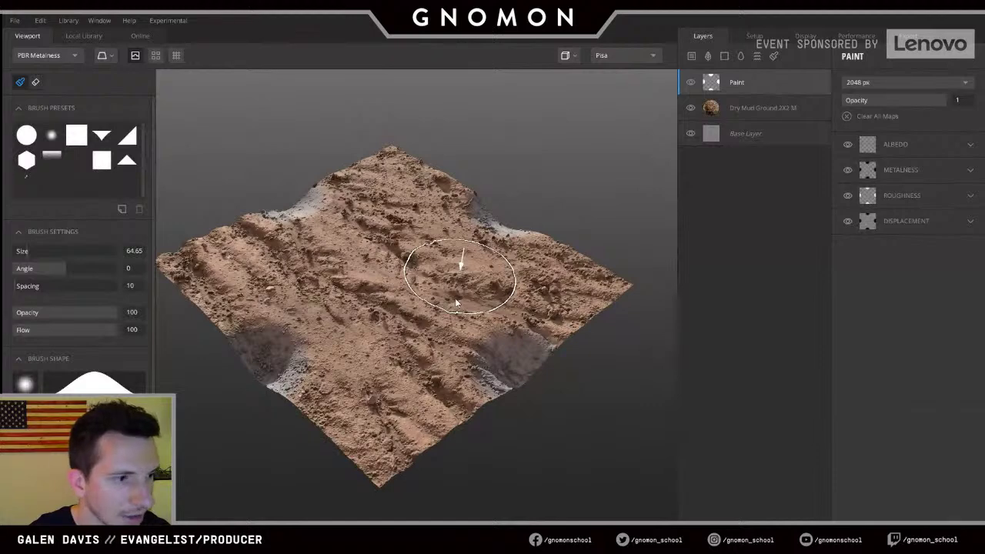
key("2")
key("1")
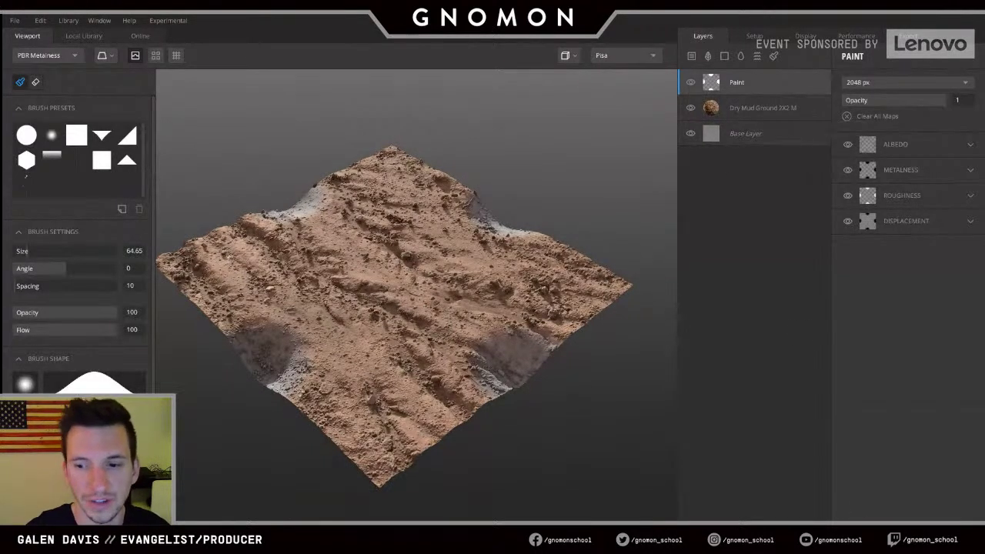
- Delete the Paint layer above the Dry Mud Ground
key("Delete")
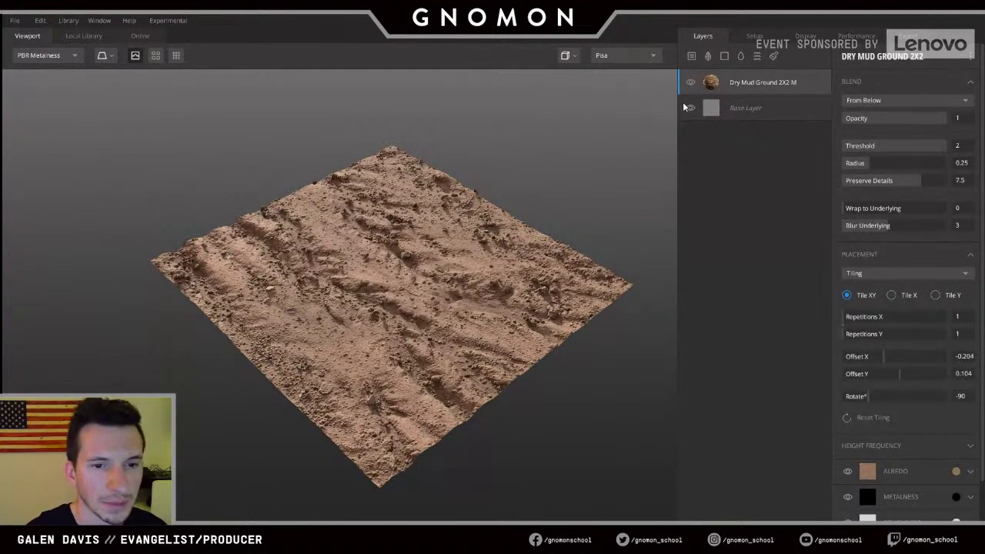
left_click_drag(475, 226, 22, 252)
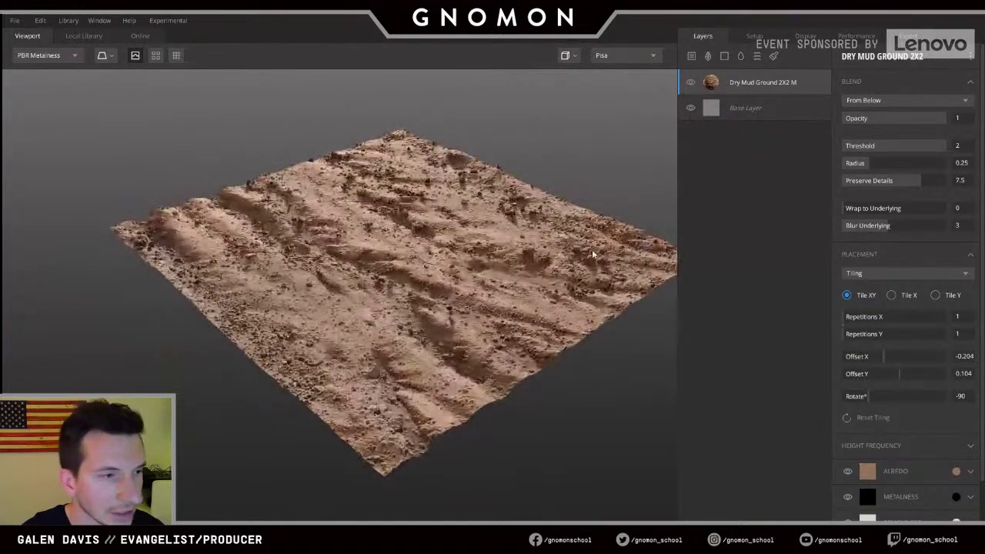
scroll(437, 221, "down", 3)
left_click_drag(436, 222, 524, 208)
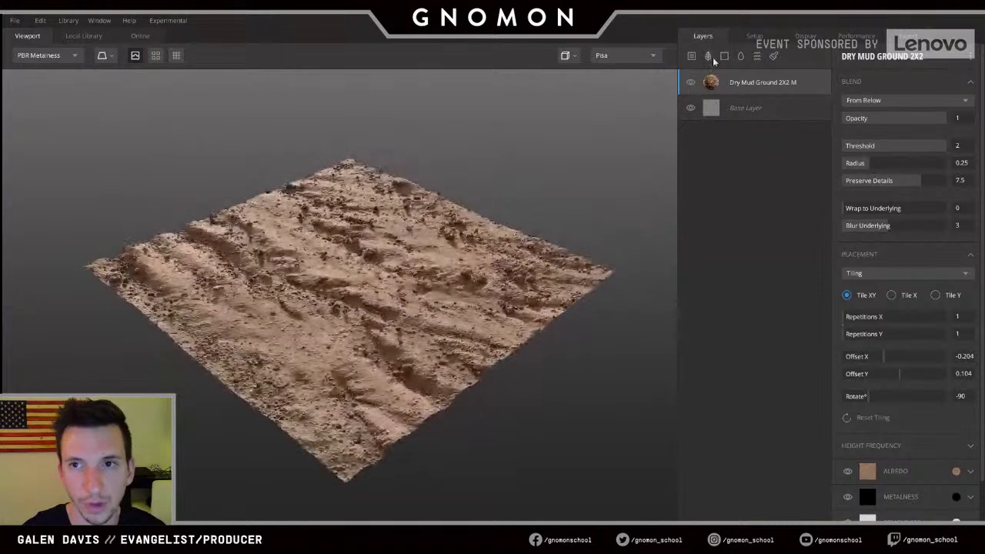
- Add the Dry Rocky Ground surface as a layer above the mud and set its blend Threshold to 2
left_click(691, 55)
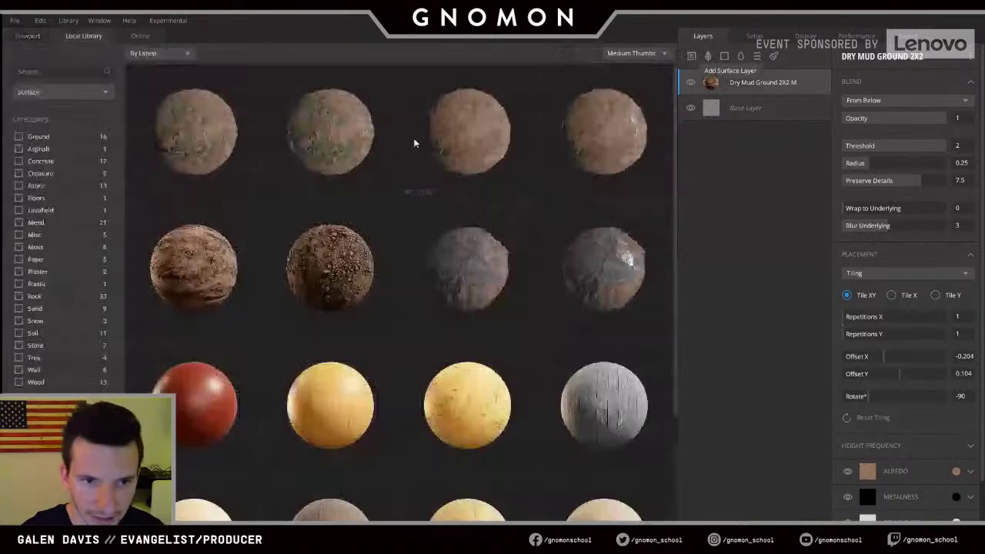
left_click(317, 272)
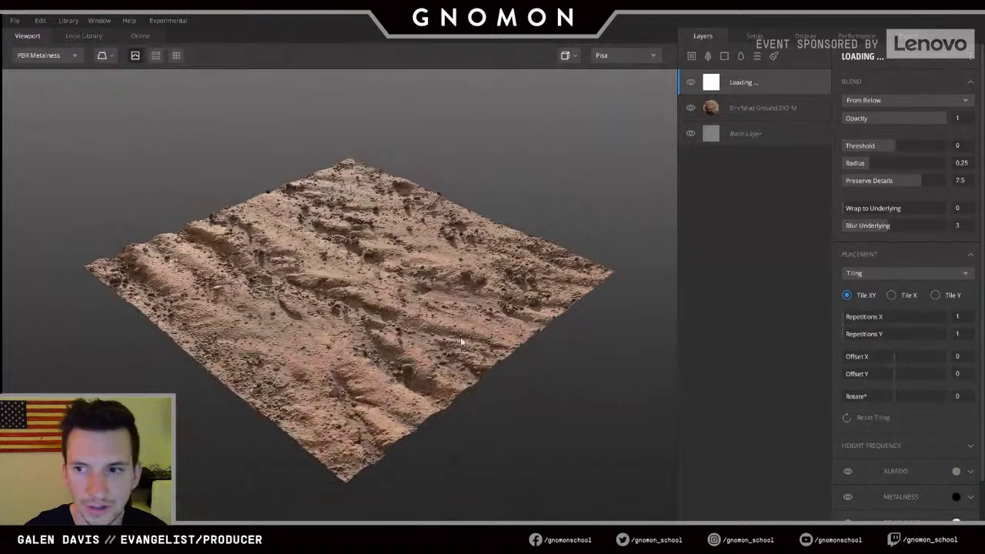
left_click_drag(893, 147, 955, 146)
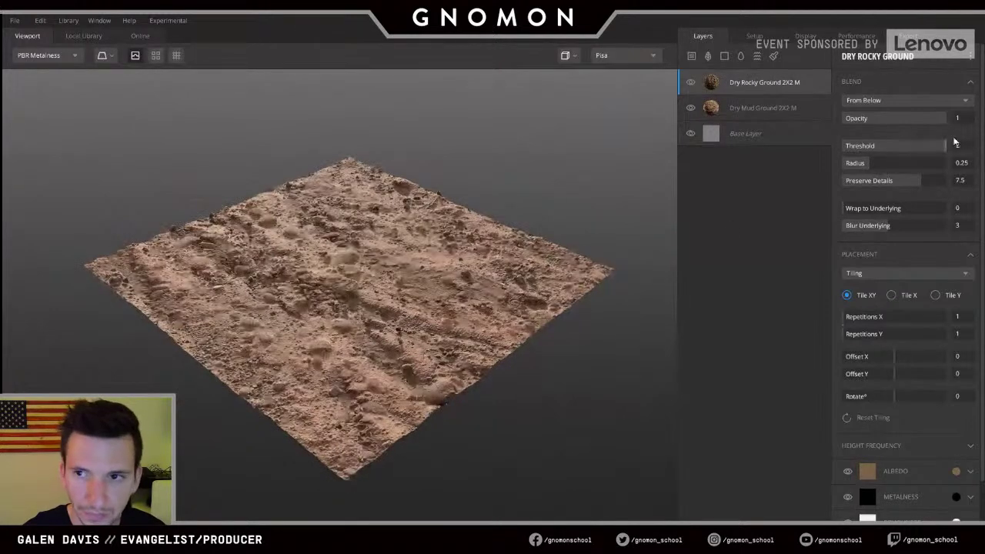
- Hide the Dry Mud Ground layer to inspect the rocky ground on its own, and show the mud layer again
left_click(691, 108)
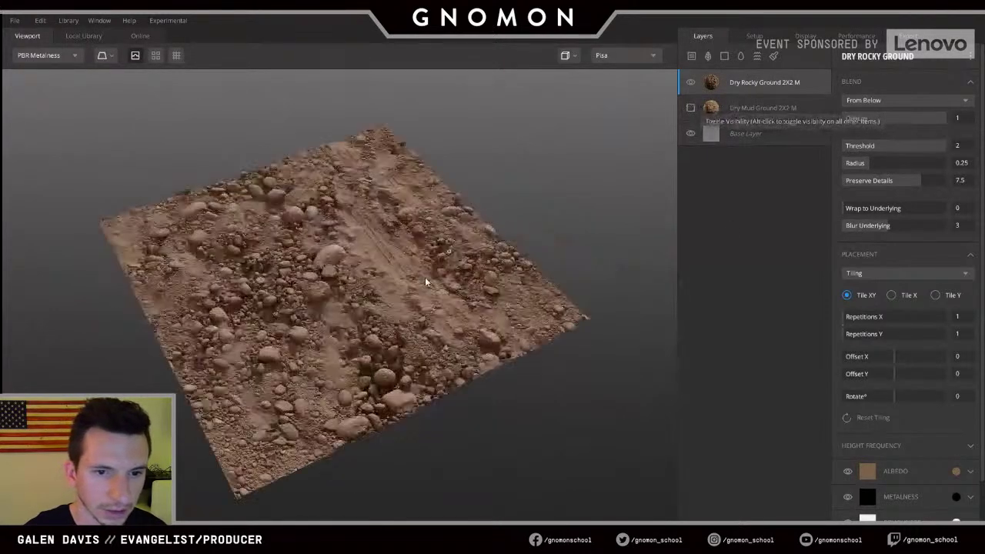
scroll(425, 277, "up", 5)
scroll(423, 299, "down", 4)
left_click_drag(422, 299, 354, 229)
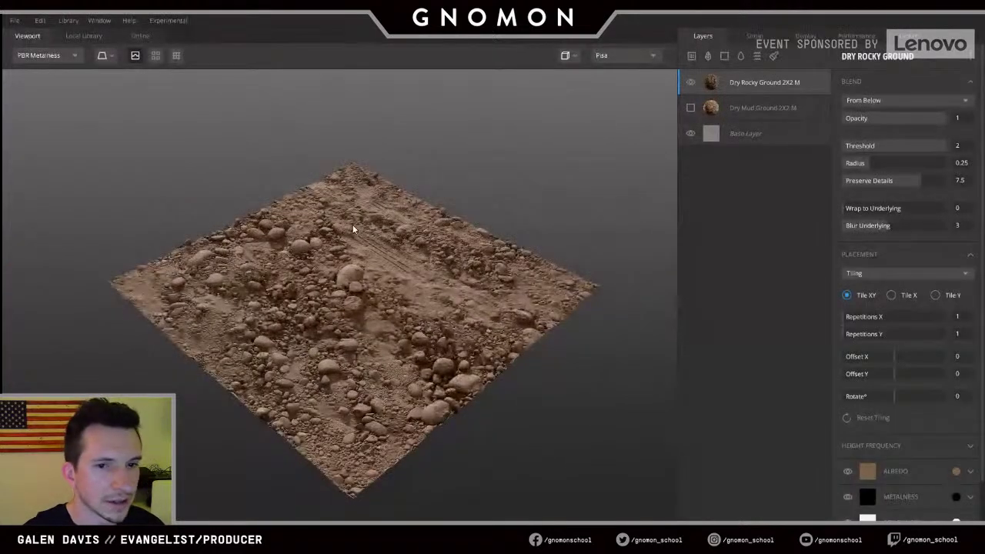
left_click(692, 109)
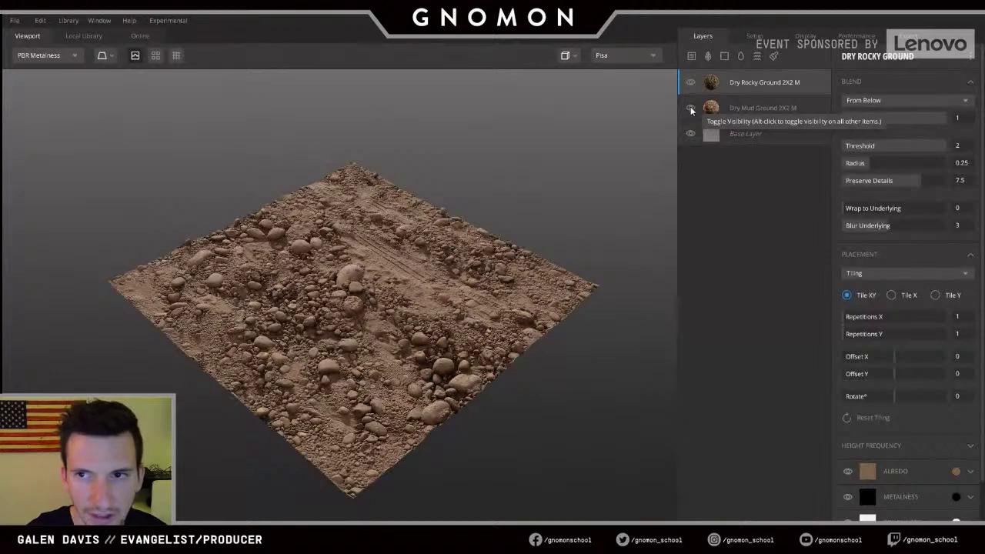
- Move the Dry Mud Ground layer above Dry Rocky Ground and set its blend Threshold to 1.98
left_click_drag(733, 112, 754, 77)
left_click_drag(944, 146, 928, 148)
scroll(266, 306, "up", 1)
middle_click_drag(266, 307, 317, 295)
scroll(316, 295, "up", 4)
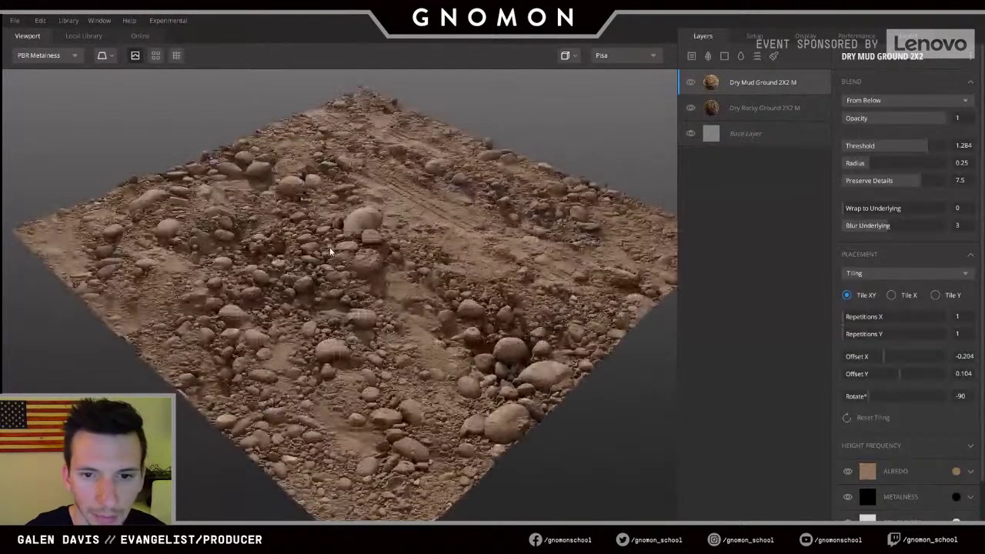
scroll(463, 207, "up", 2)
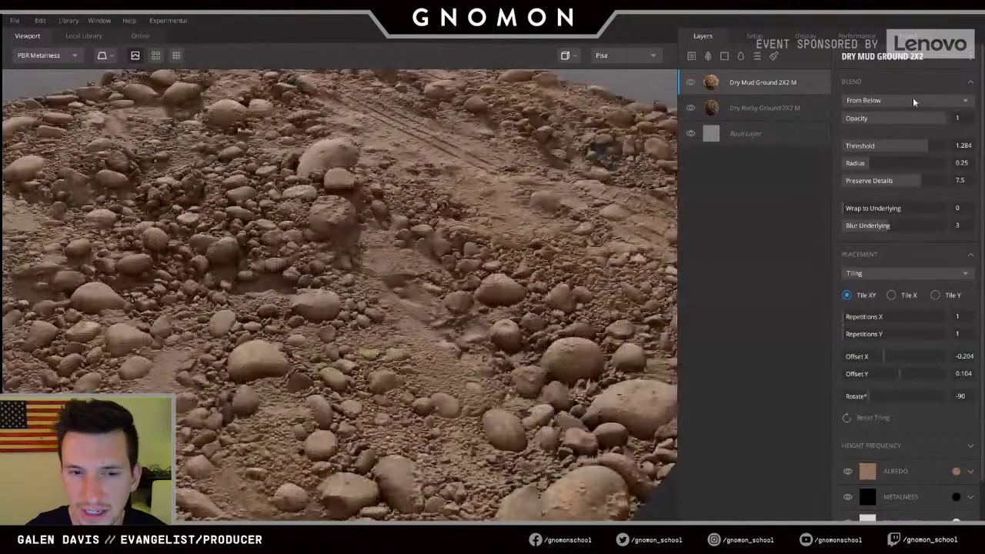
left_click_drag(927, 147, 946, 146)
left_click_drag(616, 250, 500, 271)
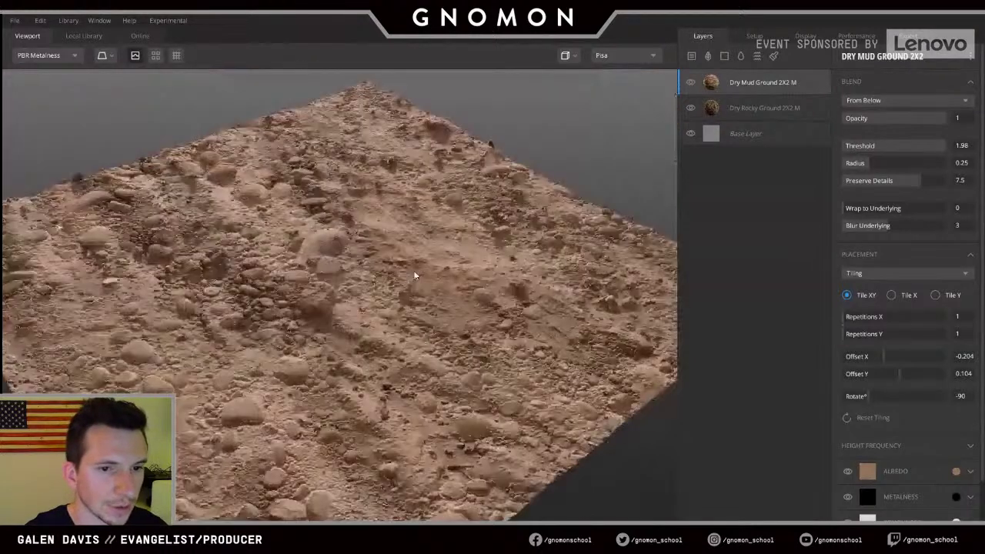
- Examine the blended ground's individual channels, including albedo, occlusion and the layer mask, and return to the PBR Metalness view
key("c")
left_click_drag(414, 271, 304, 314)
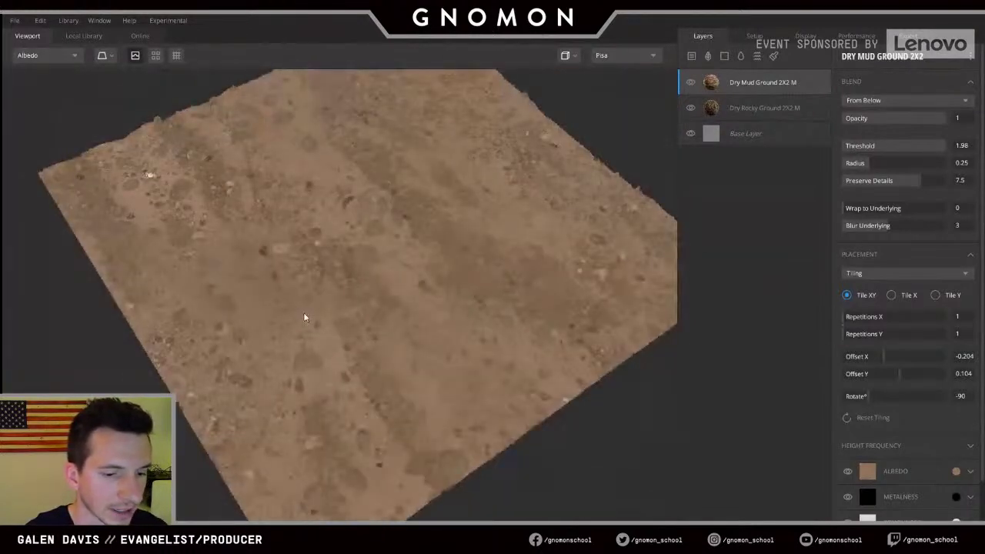
key("c")
key("c")
key("c")
key("c")
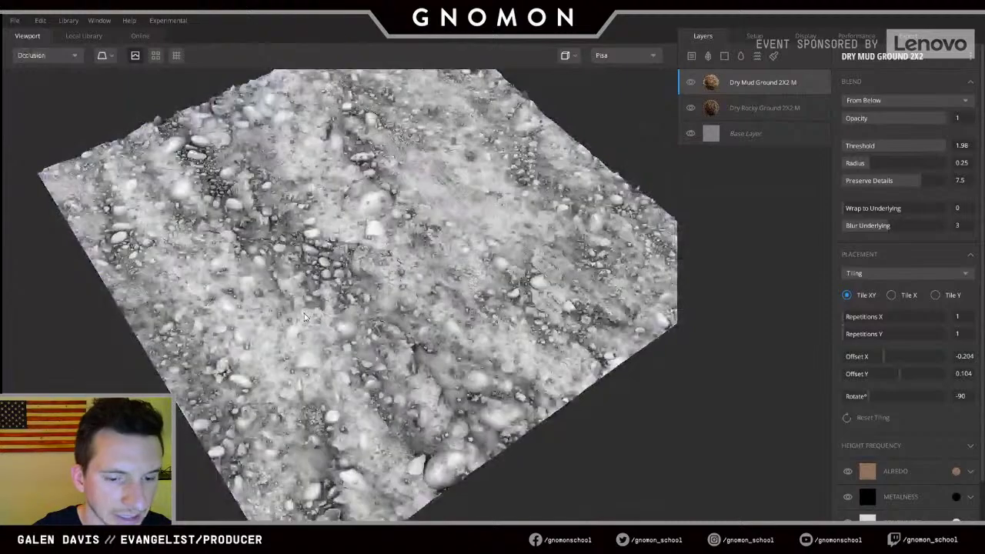
key("8")
key("9")
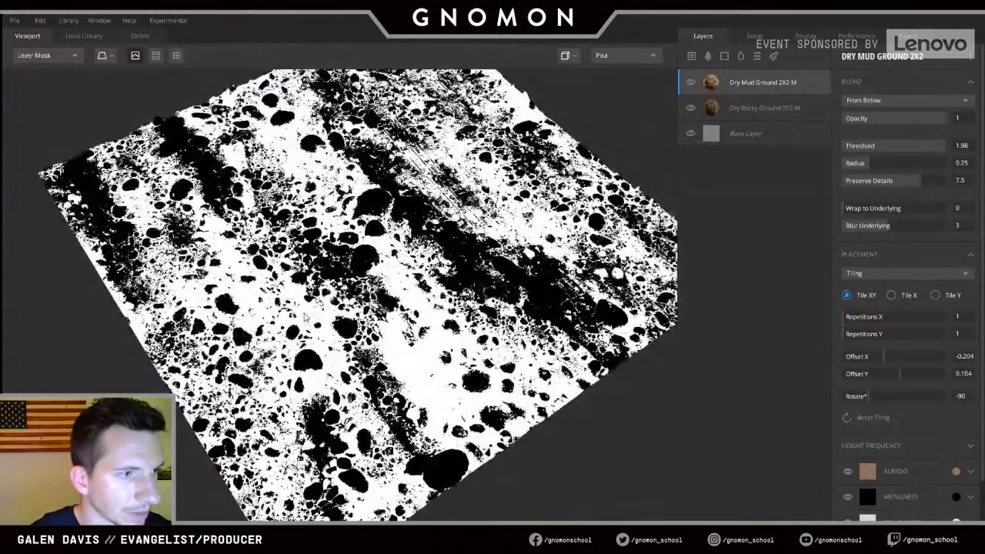
key("5")
key("4")
key("3")
key("2")
key("1")
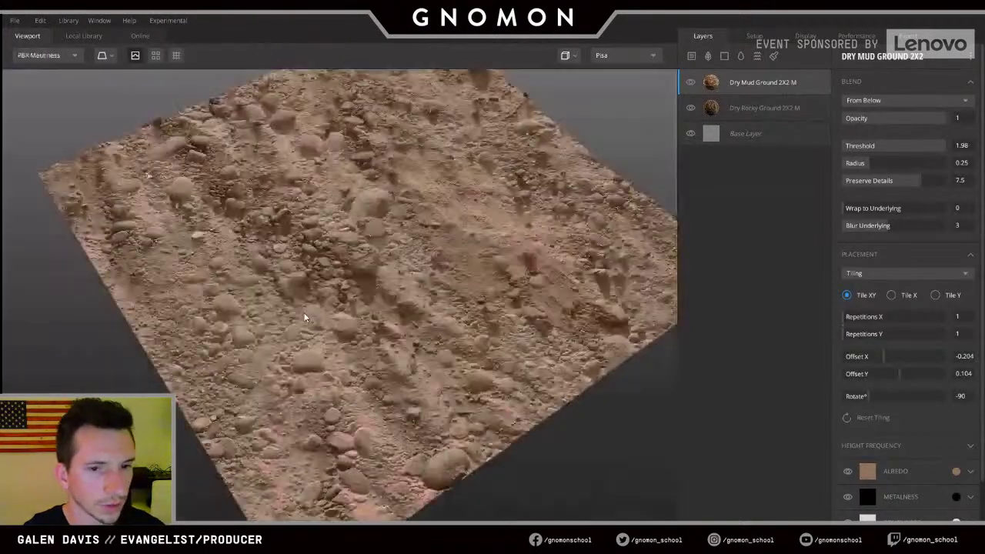
- Try a blend Radius of 0.051 on the Dry Mud Ground layer, and settle on a Radius of 0.195
left_click_drag(305, 317, 400, 281)
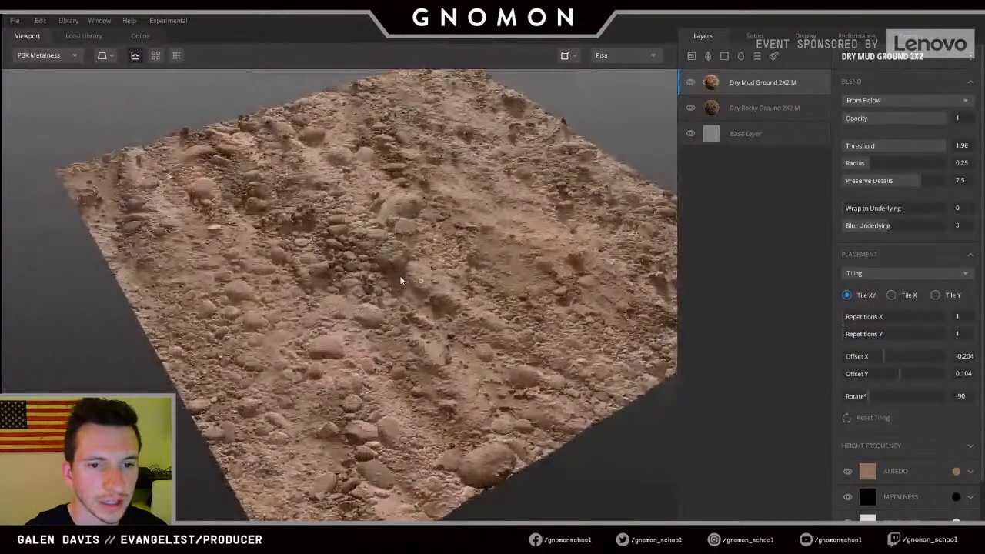
scroll(400, 281, "up", 3)
scroll(333, 304, "down", 5)
left_click_drag(333, 304, 372, 267)
scroll(372, 266, "up", 4)
left_click_drag(366, 345, 339, 366)
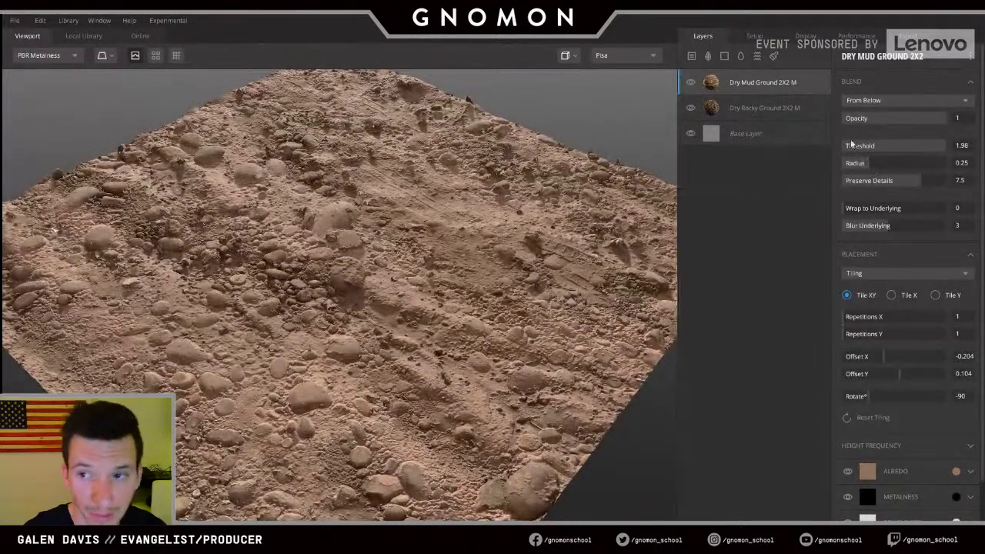
left_click_drag(869, 163, 850, 165)
left_click_drag(354, 223, 324, 267)
scroll(322, 226, "up", 3)
middle_click_drag(323, 269, 291, 260)
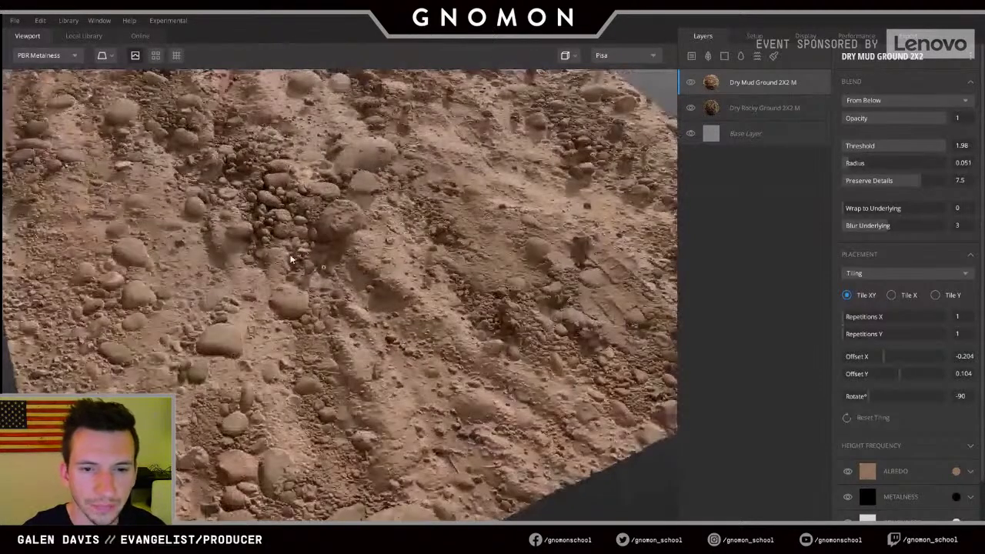
left_click_drag(291, 259, 338, 245)
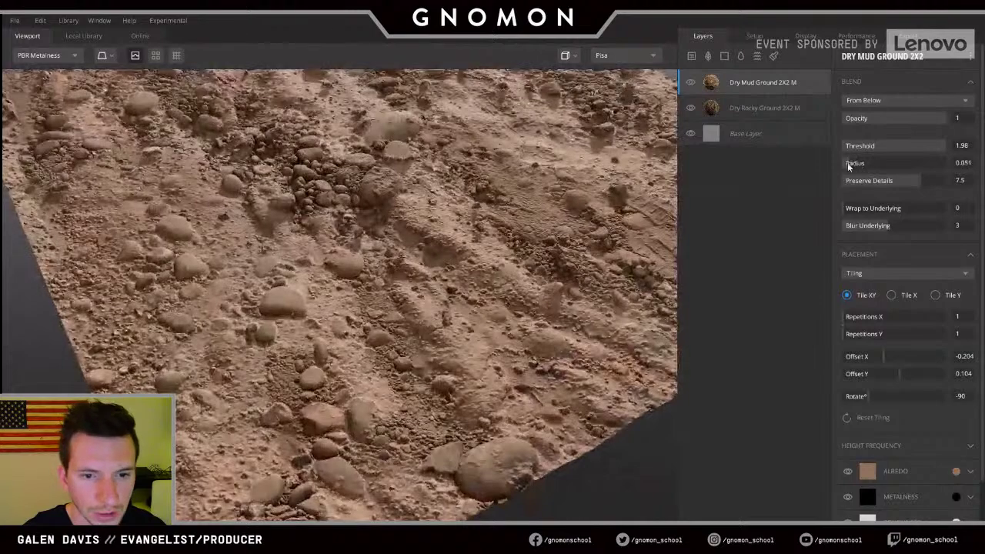
mouse_move(848, 163)
left_mouse_down()
mouse_move(878, 162)
mouse_move(849, 163)
mouse_move(866, 167)
left_mouse_up()
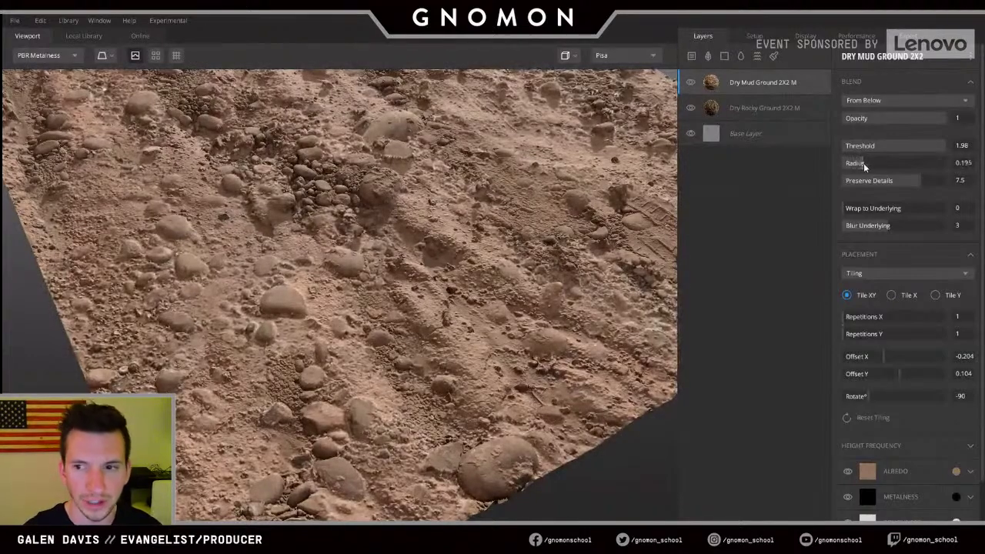
- Compare Blur Underlying at 0 and 7 on the Dry Mud Ground layer, keeping 7 with Wrap to Underlying at 0
left_click_drag(889, 225, 946, 225)
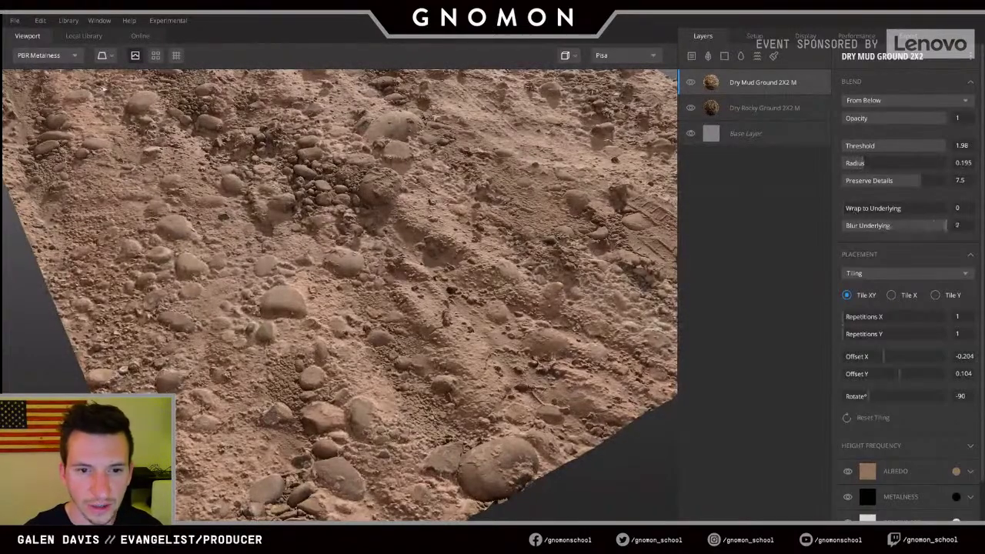
scroll(355, 260, "down", 10)
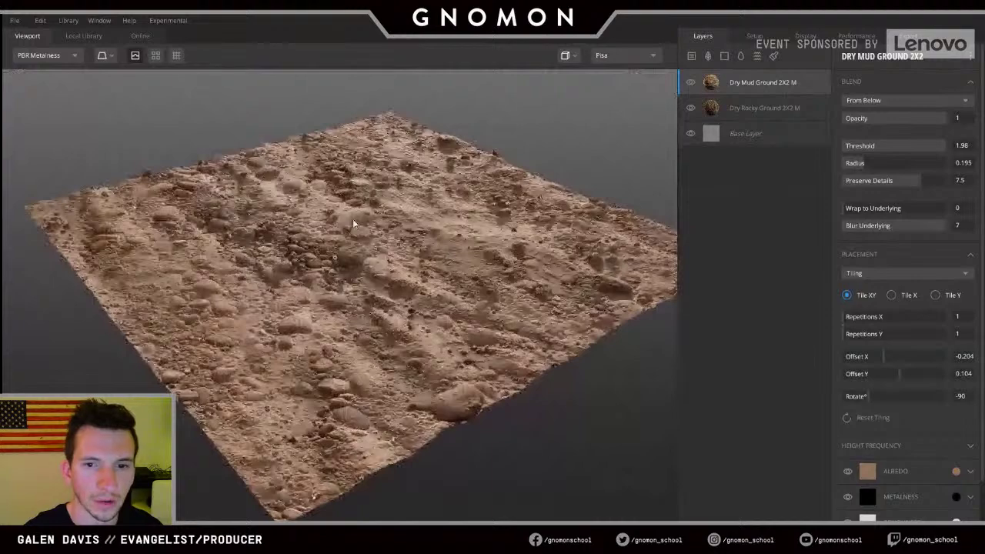
scroll(392, 269, "up", 5)
left_click_drag(930, 227, 842, 229)
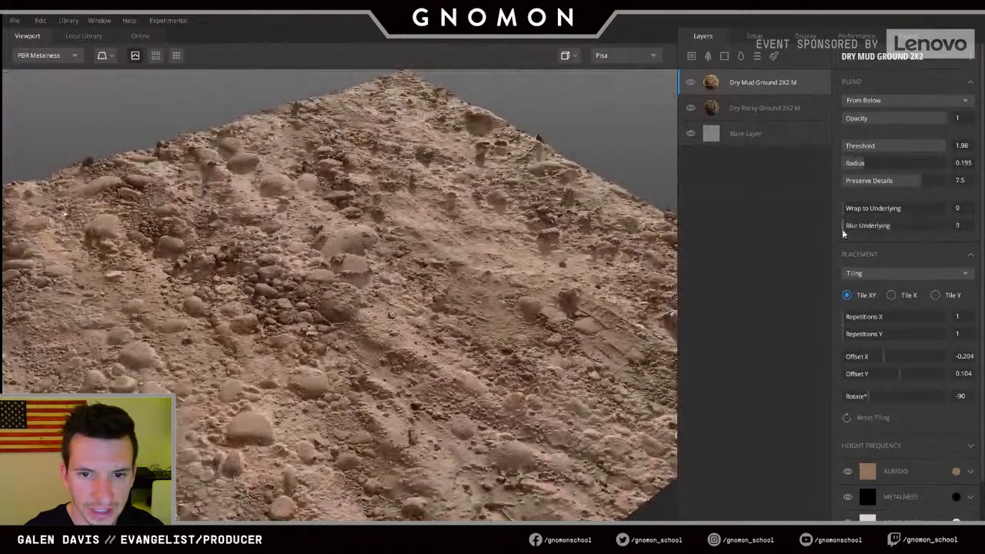
scroll(445, 281, "up", 3)
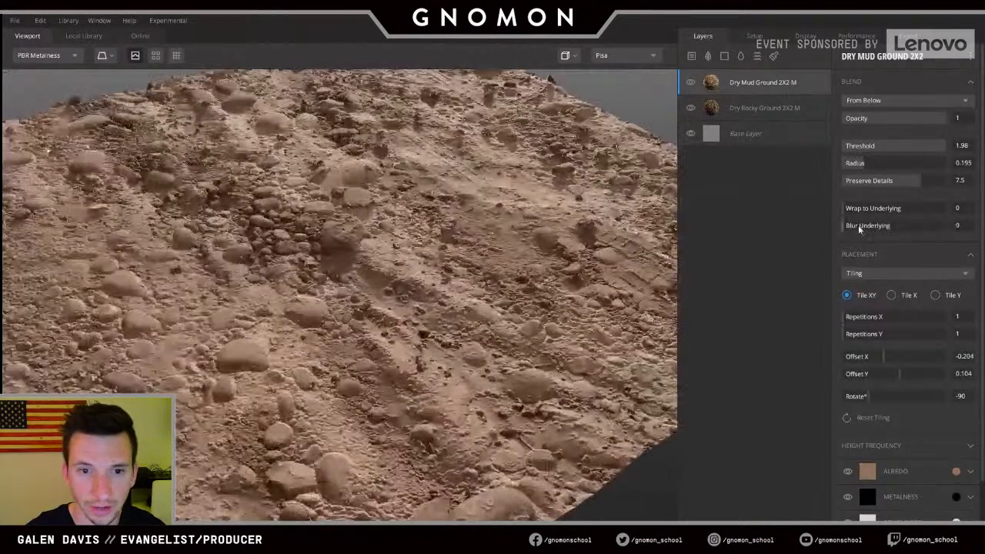
left_click_drag(859, 225, 946, 226)
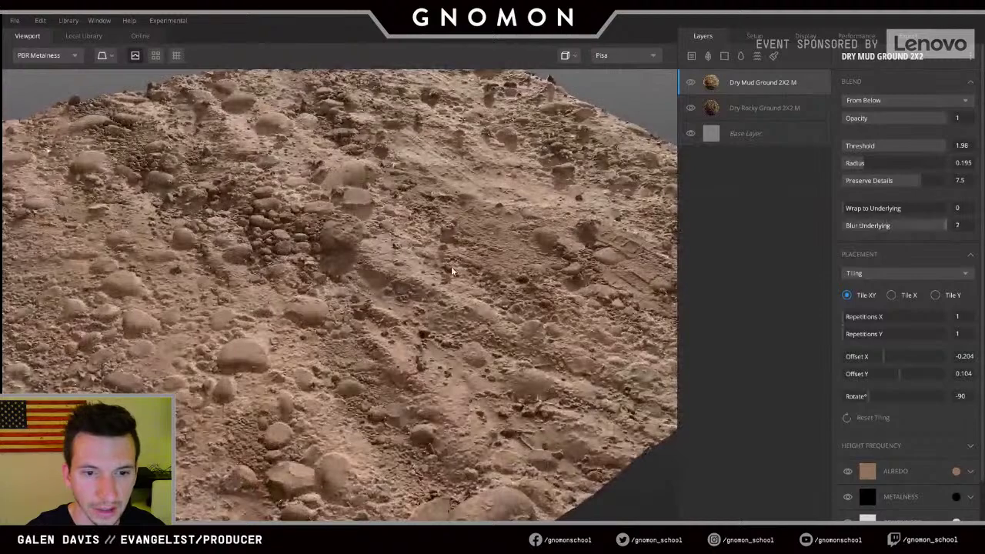
scroll(375, 262, "down", 5)
scroll(337, 262, "up", 5)
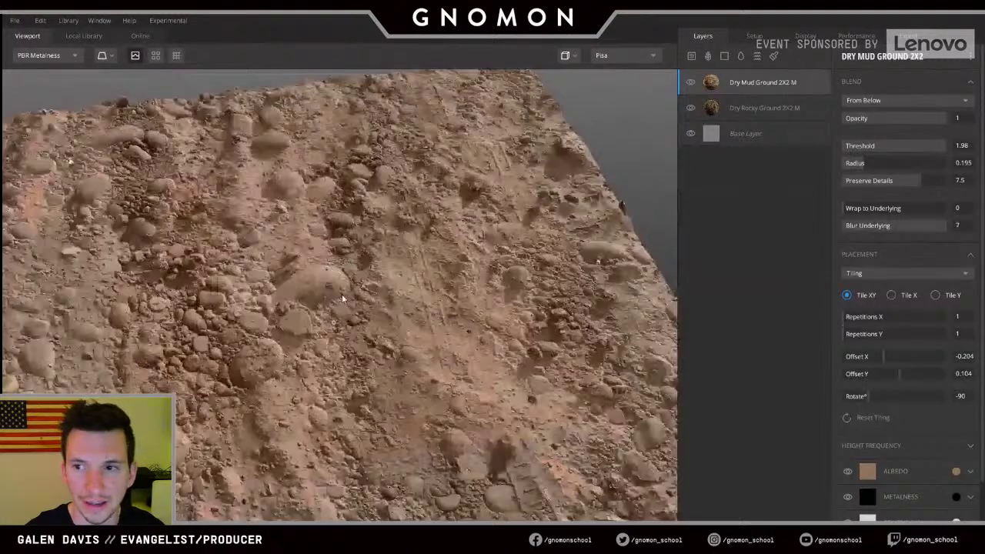
left_click_drag(342, 294, 343, 246)
left_click_drag(857, 214, 798, 214)
left_click_drag(206, 242, 435, 276)
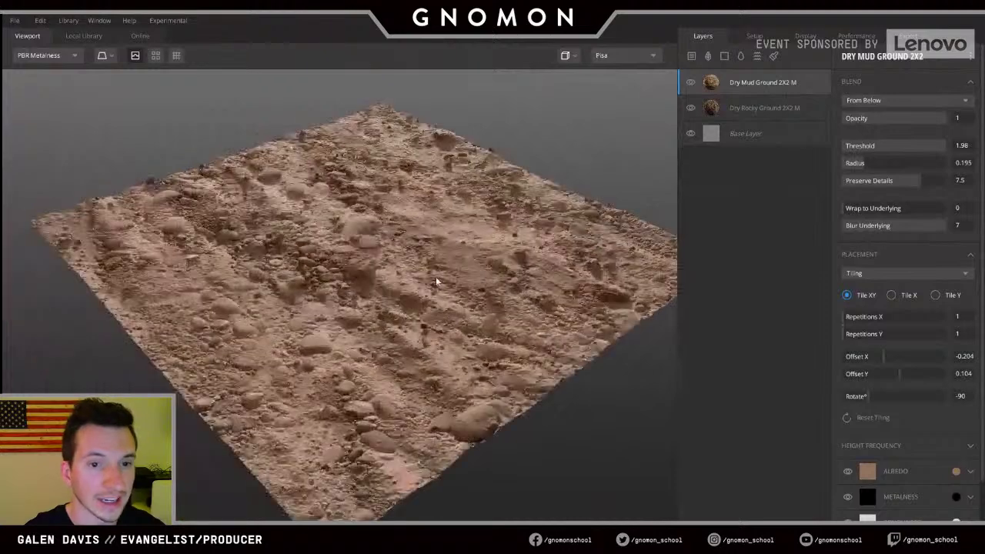
- Check how the blended mud and rocks repeat in the tiled preview, and return to the single-tile view
scroll(431, 281, "up", 3)
scroll(426, 285, "down", 5)
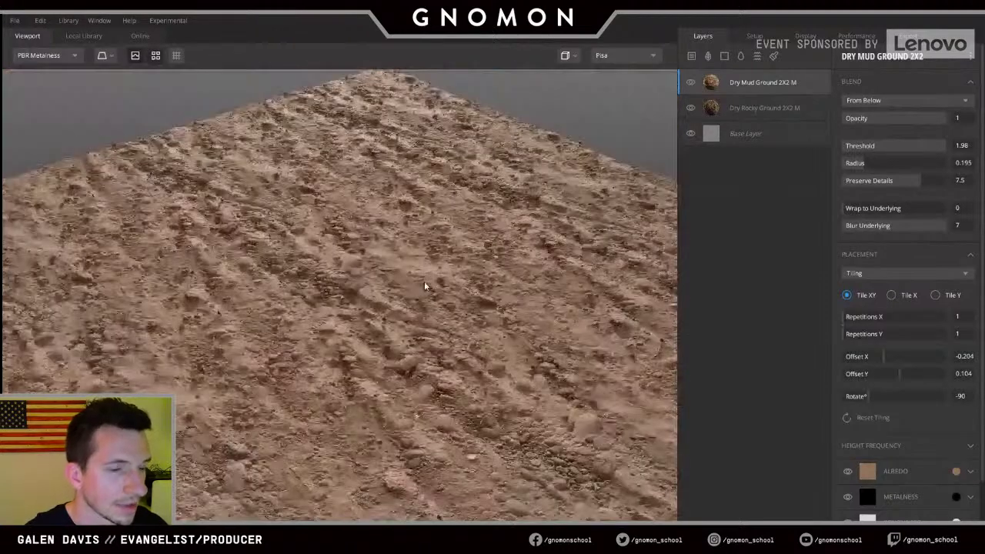
scroll(394, 288, "down", 5)
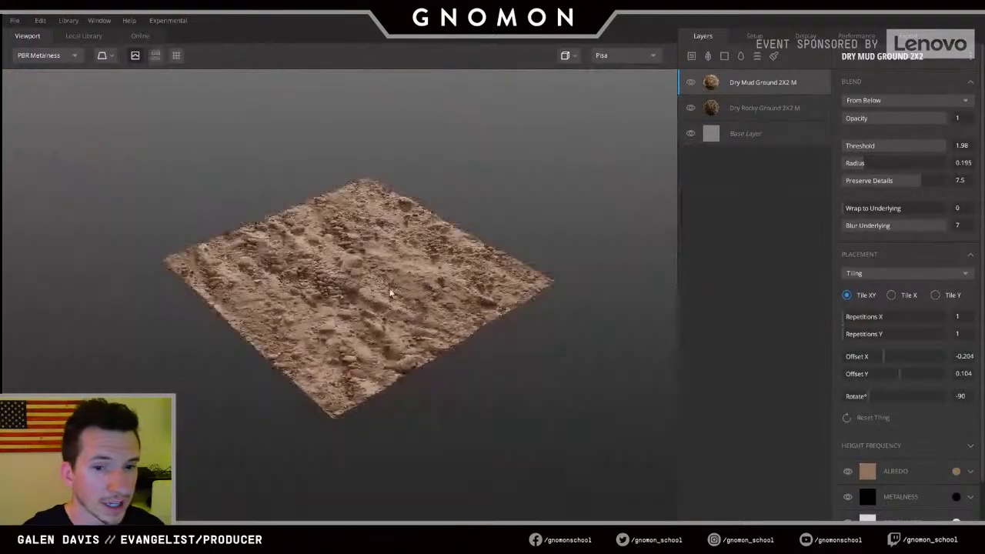
scroll(386, 288, "up", 3)
scroll(386, 288, "up", 3)
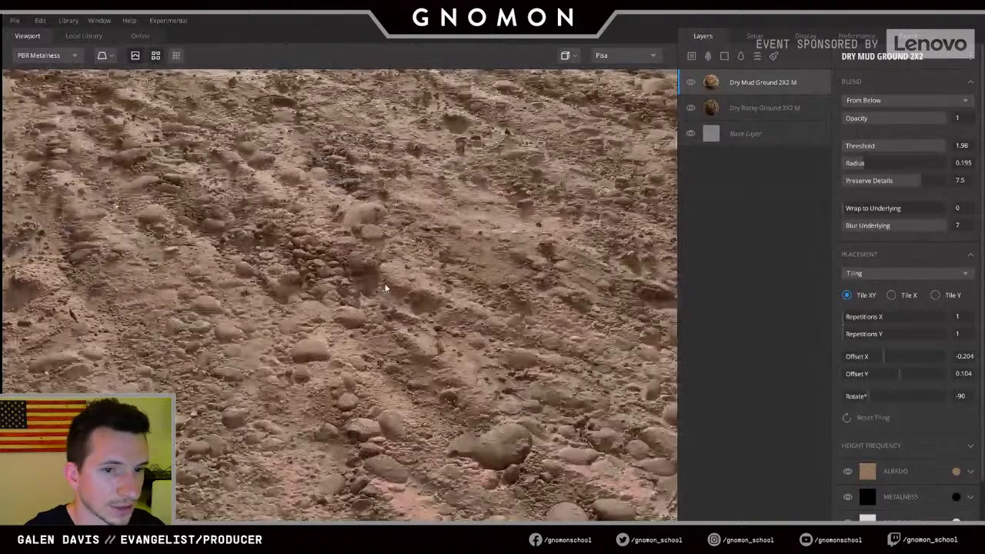
scroll(386, 288, "down", 3)
- Set the Dry Rocky Ground placement to Offset X 0.01 and Offset Y -0.284, with 2 repetitions in both X and Y
left_click(765, 108)
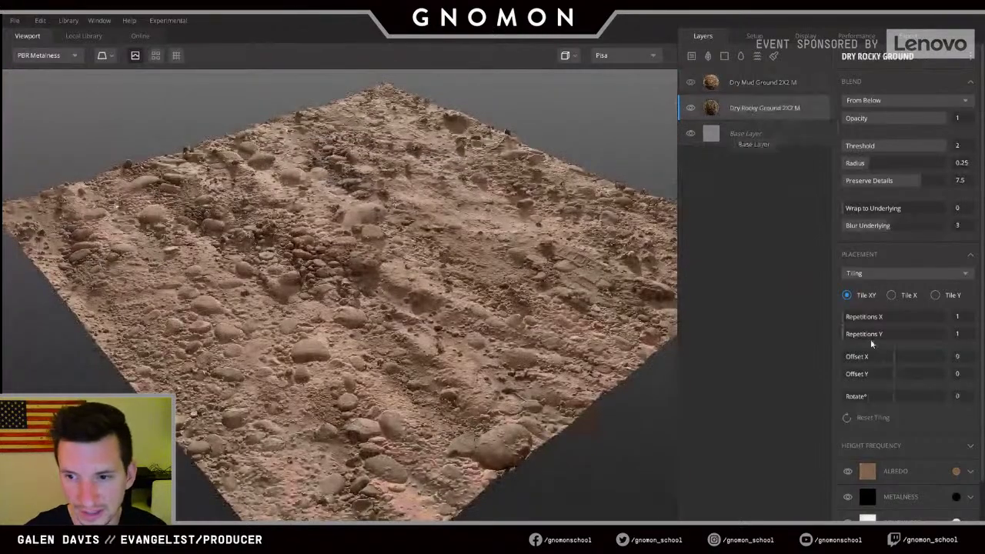
left_click_drag(896, 358, 879, 376)
left_click_drag(431, 289, 693, 175)
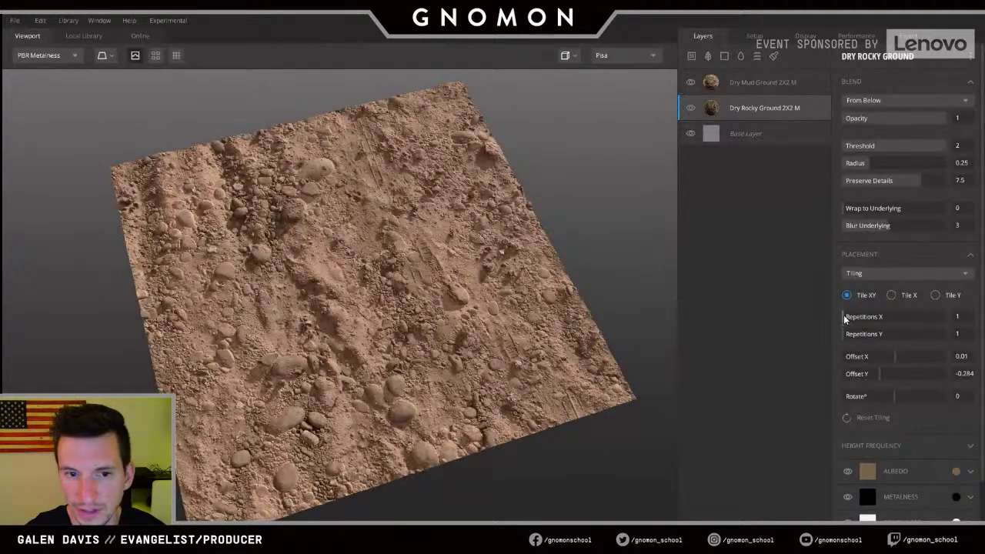
left_click_drag(846, 316, 850, 316)
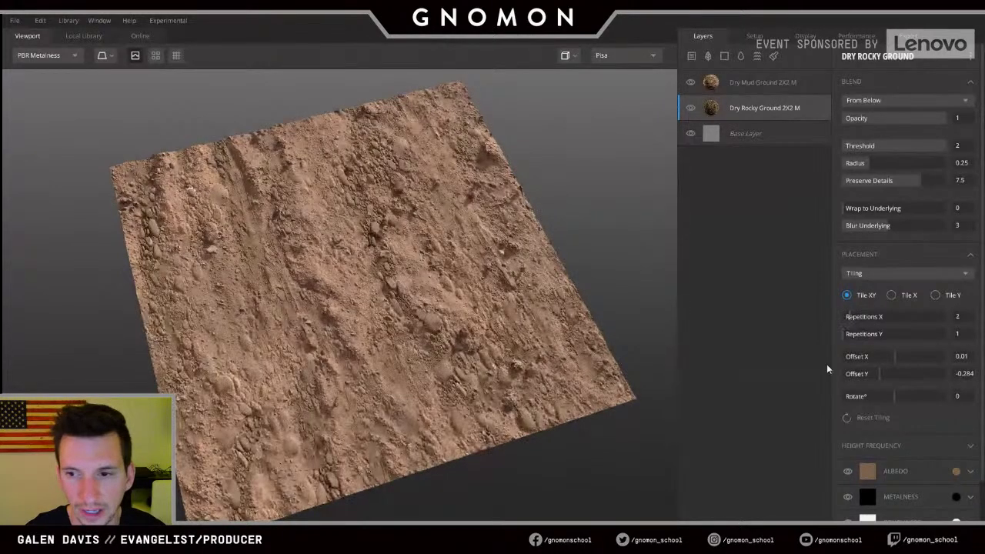
left_click(844, 334)
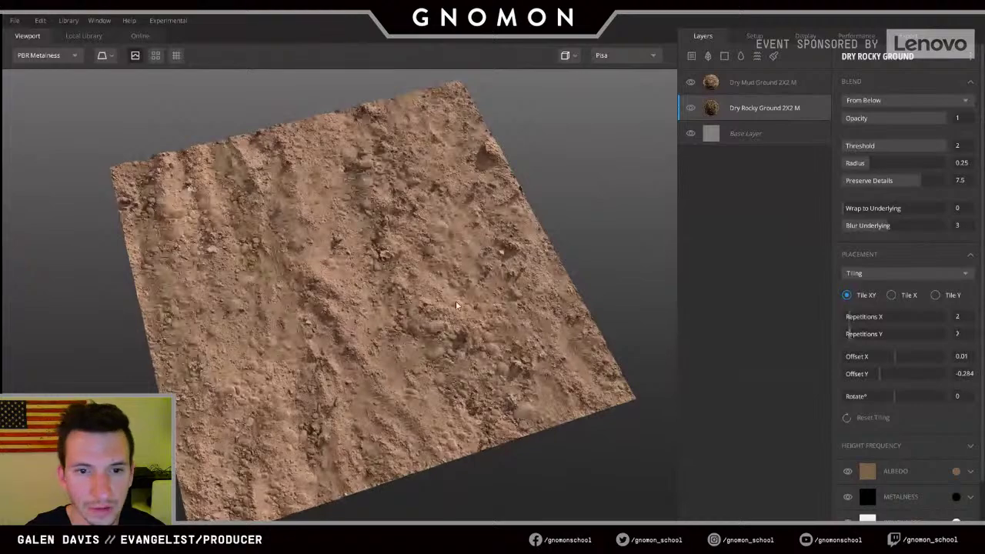
- Set the Dry Rocky Ground placement to 1 repetition in both X and Y, with Offset X at 0.065
scroll(374, 280, "down", 2)
scroll(374, 280, "up", 5)
left_click_drag(394, 271, 701, 241)
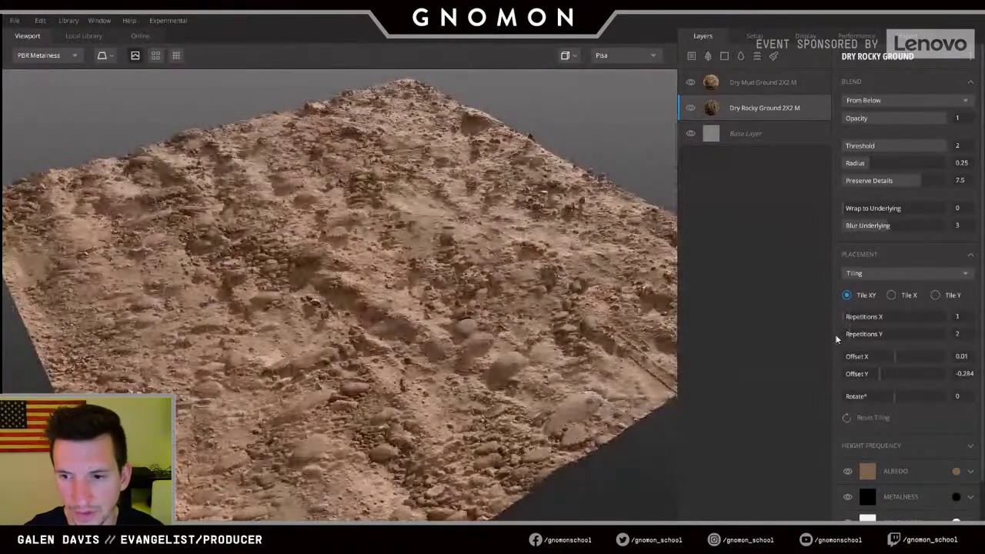
left_click_drag(856, 338, 837, 336)
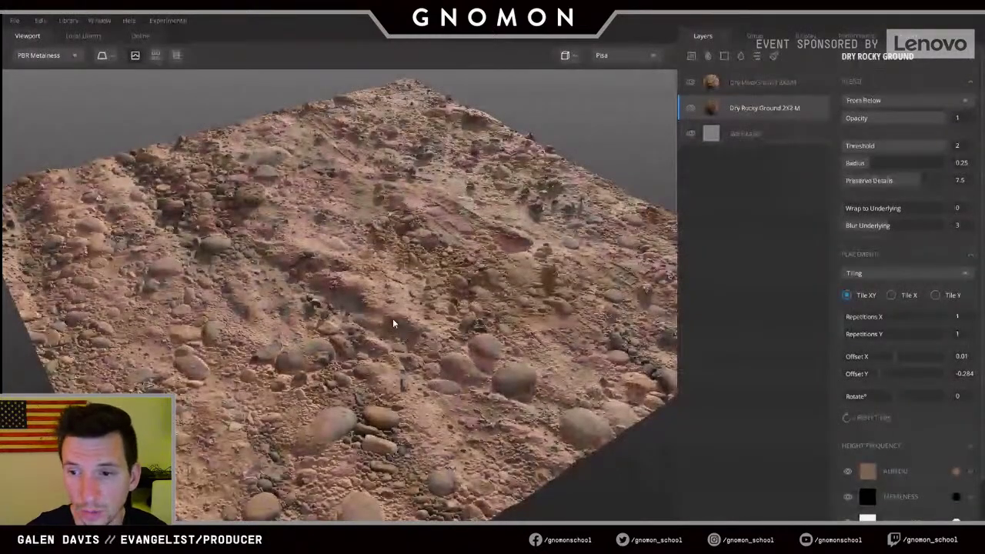
scroll(393, 319, "down", 3)
left_click_drag(888, 358, 898, 362)
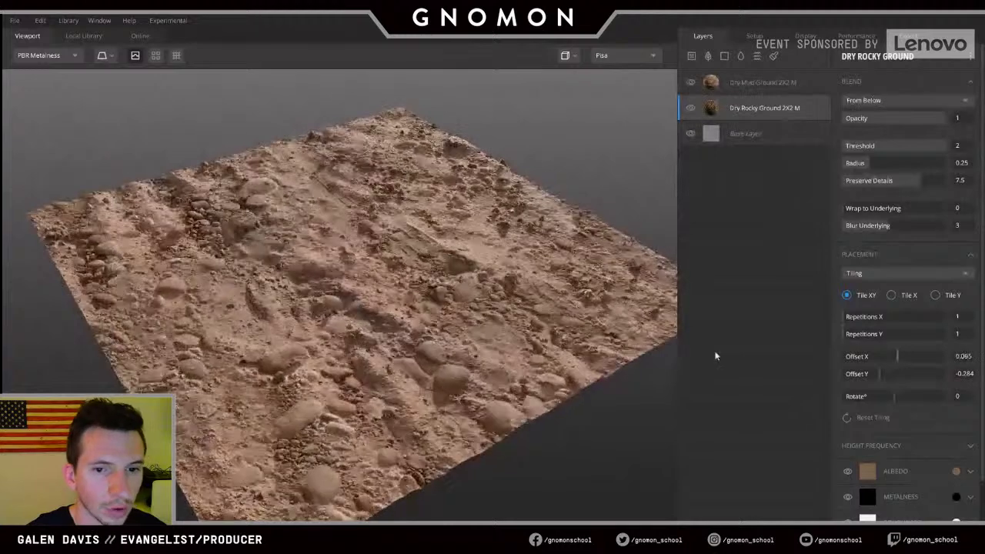
left_click_drag(431, 331, 374, 300)
scroll(378, 291, "down", 2)
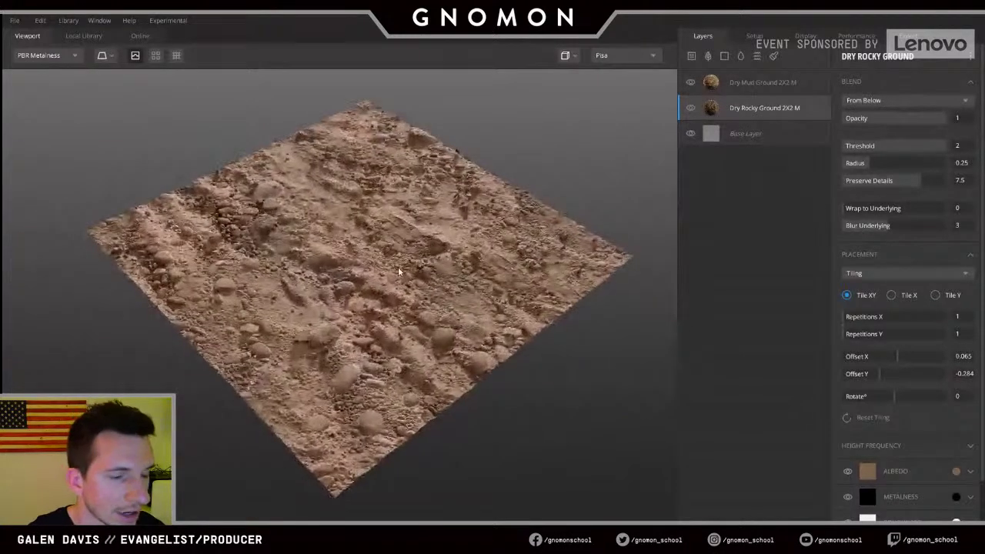
scroll(895, 425, "down", 2)
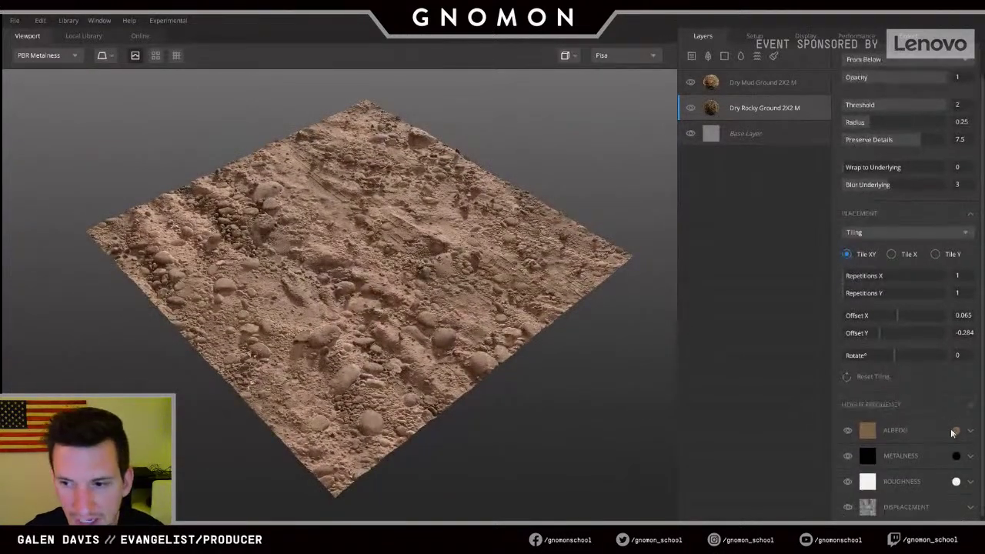
- Try several albedo colors on the Dry Rocky Ground layer, including ones sampled from the screen, and discard the change
left_click(955, 432)
mouse_move(429, 317)
left_mouse_down()
mouse_move(371, 278)
mouse_move(420, 255)
mouse_move(395, 321)
mouse_move(393, 271)
mouse_move(378, 314)
mouse_move(379, 288)
mouse_move(371, 288)
mouse_move(380, 282)
mouse_move(387, 295)
mouse_move(402, 277)
mouse_move(398, 293)
left_mouse_up()
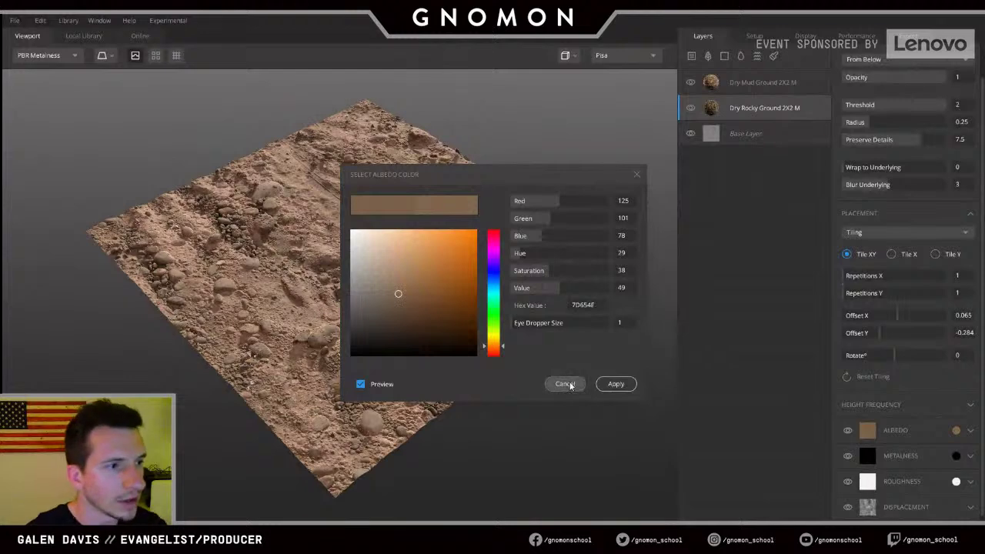
left_click(403, 301)
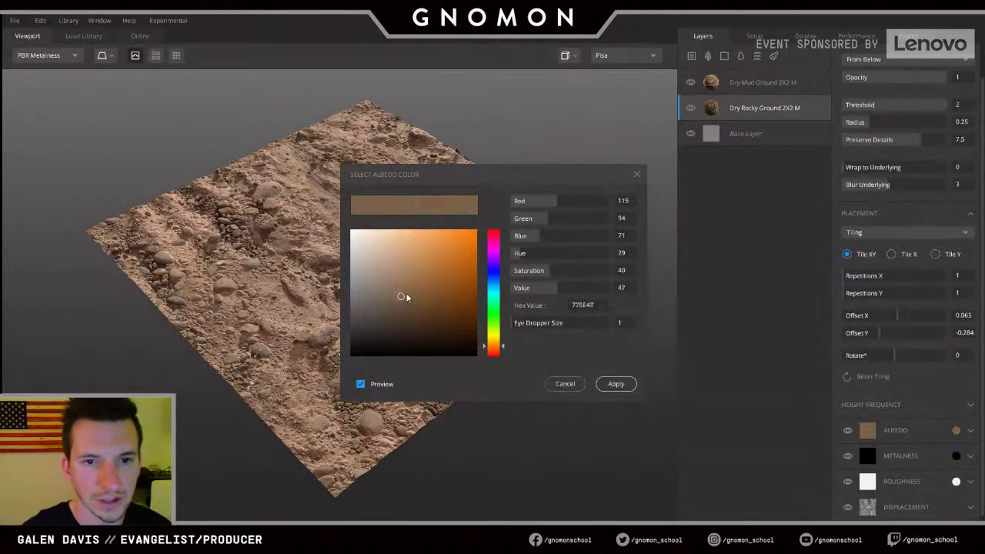
middle_click_drag(304, 281, 254, 304)
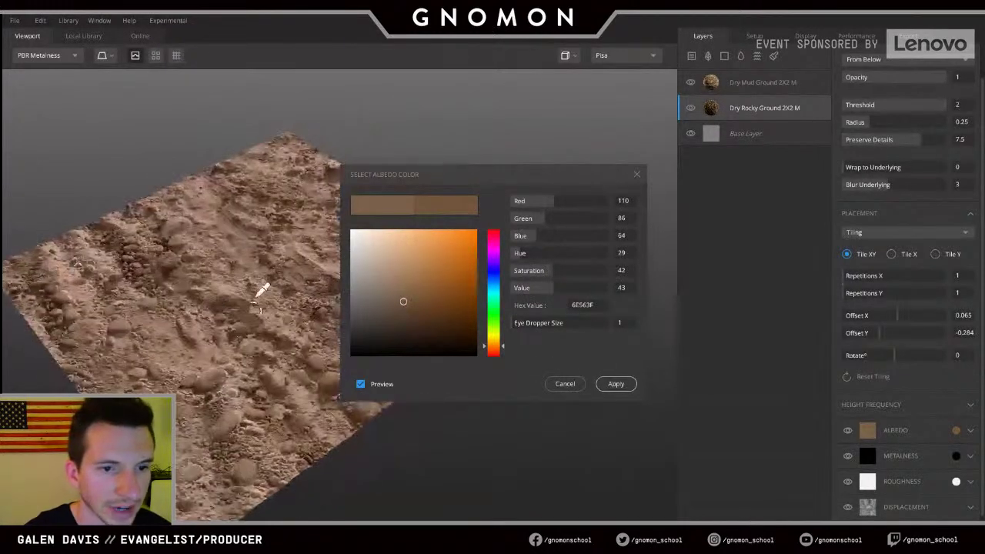
left_click(241, 260)
left_click(173, 365)
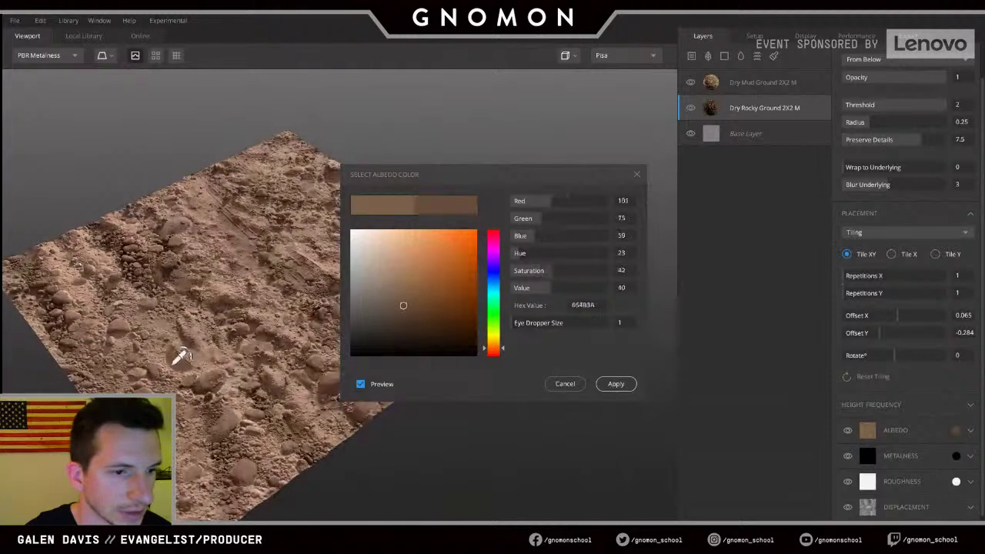
left_click(197, 279)
left_click(212, 296)
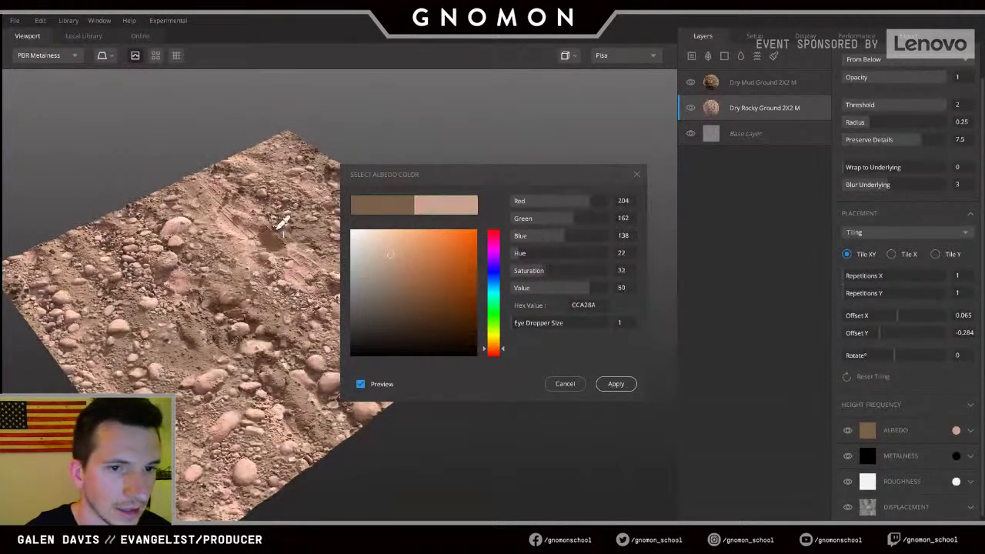
left_click(209, 49)
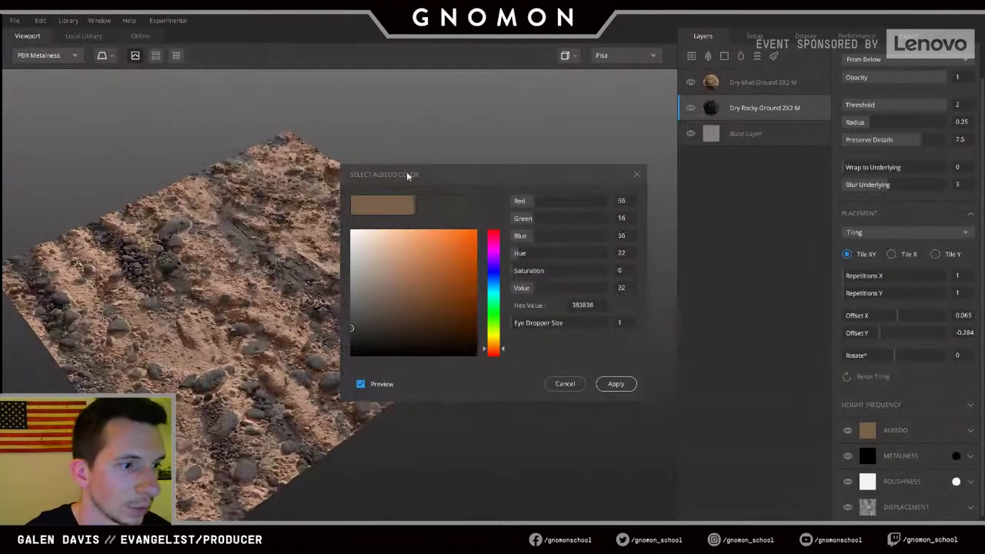
left_click(570, 387)
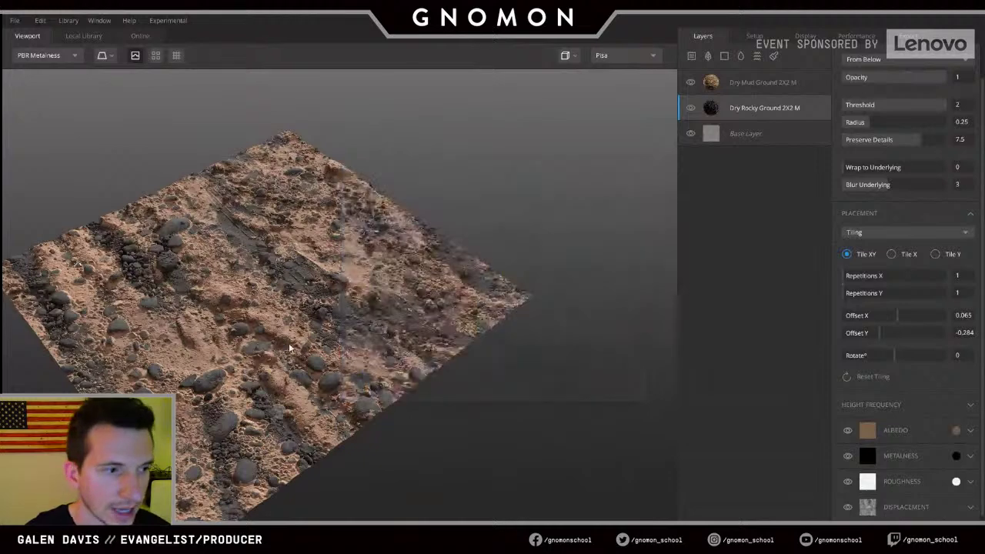
- Try a mid-grey roughness color of 6A6A6A on the Dry Rocky Ground layer, inspect its shine, and discard the change
left_click_drag(288, 343, 402, 324)
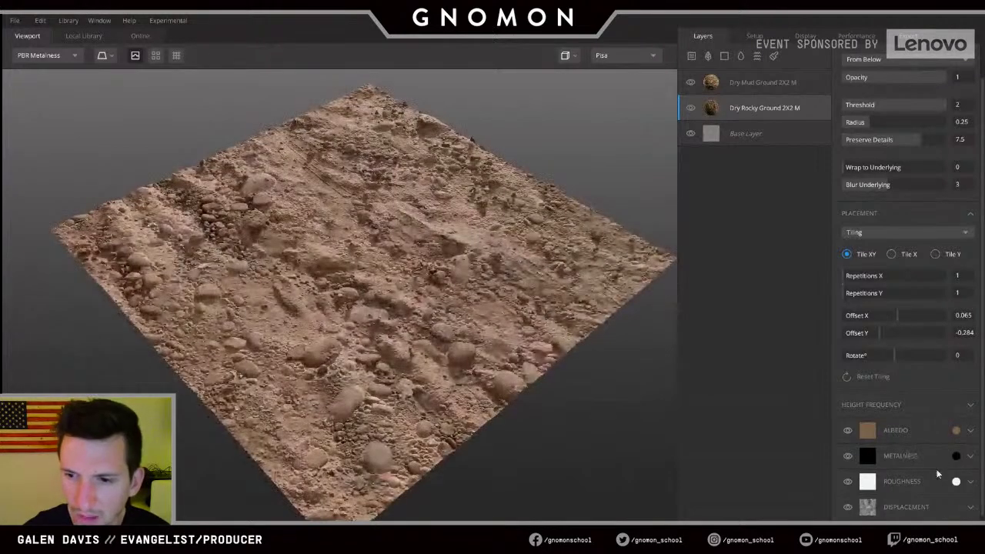
scroll(932, 478, "down", 1)
left_click(906, 458)
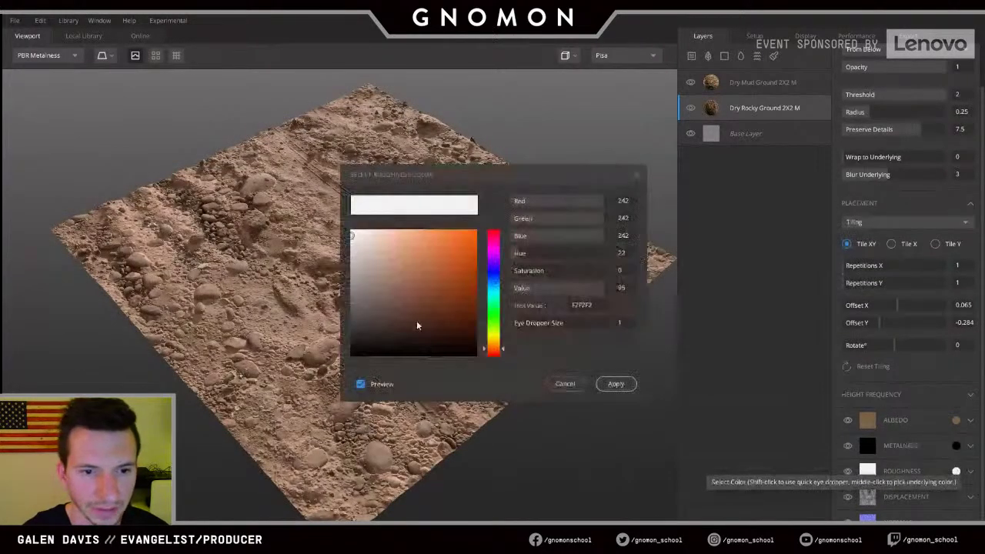
scroll(140, 299, "up", 3)
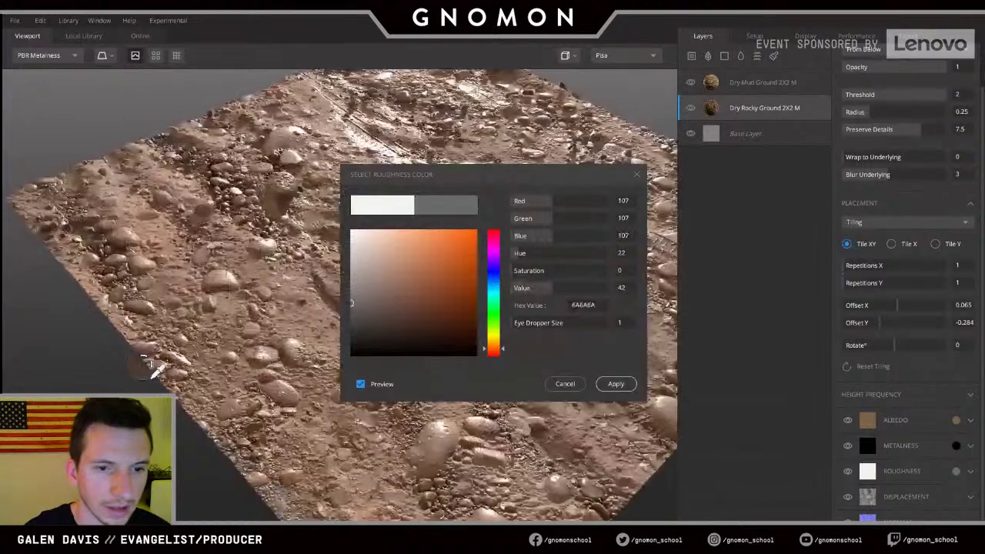
middle_click_drag(151, 377, 9, 286)
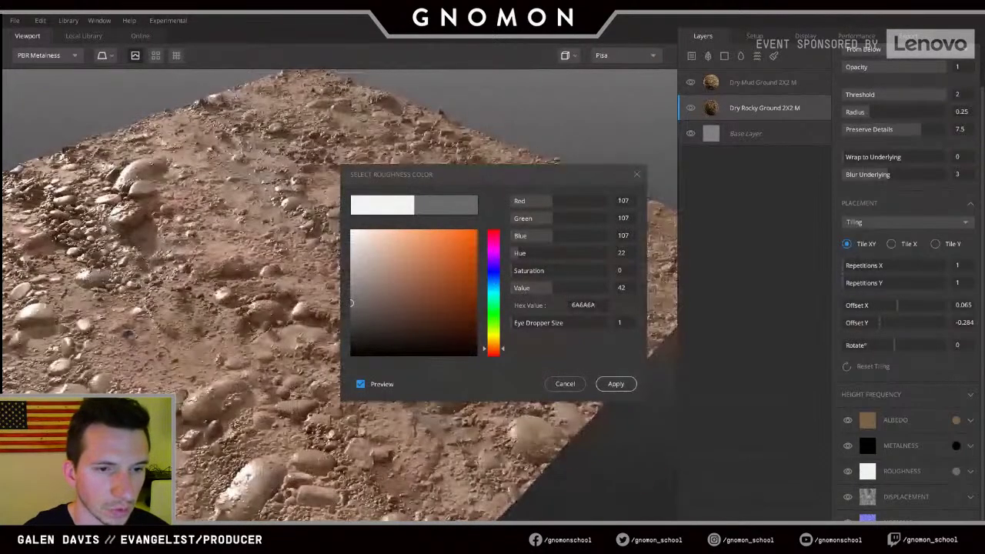
right_click_drag(9, 287, 199, 266, "shift")
scroll(208, 259, "down", 3)
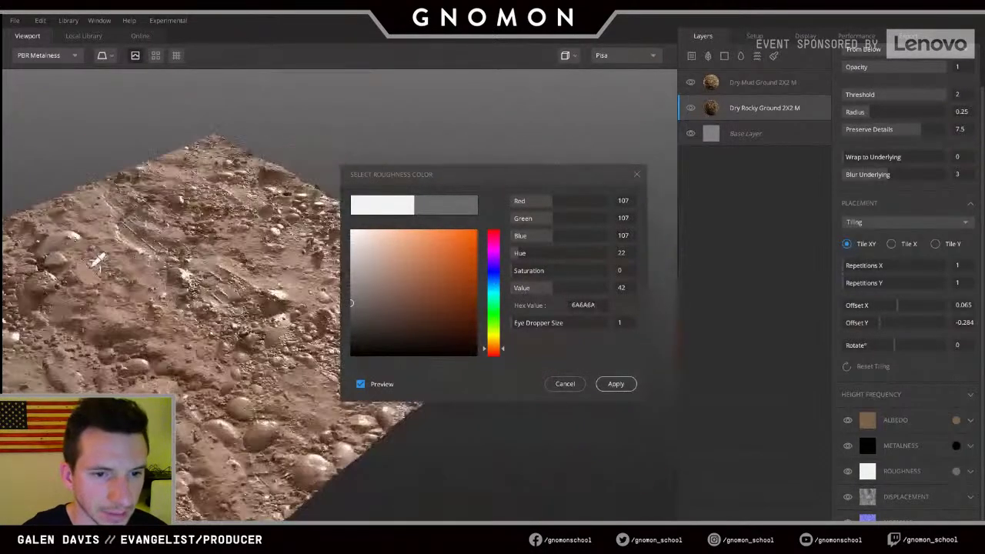
mouse_move(386, 303)
left_mouse_down()
mouse_move(314, 260)
mouse_move(316, 271)
left_mouse_up()
left_click(565, 384)
scroll(392, 275, "down", 4)
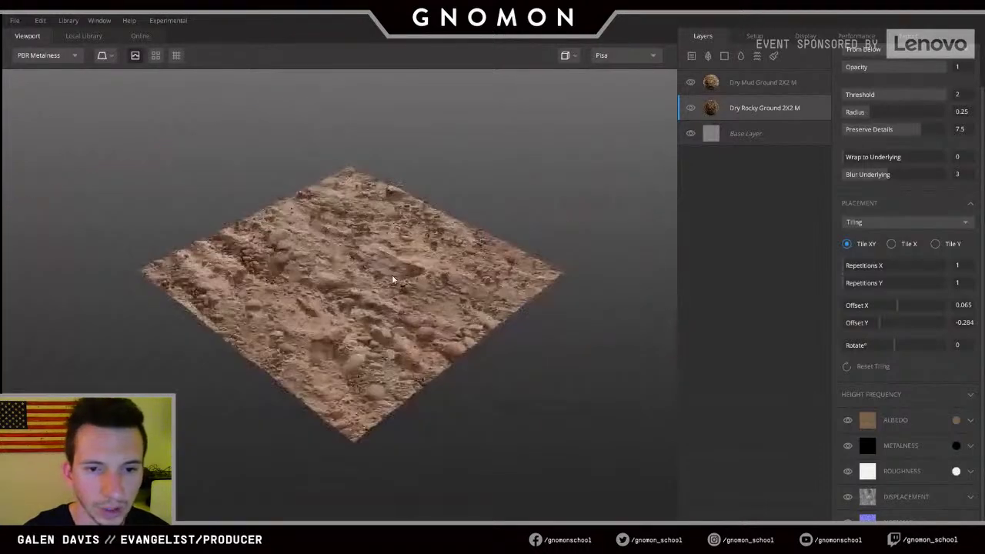
- Display only the albedo channel and examine how the rock and mud colors blend across the surface
scroll(391, 275, "up", 2)
key("c")
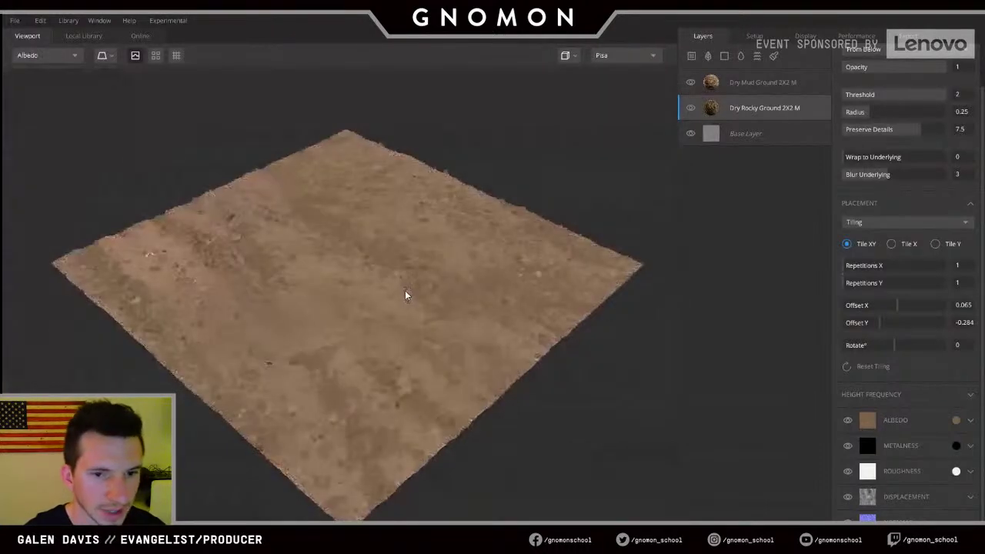
left_click_drag(405, 306, 341, 370)
scroll(399, 303, "up", 5)
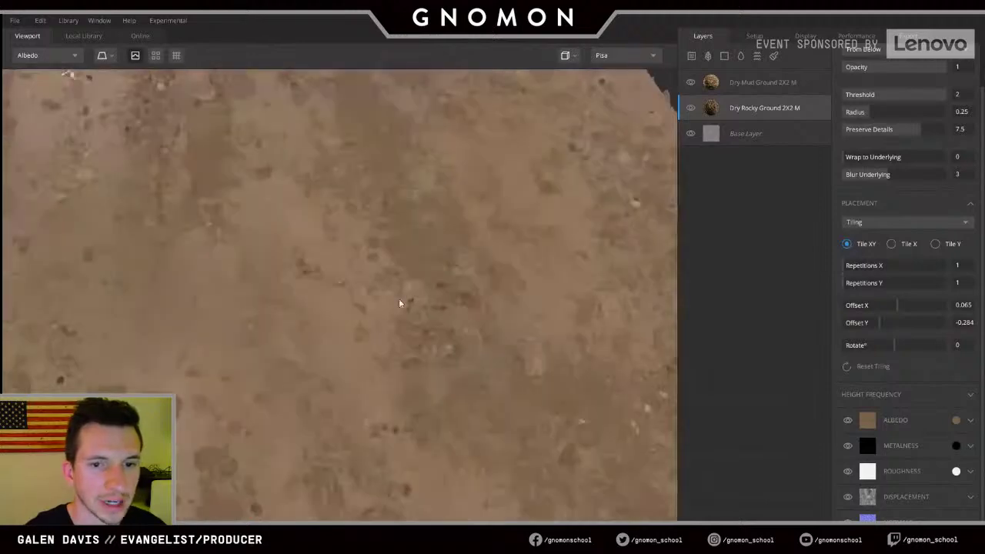
scroll(399, 304, "down", 5)
scroll(284, 275, "up", 2)
left_click_drag(286, 276, 253, 258)
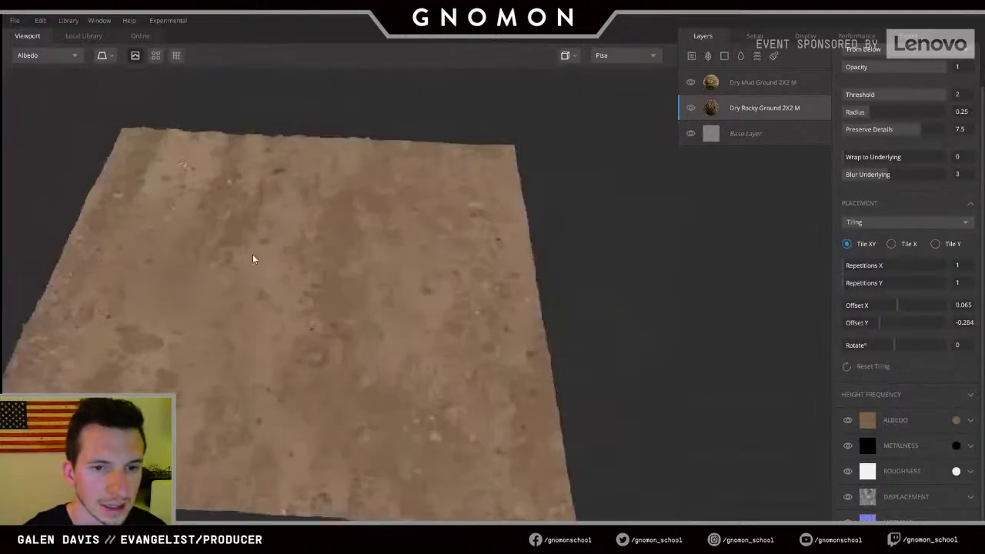
scroll(262, 277, "up", 2)
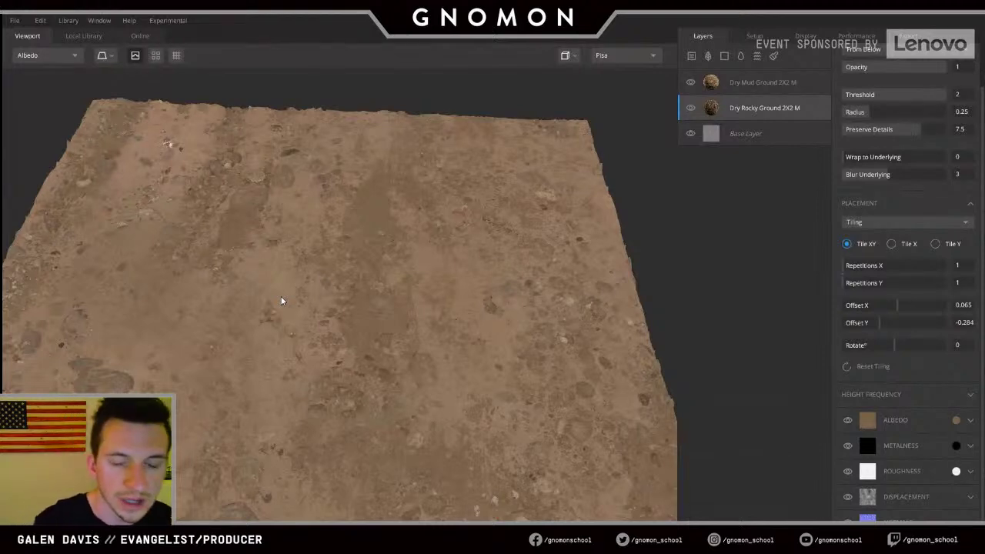
- Try a neutral grey and a dark brown albedo color on the Dry Rocky Ground layer, and undo the brown tint
left_click(957, 422)
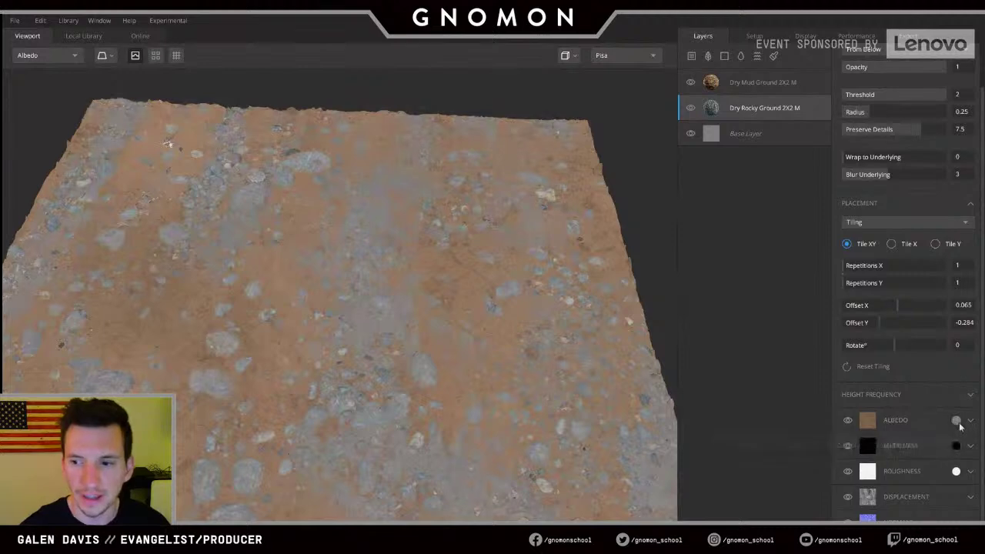
left_click(956, 421)
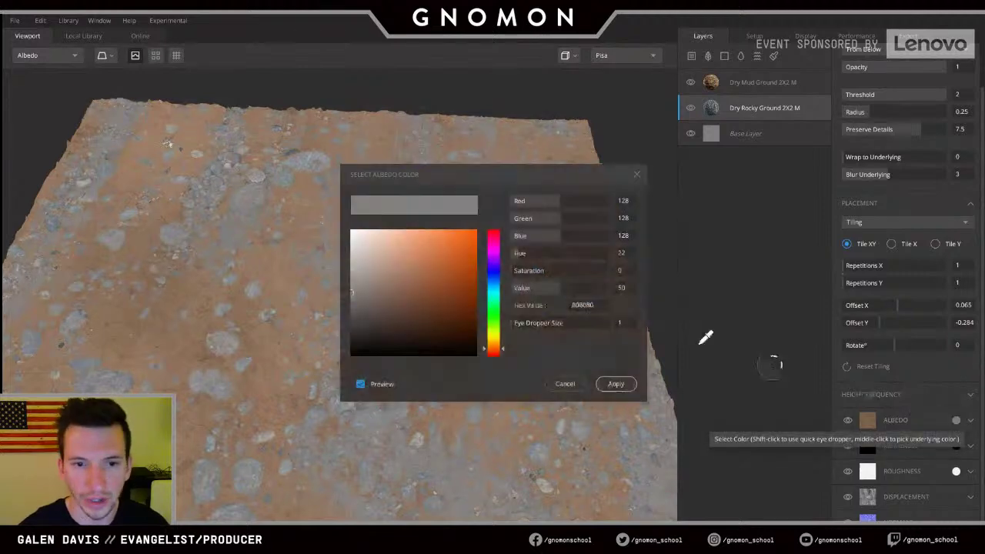
left_click(358, 264)
left_click_drag(356, 269, 415, 327)
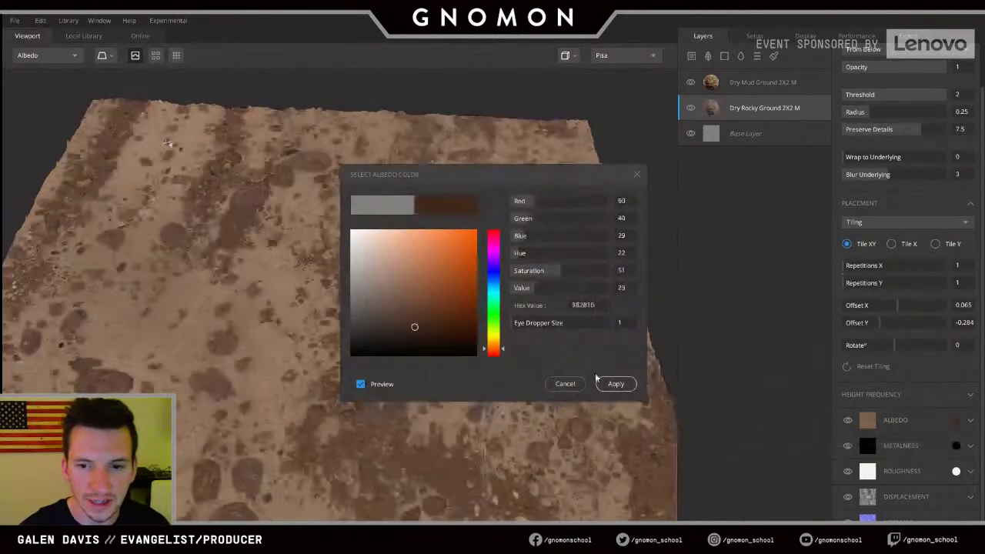
left_click(614, 383)
key("ctrl+z")
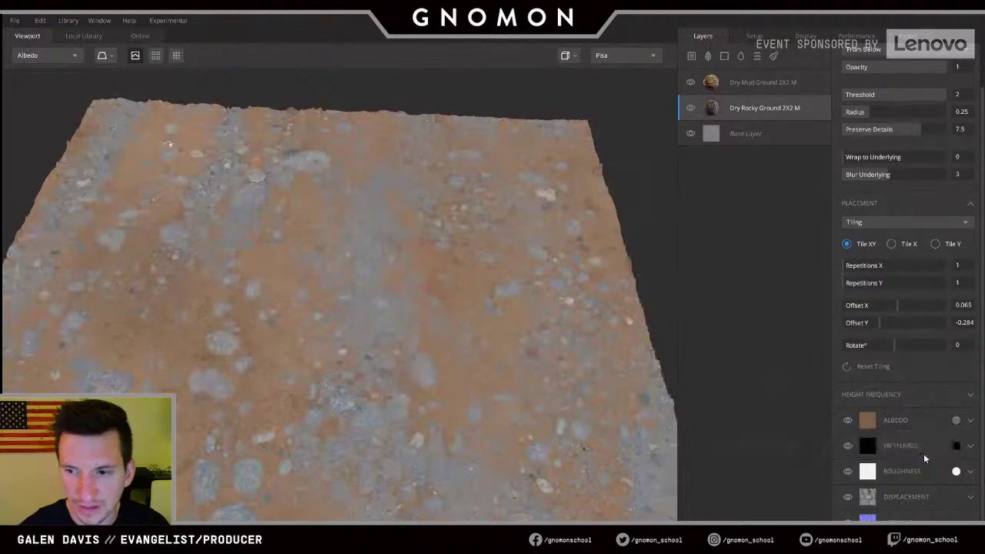
key("ctrl+z")
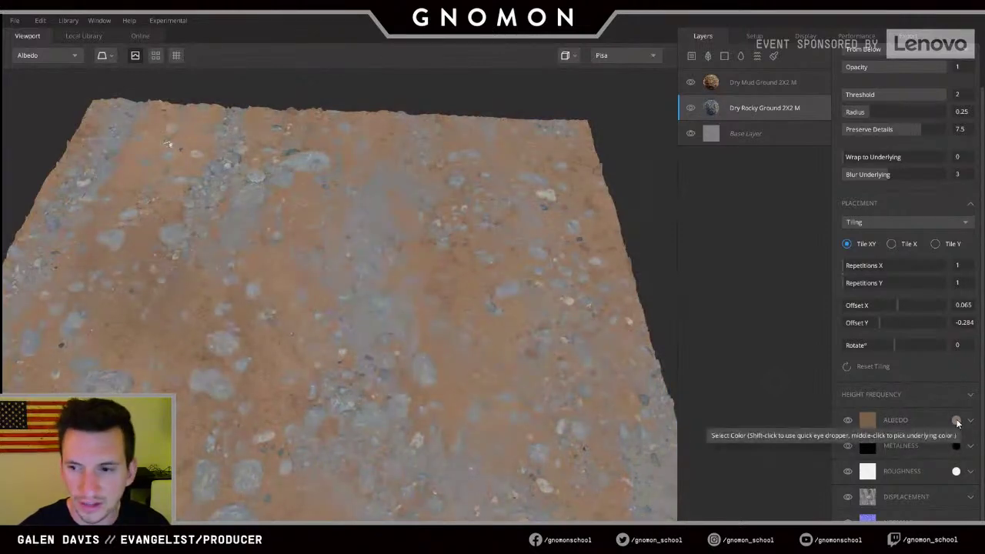
- Set the Dry Rocky Ground albedo color to RGB 139, 108, 90 and check it in the PBR Metalness view
left_click(956, 421)
left_click_drag(418, 306, 399, 287)
middle_click_drag(310, 292, 270, 290)
scroll(193, 207, "down", 3)
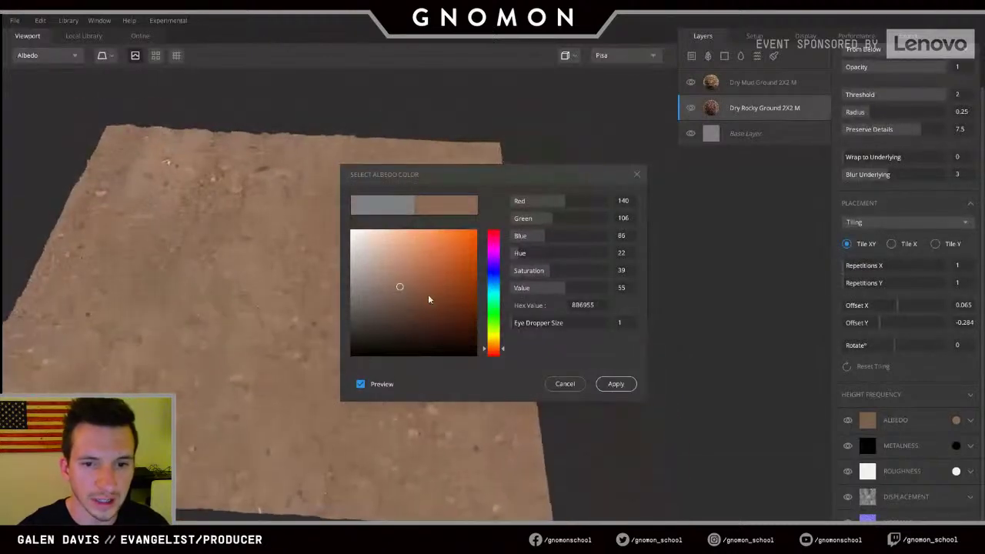
left_click_drag(398, 289, 395, 289)
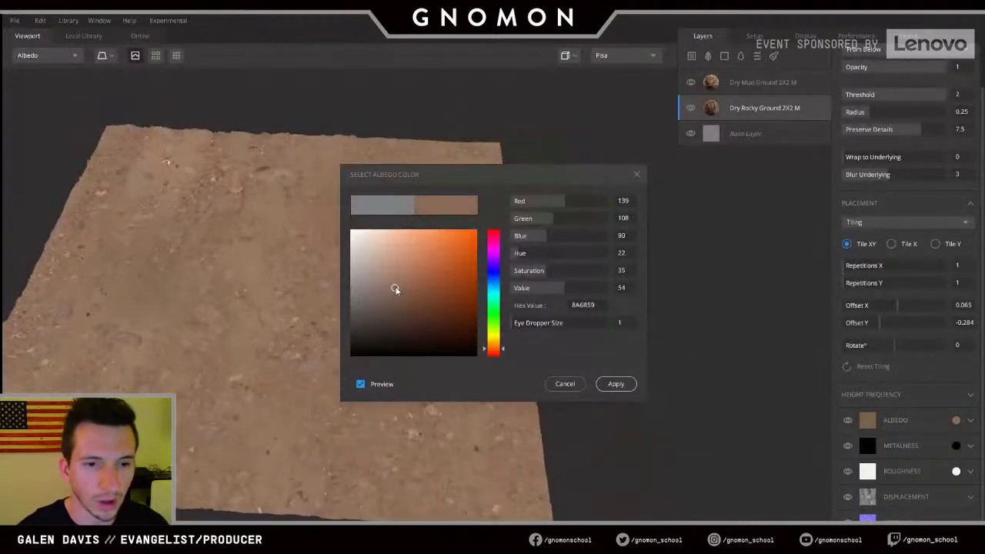
left_click(602, 386)
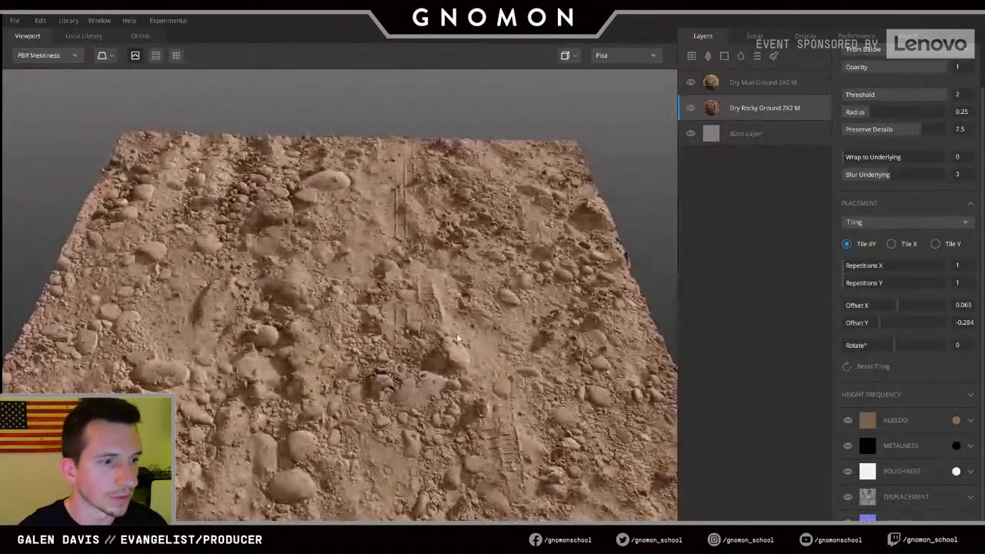
left_click_drag(457, 333, 416, 261)
scroll(234, 368, "down", 3)
scroll(409, 278, "up", 3)
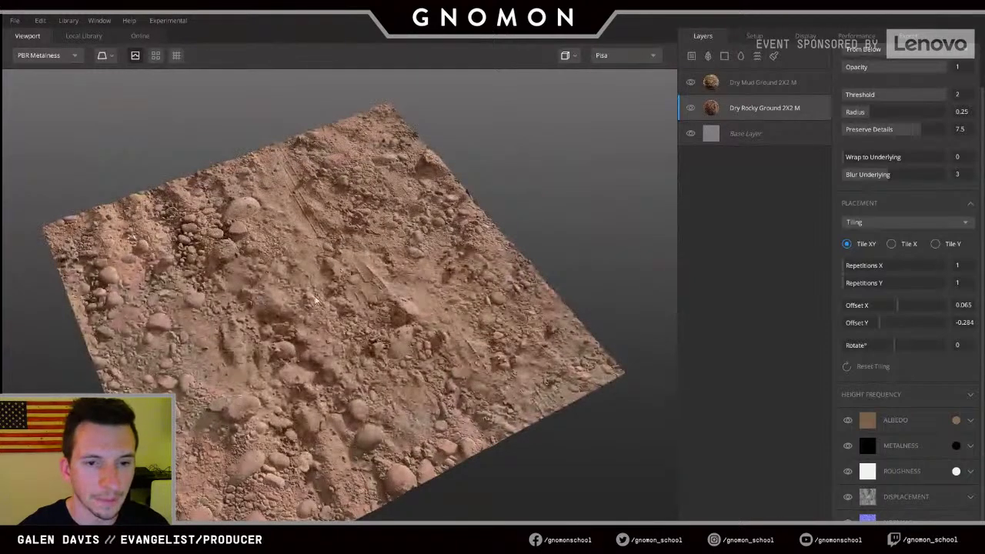
left_click_drag(262, 301, 280, 271)
- Try a height low frequency of 1.915 and high frequency of 1.572 on the Dry Rocky Ground layer, and reset both to 1
left_click(749, 83)
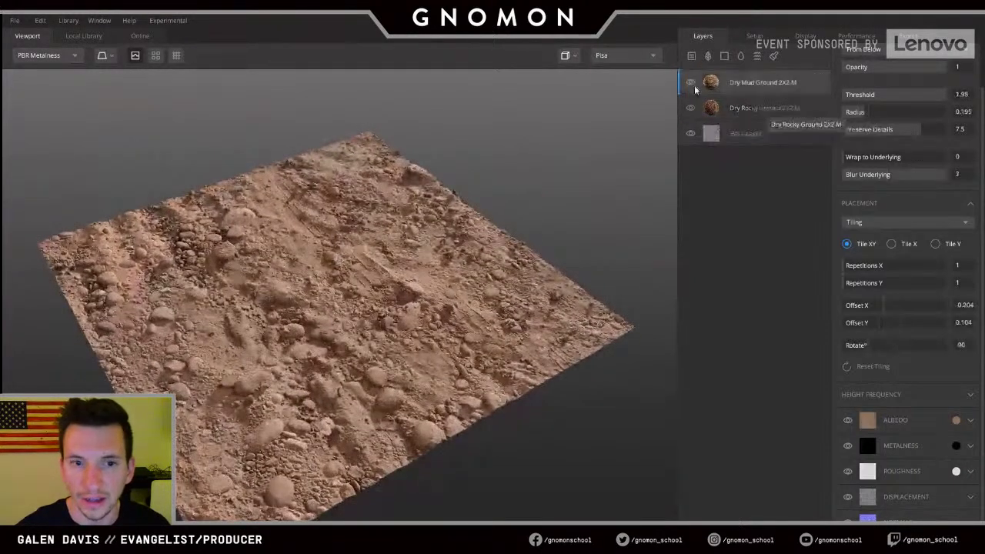
scroll(370, 288, "up", 3)
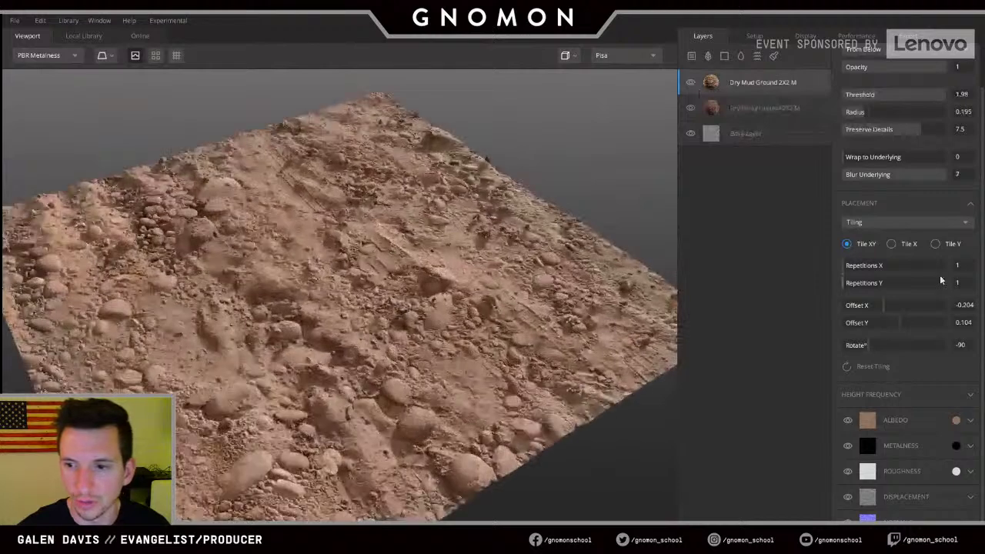
left_click(892, 395)
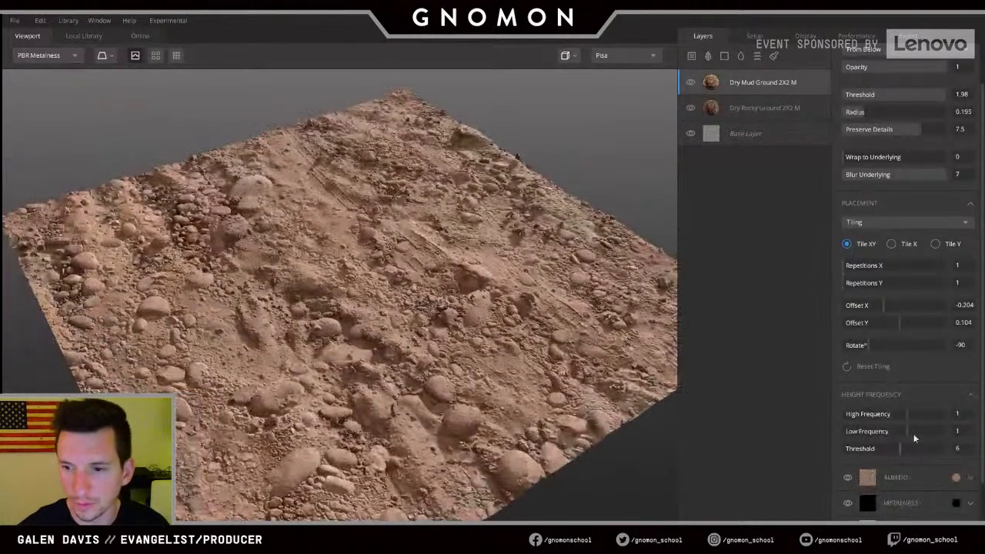
left_click(741, 101)
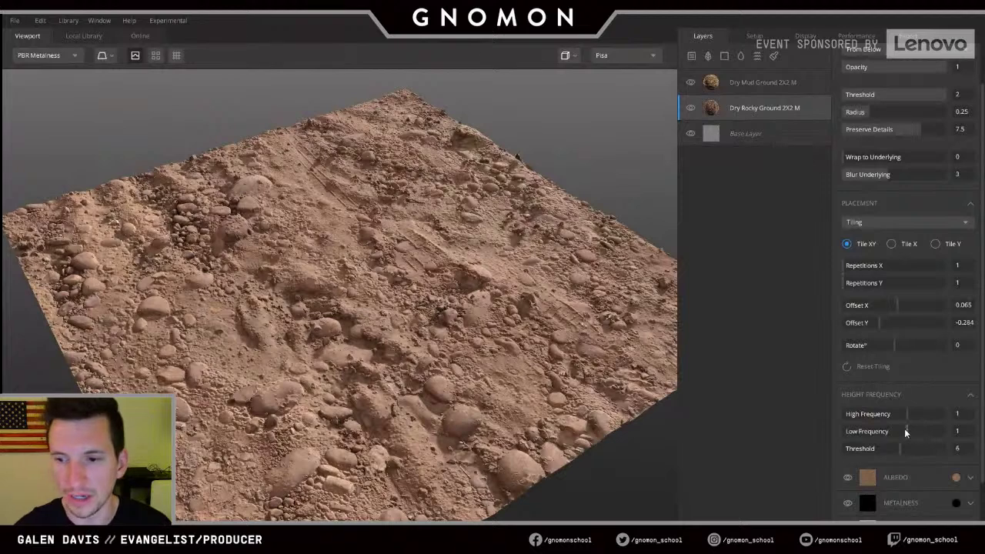
left_click_drag(905, 428, 919, 434)
left_click_drag(555, 293, 698, 380)
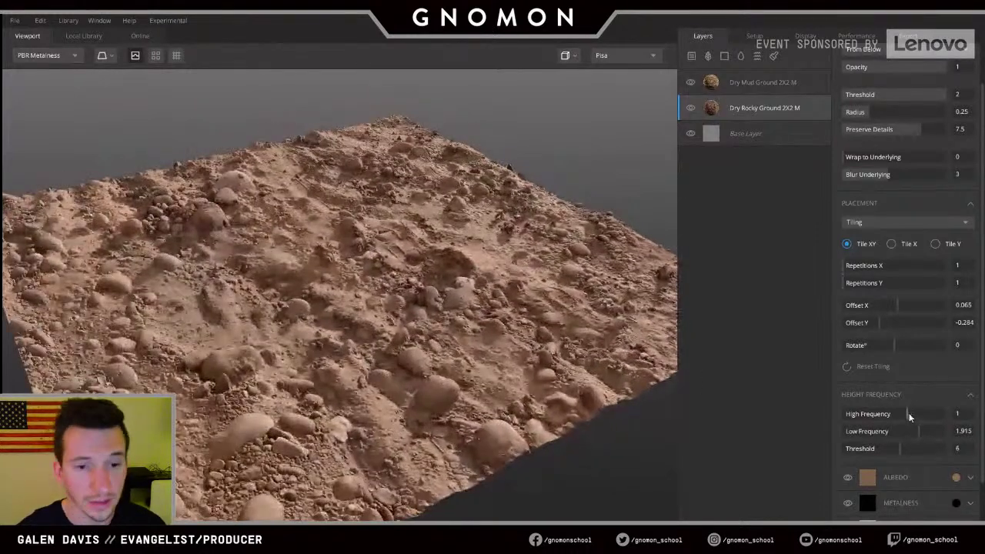
left_click_drag(908, 415, 915, 411)
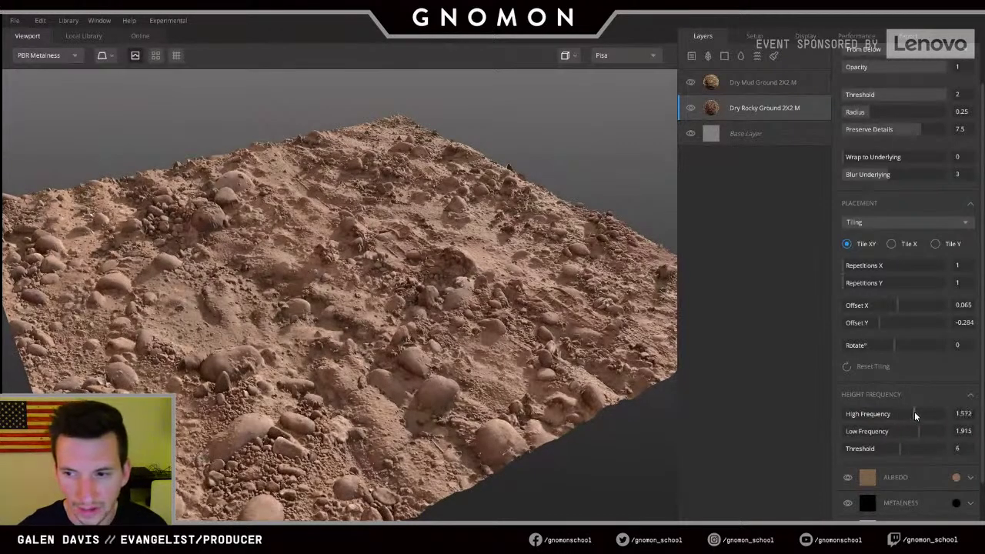
type("1")
key("Return")
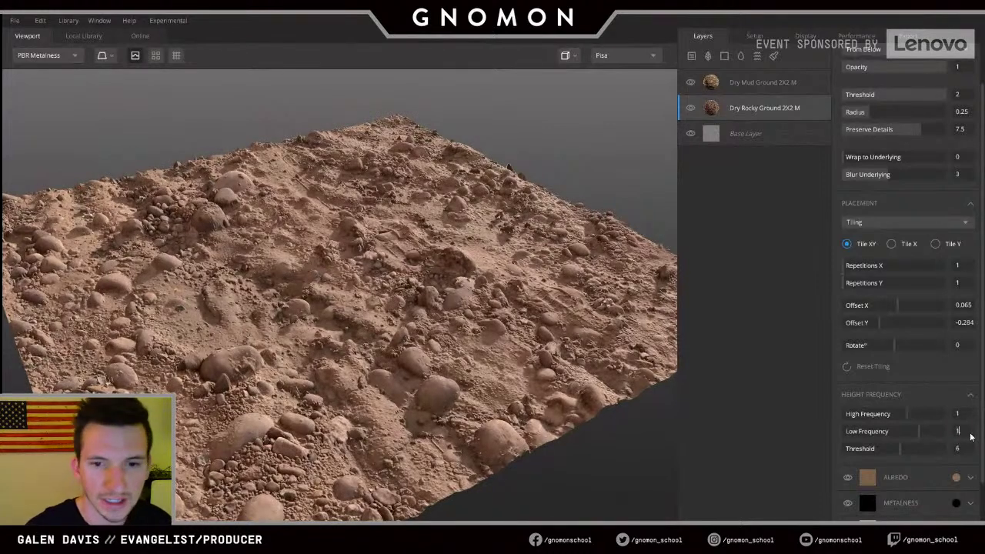
key("Return")
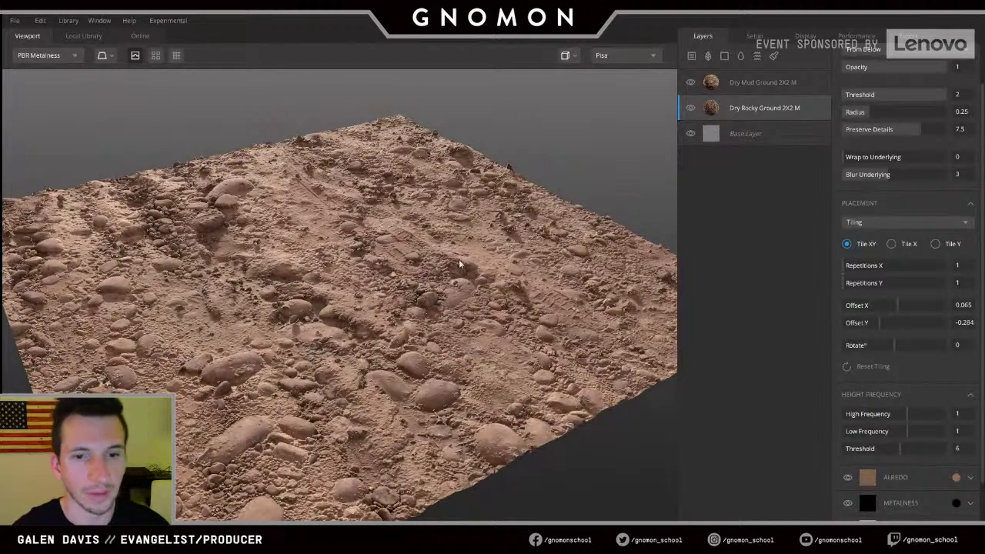
- Check the blended ground in the albedo channel, return to the PBR Metalness view, and look over the whole surface
mouse_move(457, 260)
left_mouse_down()
mouse_move(439, 277)
mouse_move(452, 278)
left_mouse_up()
key("2")
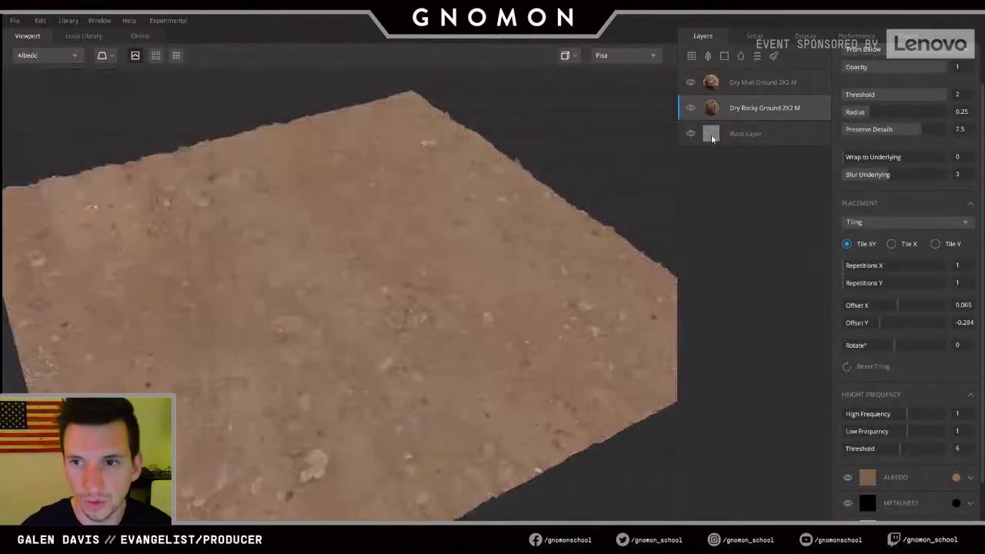
key("1")
middle_click_drag(408, 314, 469, 297)
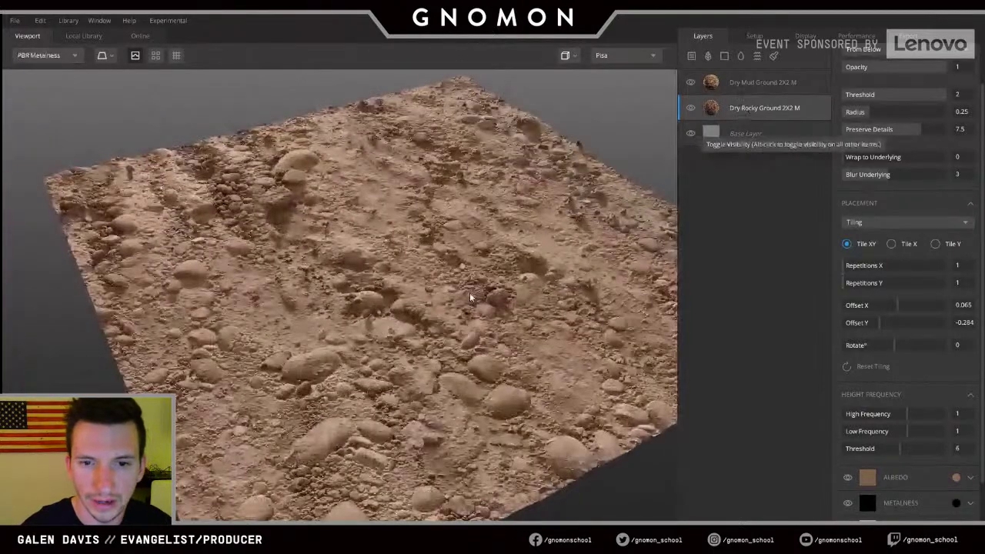
scroll(431, 278, "down", 5)
- Add a solid layer clipped to the Dry Mud Ground layer, with a blend threshold of 2 and Wrap to Underlying of 1
left_click_drag(742, 81, 743, 81)
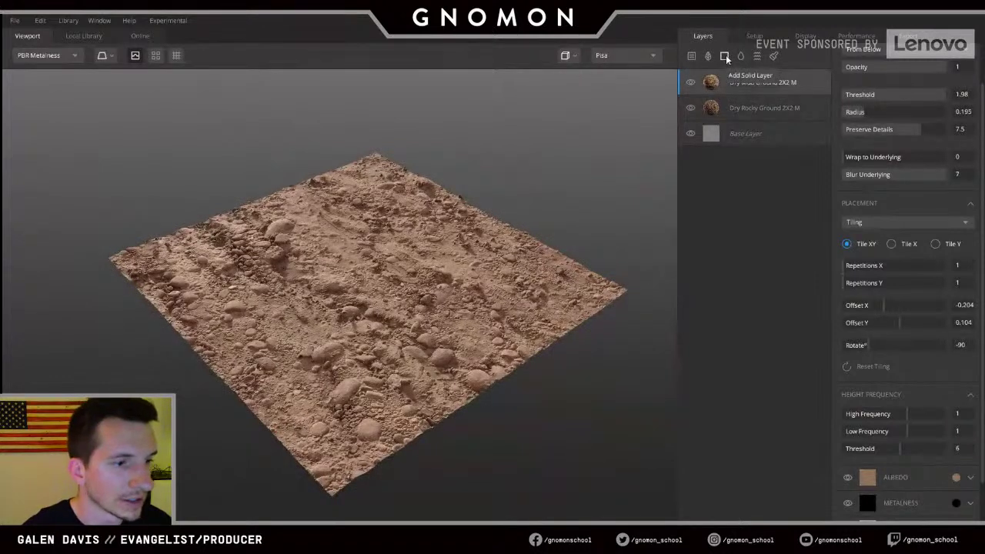
left_click(726, 55)
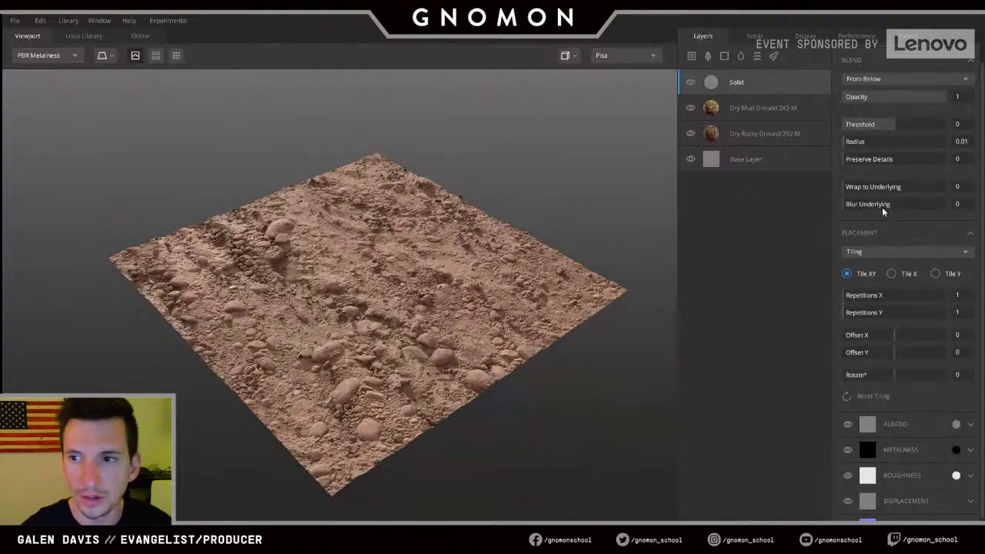
left_click_drag(951, 116, 966, 116)
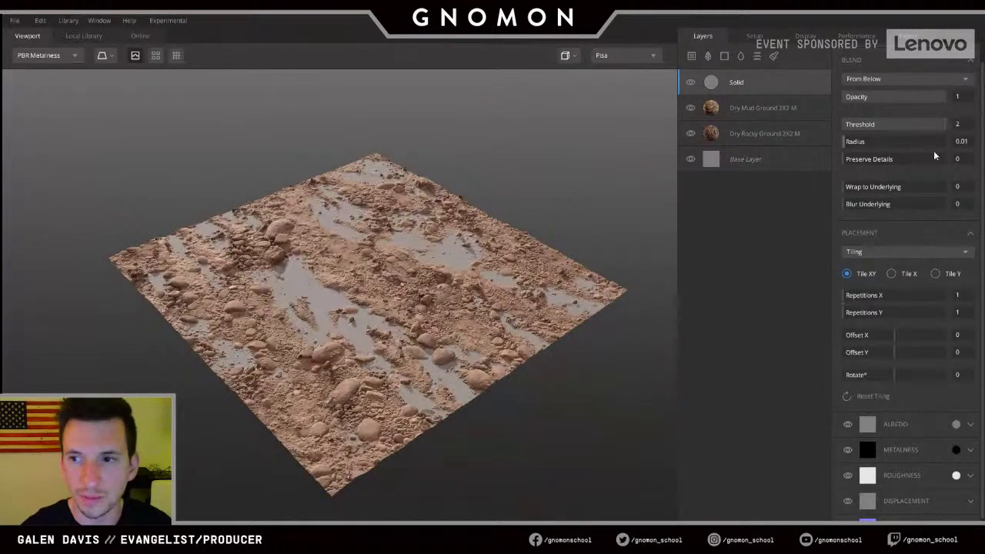
left_click(742, 88, "alt")
left_click(870, 187)
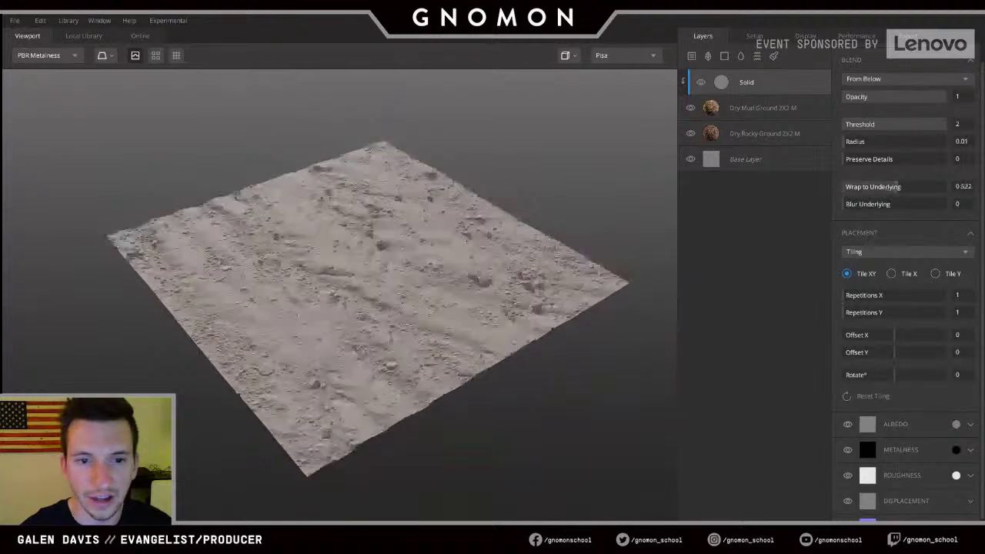
- Examine up close and from afar how the clipped solid layer covers the mud and stones
scroll(375, 339, "up", 5)
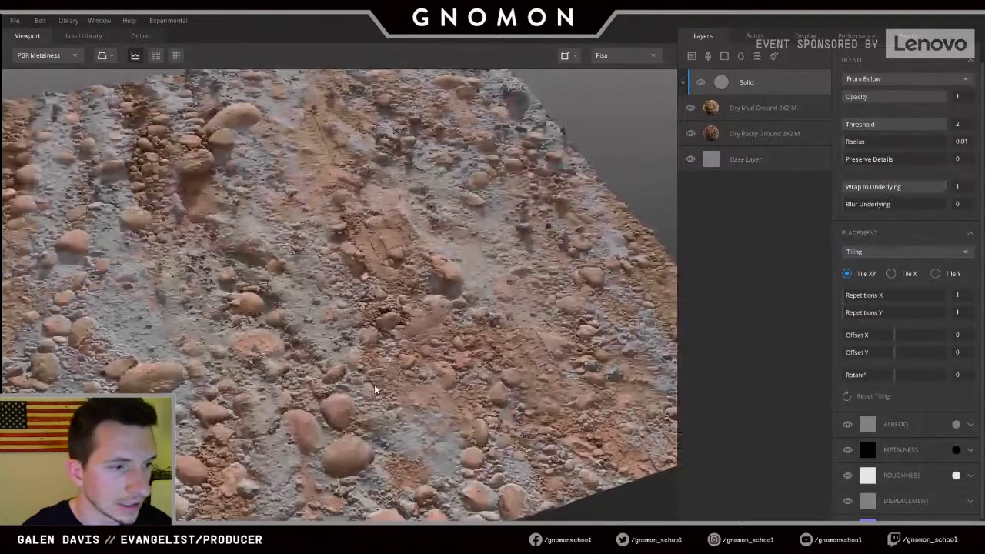
right_click_drag(374, 385, 148, 314, "shift")
scroll(148, 314, "down", 5)
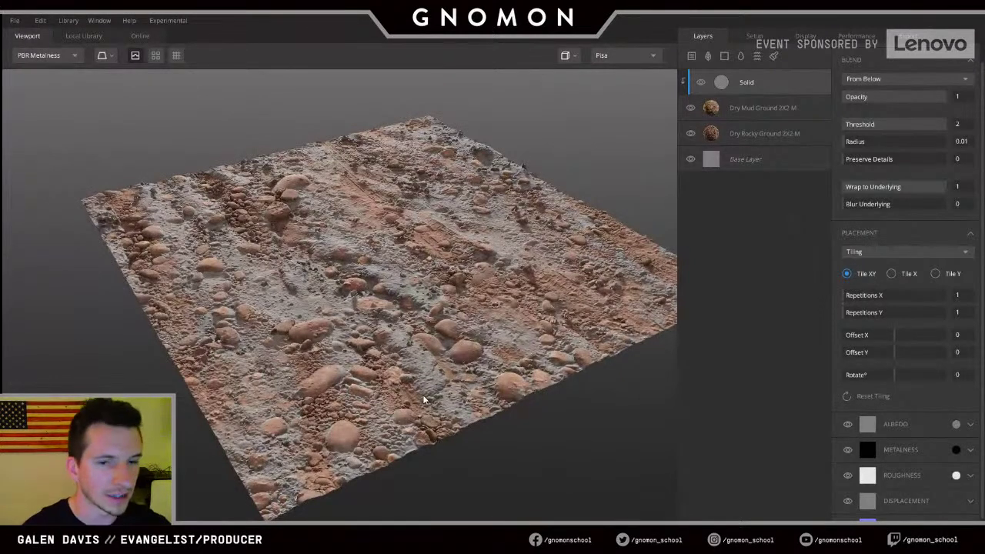
left_click_drag(413, 269, 407, 302)
key("c")
scroll(407, 302, "down", 3)
scroll(385, 258, "up", 4)
key("1")
scroll(429, 224, "down", 5)
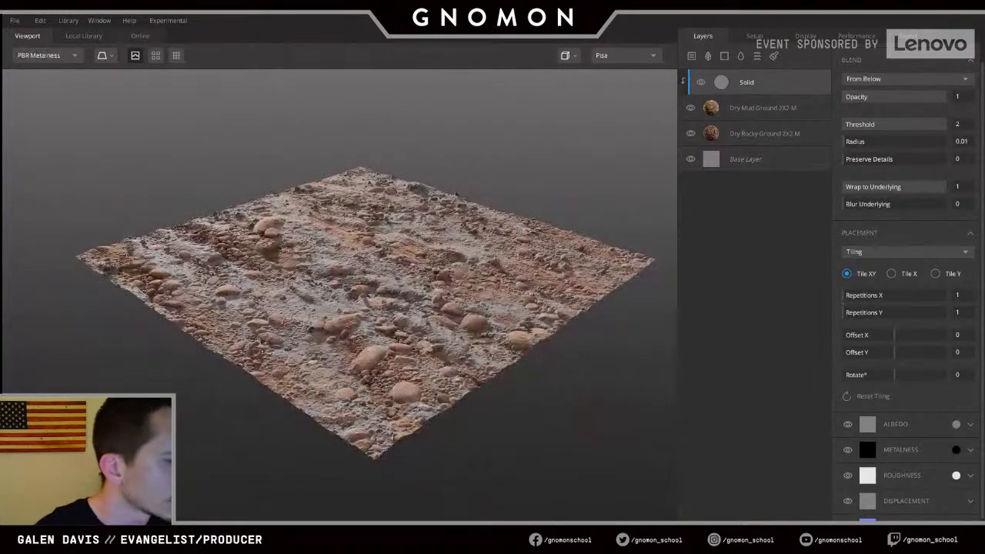
key("super")
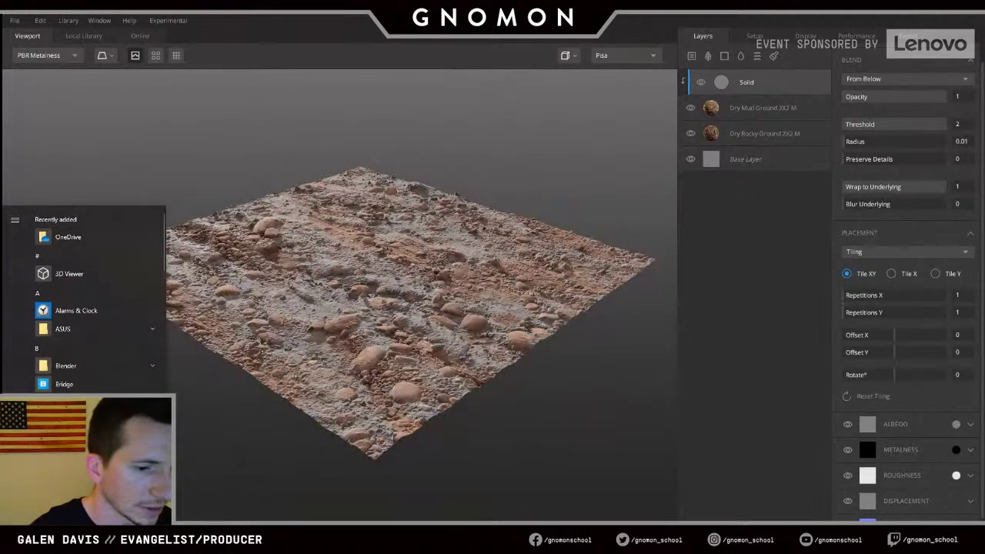
key("super")
key("super")
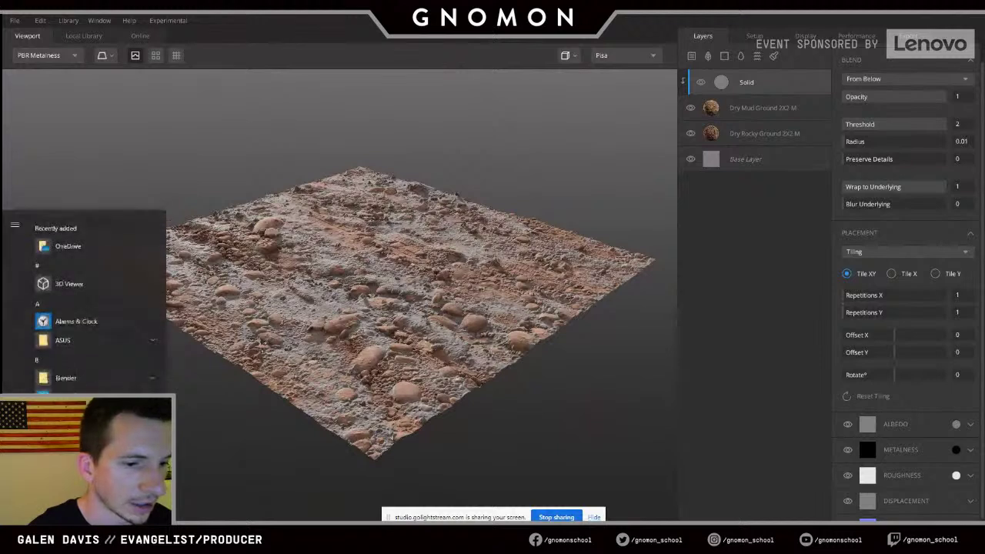
key("Escape")
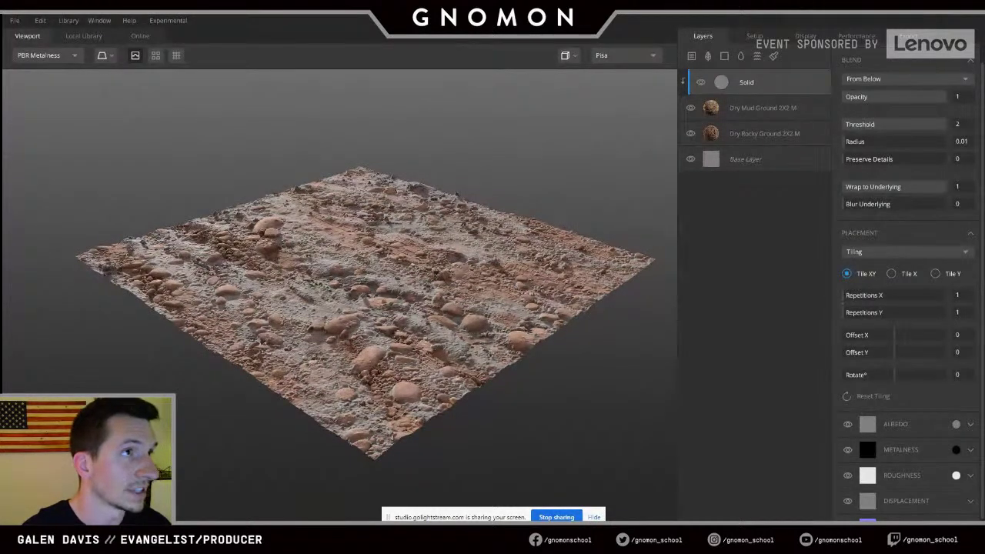
- Switch to YouTube in the browser, watch Stylized Environment Texturing in Mixer full screen at 1080p60, and return to Mixer
left_click_drag(394, 178, 394, 12)
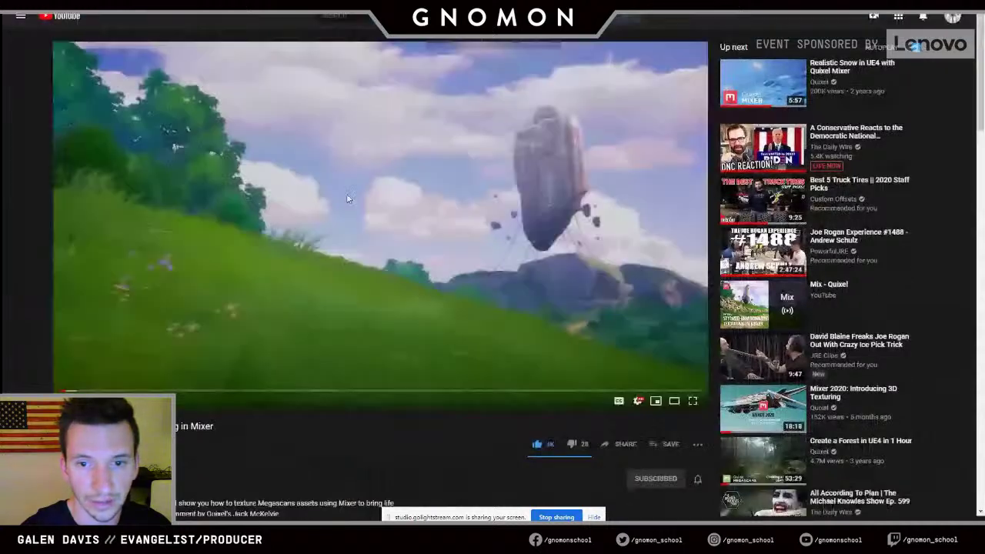
double_click(347, 199)
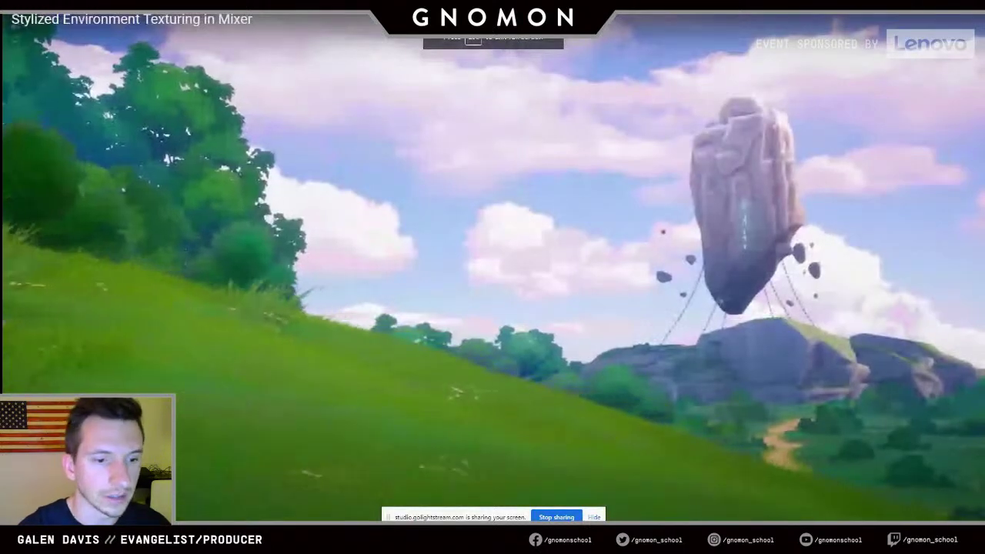
left_click(949, 519)
left_click(946, 498)
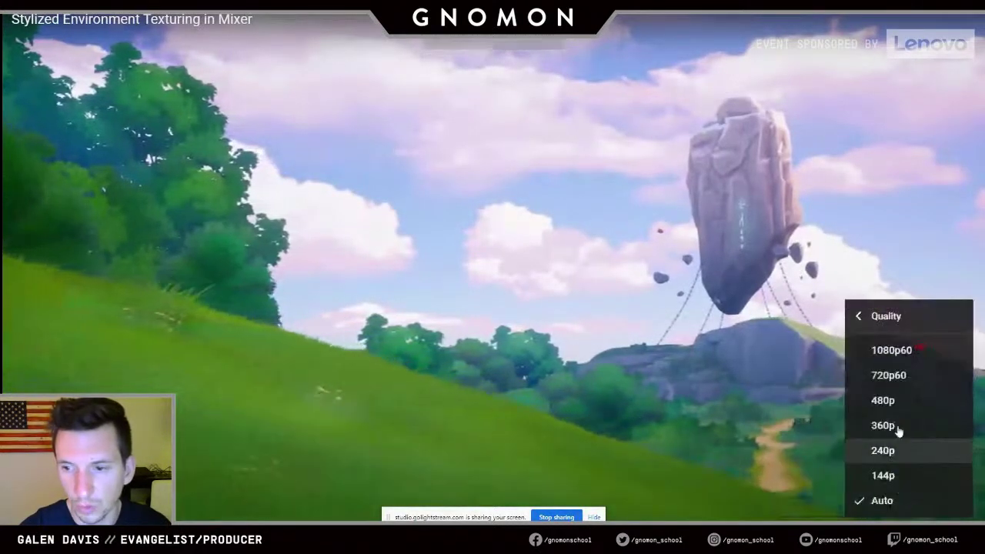
left_click(892, 350)
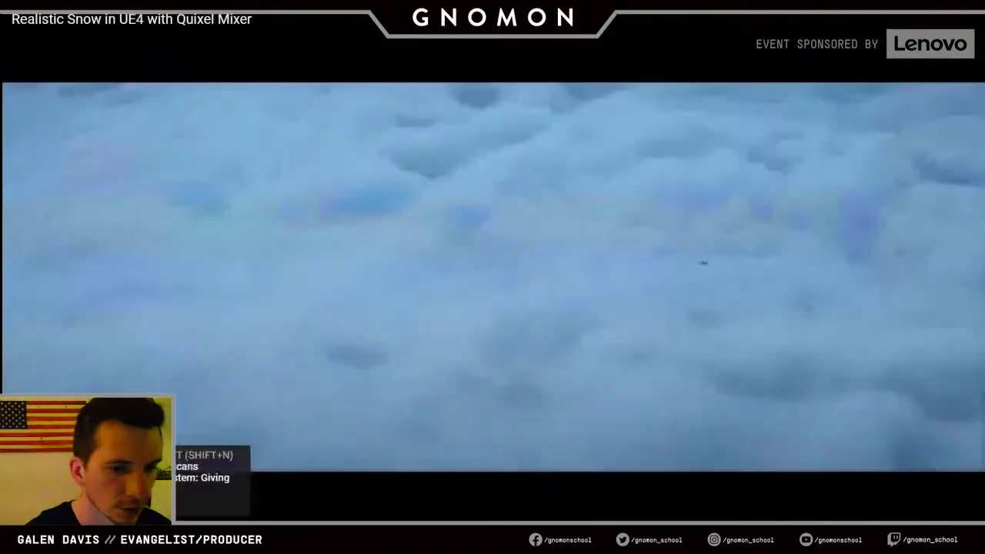
left_click(67, 532)
double_click(406, 378)
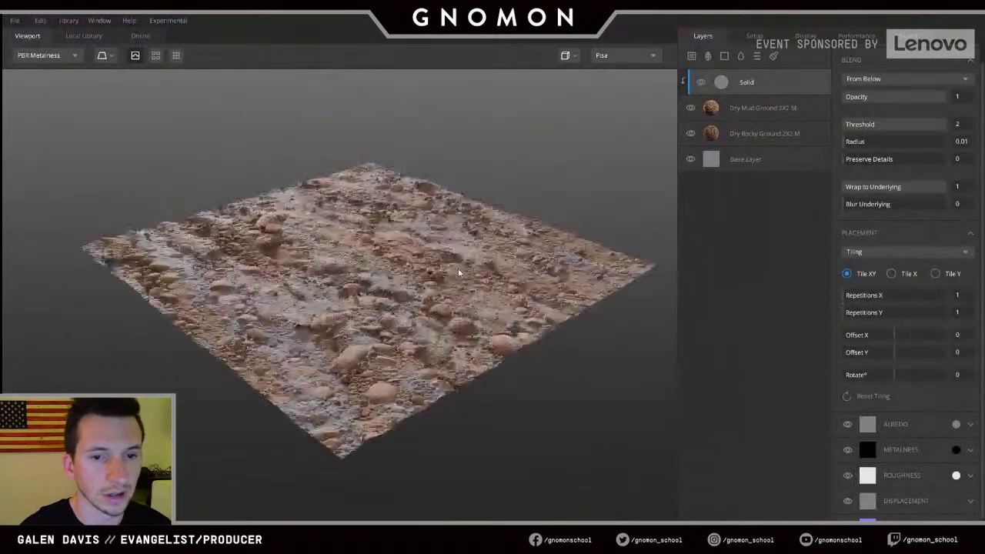
- Unclip the solid layer from the Dry Mud Ground layer and delete it
scroll(458, 268, "up", 5)
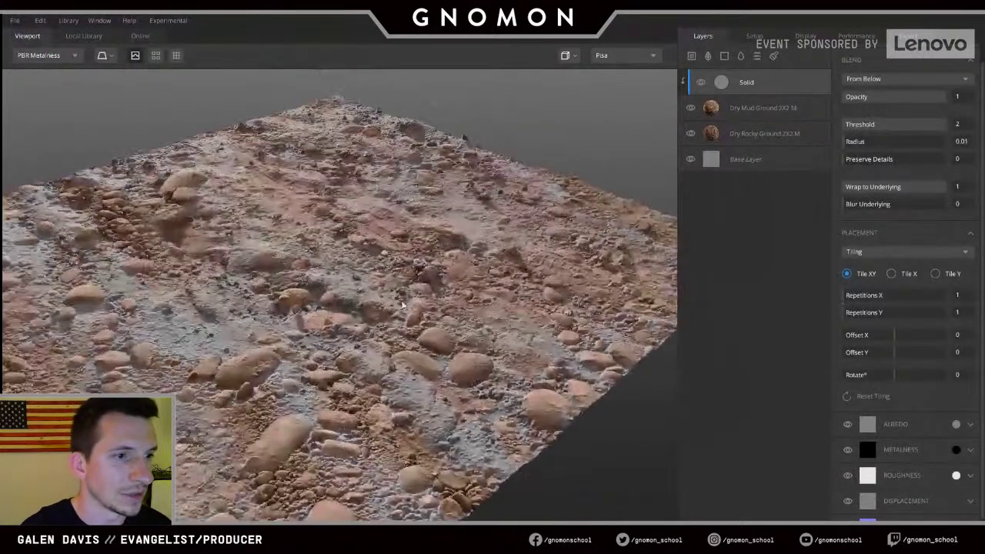
scroll(378, 224, "down", 5)
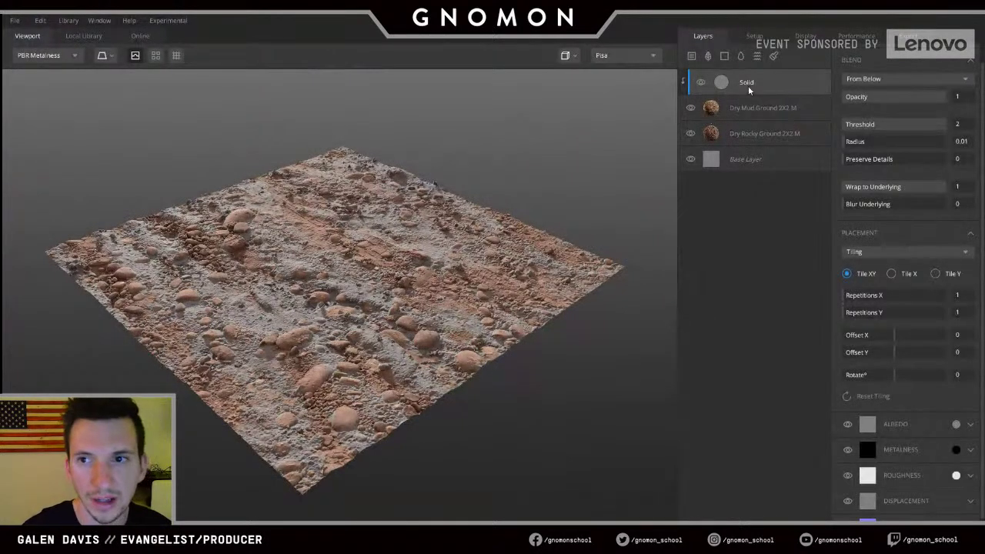
key("ctrl+alt+g")
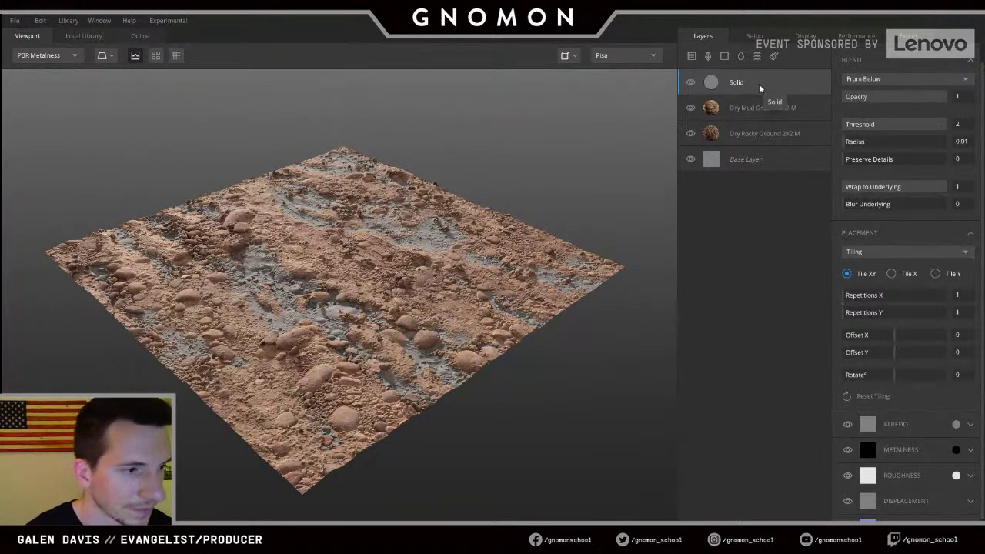
key("Delete")
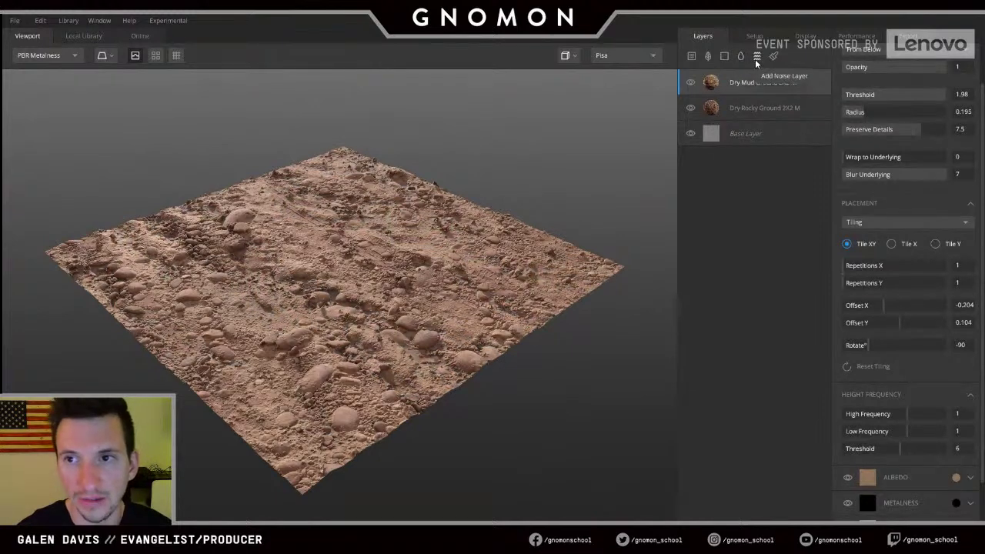
- Add a noise layer above Dry Mud Ground with an amplitude of 6.965, a frequency of 1.022 and 2 octaves
left_click(758, 60)
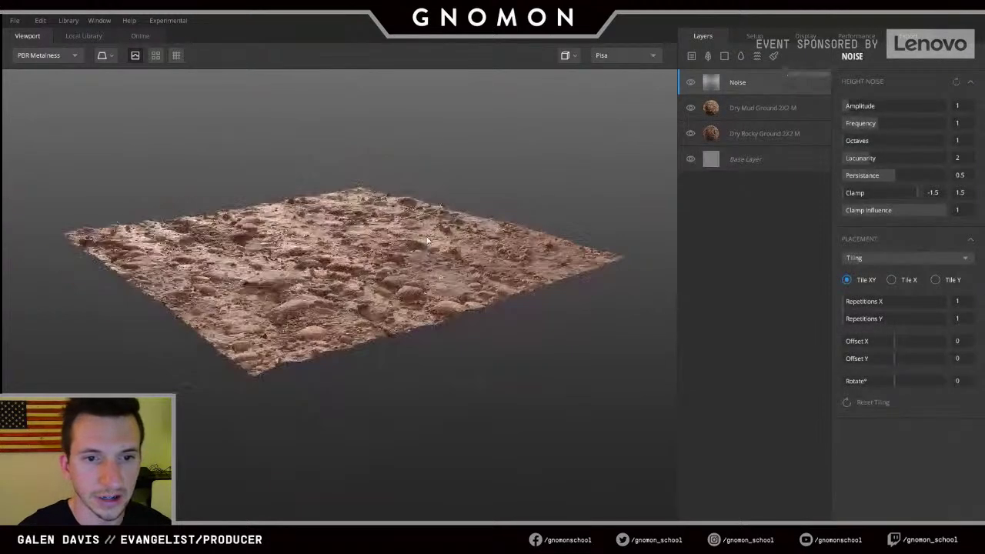
scroll(436, 262, "up", 5)
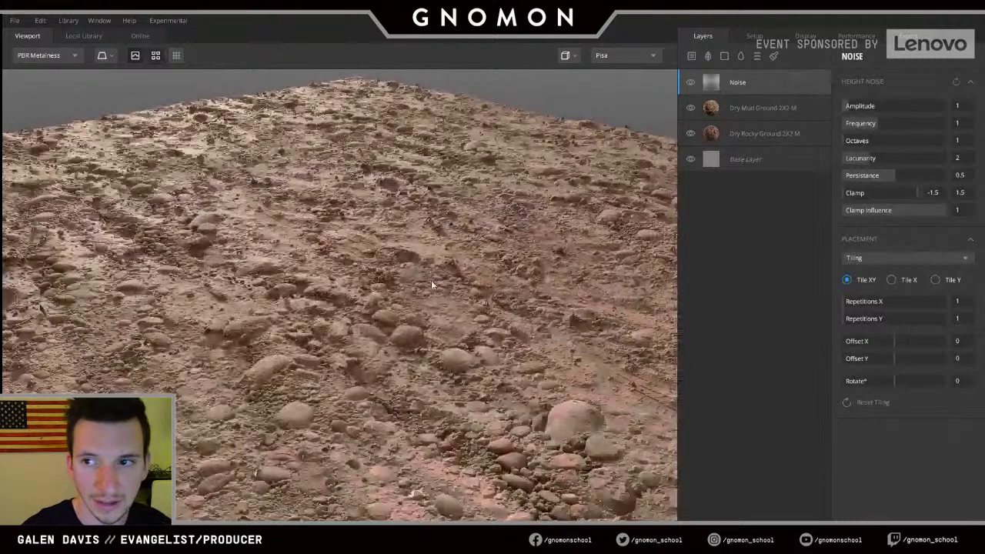
scroll(431, 283, "down", 5)
left_click_drag(861, 106, 853, 145)
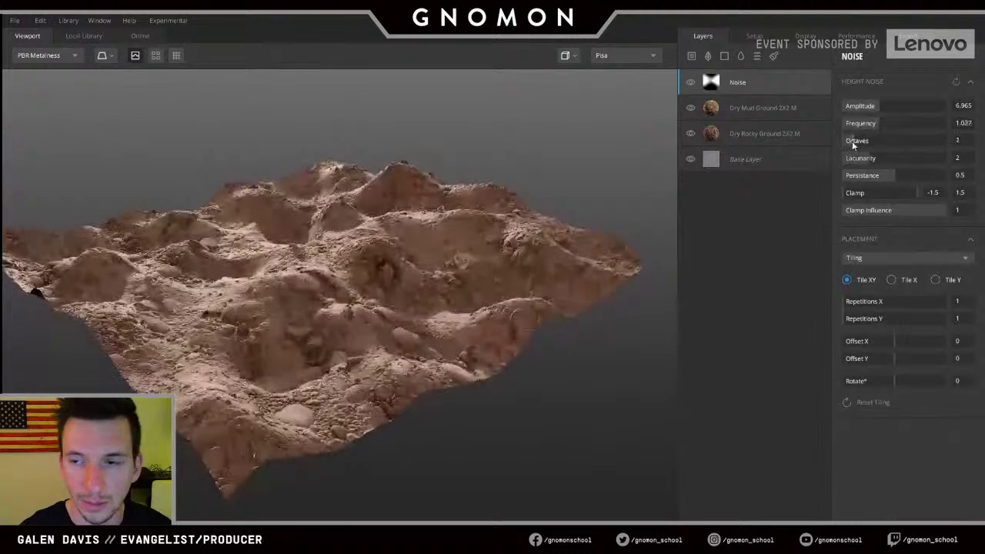
- Try a noise amplitude of 10.64 with frequency 1.373, and settle on amplitude 0.597 with frequency 1.127
left_click_drag(875, 105, 903, 134)
left_click_drag(432, 231, 436, 212, "alt")
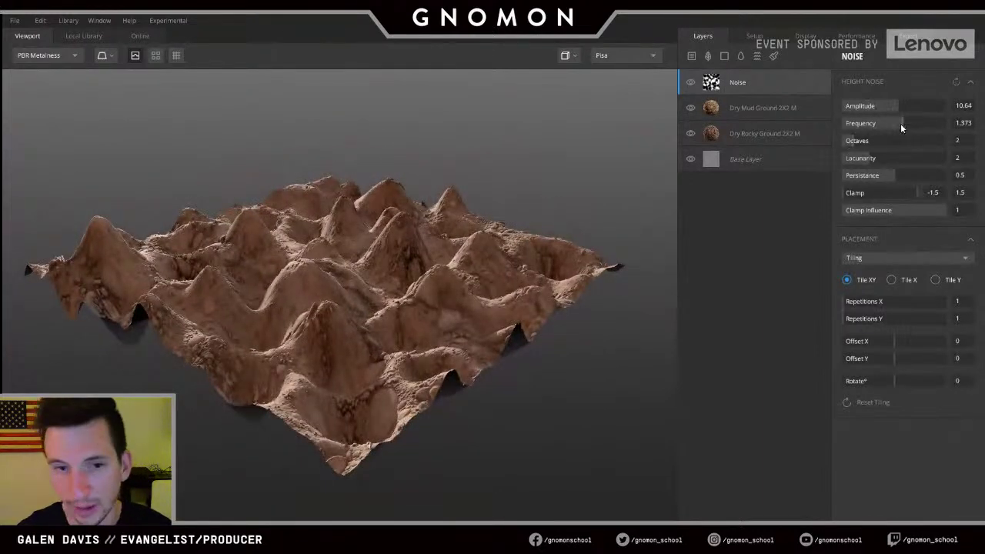
left_click_drag(902, 126, 848, 107)
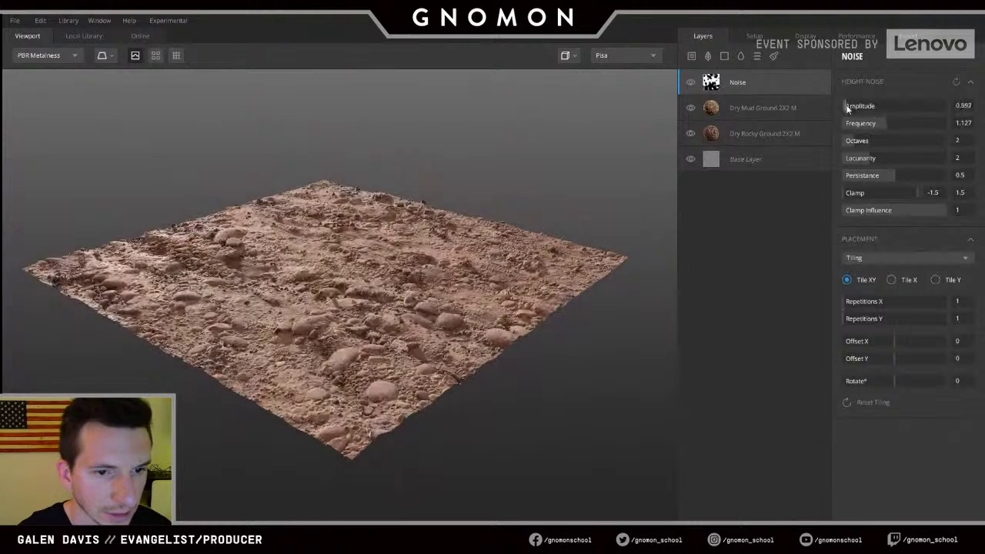
mouse_move(387, 254)
left_mouse_down()
mouse_move(317, 288)
mouse_move(383, 257)
left_mouse_up()
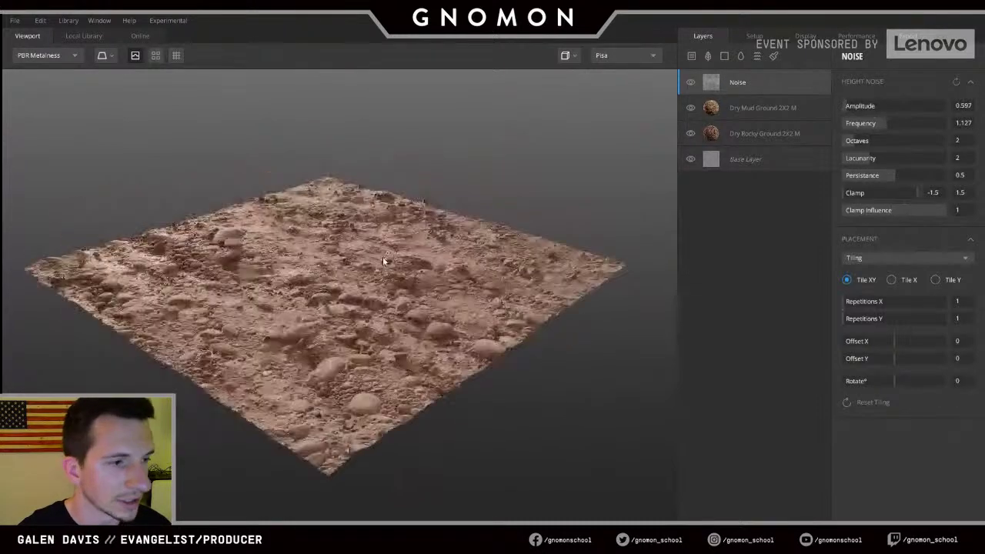
- Compare the tiled surface with the noise layer hidden and shown, and delete the noise layer
scroll(458, 215, "up", 3)
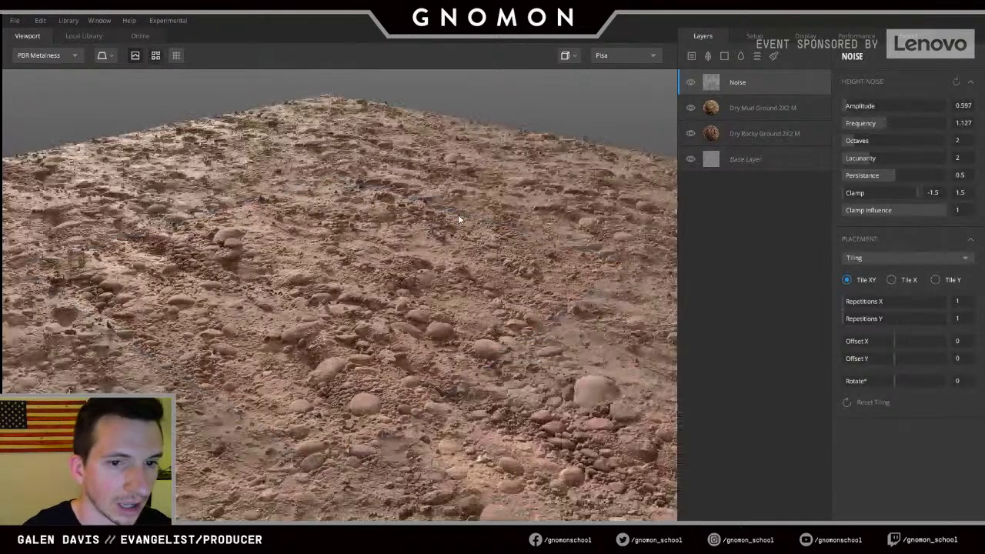
left_click_drag(459, 220, 348, 288)
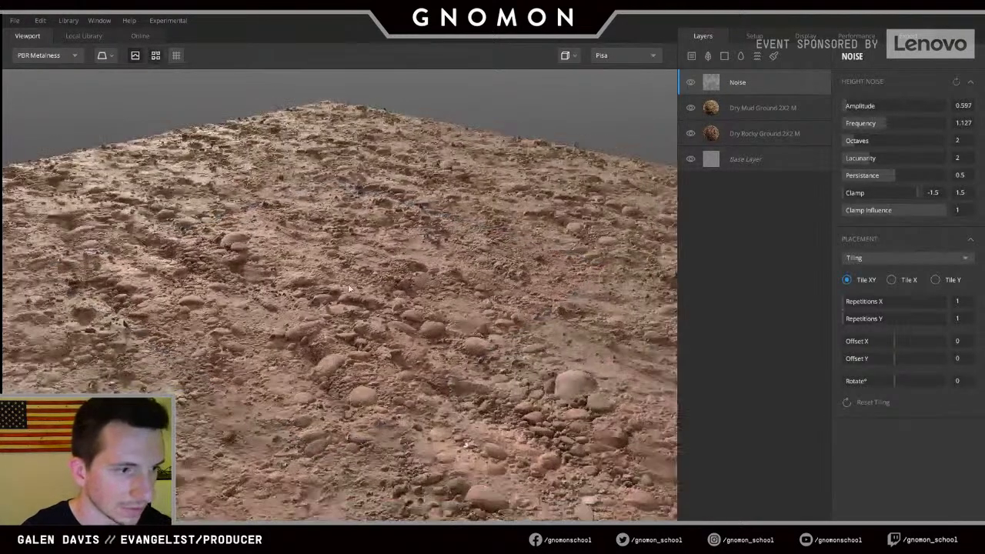
left_click(688, 85)
left_click(690, 83)
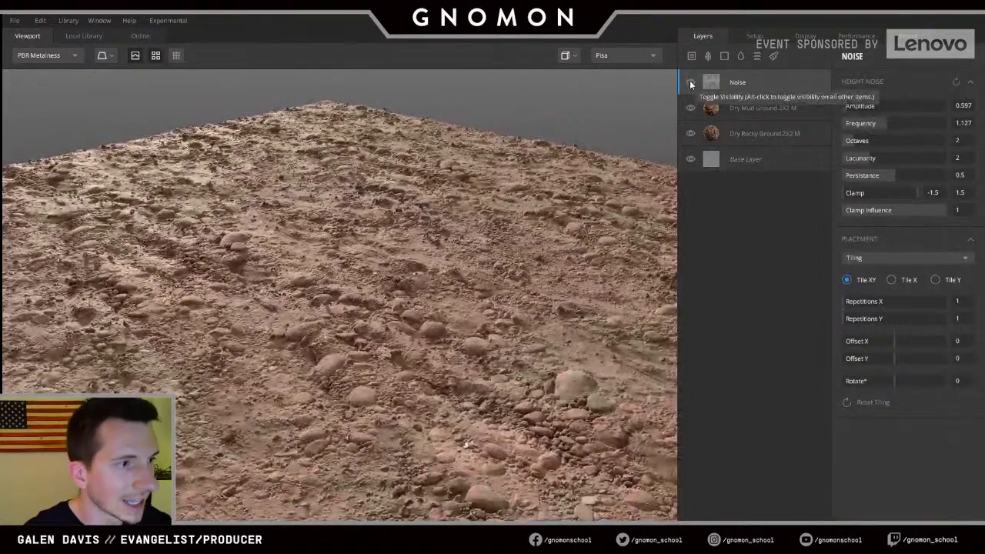
key("t")
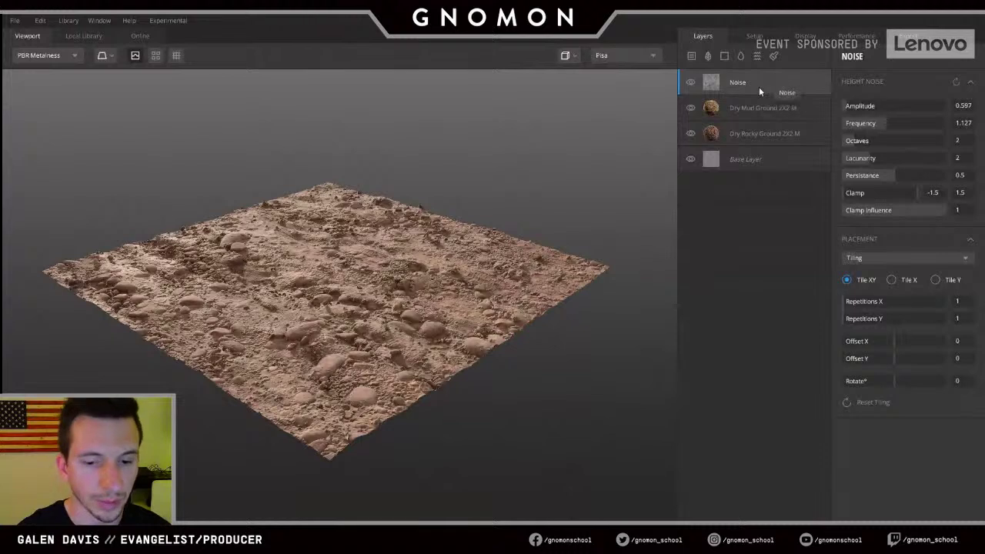
key("Delete")
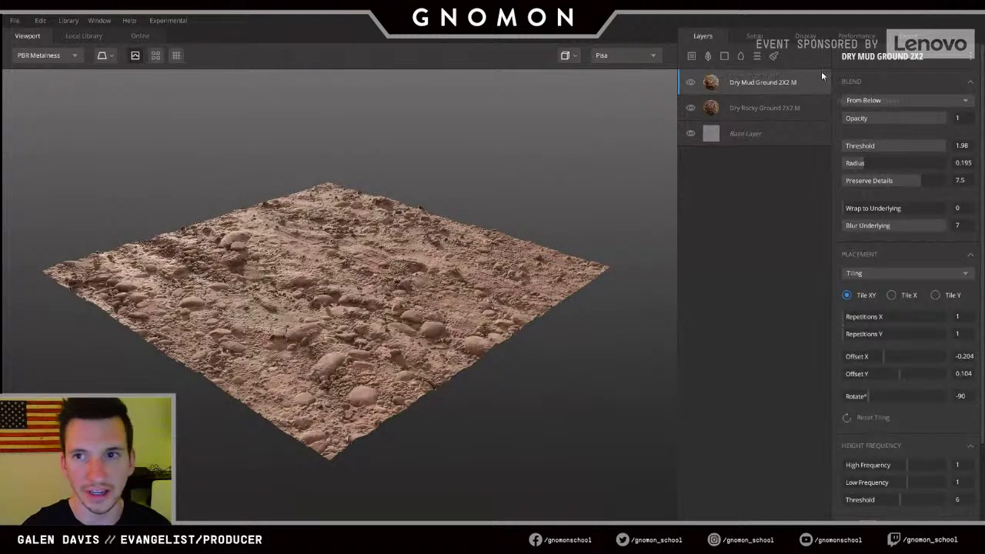
- Clear the old search in the online asset library and filter the assets to the Atlas type
left_click(708, 60)
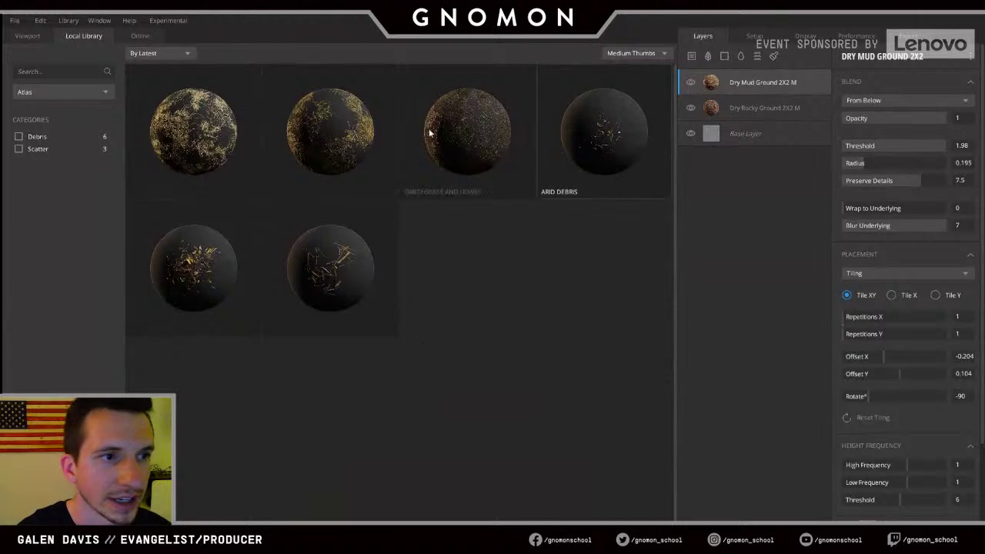
left_click(137, 35)
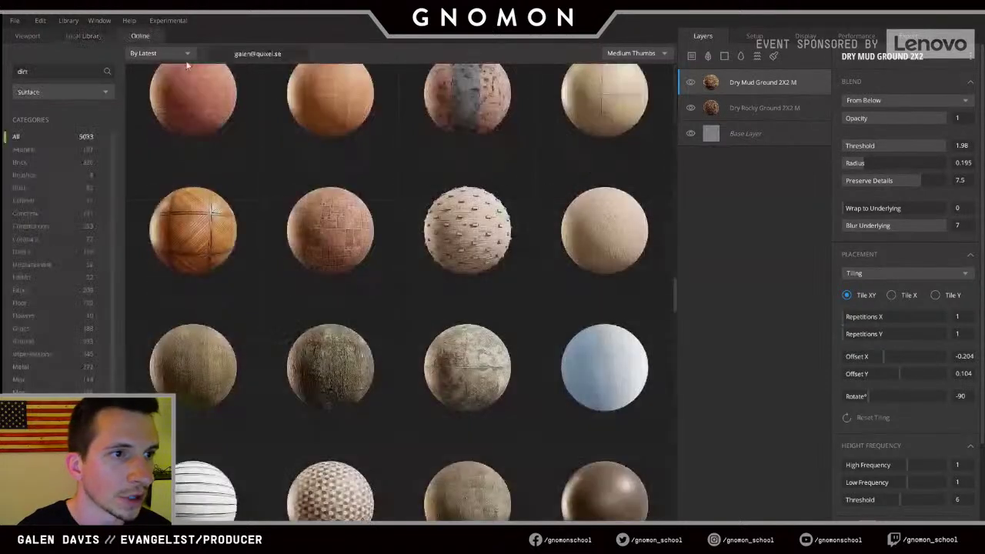
double_click(26, 69)
key("BackSpace")
left_click(48, 93)
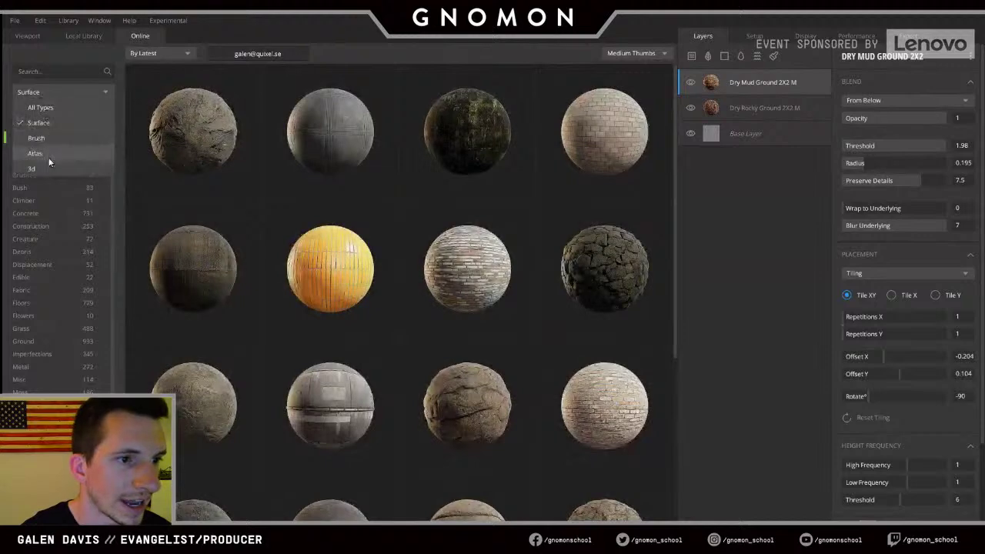
left_click(47, 154)
- Browse the online atlas assets, looking over the plants, moss, road markings, manhole covers and debris
scroll(425, 355, "down", 3)
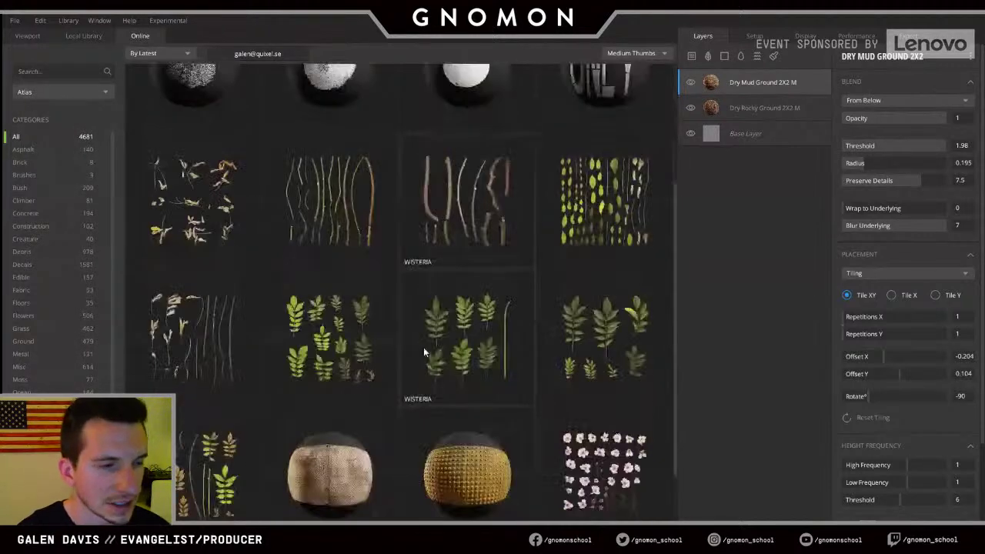
scroll(424, 330, "down", 5)
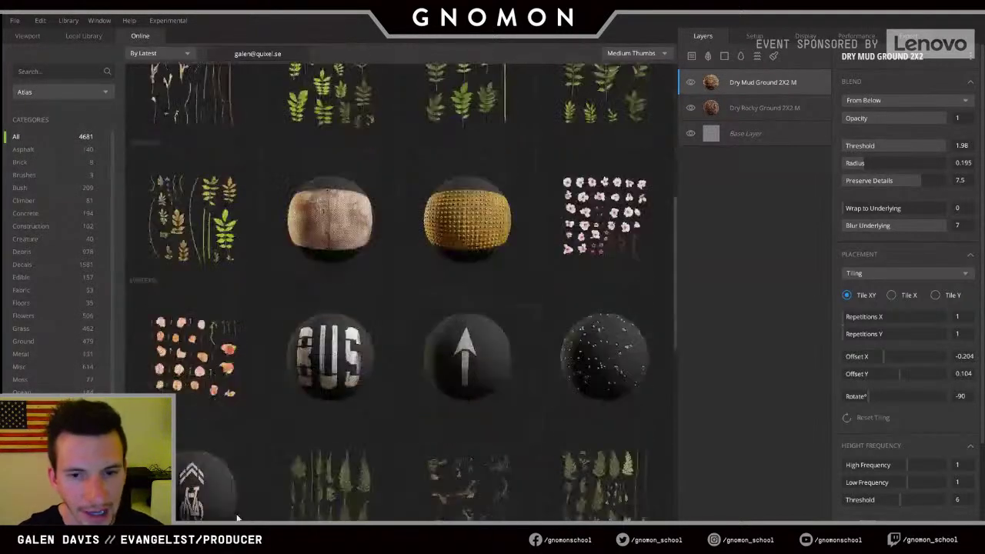
scroll(339, 416, "down", 7)
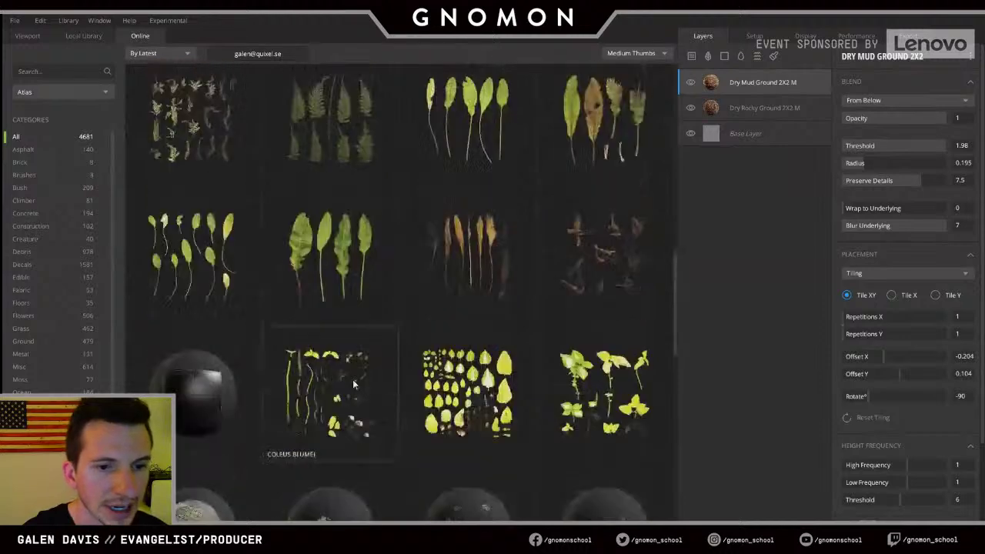
scroll(418, 320, "down", 5)
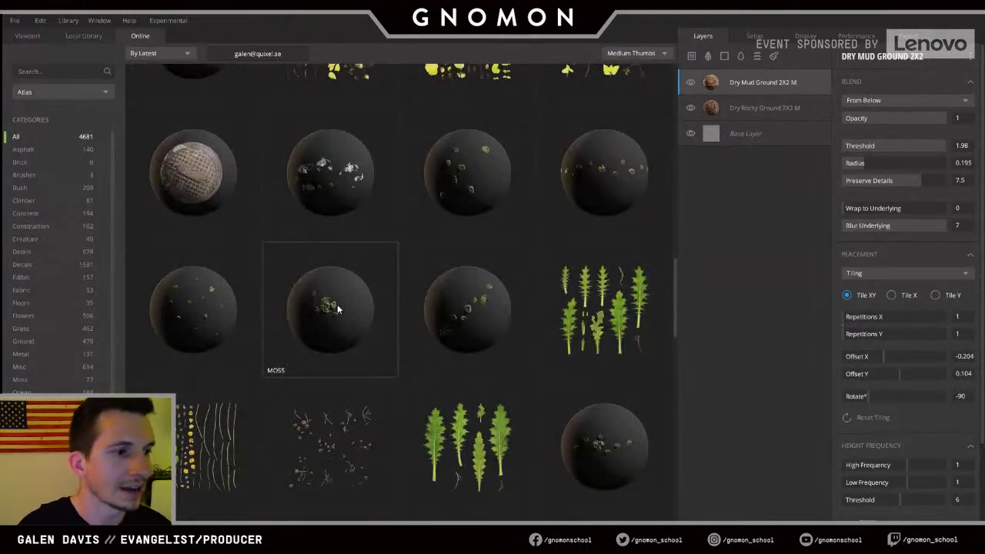
scroll(469, 308, "down", 4)
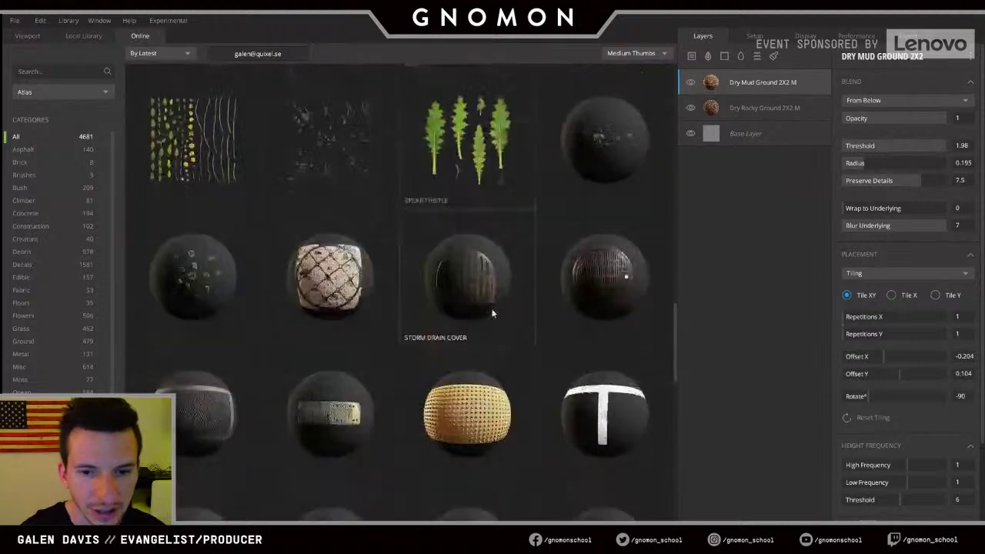
scroll(495, 275, "down", 4)
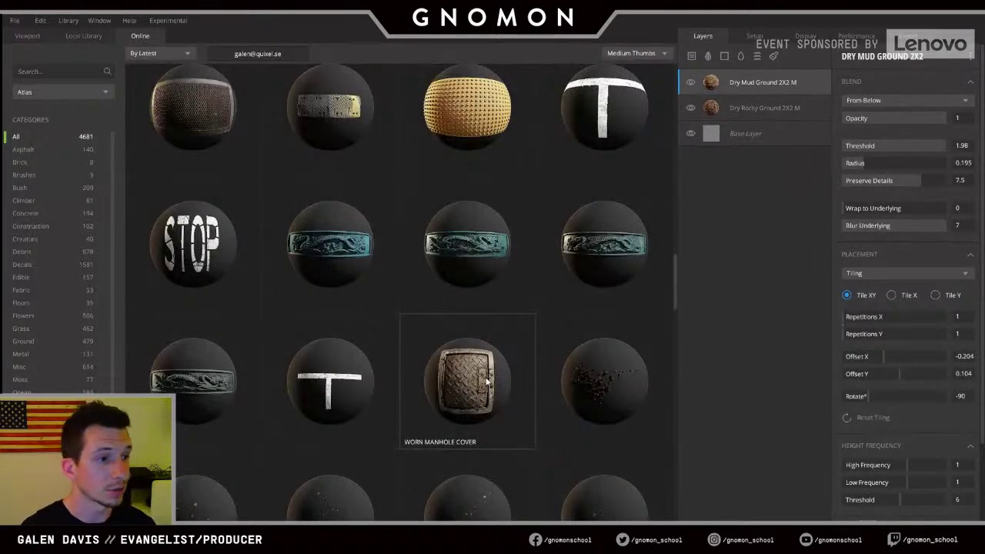
scroll(487, 383, "down", 2)
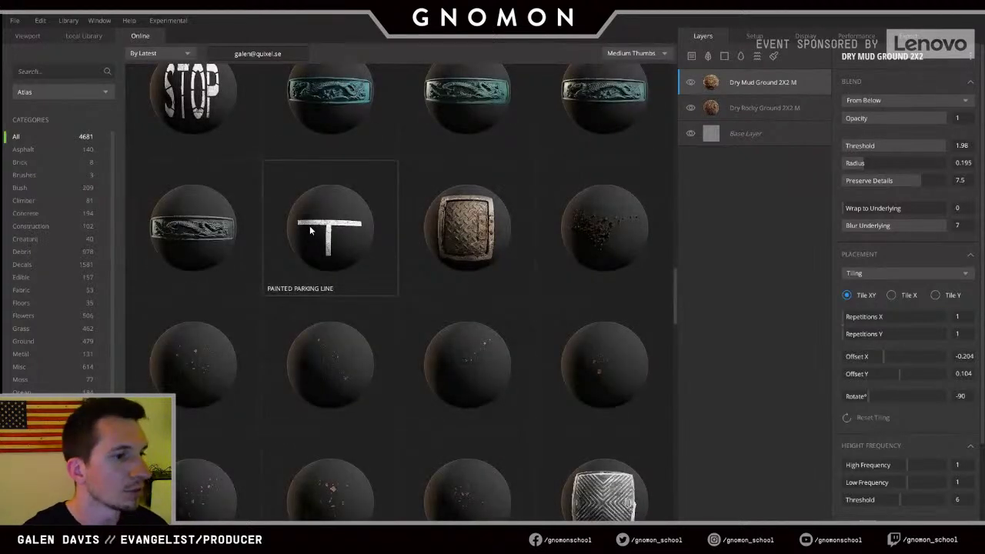
scroll(378, 265, "down", 4)
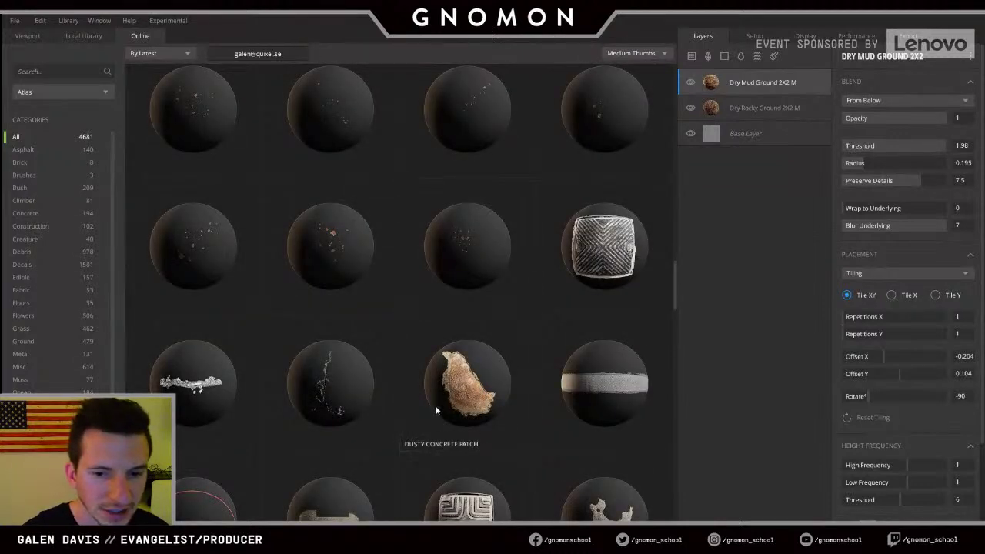
scroll(462, 413, "down", 2)
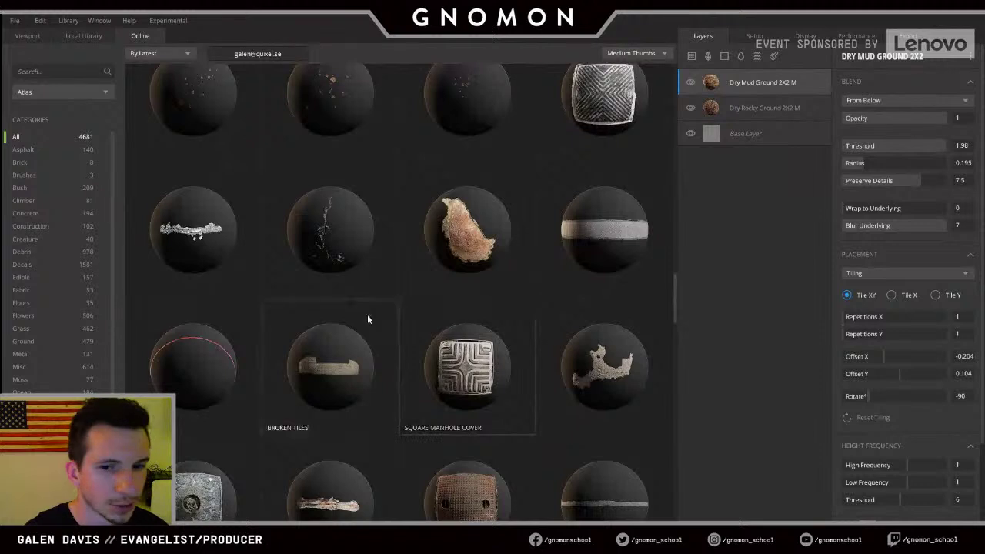
scroll(414, 277, "down", 1)
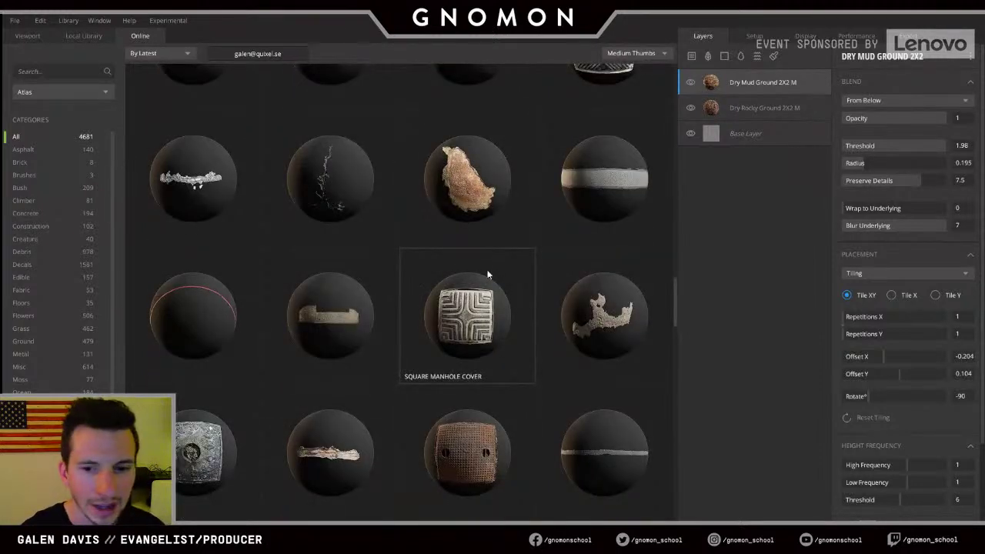
scroll(477, 289, "down", 3)
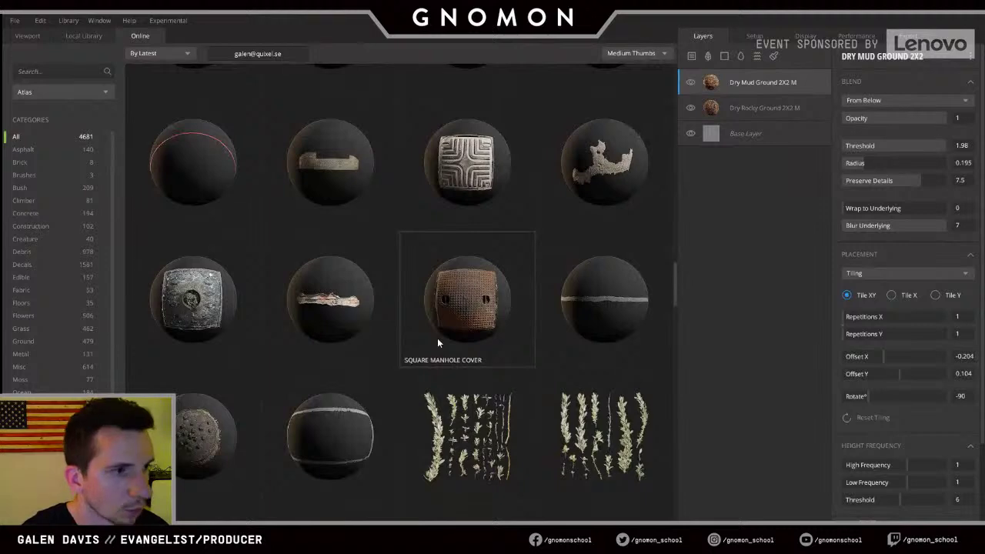
scroll(378, 335, "down", 4)
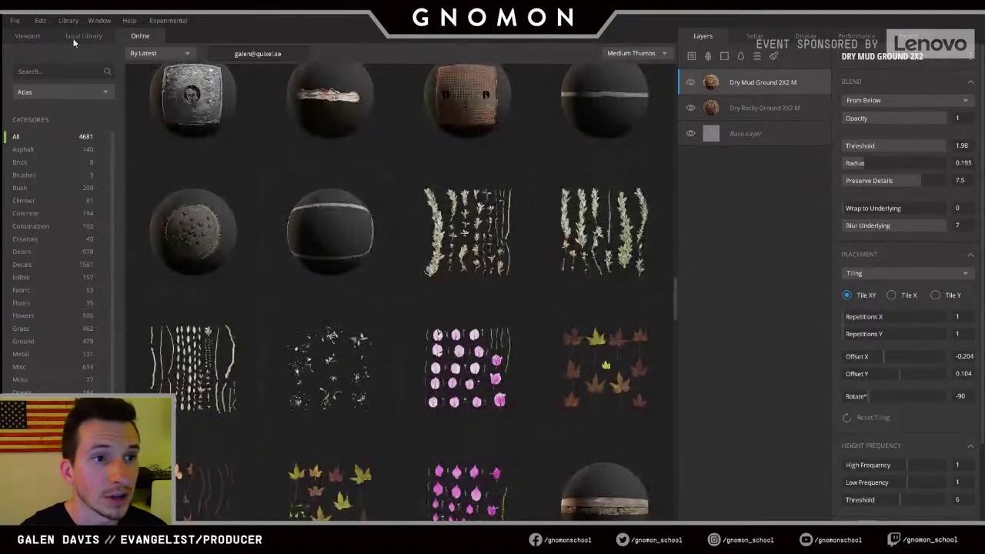
- Add the Dried Grass And Leaves atlas from the local library as a layer above Dry Mud Ground
left_click(83, 37)
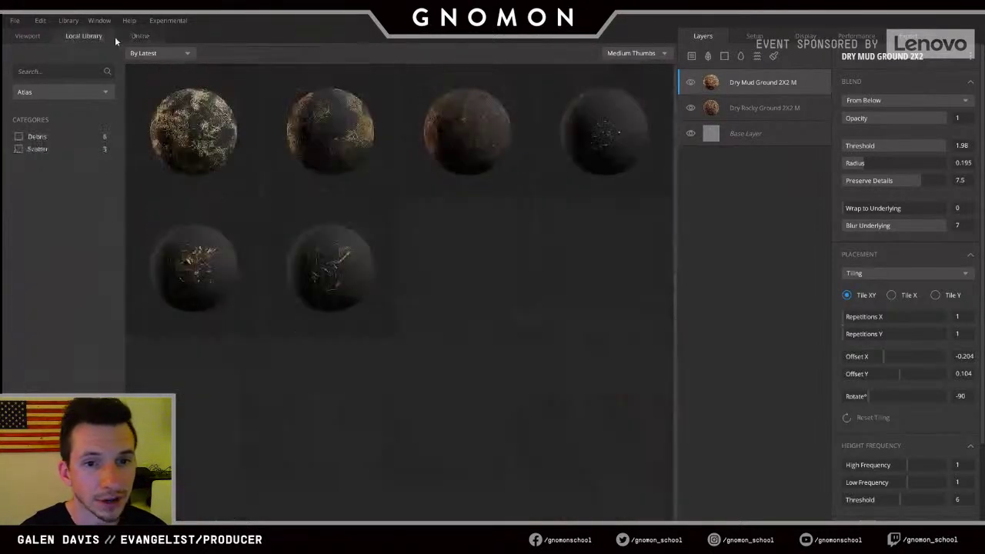
double_click(466, 137)
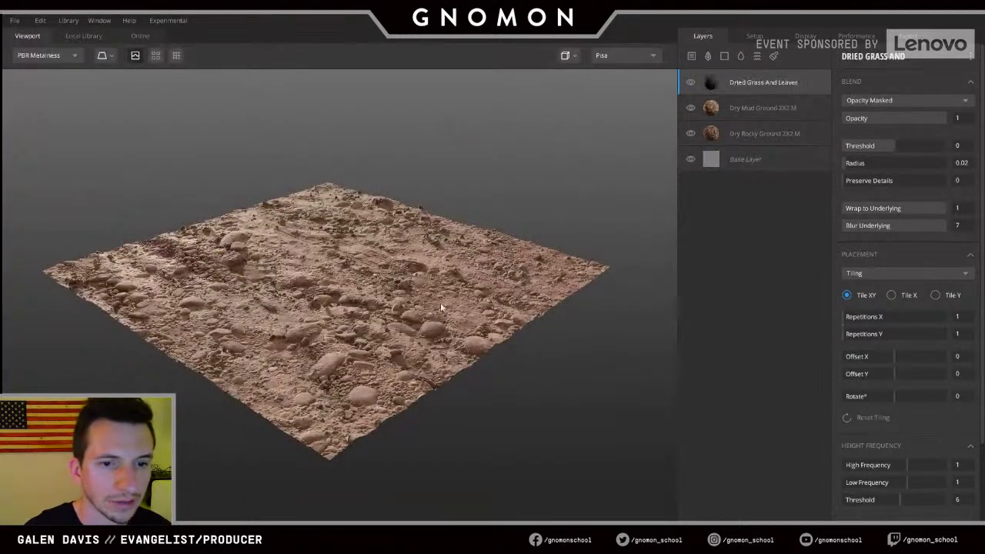
left_click_drag(415, 290, 383, 330)
scroll(386, 388, "up", 3)
- Examine the dried grass and leaves coverage in the Albedo and PBR Metalness views, with the tiled preview on and off
key("c")
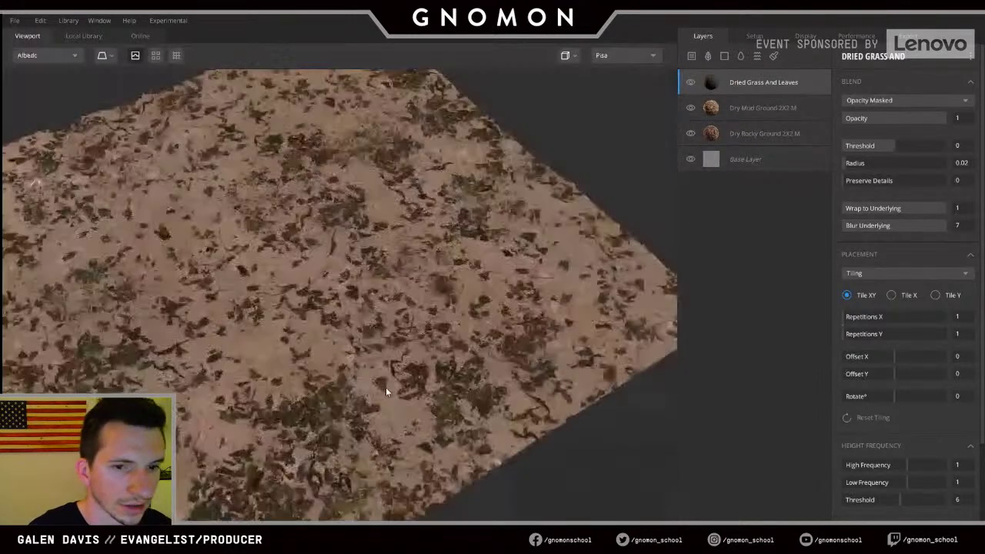
right_click_drag(386, 388, 343, 270)
left_click_drag(343, 271, 392, 285)
right_click_drag(392, 285, 377, 251)
key("t")
left_click_drag(377, 251, 327, 277)
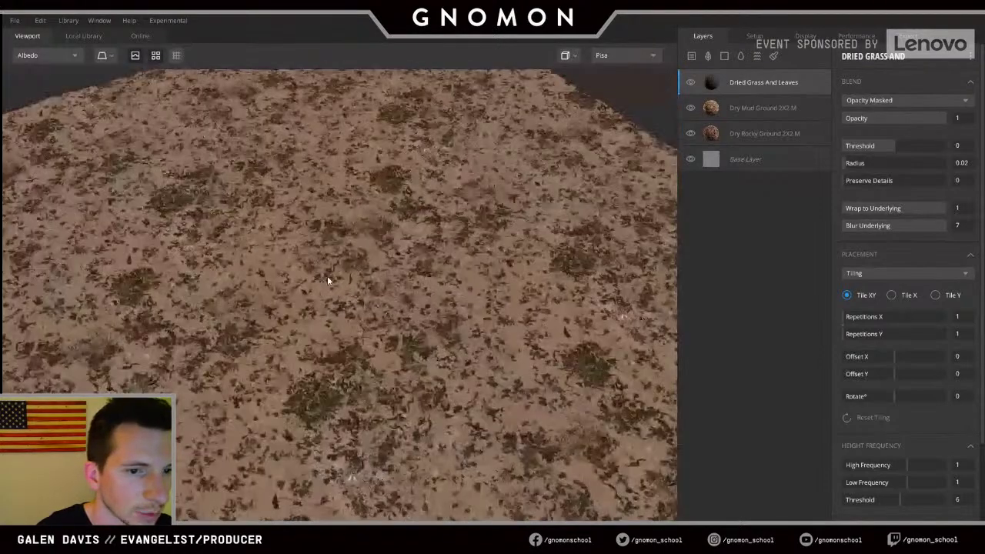
key("t")
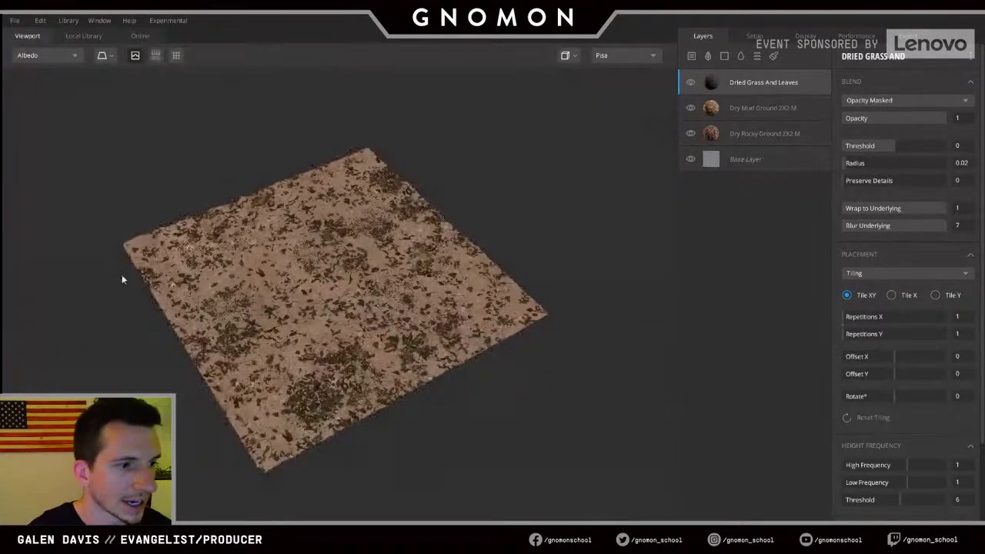
key("1")
left_click_drag(286, 294, 381, 244)
right_click_drag(382, 243, 380, 318)
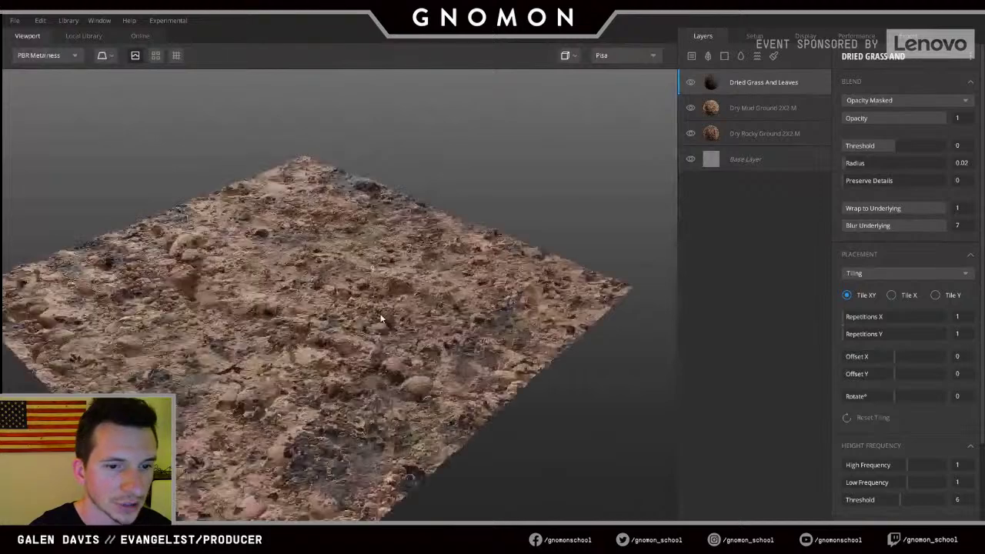
right_click_drag(481, 435, 395, 378, "shift")
left_click_drag(395, 378, 352, 263)
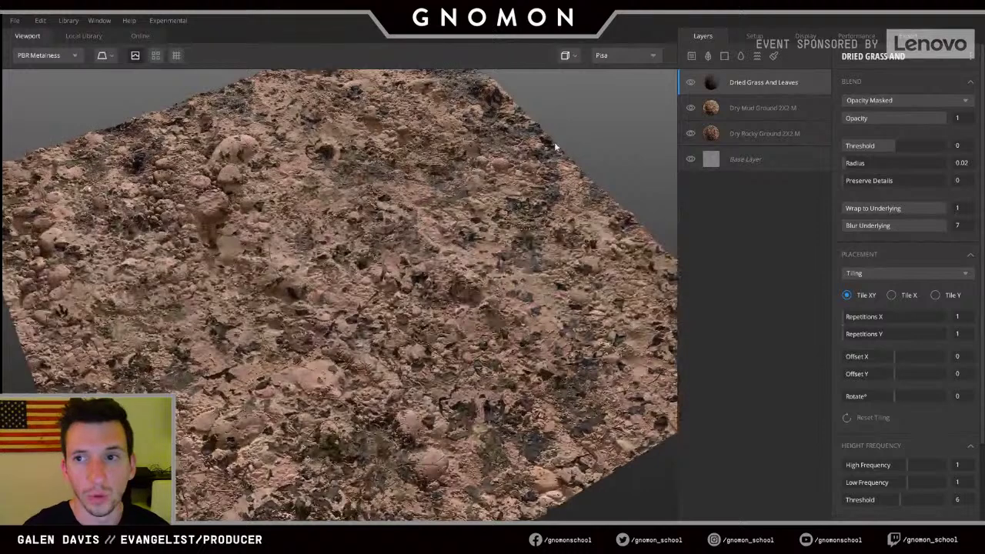
- Set the Dried Grass And Leaves layer's blend mode to From Below with a threshold of 2
left_click(912, 100)
left_click(892, 129)
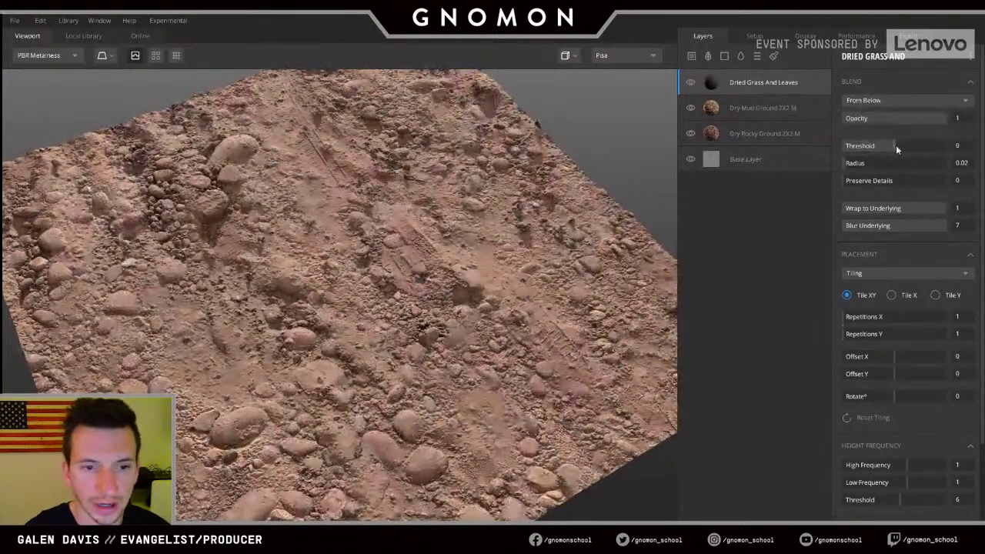
left_click_drag(896, 149, 947, 156)
left_click_drag(416, 286, 294, 280)
- In the Albedo view, match the Dried Grass And Leaves layer's albedo color to the underlying surface color
key("2")
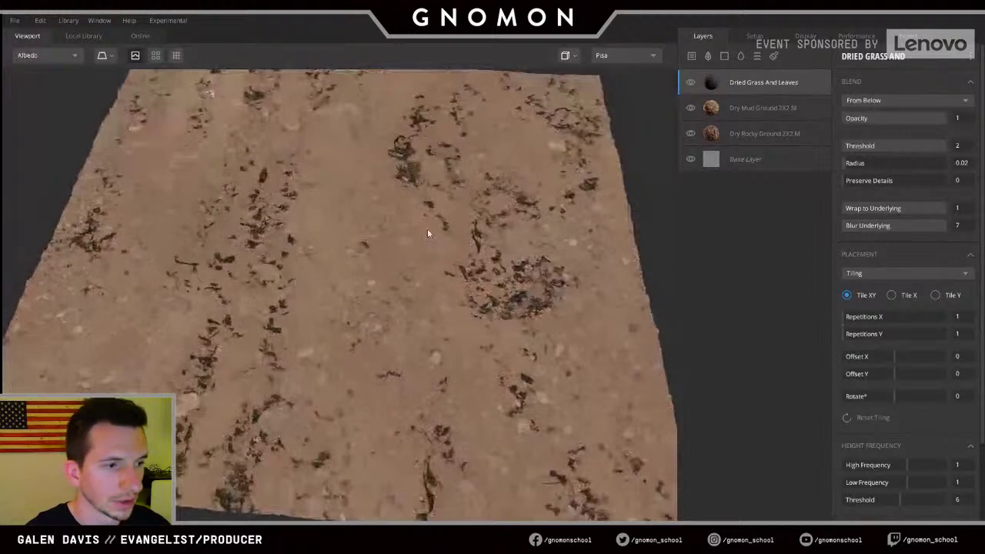
scroll(918, 467, "down", 1)
scroll(917, 467, "down", 1)
left_click(956, 503)
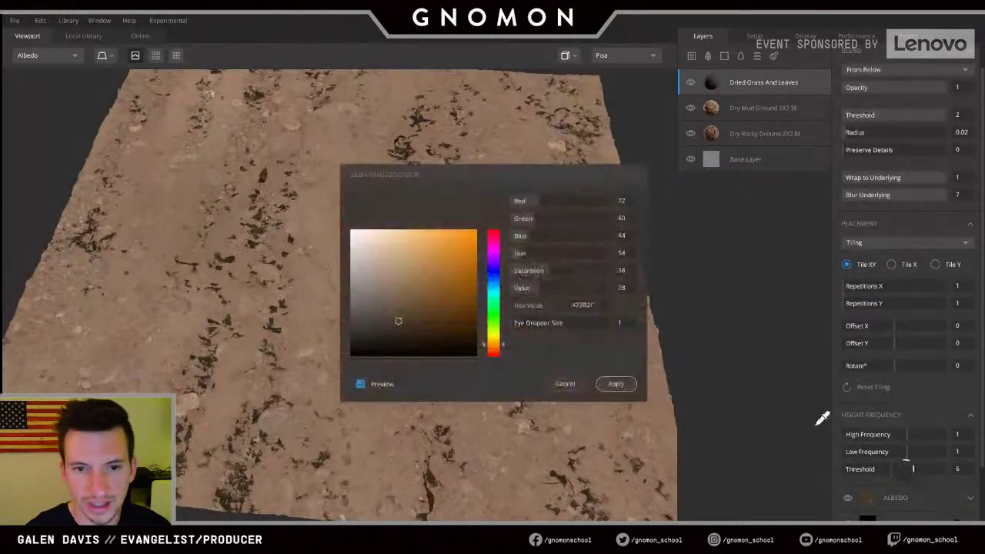
left_click(568, 386)
middle_click(957, 501)
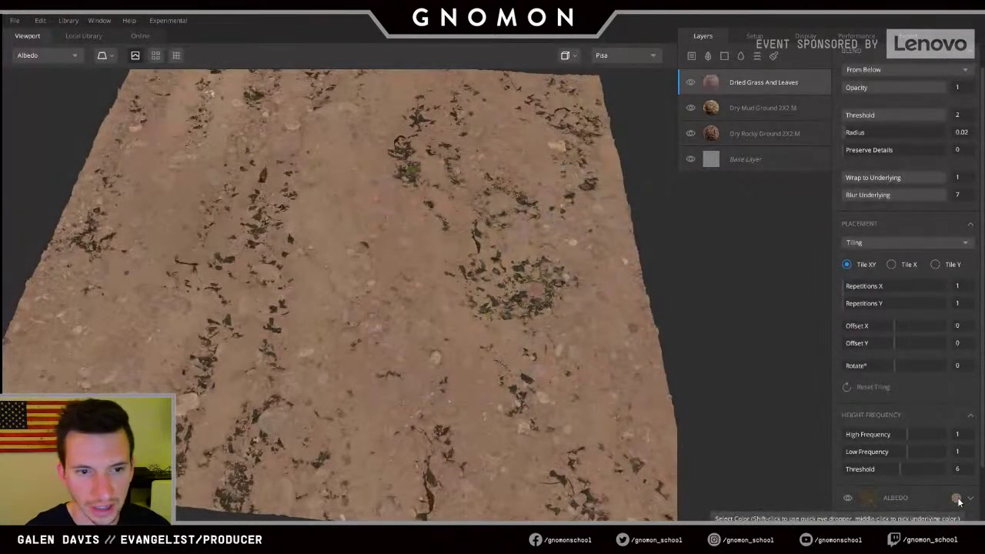
- Inspect the color-matched leaves on the ground up close in the PBR Metalness and Albedo views
left_click_drag(346, 314, 444, 278)
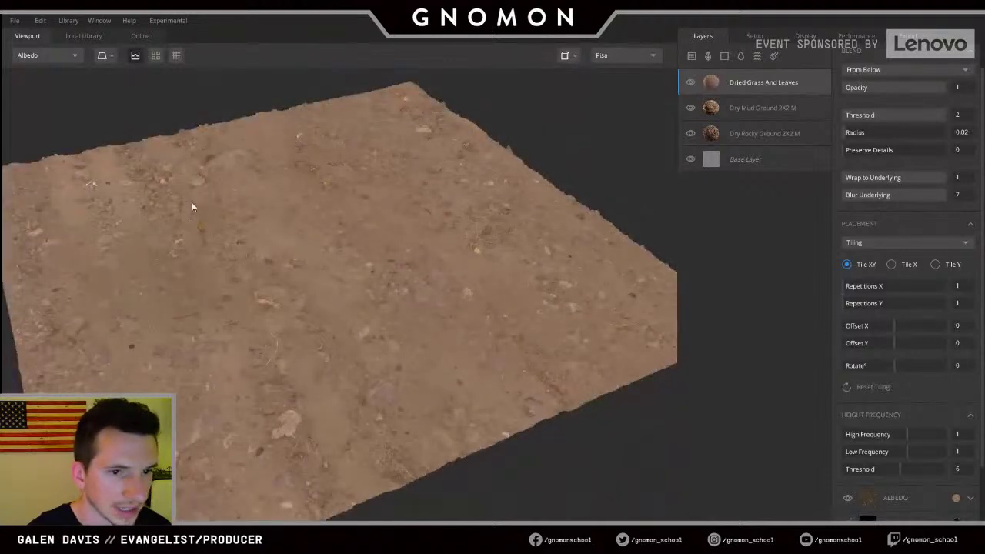
key("1")
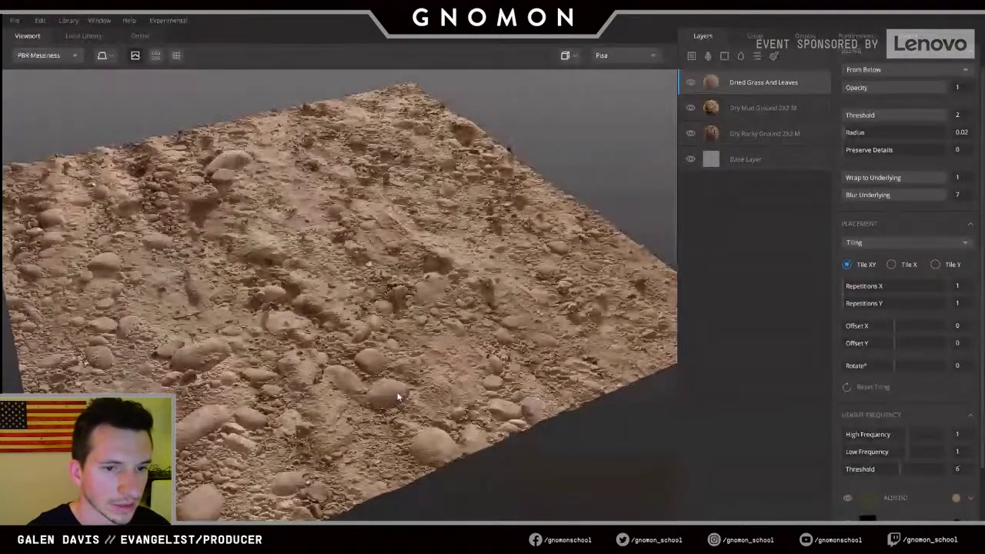
left_click_drag(398, 395, 352, 299)
scroll(353, 294, "up", 3)
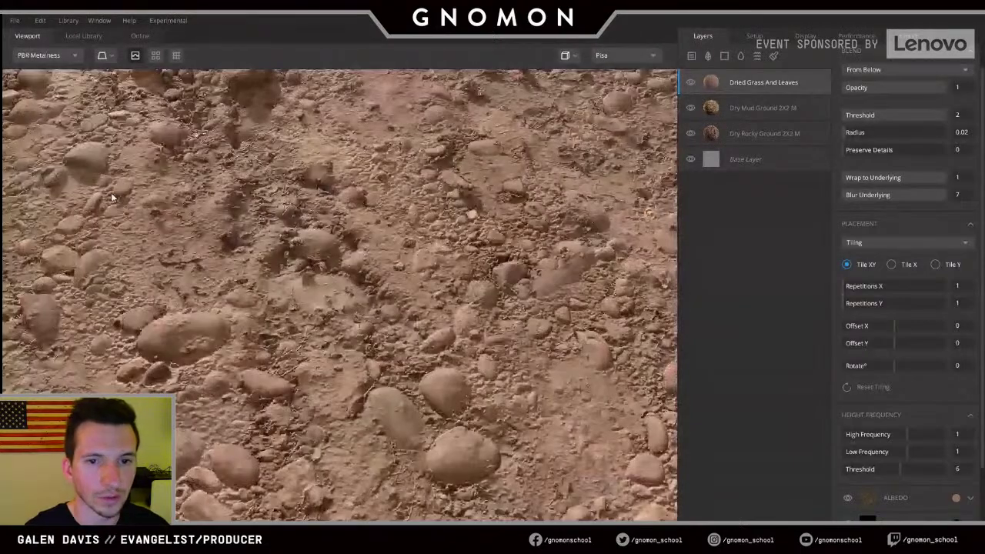
scroll(366, 328, "down", 5)
scroll(353, 289, "up", 2)
key("2")
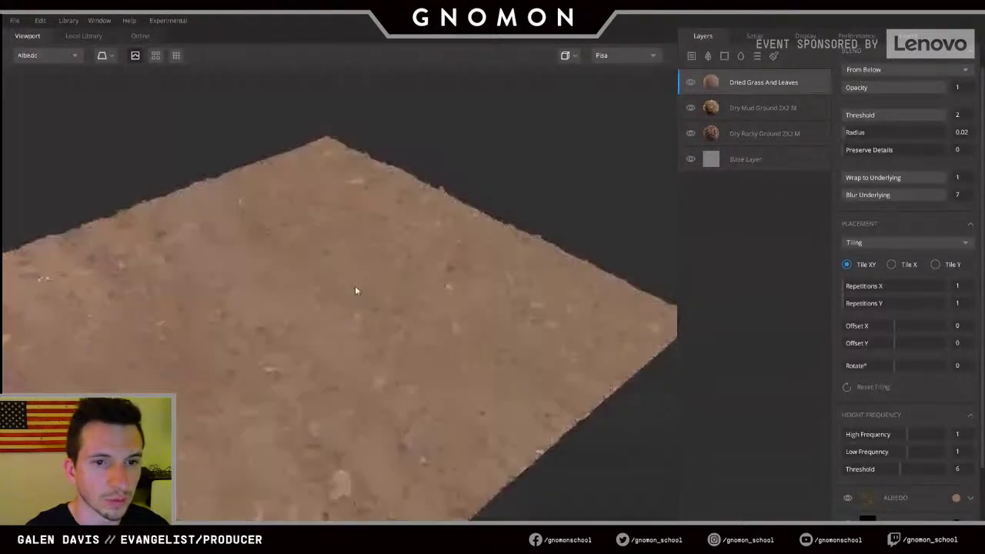
- Compare the whole ground surface in the Albedo and PBR Metalness views from several angles
left_click_drag(355, 285, 407, 270)
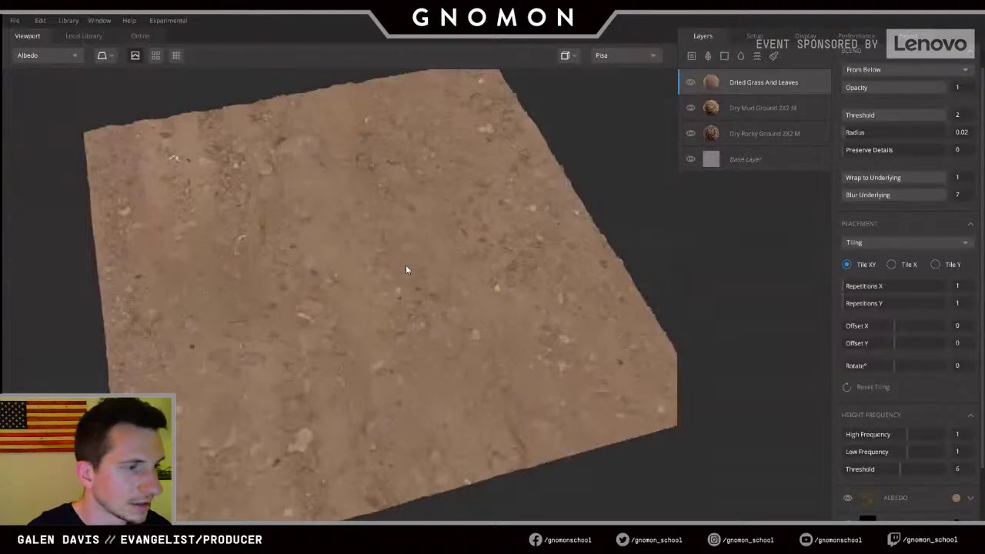
key("1")
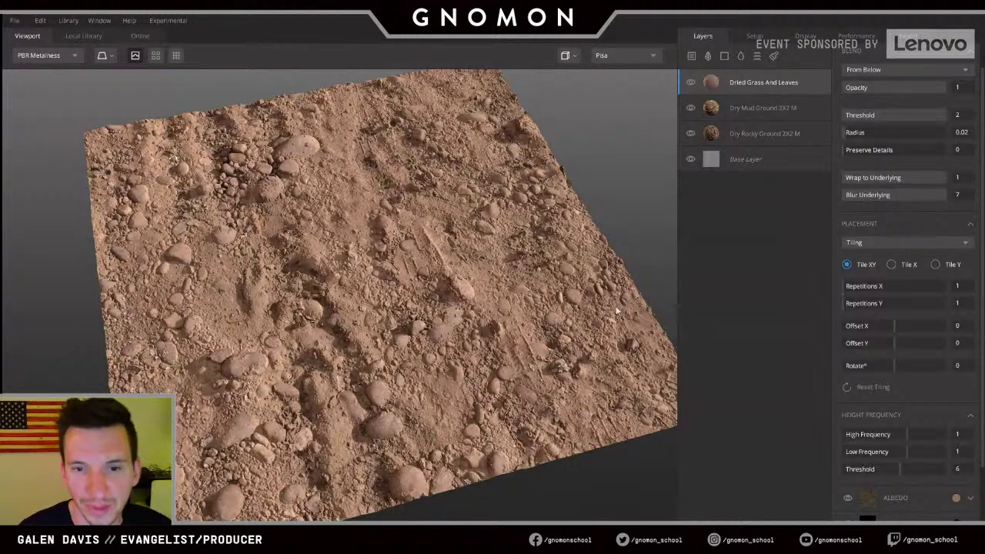
scroll(367, 389, "down", 3)
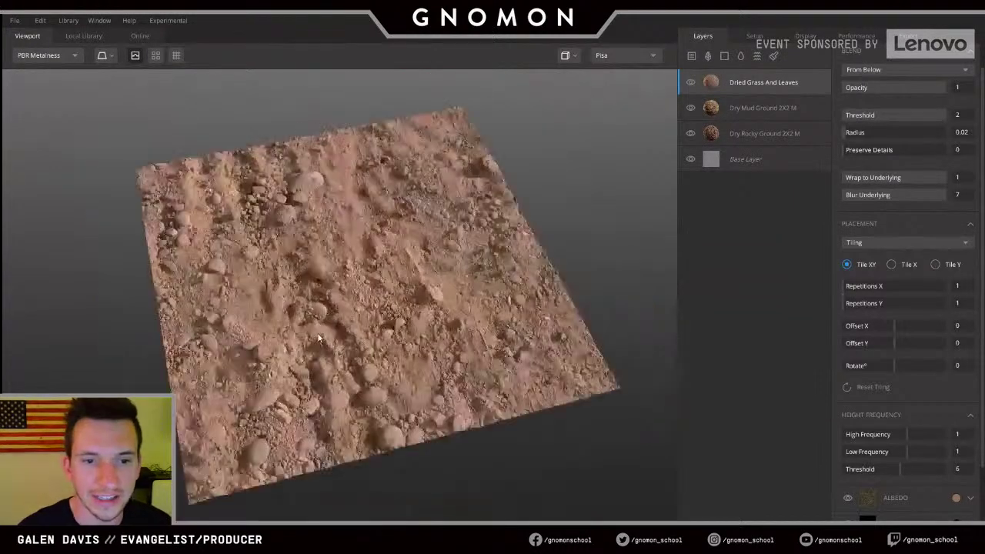
left_click_drag(367, 389, 391, 255)
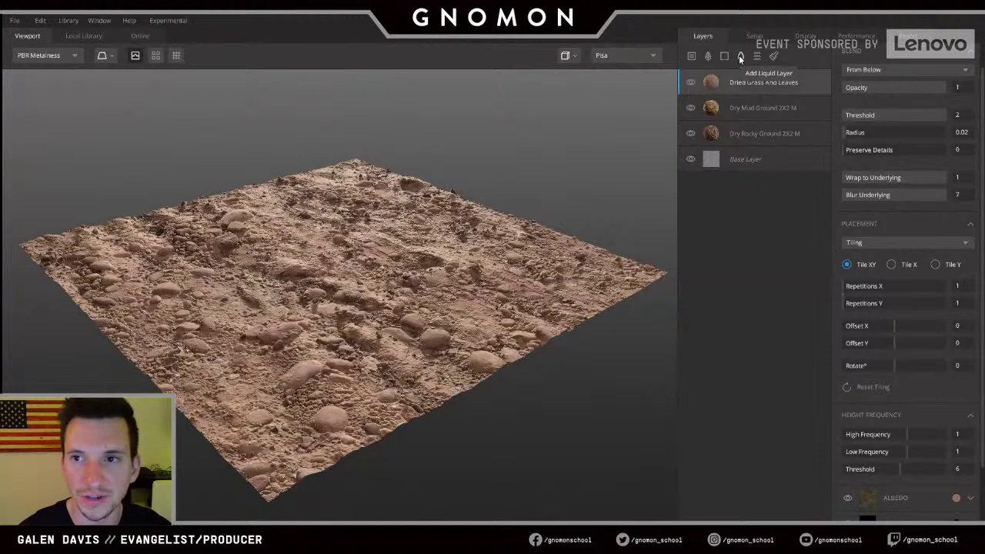
- Add a Liquid layer above Dried Grass And Leaves and set its surface threshold to 1.98
left_click(739, 54)
left_click_drag(362, 277, 399, 275)
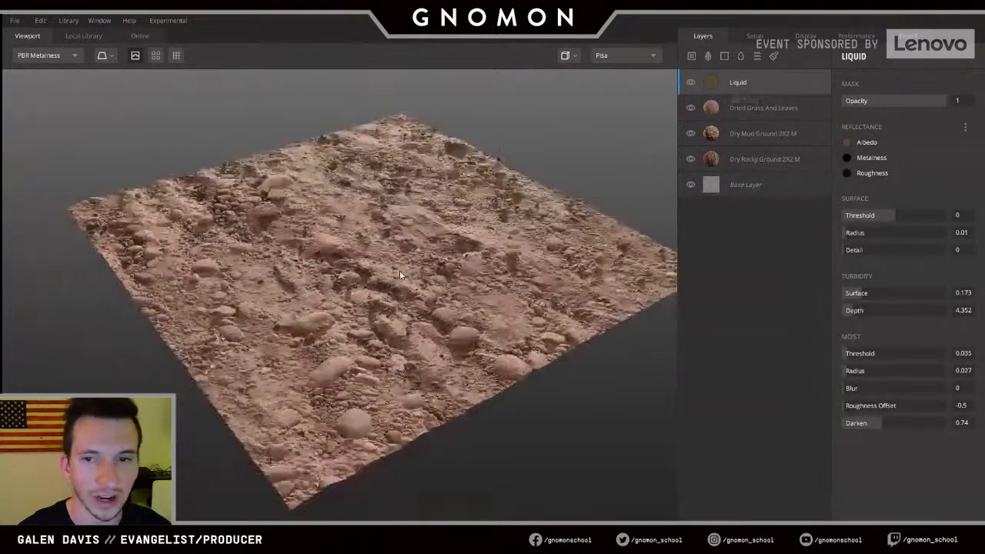
scroll(399, 275, "up", 3)
left_click_drag(894, 215, 950, 221)
left_click_drag(420, 224, 306, 184)
scroll(307, 184, "down", 3)
scroll(322, 278, "up", 5)
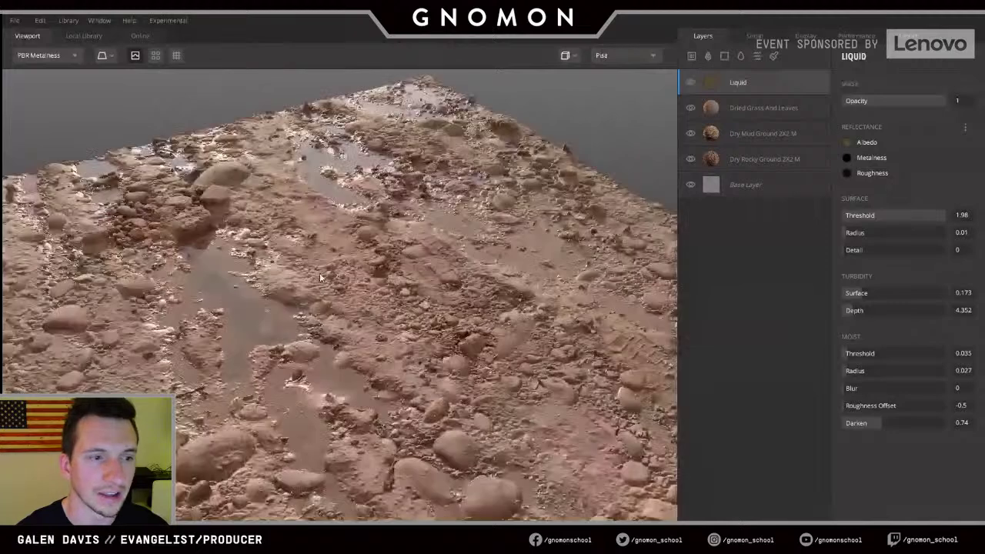
left_click_drag(322, 278, 328, 252)
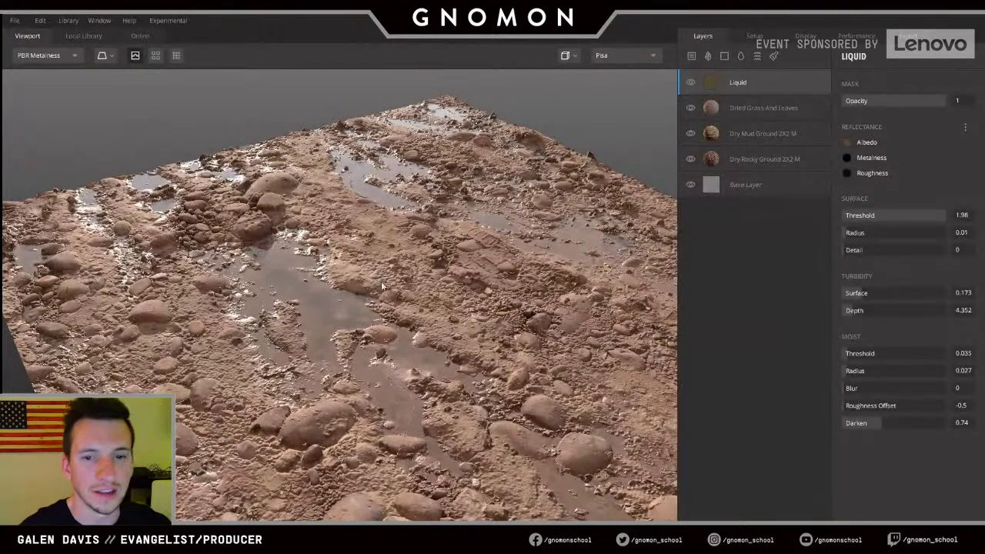
- Try a bright green albedo color with RGB 20, 244, 0 on the Liquid layer, and cancel the color change
scroll(385, 284, "down", 2)
mouse_move(390, 278)
left_mouse_down()
mouse_move(395, 406)
mouse_move(382, 305)
mouse_move(408, 273)
left_mouse_up()
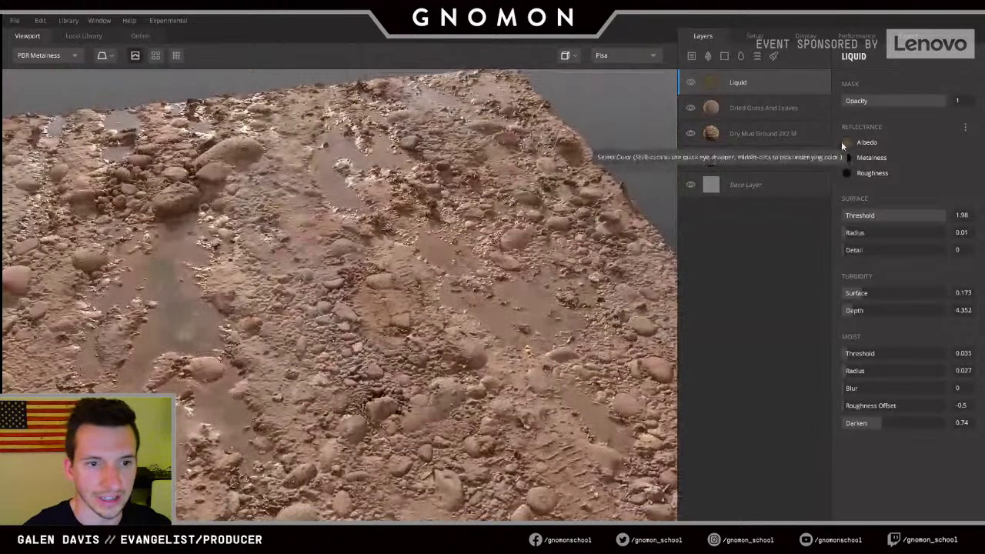
middle_click_drag(339, 323, 428, 283)
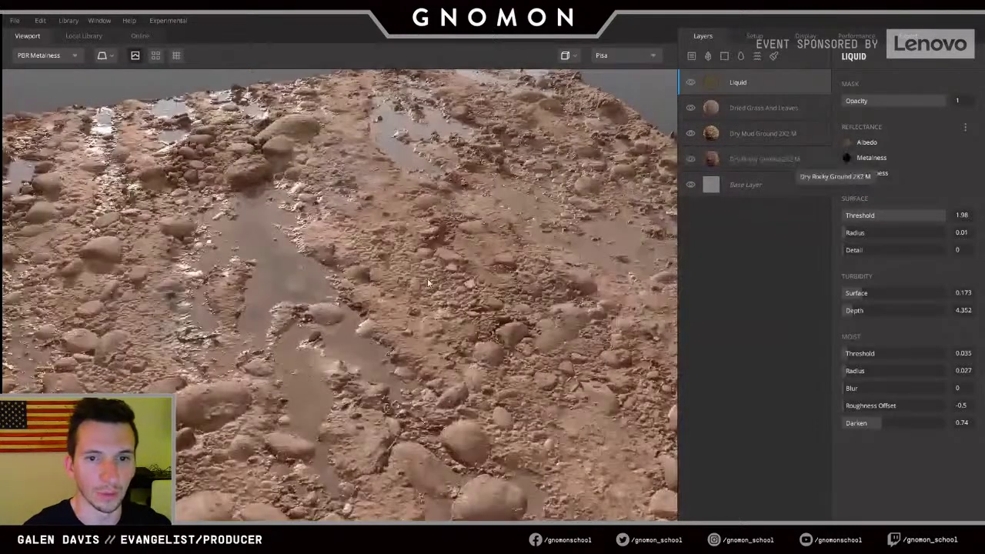
scroll(429, 284, "down", 5)
left_click(847, 143)
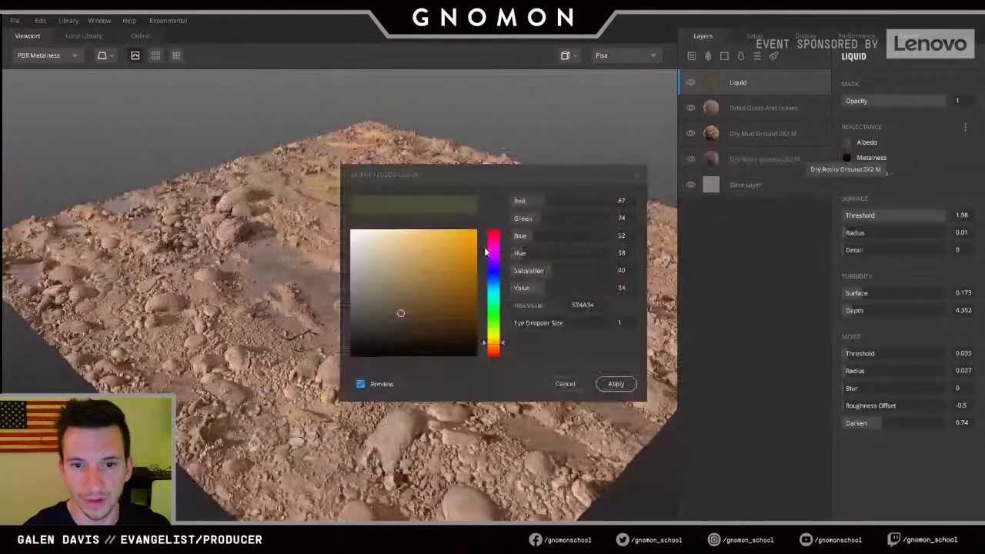
left_click(494, 317)
left_click_drag(446, 286, 475, 234)
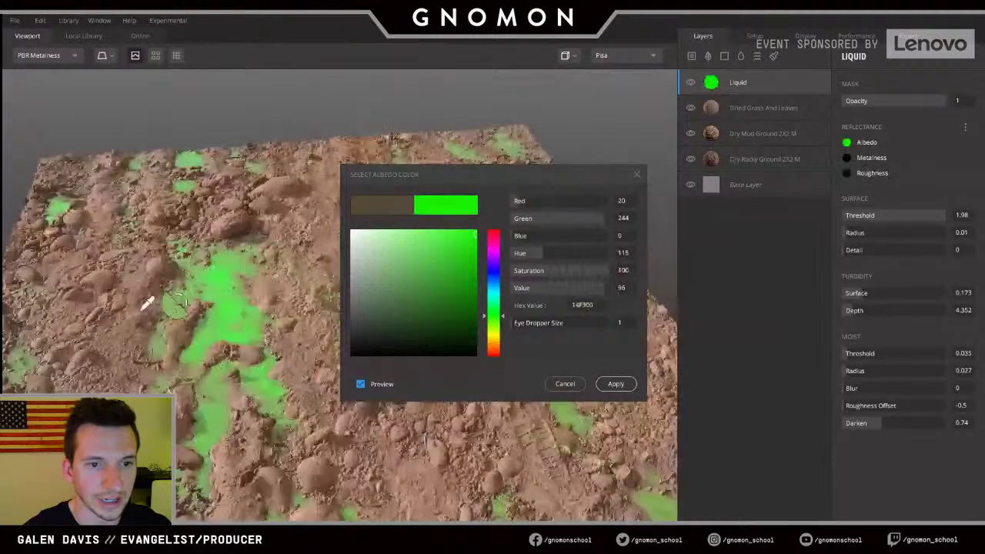
left_click_drag(141, 309, 157, 264, "alt")
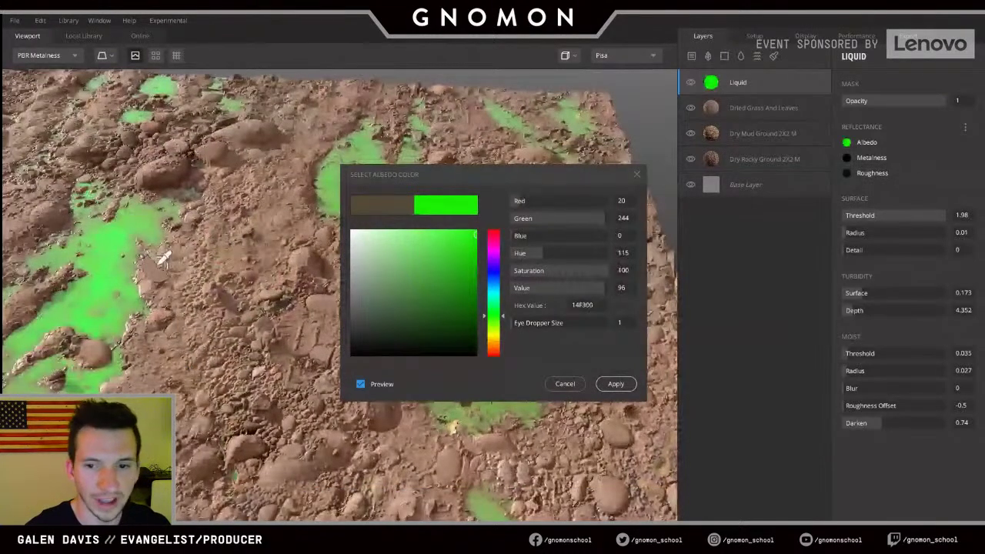
left_click(565, 383)
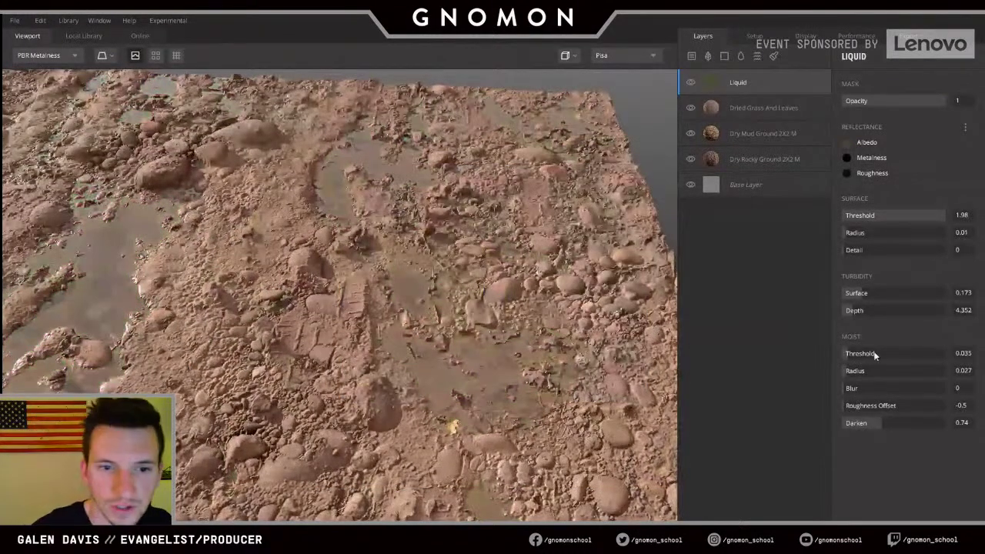
- Set the Liquid layer's moist threshold to 0.05 and its turbidity depth to 5.596
middle_click_drag(231, 264, 297, 199, "alt")
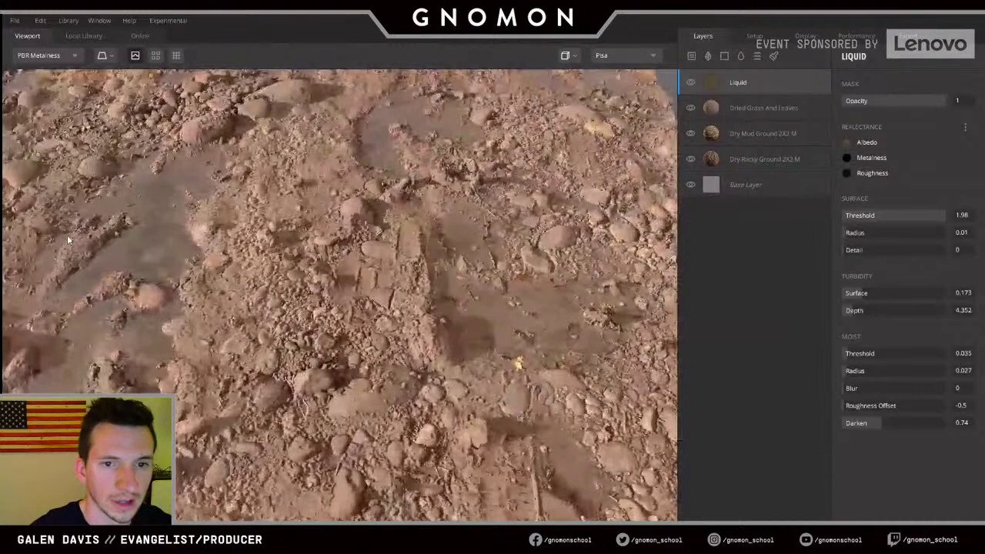
scroll(67, 236, "up", 3)
right_click_drag(67, 236, 193, 223, "shift")
left_click_drag(338, 216, 327, 254, "alt")
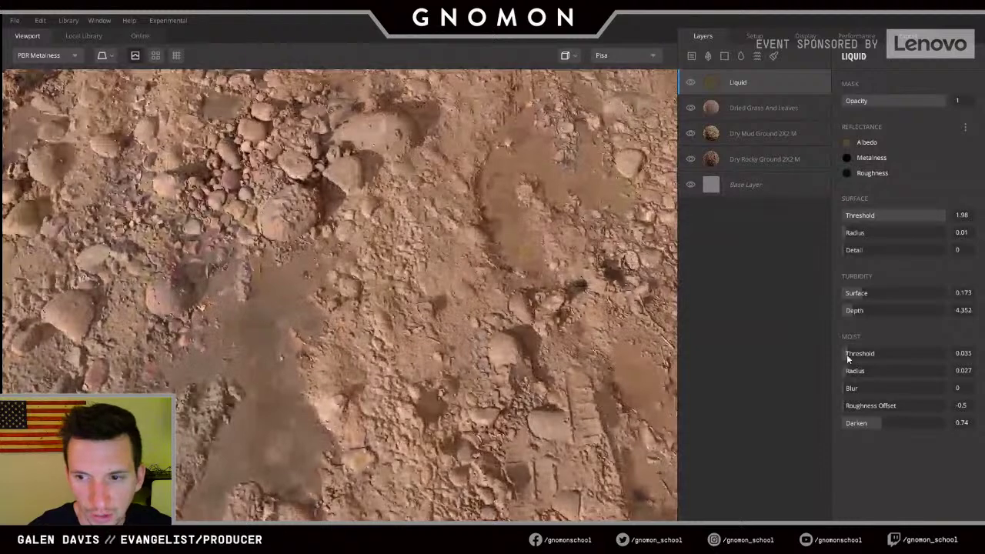
left_click_drag(849, 355, 843, 359)
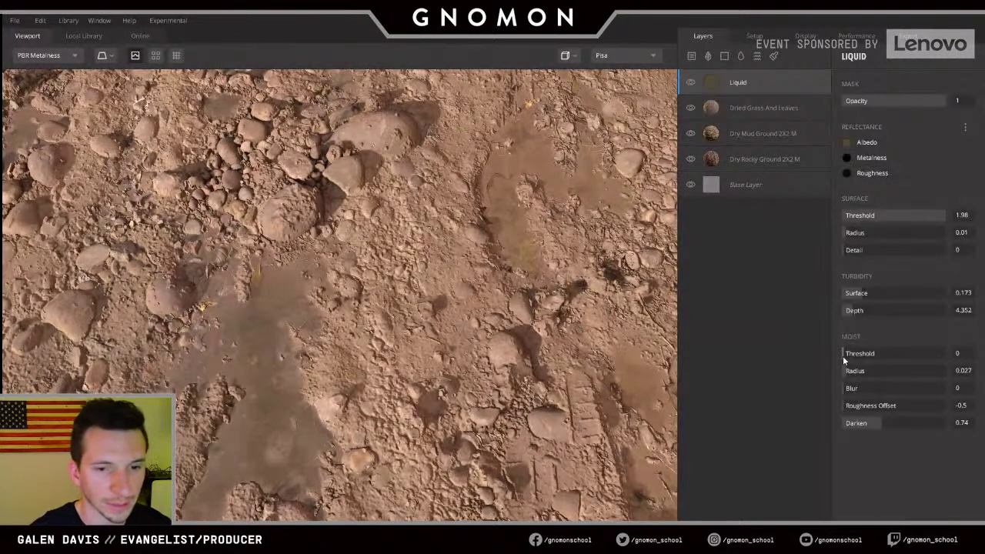
left_click_drag(846, 356, 849, 355)
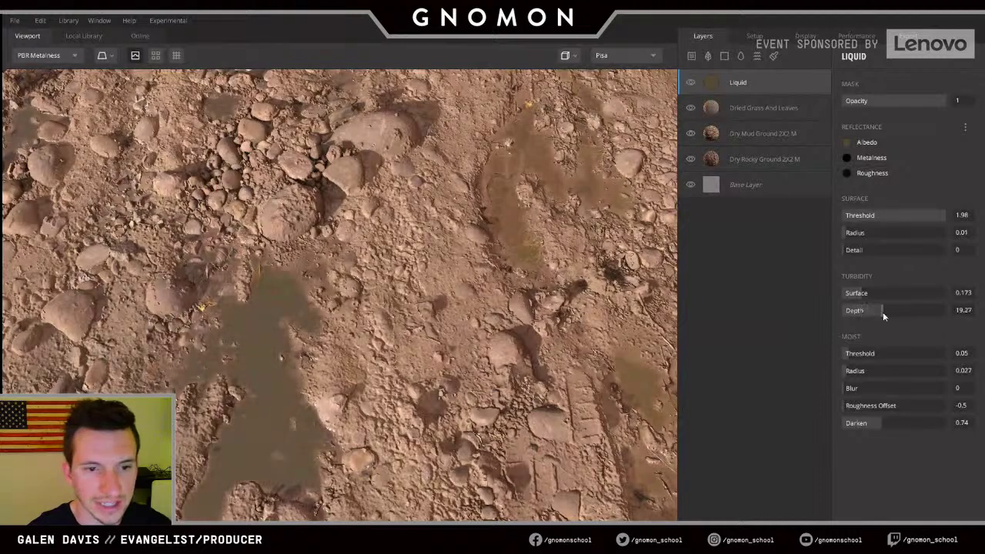
mouse_move(853, 314)
left_mouse_down()
mouse_move(839, 315)
mouse_move(852, 324)
left_mouse_up()
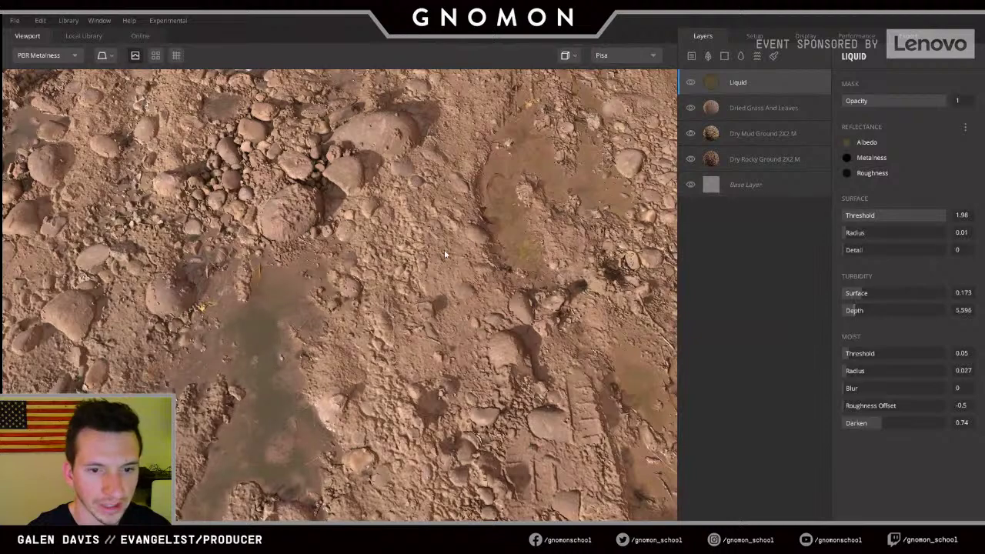
- Slightly lower the Liquid layer's moist Darken amount and check the wet ground around the puddles
left_click_drag(444, 249, 364, 271)
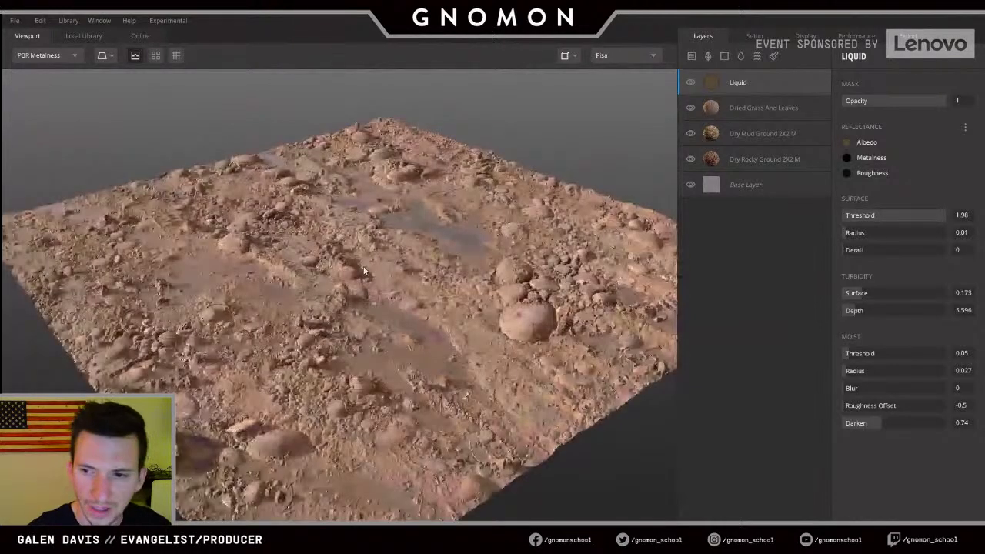
mouse_move(880, 423)
left_mouse_down()
mouse_move(949, 423)
mouse_move(862, 422)
mouse_move(870, 424)
left_mouse_up()
left_click_drag(196, 306, 359, 257)
- Isolate the Dry Rocky Ground 2X2 M layer for viewing and restore the visibility of the other layers
left_click(725, 164)
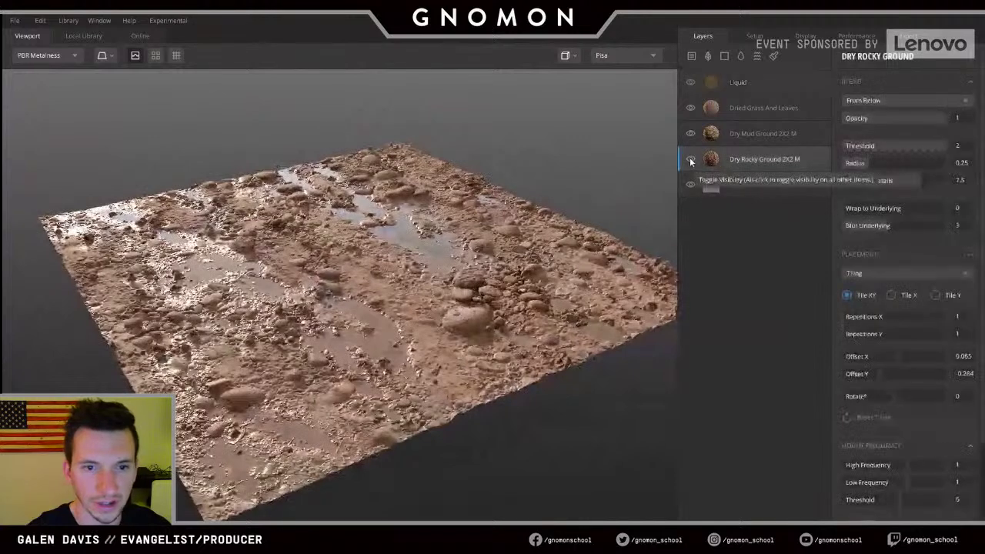
left_click(690, 158, "alt")
left_click(690, 159, "alt")
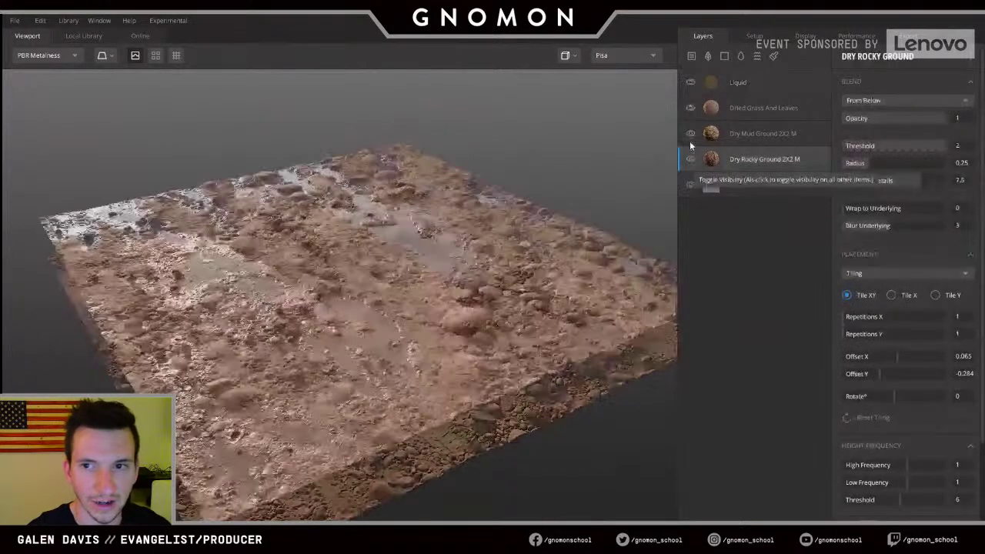
- Isolate the Dry Mud Ground 2X2 M layer, set its High Frequency to 0.403, and show all layers again
left_click(691, 134, "alt")
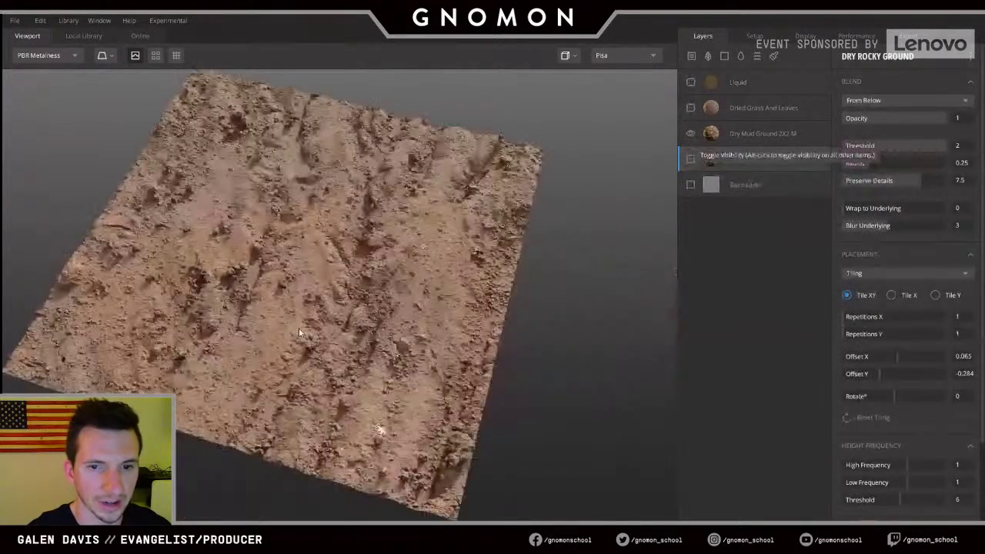
left_click_drag(299, 328, 457, 244)
left_click(737, 136)
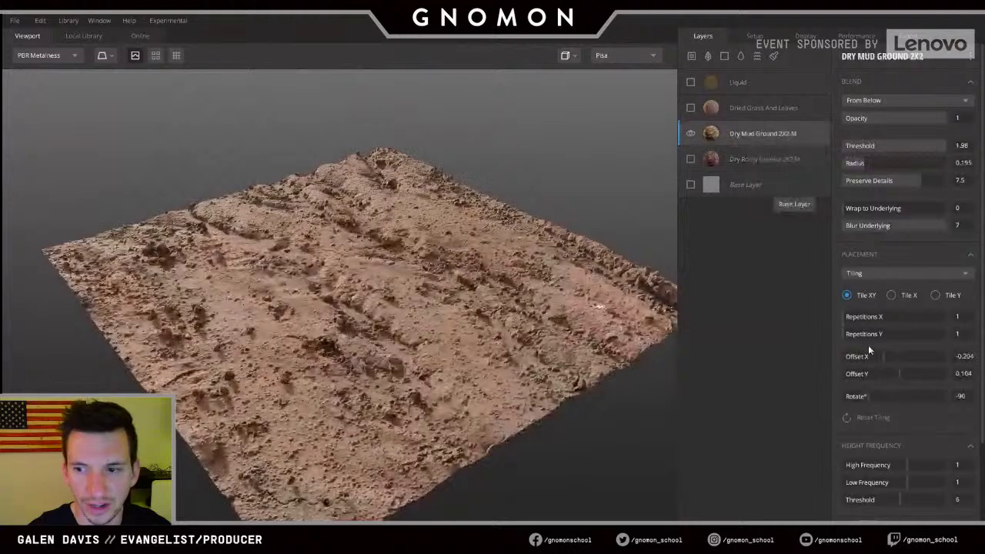
left_click_drag(908, 468, 899, 464)
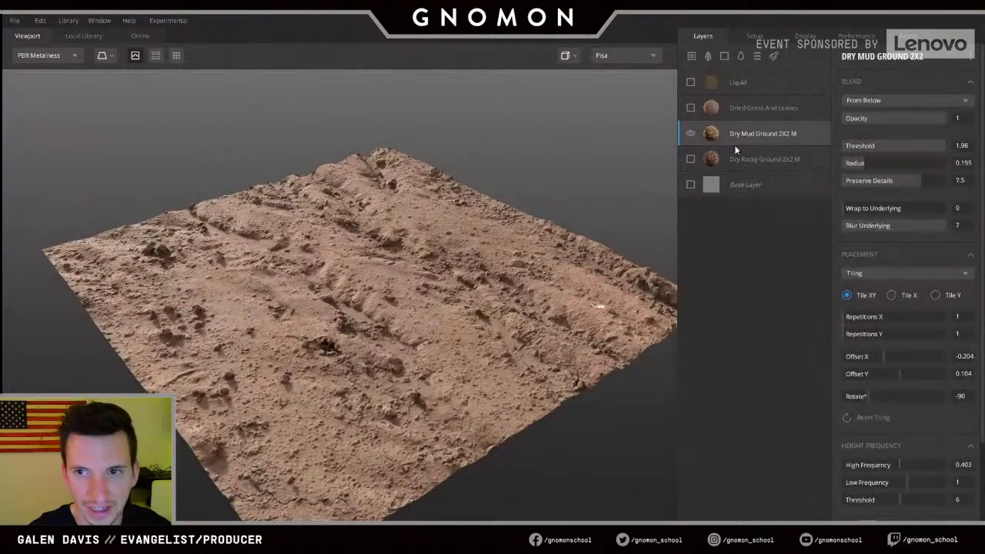
left_click(692, 133, "alt")
left_click_drag(460, 254, 472, 229)
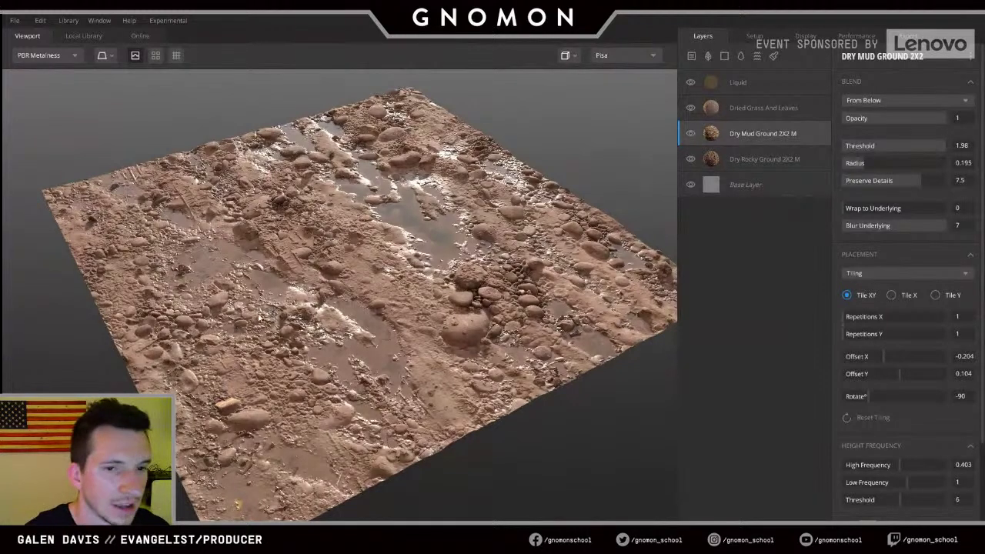
left_click_drag(219, 339, 403, 266)
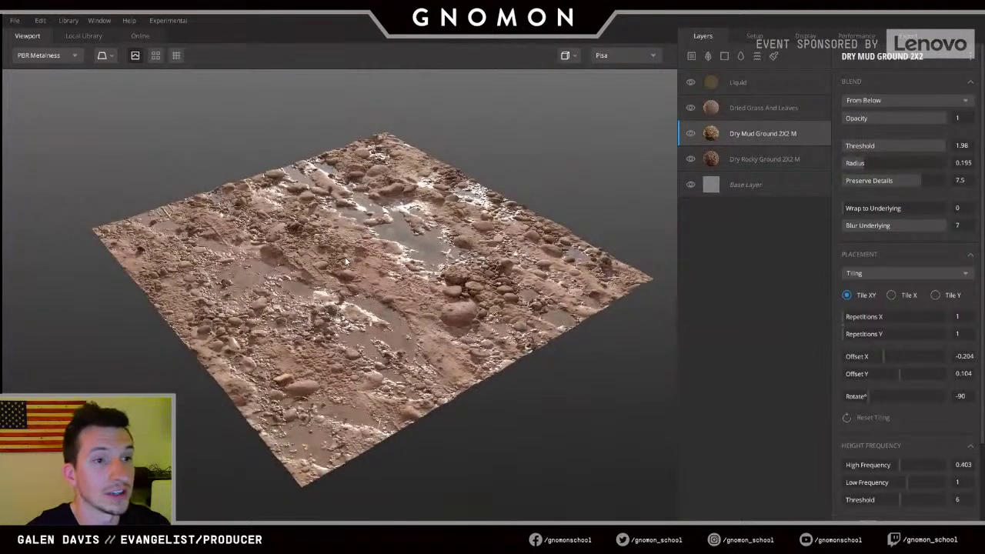
- Save the mix as gnomon in a new project named gnomon
left_click(15, 21)
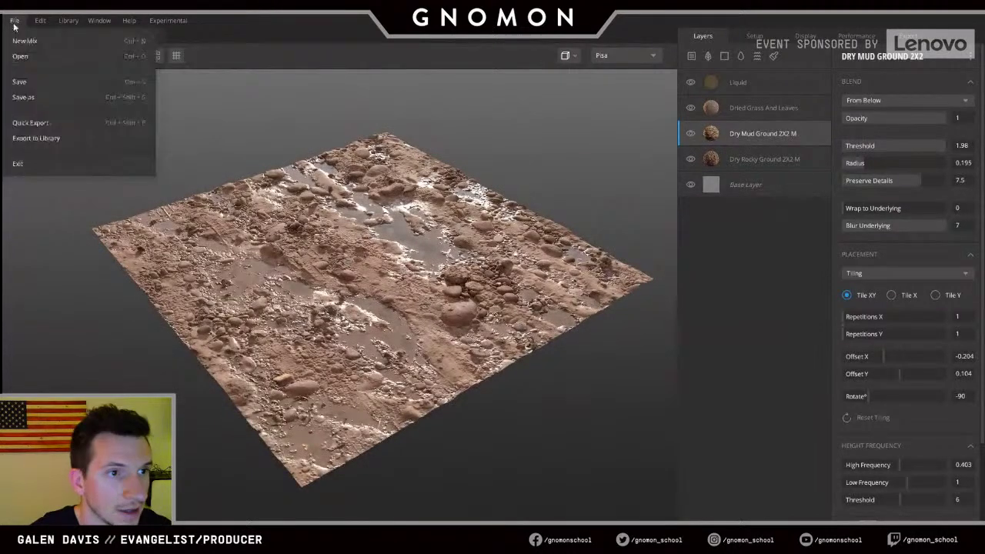
left_click(32, 81)
left_click(666, 411)
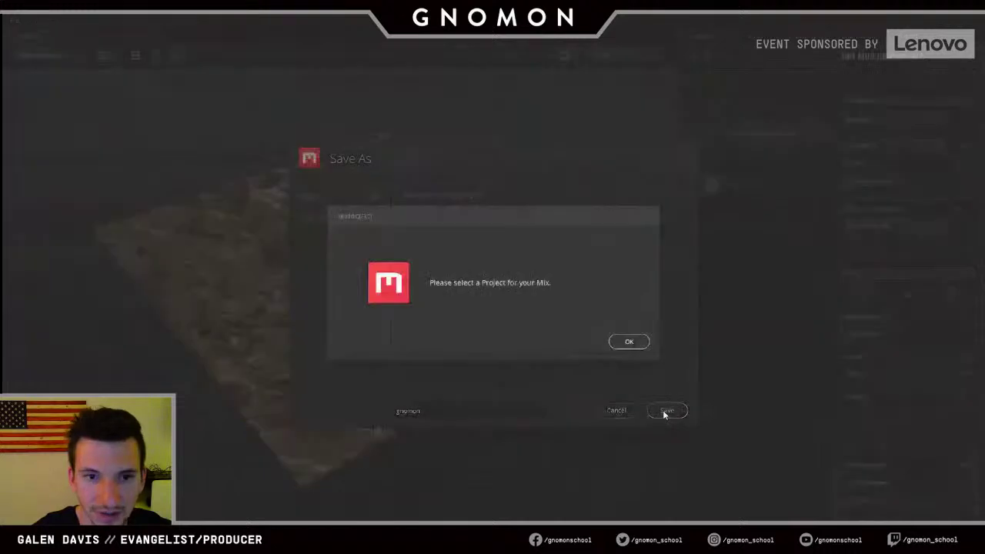
left_click(624, 342)
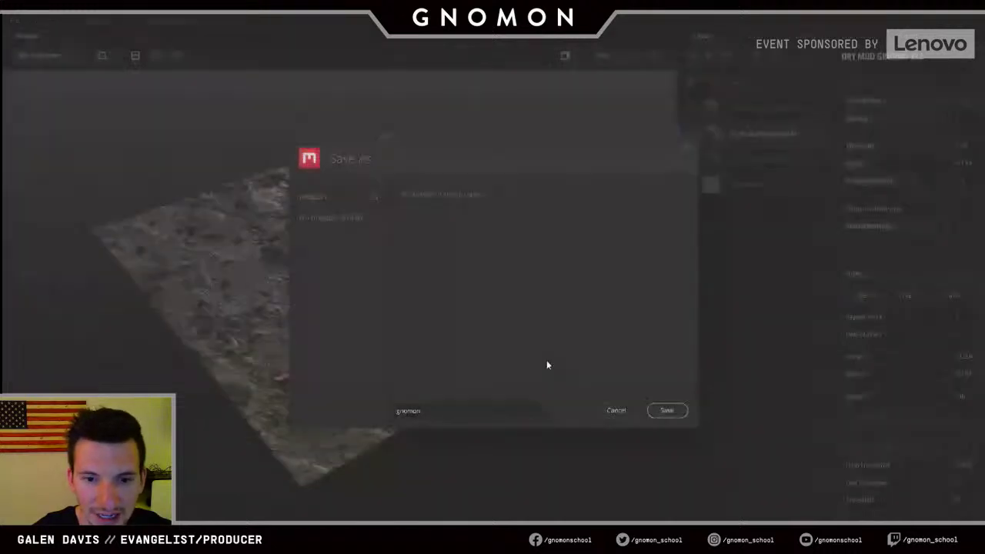
left_click(374, 198)
type("gn")
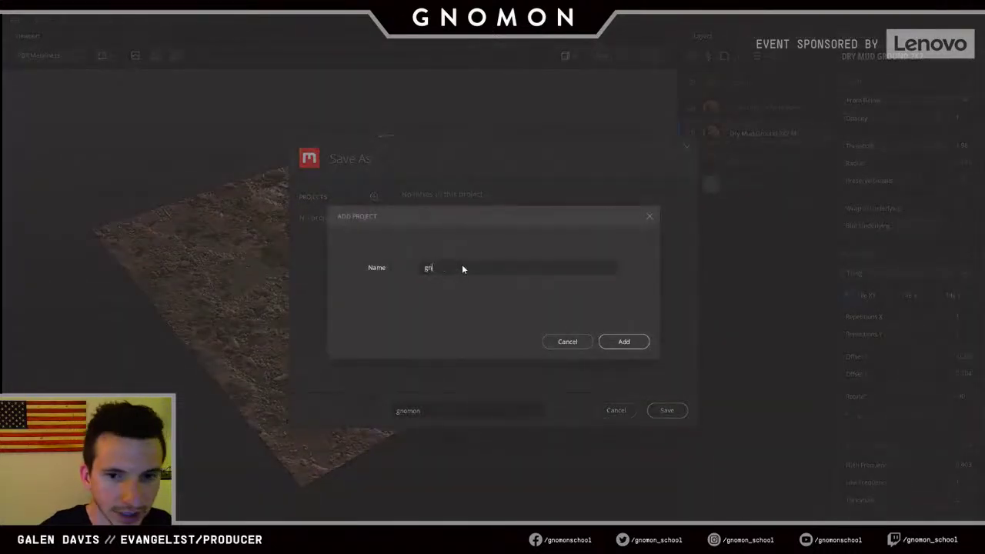
type("omon")
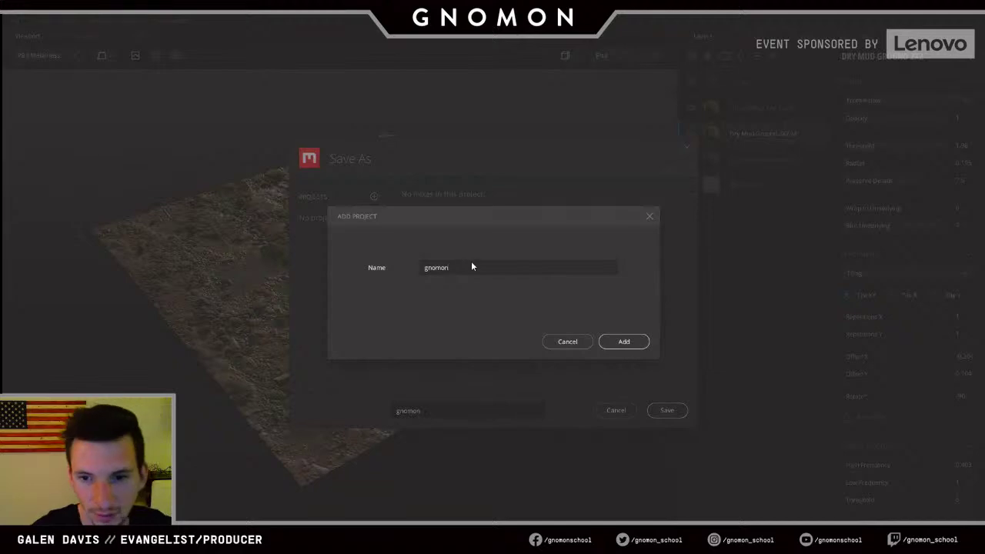
left_click(602, 342)
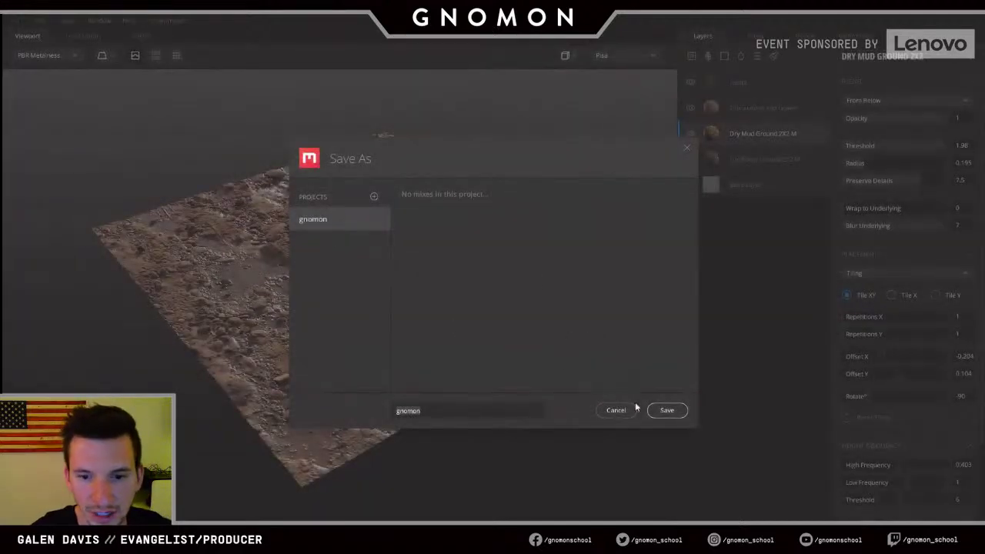
left_click(667, 410)
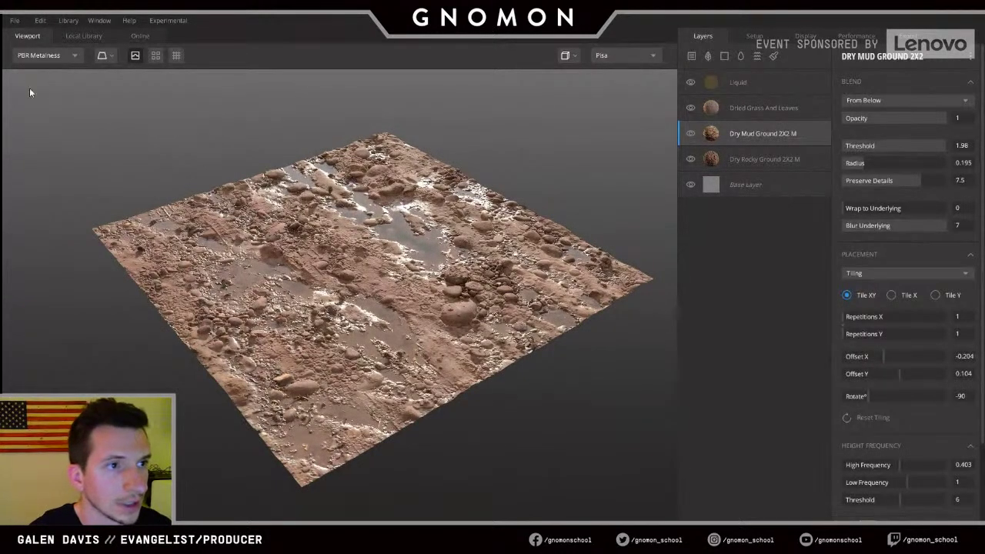
- Set up a library export named gnomon_wet in the Ground category at 4096 px resolution
left_click(17, 21)
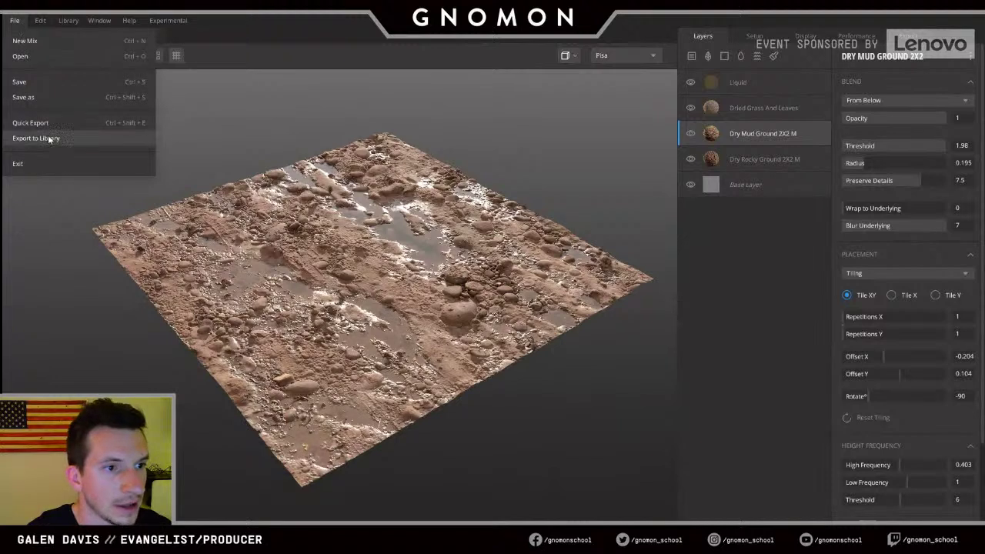
left_click(46, 138)
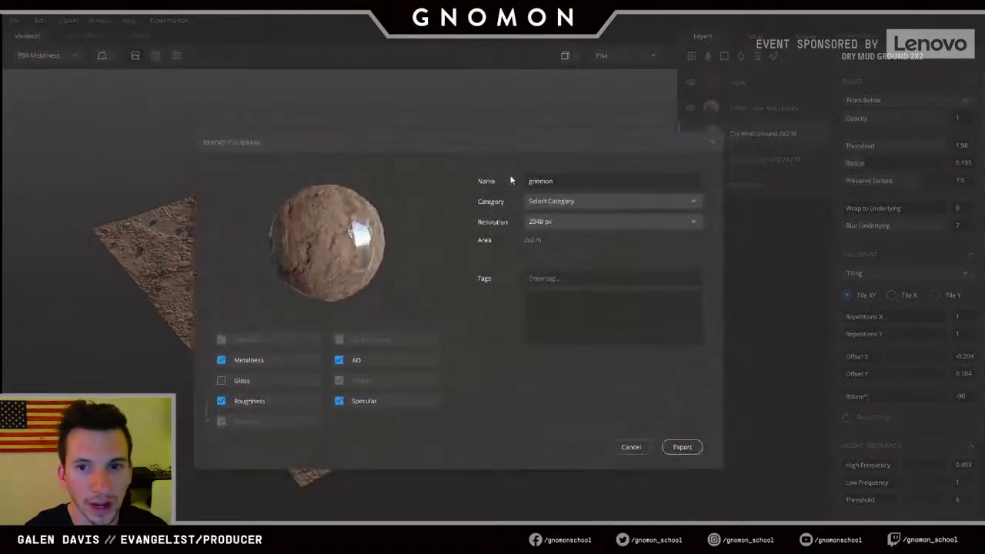
left_click(579, 183)
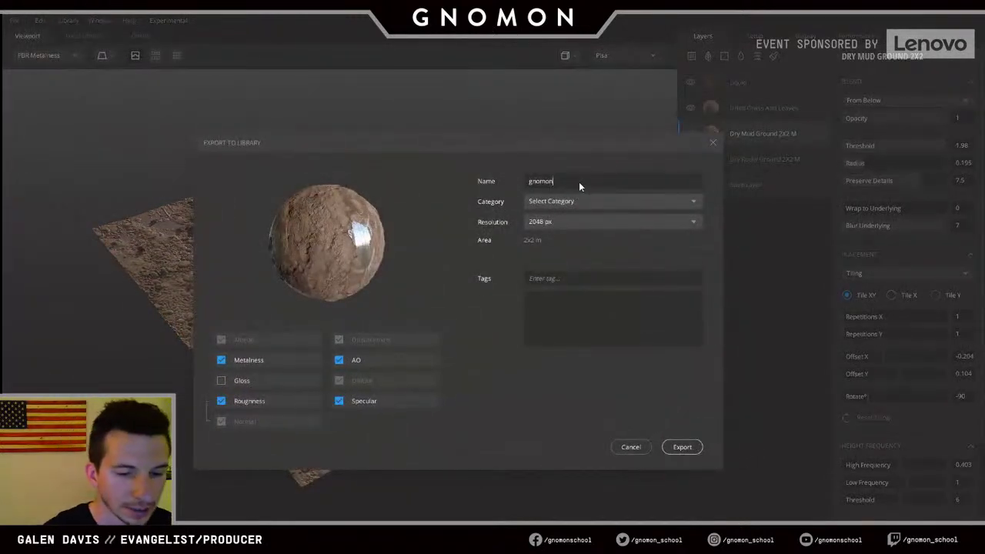
type("_wet")
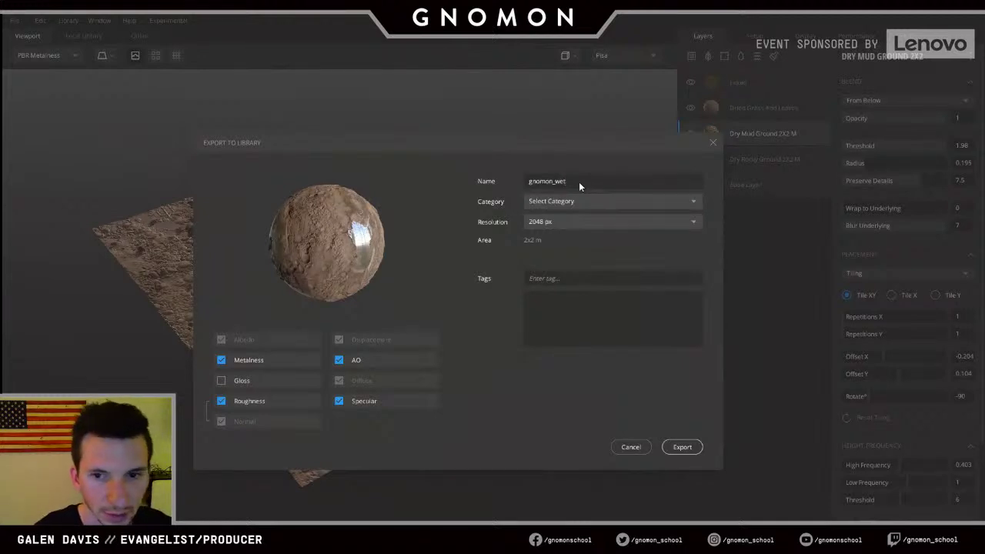
left_click(552, 223)
left_click(561, 299)
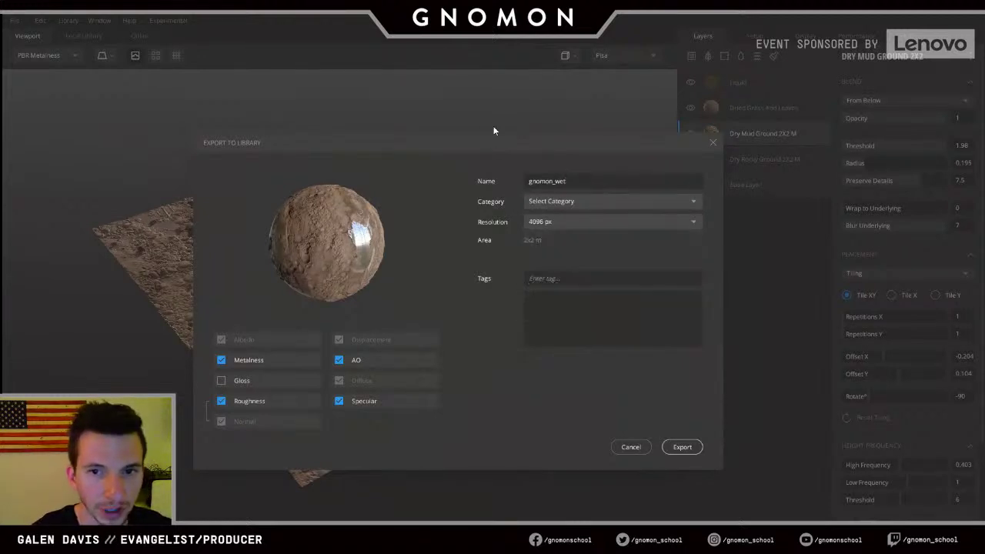
left_click_drag(483, 144, 443, 129)
left_click(531, 186)
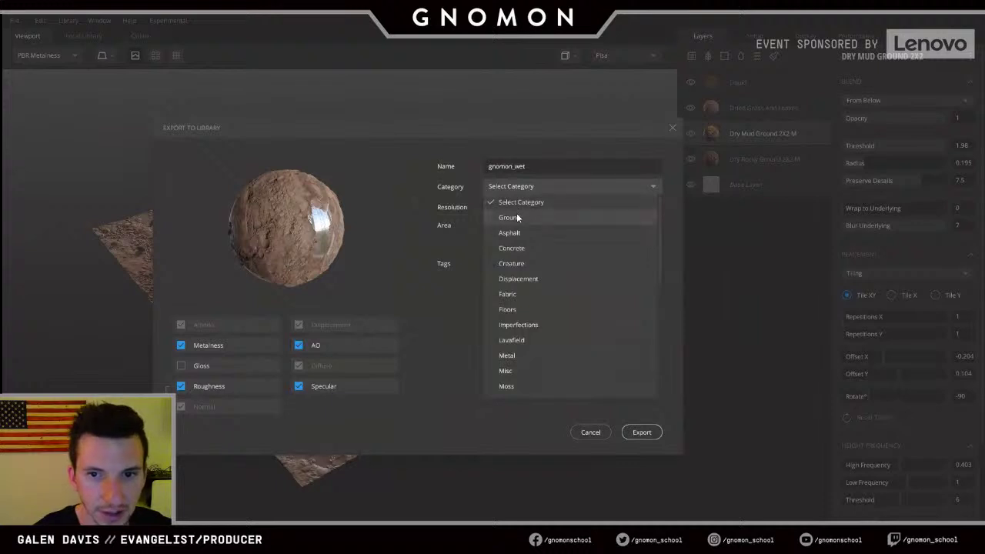
left_click(517, 216)
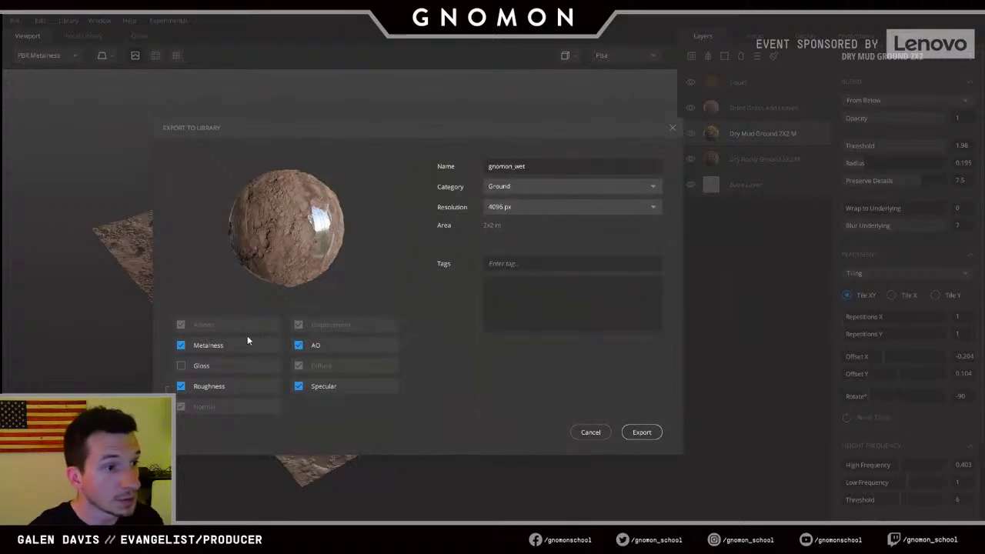
- Exclude the AO, Specular and Metalness maps and export the wet surface to the library
left_click(300, 346)
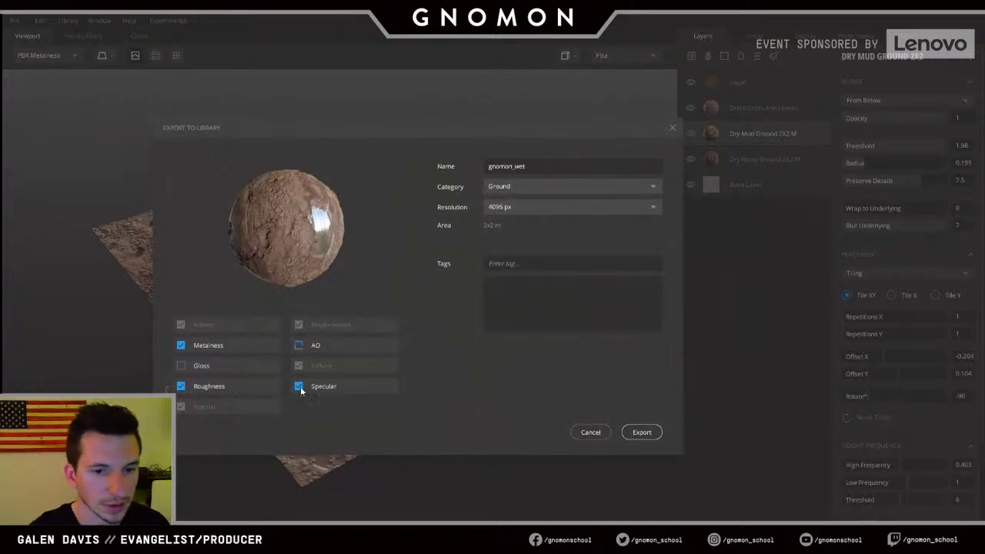
left_click(191, 346)
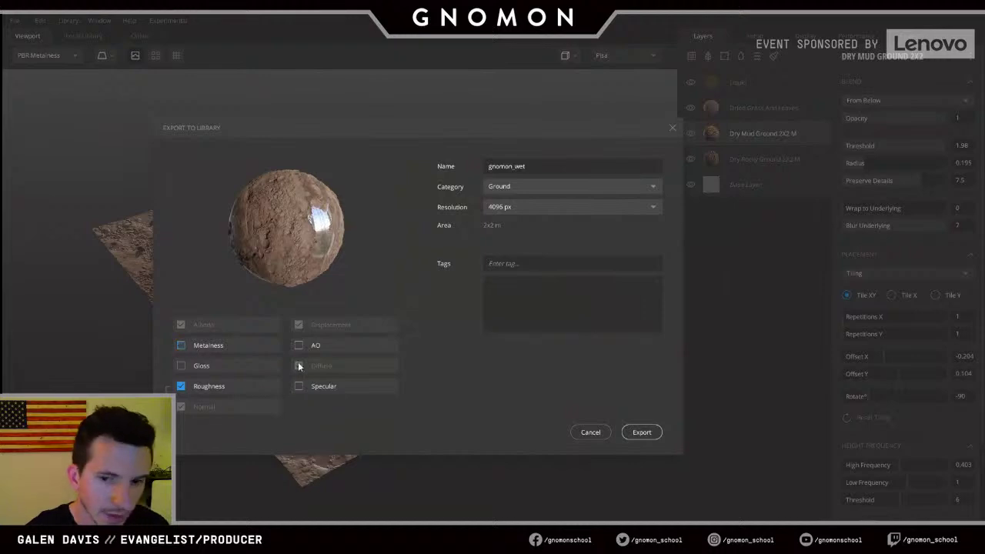
left_click(643, 433)
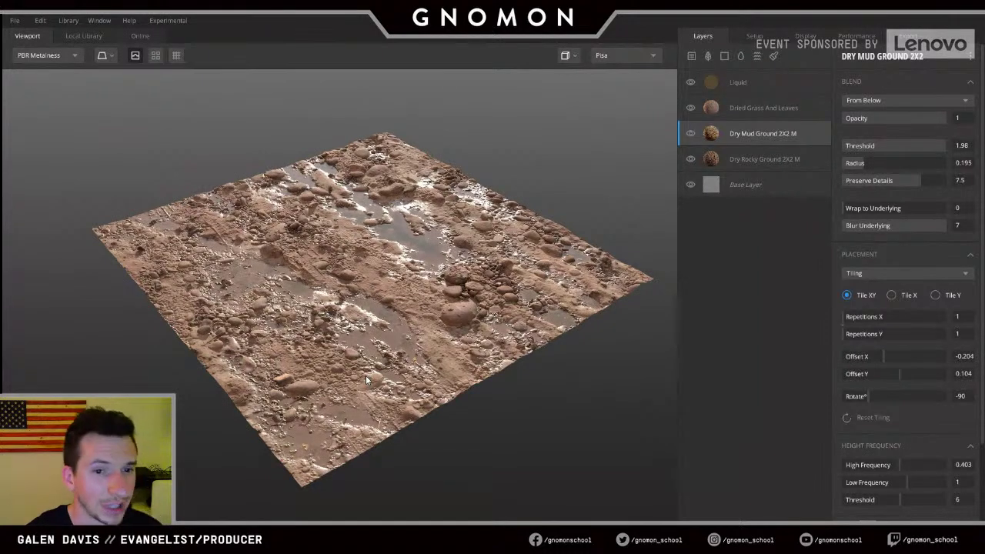
- Hide the Liquid layer to get a dry version of the ground surface
left_click(766, 83)
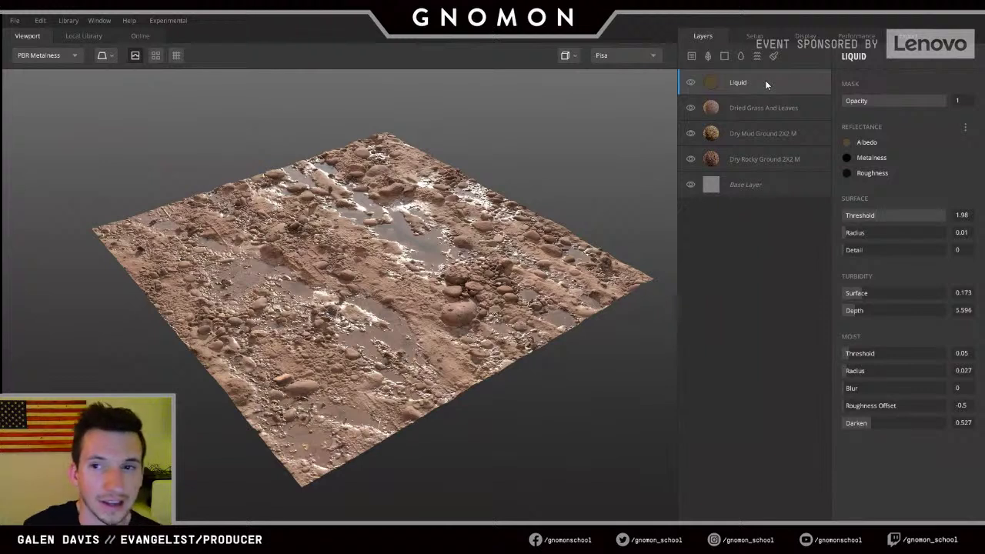
left_click(691, 83)
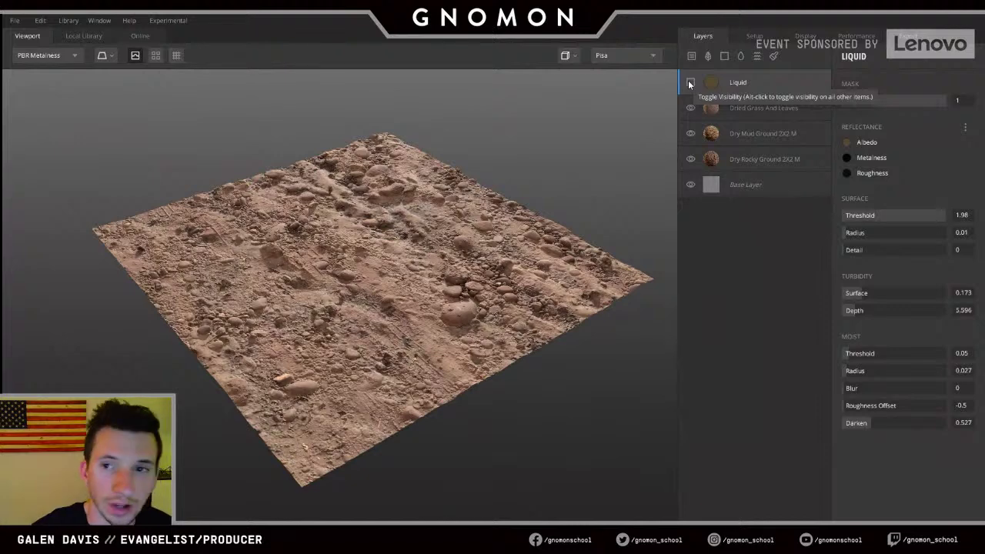
scroll(314, 268, "up", 2)
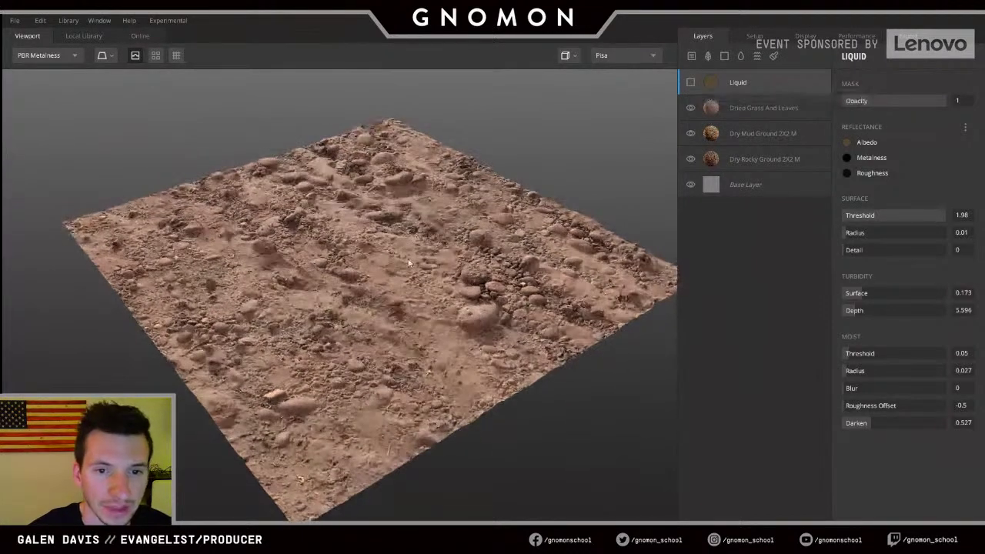
left_click_drag(394, 279, 391, 251)
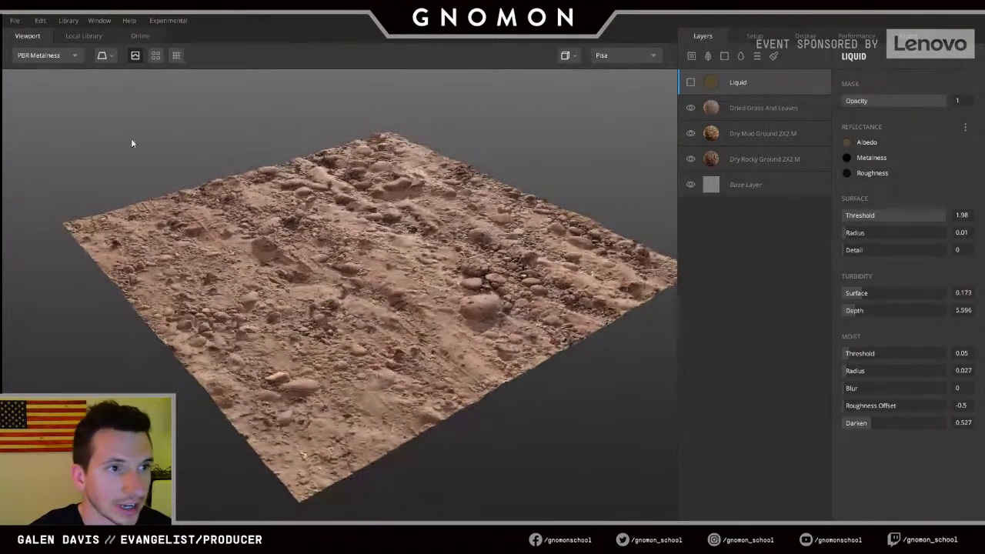
- Export the dry surface to the library under the name gnomon_dry
left_click(14, 21)
left_click(48, 136)
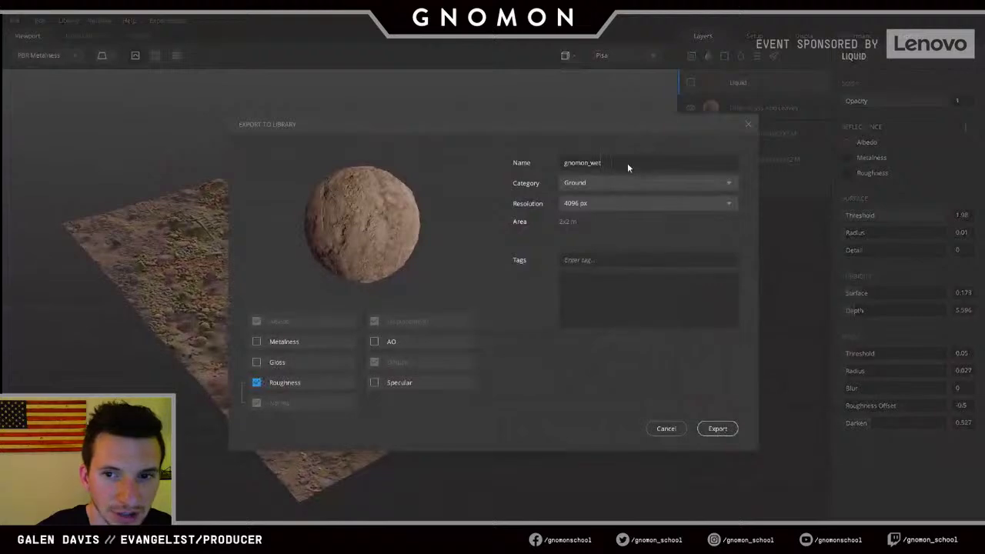
key("BackSpace")
key("BackSpace")
key("BackSpace")
type("dry")
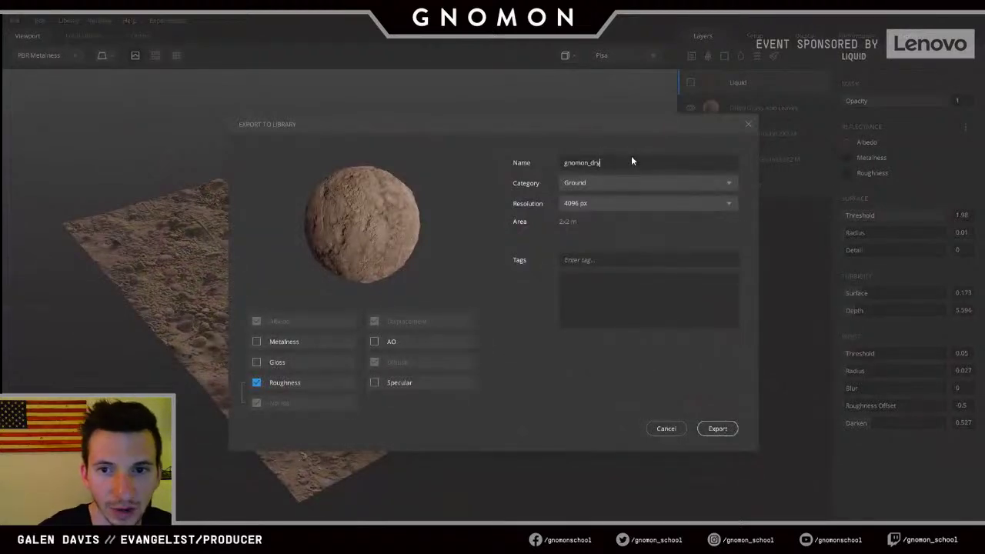
left_click(714, 429)
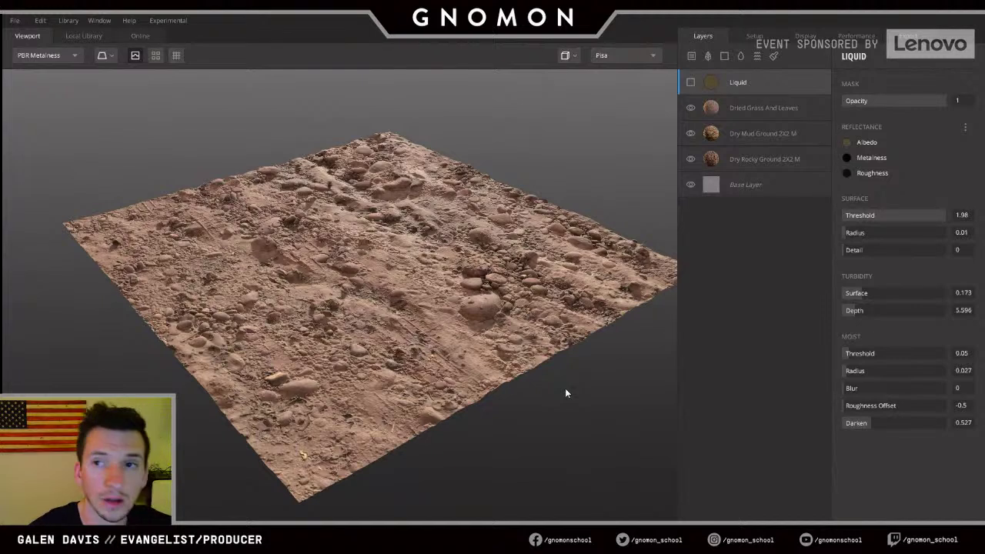
- Examine the Albedo map's file export settings, including its channel sources and color space options
left_click(908, 36)
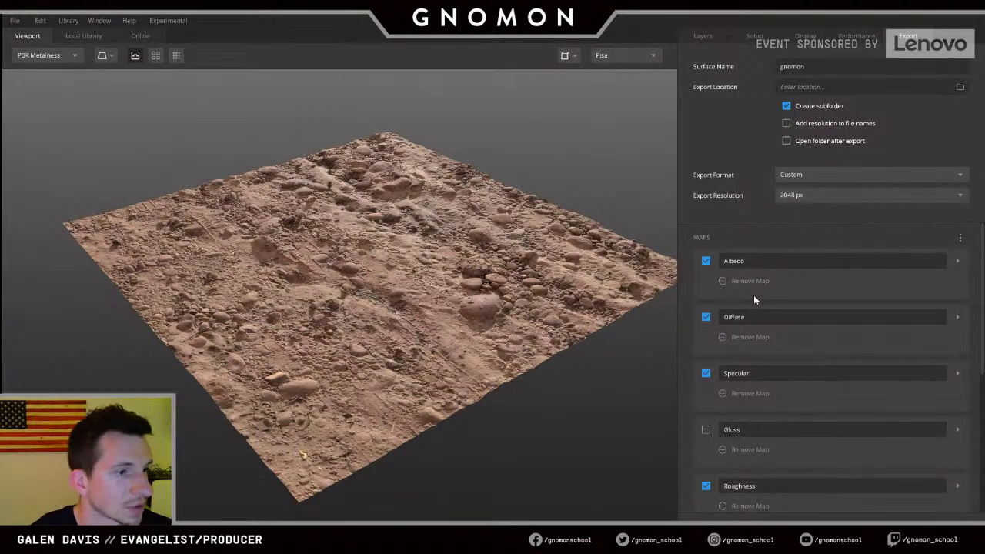
left_click(955, 261)
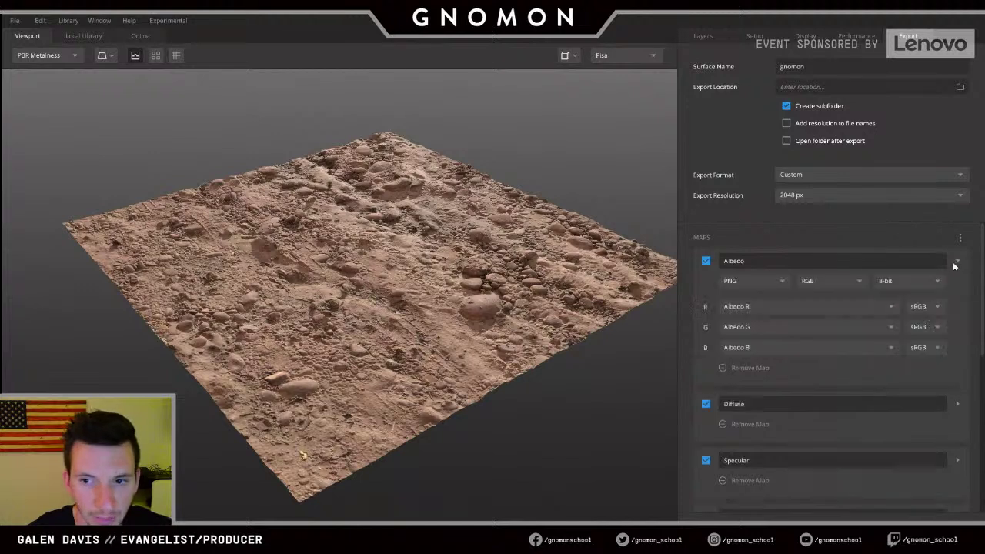
scroll(858, 414, "down", 3)
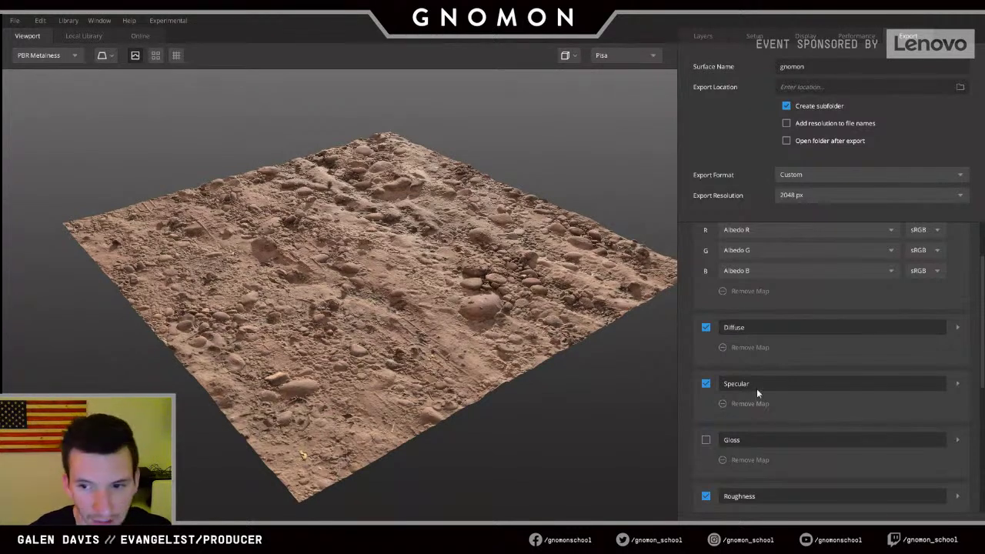
left_click(759, 229)
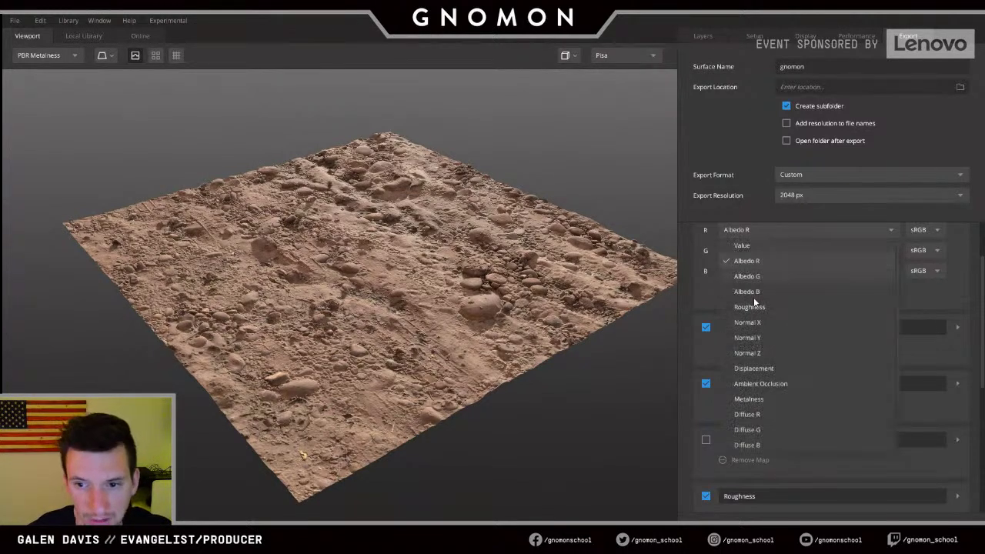
scroll(756, 339, "down", 3)
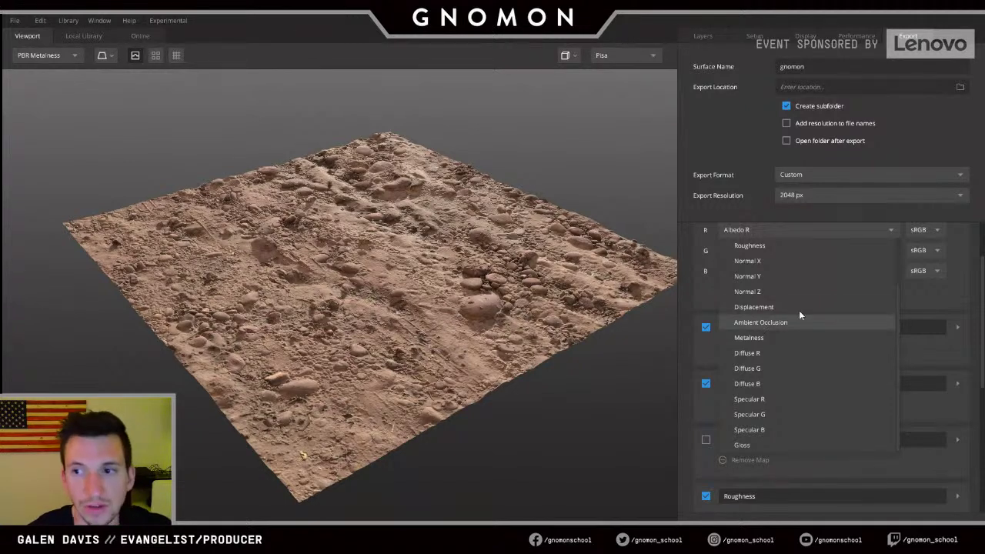
left_click(956, 303)
left_click(927, 233)
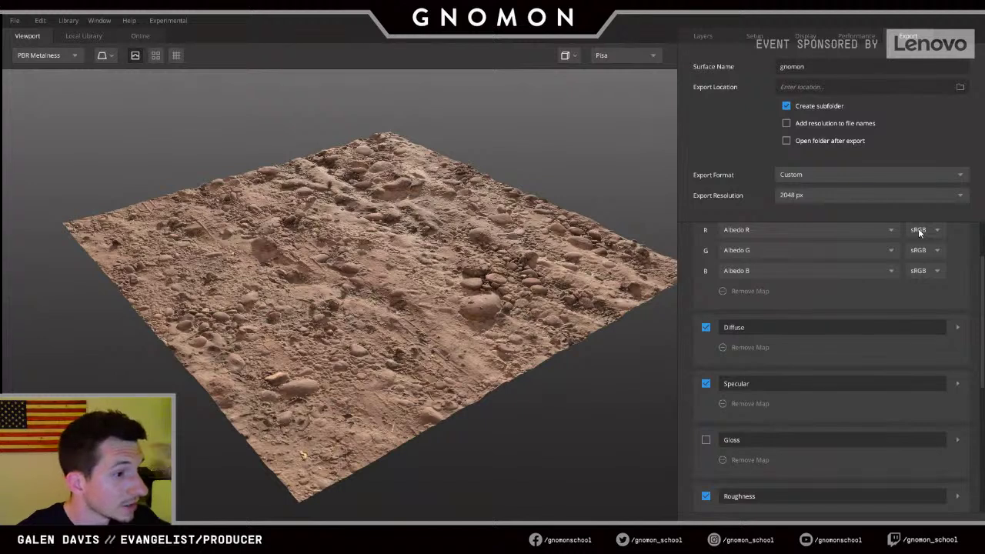
- Review the file types offered as the overall export format for the surface maps
scroll(958, 312, "up", 1)
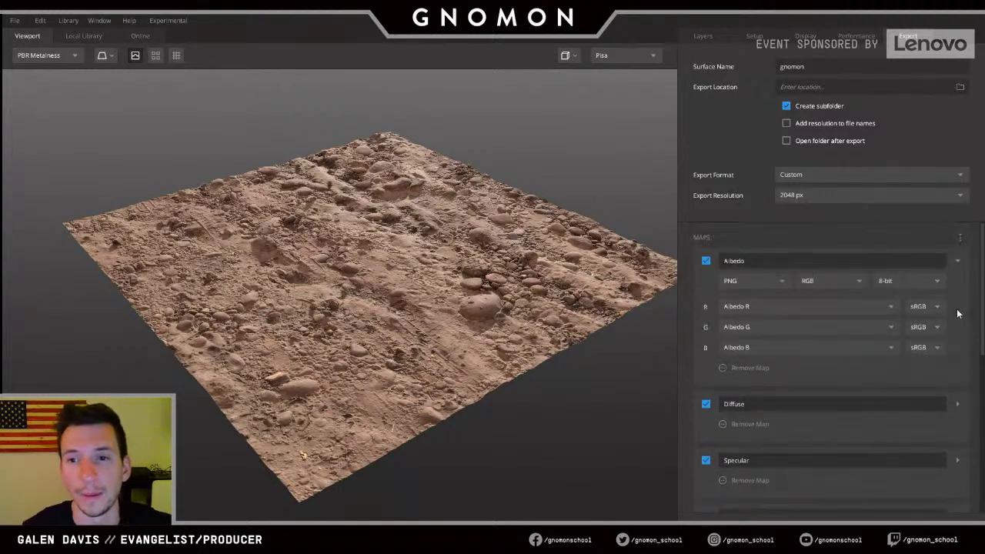
left_click(826, 179)
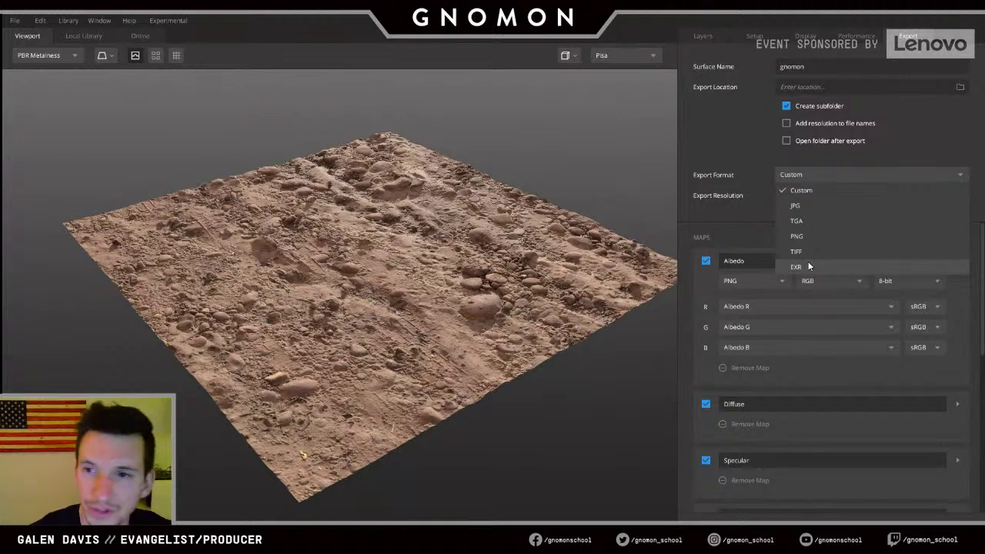
left_click(730, 242)
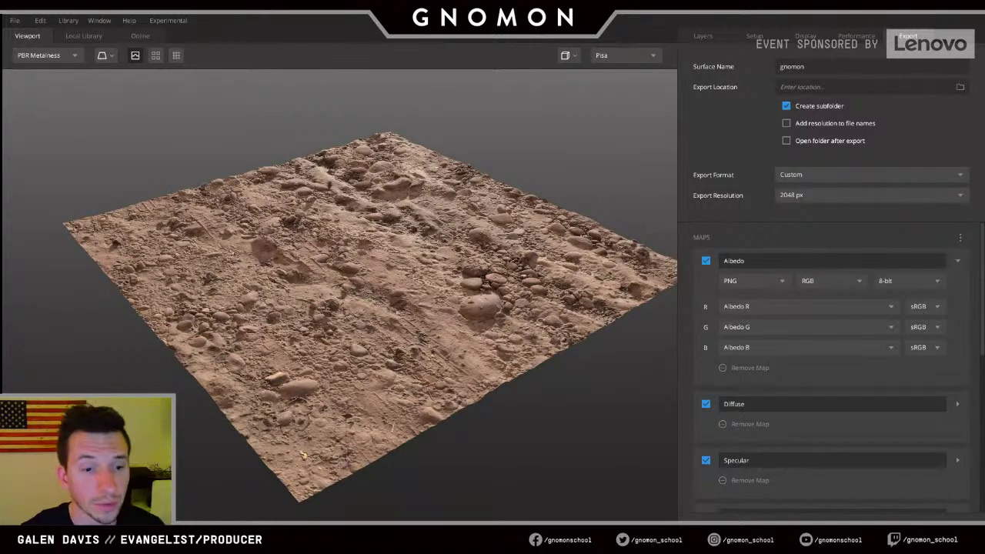
- Switch to Quixel Bridge, list the local Mixer surfaces and show the Gnomon_wet surface in the 3D preview
key("alt+Tab")
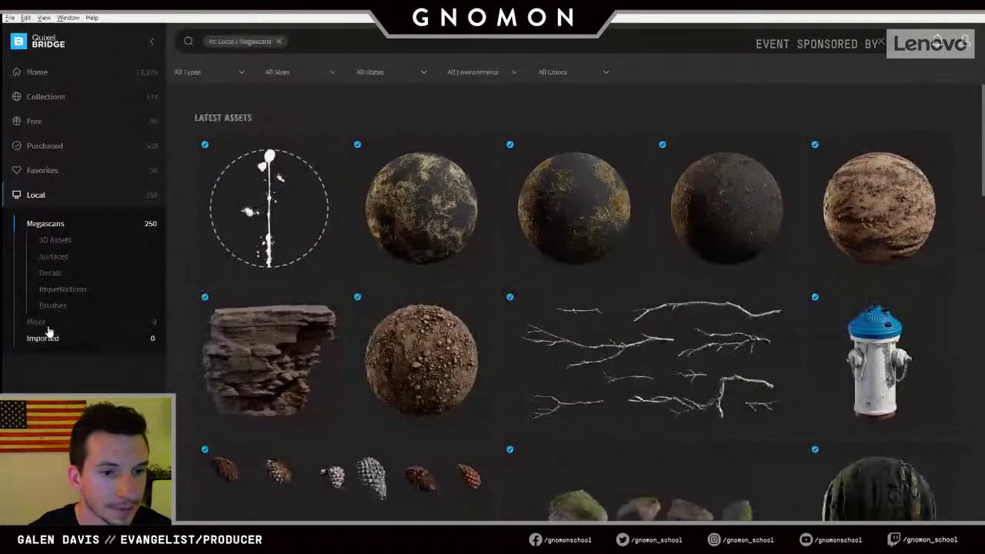
left_click(40, 324)
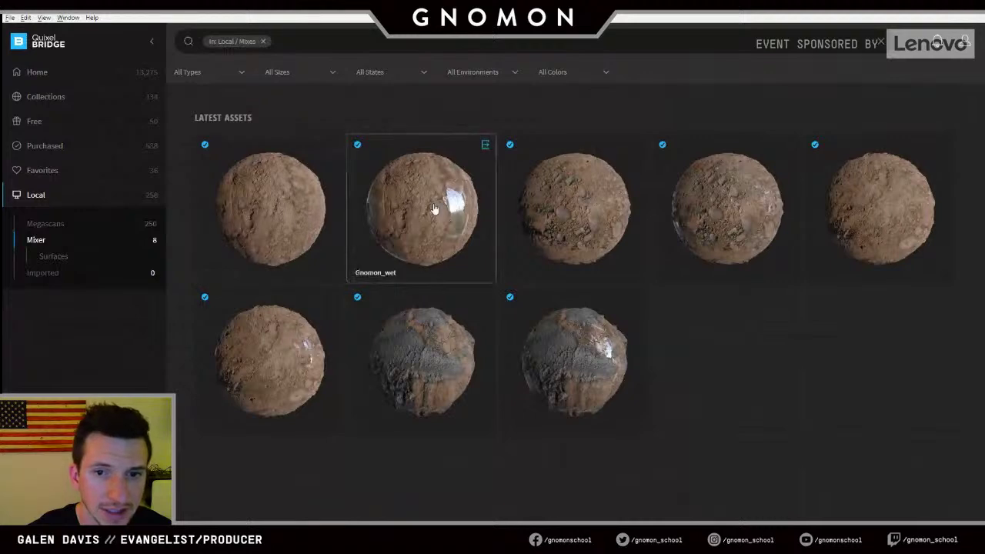
left_click(462, 231)
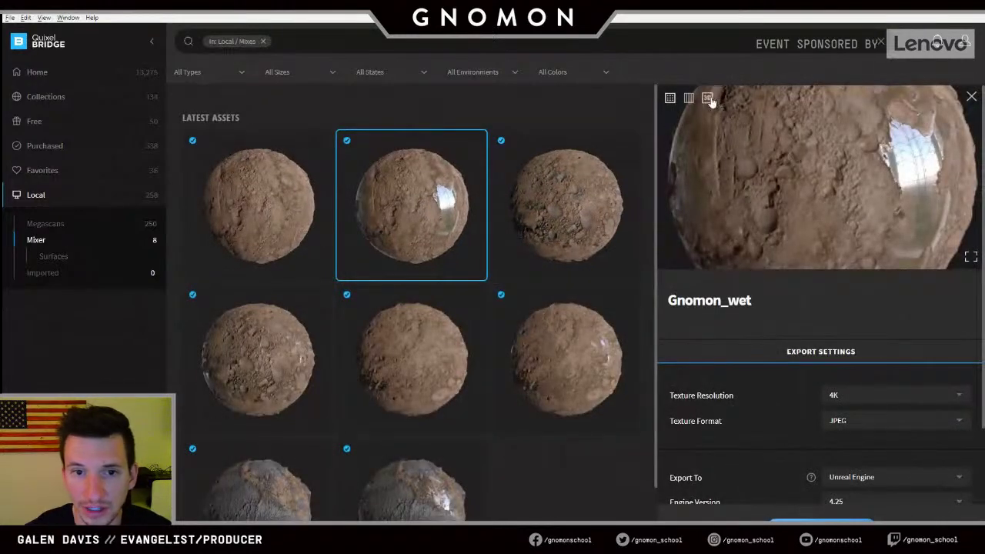
mouse_move(867, 234)
scroll(826, 215, "down", 3)
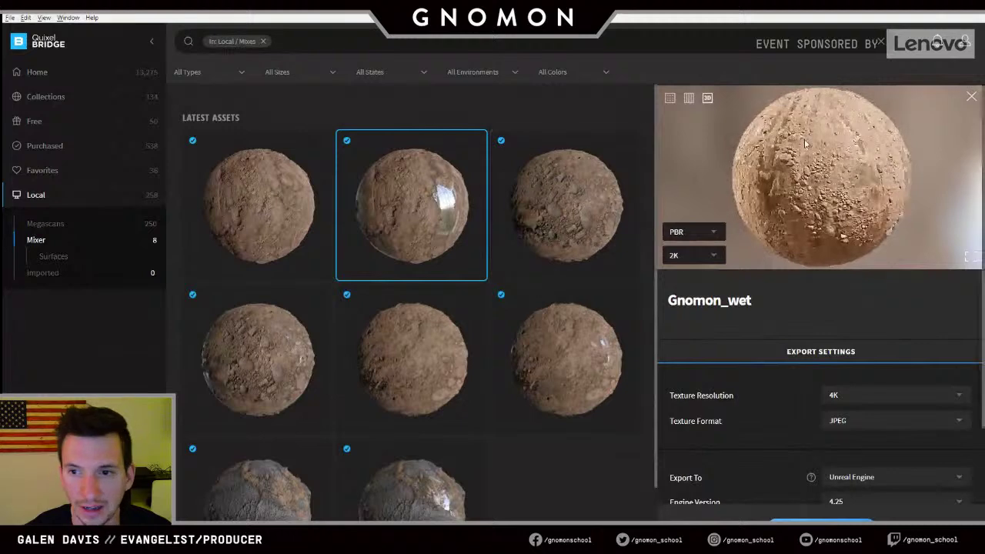
- Inspect the Gnomon_wet 3D preview, checking its resolution options and viewing the Albedo channel before returning to PBR
left_click(713, 259)
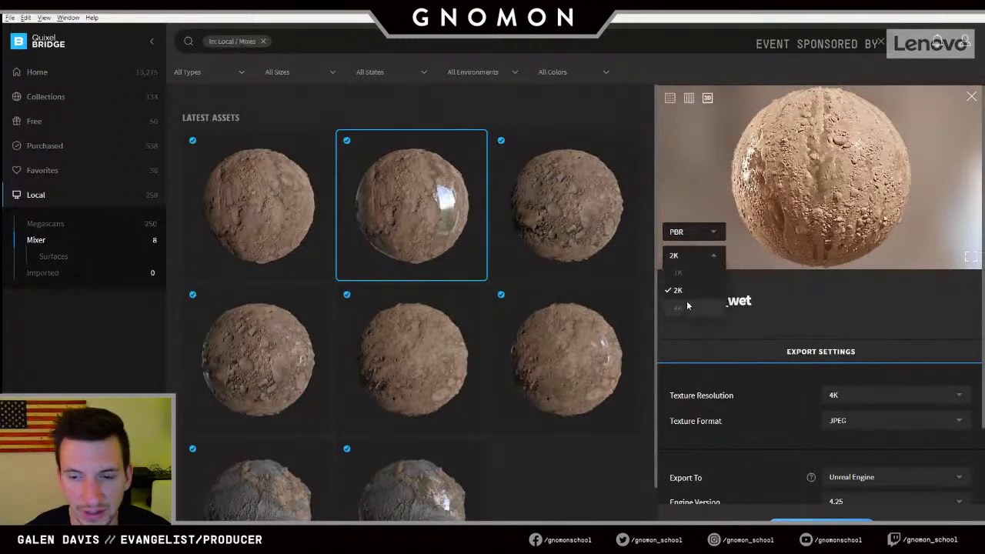
left_click(822, 187)
left_click_drag(767, 175, 871, 187)
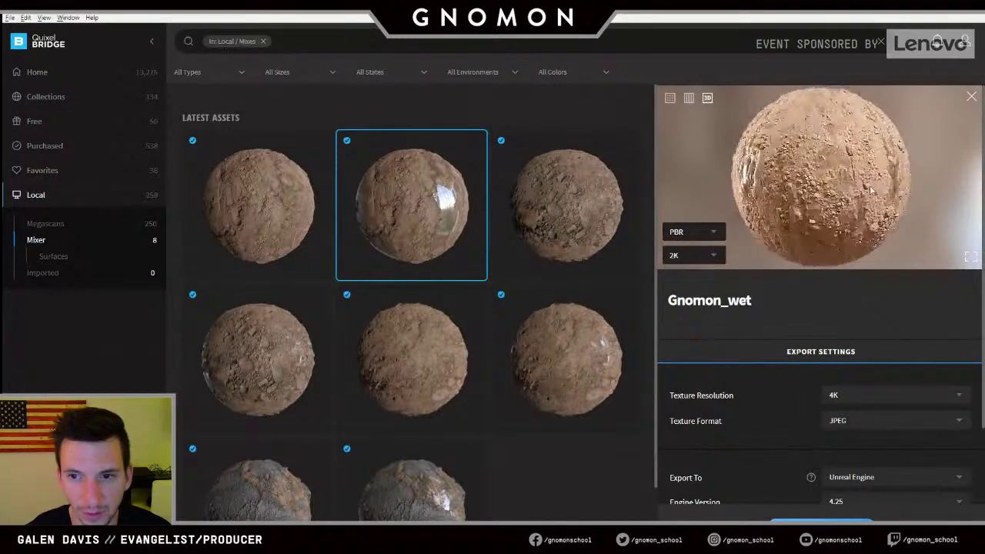
left_click(692, 232)
left_click(700, 255)
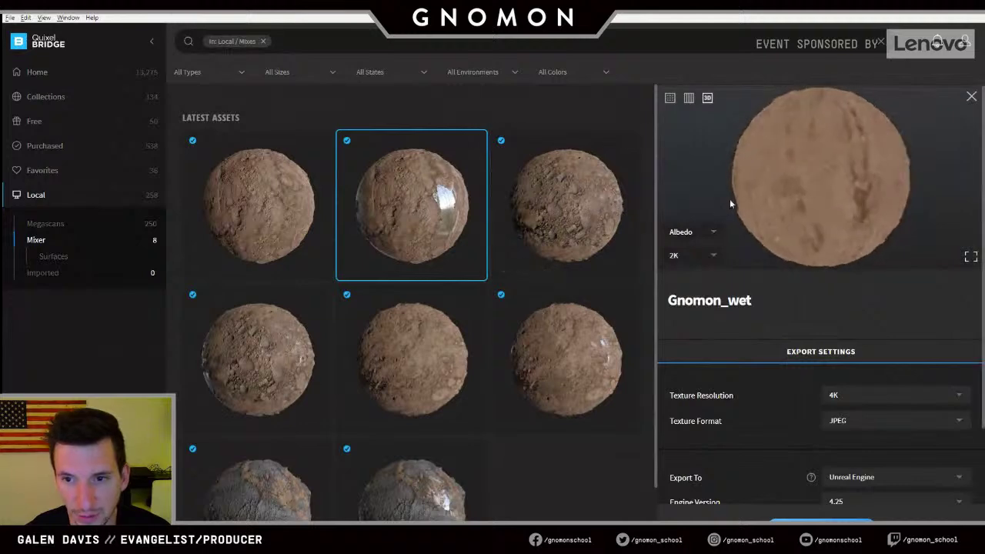
left_click(684, 234)
left_click(686, 255)
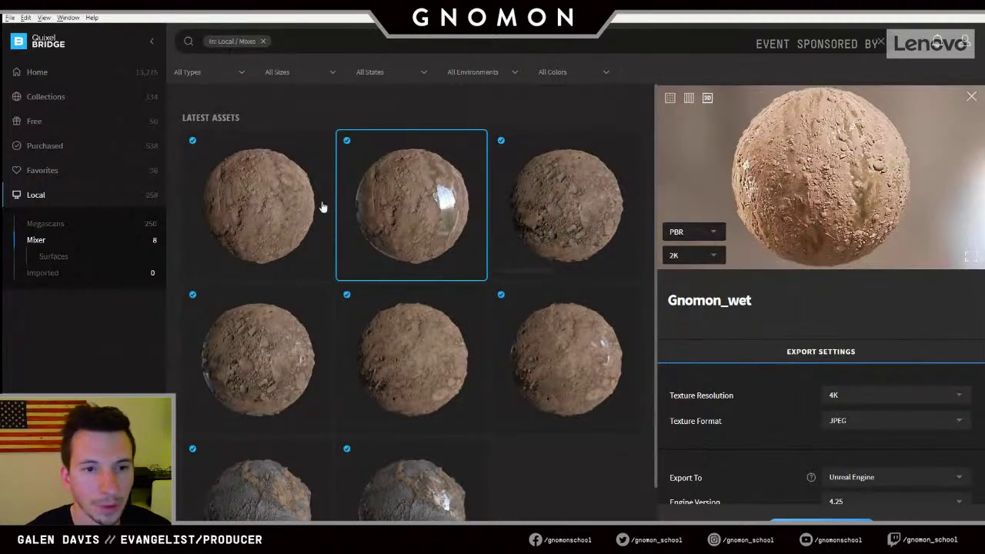
- Select the Gnomon_dry and Gnomon_wet surfaces together, and switch to the Unreal Editor
left_click(264, 203)
left_click(392, 209, "ctrl")
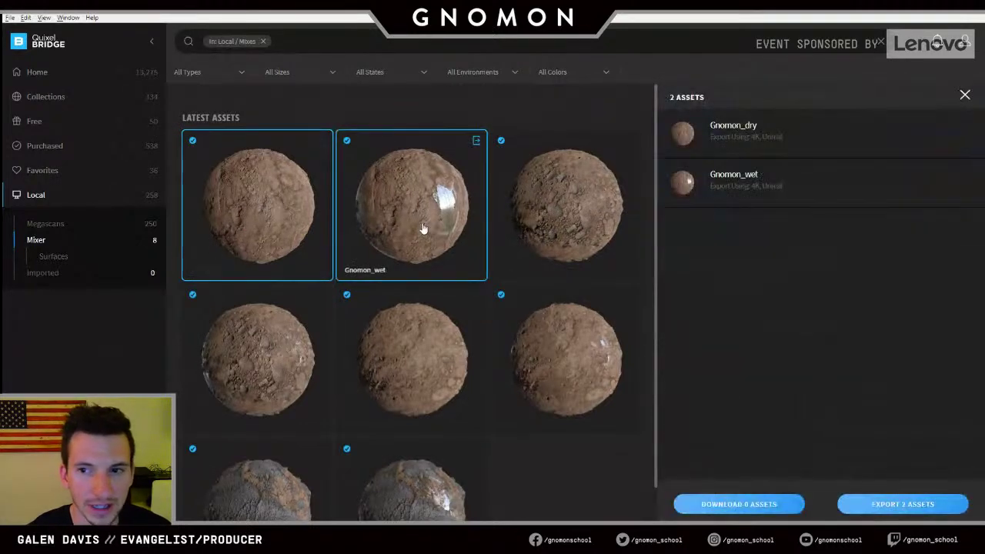
key("alt+Tab")
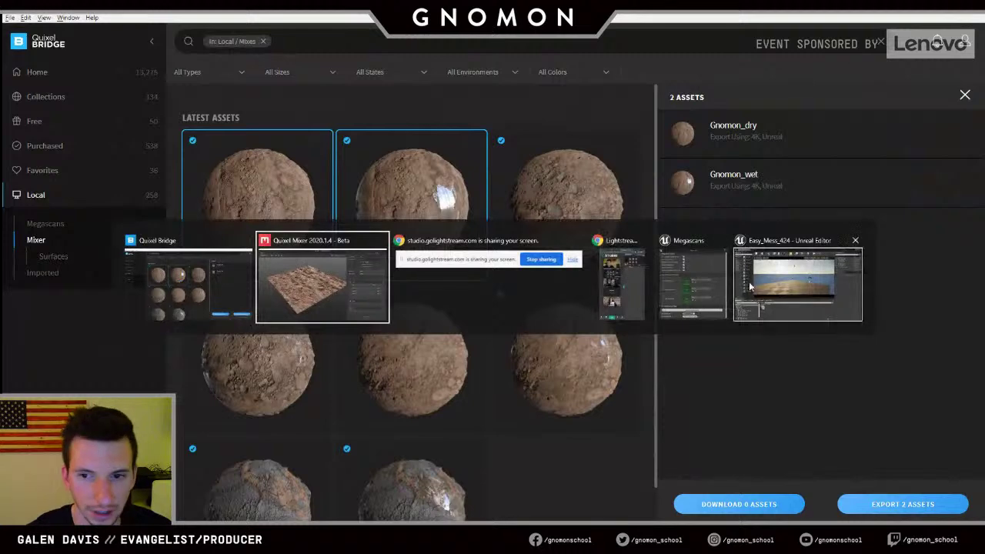
left_click(776, 277)
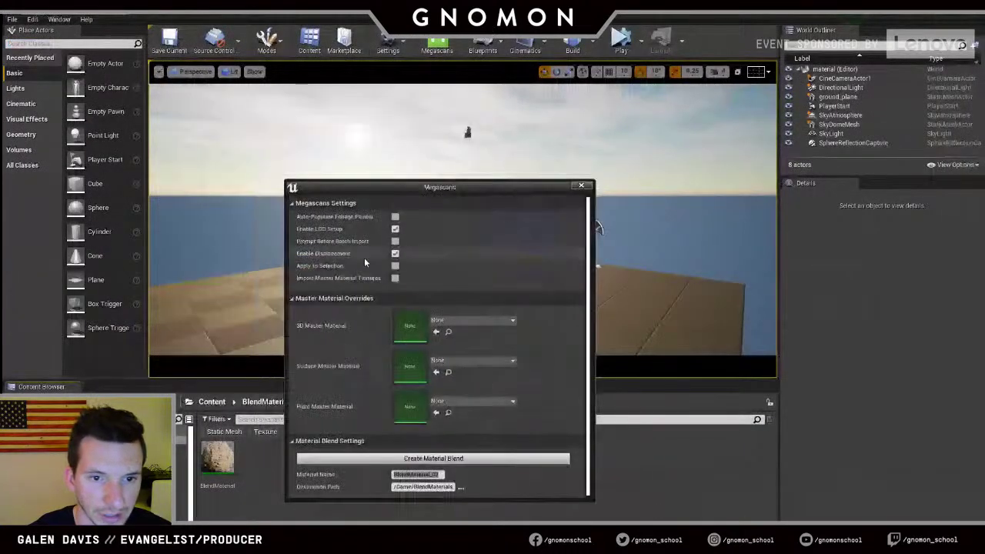
- Shrink the Megascans settings window and place it at the viewport's edge so the ground plane stays in view
left_click_drag(403, 180, 276, 103)
left_click_drag(464, 414, 411, 348)
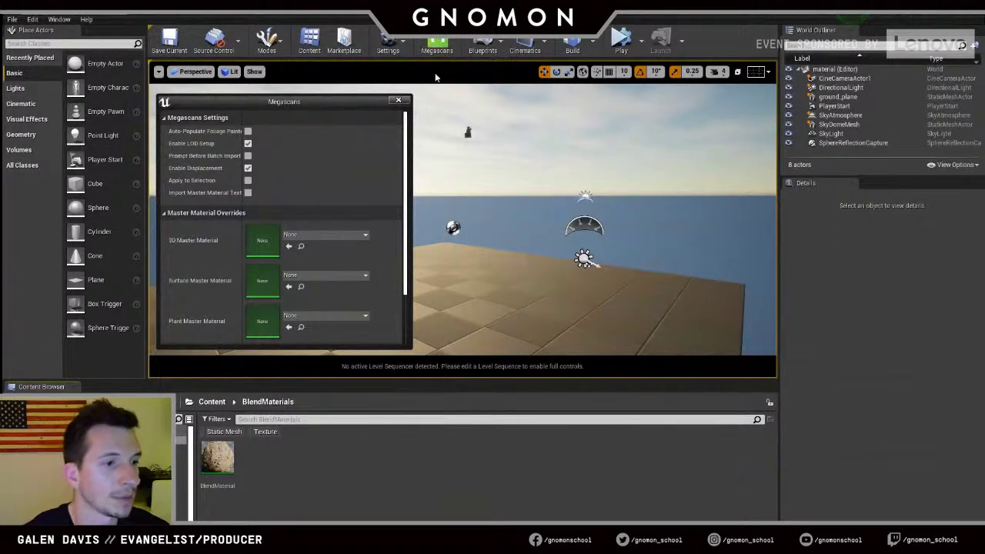
left_click_drag(246, 94, 242, 91)
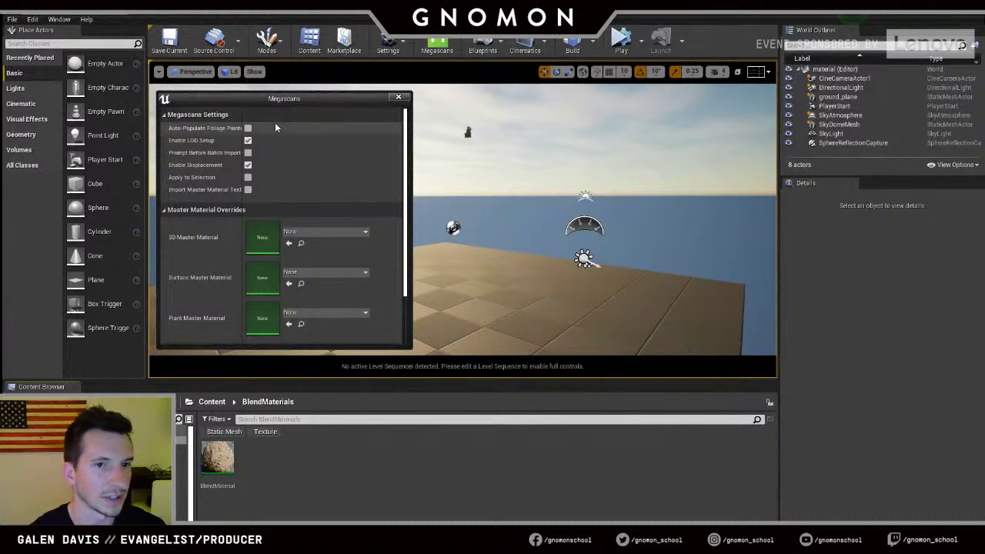
left_click_drag(245, 99, 239, 96)
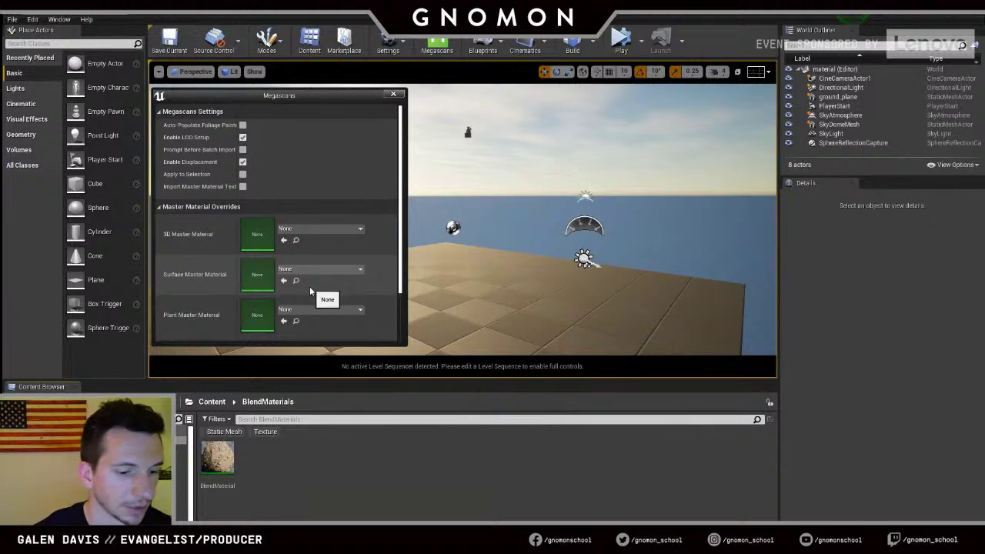
- Export the two selected surfaces from Quixel Bridge to Unreal Engine and return to the Unreal Editor
key("alt+Tab")
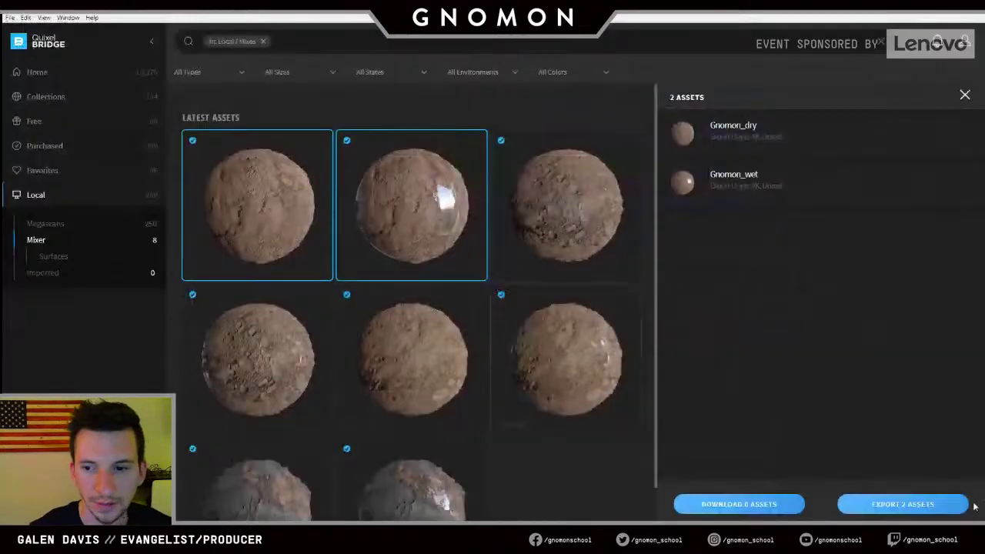
left_click(905, 507)
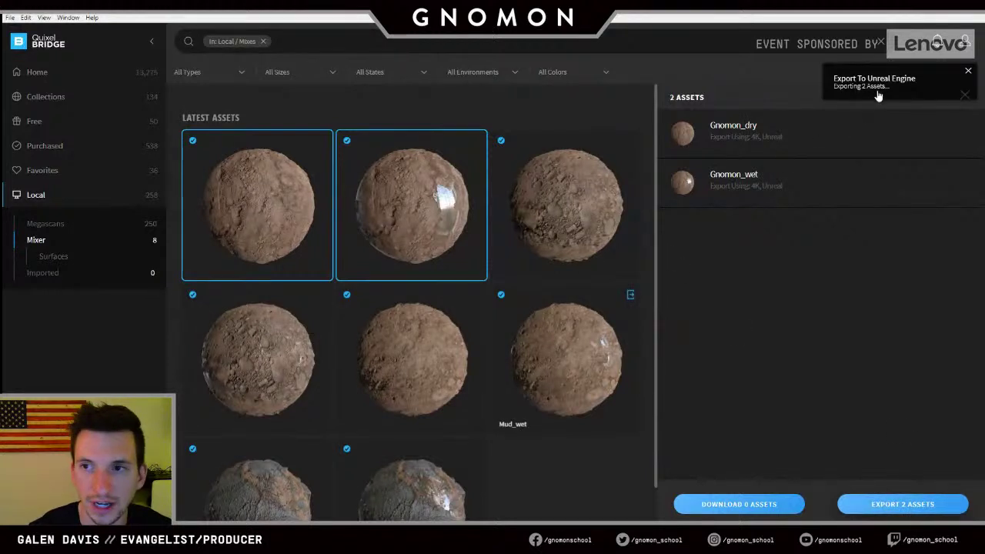
key("alt+Tab")
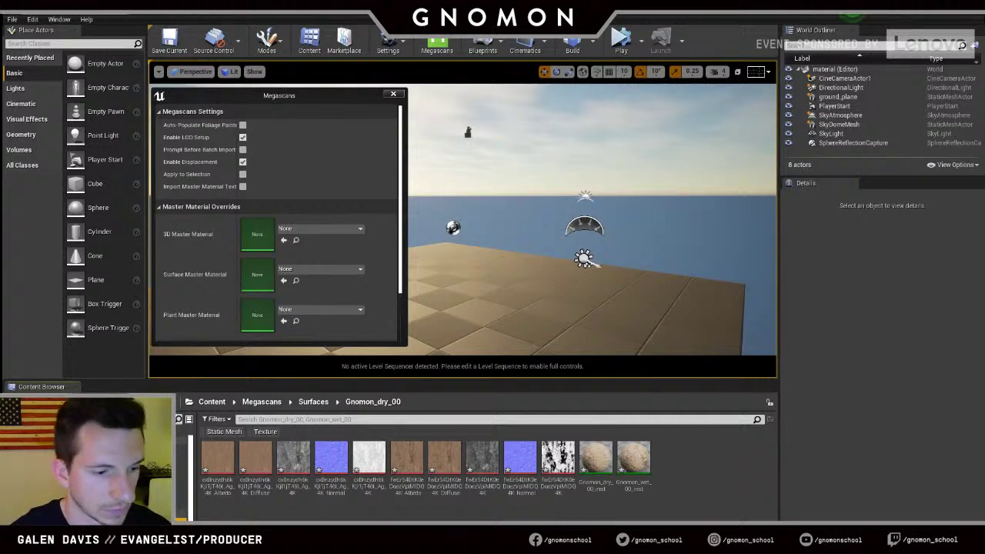
key("super")
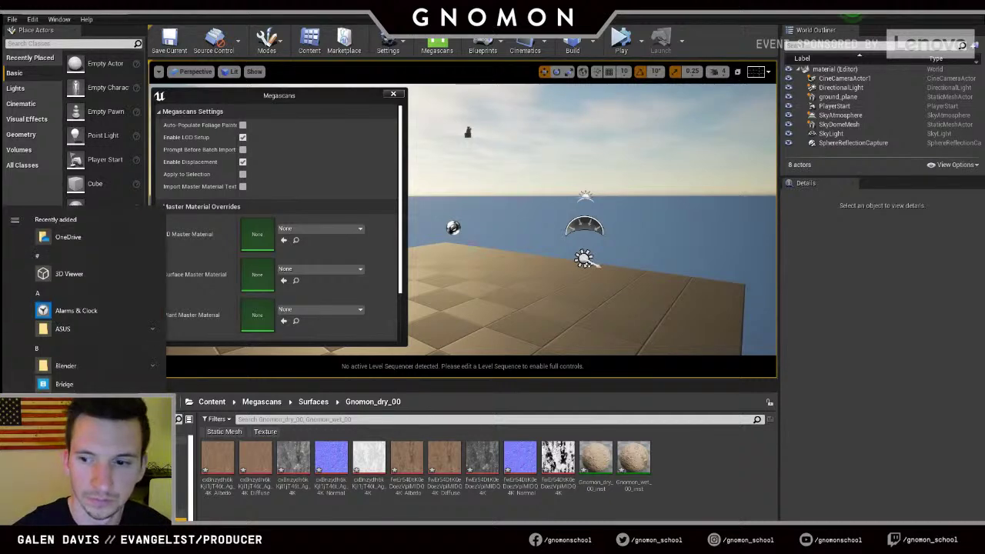
key("super")
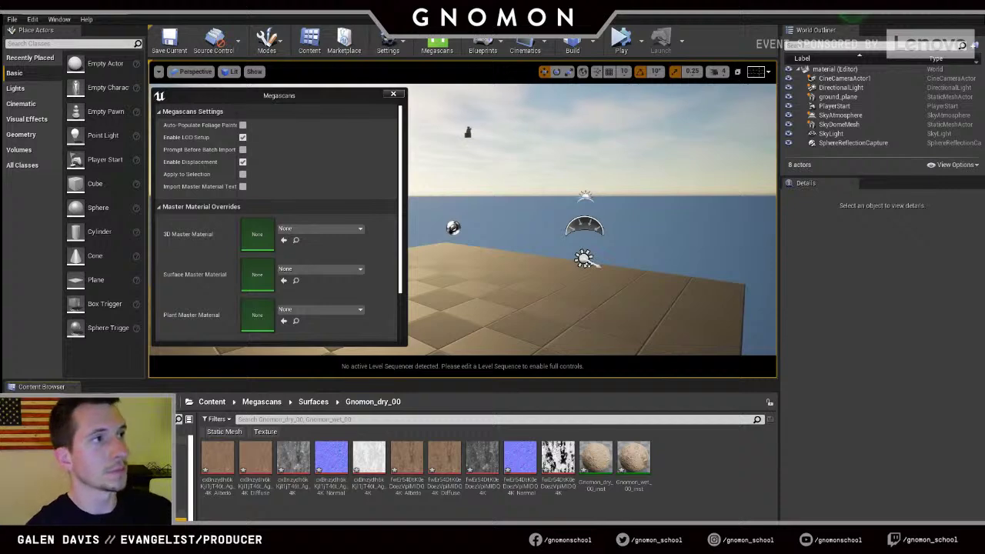
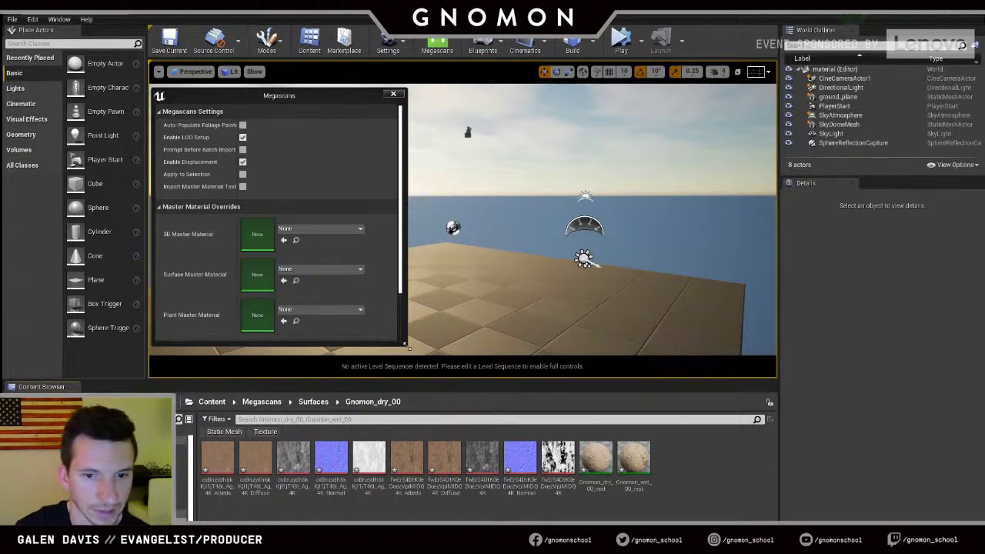
- Enlarge the Megascans window to show the Material Blend Settings, and apply the Gnomon_wet material instance to the ground plane
left_click_drag(402, 344, 385, 421)
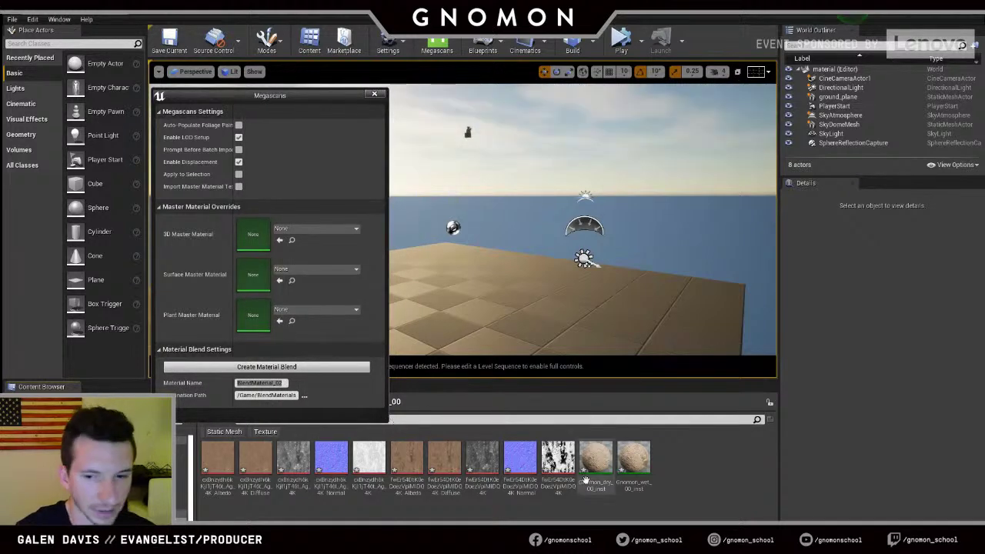
right_click_drag(551, 331, 501, 306)
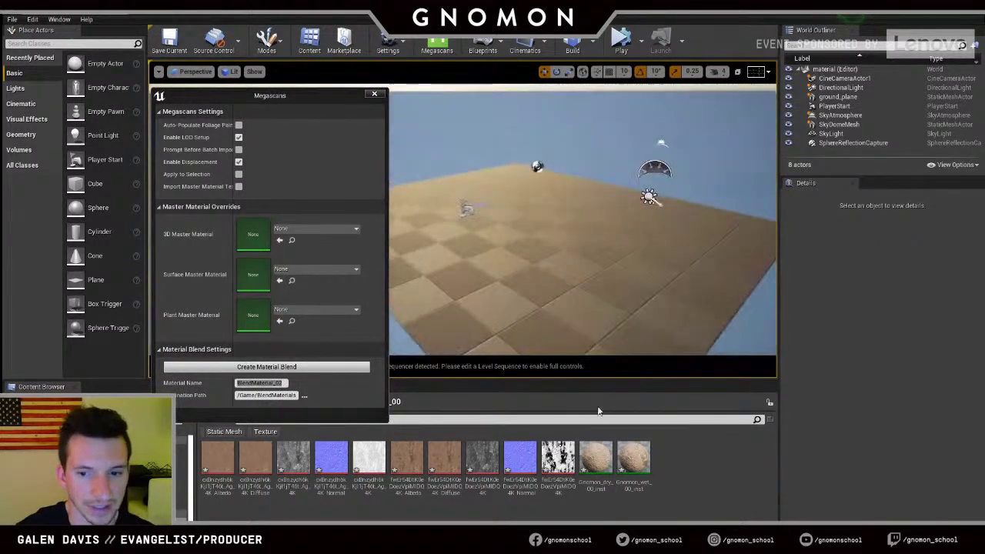
left_click_drag(624, 459, 570, 262)
right_click_drag(569, 262, 500, 351)
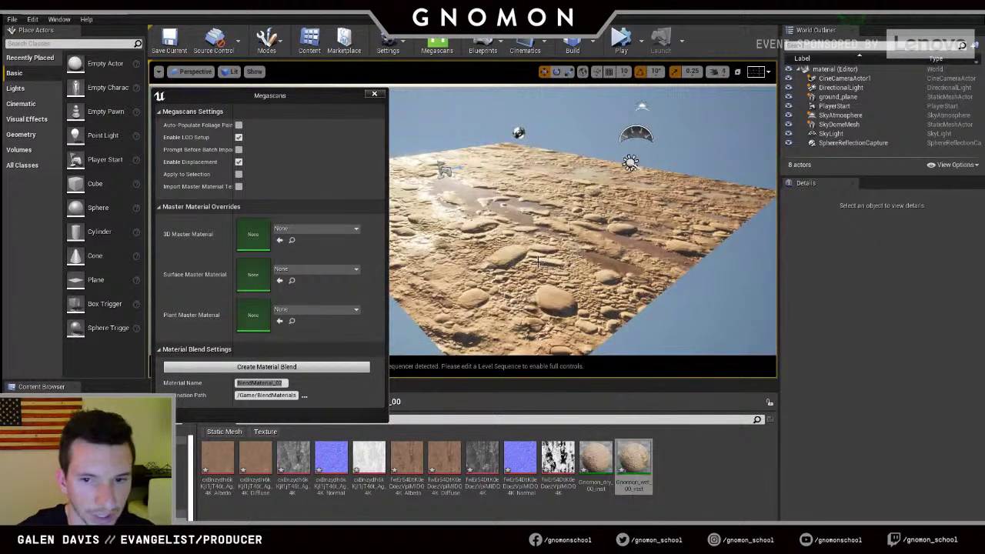
left_click_drag(526, 252, 527, 197)
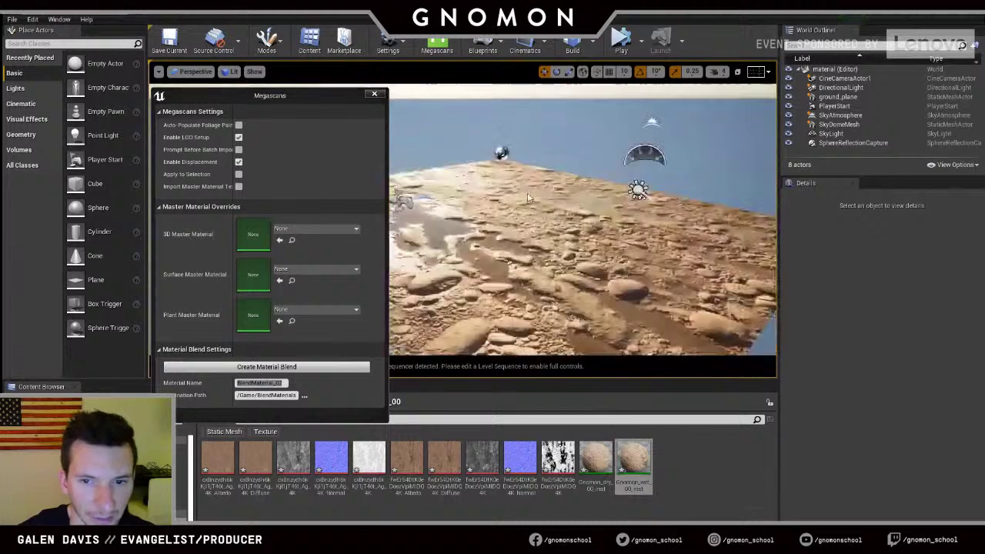
right_click_drag(527, 192, 524, 251)
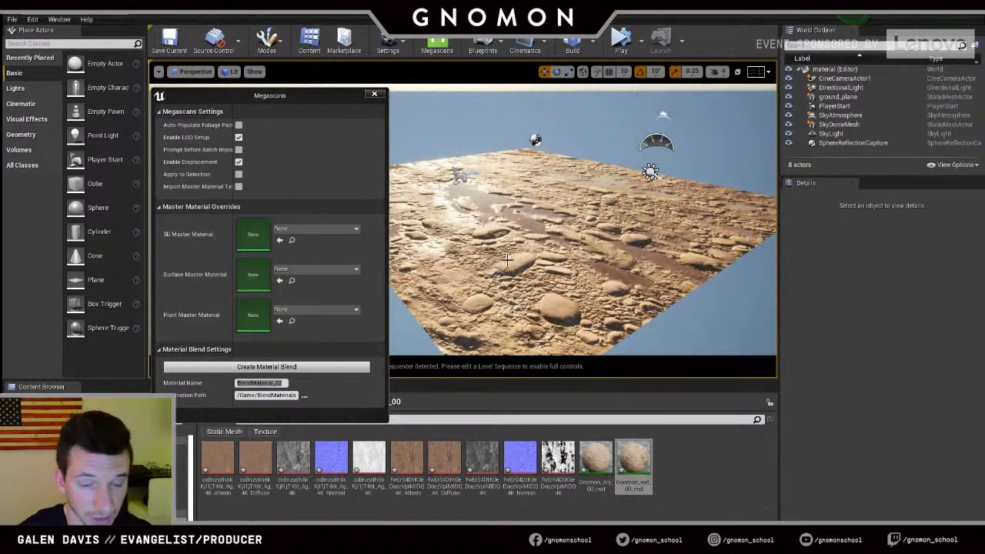
- Create a material blend named BlendMaterial_02 in /Game/BlendMaterials from the Gnomon_dry and Gnomon_wet material instances
left_click(596, 465)
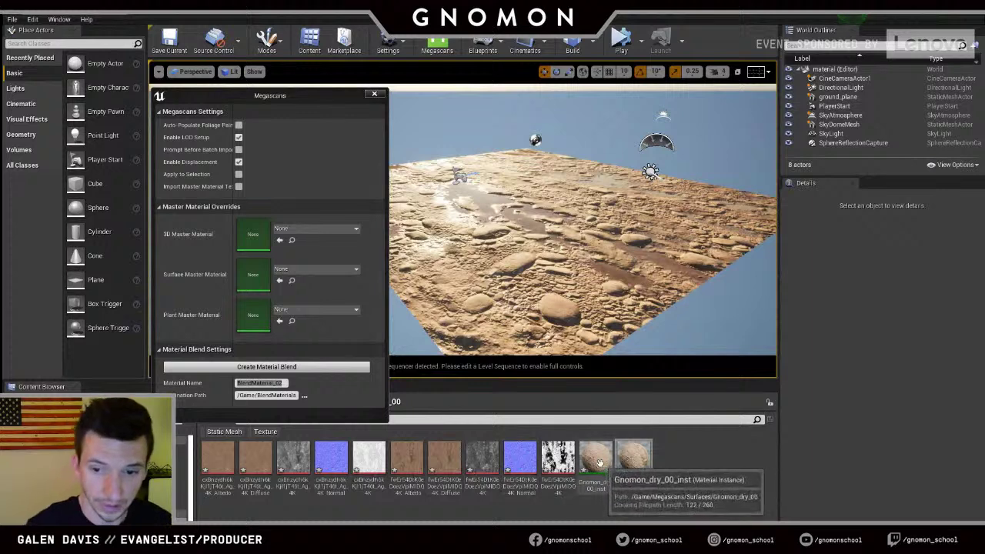
left_click(632, 464, "ctrl")
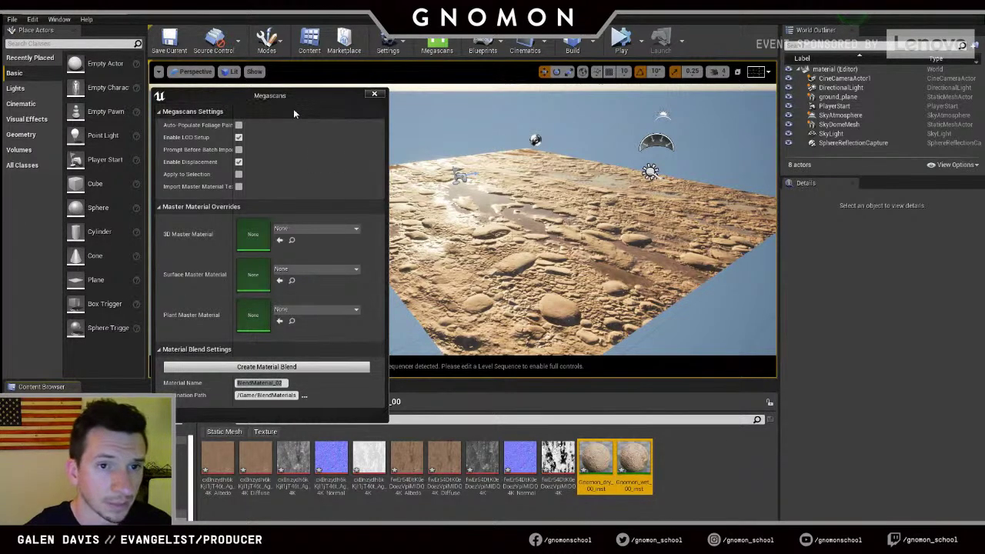
mouse_move(288, 100)
left_mouse_down()
mouse_move(310, 127)
mouse_move(296, 113)
left_mouse_up()
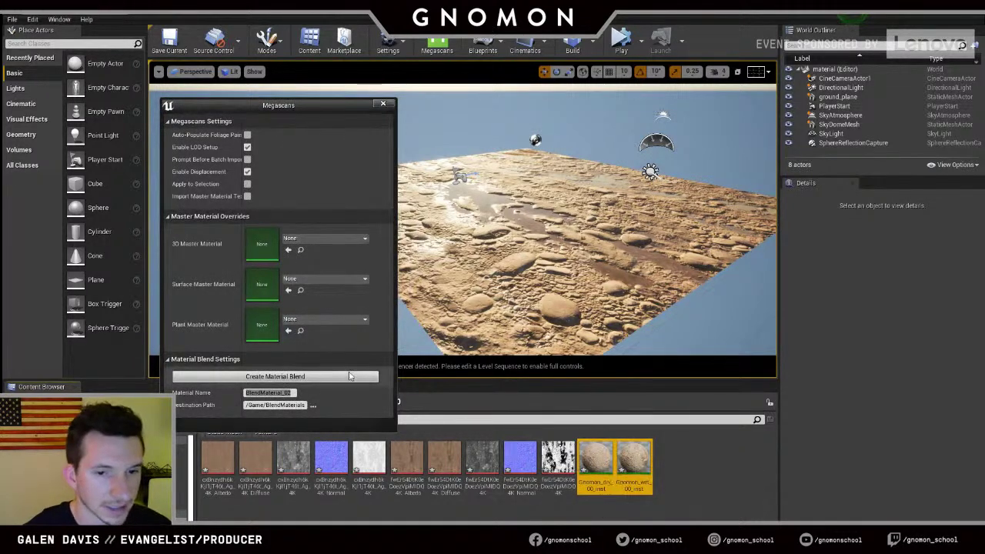
left_click(281, 378)
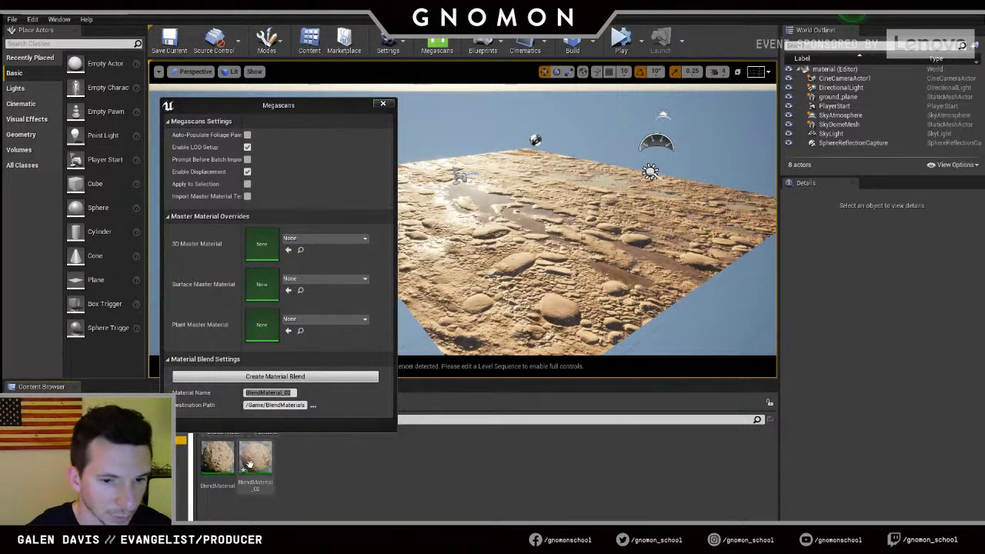
- Apply BlendMaterial_02 to the ground plane and close the Megascans settings window
left_click(251, 462)
mouse_move(498, 293)
right_mouse_down()
mouse_move(487, 283)
mouse_move(499, 293)
right_mouse_up()
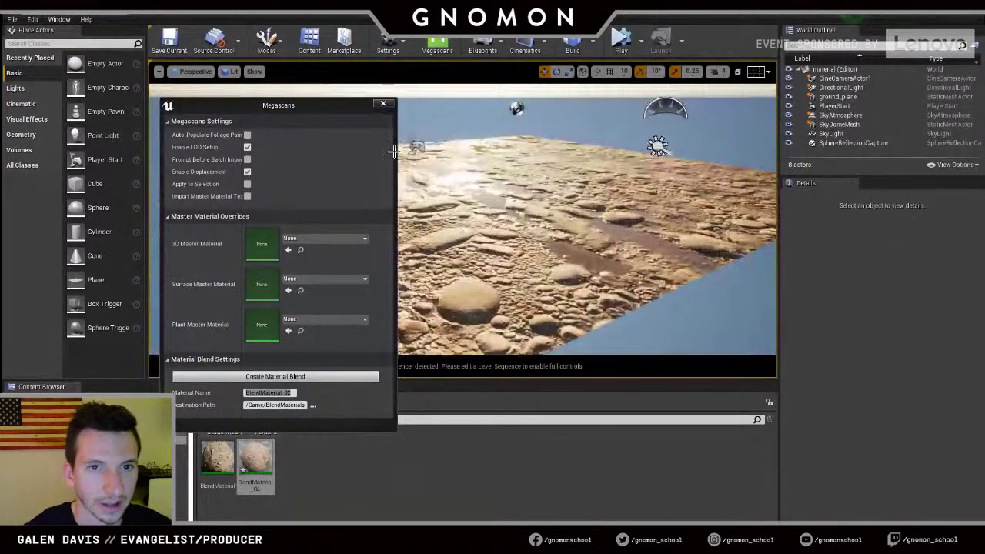
left_click(383, 103)
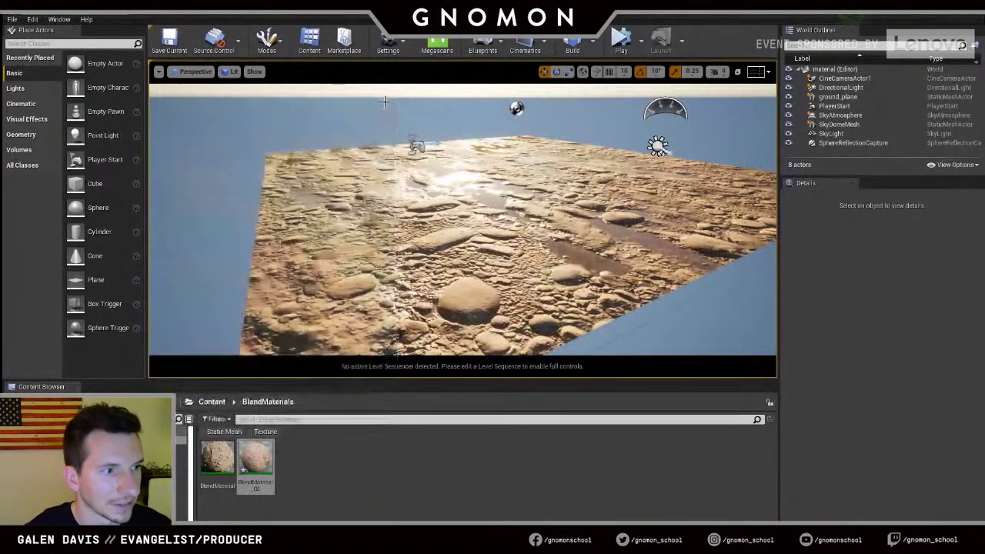
- Open BlendMaterial_02 for editing, place its window beside the ground plane view, and enlarge it to show the parameters
double_click(256, 460)
left_click_drag(431, 6, 131, 22)
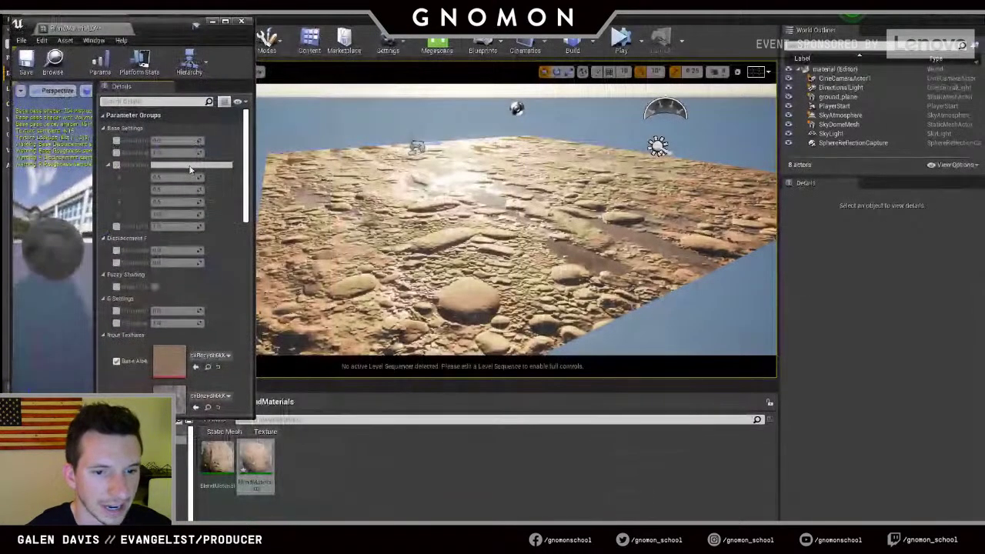
left_click_drag(254, 421, 319, 522)
- Enable BlendMaterial_02's displacement overrides and set Base Subdivisions to 30 and Displacement Offset to about 6.99
left_click_drag(465, 193, 473, 172)
right_click_drag(472, 172, 478, 192)
left_click_drag(479, 192, 454, 330)
mouse_move(453, 327)
right_mouse_down()
mouse_move(448, 336)
mouse_move(444, 320)
right_mouse_up()
left_click_drag(444, 320, 414, 226)
right_click_drag(414, 229, 456, 254)
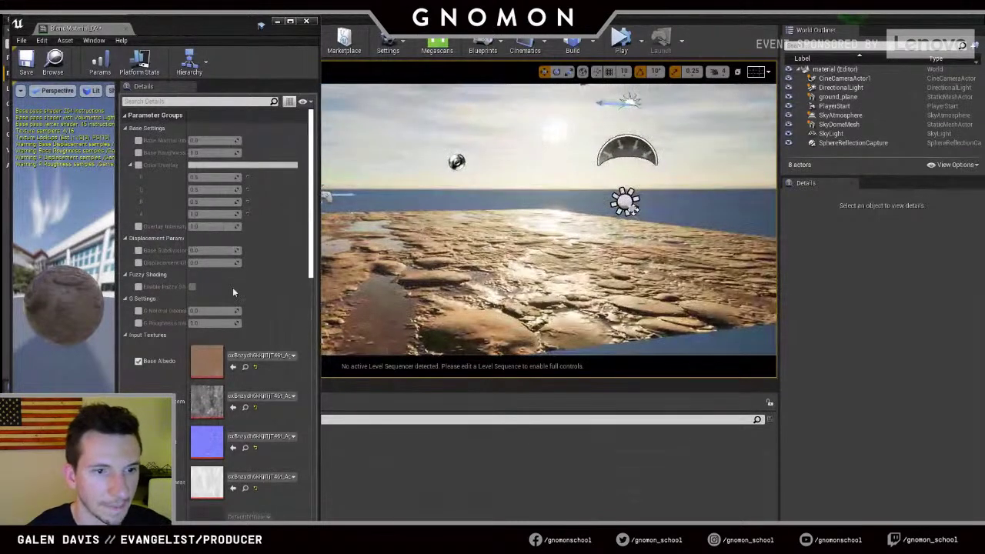
left_click_drag(185, 243, 200, 243)
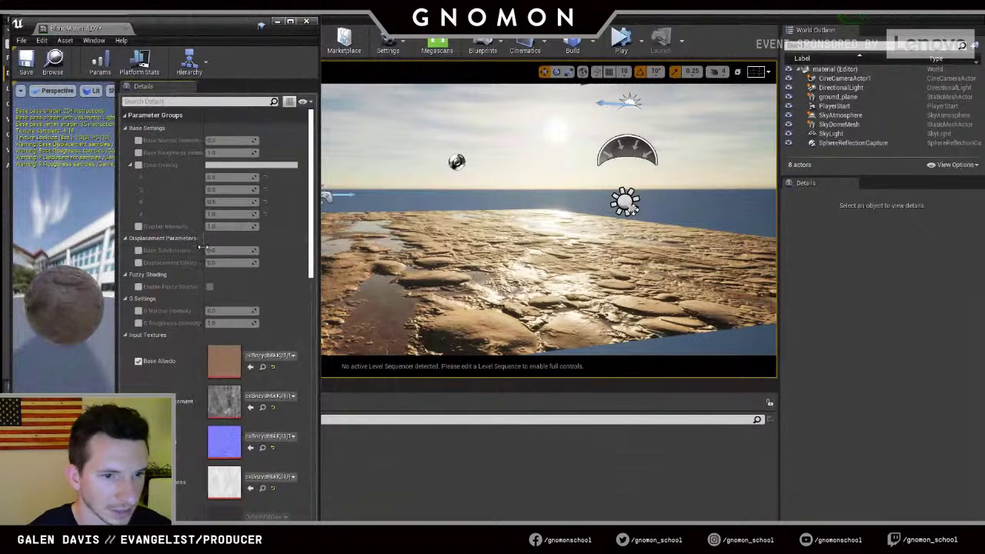
left_click(138, 251)
left_click(138, 262)
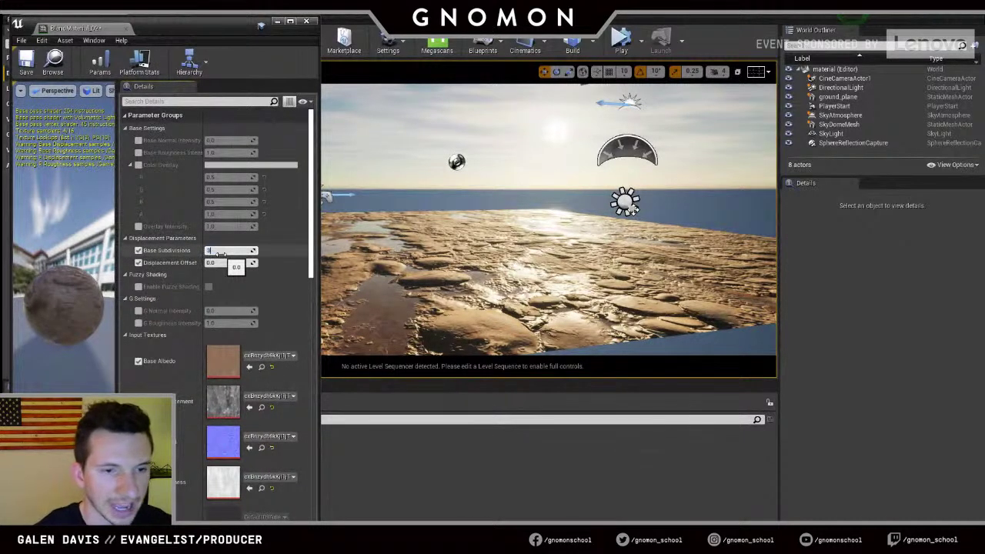
left_click(219, 251)
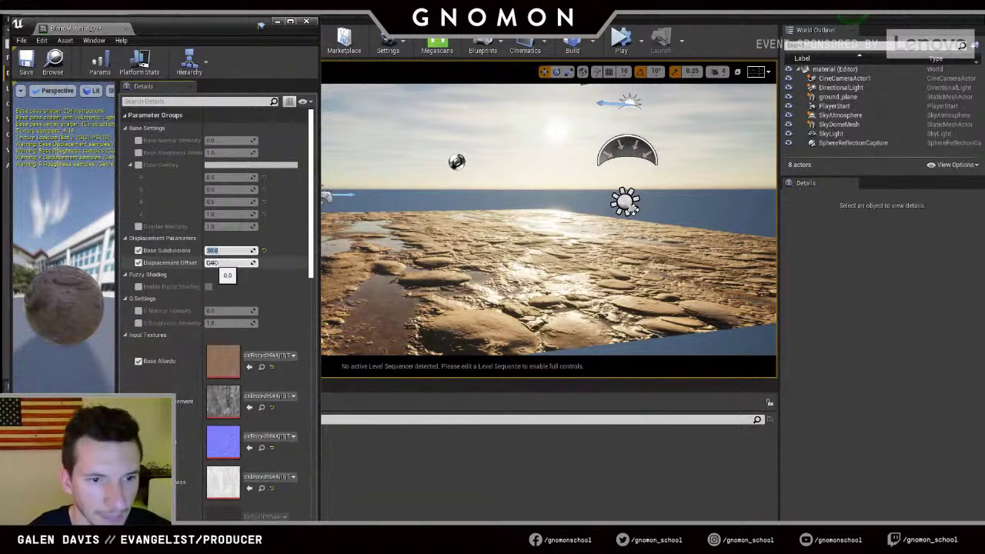
left_click_drag(212, 263, 303, 268)
- Select the sphere reflection capture above the ground plane, rebuild the scene's reflection captures, and clear the selection
left_click_drag(500, 237, 272, 332)
left_click_drag(561, 245, 465, 217)
left_click_drag(534, 234, 529, 128)
right_click_drag(528, 127, 502, 220)
left_click(525, 168)
right_click_drag(525, 168, 475, 323)
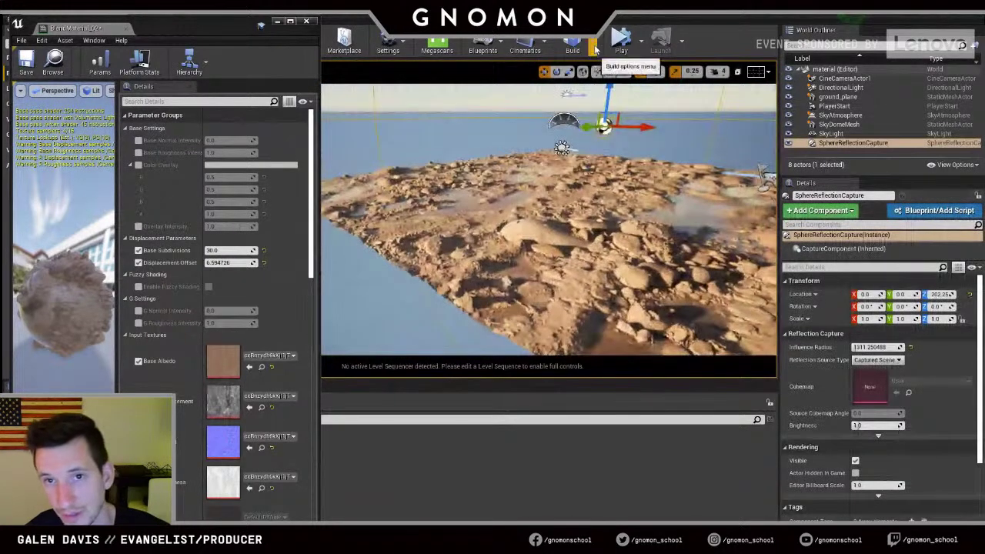
left_click(593, 47)
left_click(633, 138)
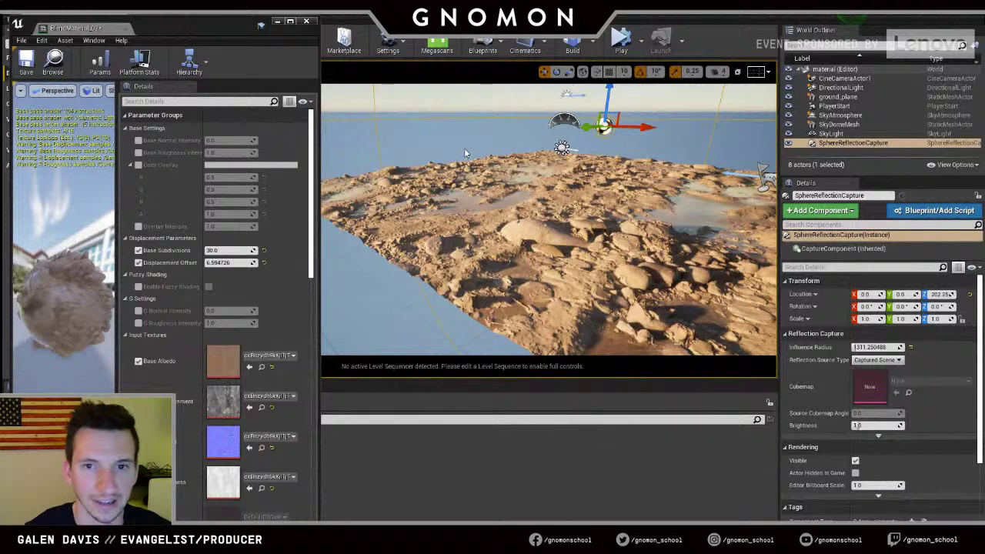
left_click(465, 149)
right_click_drag(465, 174, 491, 369)
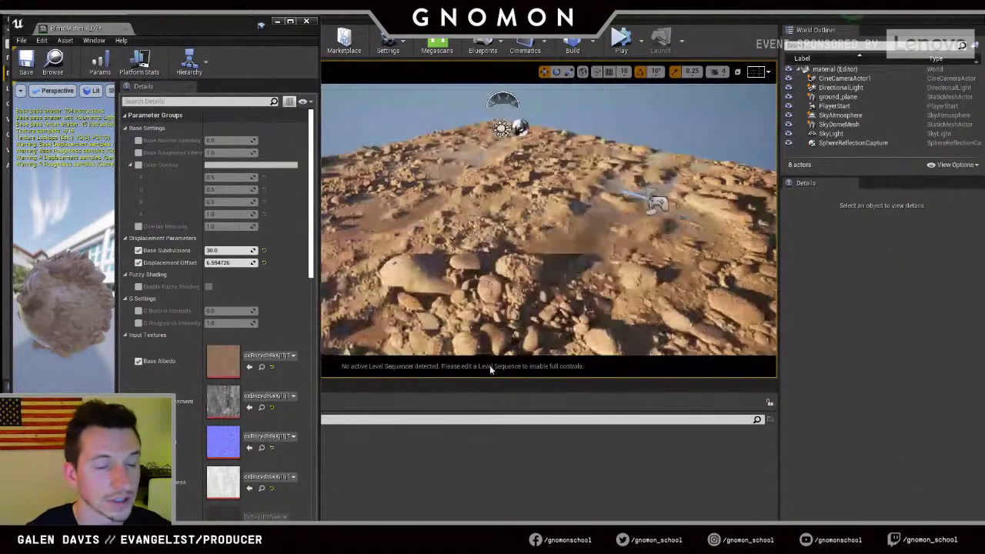
- Move the material window out of the way, switch to Mesh Paint mode, and select the ground plane for vertex color painting
left_click_drag(225, 33, 0, 136)
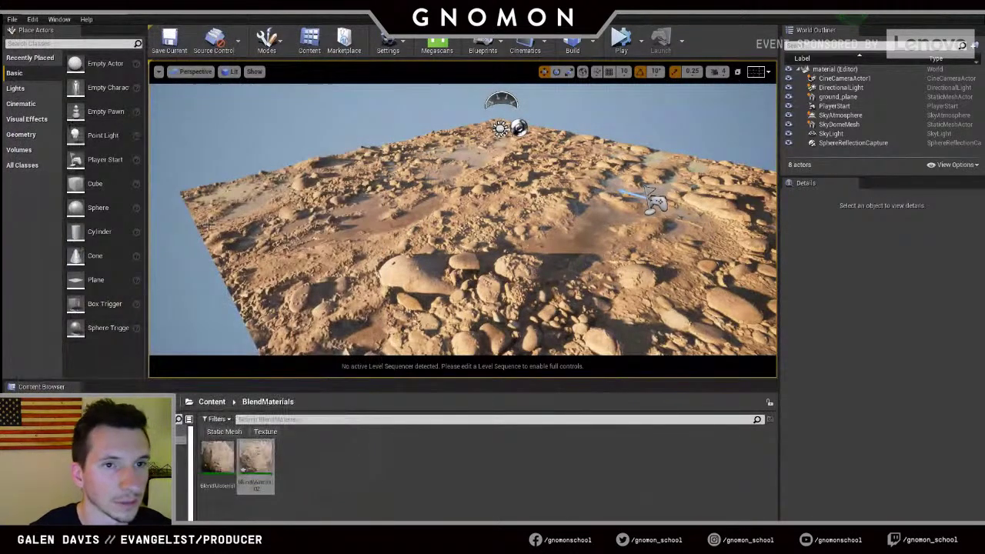
left_click(267, 40)
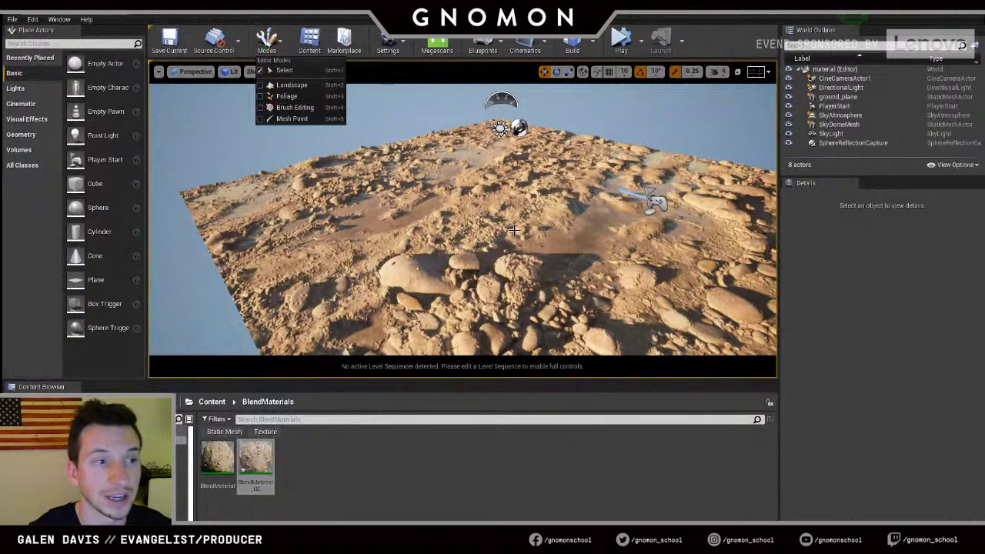
left_click(291, 118)
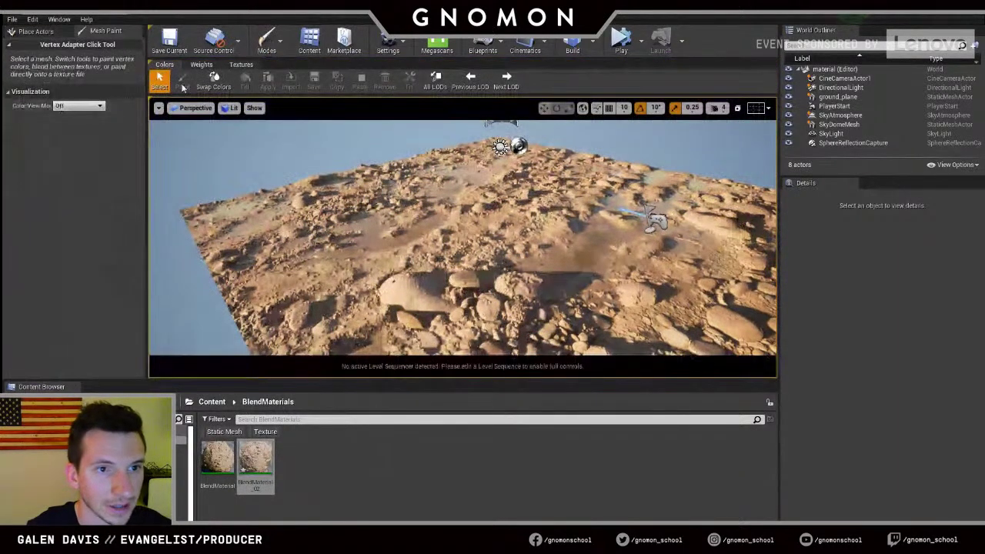
left_click(400, 255)
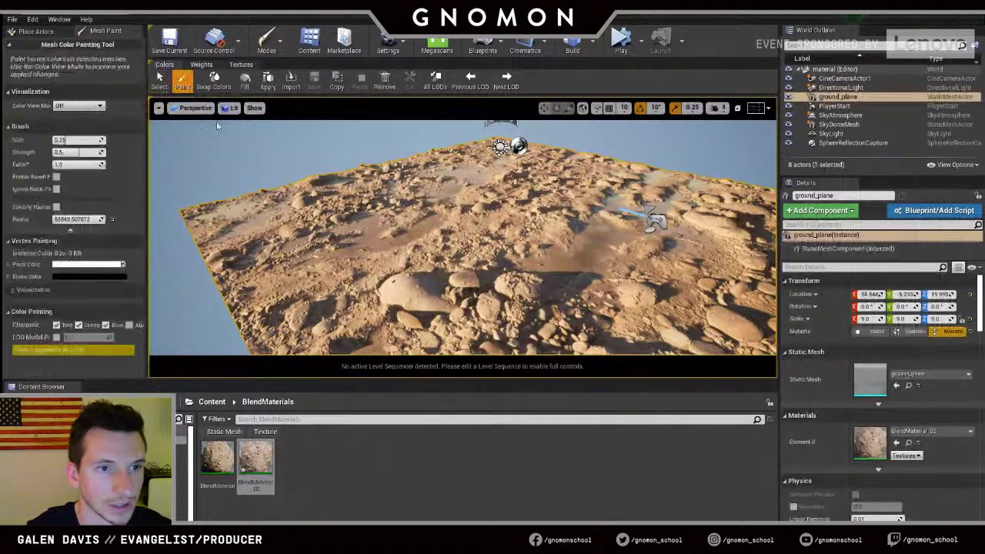
right_click_drag(333, 209, 404, 227)
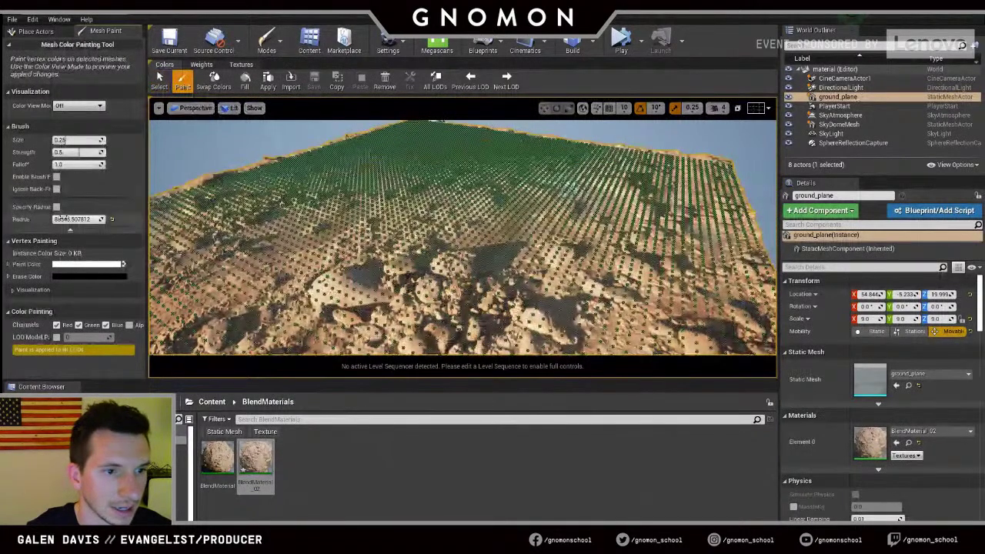
- Give the paint brush a specified radius of 200 and limit color painting to the red channel
left_click(57, 207)
left_click(65, 219)
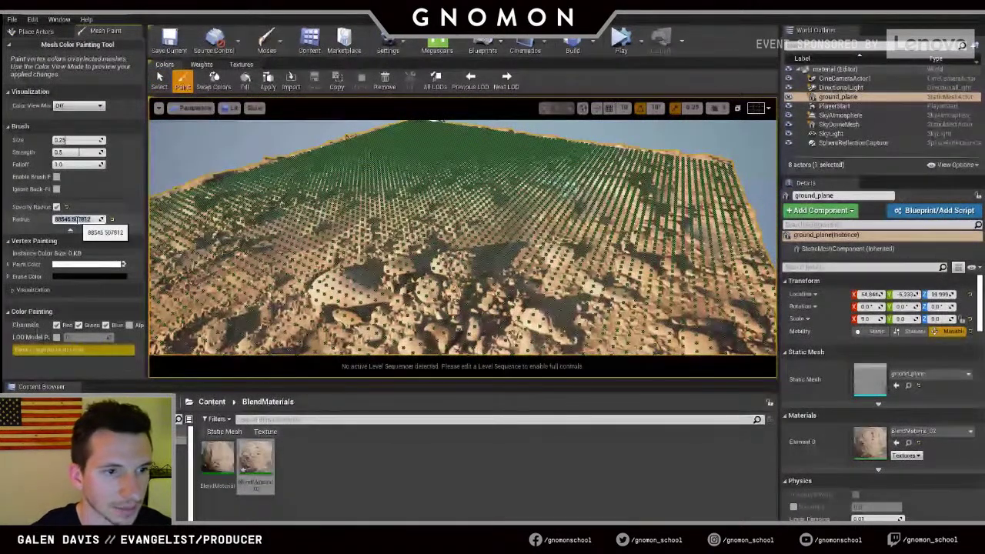
type("200")
key("Return")
mouse_move(488, 183)
right_mouse_down()
mouse_move(487, 201)
mouse_move(488, 183)
mouse_move(491, 197)
mouse_move(765, 203)
mouse_move(921, 254)
mouse_move(879, 161)
mouse_move(899, 199)
right_mouse_up()
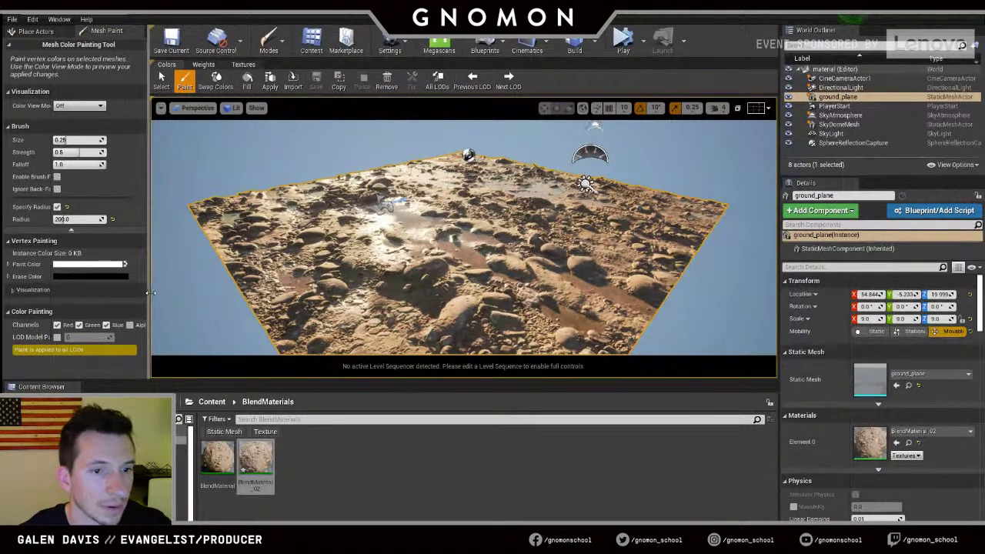
left_click_drag(146, 293, 166, 292)
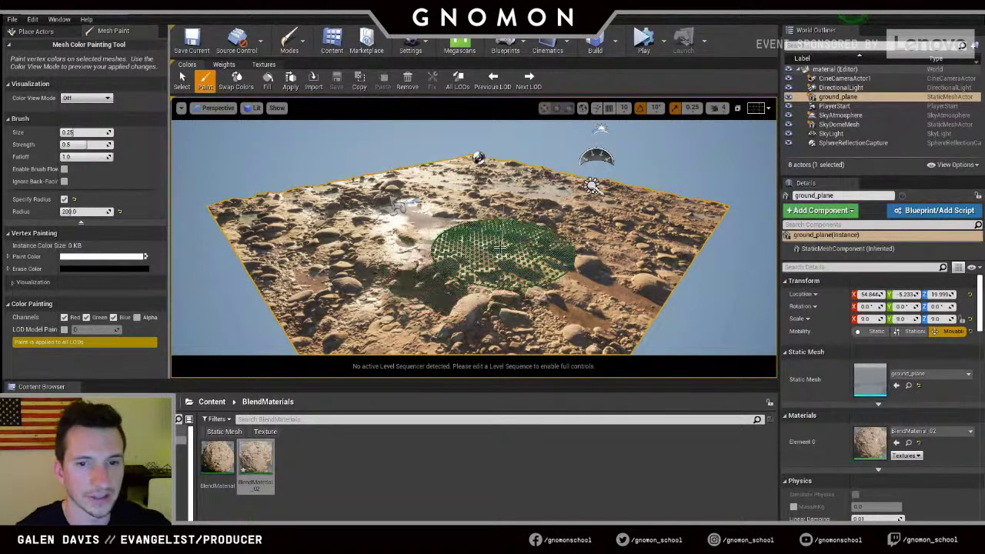
scroll(431, 239, "up", 2)
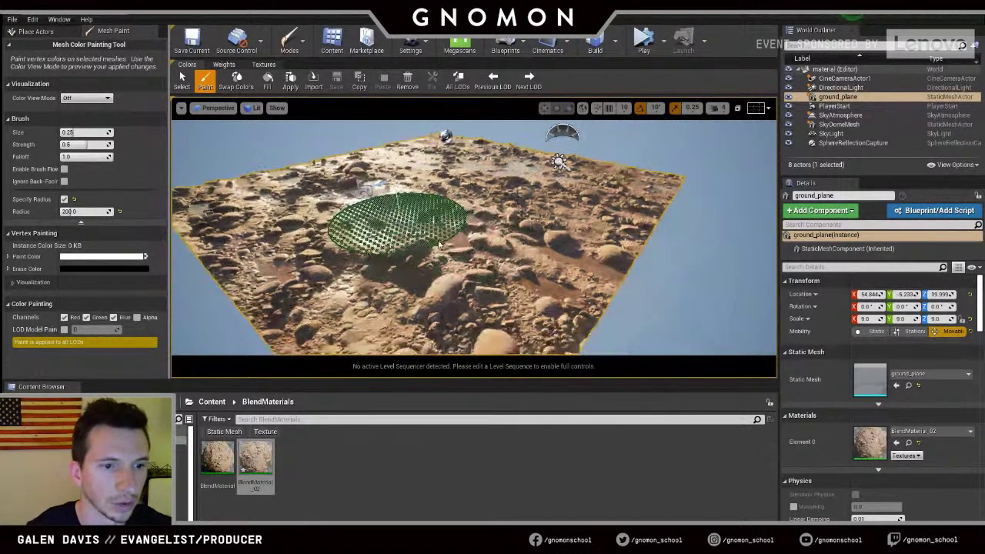
left_click(86, 317)
scroll(419, 220, "up", 3)
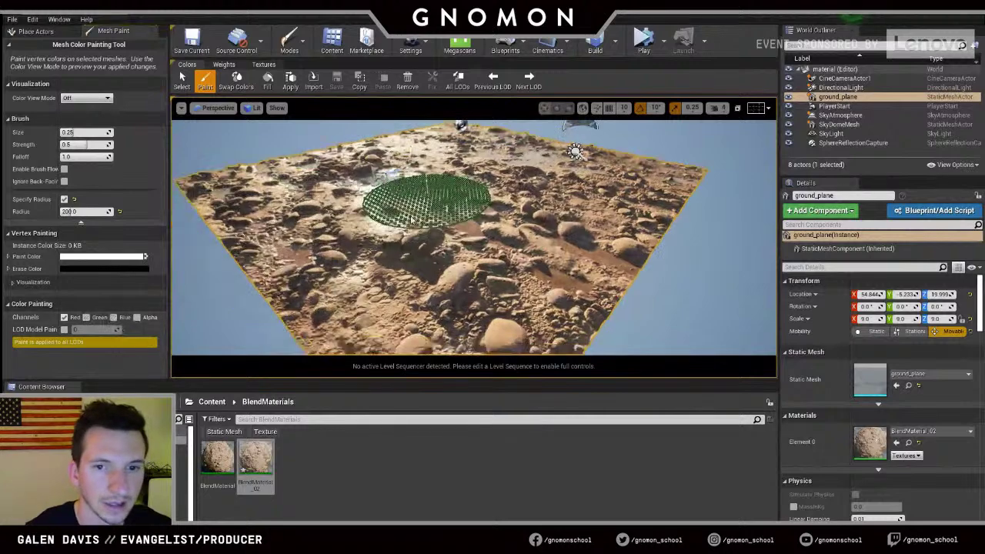
- Paint the dry and wet mud blend across the ground plane with the red-channel brush and return to Select mode
mouse_move(416, 223)
left_mouse_down("alt")
mouse_move(467, 170)
mouse_move(514, 251)
mouse_move(426, 266)
mouse_move(341, 257)
mouse_move(381, 294)
mouse_move(197, 293)
mouse_move(498, 273)
mouse_move(382, 240)
mouse_move(329, 244)
left_mouse_up("alt")
mouse_move(460, 248)
right_mouse_down()
mouse_move(408, 223)
mouse_move(460, 247)
mouse_move(468, 242)
mouse_move(439, 210)
mouse_move(413, 267)
right_mouse_up()
mouse_move(412, 267)
left_mouse_down()
mouse_move(479, 264)
mouse_move(418, 209)
mouse_move(509, 259)
left_mouse_up()
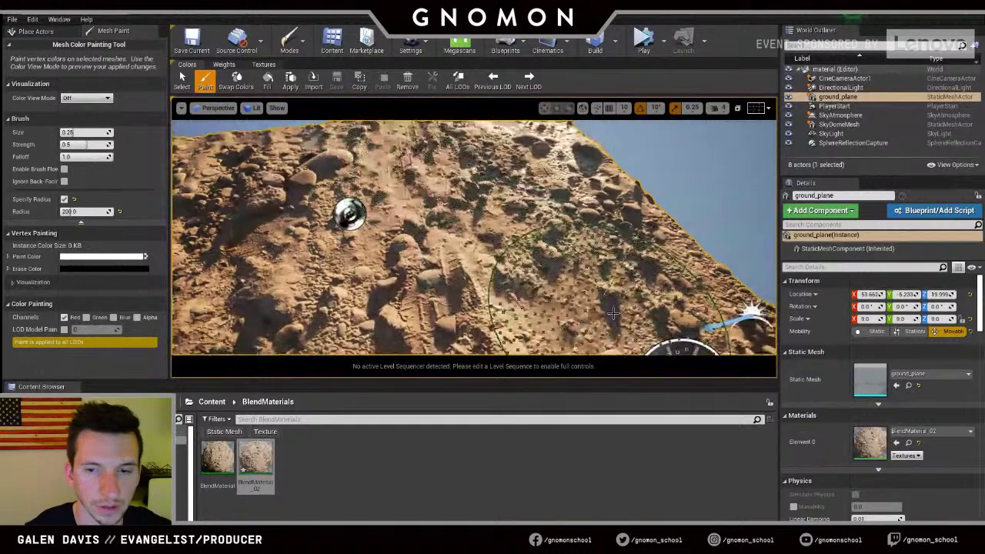
mouse_move(508, 259)
right_mouse_down()
mouse_move(613, 242)
mouse_move(429, 209)
right_mouse_up()
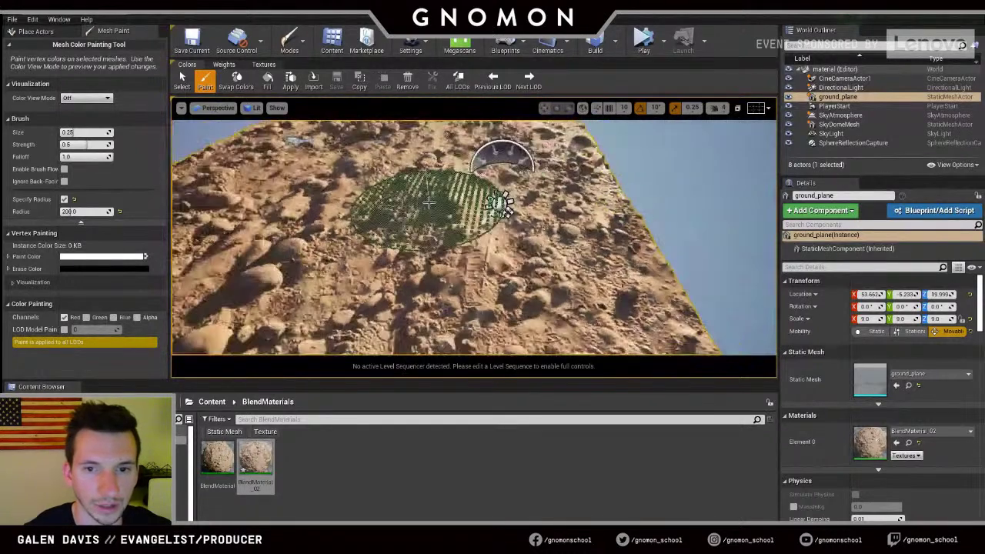
mouse_move(295, 246)
right_mouse_down()
mouse_move(462, 207)
mouse_move(518, 161)
mouse_move(491, 208)
mouse_move(466, 216)
mouse_move(440, 264)
right_mouse_up()
mouse_move(440, 264)
left_mouse_down()
mouse_move(363, 218)
mouse_move(516, 277)
left_mouse_up()
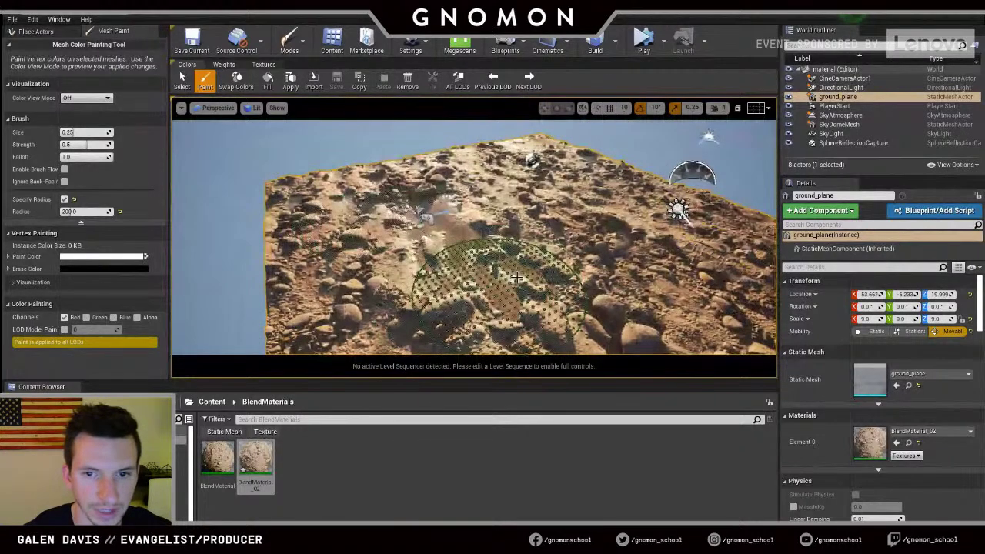
mouse_move(522, 184)
right_mouse_down()
mouse_move(484, 190)
mouse_move(471, 231)
mouse_move(348, 250)
right_mouse_up()
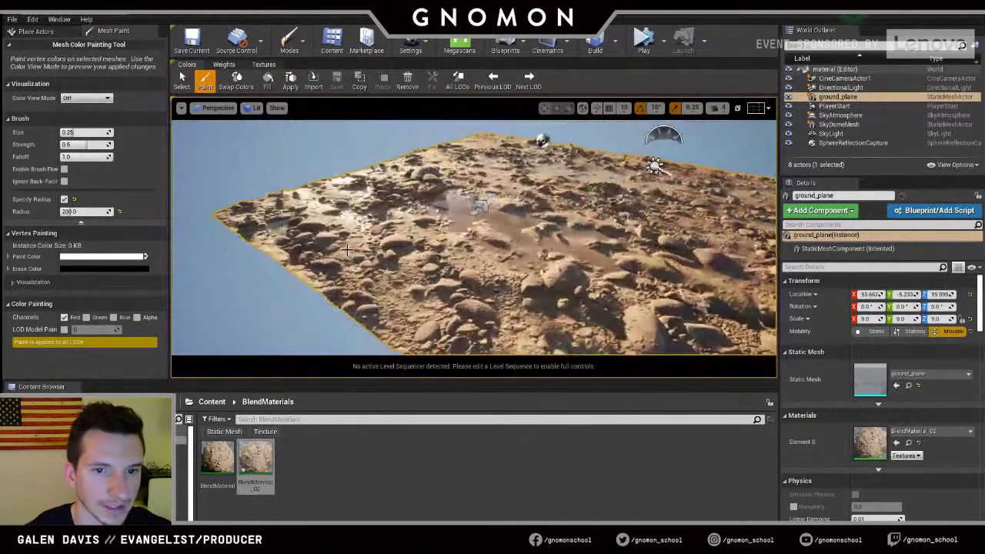
scroll(508, 244, "up", 3)
left_click_drag(508, 244, 421, 232, "alt")
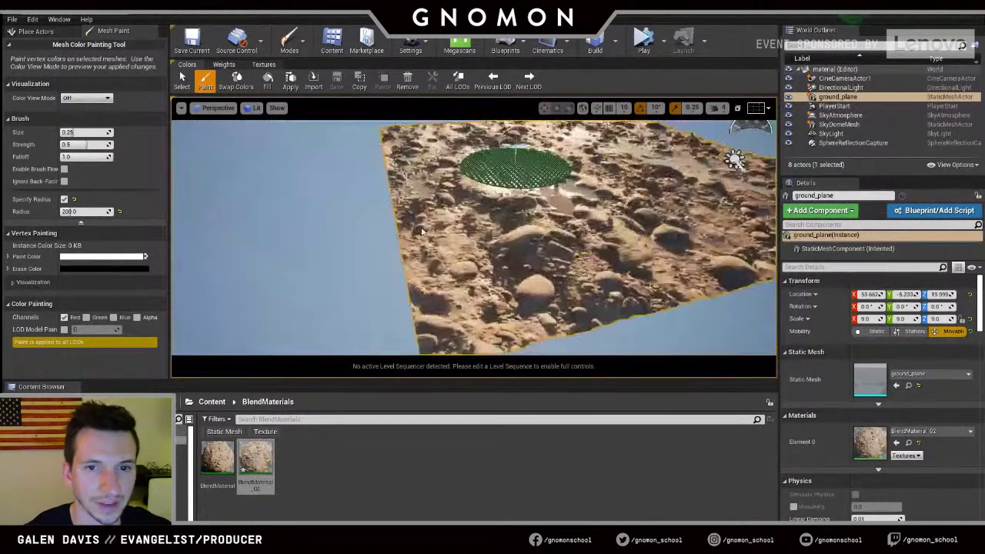
mouse_move(422, 231)
right_mouse_down()
mouse_move(493, 185)
mouse_move(455, 209)
mouse_move(413, 273)
mouse_move(339, 189)
mouse_move(449, 223)
mouse_move(475, 205)
right_mouse_up()
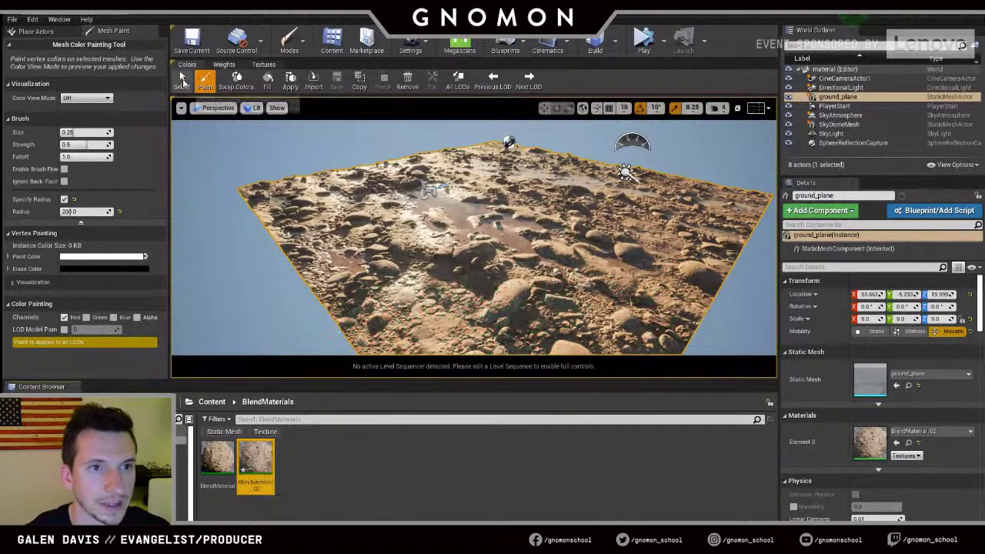
left_click(290, 42)
left_click(316, 81)
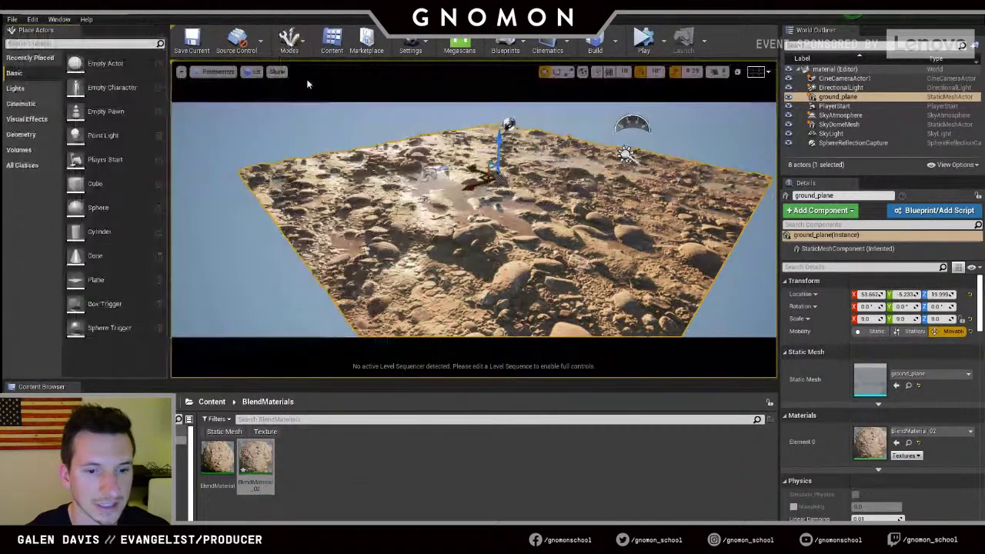
- Open SurfaceBlend_MasterMaterial, the parent of BlendMaterial_02, and examine its complete node graph
left_click(255, 460)
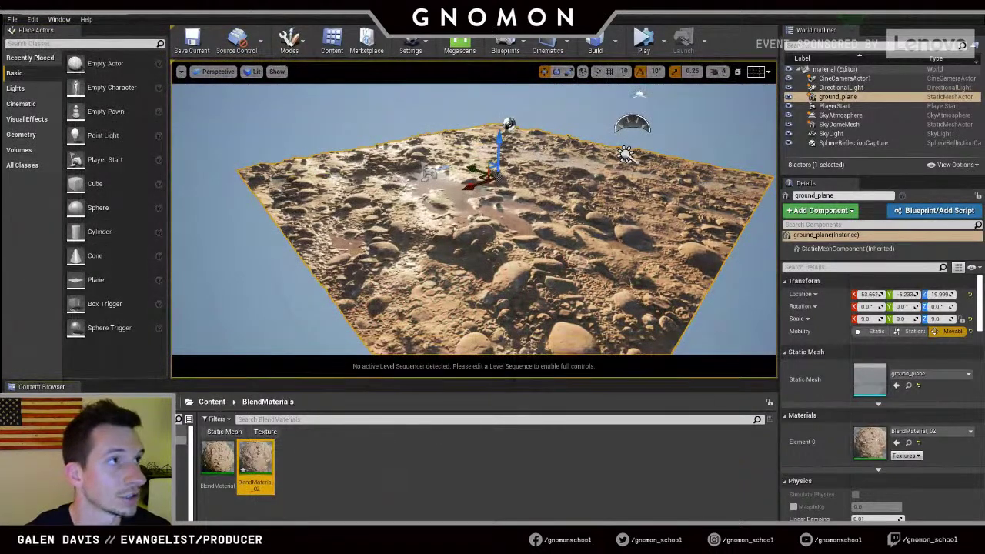
double_click(255, 460)
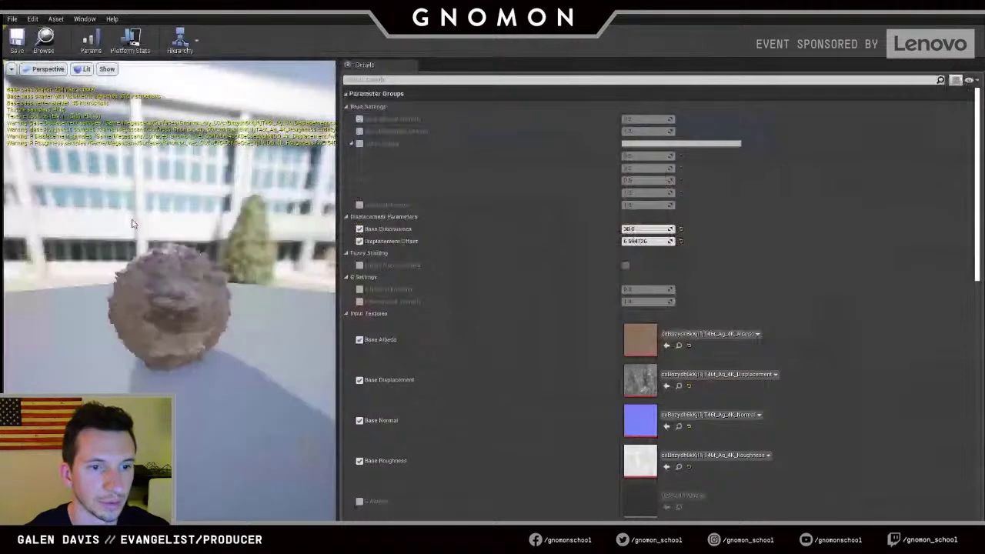
scroll(487, 429, "down", 10)
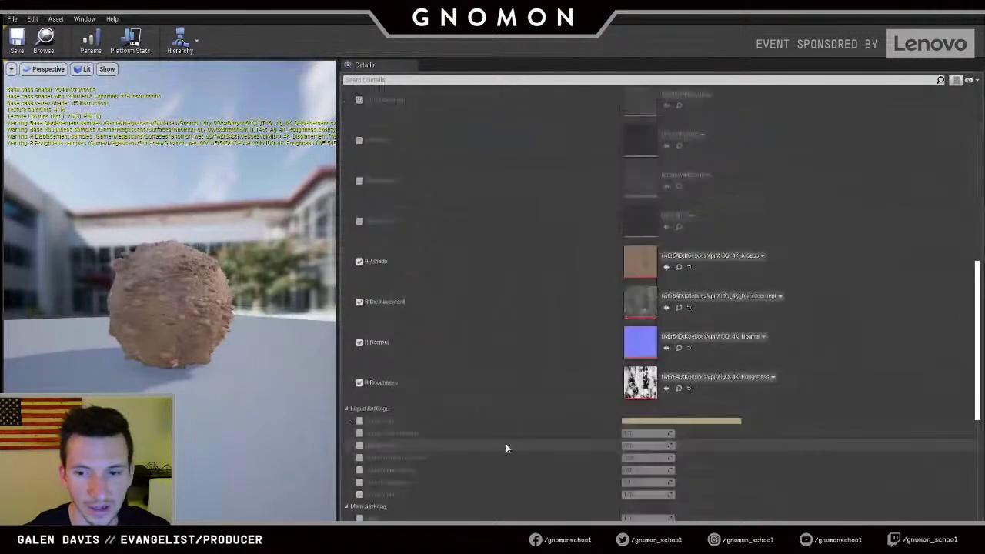
scroll(506, 444, "down", 5)
double_click(640, 386)
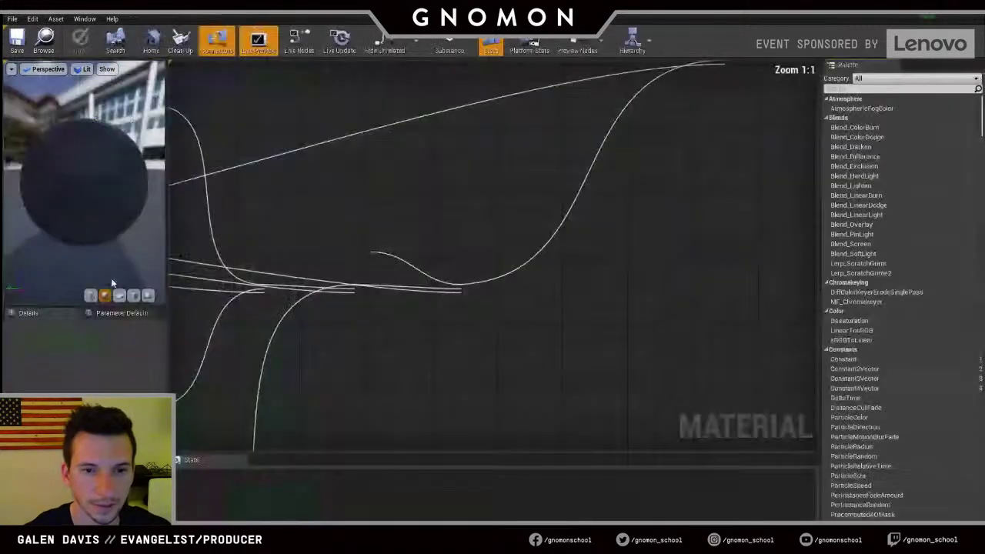
scroll(556, 250, "down", 11)
scroll(555, 253, "up", 2)
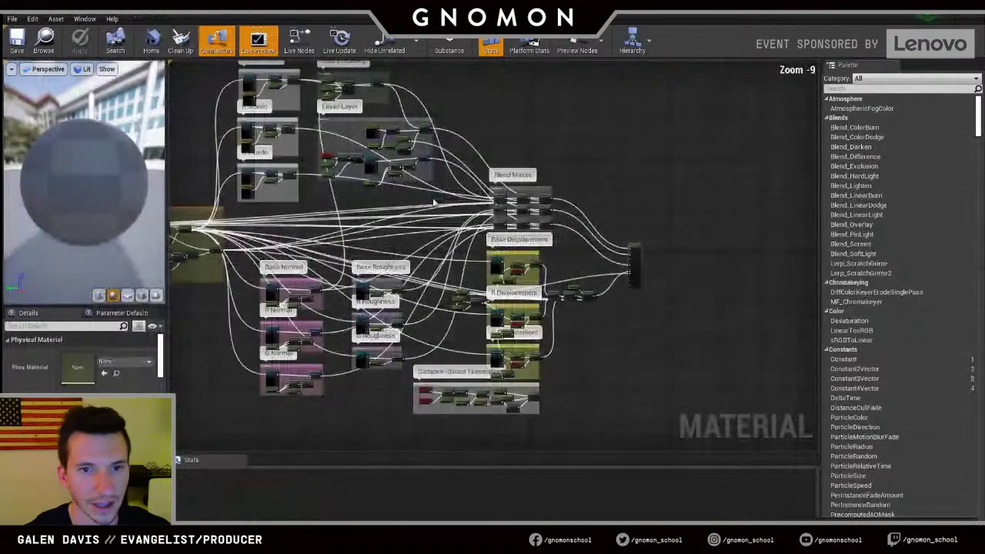
right_click_drag(435, 202, 512, 207)
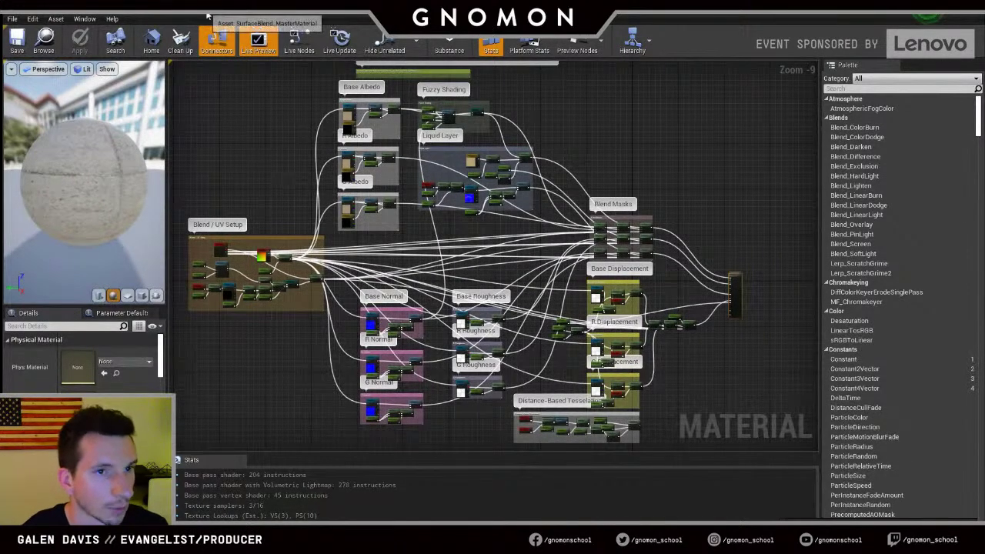
right_click_drag(287, 193, 292, 204)
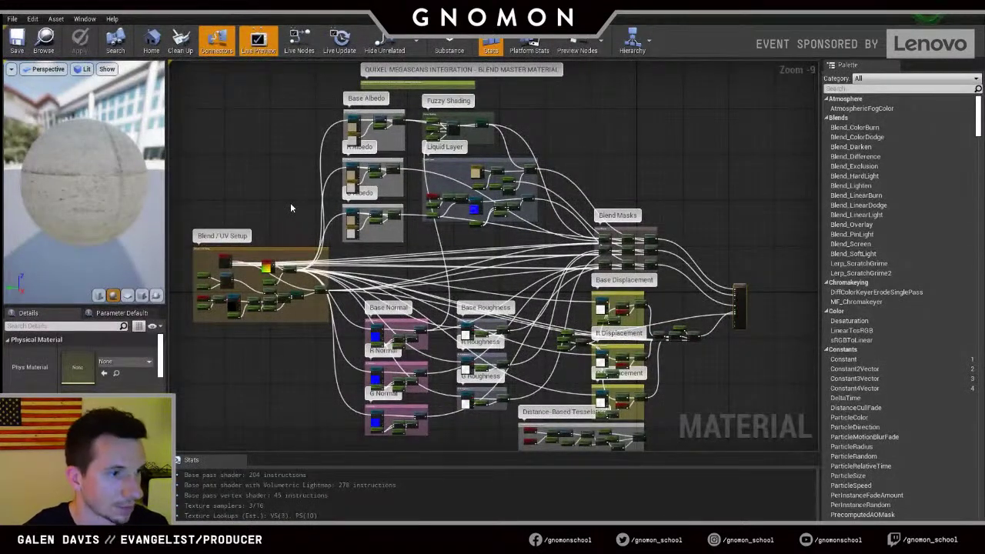
scroll(292, 207, "down", 1)
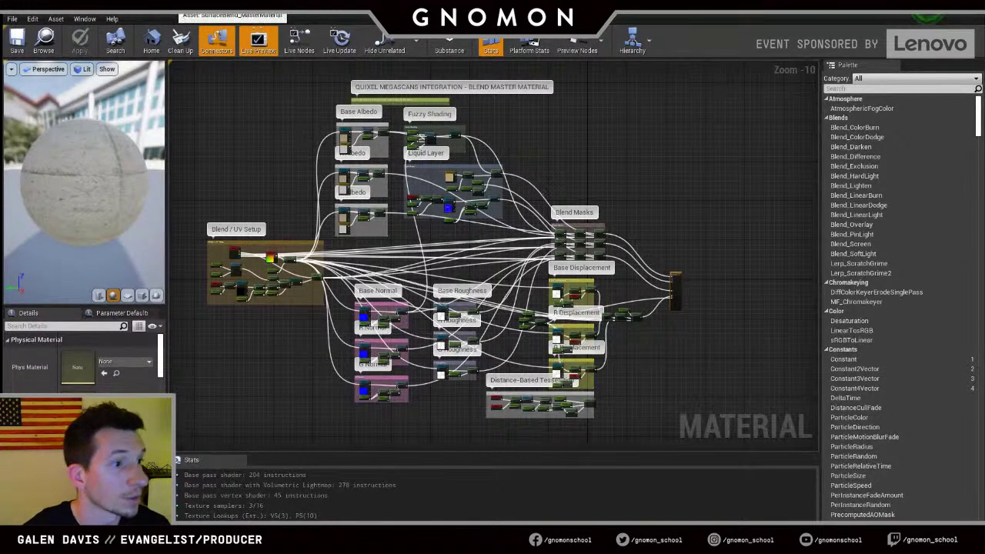
- Return to BlendMaterial_02 and float its window over the viewport so its parameters and the ground plane are both visible
left_click(171, 8)
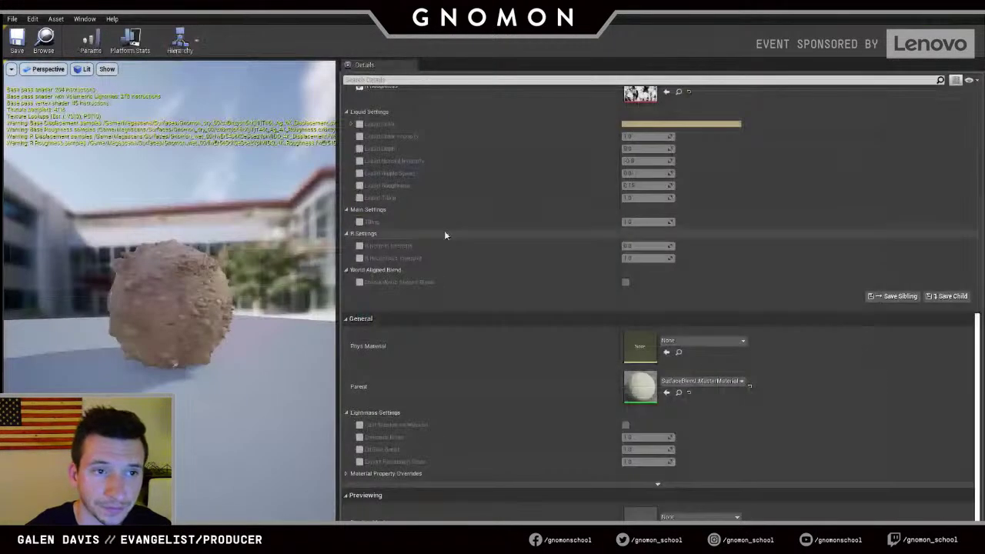
left_click_drag(294, 7, 271, 95)
scroll(335, 319, "up", 10)
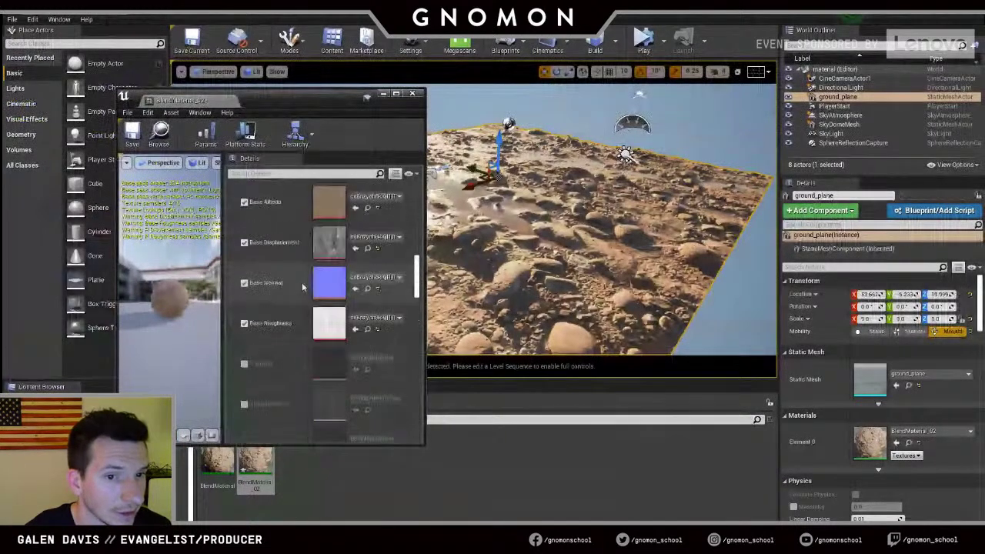
- Enable the Color Overlay override in BlendMaterial_02's base settings
scroll(302, 282, "up", 6)
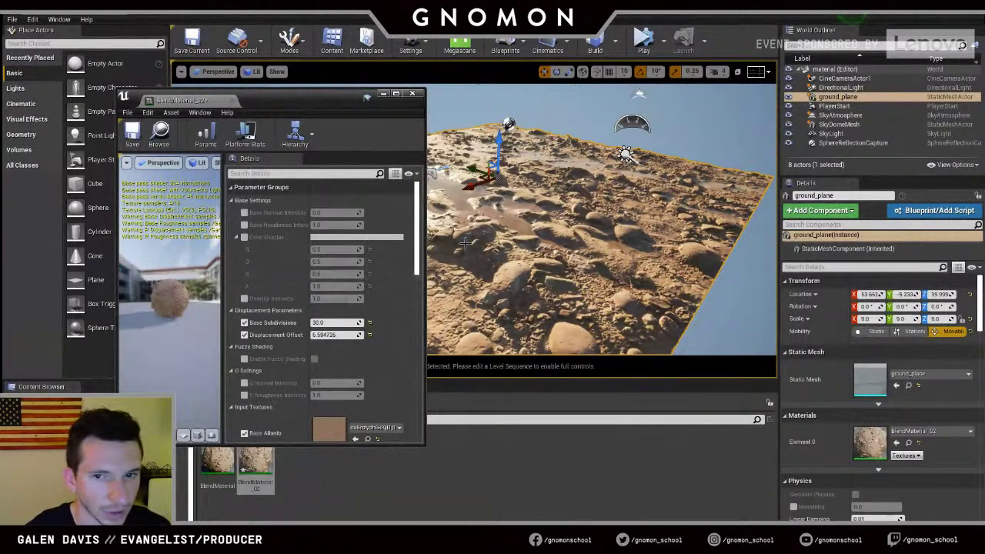
right_click_drag(529, 231, 519, 242)
left_click(245, 237)
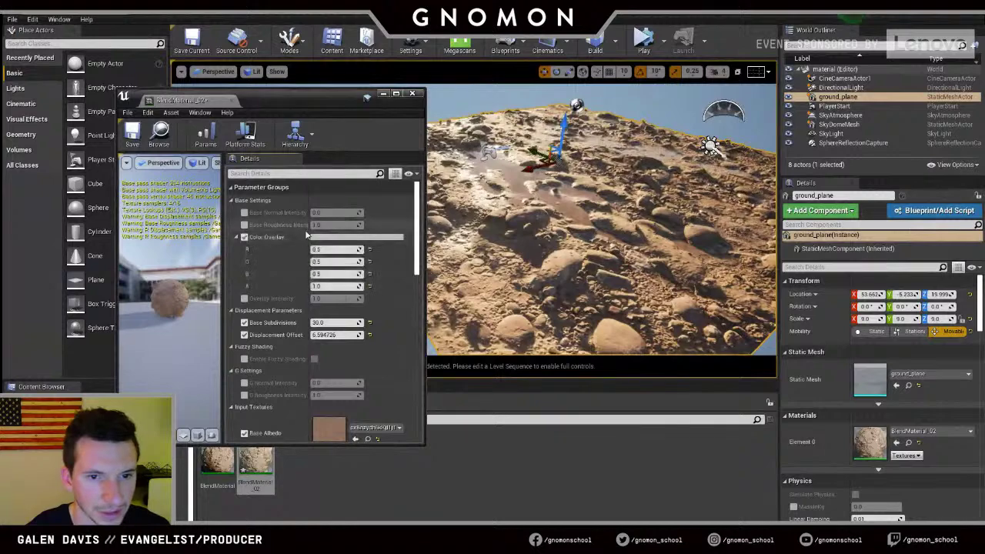
- Try orange and green tints for the Color Overlay on the ground plane, and discard the color change
left_click(324, 237)
left_click_drag(357, 297, 432, 335)
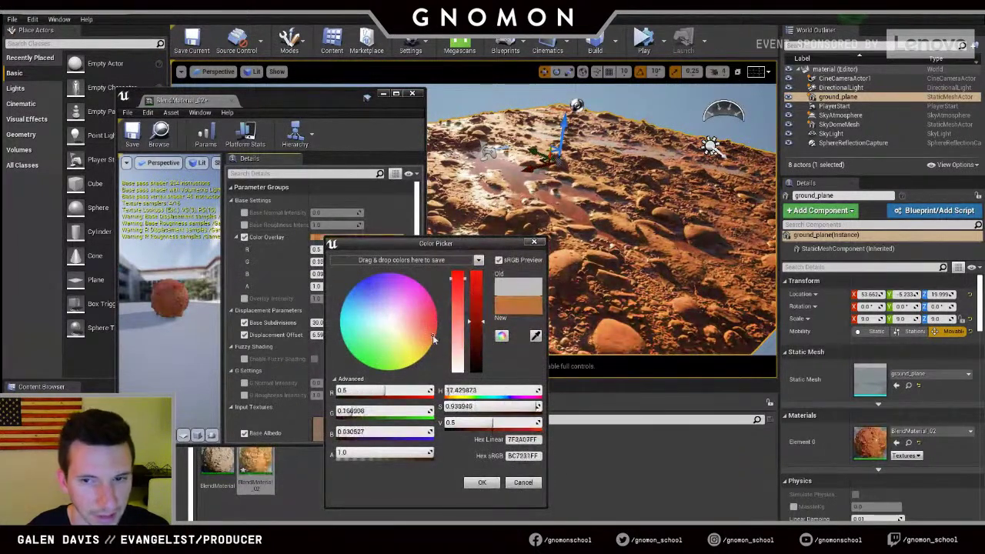
right_click_drag(633, 227, 600, 197)
left_click_drag(600, 196, 620, 222)
left_click(392, 300)
left_click_drag(395, 305, 369, 364)
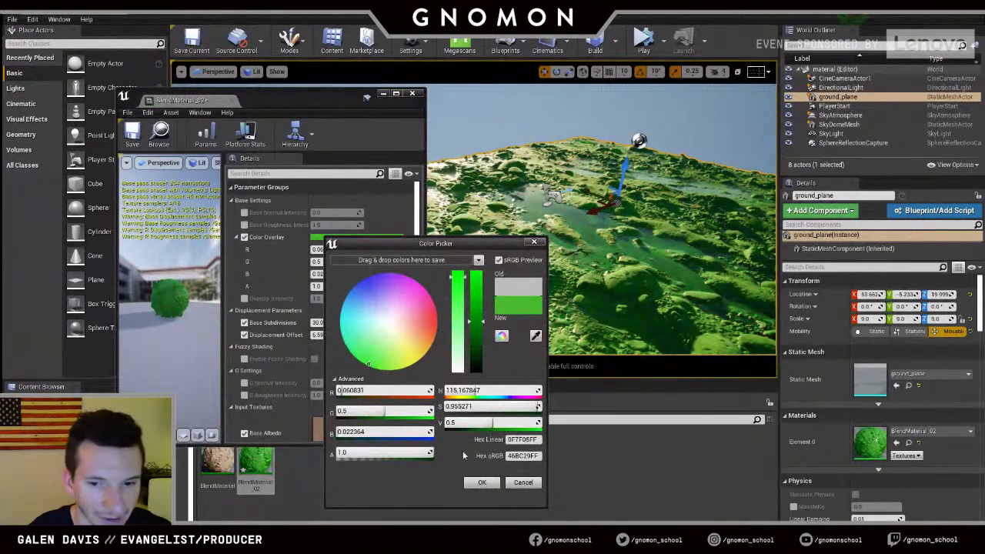
left_click(524, 483)
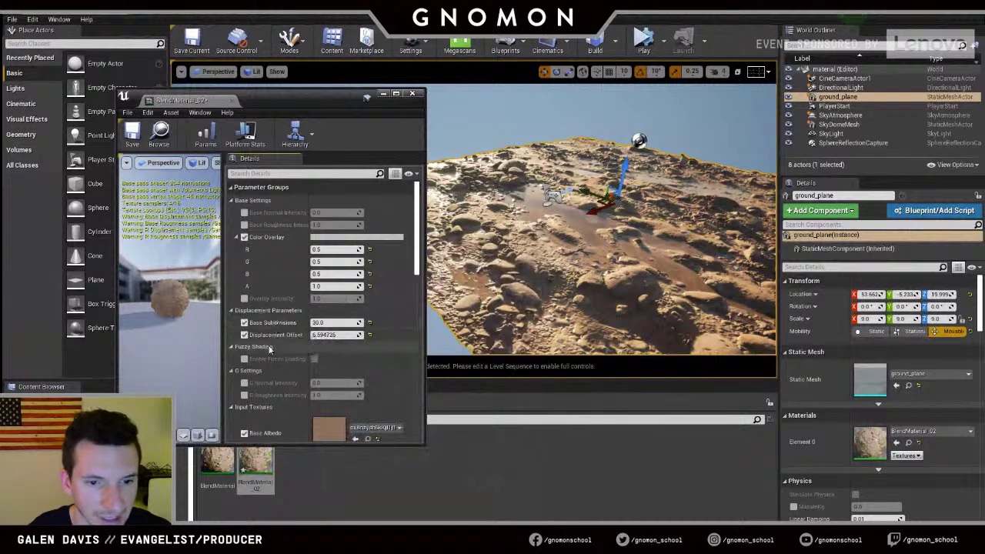
- Enable the Base Roughness Intensity override and reduce it to about 0.0066
scroll(262, 351, "down", 2)
scroll(271, 312, "up", 2)
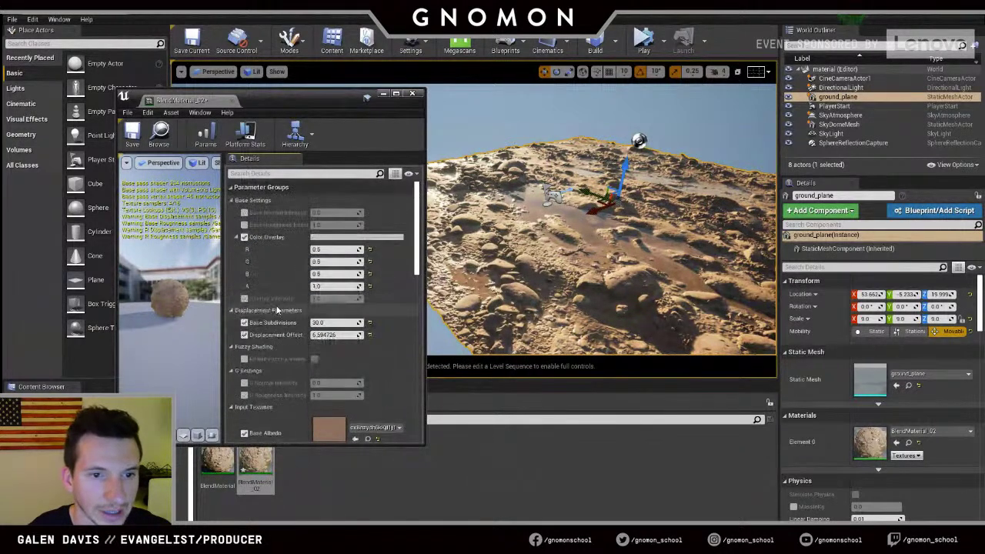
left_click(245, 226)
left_click_drag(346, 226, 283, 235)
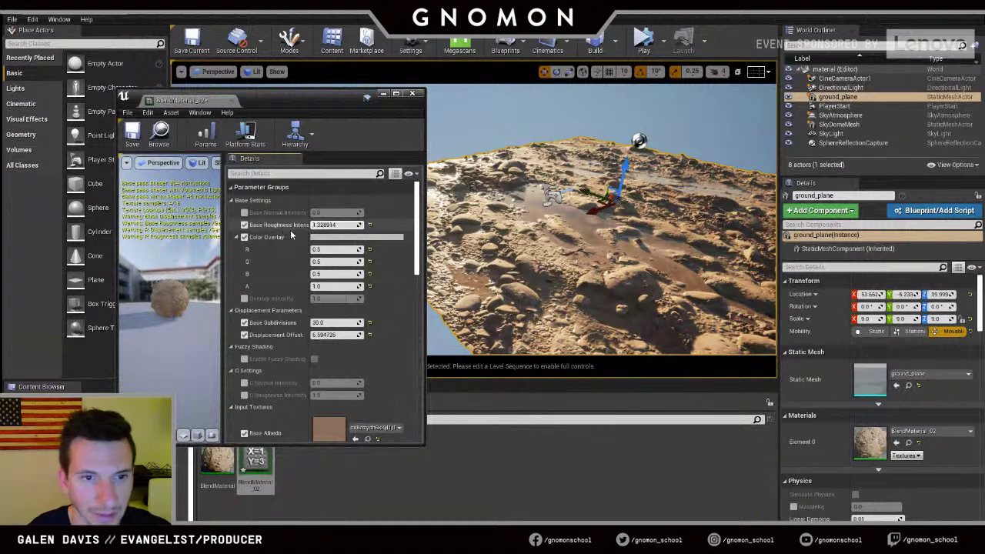
left_click_drag(345, 225, 374, 223)
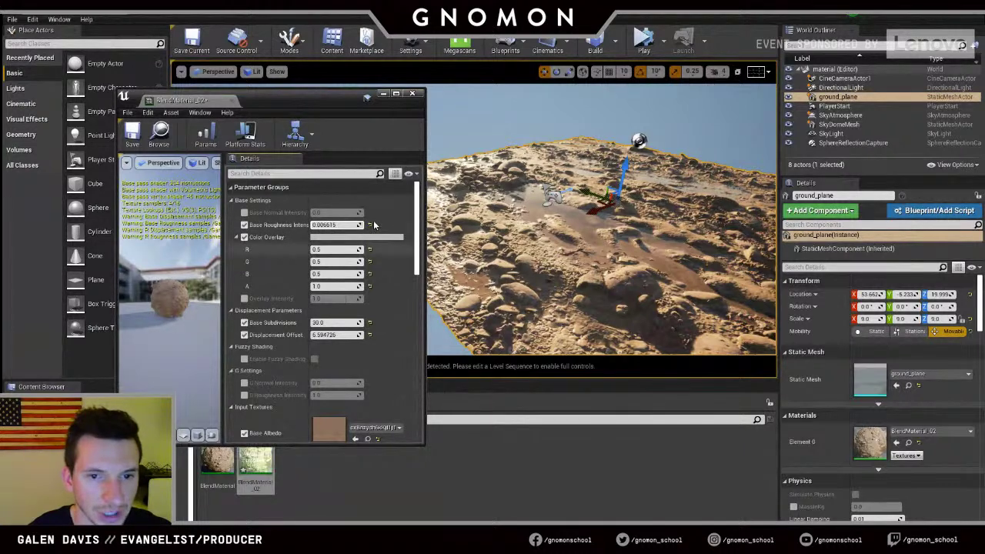
- Enable the Base Normal Intensity override, compare intensities 1 and 0 on the ground plane, and leave it at 0
left_click(244, 212)
left_click(329, 213)
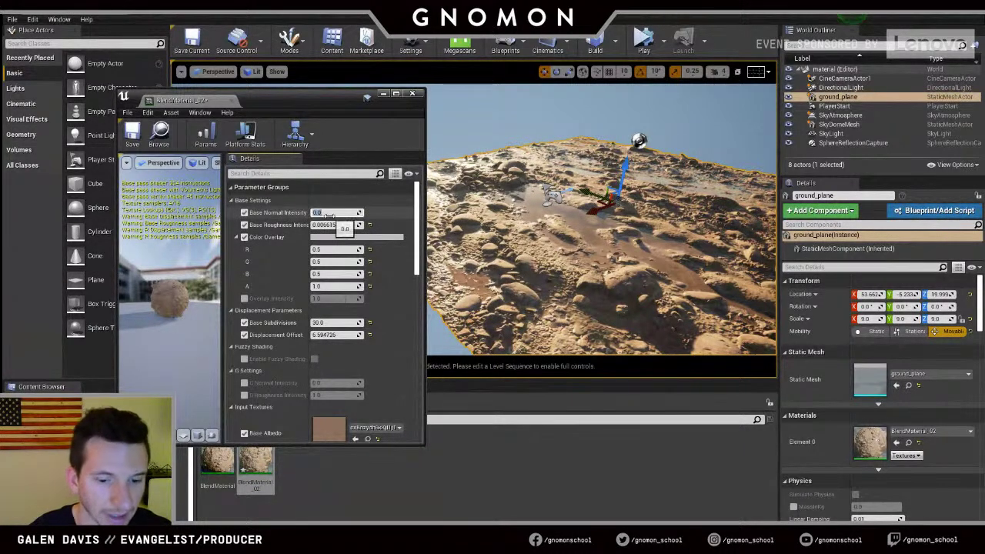
type("1")
key("Return")
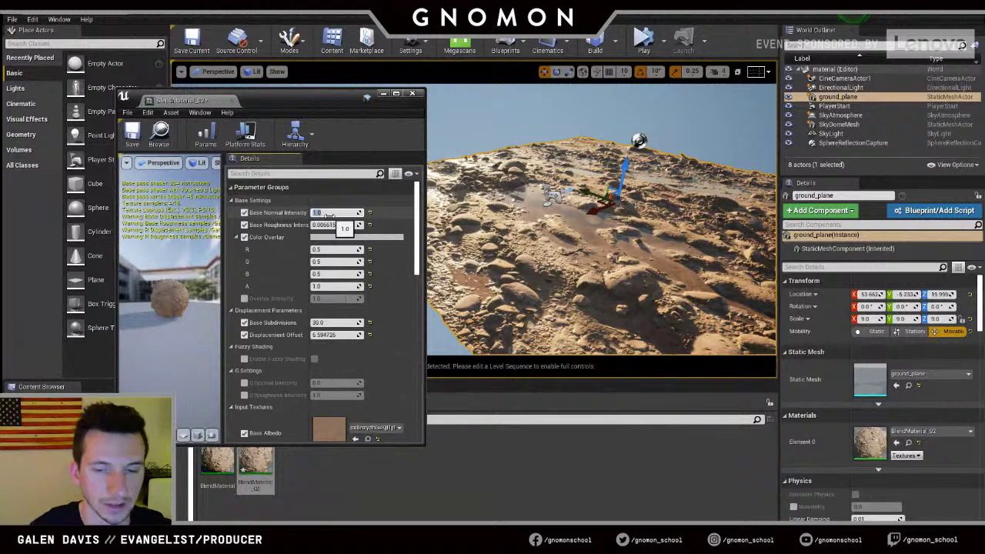
type("0")
key("Return")
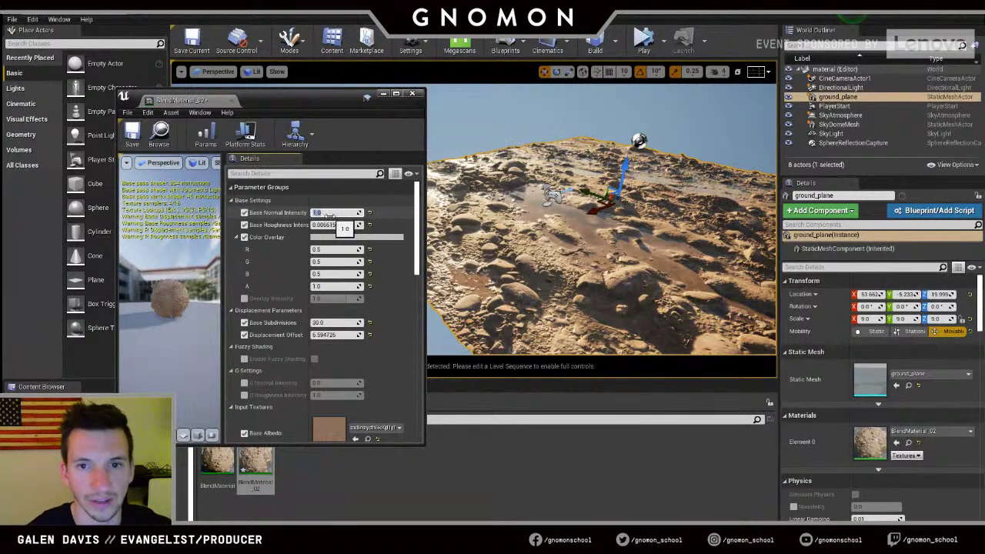
type("1")
key("Return")
key("Return")
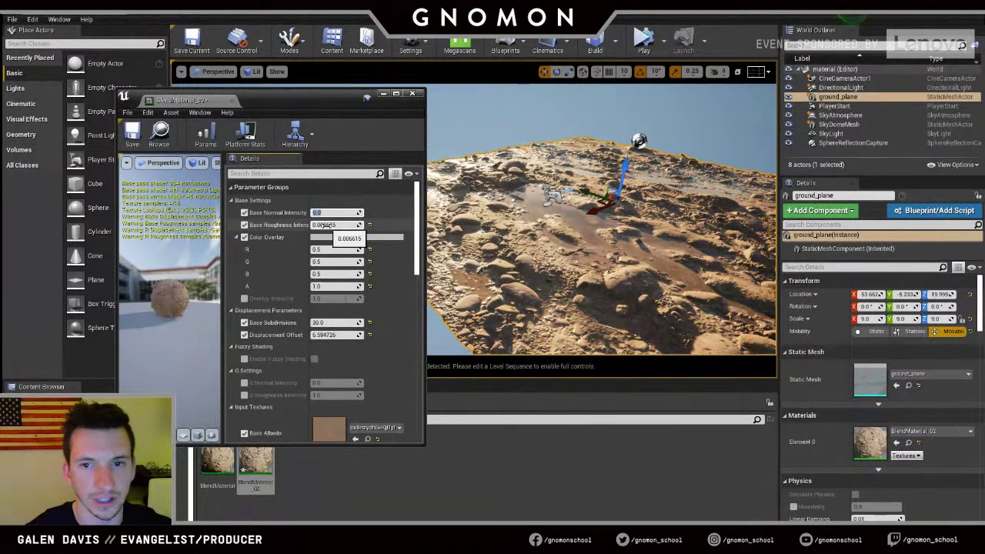
- Review the ground plane and BlendMaterial_02's remaining parameters, from the base and R input textures to the liquid settings
right_click_drag(595, 191, 632, 107)
right_click_drag(595, 191, 583, 230)
scroll(282, 323, "down", 4)
scroll(282, 320, "down", 5)
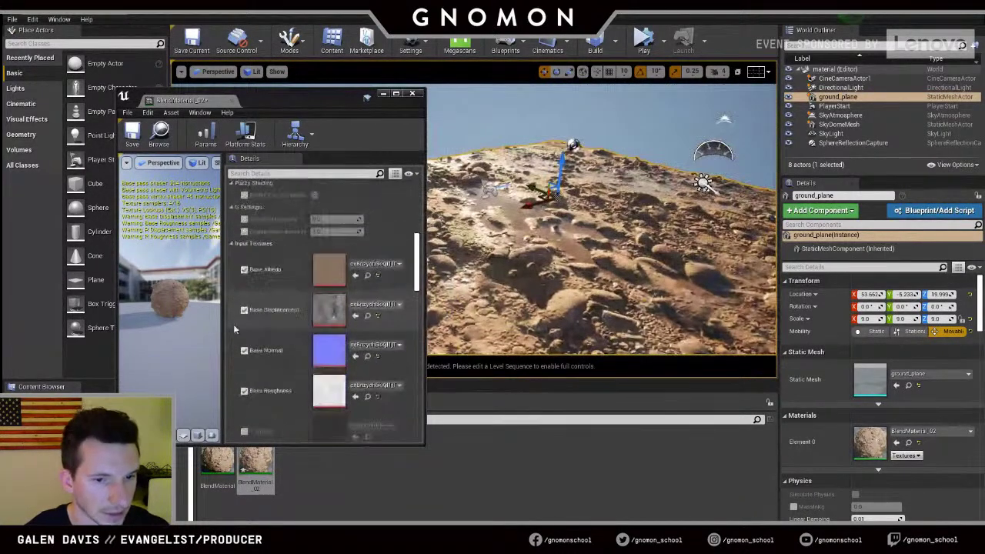
scroll(257, 330, "down", 5)
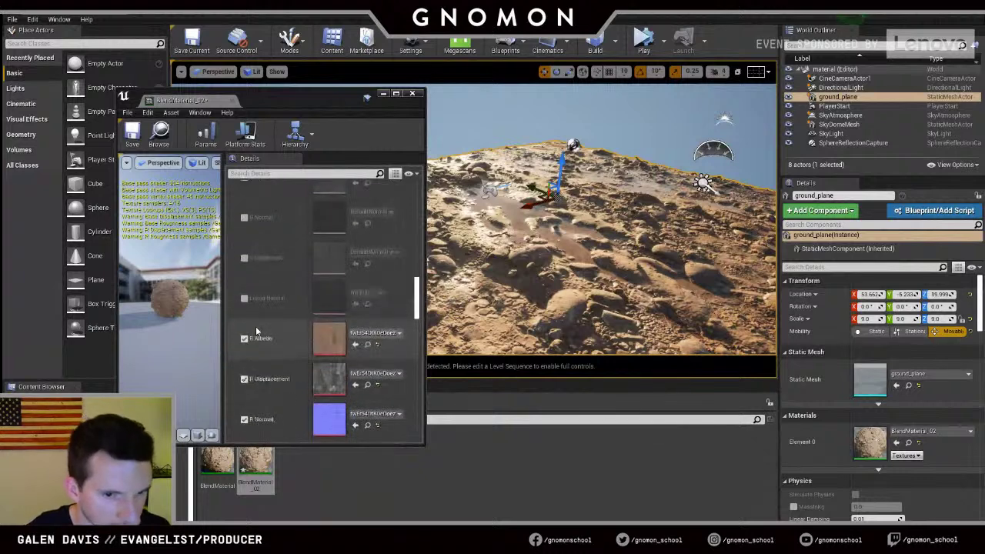
scroll(286, 316, "down", 1)
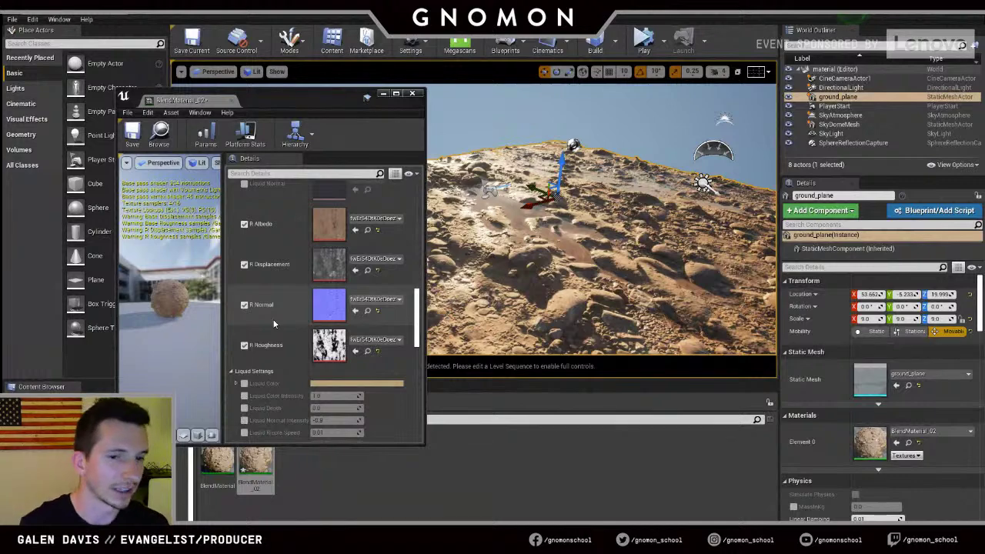
scroll(277, 324, "down", 10)
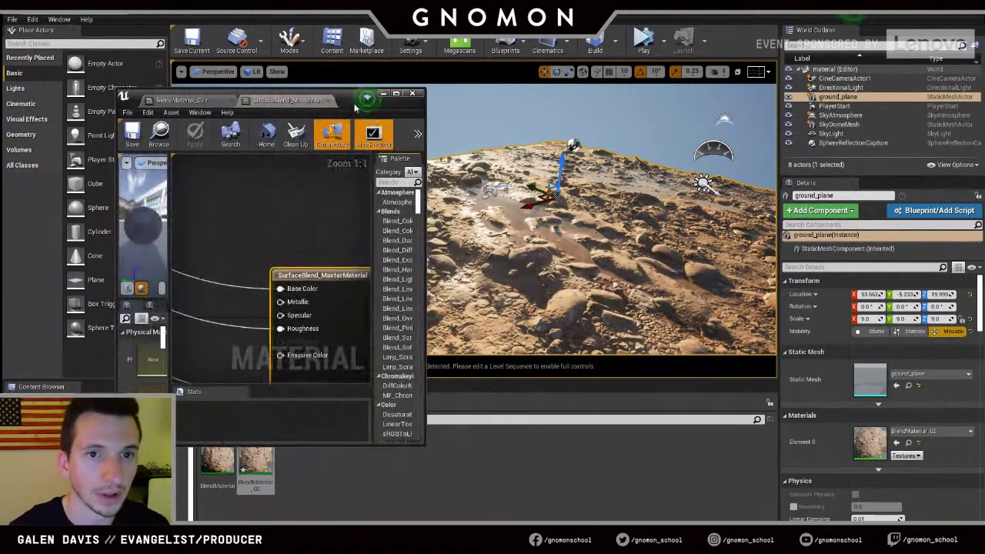
- Show the SurfaceBlend_MasterMaterial graph full size and examine how the Base Albedo group connects to Fuzzy Shading and the Liquid Layer
left_click(363, 97)
scroll(621, 186, "down", 10)
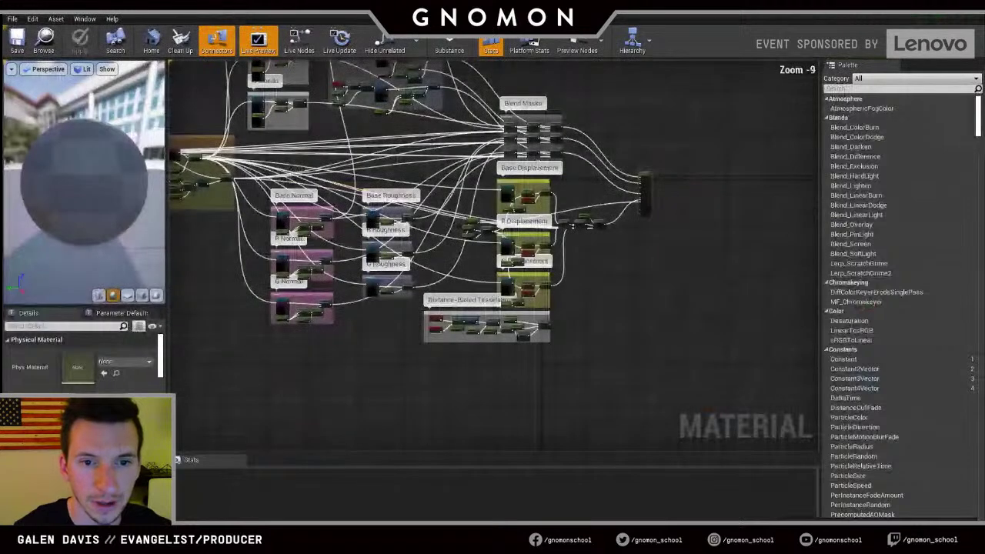
scroll(504, 202, "up", 1)
right_click_drag(246, 179, 407, 165)
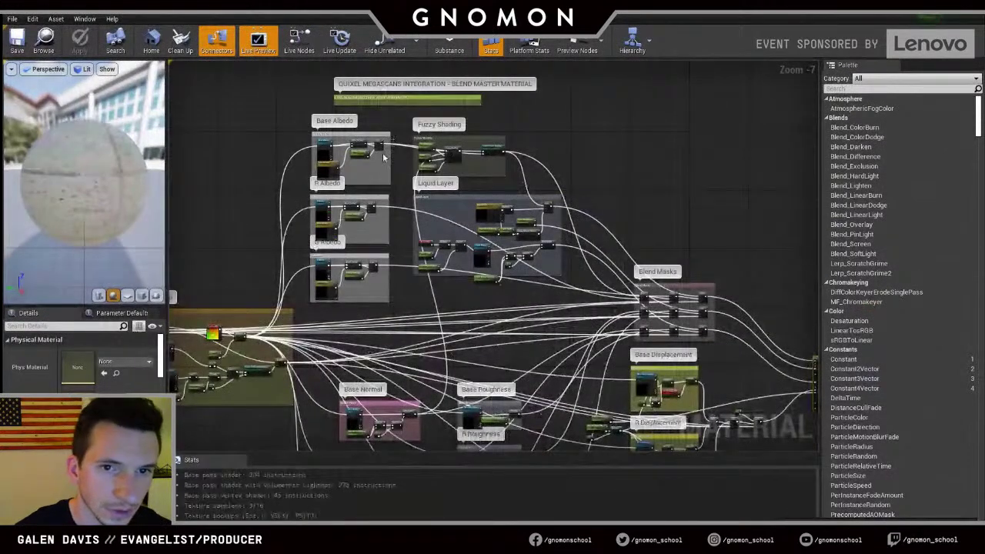
scroll(390, 175, "up", 3)
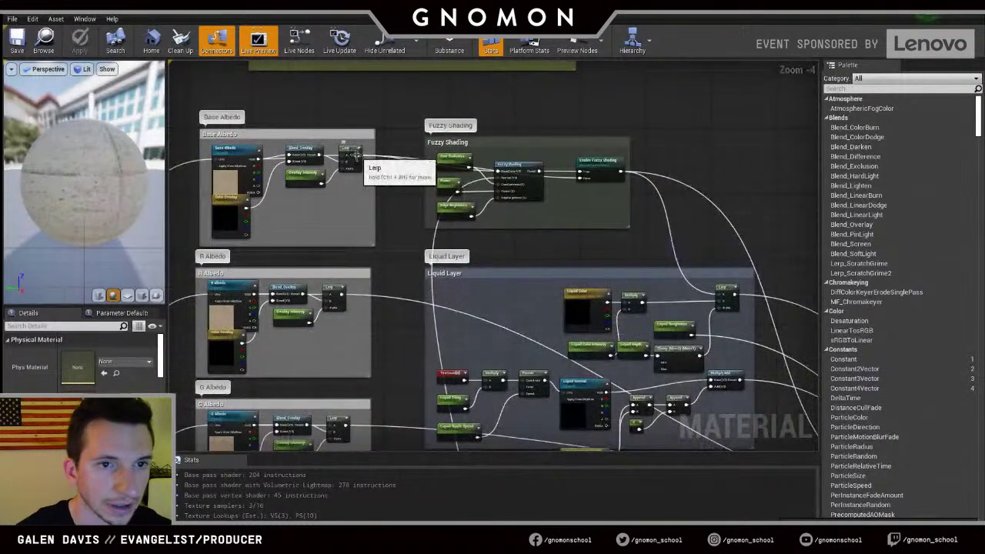
left_click_drag(357, 158, 723, 244)
left_click(681, 161)
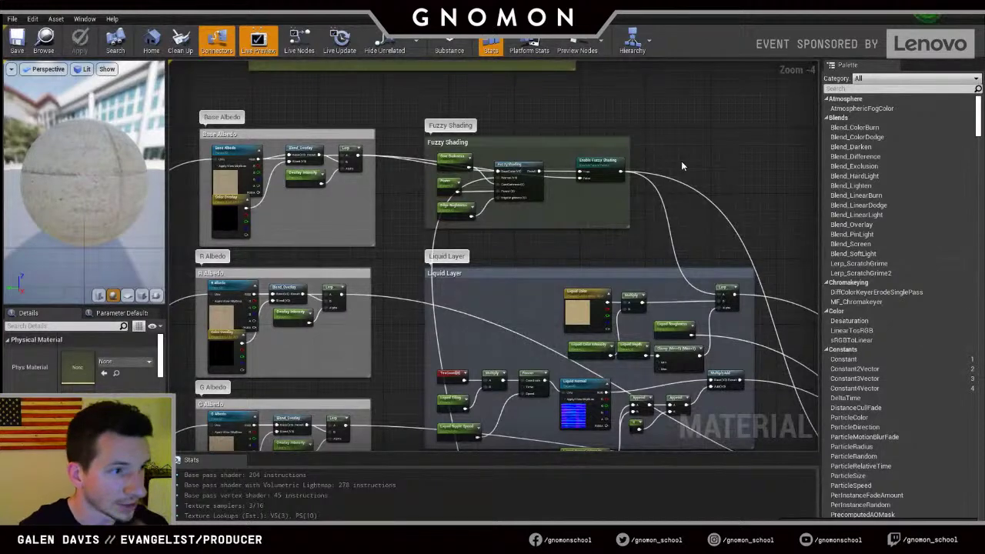
- Follow the master material's connections through the Blend / UV Setup group and examine how they feed the rest of the graph
right_click_drag(502, 257, 269, 104)
right_click_drag(571, 191, 300, 101)
left_click_drag(364, 182, 682, 365)
left_click(354, 228)
right_click_drag(259, 259, 586, 244)
scroll(586, 245, "down", 3)
scroll(587, 246, "up", 4)
right_click_drag(625, 277, 527, 185)
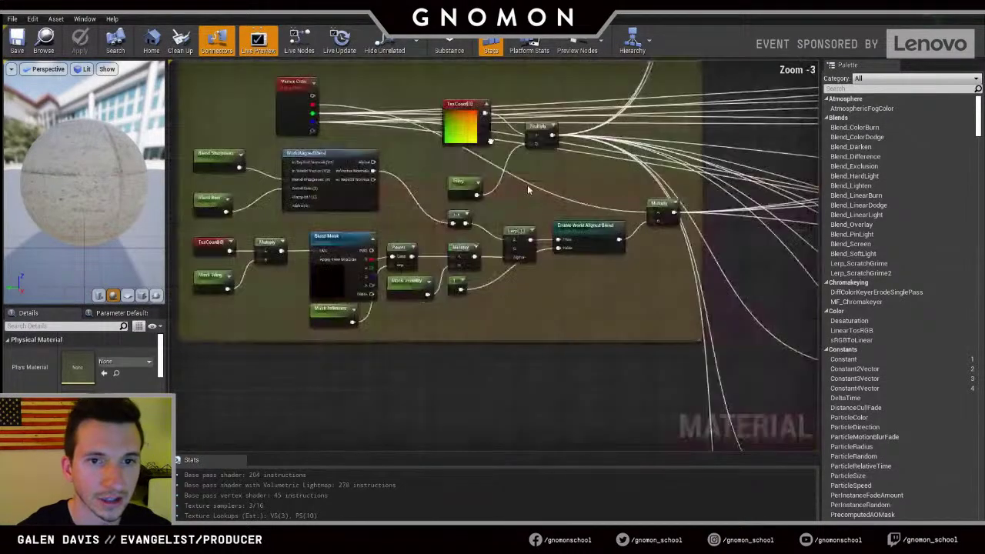
scroll(528, 184, "down", 2)
right_click_drag(432, 81, 436, 133)
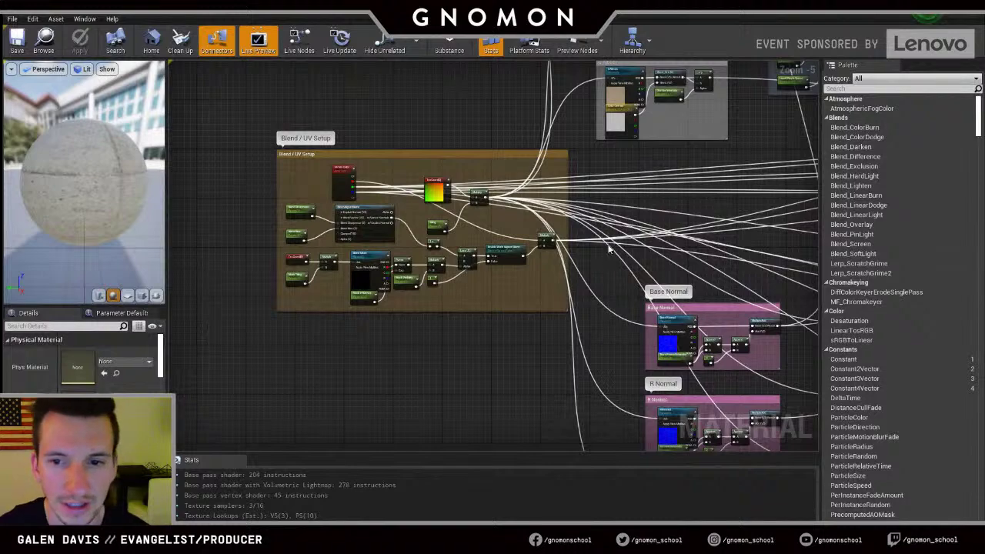
right_click_drag(608, 247, 392, 278)
scroll(467, 273, "down", 5)
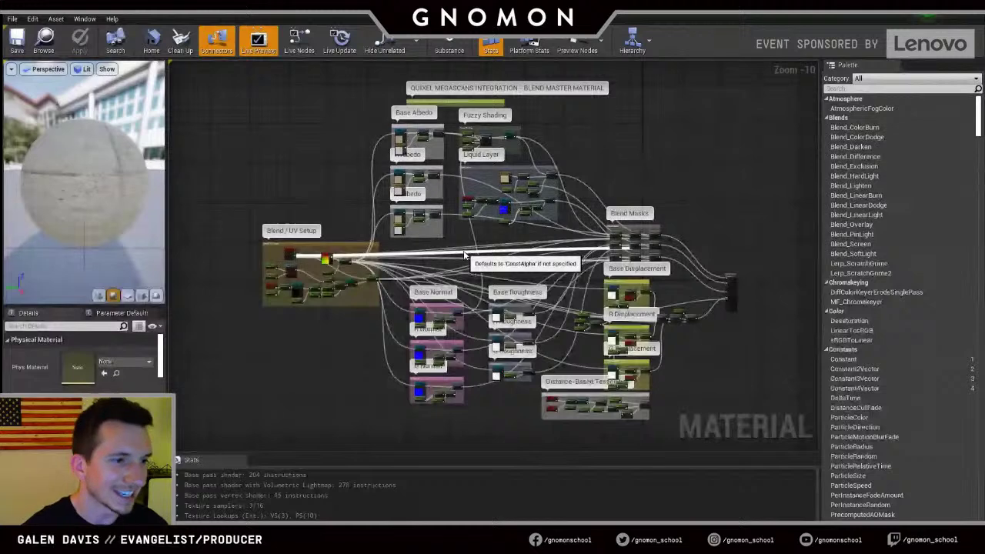
- Inspect the Enable Fuzzy Shading node and its available node commands, and view the whole graph again
scroll(524, 149, "up", 2)
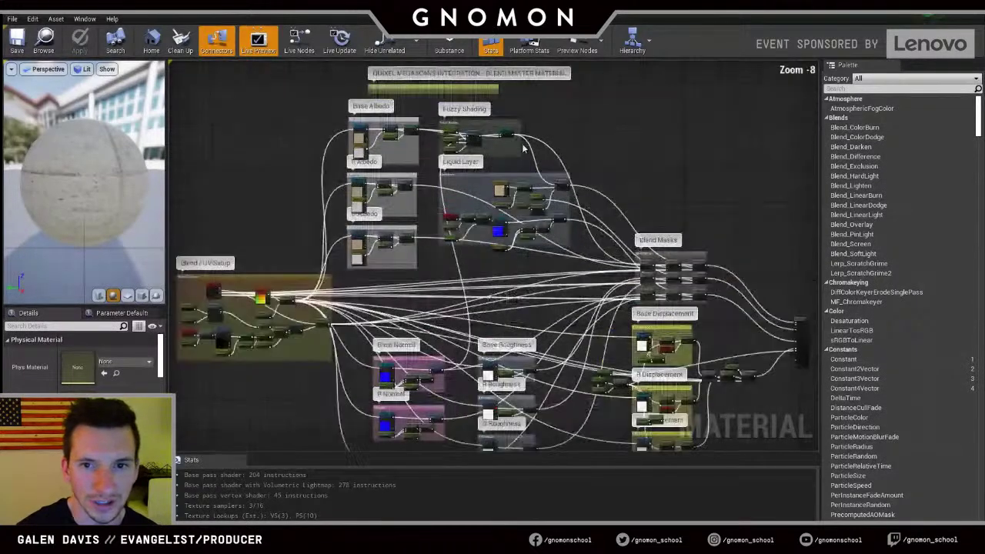
scroll(523, 149, "up", 4)
right_click(502, 114)
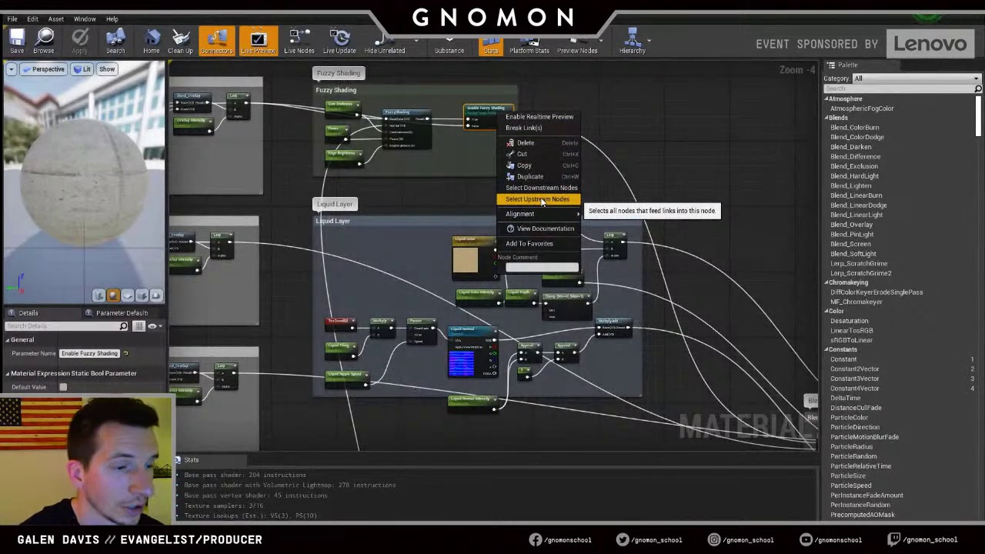
left_click(615, 144)
scroll(428, 257, "down", 6)
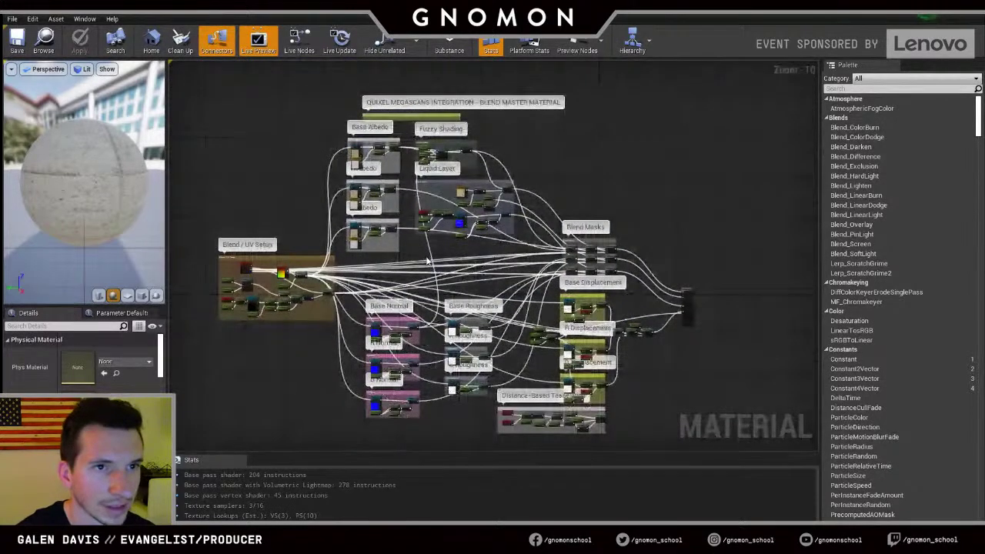
- Return to BlendMaterial_02 in a floating window beside the ground plane and review its Liquid, Main, R and World Aligned Blend settings
left_click(133, 8)
left_click_drag(142, 9, 260, 151)
scroll(576, 354, "down", 3)
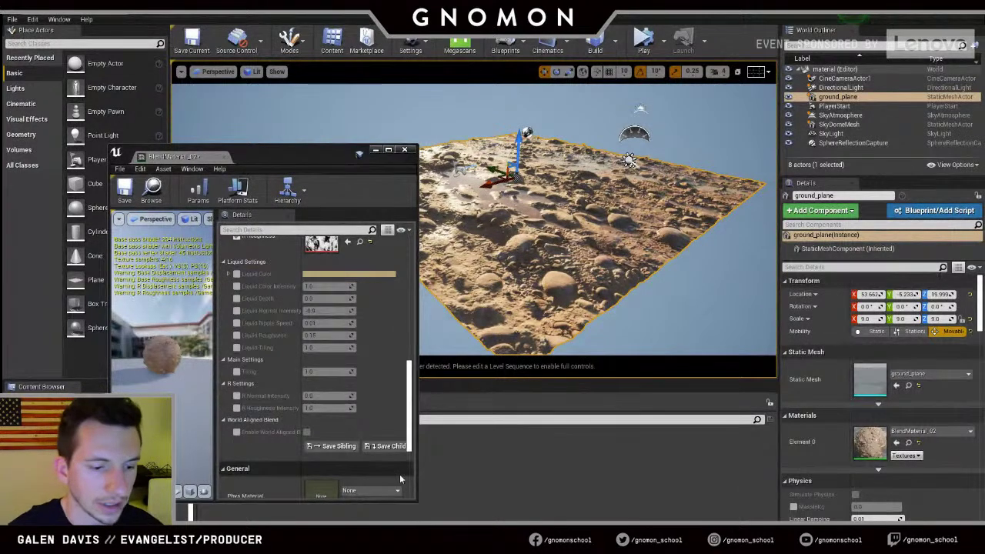
- Switch to Quixel Mixer and view the whole muddy ground surface from an angle
key("super")
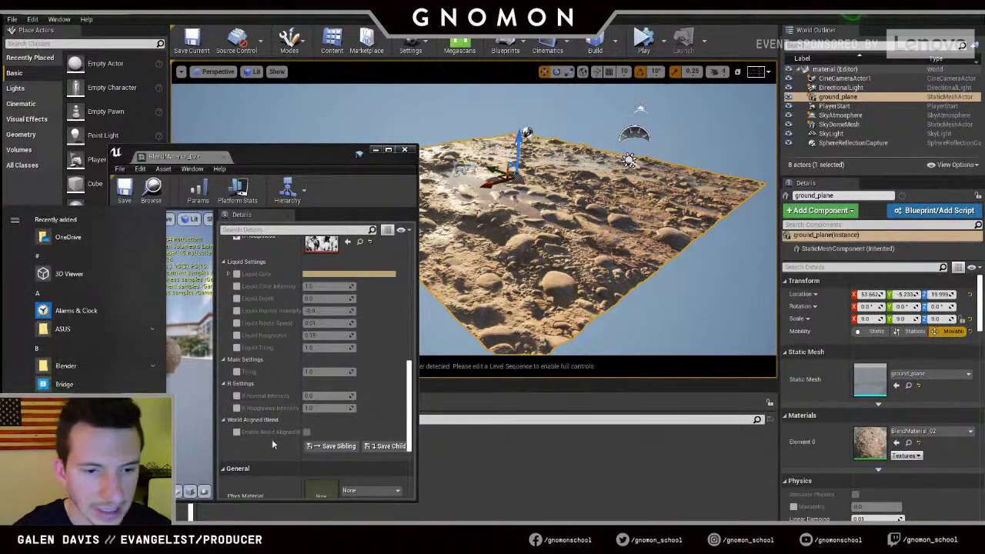
key("alt+Tab")
middle_click_drag(471, 196, 445, 214)
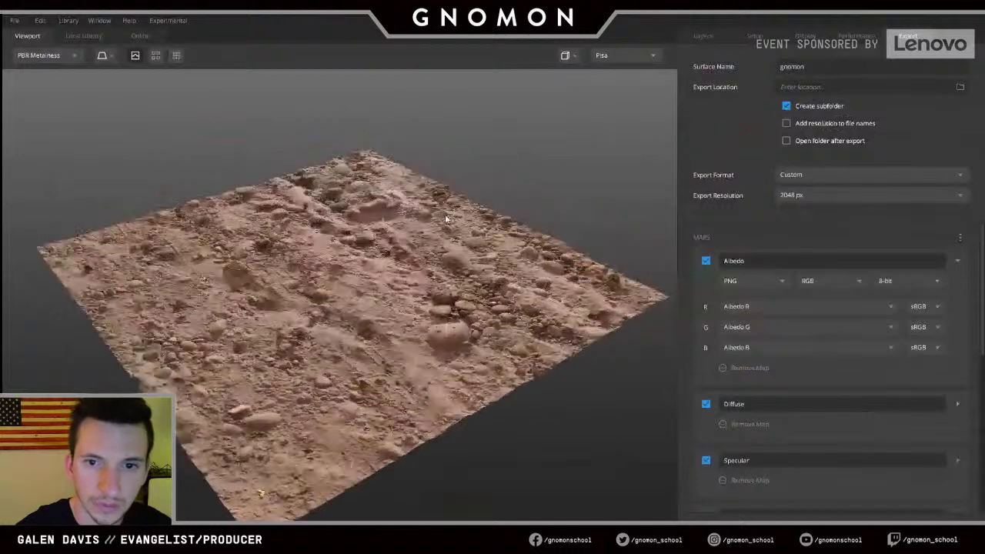
left_click_drag(445, 214, 419, 218)
scroll(420, 217, "down", 2)
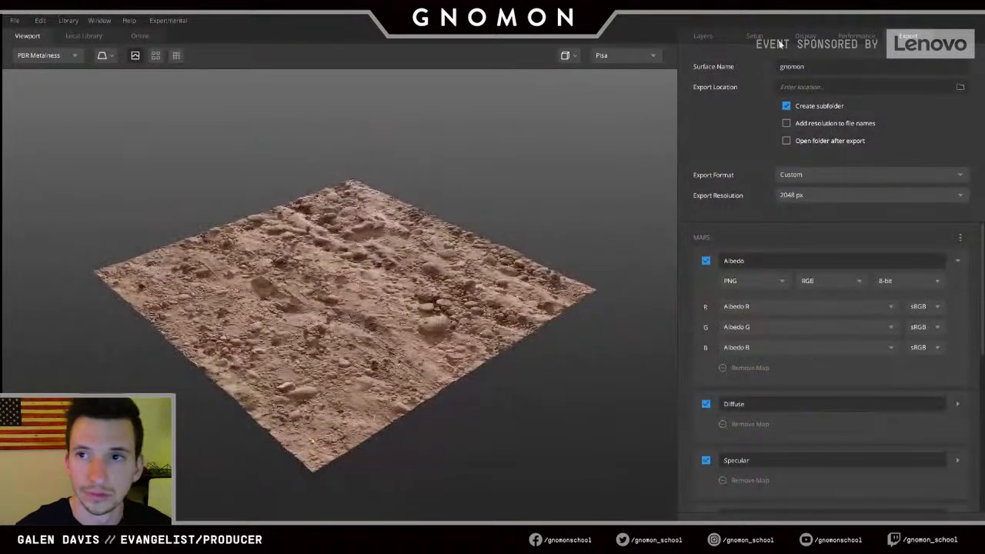
- Change the model type from Plane to 3D Asset, load the Japanese Komainu Statue, and view the mix on it from the side
left_click(753, 35)
left_click(800, 148)
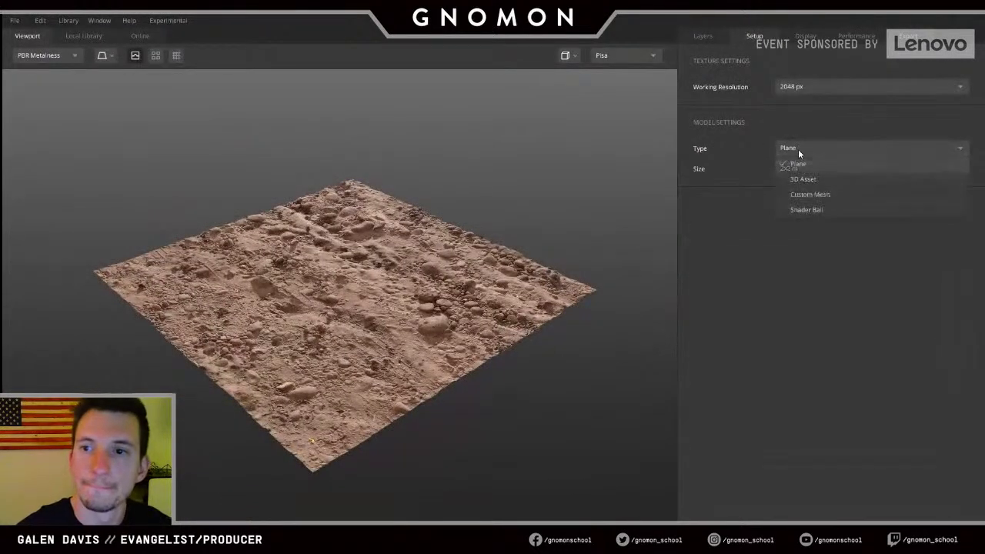
left_click(810, 181)
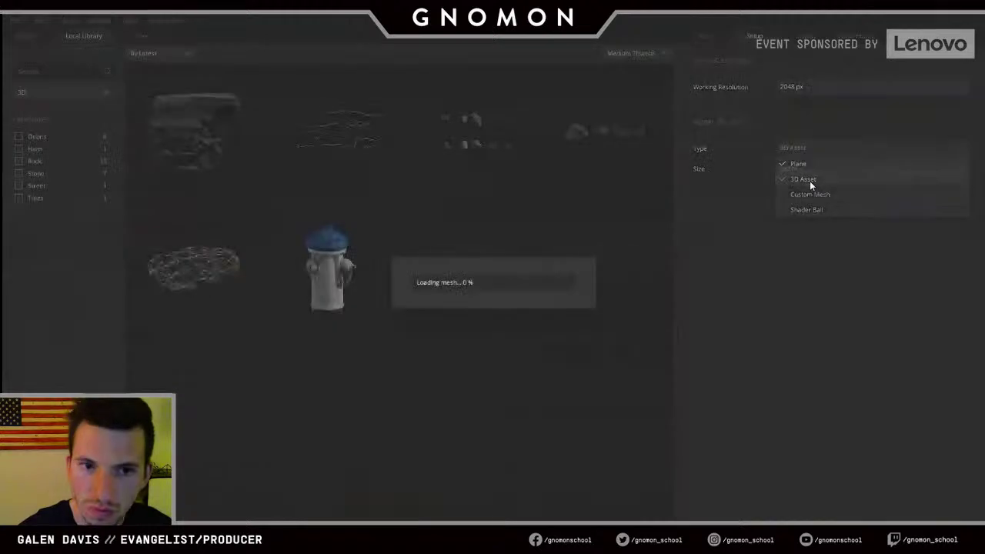
scroll(417, 325, "down", 1)
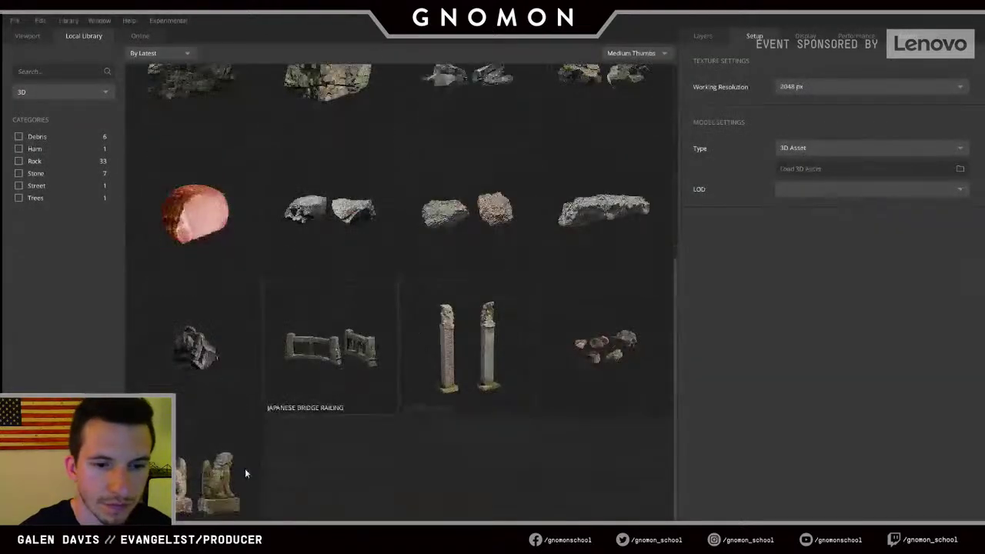
left_click(216, 481)
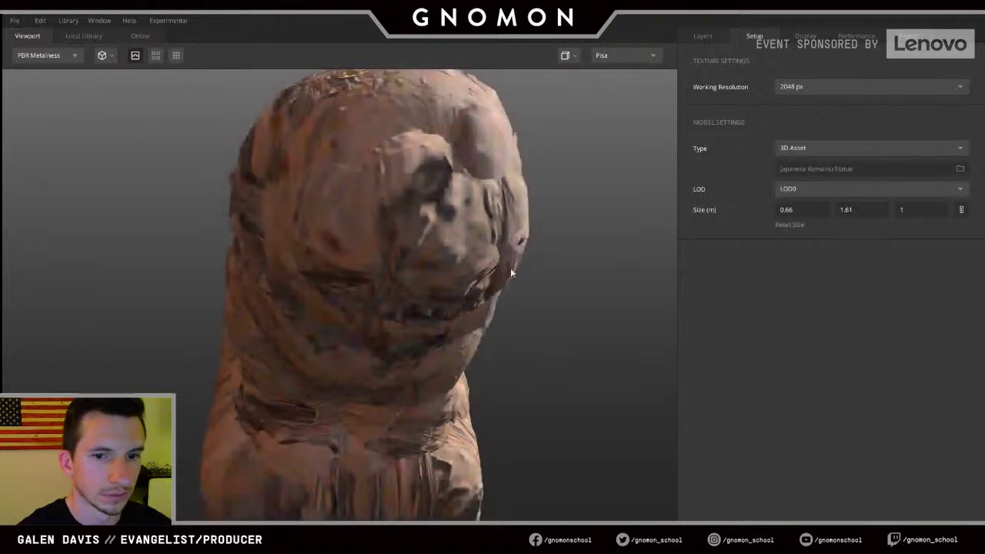
left_click_drag(510, 267, 327, 216)
scroll(327, 279, "down", 5)
left_click_drag(328, 279, 373, 274)
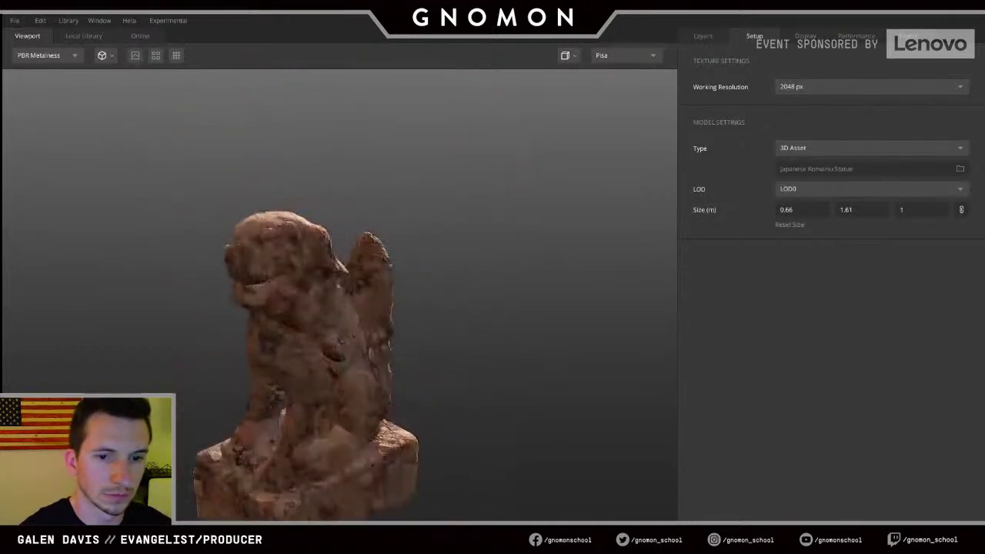
- Delete all surface and liquid layers above the Japanese Komainu Statue base layer
left_click(703, 36)
left_click(720, 83)
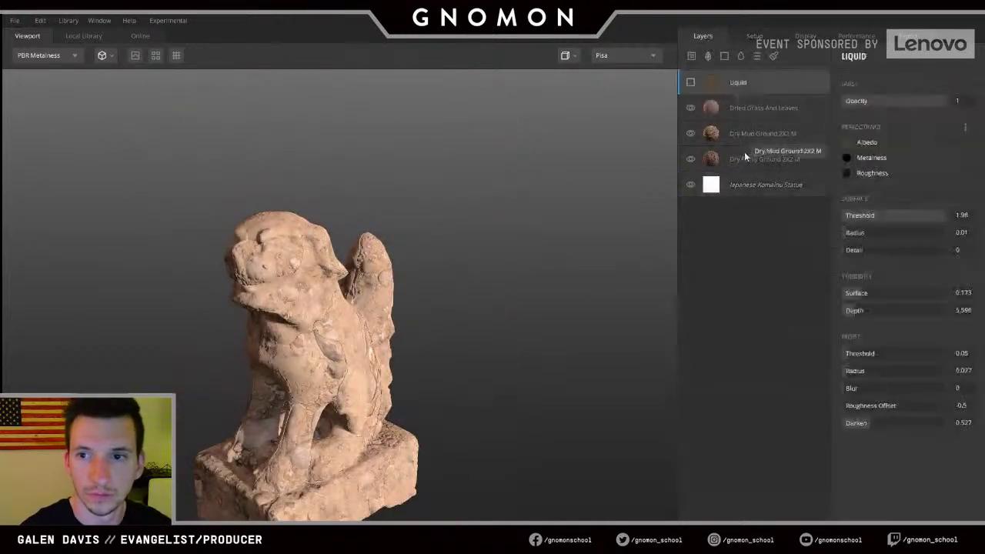
left_click(744, 158, "shift")
key("Delete")
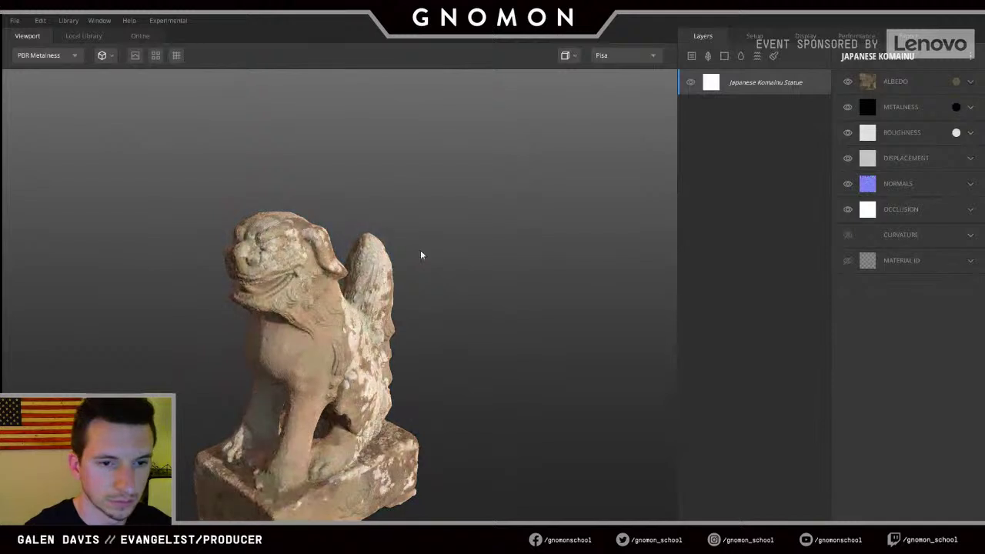
- Examine the statue's original scanned texture up close from the front, side and back
mouse_move(423, 254)
left_mouse_down()
mouse_move(271, 251)
mouse_move(349, 199)
left_mouse_up()
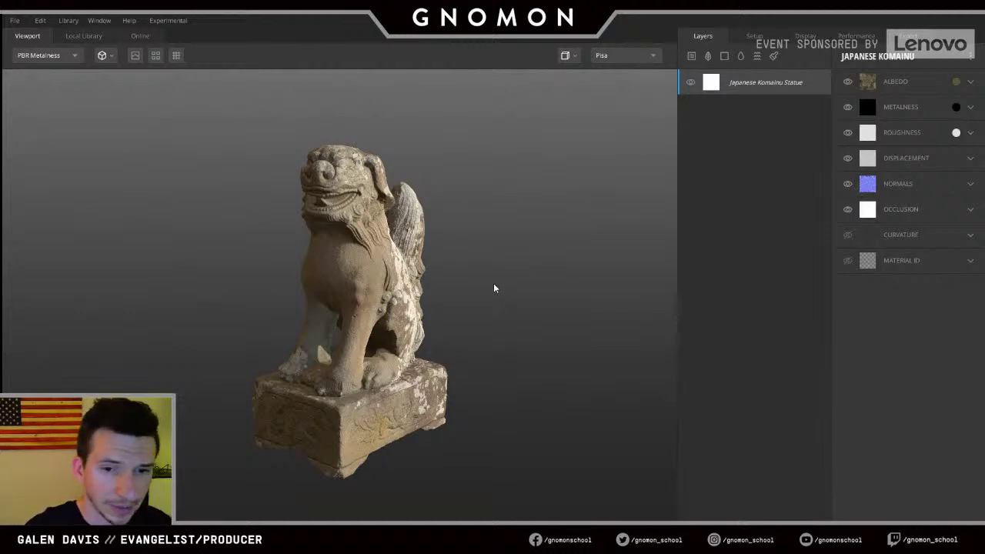
left_click_drag(494, 287, 254, 323)
scroll(353, 317, "up", 2)
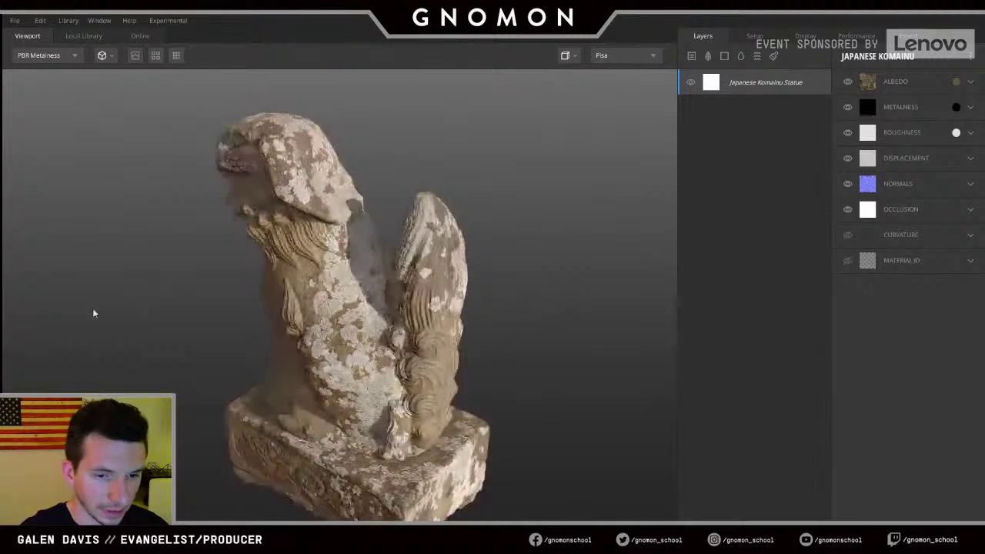
left_click_drag(247, 308, 382, 228)
middle_click_drag(380, 261, 385, 249)
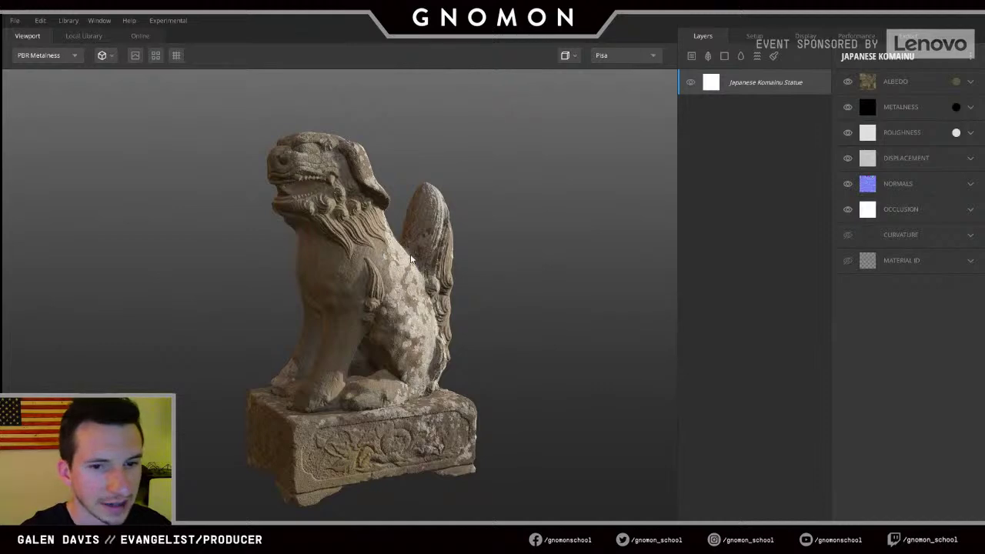
left_click_drag(411, 259, 302, 240)
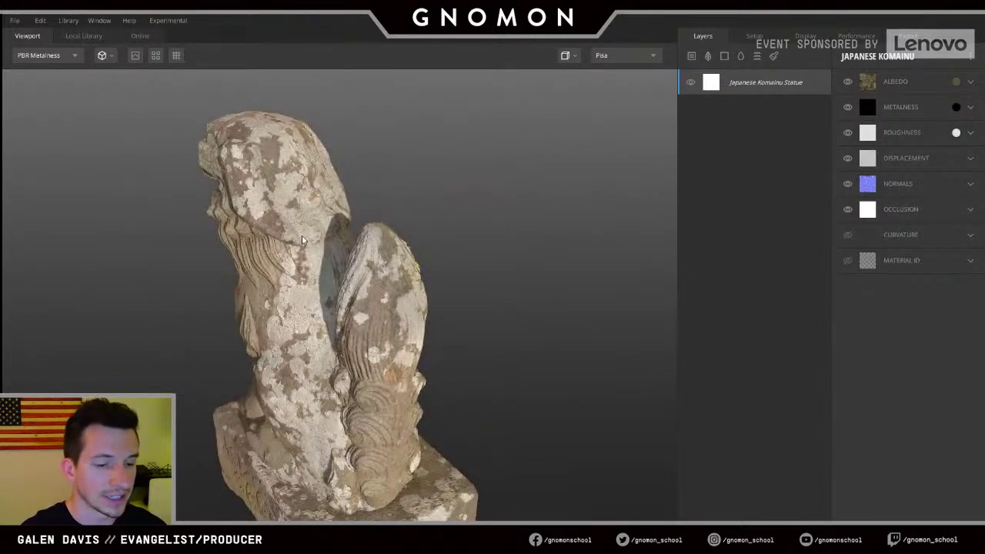
left_click_drag(255, 284, 408, 326)
scroll(336, 333, "down", 4)
scroll(336, 333, "up", 4)
scroll(408, 325, "down", 3)
middle_click_drag(403, 284, 448, 207)
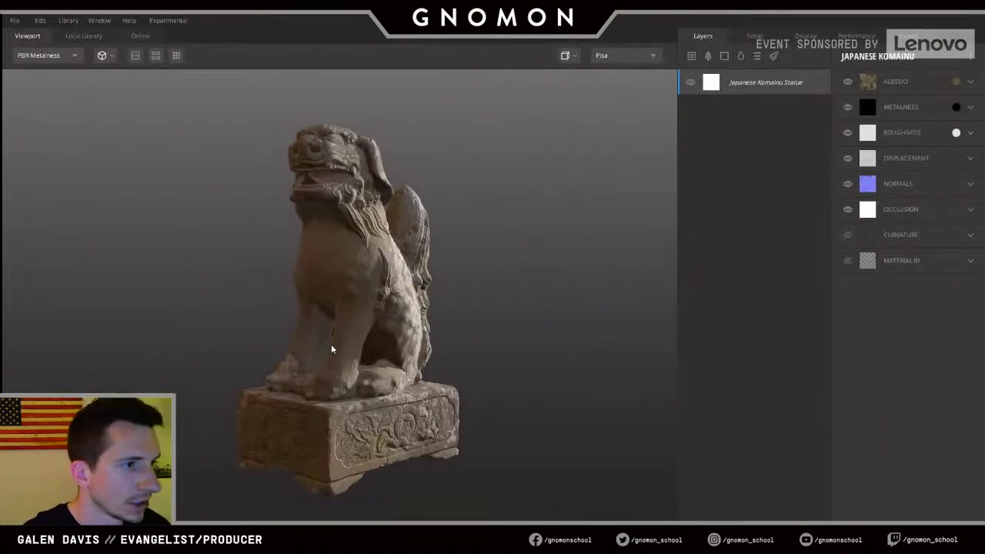
left_click_drag(425, 241, 369, 354)
scroll(370, 354, "up", 4)
right_click_drag(369, 354, 506, 326, "shift")
left_click_drag(507, 327, 352, 247)
scroll(352, 247, "down", 3)
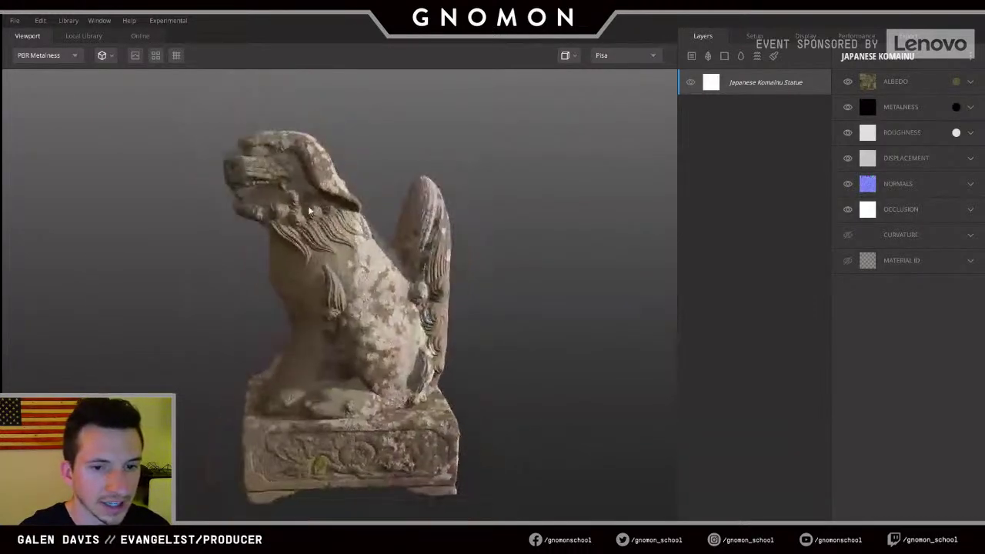
left_click_drag(304, 273, 350, 279)
right_click_drag(350, 280, 413, 301, "shift")
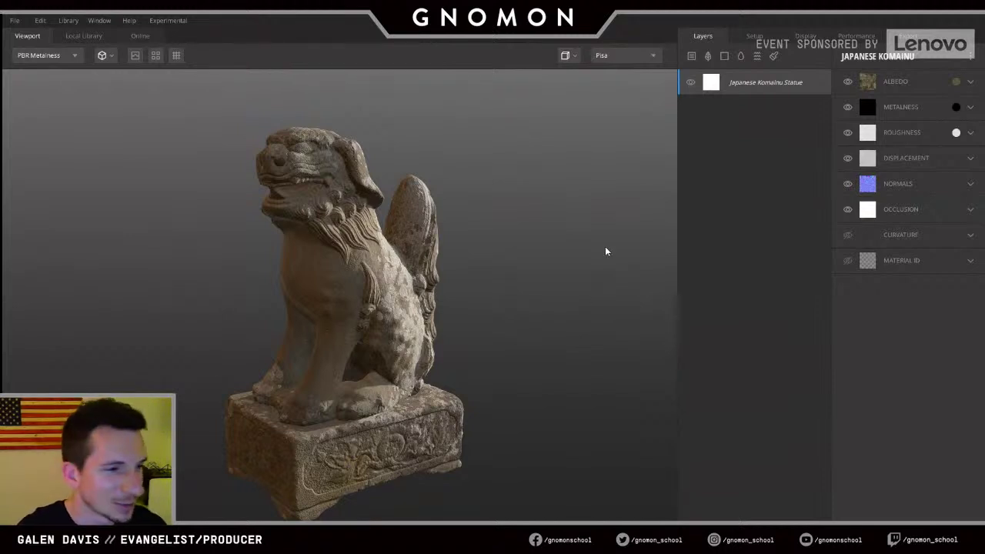
- Add a surface layer from the local library, searching for stone and rock and choosing Rock Smooth
left_click(692, 56)
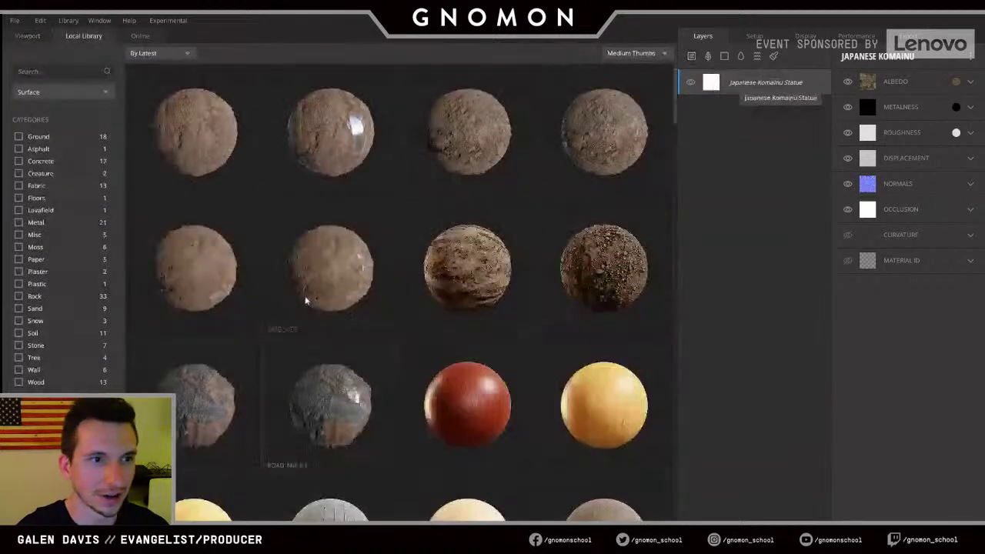
left_click(47, 73)
type("stone")
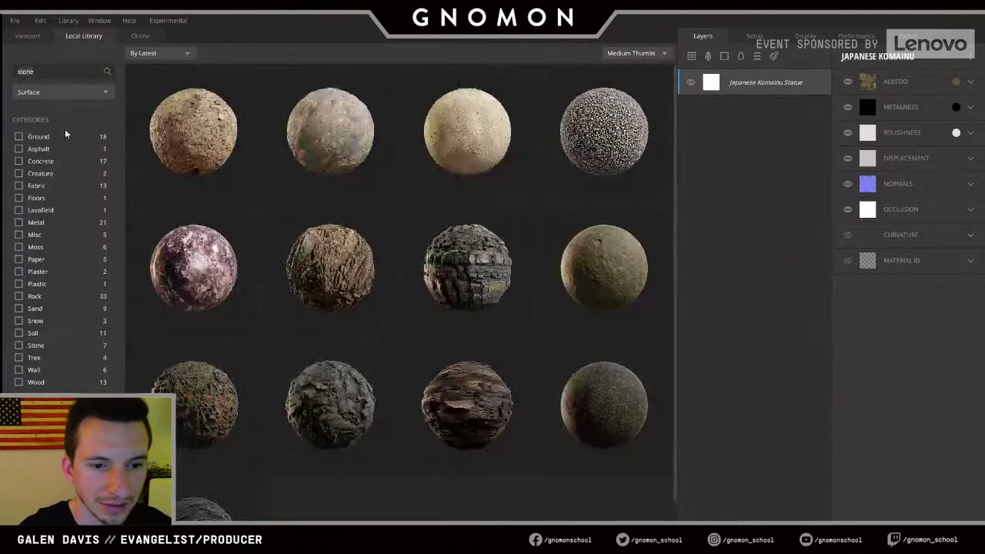
double_click(62, 76)
type("rock")
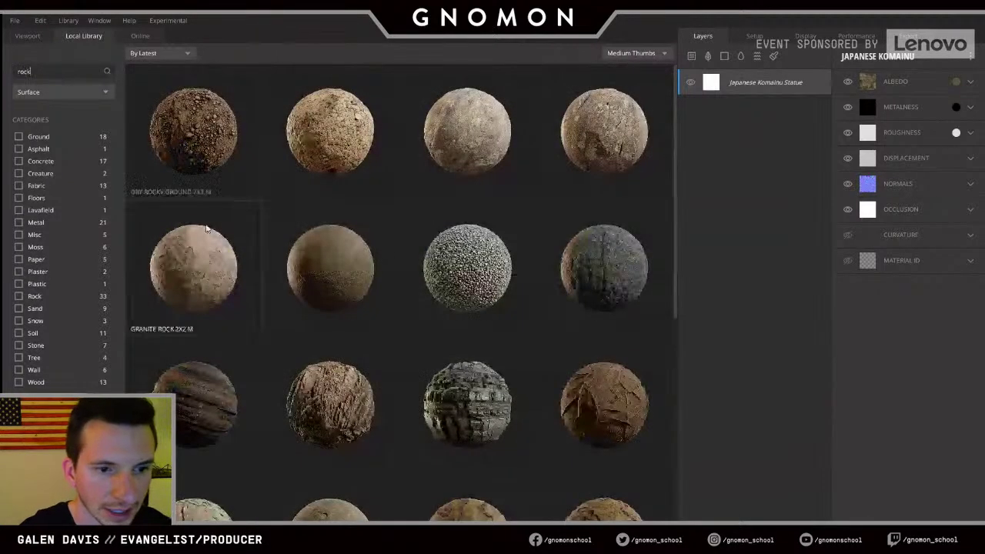
scroll(338, 204, "down", 3)
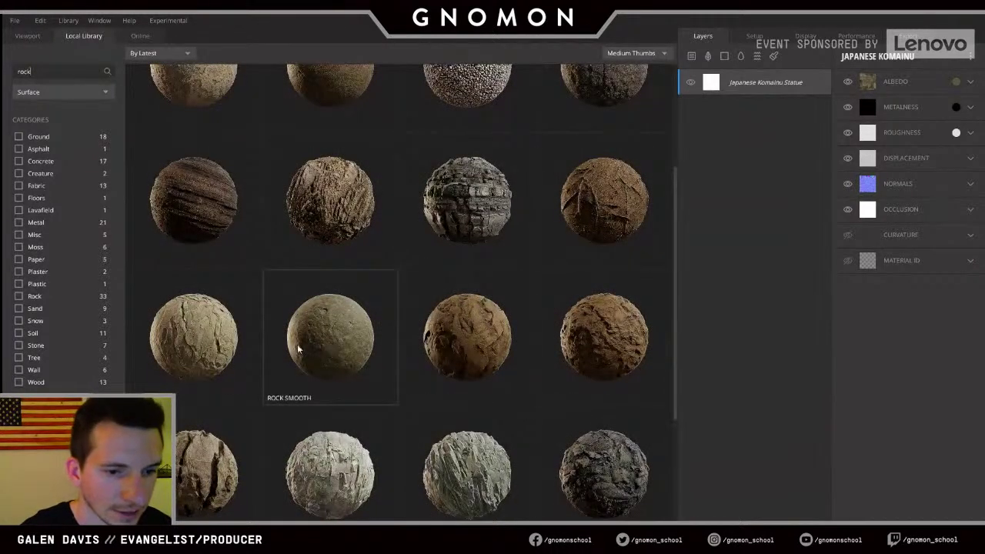
scroll(359, 324, "up", 3)
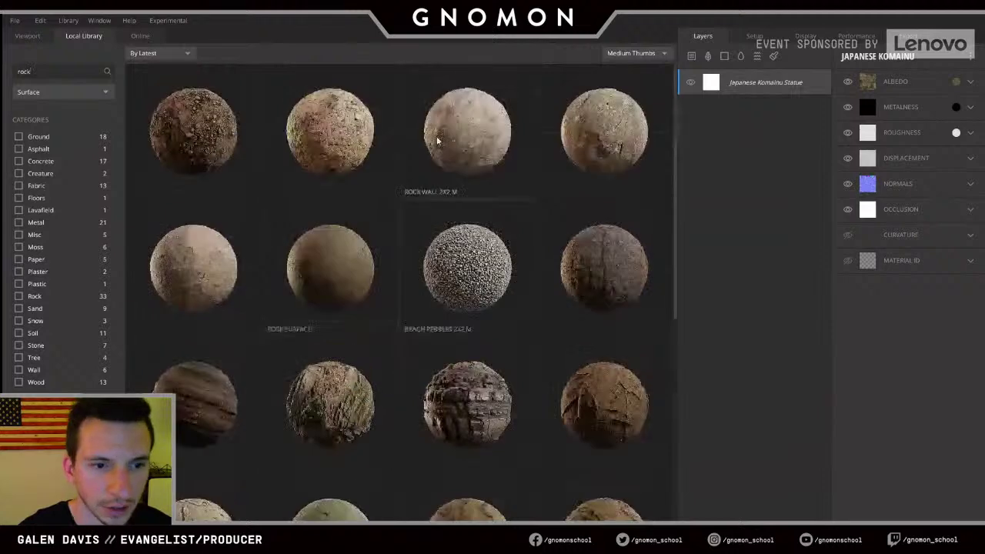
scroll(222, 333, "down", 2)
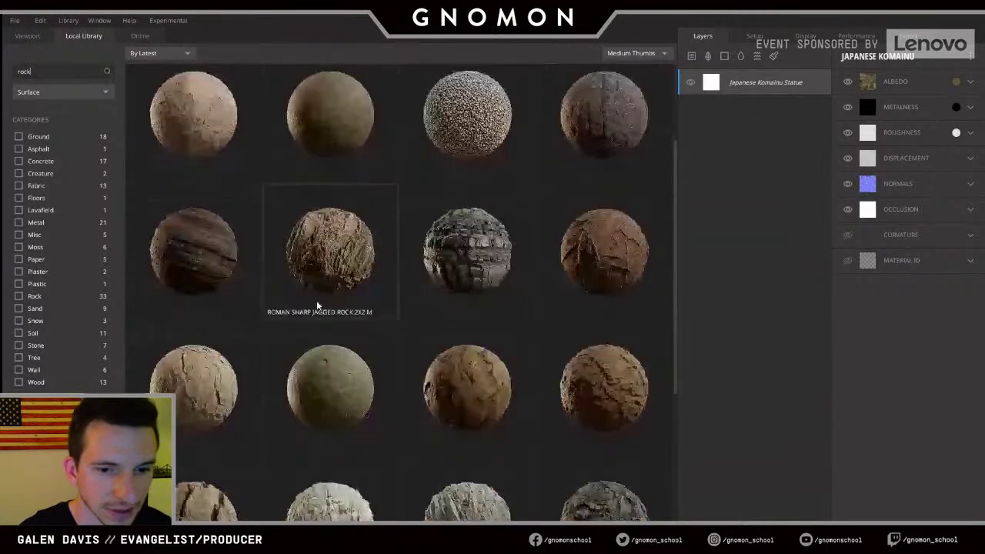
double_click(330, 385)
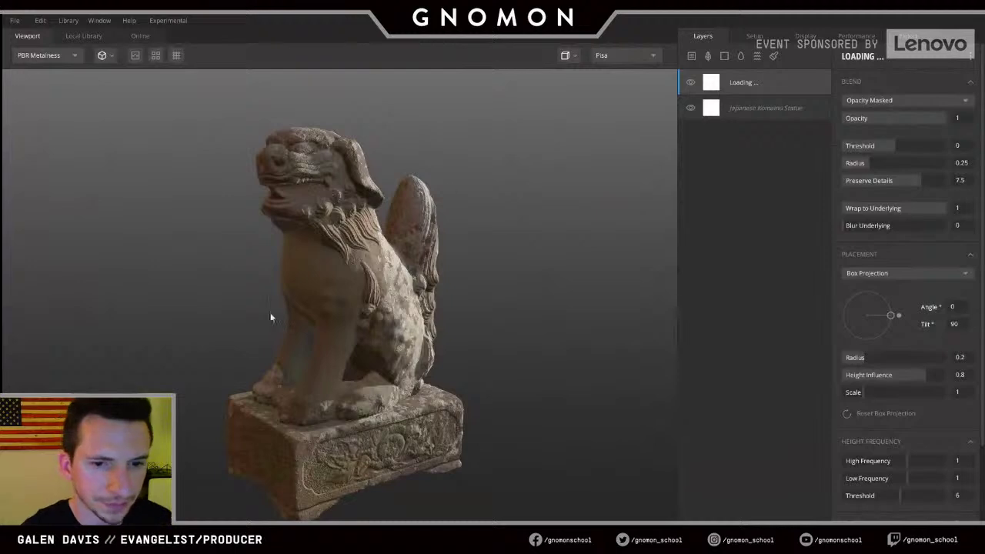
- Inspect the Rock Smooth layer on the statue from several angles, comparing the Albedo and PBR Metalness views
left_click_drag(439, 270, 212, 274)
scroll(347, 331, "up", 3)
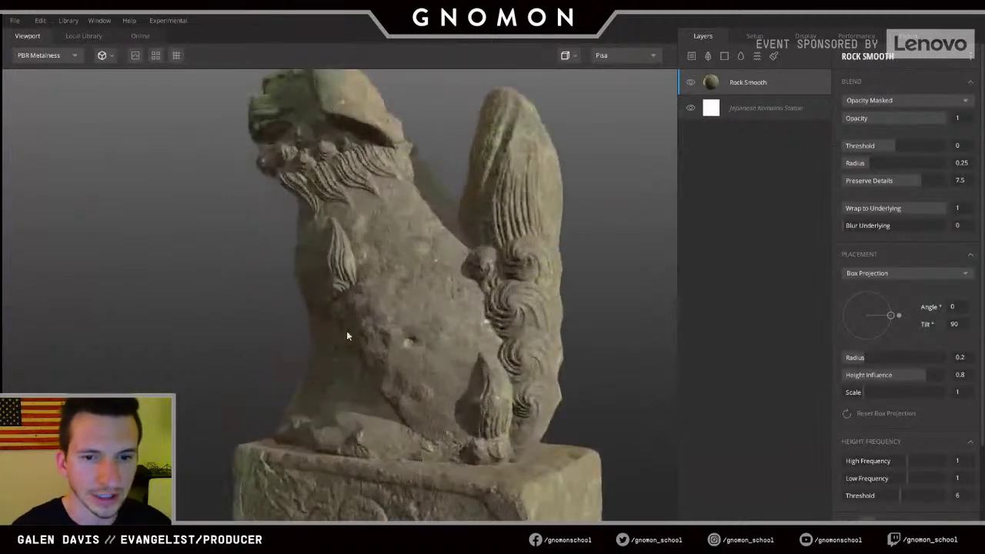
left_click_drag(347, 331, 479, 372)
scroll(356, 300, "down", 3)
left_click_drag(356, 299, 352, 271)
key("c")
scroll(491, 285, "down", 3)
left_click_drag(488, 234, 485, 274)
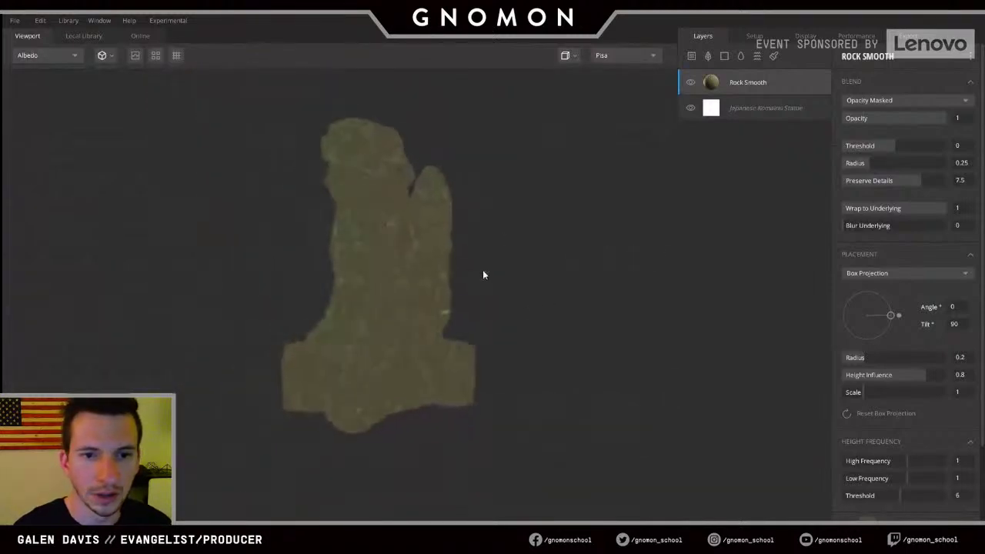
scroll(483, 270, "up", 2)
key("m")
left_click_drag(470, 231, 469, 257)
right_click_drag(470, 253, 893, 312, "shift")
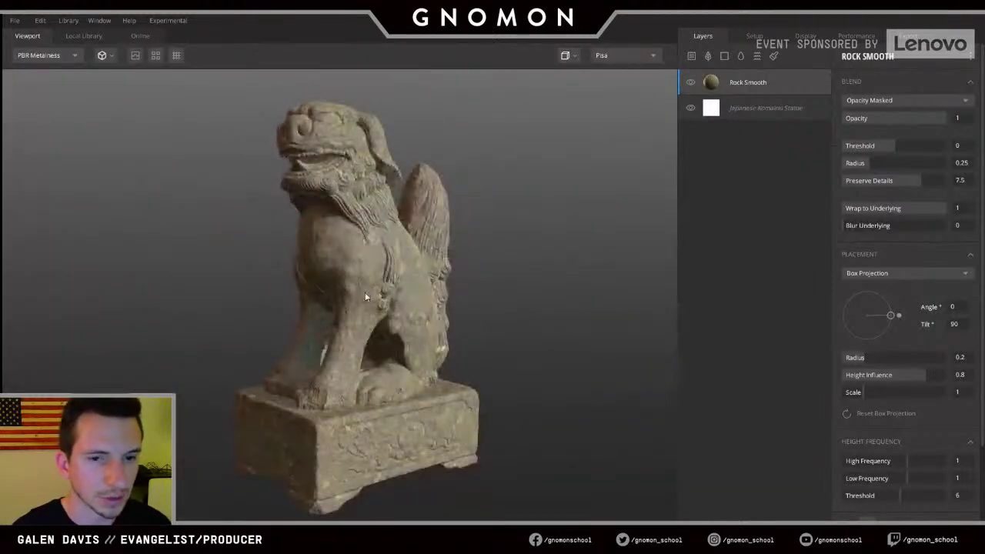
right_click_drag(365, 292, 383, 303, "shift")
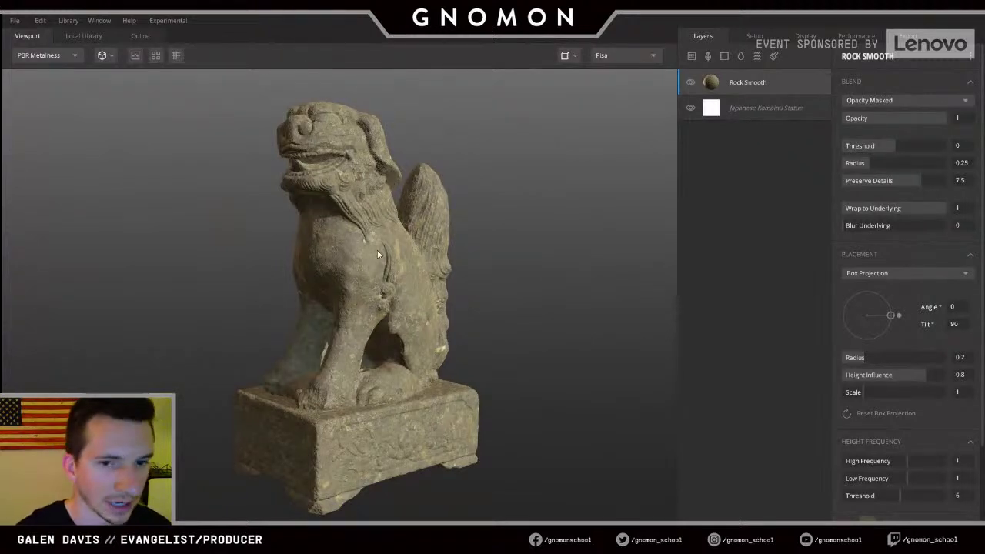
left_click_drag(378, 254, 408, 257)
right_click_drag(408, 257, 376, 211)
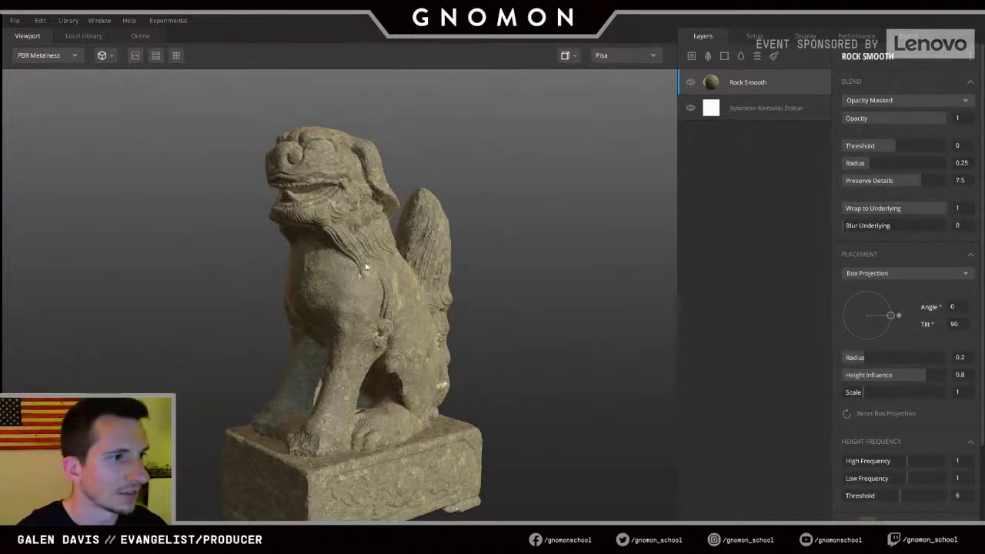
left_click_drag(312, 284, 319, 310)
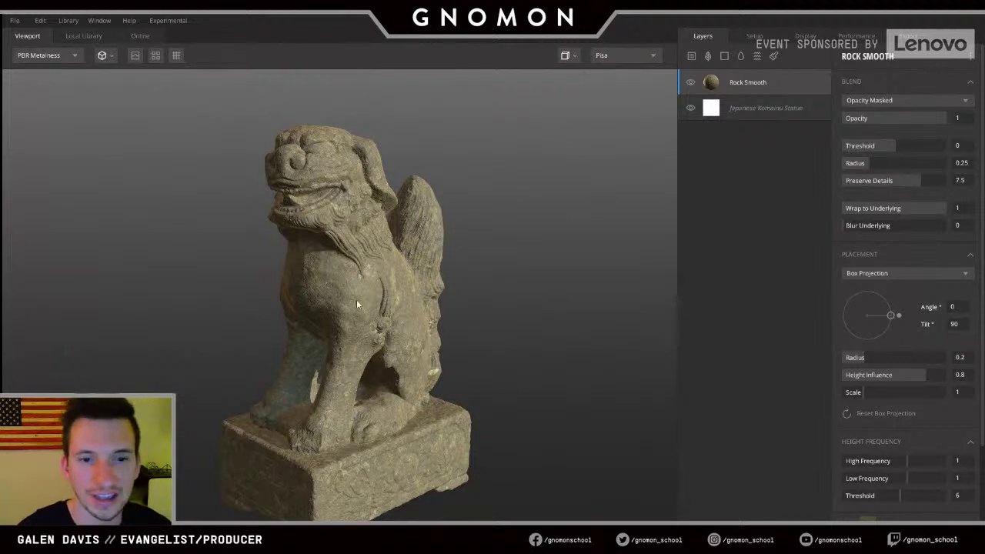
- Display only the statue's Albedo and examine the projected rock texture along its side and back
left_click_drag(356, 304, 363, 273)
right_click_drag(363, 273, 380, 308)
key("c")
left_click_drag(380, 308, 328, 270)
left_click_drag(477, 192, 452, 219)
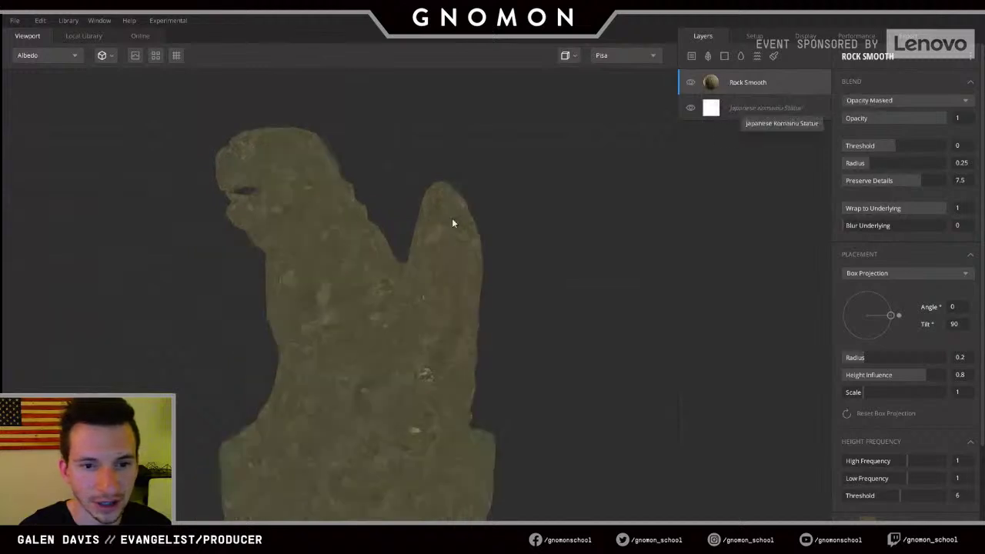
middle_click_drag(452, 218, 481, 175)
left_click_drag(487, 224, 643, 181)
left_click_drag(380, 322, 330, 328)
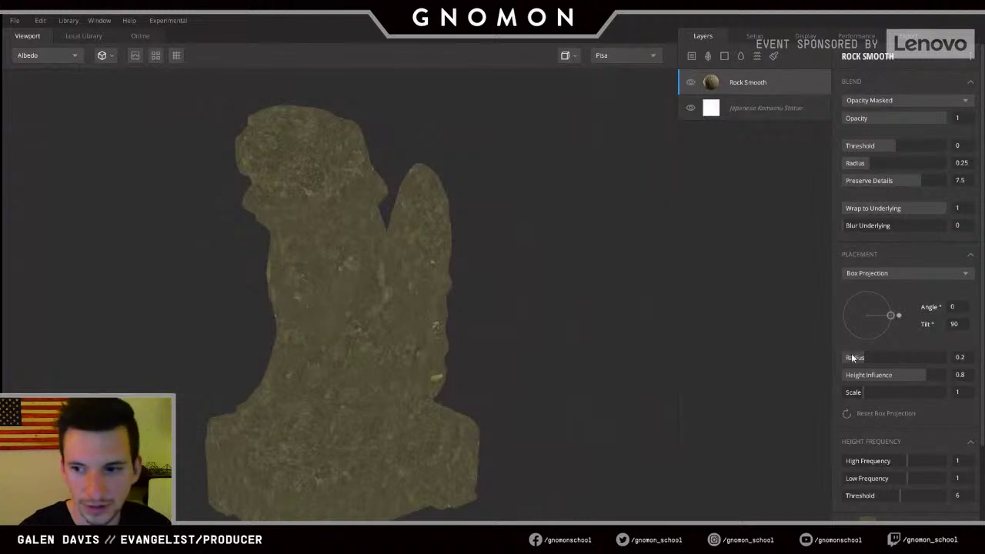
- Set Rock Smooth's box projection radius to 1, height influence to 0.299 and scale to 1.319
left_click_drag(867, 366, 958, 360)
left_click_drag(483, 330, 610, 331, "alt")
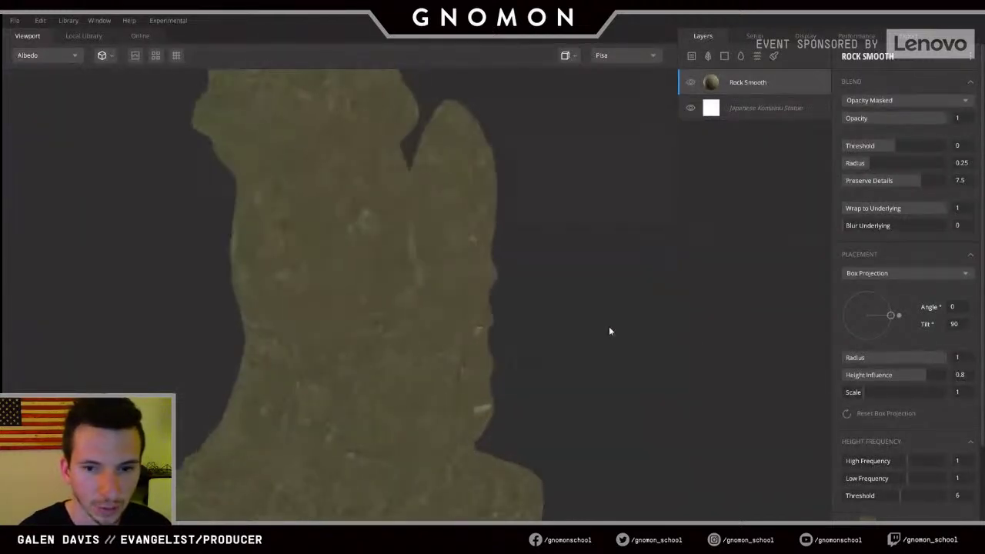
left_click_drag(897, 375, 874, 375)
mouse_move(881, 391)
left_mouse_down()
mouse_move(897, 392)
mouse_move(861, 395)
mouse_move(880, 397)
mouse_move(870, 399)
left_mouse_up()
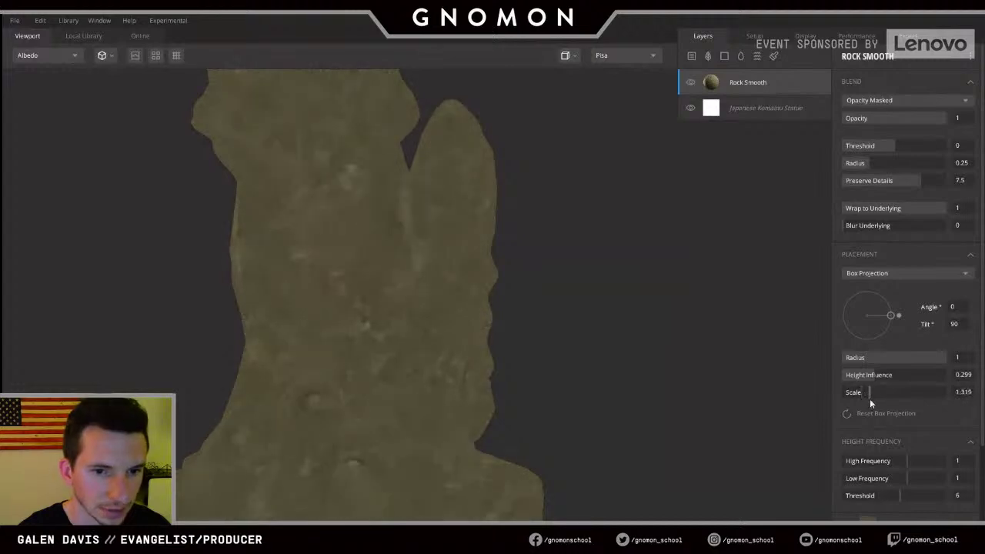
- Check the adjusted box projection around the statue's front and side in the Albedo view
left_click_drag(409, 229, 394, 317)
key("1")
scroll(399, 274, "down", 4)
scroll(236, 313, "up", 3)
key("2")
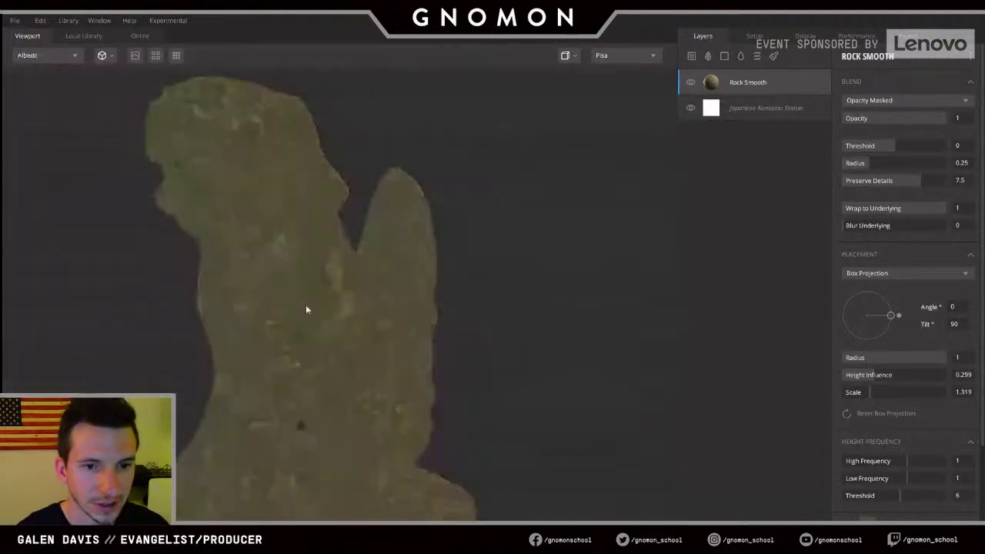
left_click_drag(336, 289, 458, 270)
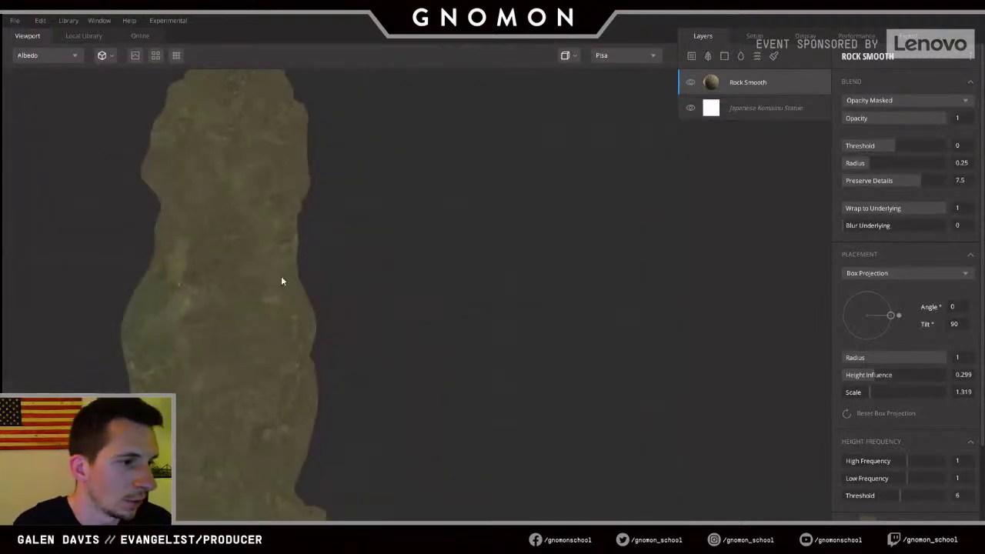
left_click_drag(281, 279, 383, 245)
- Set the Rock Smooth layer's albedo color to the grey 5F5C52
scroll(858, 479, "down", 2)
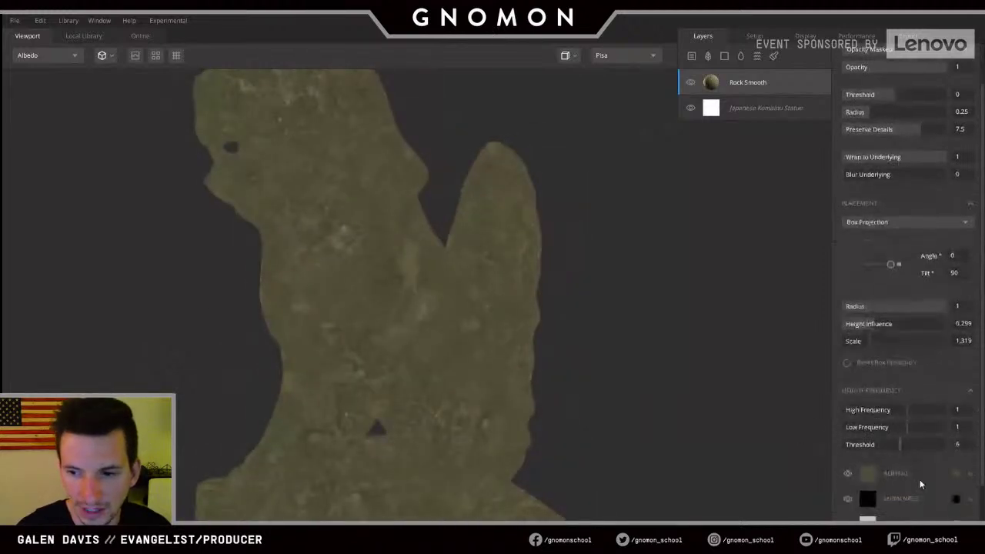
left_click(956, 472)
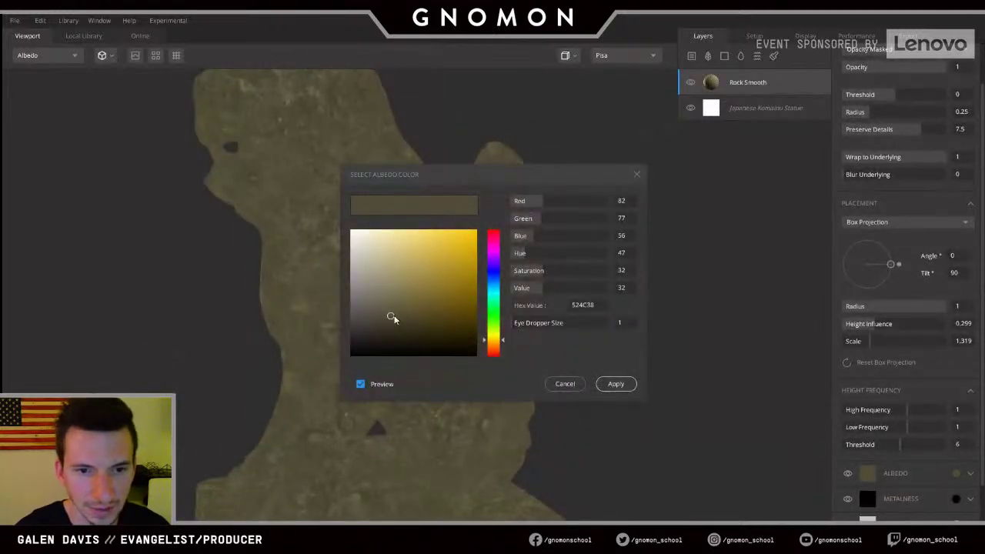
left_click(368, 308)
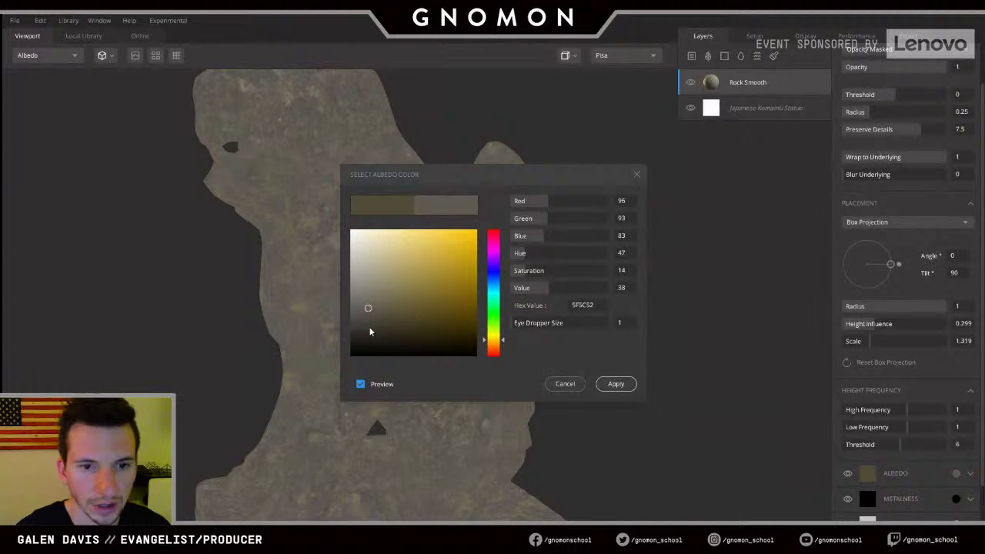
left_click(612, 385)
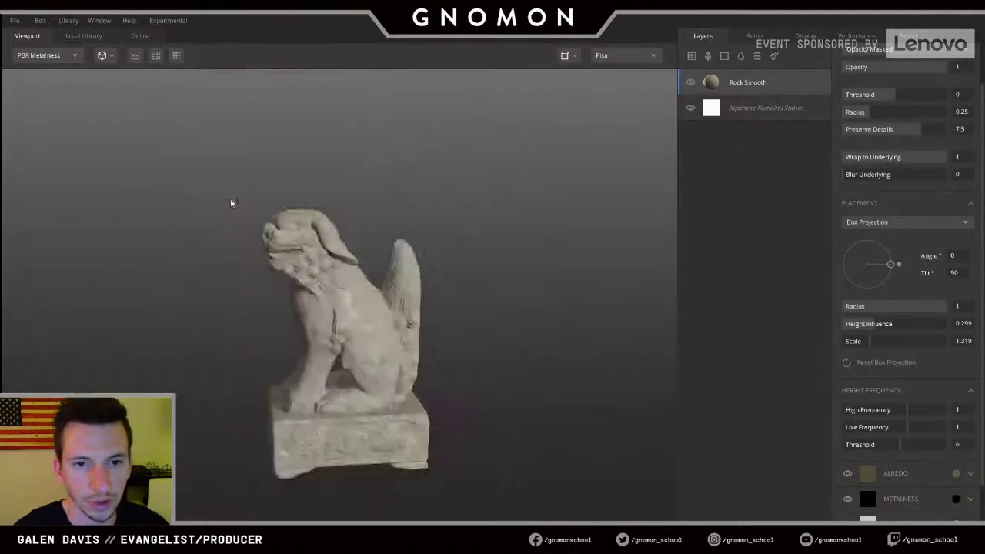
- Darken the Rock Smooth albedo color to a grey of about 535149 and view the statue from the front
left_click(956, 473)
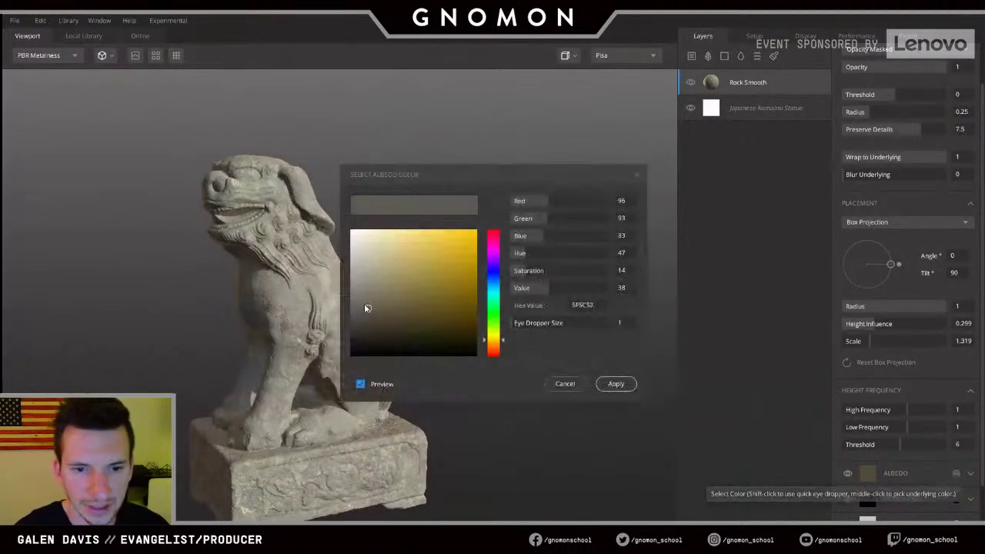
left_click(366, 322)
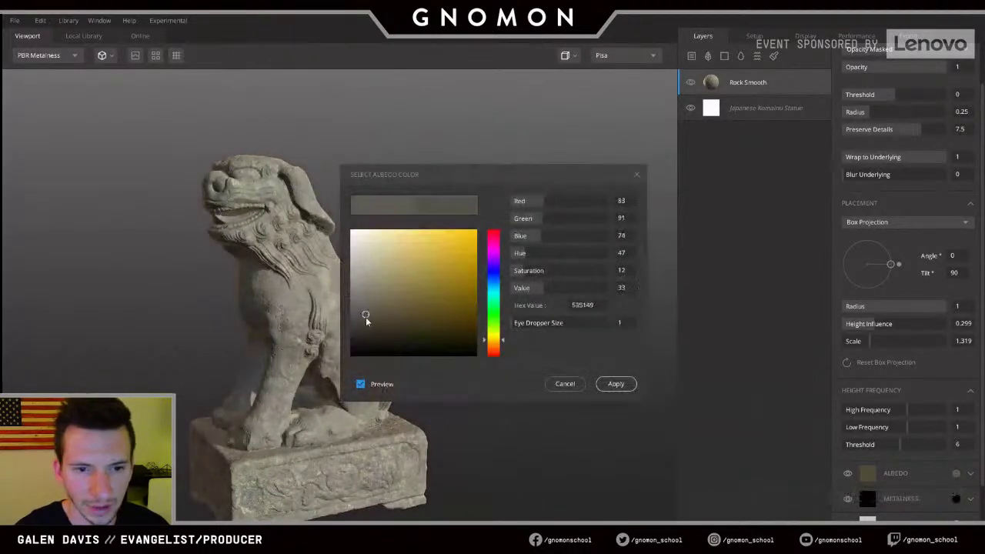
left_click(631, 387)
left_click_drag(437, 274, 322, 285)
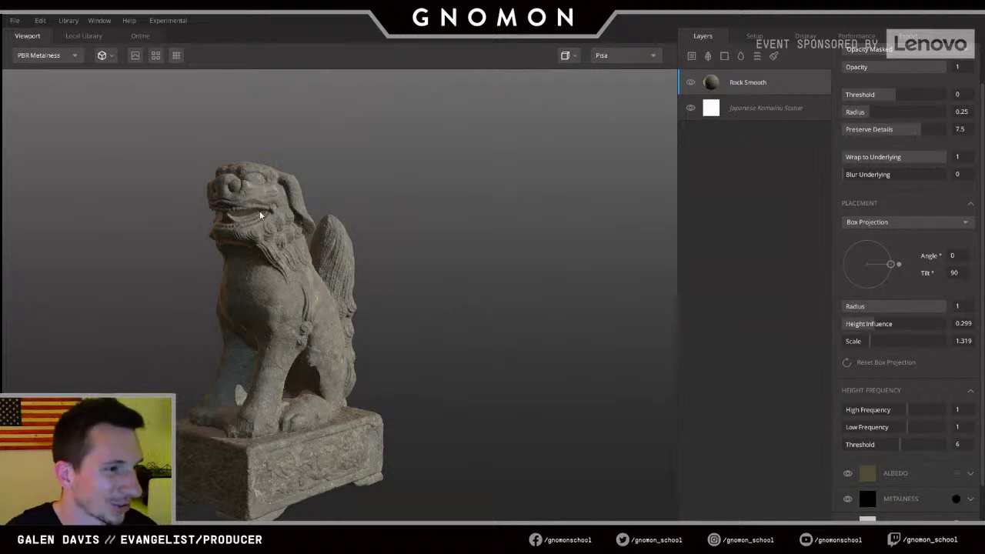
- Add the Granite Rock 2x2 M surface from the local library as a layer above Rock Smooth
middle_click_drag(273, 261, 312, 244)
right_click_drag(312, 244, 74, 278)
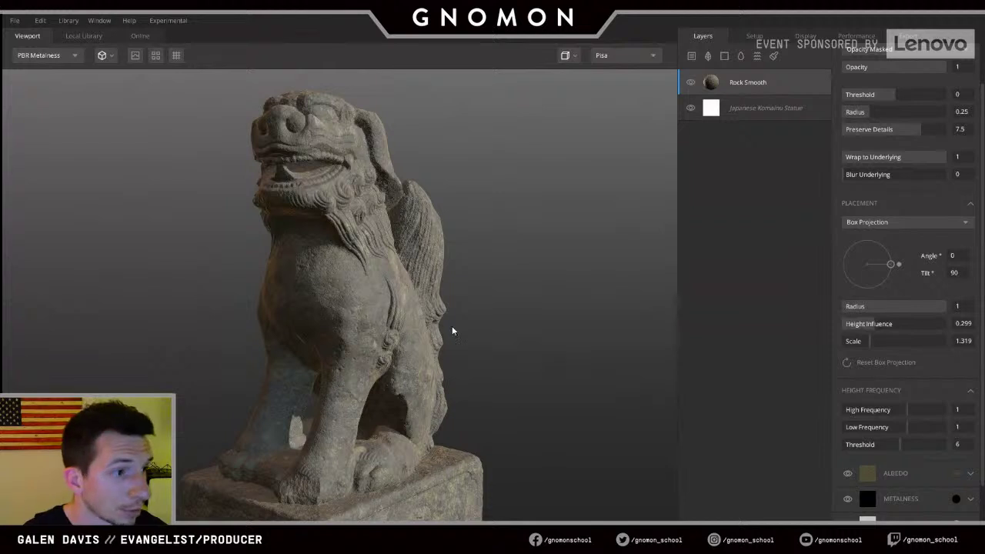
scroll(422, 285, "down", 3)
left_click_drag(422, 285, 346, 312)
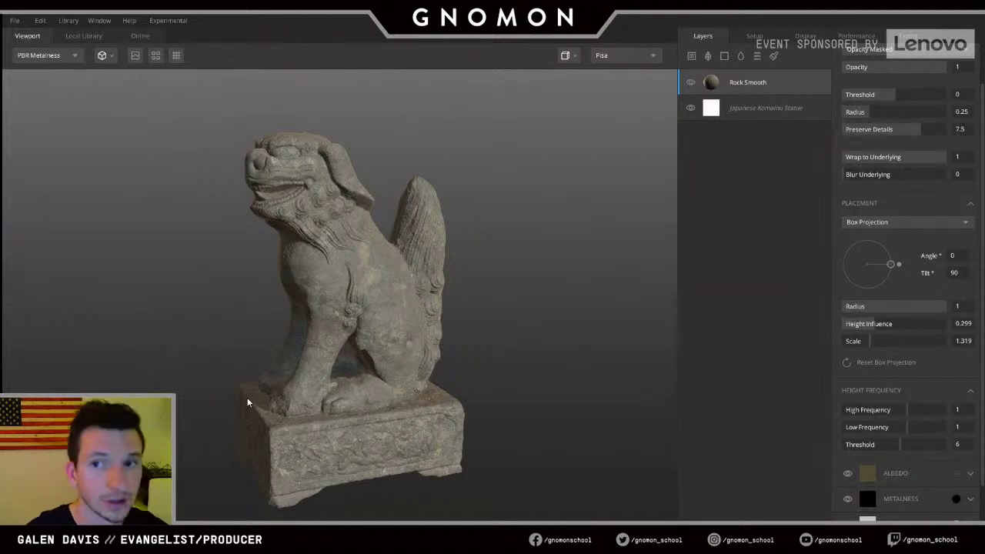
left_click(691, 56)
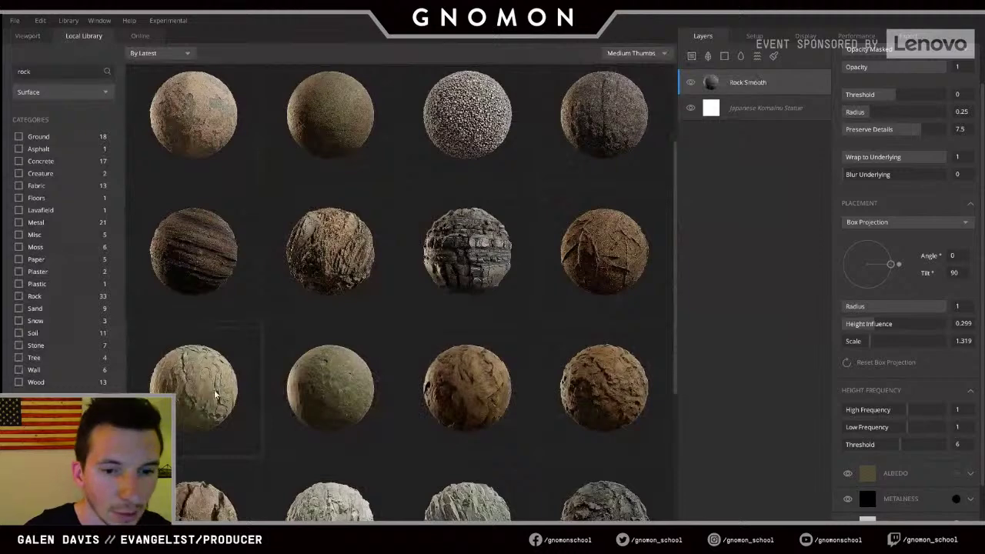
scroll(344, 228, "up", 2)
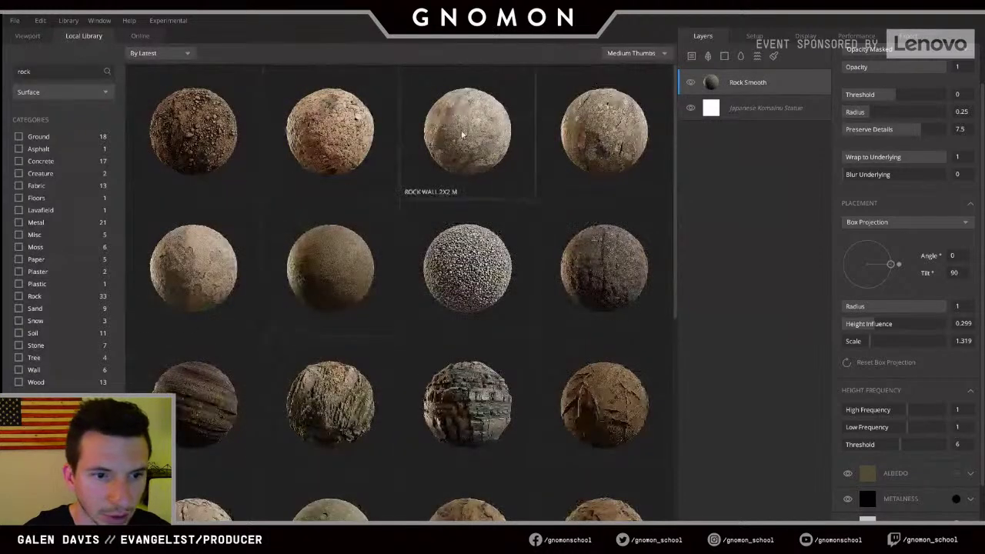
left_click(191, 276)
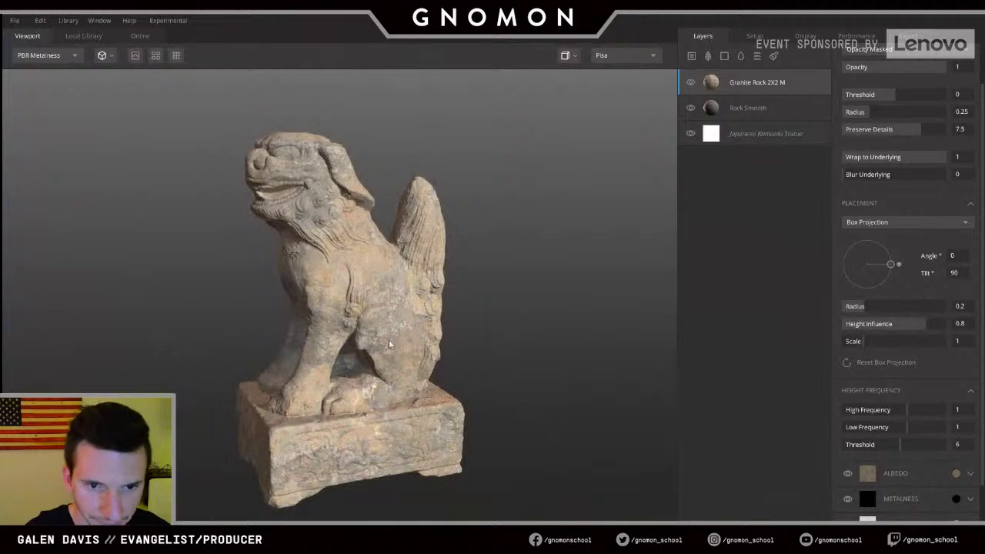
- Set the Granite Rock layer's box projection scale to 0.304, checking the tiling around the statue in the Albedo view
left_click_drag(389, 339, 427, 334)
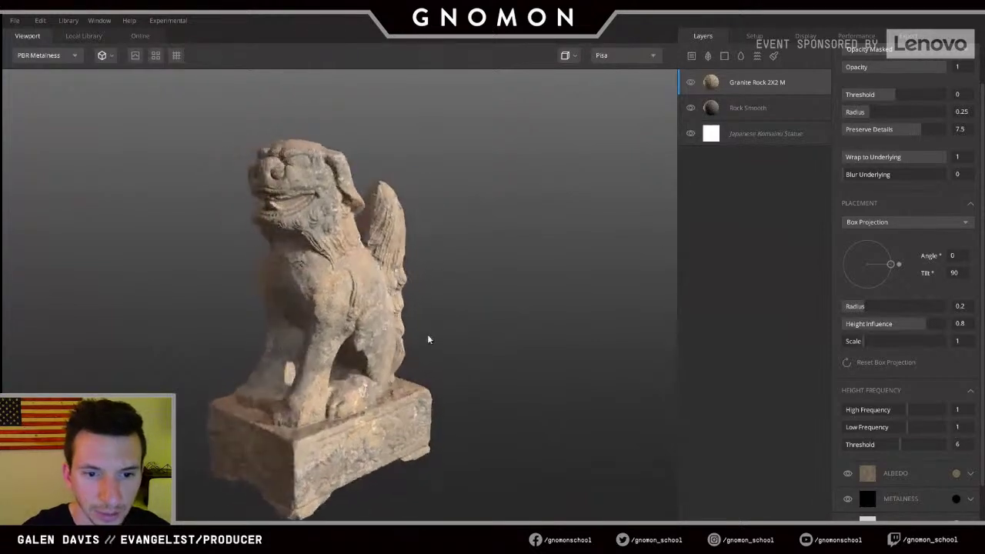
key("c")
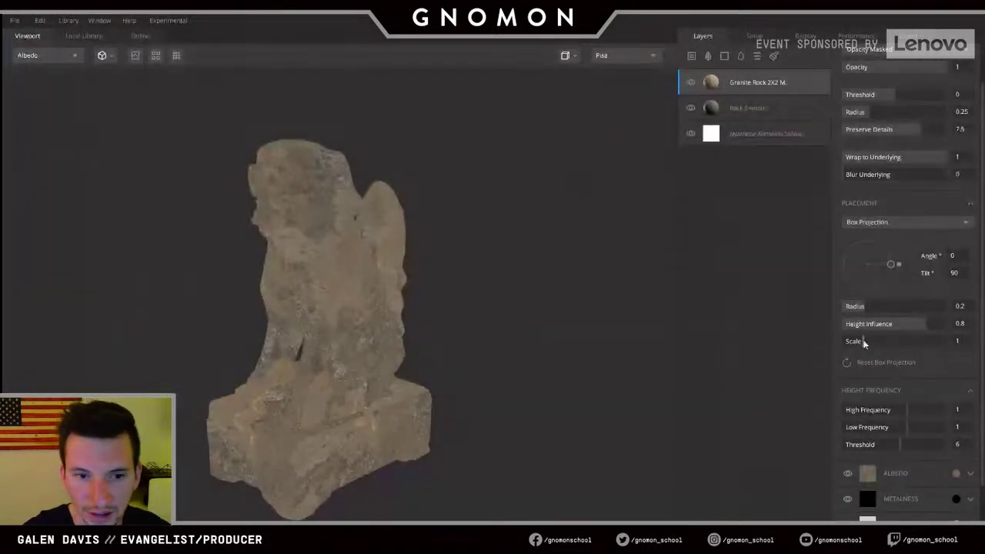
left_click_drag(864, 341, 854, 341)
left_click_drag(522, 300, 364, 254)
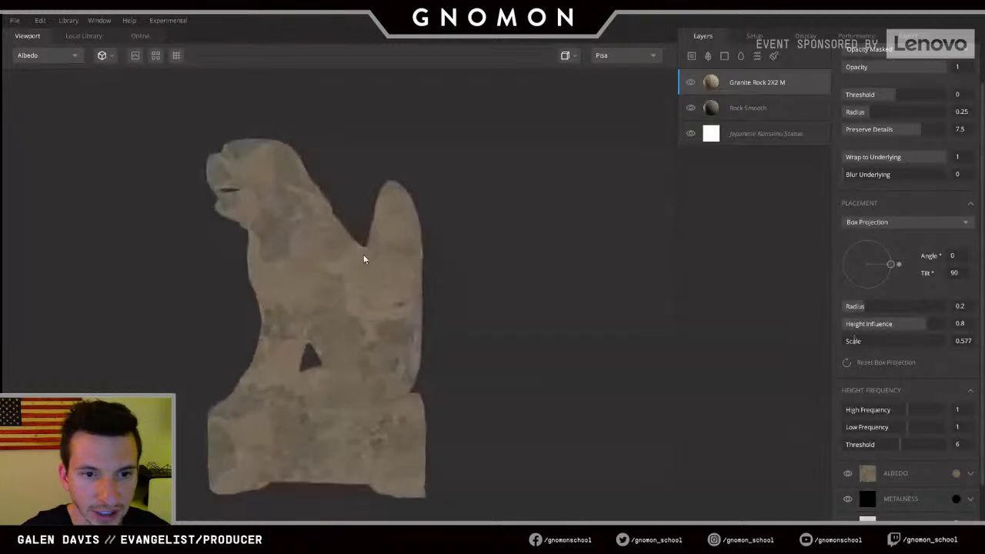
right_click_drag(363, 254, 496, 320)
mouse_move(856, 343)
left_mouse_down()
mouse_move(871, 343)
mouse_move(851, 349)
left_mouse_up()
left_click_drag(220, 266, 279, 240)
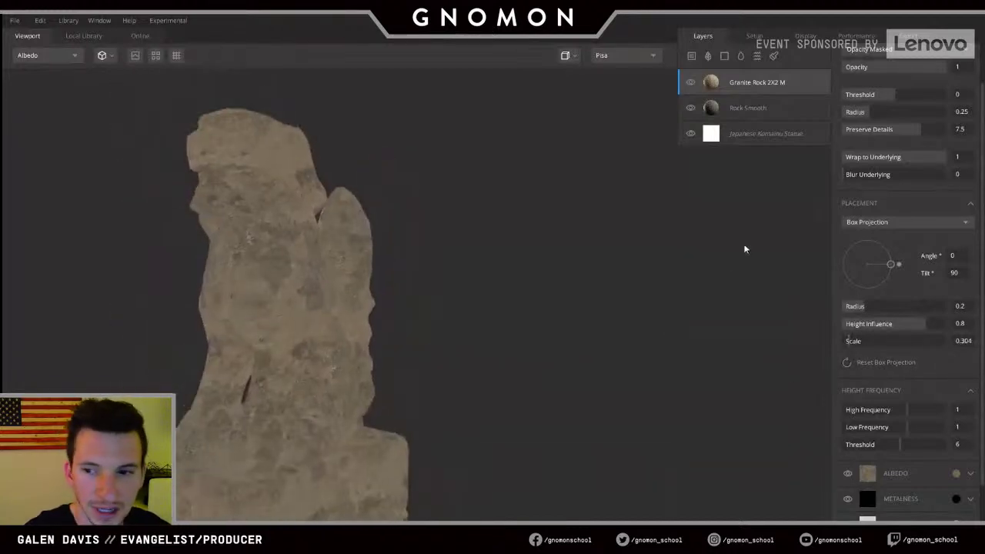
- Change the Granite Rock layer's albedo color to a dark grey and check the layer in the PBR Metalness view
middle_click(956, 473)
left_click_drag(551, 366, 467, 354)
key("m")
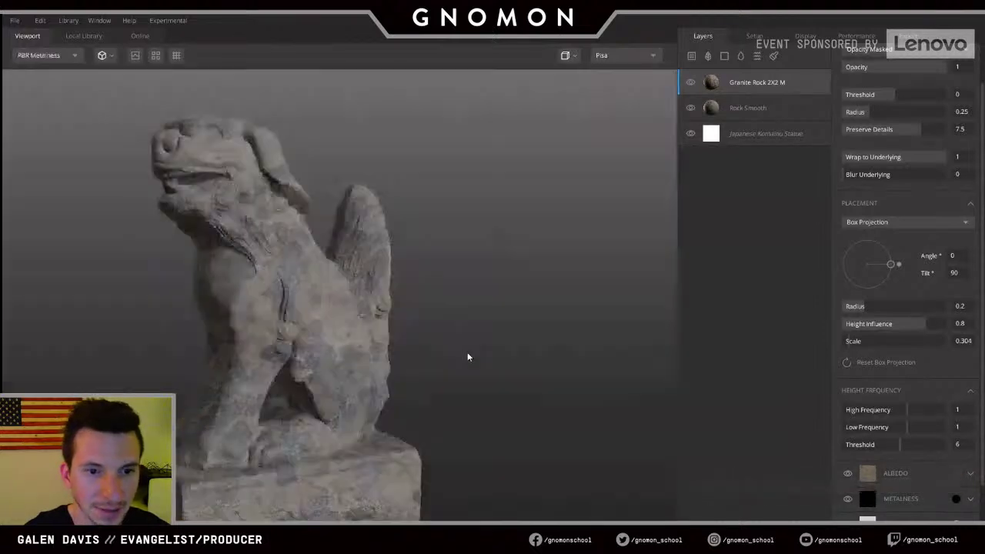
left_click_drag(342, 306, 370, 320)
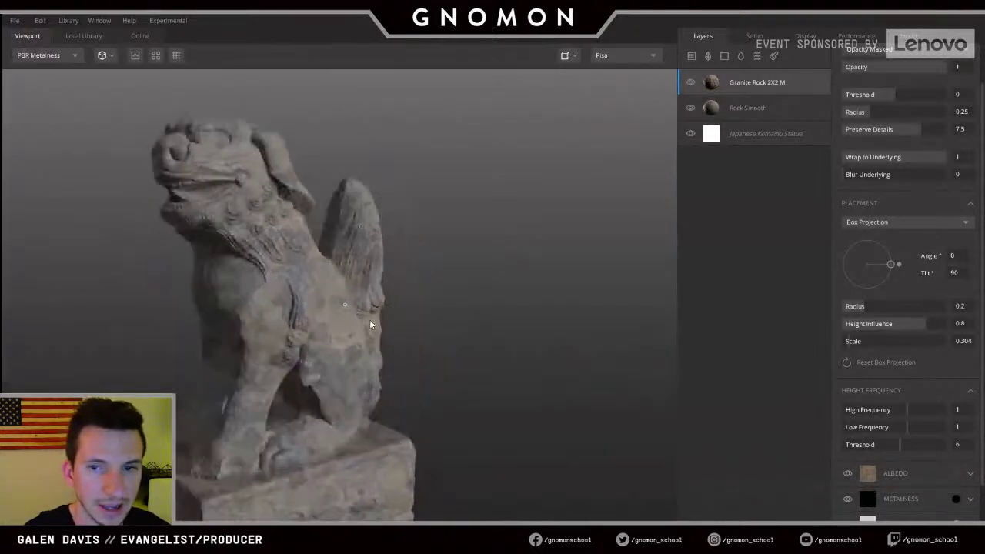
left_click(692, 83)
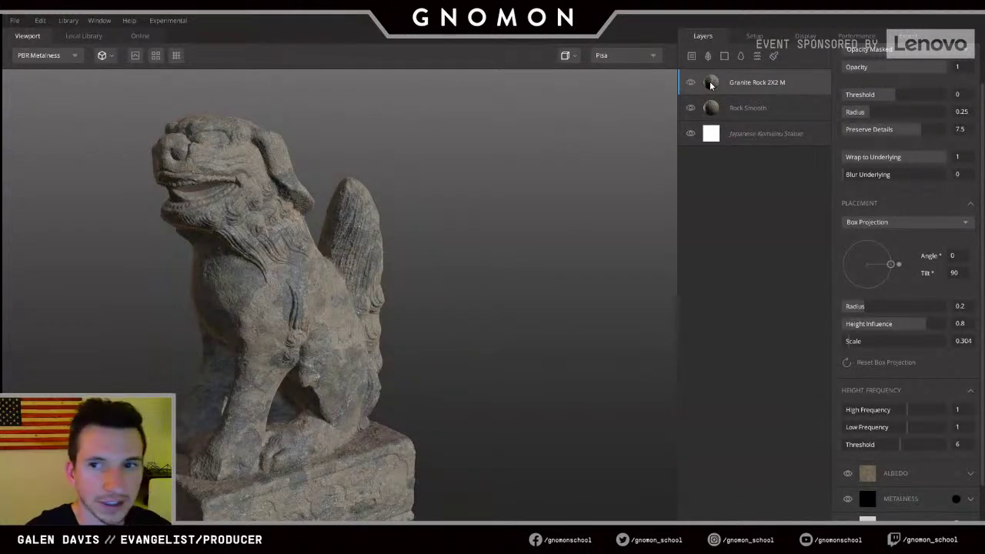
- Add a mask stack with a Curvature component to the Granite Rock 2x2 M layer
right_click(711, 85)
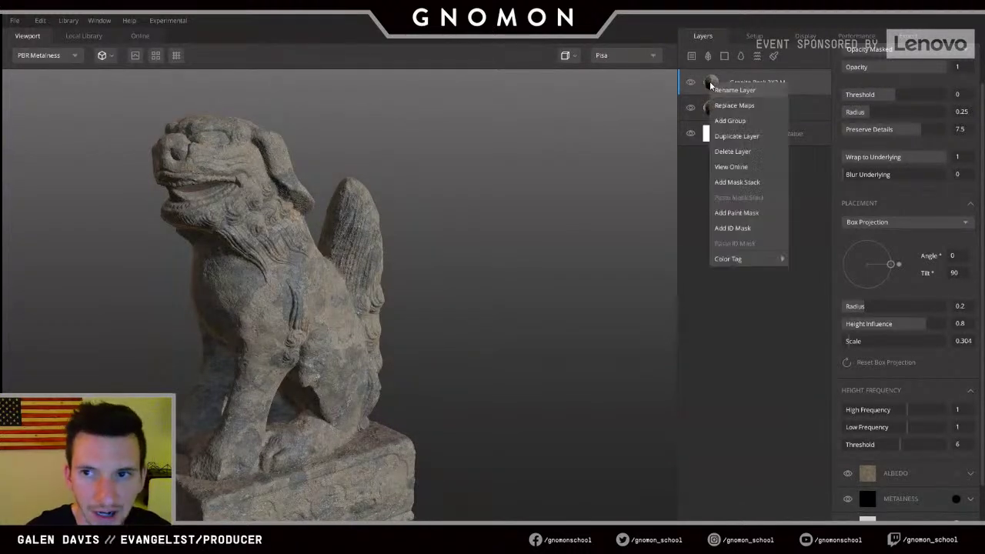
left_click(743, 185)
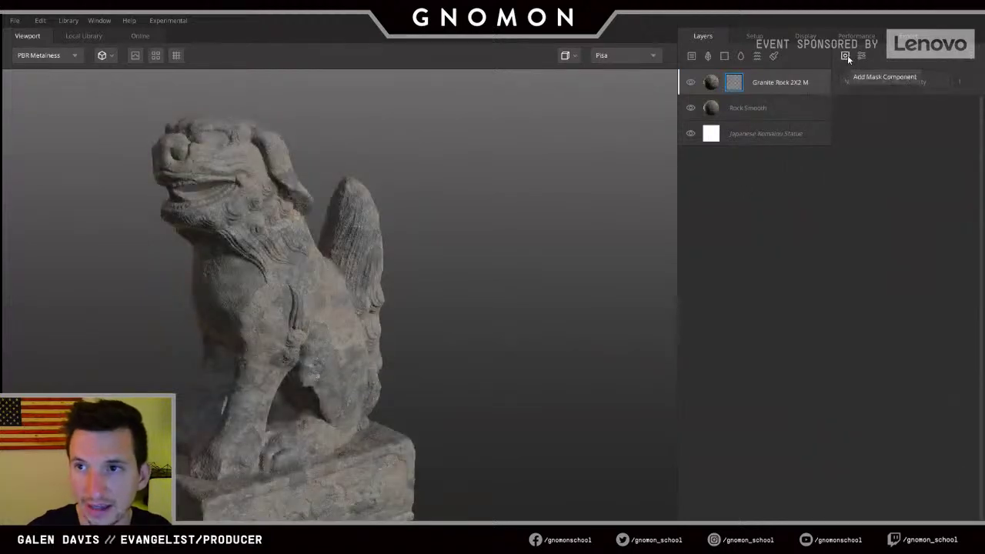
left_click(846, 56)
left_click(859, 147)
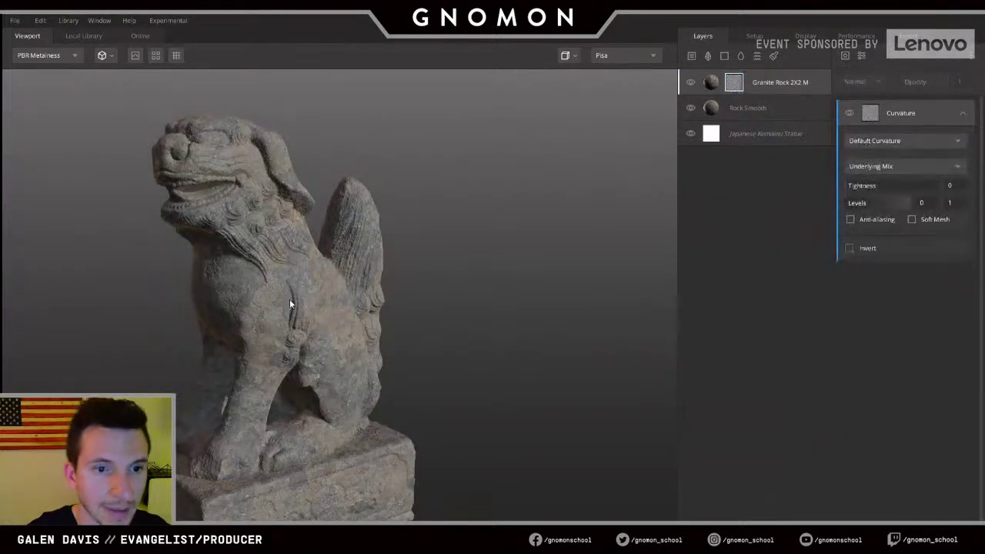
- Raise the Curvature mask's lower level to 0.595, comparing the Layer Mask and PBR Metalness views
left_click_drag(289, 298, 388, 285)
key("m")
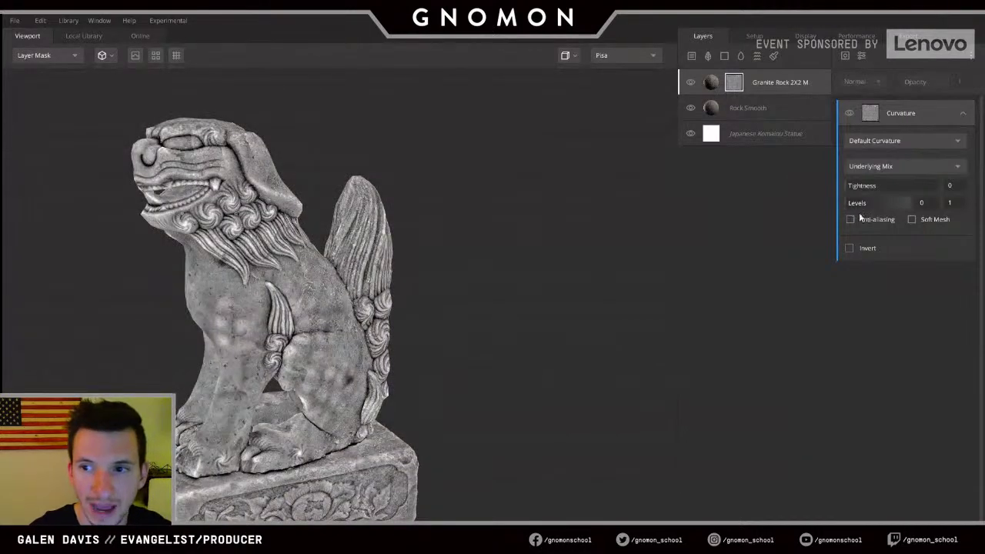
left_click_drag(846, 204, 896, 204)
key("m")
left_click_drag(303, 297, 341, 270)
left_click_drag(866, 203, 886, 208)
key("m")
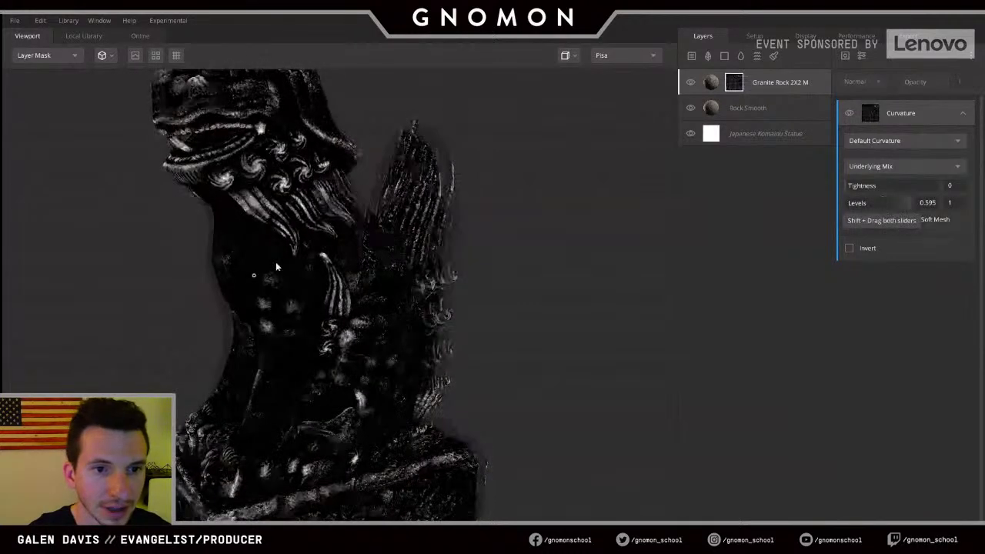
middle_click_drag(331, 231, 331, 323)
left_click_drag(331, 323, 276, 288)
key("m")
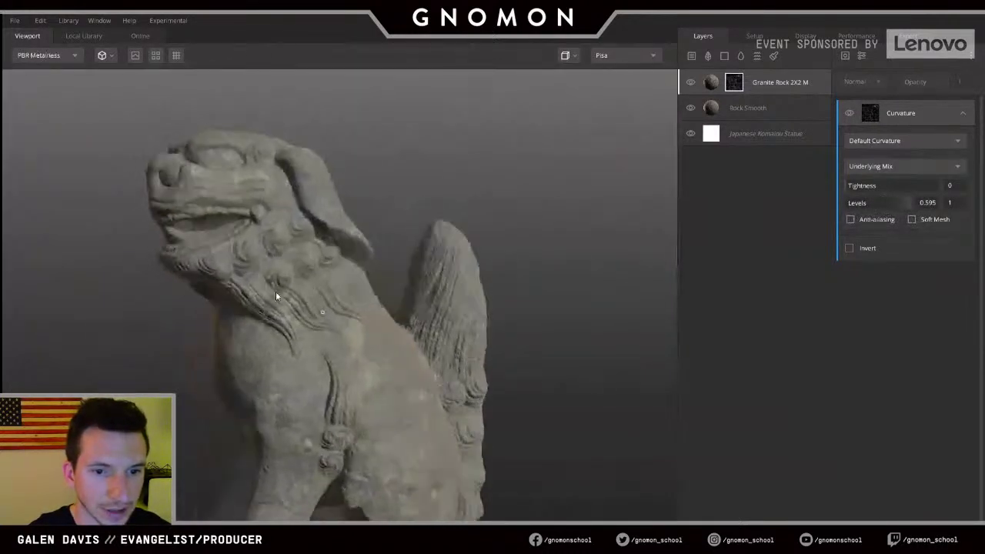
- Set the Granite Rock layer's albedo color to the light warm grey 8A8476
left_click(711, 83)
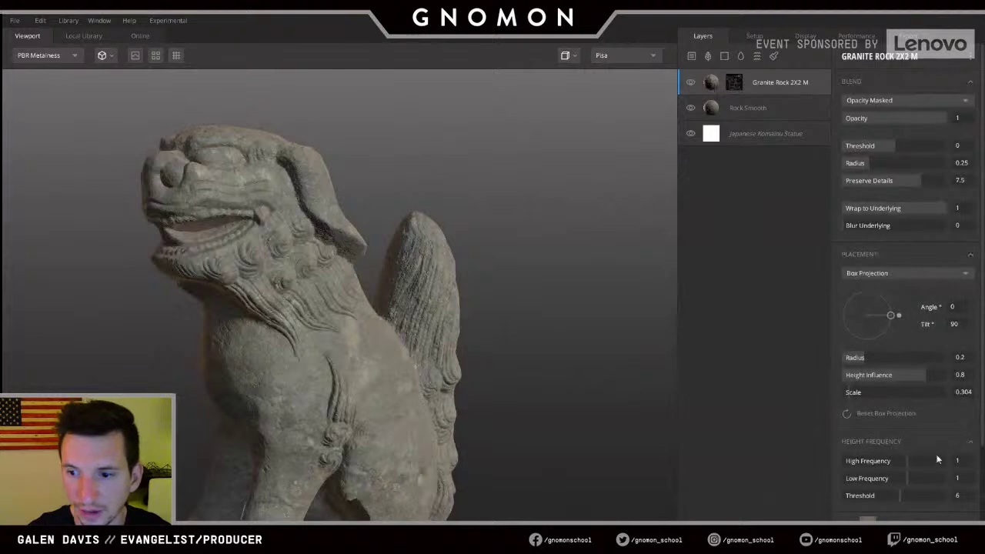
scroll(938, 460, "down", 2)
left_click(956, 484)
left_click(363, 293)
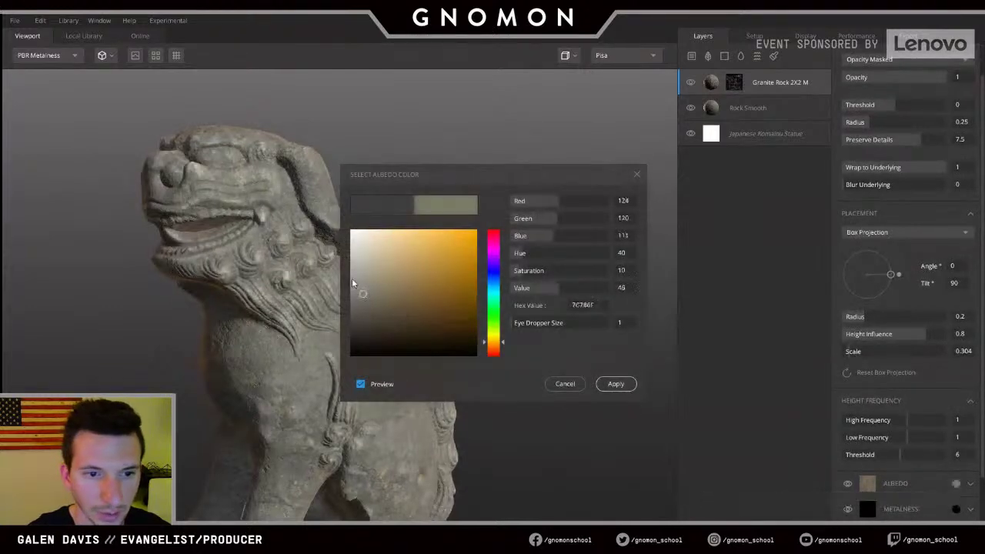
mouse_move(352, 279)
left_mouse_down()
mouse_move(328, 291)
mouse_move(369, 287)
left_mouse_up()
left_click_drag(272, 281, 110, 287, "alt")
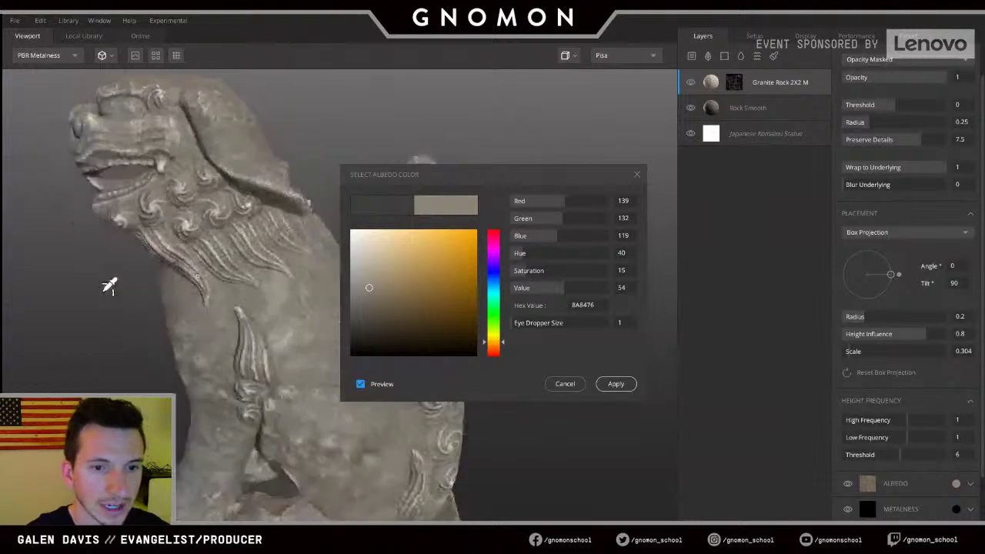
right_click_drag(110, 285, 118, 249, "alt")
middle_click_drag(118, 249, 176, 253, "alt")
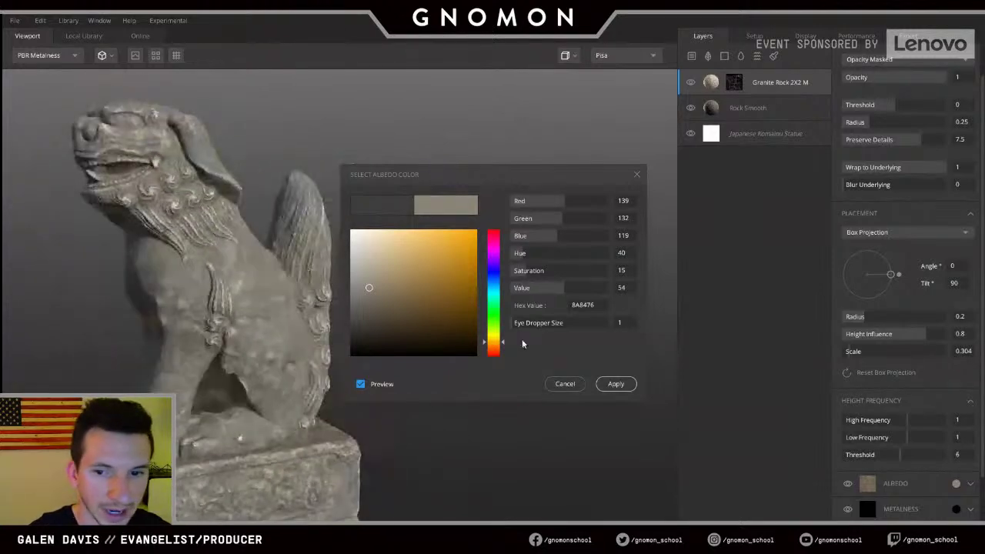
left_click(602, 380)
- Set the Granite Rock layer's high frequency to 1.294 and its box projection scale to 0.946
middle_click_drag(454, 297, 523, 308, "alt")
left_click_drag(523, 308, 554, 315, "alt")
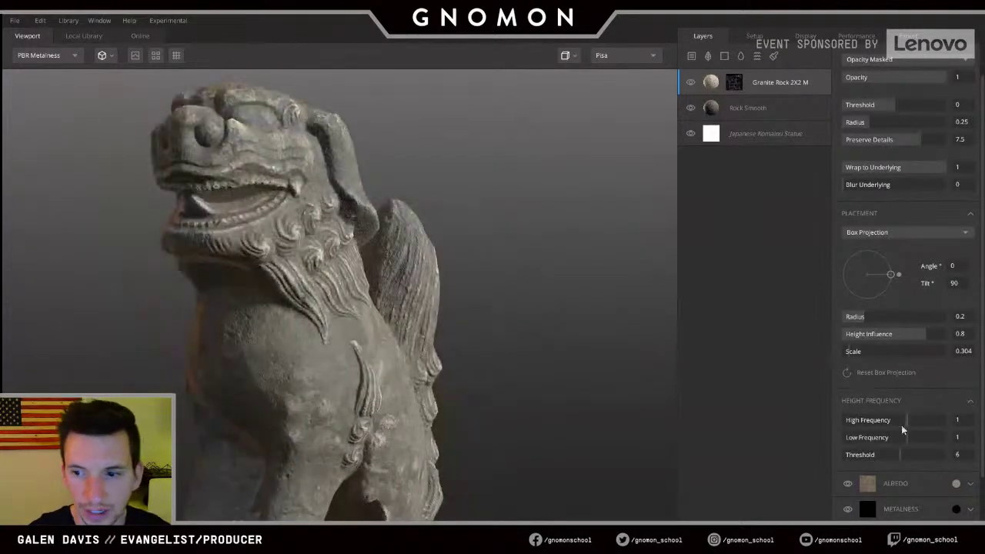
mouse_move(906, 418)
left_mouse_down()
mouse_move(919, 420)
mouse_move(910, 420)
left_mouse_up()
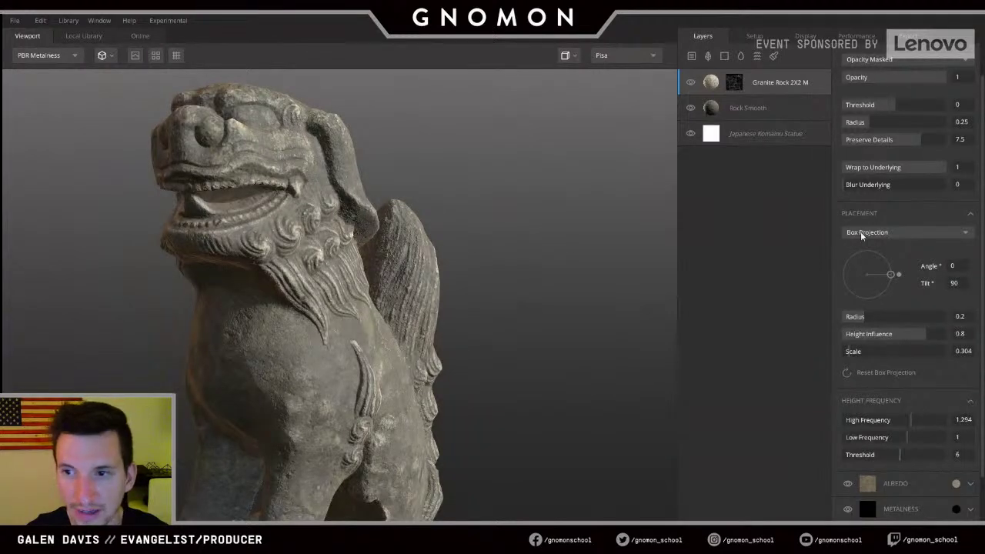
left_click_drag(853, 351, 862, 352)
left_click_drag(287, 276, 365, 187, "alt")
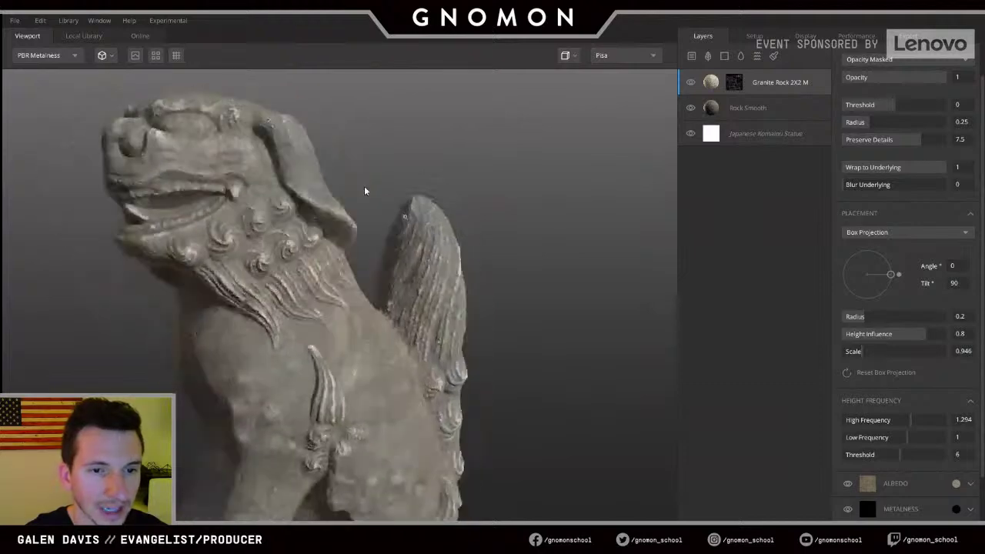
right_click_drag(365, 187, 372, 257, "alt")
left_click_drag(372, 256, 384, 237, "alt")
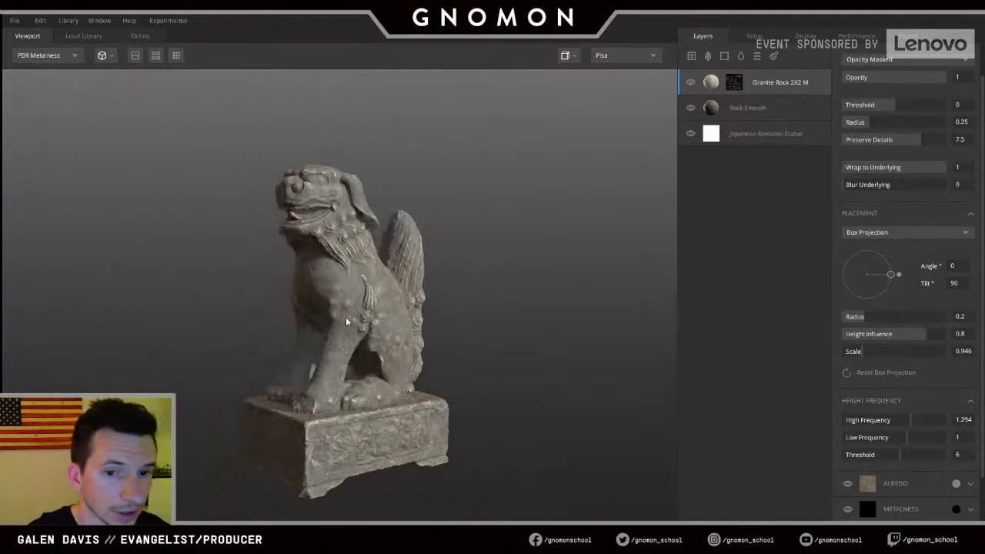
left_click_drag(346, 321, 385, 323, "alt")
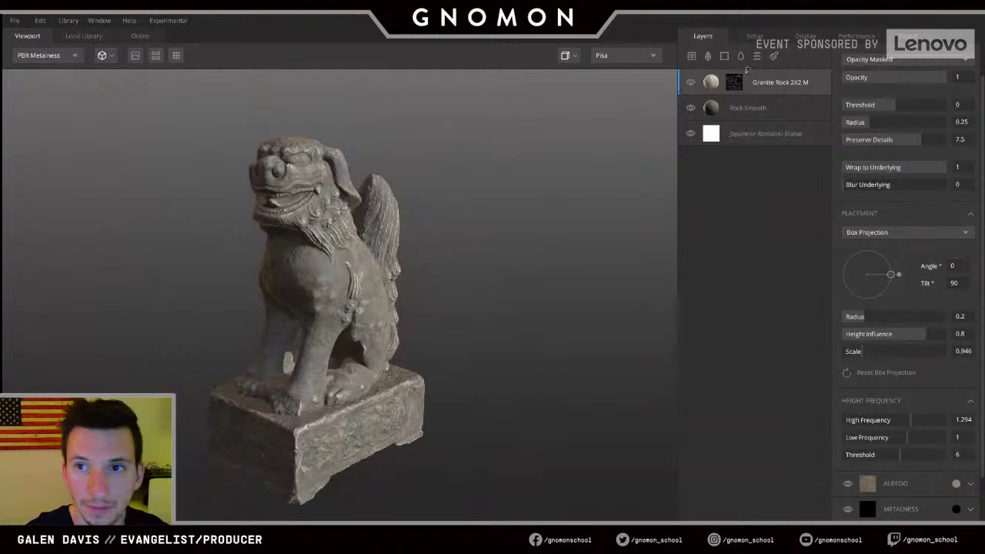
- Search the local library for moss and add the Nordic Moss 1x1 M surface as the top layer
left_click(692, 55)
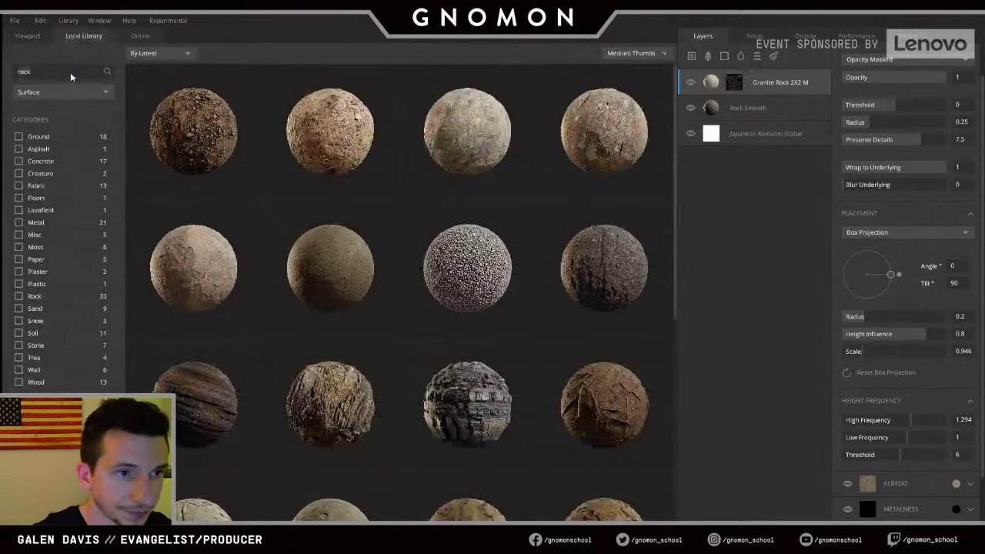
double_click(70, 72)
type("moss")
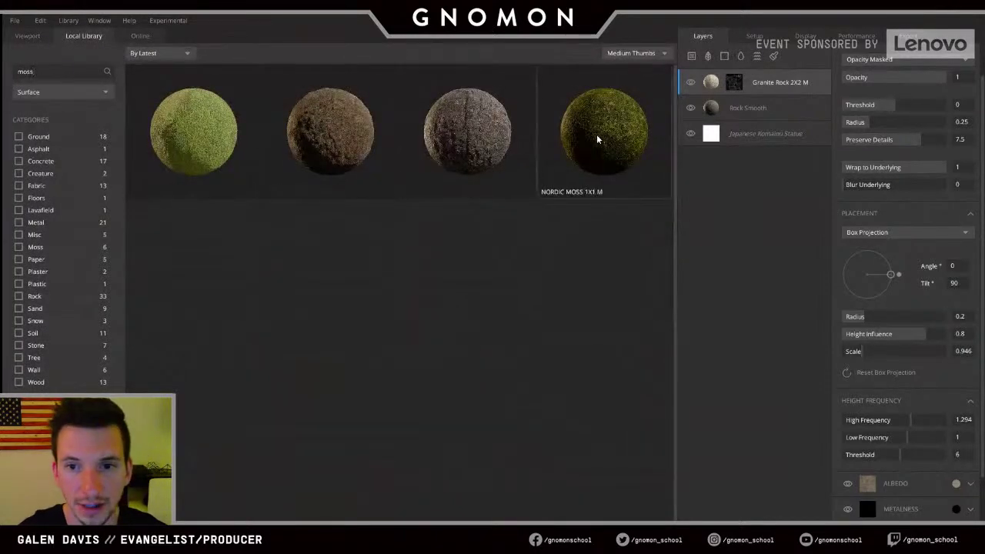
left_click(598, 139)
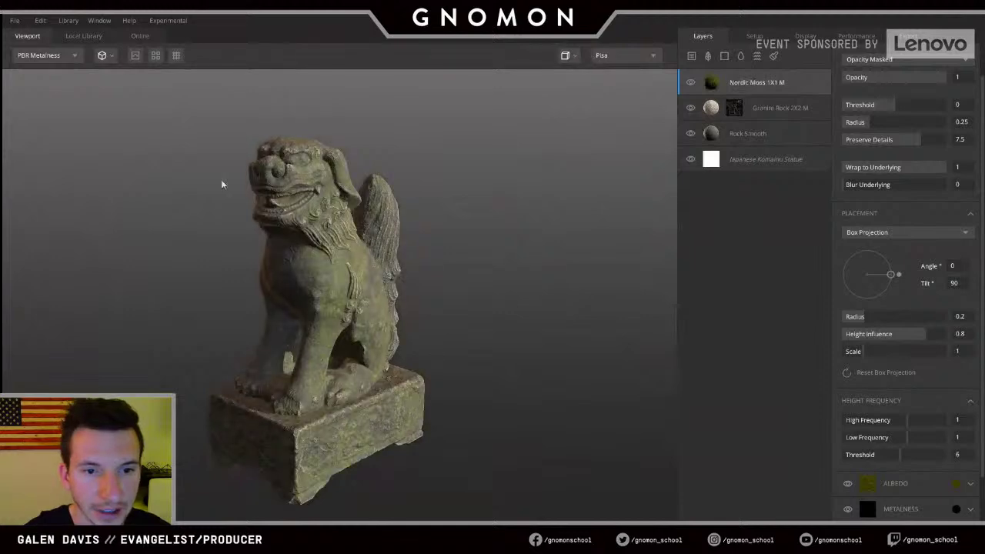
- Set the Nordic Moss layer's box projection scale to 0.304
scroll(431, 361, "up", 5)
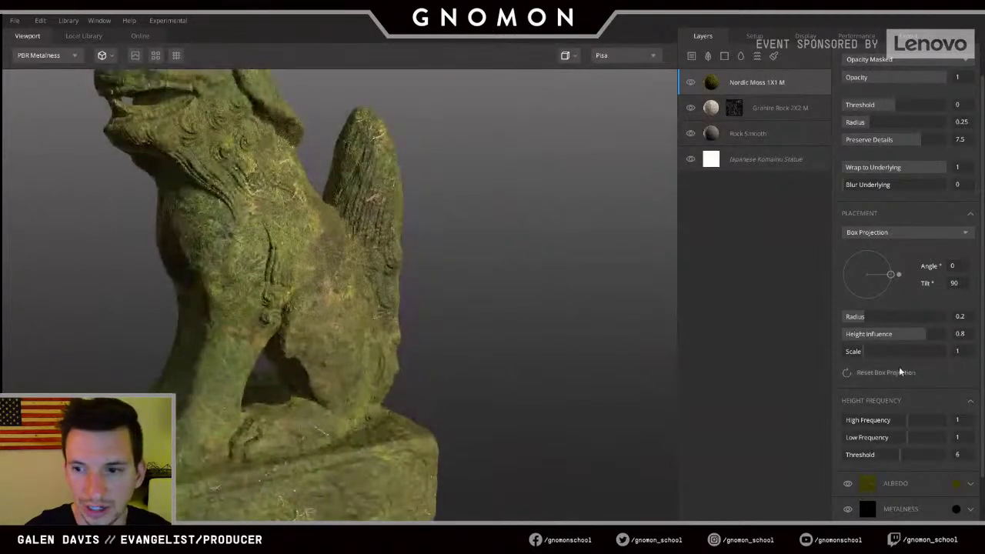
left_click_drag(862, 348, 848, 352)
left_click_drag(361, 230, 281, 336)
scroll(277, 278, "down", 5)
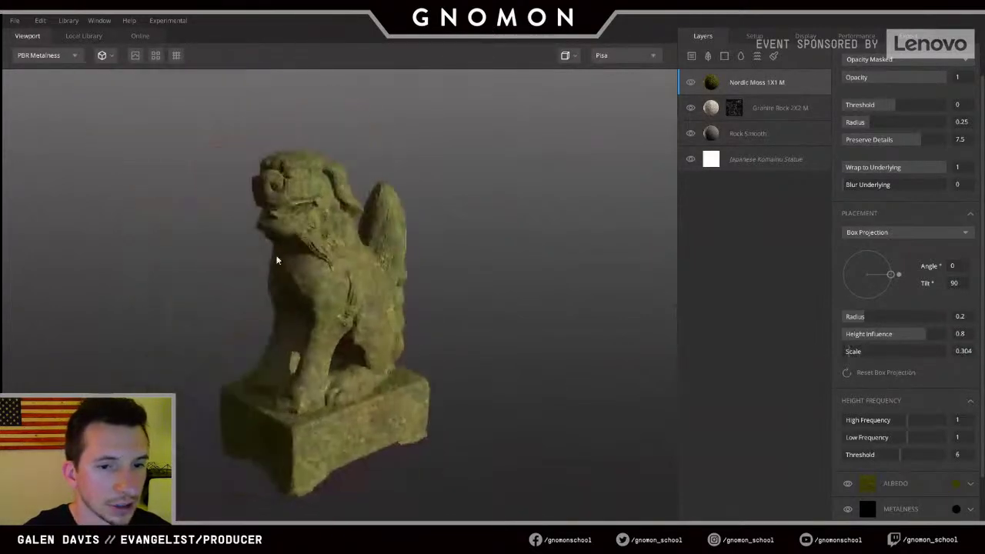
- Add a mask stack with a Curvature component to the Nordic Moss 1x1 M layer
right_click(720, 82)
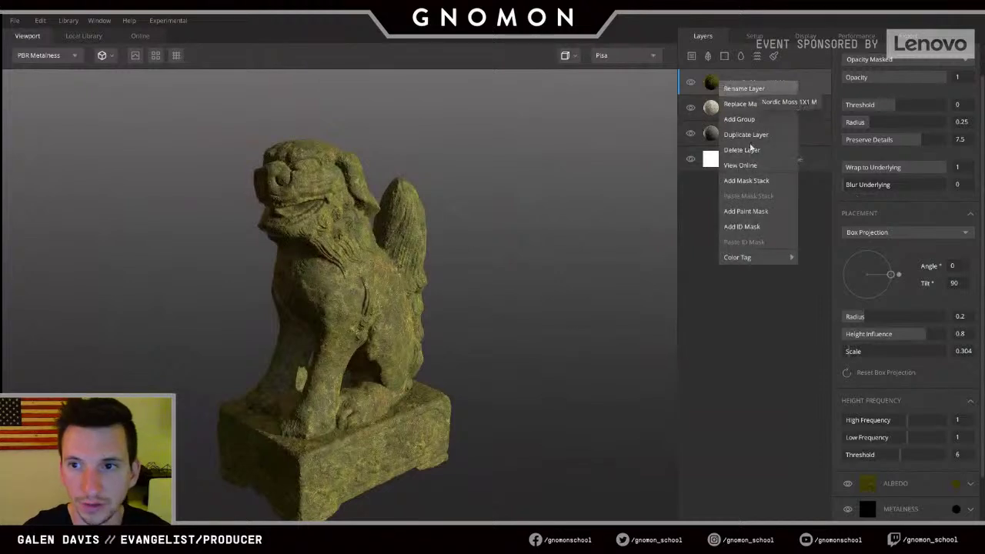
left_click(751, 181)
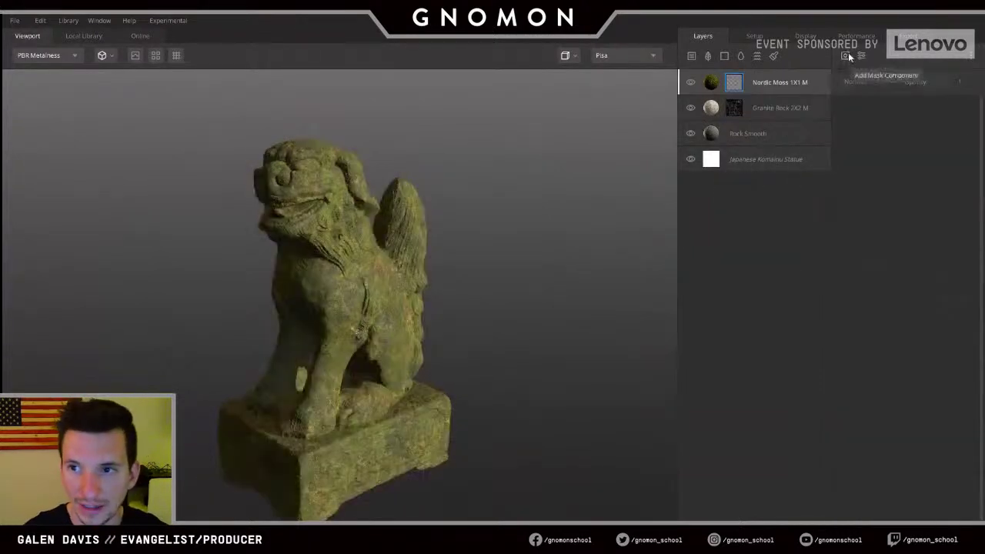
left_click(846, 56)
left_click(862, 149)
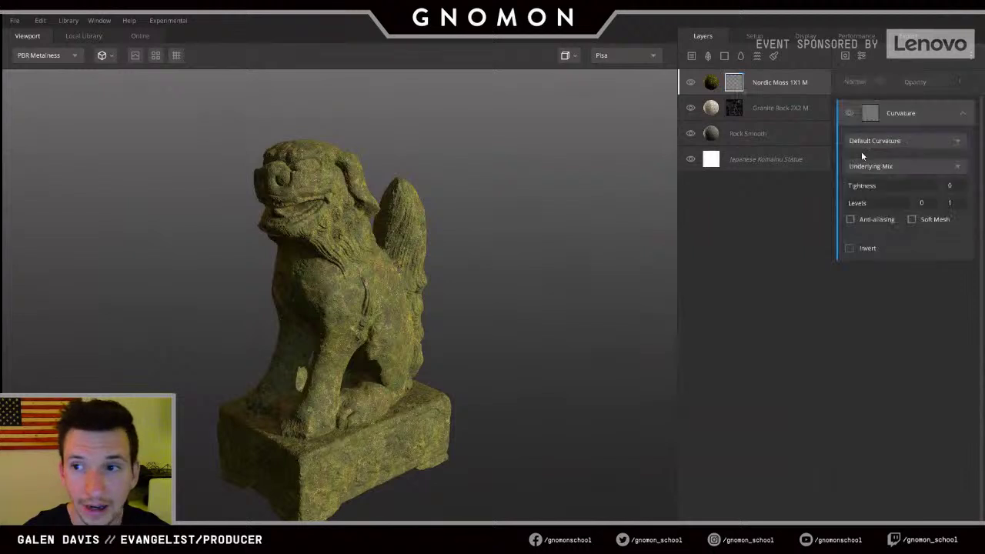
- Set the moss layer's Curvature component to Cavities Only and check the resulting mask on the statue
left_click(886, 141)
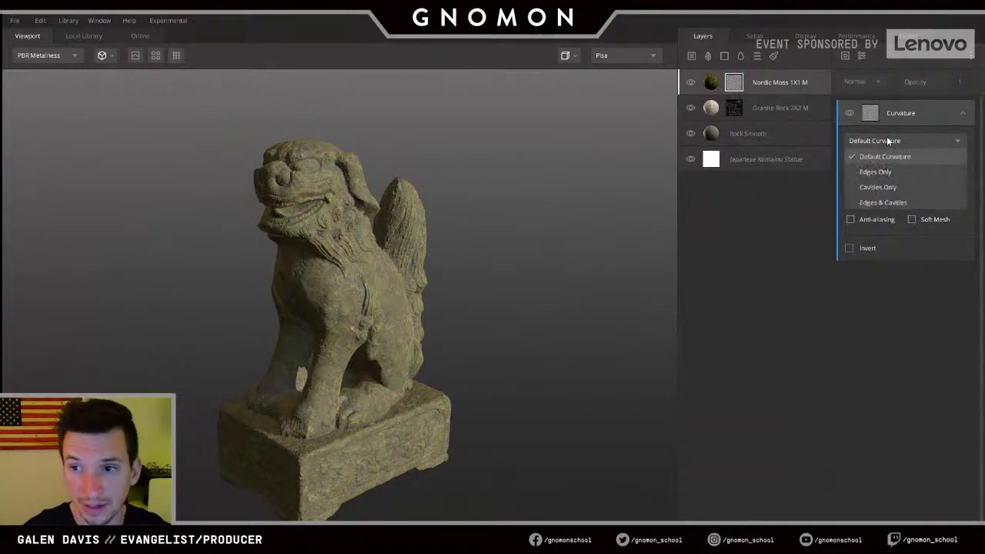
left_click(884, 187)
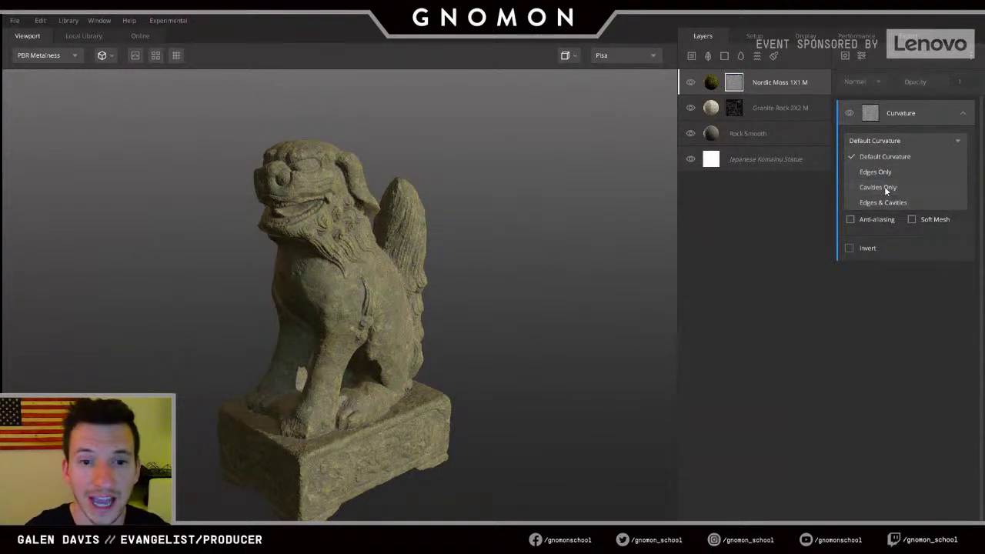
left_click_drag(414, 286, 211, 239)
scroll(376, 308, "up", 2)
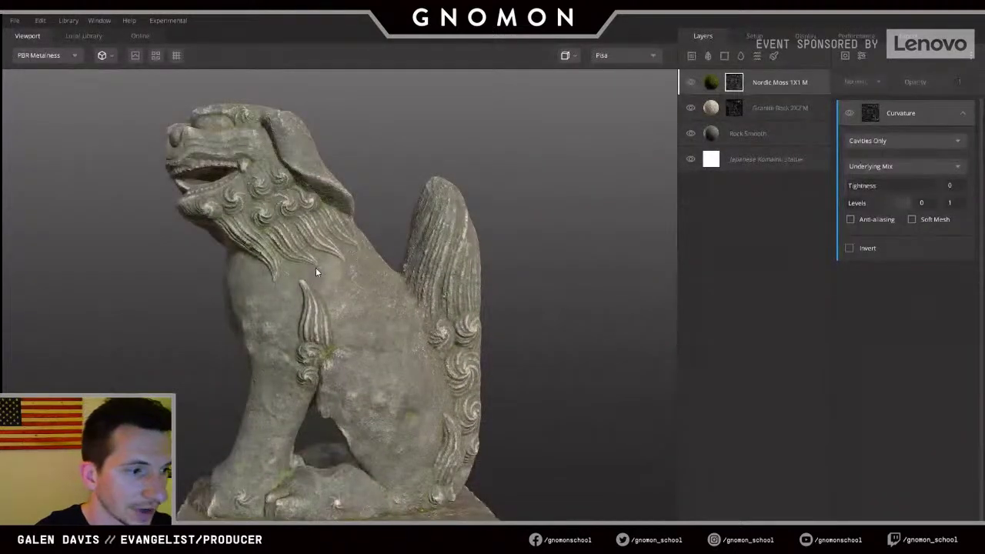
key("m")
left_click_drag(256, 291, 341, 178, "alt")
left_click_drag(415, 187, 322, 280, "alt")
key("m")
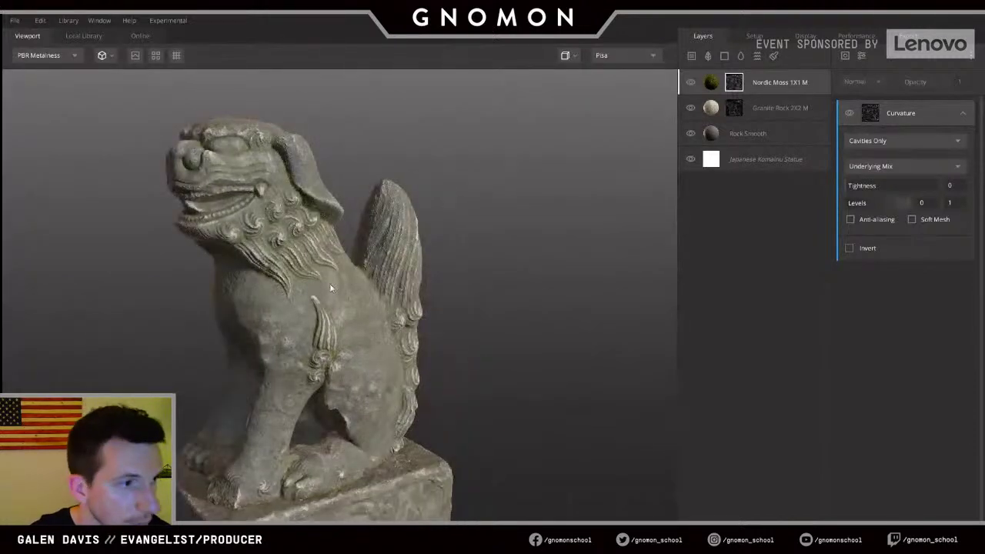
- Set the moss Curvature component's levels to 0 and 0.929, and enable Anti-aliasing and Soft Mesh
left_click_drag(846, 203, 847, 204)
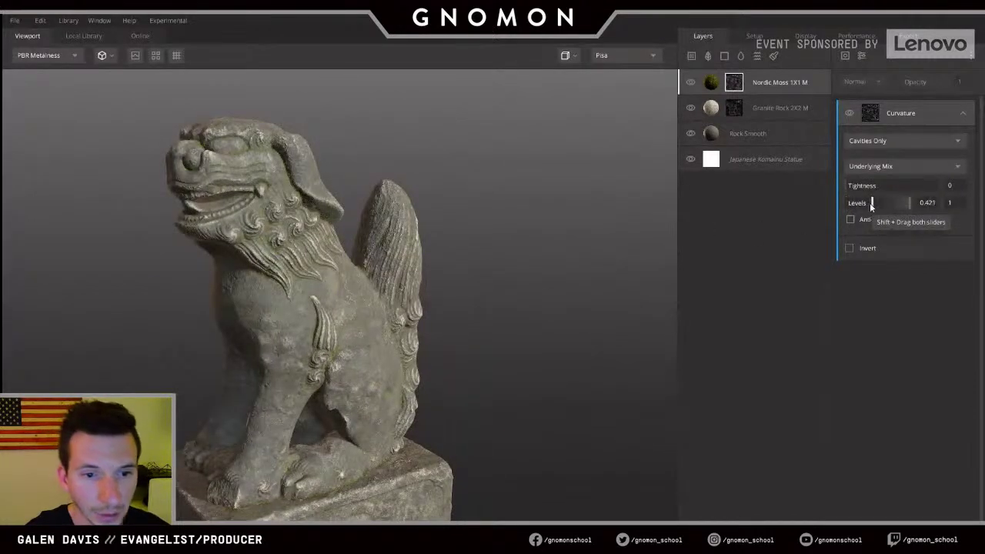
left_click_drag(910, 202, 865, 185)
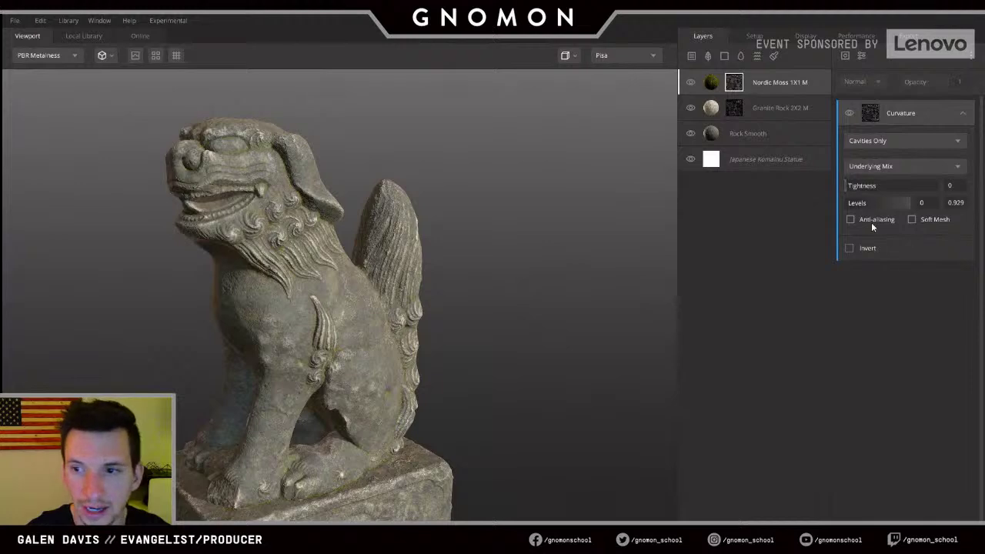
key("m")
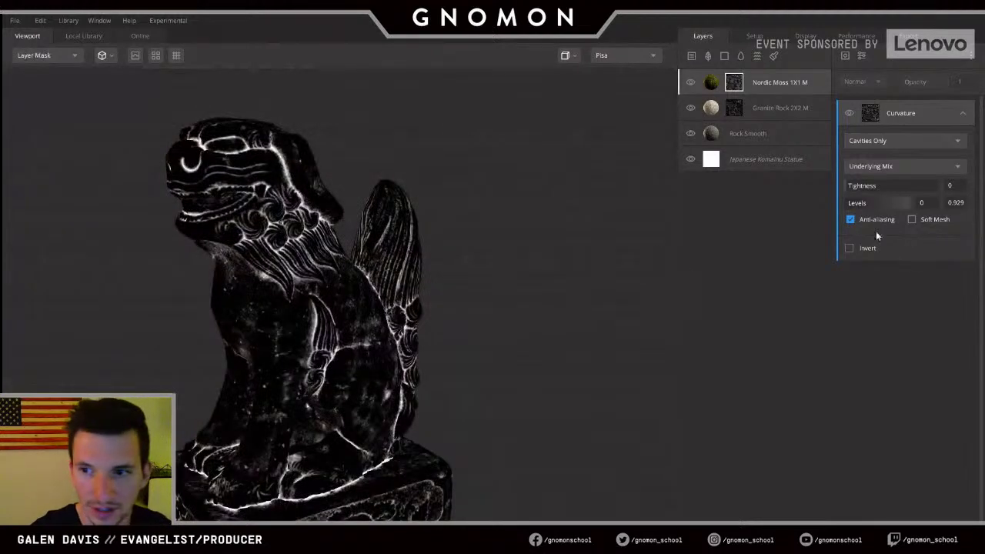
left_click_drag(371, 283, 459, 229)
scroll(460, 229, "up", 3)
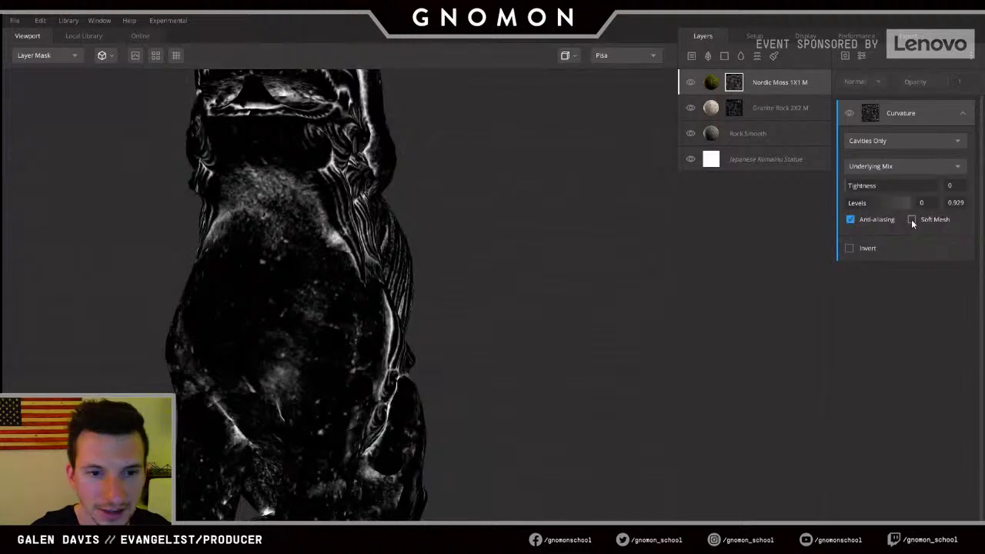
left_click_drag(519, 271, 391, 252, "alt")
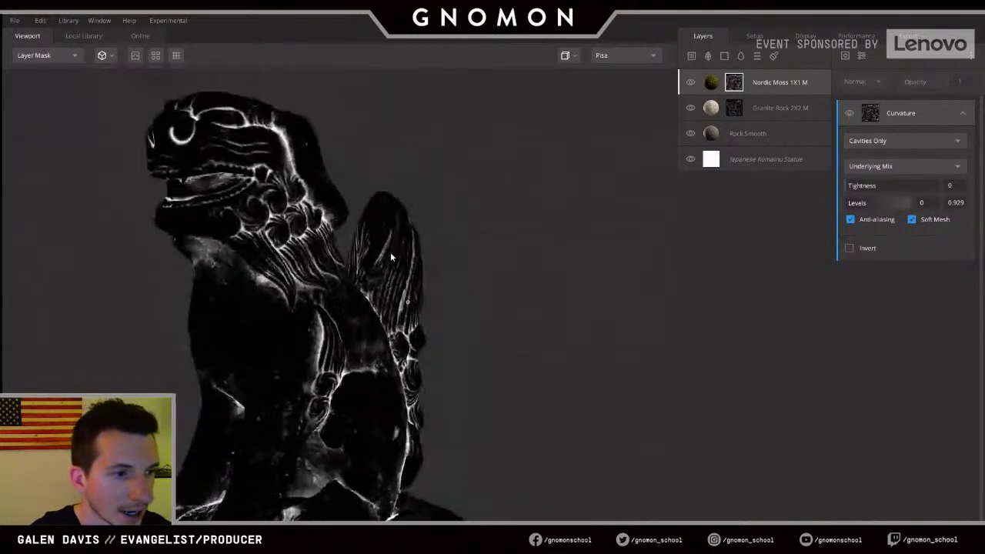
left_click(913, 221)
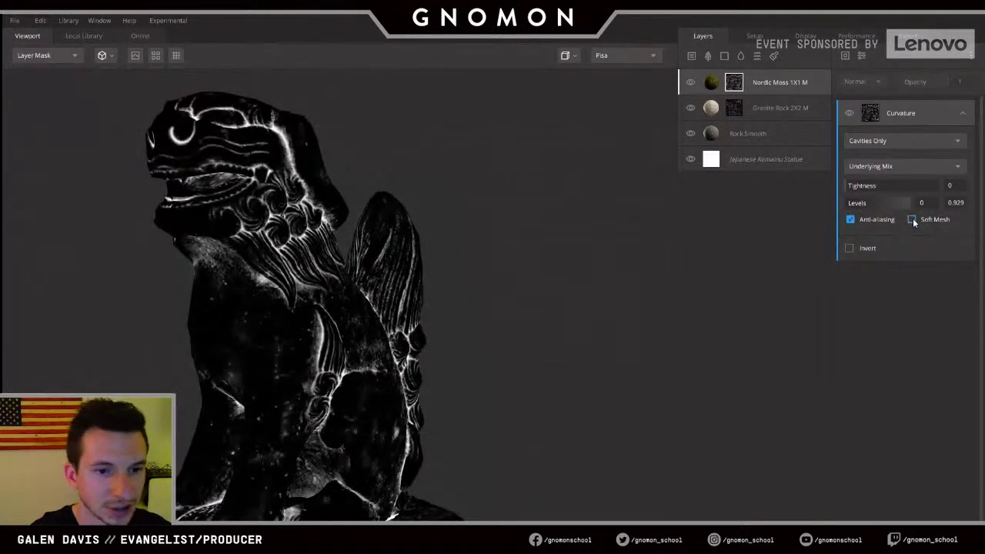
left_click(913, 221)
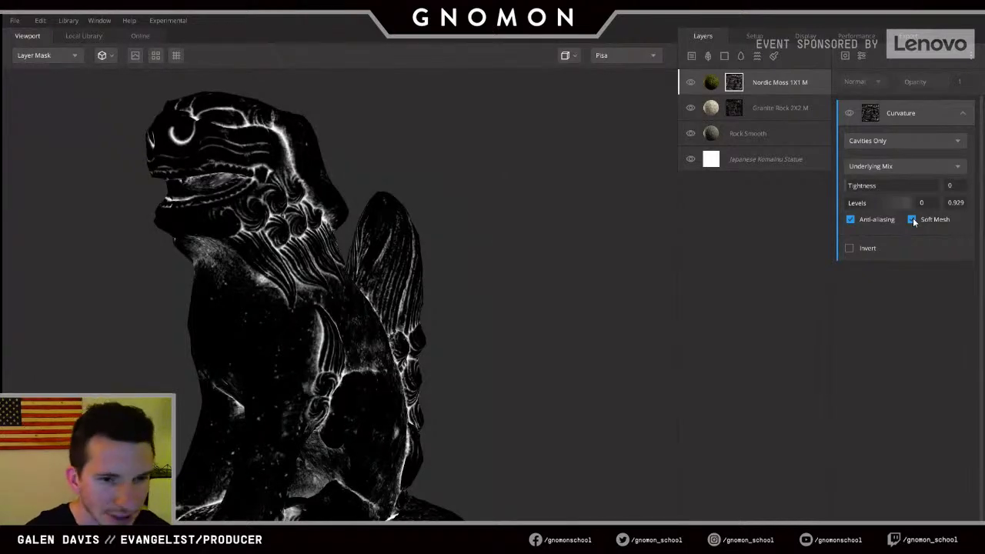
key("m")
- Examine the moss in the statue's cavities from several angles, both close up and from farther away
left_click_drag(467, 284, 358, 279)
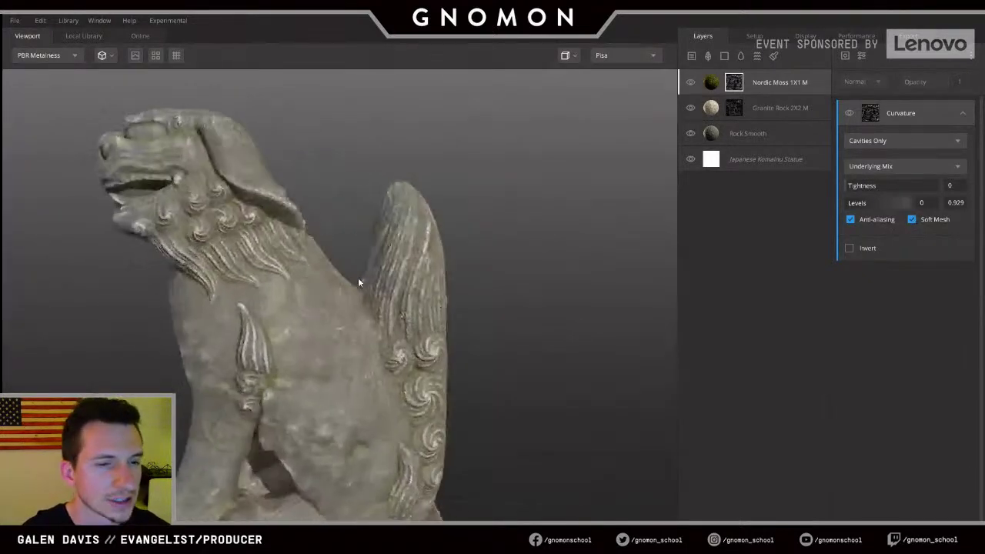
scroll(337, 226, "down", 3)
left_click_drag(268, 276, 355, 306)
scroll(416, 289, "down", 3)
scroll(301, 383, "up", 3)
scroll(380, 261, "down", 3)
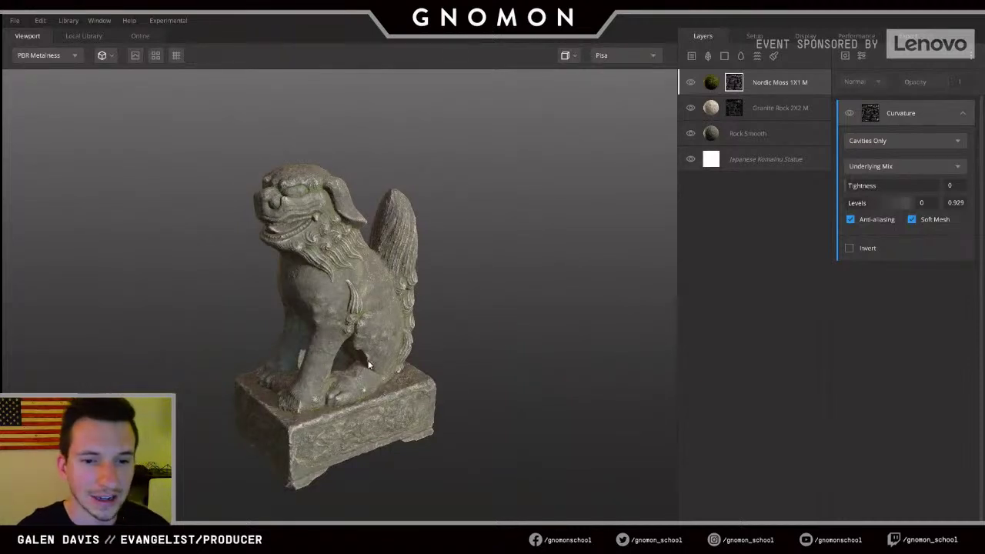
scroll(368, 359, "up", 3)
left_click_drag(367, 352, 399, 288)
scroll(319, 270, "down", 3)
scroll(319, 270, "up", 2)
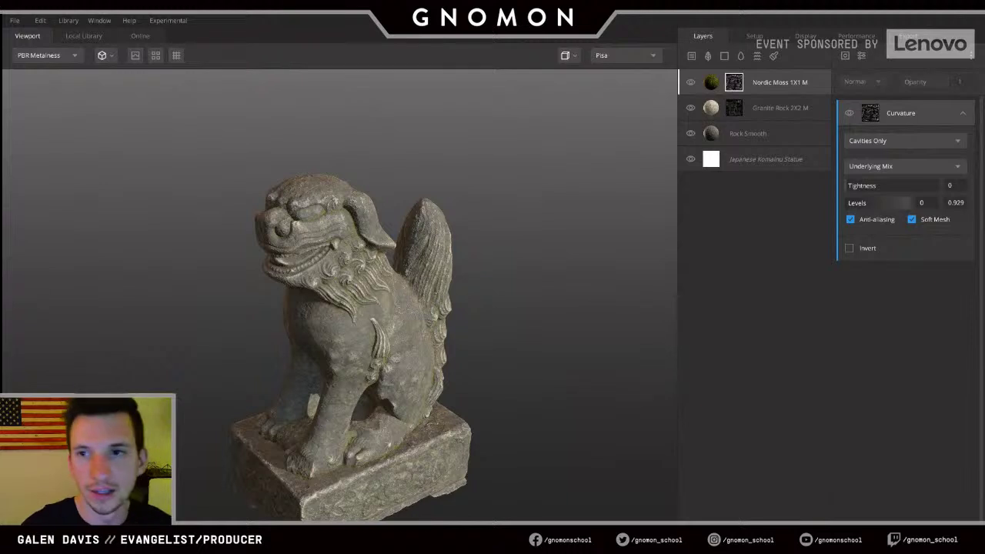
- Add a Normal component above Curvature in the Nordic Moss mask stack and display the layer mask
left_click(845, 55)
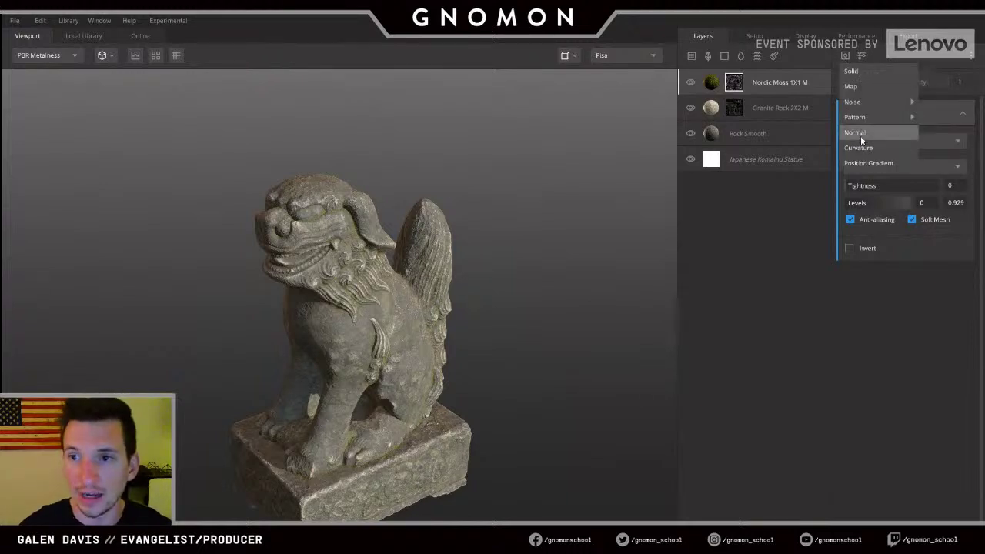
left_click(856, 132)
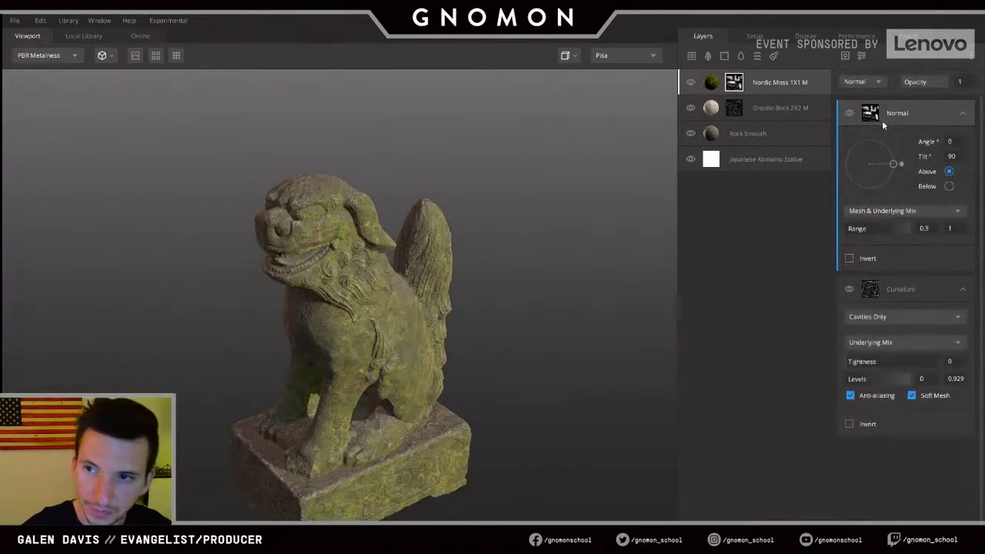
left_click(869, 116)
left_click_drag(225, 341, 277, 324)
key("m")
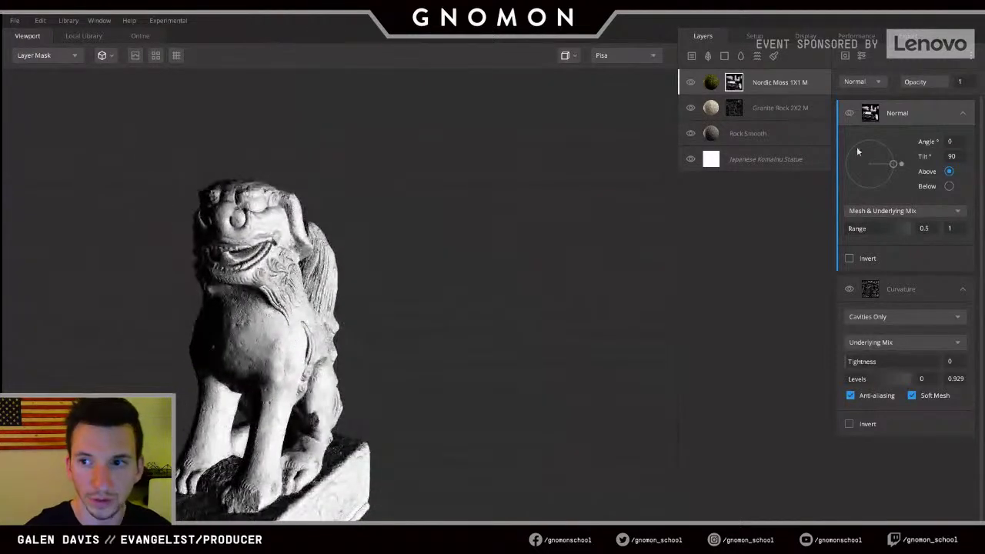
- Aim the Normal component upward with angle 79.82 and tilt 0, and set its range to 0.738 and 1
left_click_drag(895, 164, 867, 169)
left_click_drag(281, 350, 254, 327)
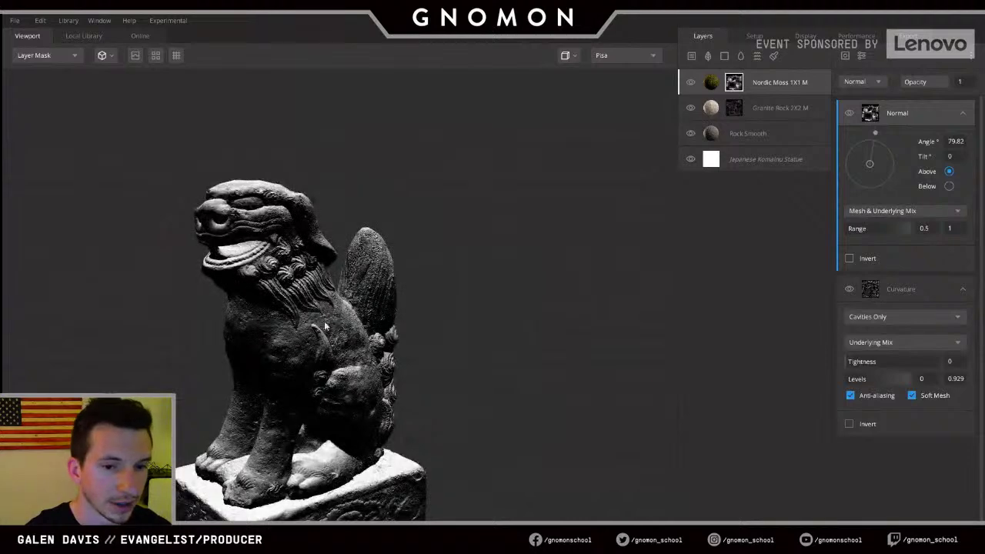
left_click_drag(325, 327, 651, 275, "alt")
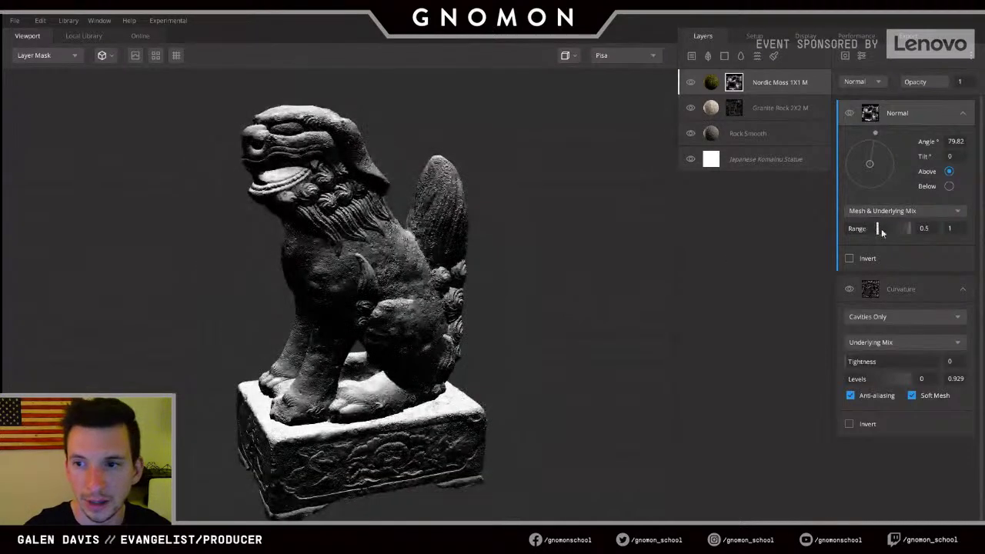
left_click_drag(882, 232, 896, 232)
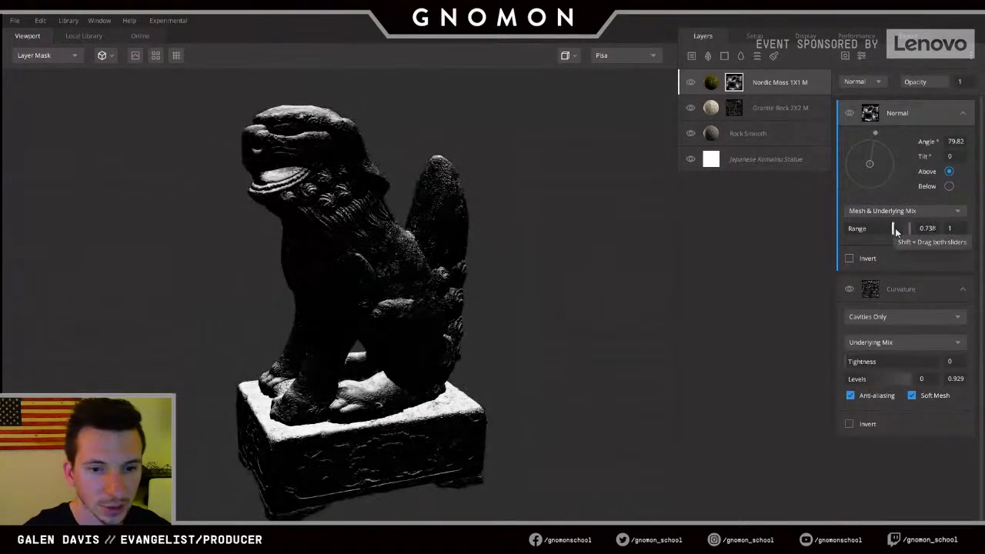
left_click_drag(345, 235, 575, 253, "alt")
key("m")
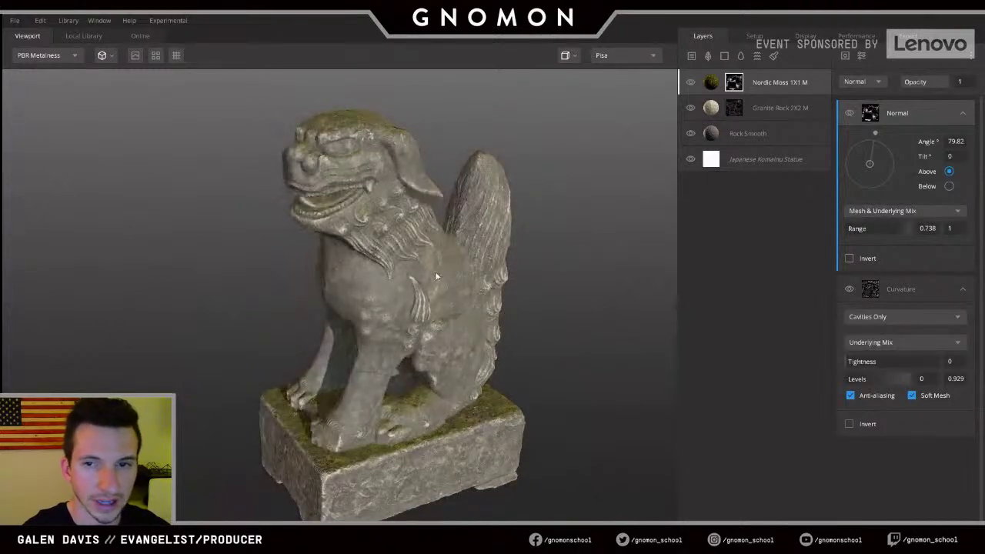
left_click_drag(435, 275, 354, 262, "alt")
- Set the Normal mask component's blend mode to Add so it combines with the Curvature component
key("m")
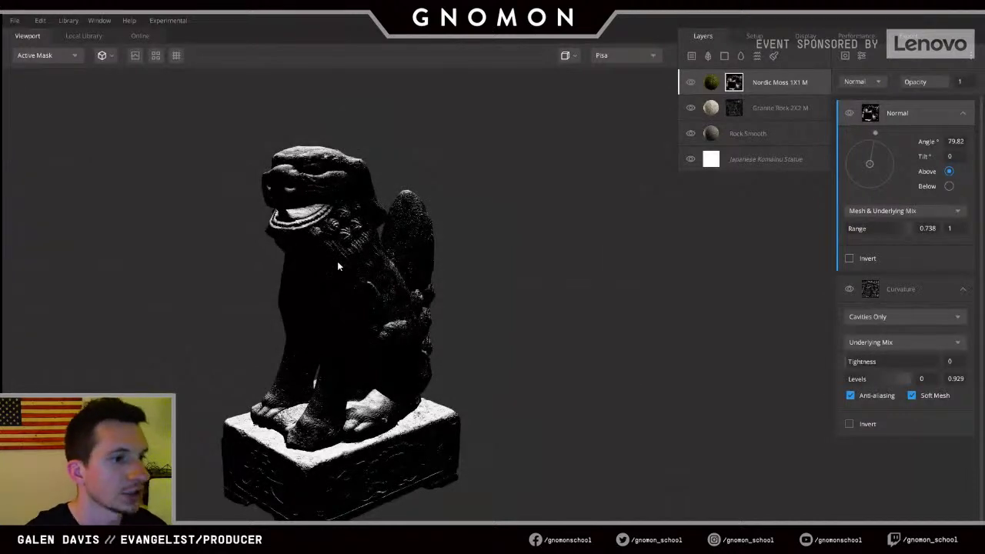
left_click_drag(424, 269, 398, 276, "alt")
left_click(872, 82)
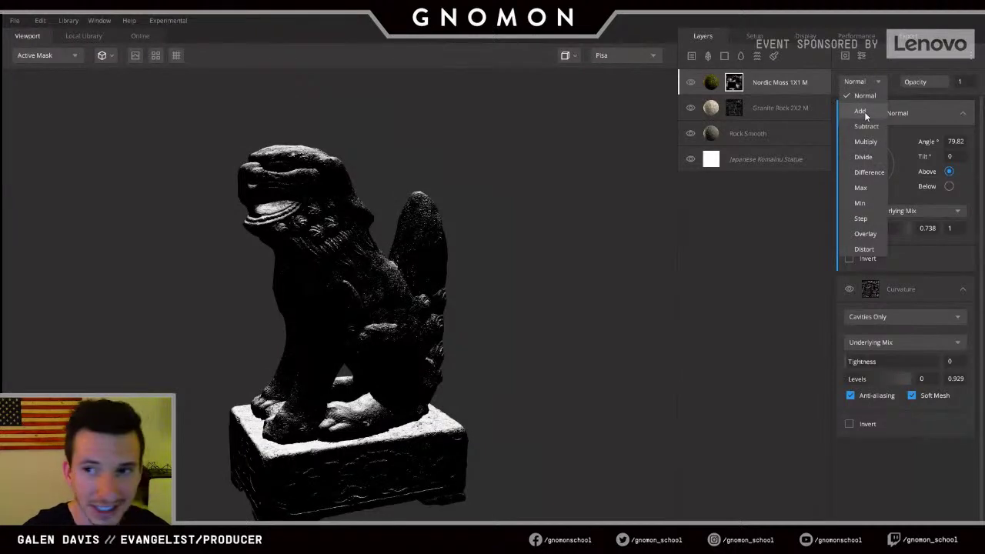
left_click(864, 112)
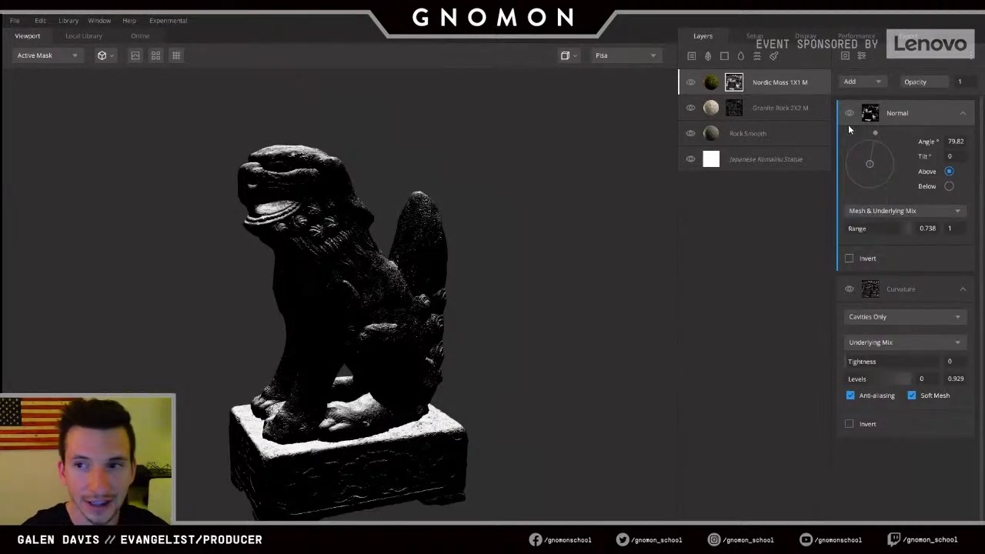
- Try the Overlay and Subtract blend modes on the Normal mask component and restore Add
left_click(862, 82)
left_click(866, 233)
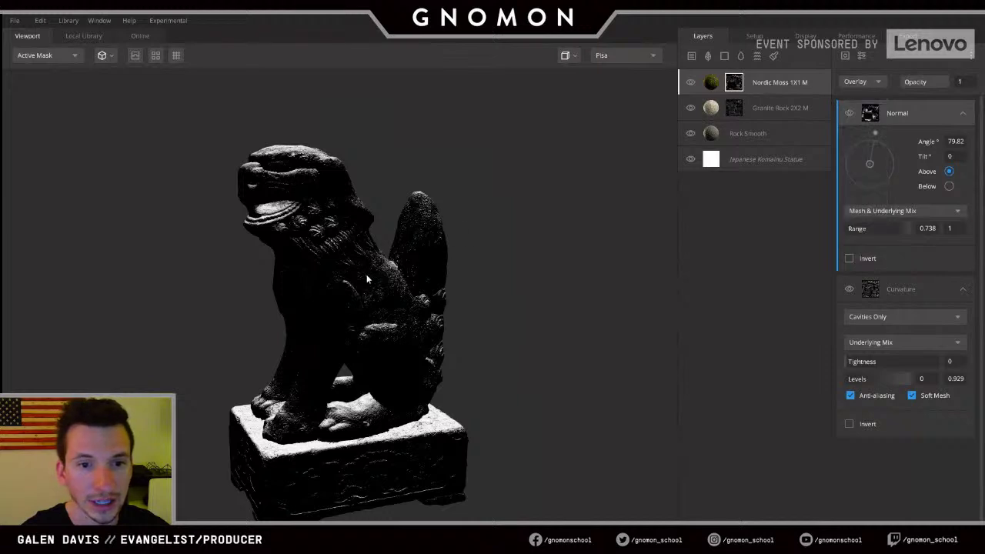
left_click(862, 81)
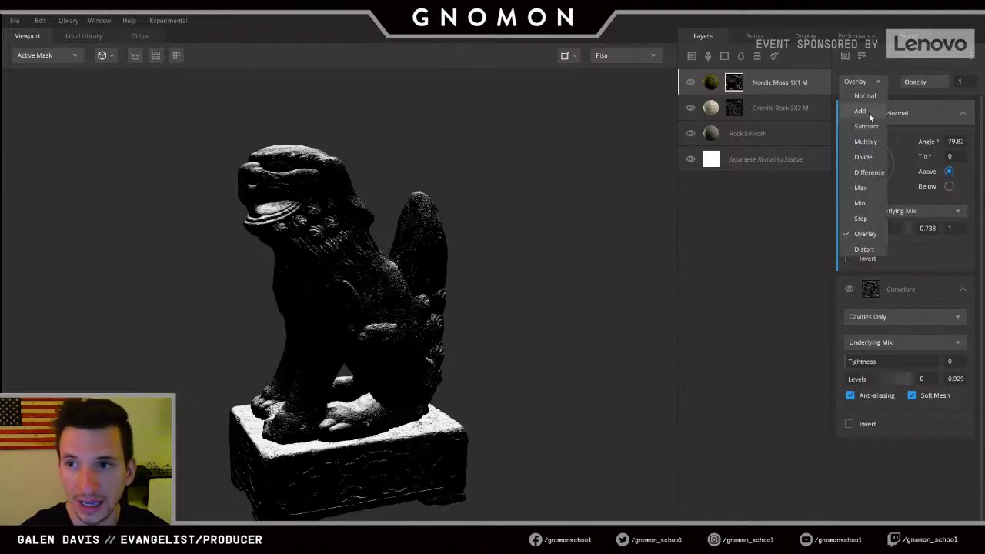
left_click(863, 128)
key("m")
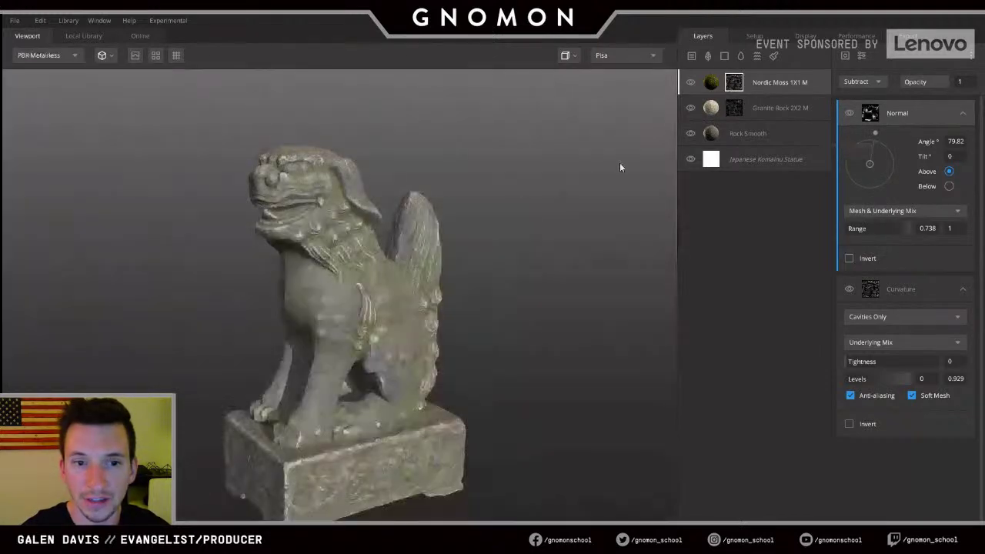
left_click(879, 83)
left_click(861, 111)
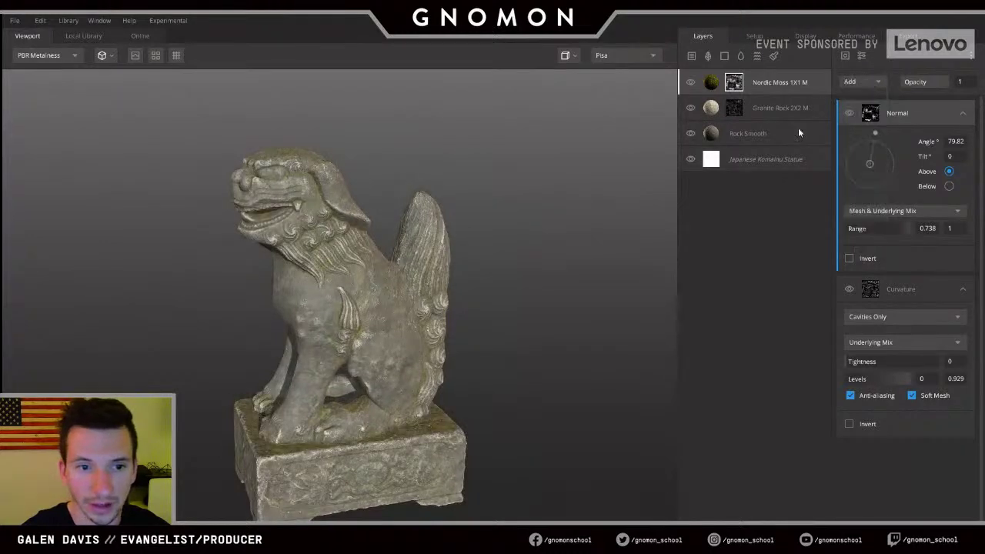
- Compare the moss layer mask with the Normal component hidden and shown, and examine the moss coverage around the statue
left_click_drag(472, 297, 438, 312)
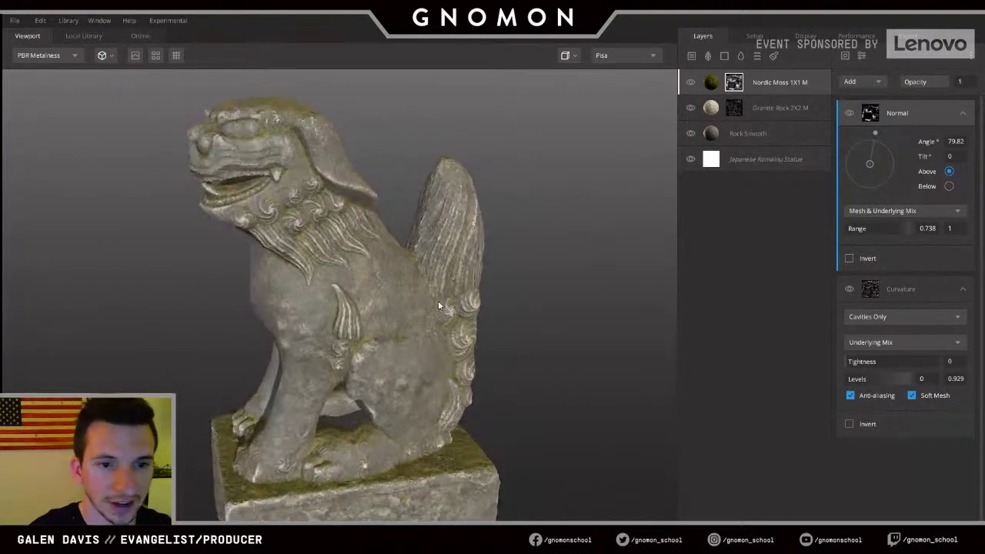
key("m")
left_click_drag(329, 208, 370, 254)
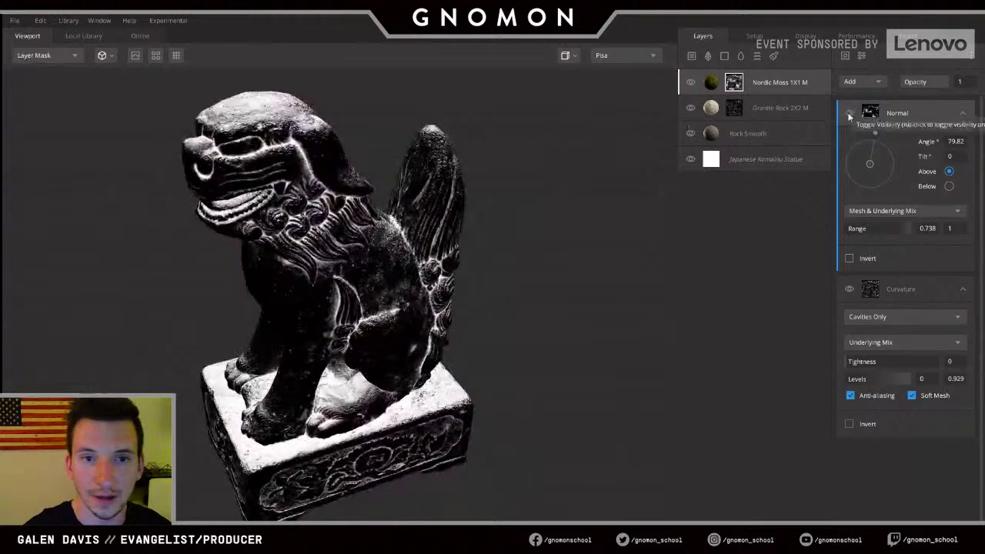
left_click(849, 114)
left_click(849, 114)
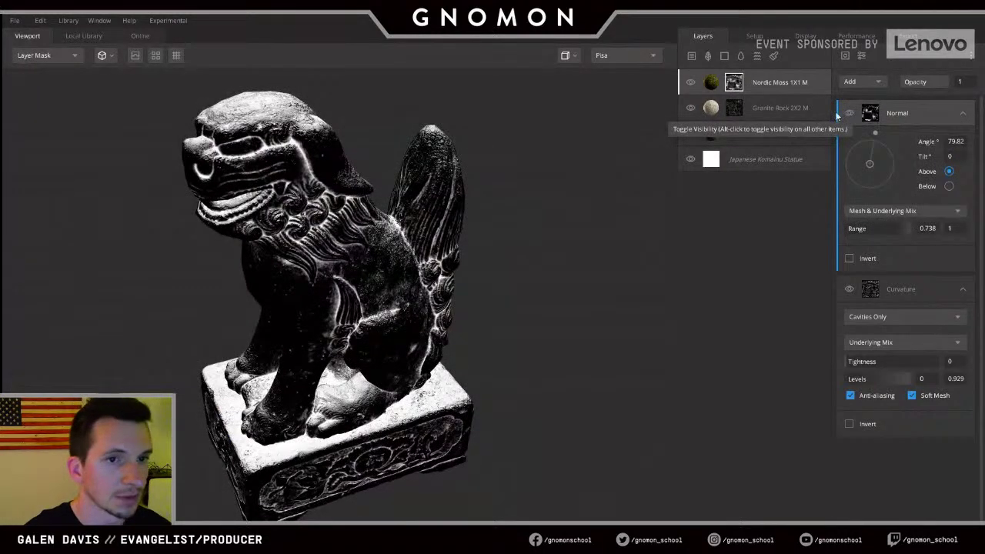
key("m")
mouse_move(362, 269)
left_mouse_down()
mouse_move(322, 188)
mouse_move(140, 264)
mouse_move(398, 262)
mouse_move(69, 255)
mouse_move(475, 250)
mouse_move(231, 206)
mouse_move(378, 220)
mouse_move(346, 210)
mouse_move(391, 272)
mouse_move(425, 401)
mouse_move(408, 324)
mouse_move(418, 248)
mouse_move(382, 185)
left_mouse_up()
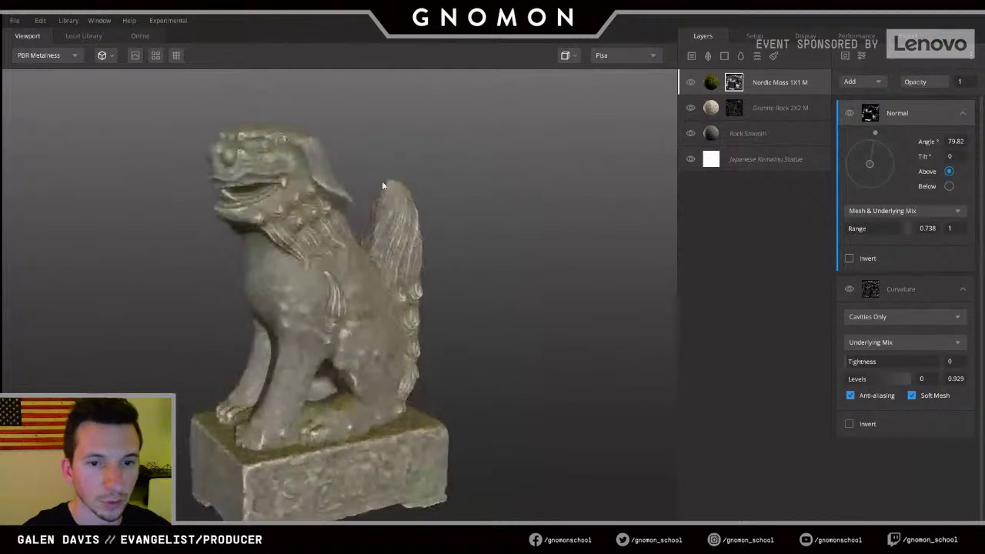
scroll(382, 185, "down", 3)
middle_click_drag(338, 213, 401, 180)
left_click_drag(391, 232, 411, 245)
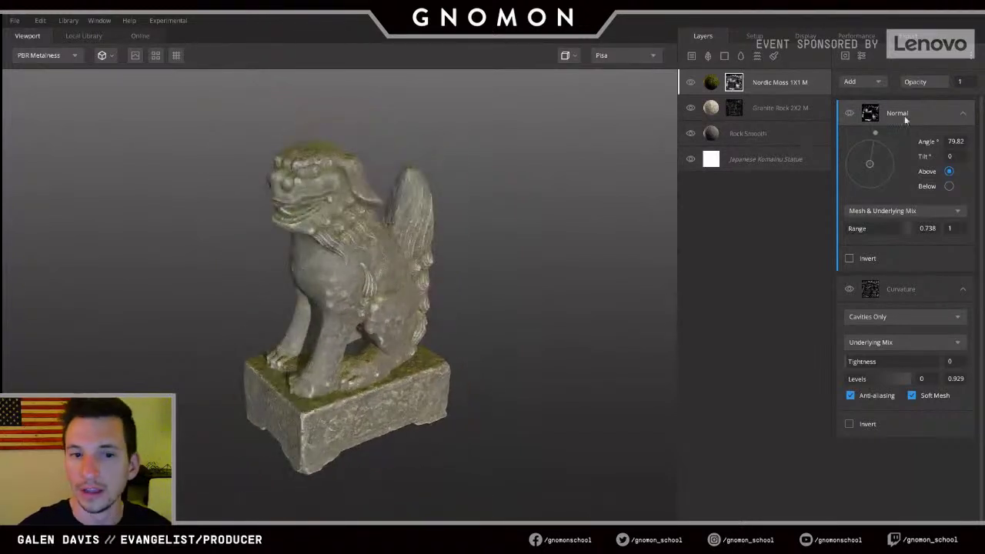
- Search the local library's surfaces for rock and add Icelandic Rock as a new surface layer above the moss
left_click(691, 55)
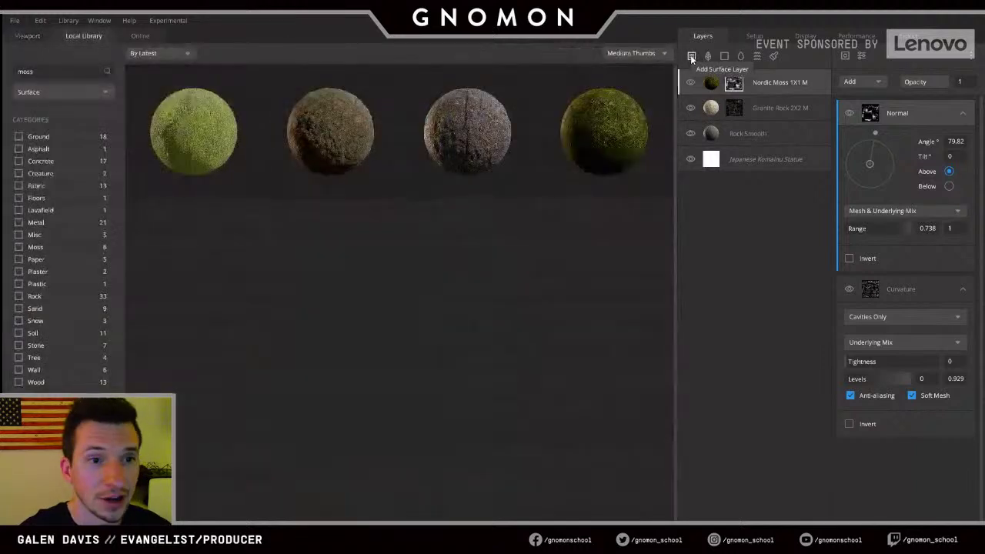
double_click(43, 73)
type("rock")
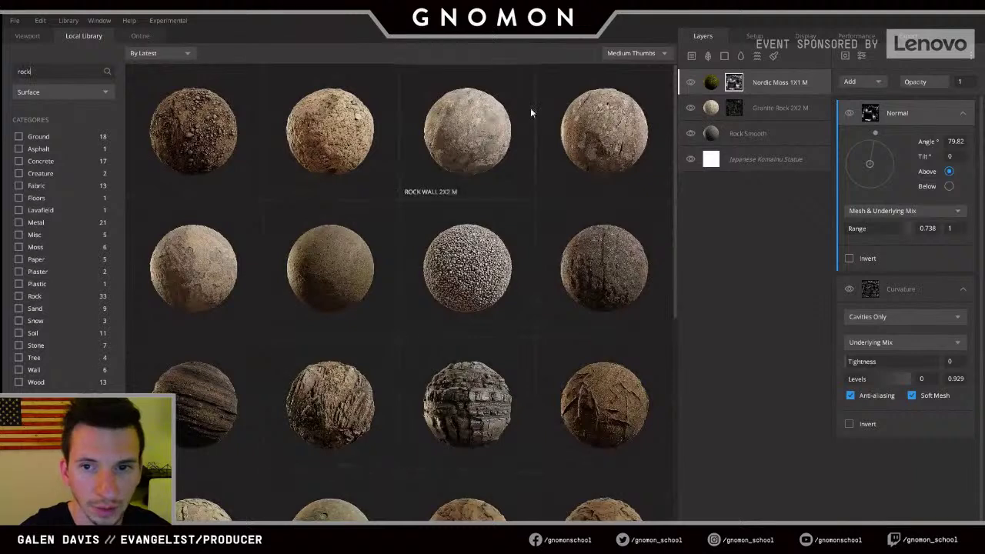
left_click(604, 136)
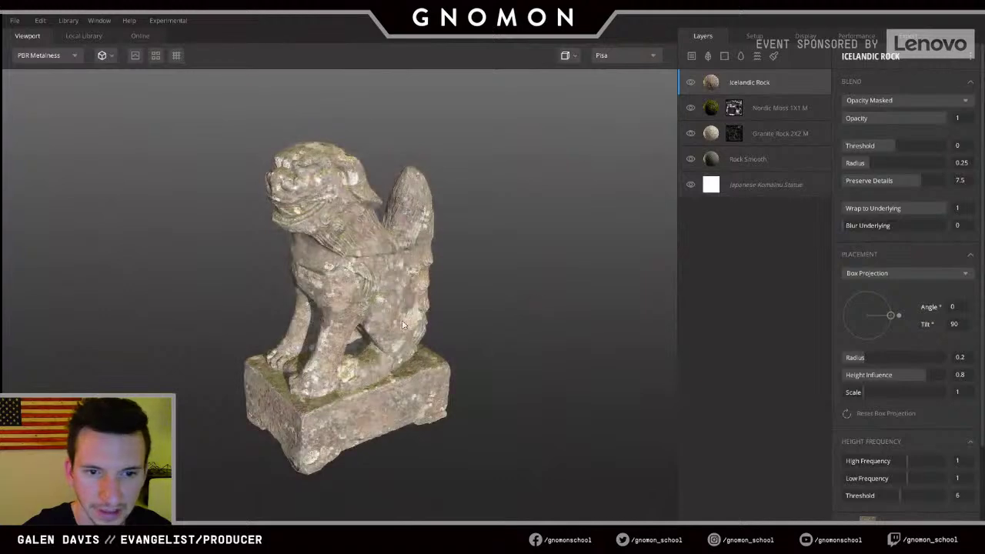
- Set the Icelandic Rock layer's box projection scale to 1.373 and check the rock pattern on the statue
left_click_drag(408, 235, 346, 240)
scroll(428, 297, "up", 3)
left_click_drag(428, 300, 368, 306)
scroll(494, 318, "down", 3)
scroll(494, 317, "up", 4)
mouse_move(867, 393)
left_mouse_down()
mouse_move(887, 396)
mouse_move(858, 394)
left_mouse_up()
left_click_drag(524, 262, 263, 332)
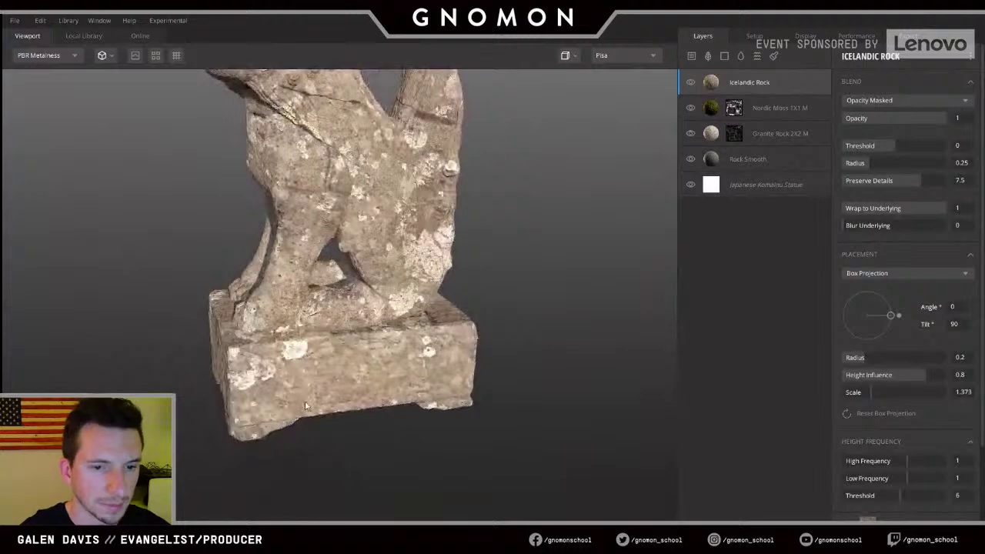
left_click_drag(437, 237, 426, 211)
scroll(427, 211, "down", 4)
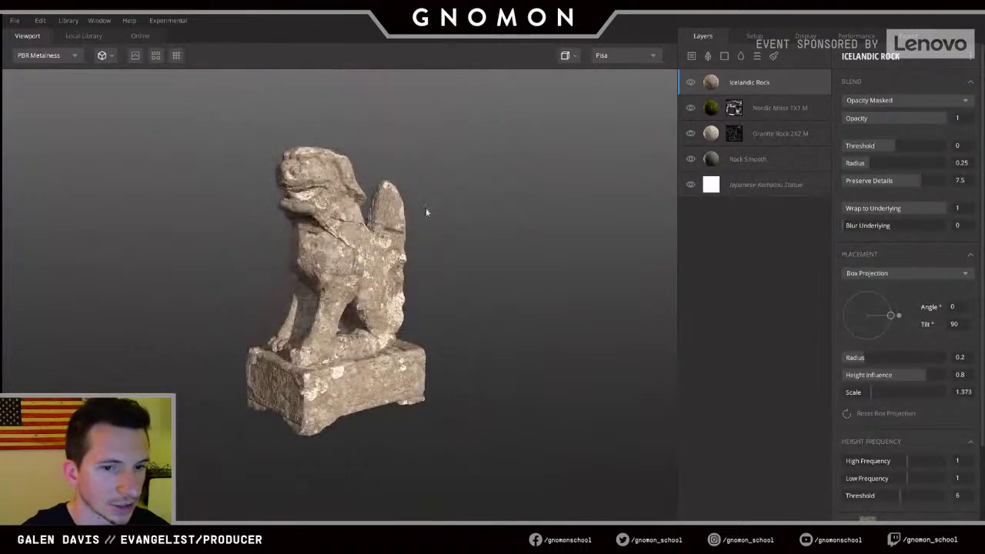
scroll(419, 223, "up", 3)
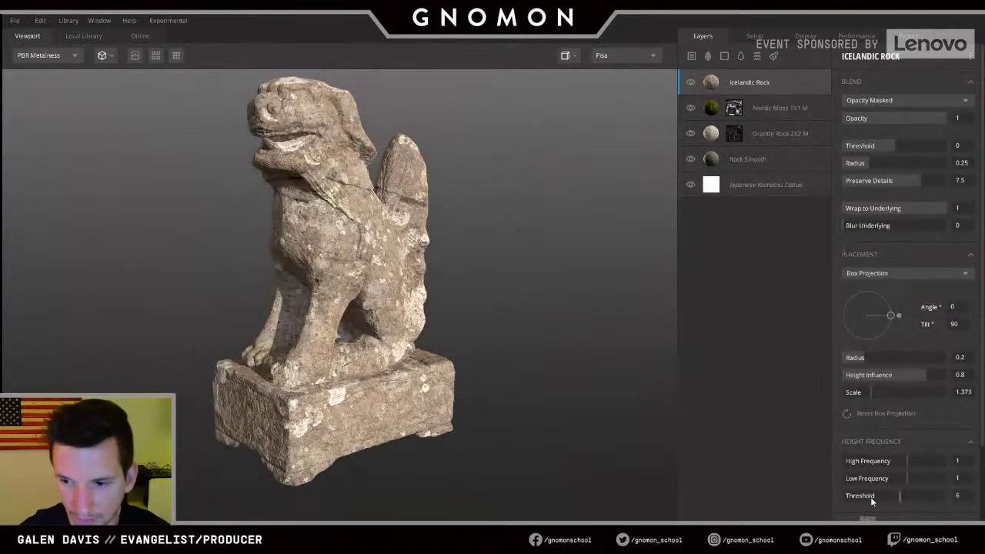
- Tint the Icelandic Rock layer's albedo dark grey-brown with hex value 4D4844 and apply it
left_click_drag(375, 302, 366, 318)
left_click(611, 390)
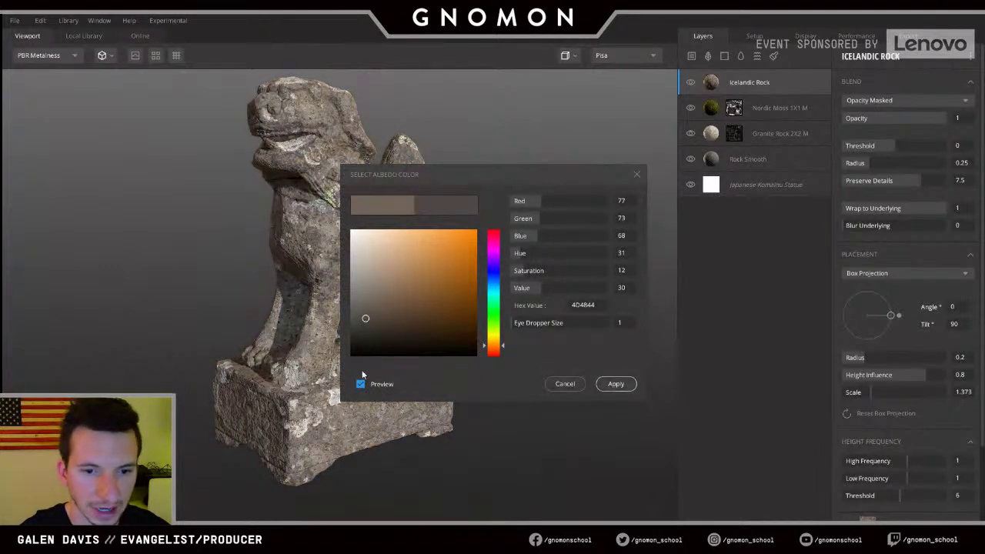
mouse_move(415, 303)
left_mouse_down()
mouse_move(478, 271)
mouse_move(589, 310)
mouse_move(399, 311)
left_mouse_up()
- Add a mask stack with a Position Gradient component to the Icelandic Rock layer
right_click(718, 90)
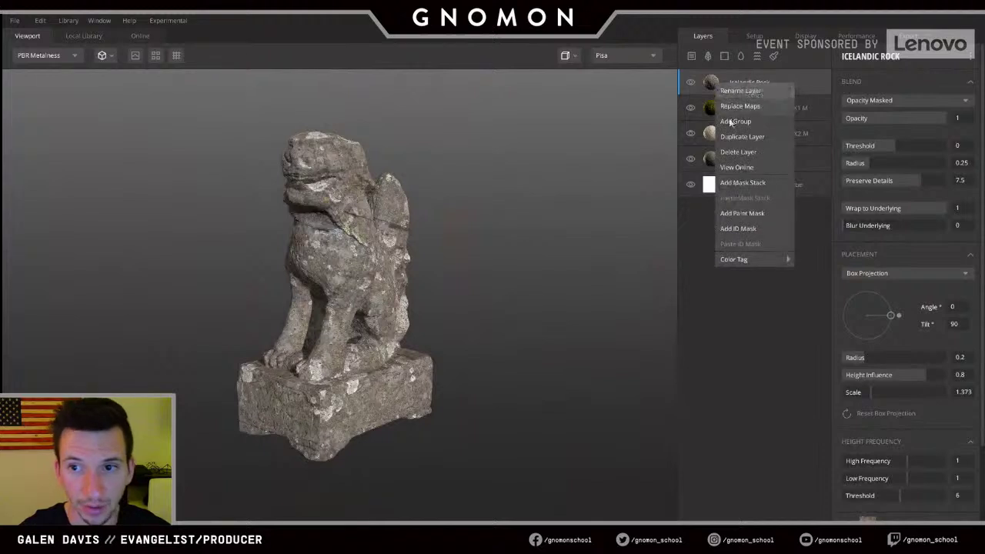
left_click(751, 185)
left_click(847, 59)
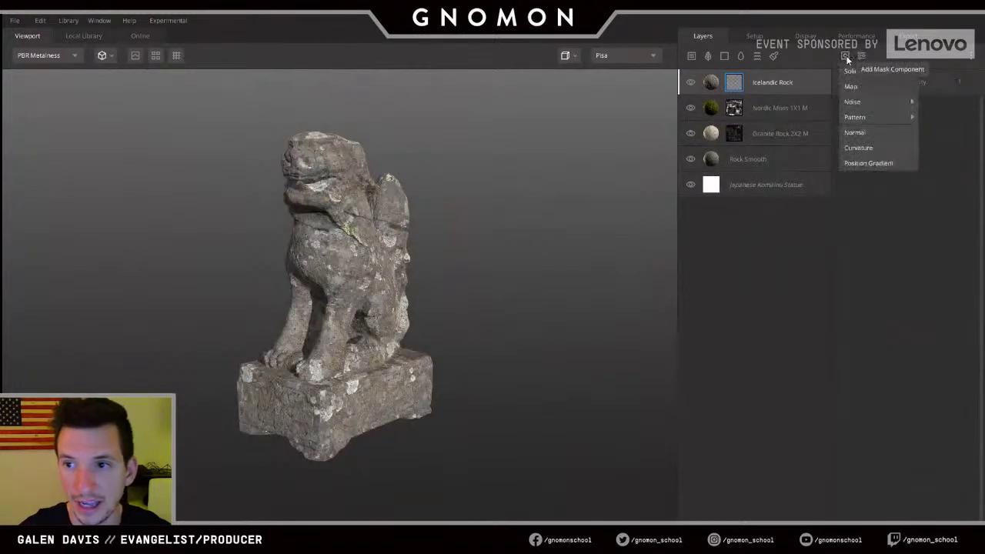
left_click(866, 163)
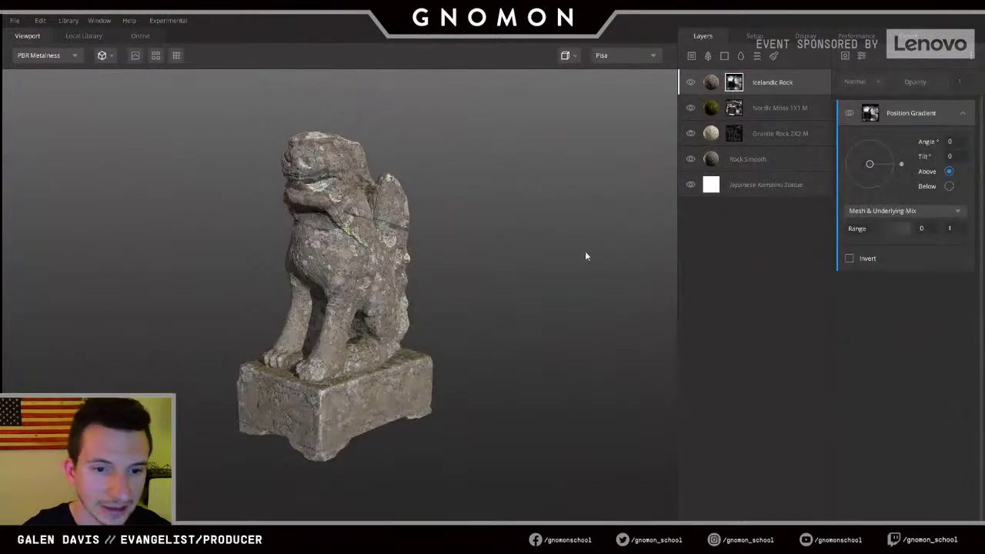
- Examine the Position Gradient as a layer mask and compare the statue with the Icelandic Rock layer hidden and shown
key("m")
left_click_drag(375, 263, 430, 281, "alt")
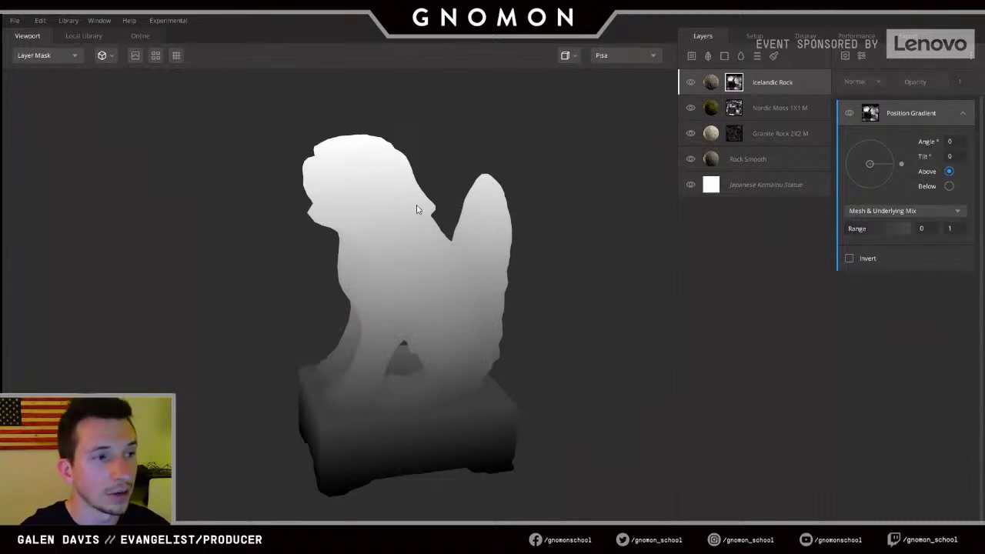
key("m")
scroll(406, 207, "up", 4)
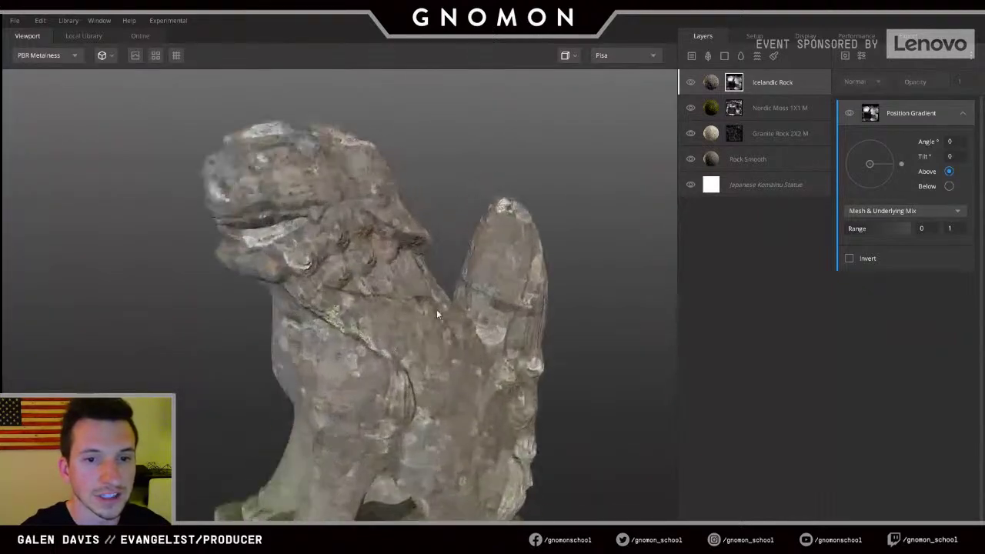
left_click(692, 83)
left_click(694, 82)
left_click_drag(306, 304, 361, 421)
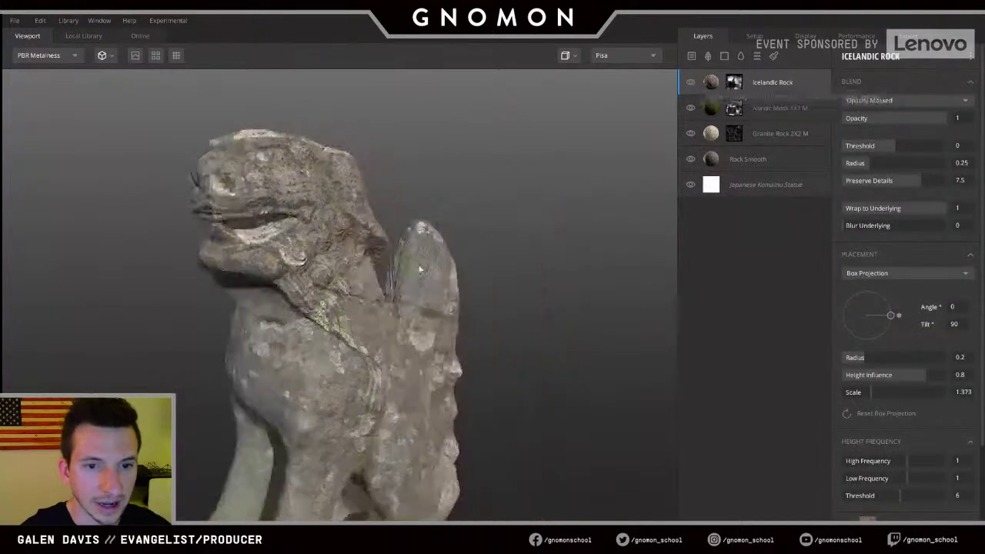
scroll(361, 418, "down", 5)
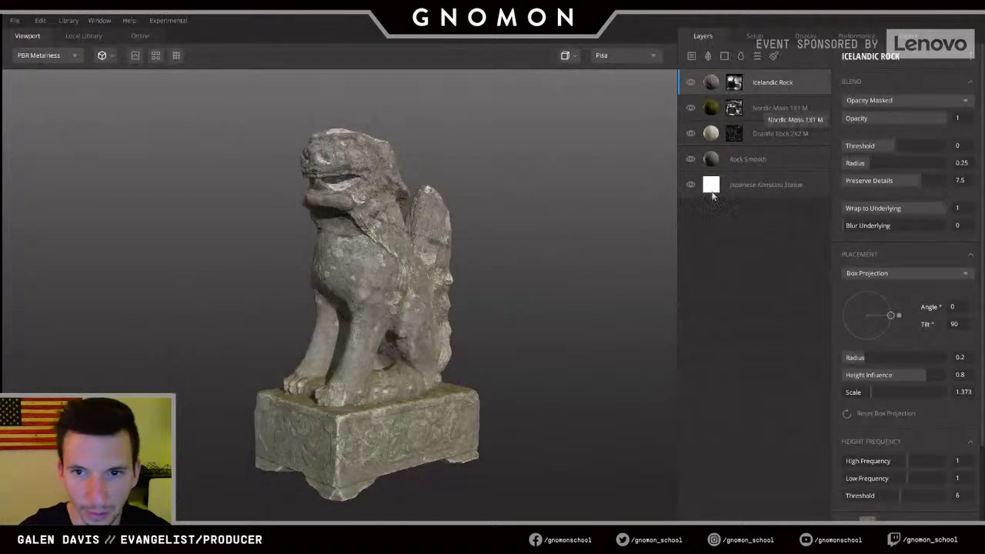
- Invert the Icelandic Rock layer's Position Gradient and set its range to 0.222 and 0.262, limiting the rock to the pedestal
left_click(737, 85)
left_click(849, 258)
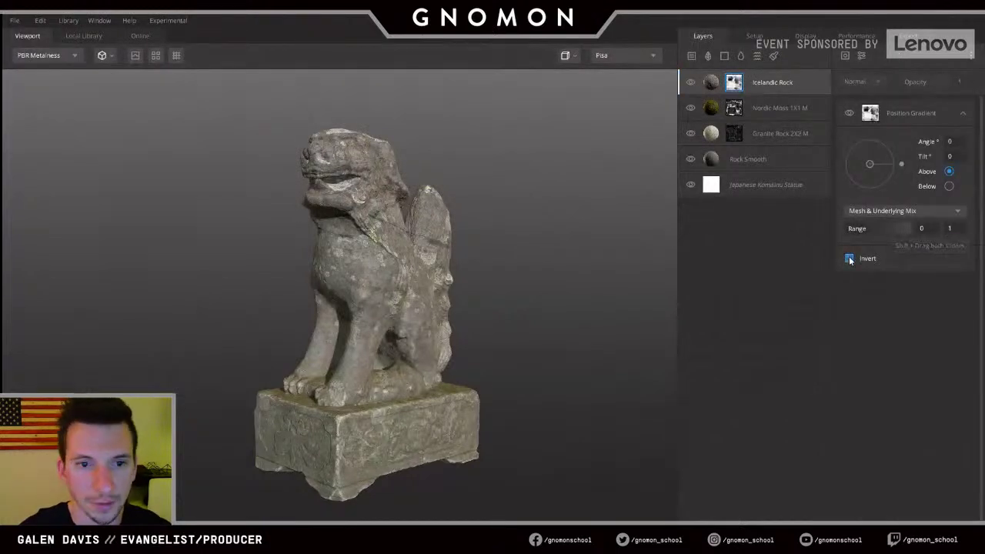
key("m")
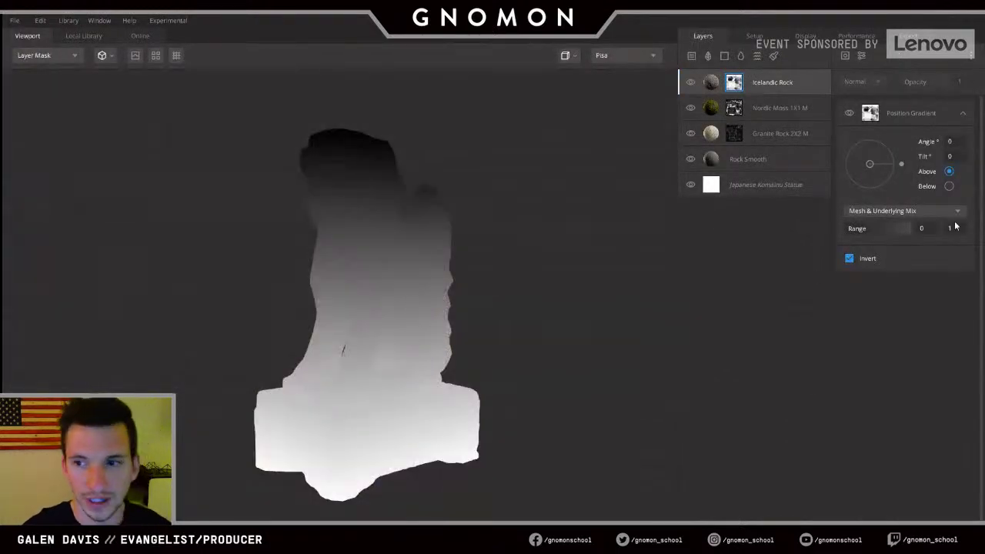
mouse_move(846, 227)
left_mouse_down()
mouse_move(907, 231)
mouse_move(862, 230)
left_mouse_up()
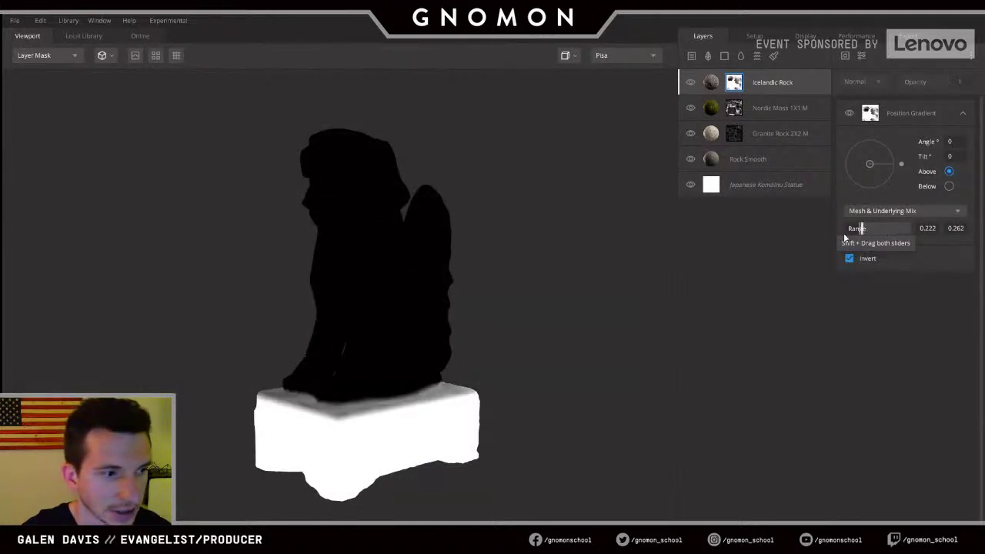
left_click_drag(431, 354, 335, 354, "alt")
right_click_drag(335, 353, 464, 383, "alt")
left_click_drag(464, 382, 231, 362, "alt")
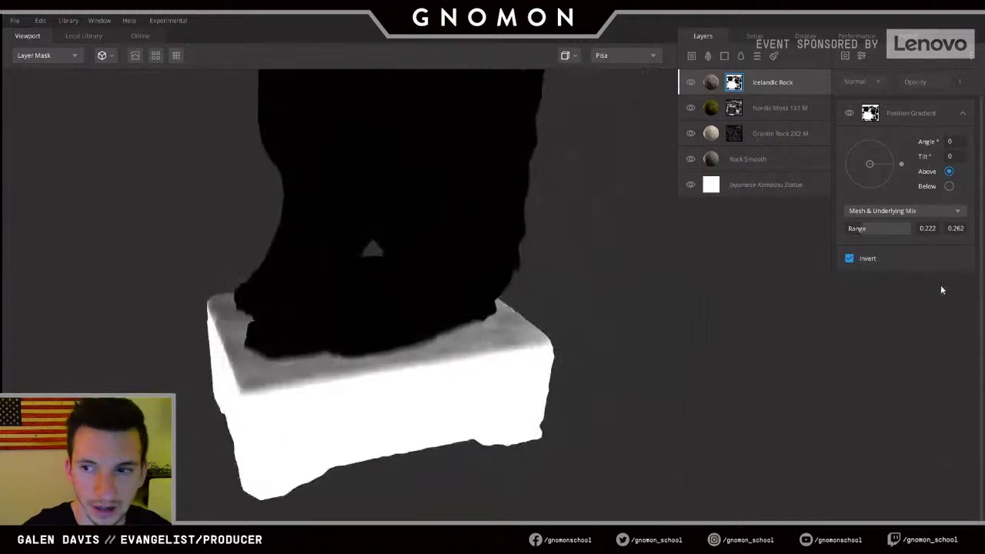
left_click_drag(872, 229, 863, 229)
key("m")
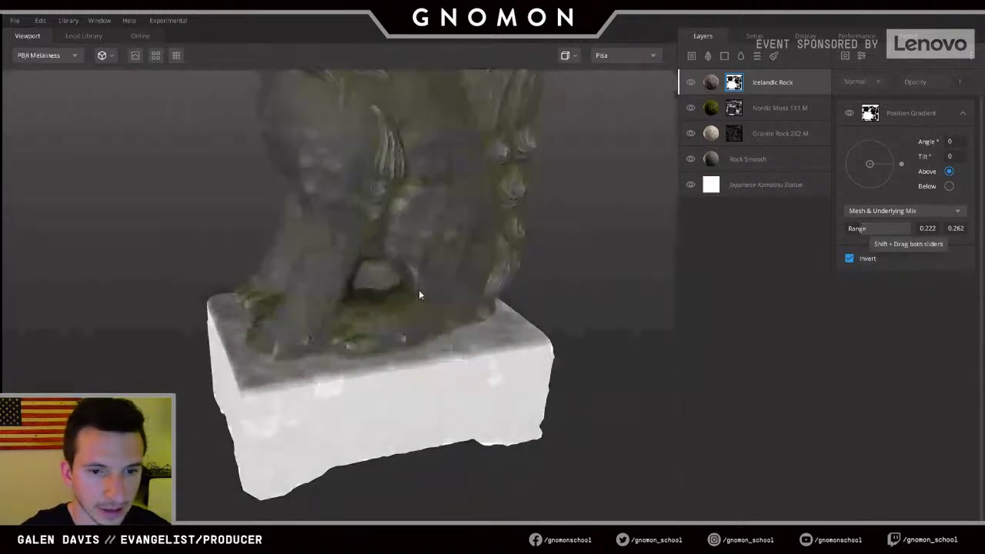
- Move the Icelandic Rock layer below Granite Rock 2X2 M, directly above Rock Smooth
right_click_drag(381, 293, 319, 284, "shift")
left_click_drag(319, 285, 401, 247, "alt")
scroll(401, 247, "down", 3)
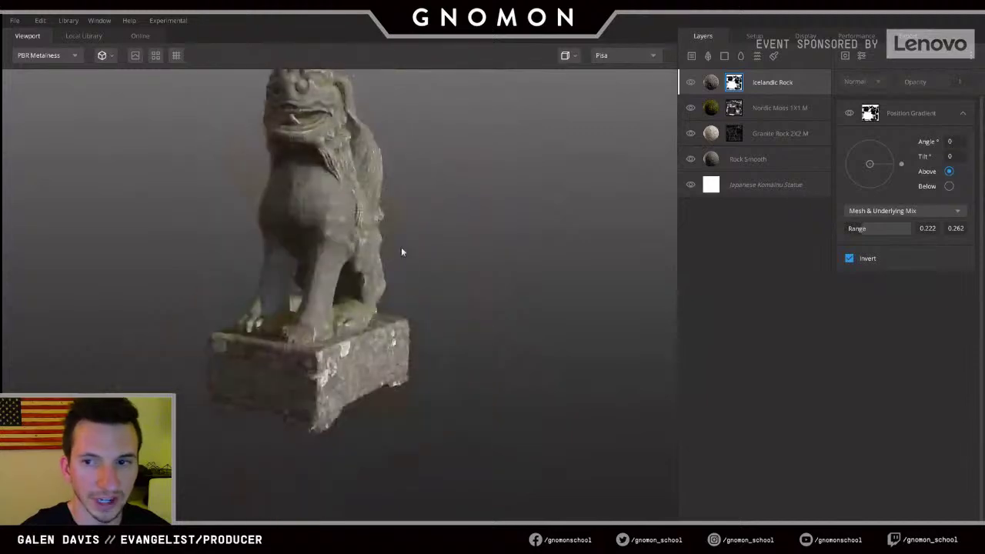
middle_click_drag(392, 282, 384, 292, "alt")
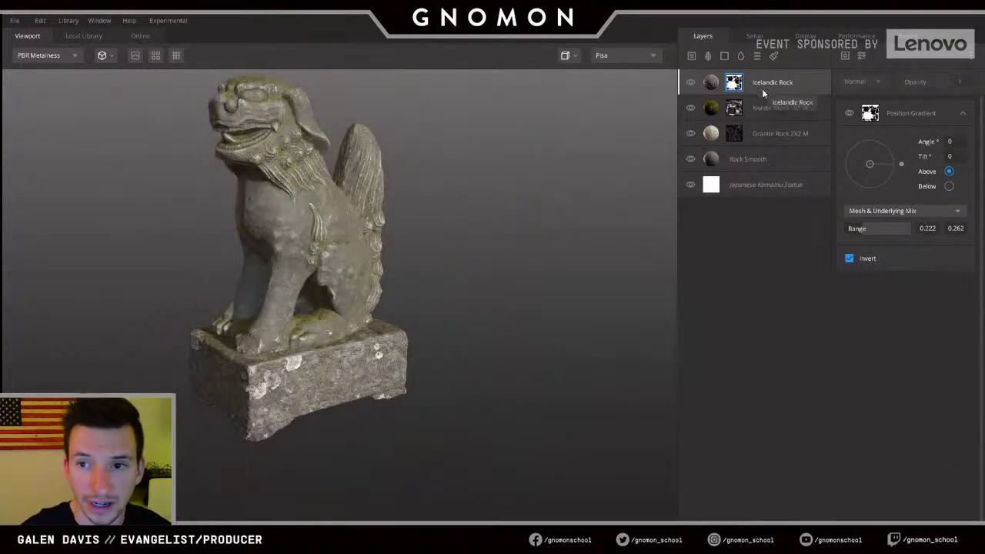
left_click_drag(762, 88, 757, 128)
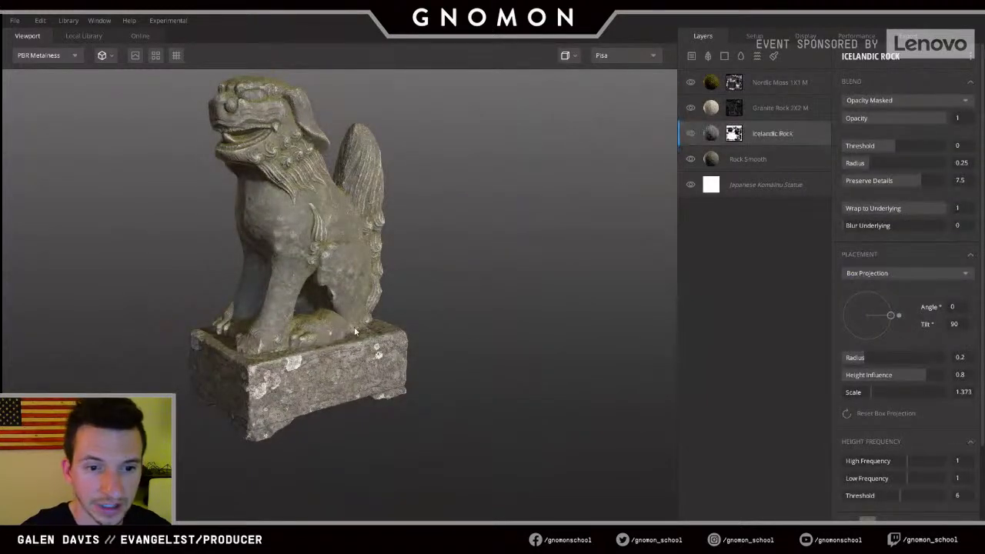
- Examine the moss and edge wear over the pedestal's Icelandic Rock in the PBR Metalness and Albedo views
left_click_drag(385, 321, 346, 307, "alt")
middle_click_drag(346, 306, 396, 281, "alt")
scroll(397, 281, "up", 3)
left_click_drag(397, 281, 462, 346, "alt")
right_click_drag(462, 346, 606, 360, "shift")
left_click_drag(394, 305, 380, 298, "alt")
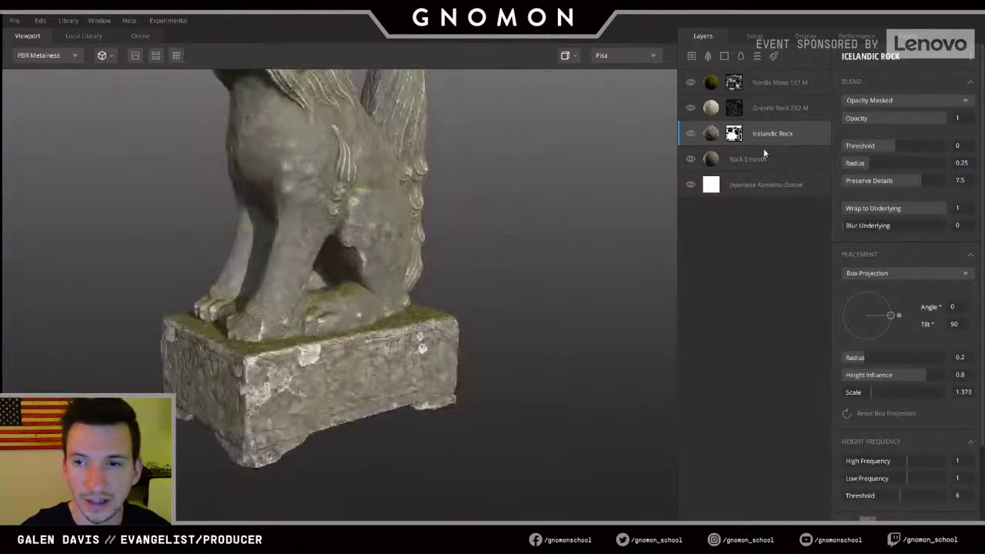
left_click_drag(433, 272, 435, 289, "alt")
key("2")
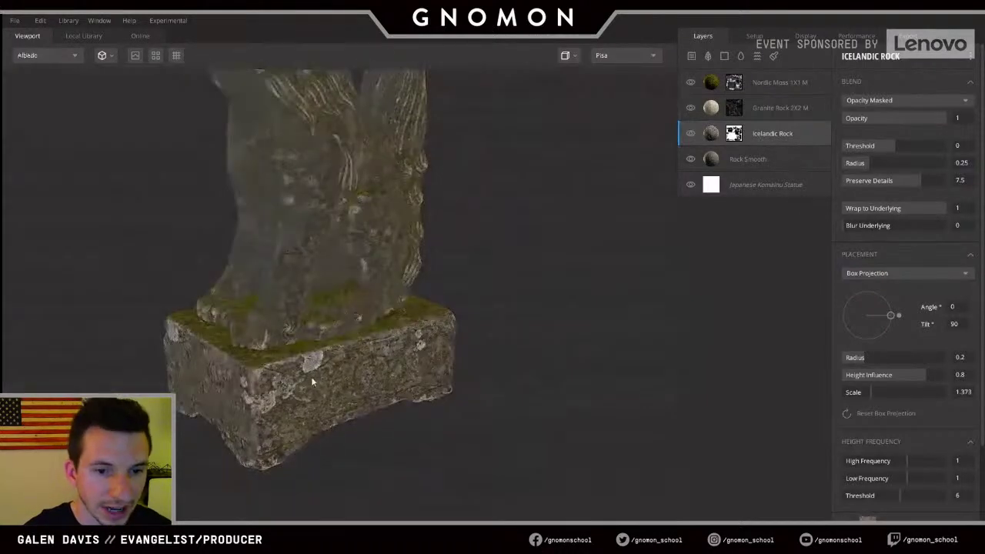
middle_click_drag(390, 272, 397, 339, "alt")
scroll(364, 255, "down", 4)
scroll(365, 261, "up", 3)
key("1")
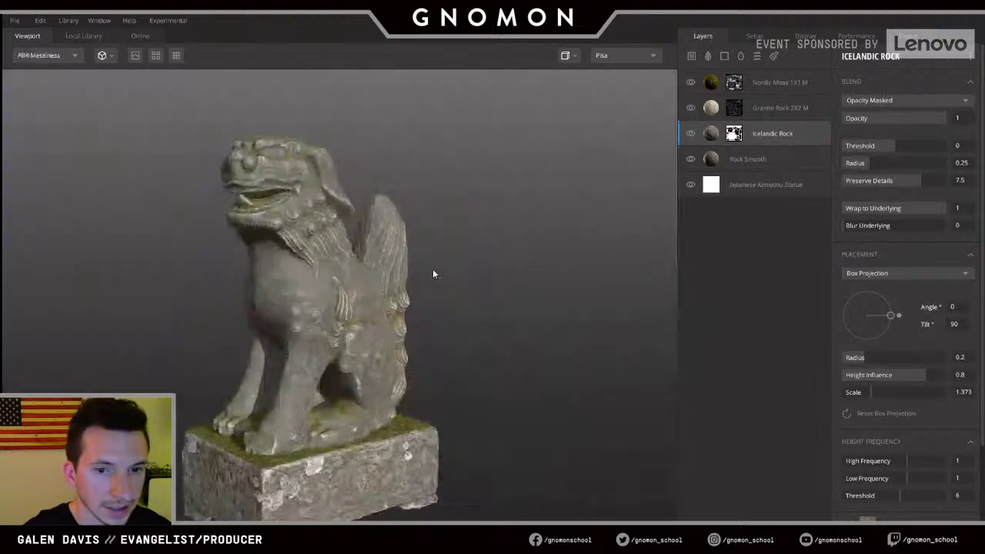
left_click_drag(434, 274, 501, 268)
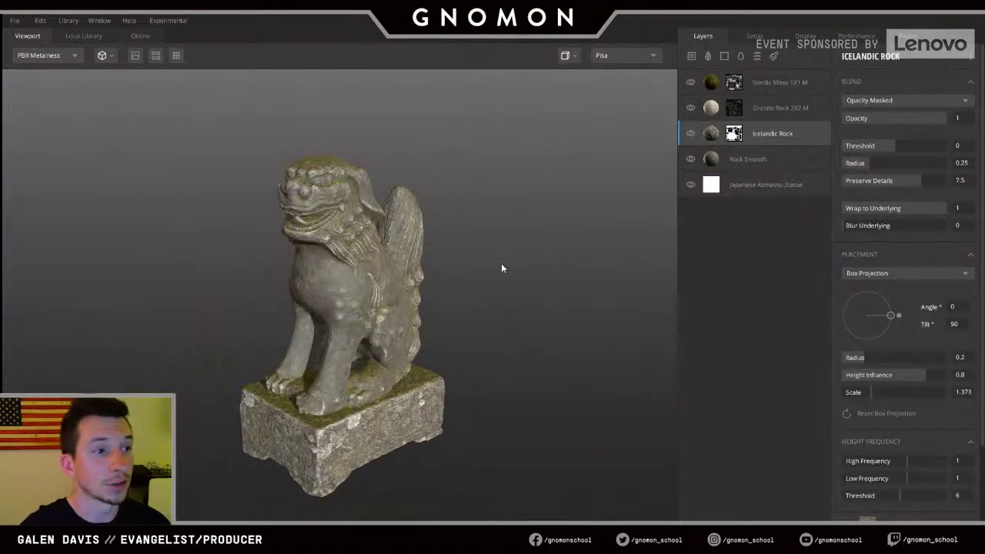
- Group the four layers from Nordic Moss 1X1 M to Rock Smooth and name the group Moss_Buildup
left_click(783, 81)
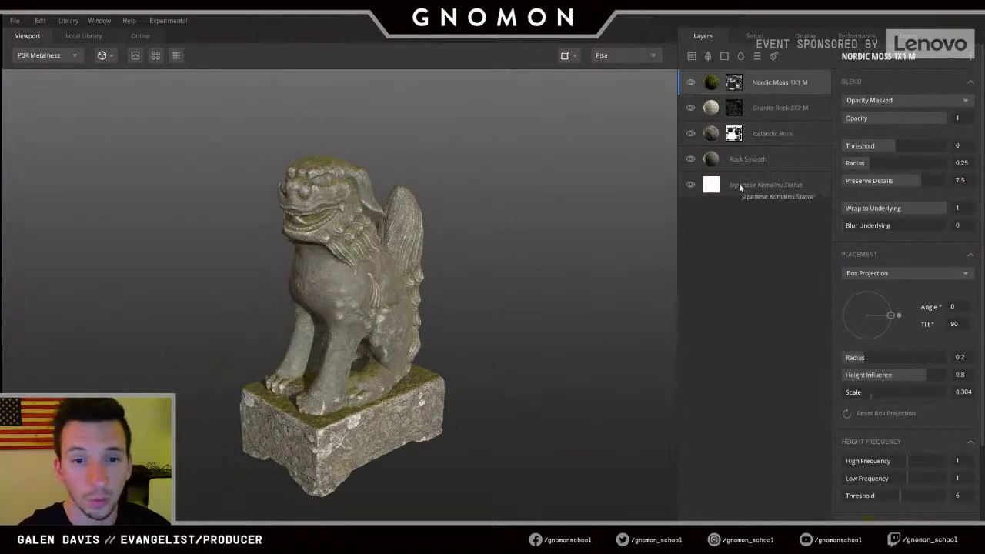
left_click(764, 161, "shift")
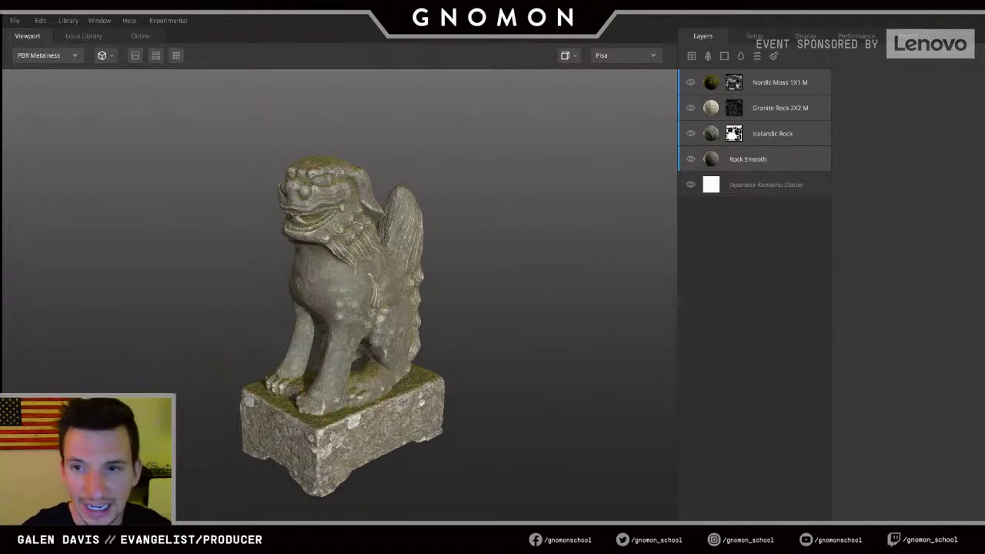
key("ctrl+g")
double_click(742, 77)
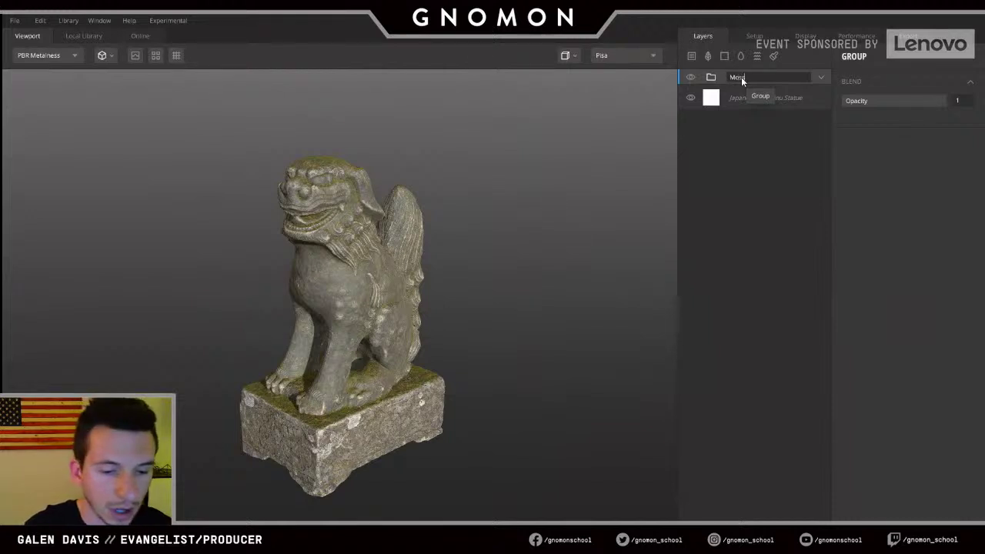
type("Moss_Build")
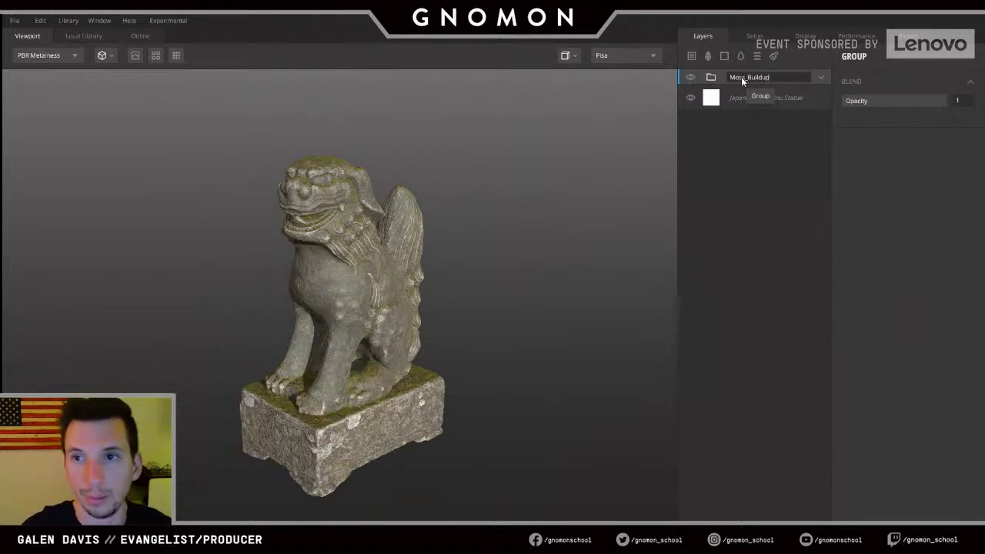
type("up")
key("Return")
- Export the Moss_Buildup group as a smart material named Moss_Buildup
right_click(742, 77)
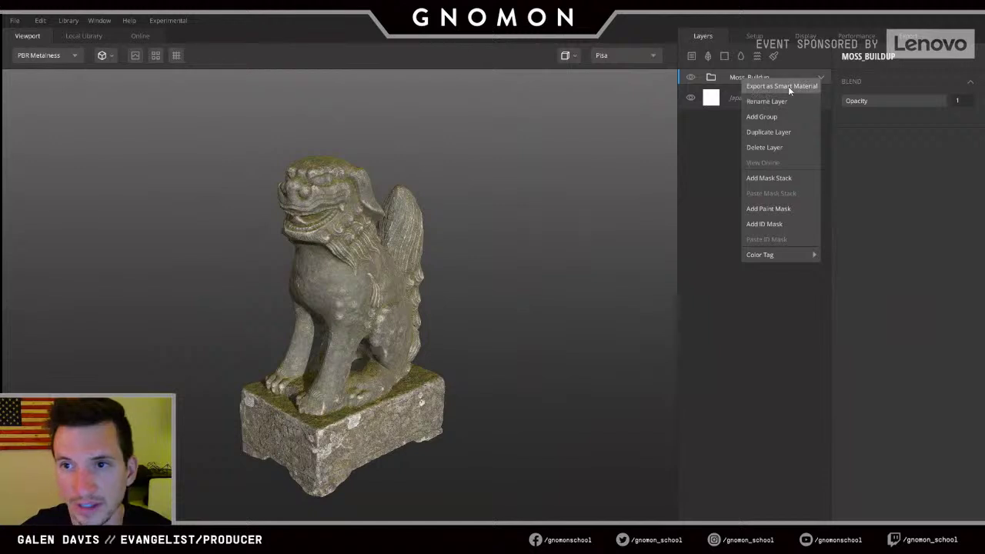
left_click(782, 86)
key("Return")
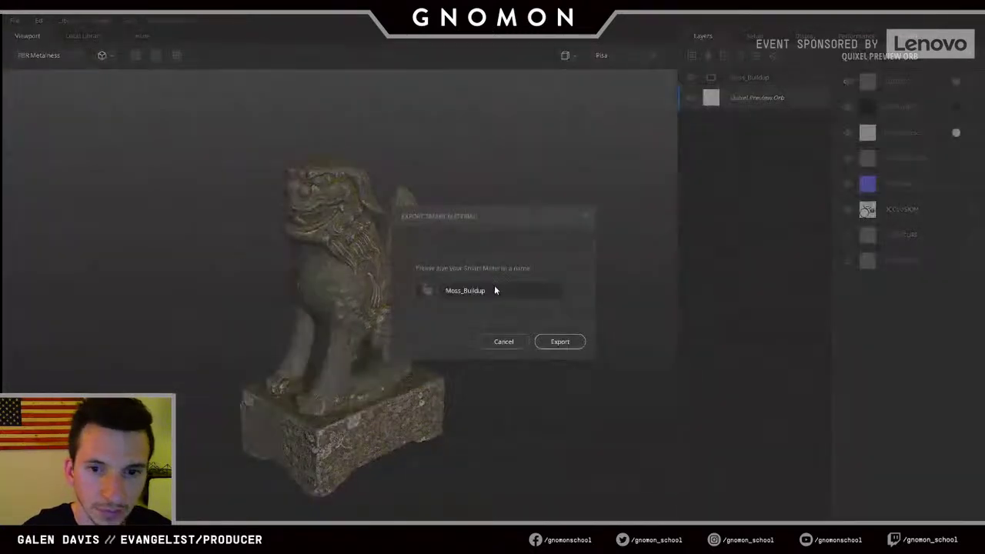
left_click(560, 342)
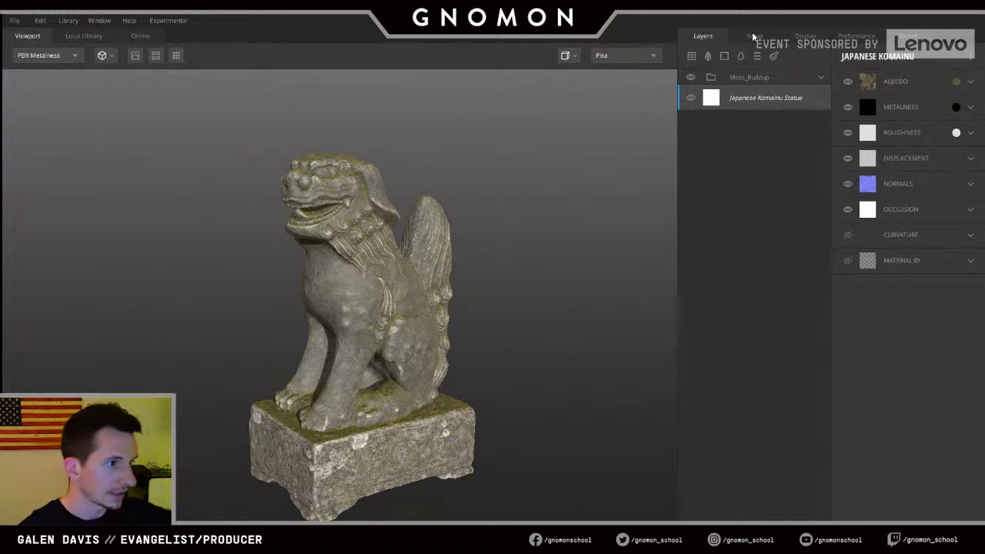
- Replace the Japanese Komainu Statue with the Japanese Pillar from the local library as the 3D asset
left_click(754, 36)
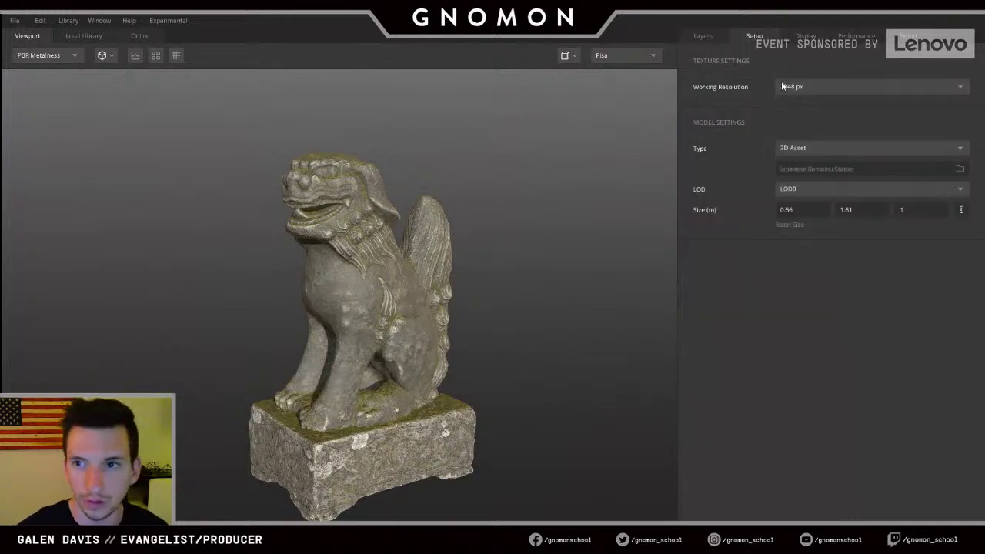
left_click(83, 36)
scroll(348, 292, "down", 2)
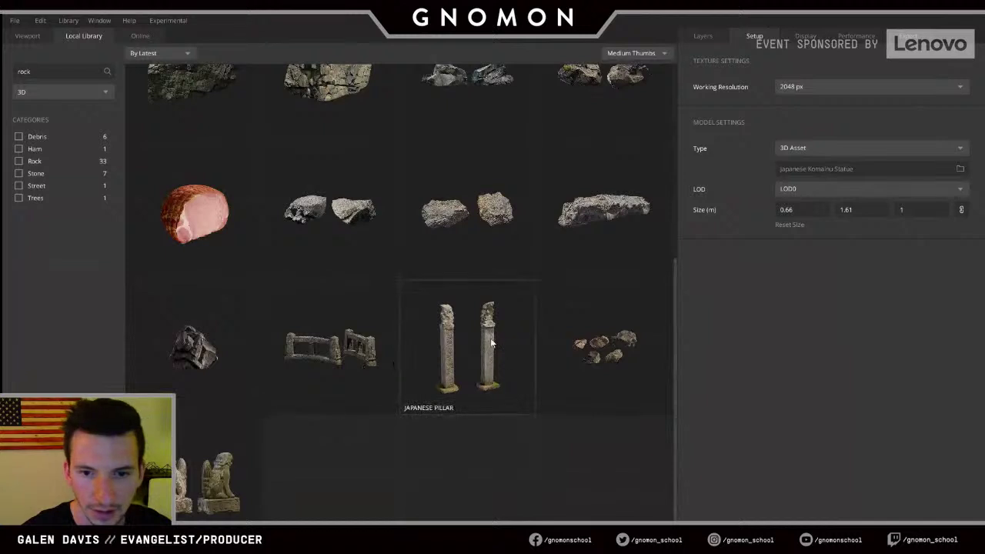
left_click(453, 351)
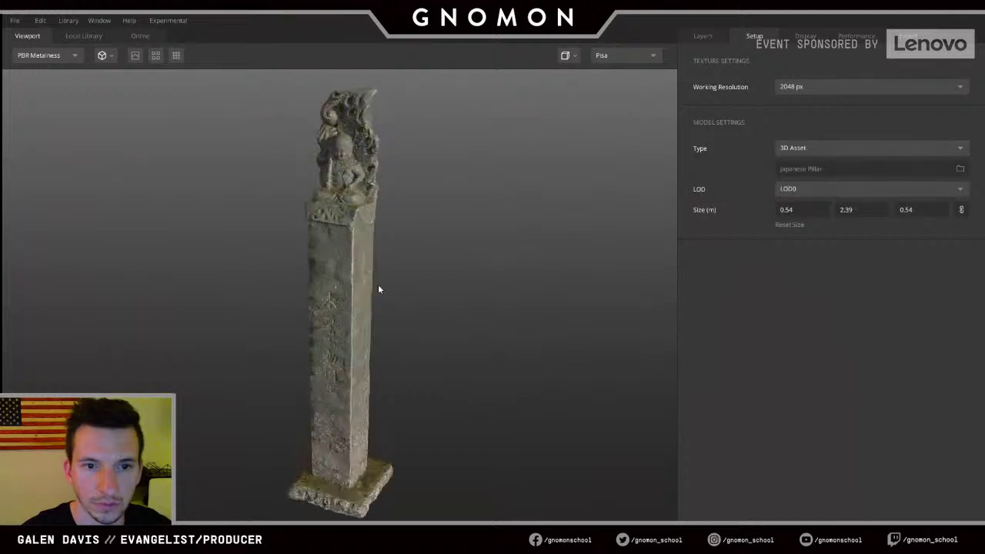
left_click_drag(364, 260, 386, 325)
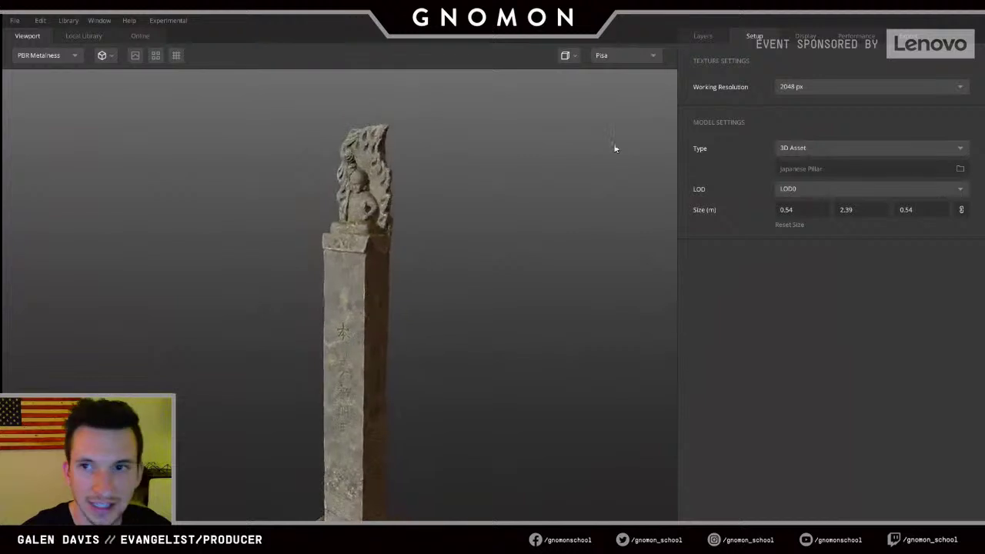
- Expand the Moss_Buildup group and examine how its moss and rock layers cover the Japanese Pillar from several angles
left_click(702, 37)
left_click(799, 76)
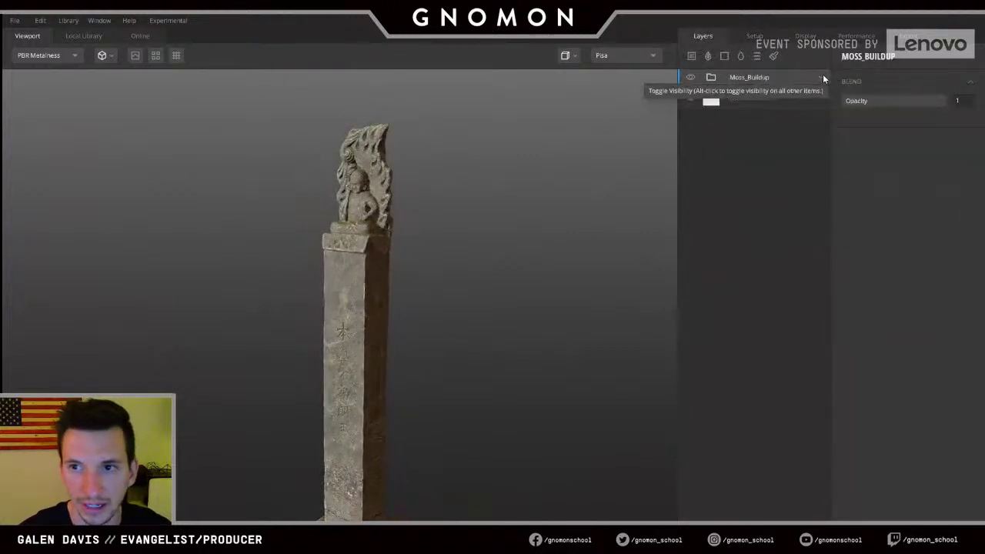
left_click(822, 77)
left_click_drag(400, 236, 453, 291)
scroll(433, 315, "up", 3)
middle_click_drag(453, 294, 403, 268)
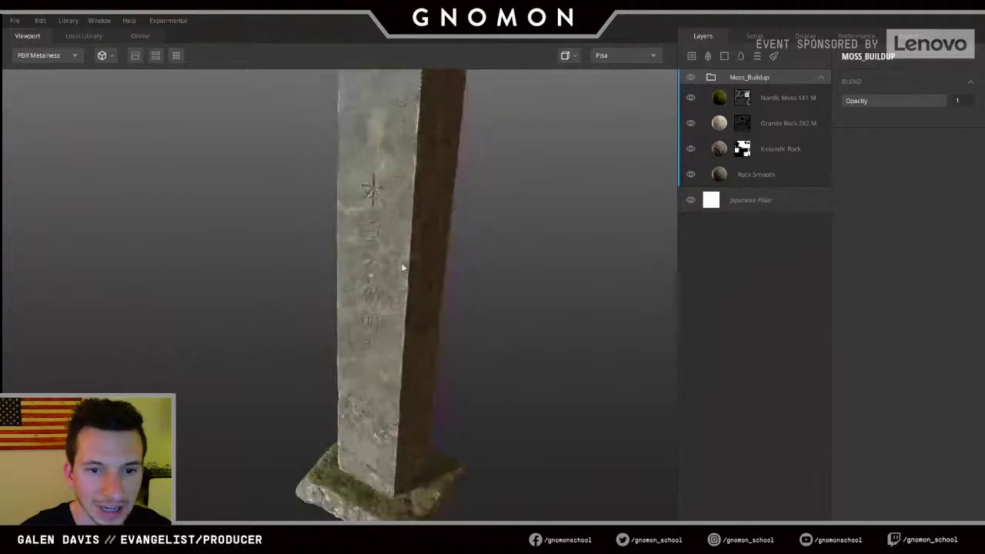
left_click_drag(403, 269, 450, 399)
scroll(455, 273, "down", 3)
scroll(350, 233, "up", 3)
middle_click_drag(449, 304, 444, 380)
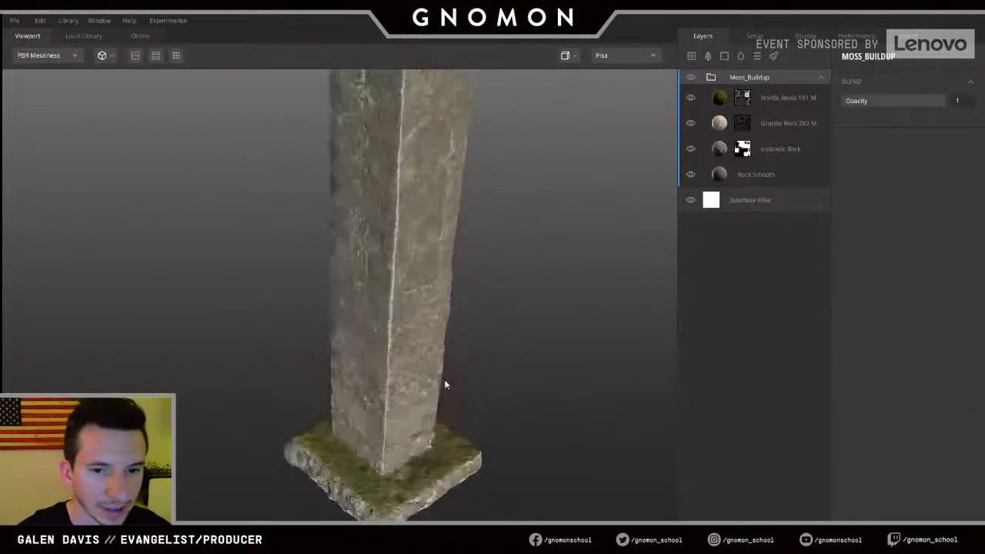
scroll(445, 379, "down", 5)
middle_click_drag(430, 206, 434, 224)
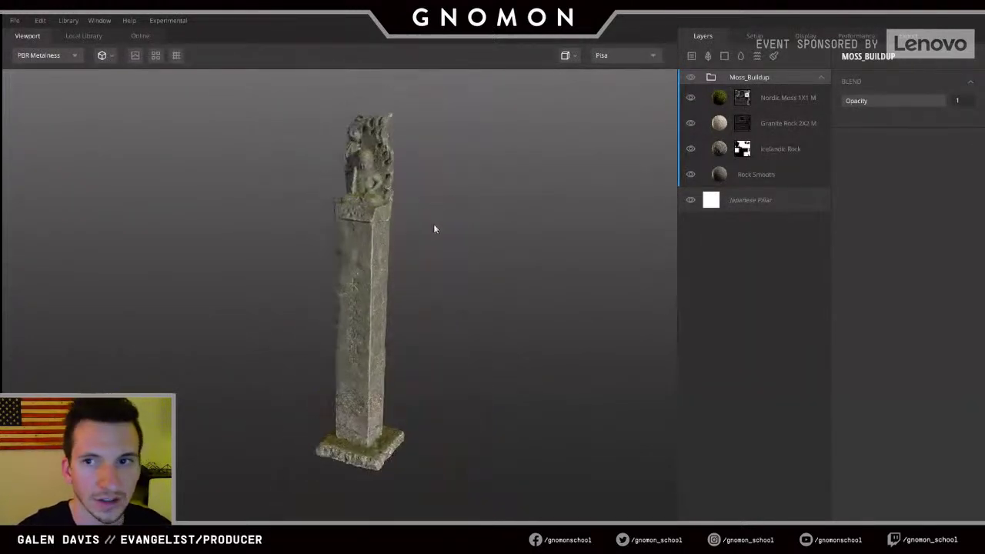
- Replace the pillar with the Japanese Bridge Railing as the 3D asset and view the material on it
left_click(754, 32)
left_click(820, 167)
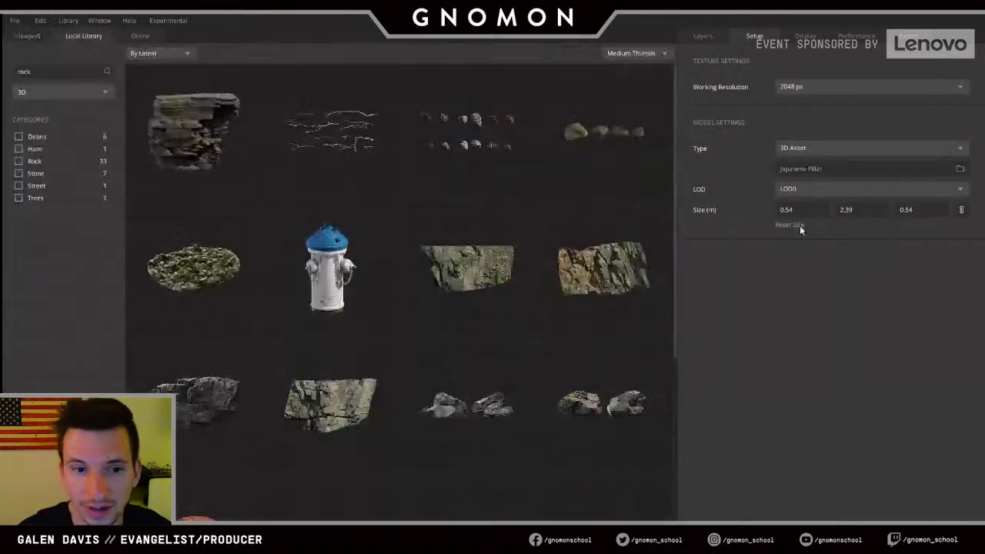
scroll(385, 339, "down", 5)
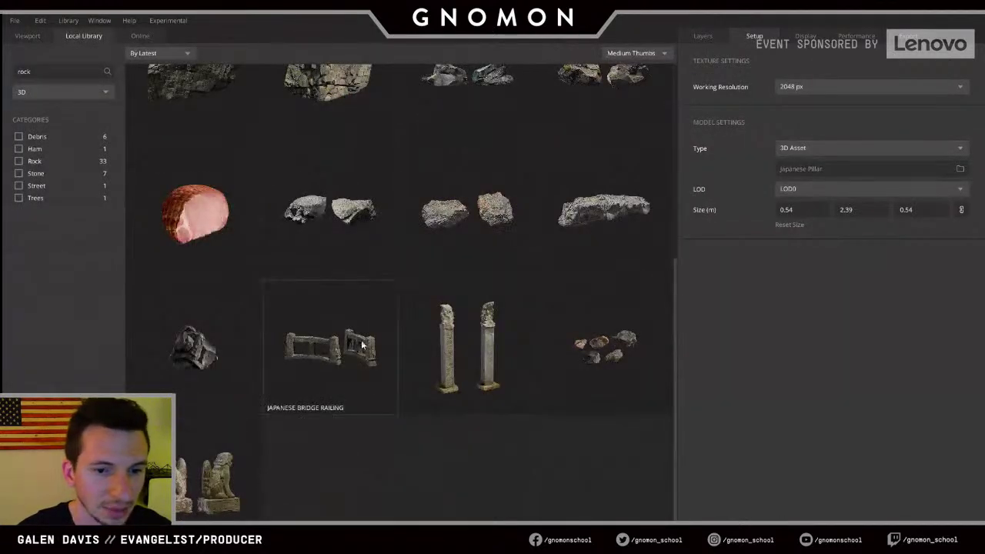
left_click(339, 350)
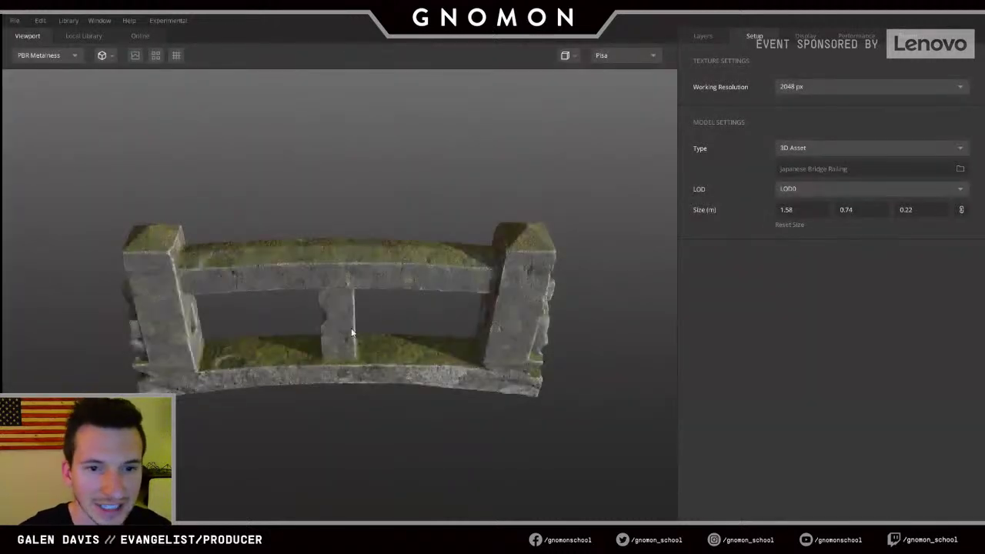
left_click_drag(352, 333, 486, 167)
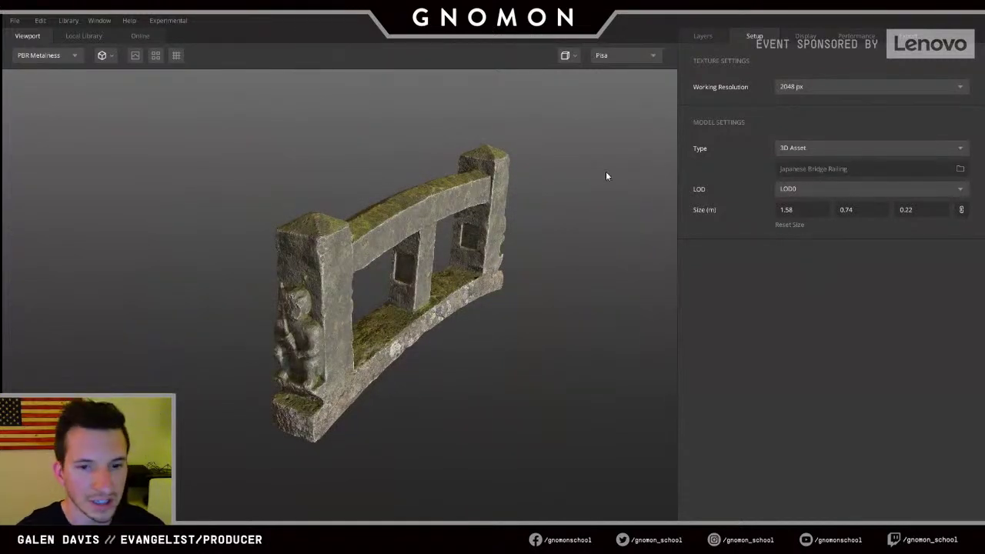
- Load the Japanese Komainu Statue from the local library as the 3D asset in place of the bridge railing
left_click(820, 171)
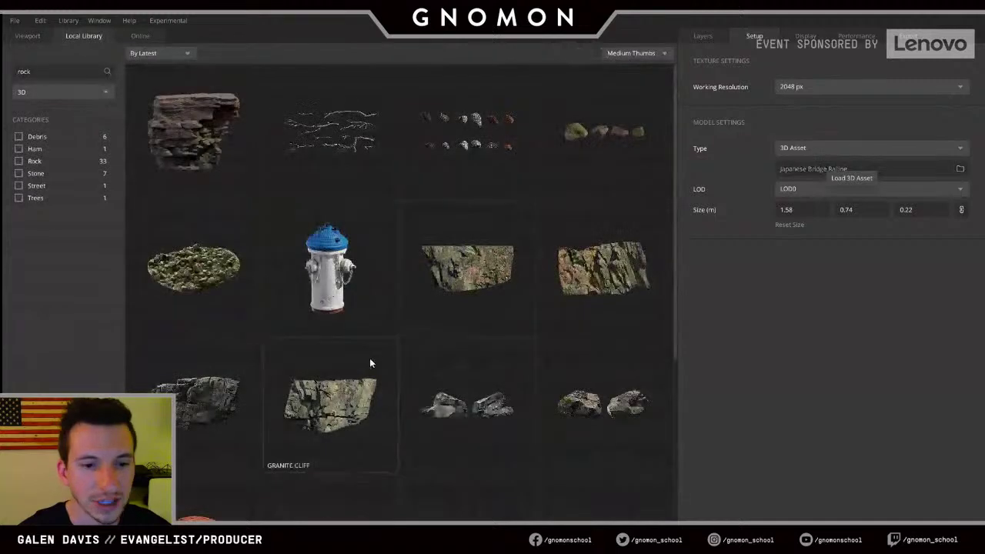
scroll(369, 358, "down", 5)
scroll(334, 326, "up", 3)
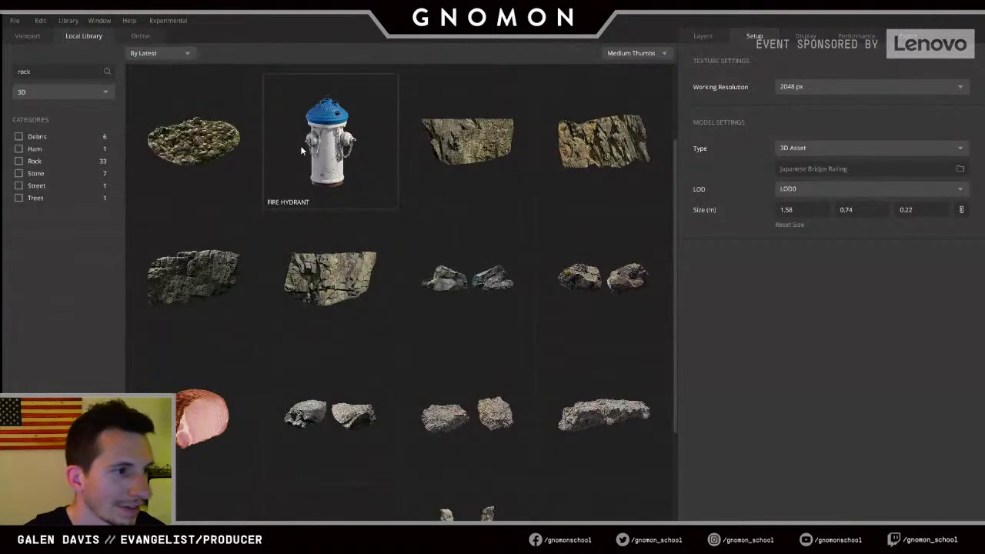
scroll(302, 145, "down", 3)
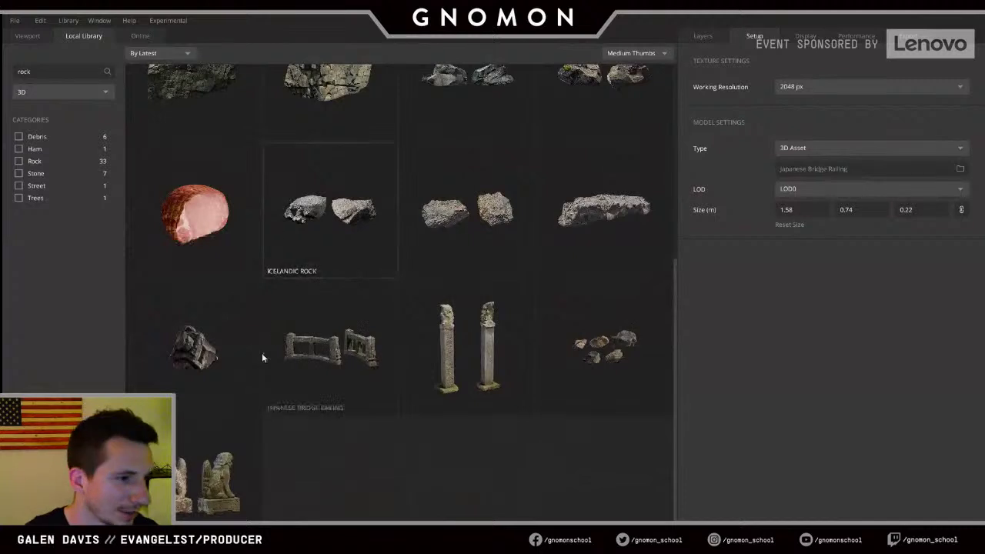
left_click(201, 450)
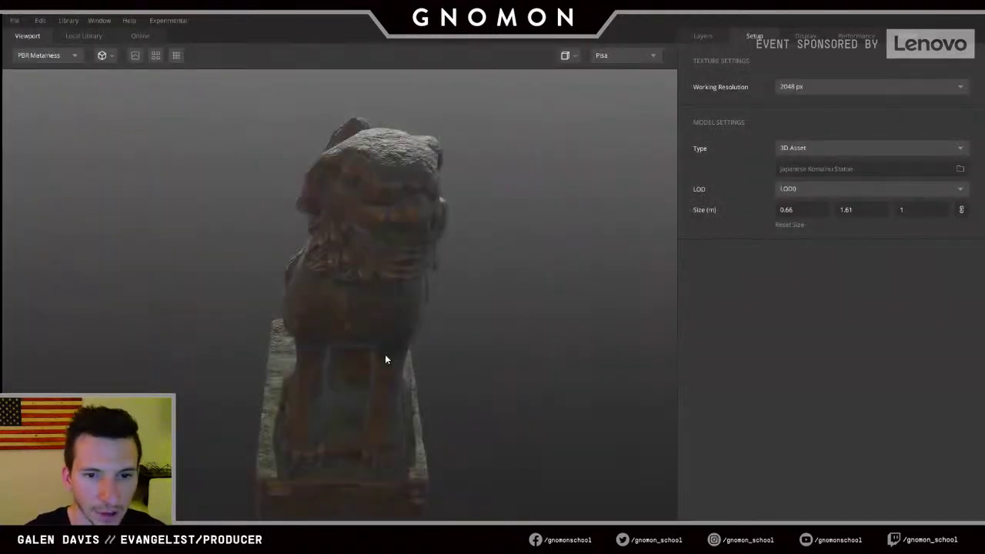
left_click_drag(385, 355, 269, 263)
right_click_drag(434, 267, 323, 297, "shift")
scroll(324, 298, "down", 3)
left_click_drag(323, 297, 319, 272)
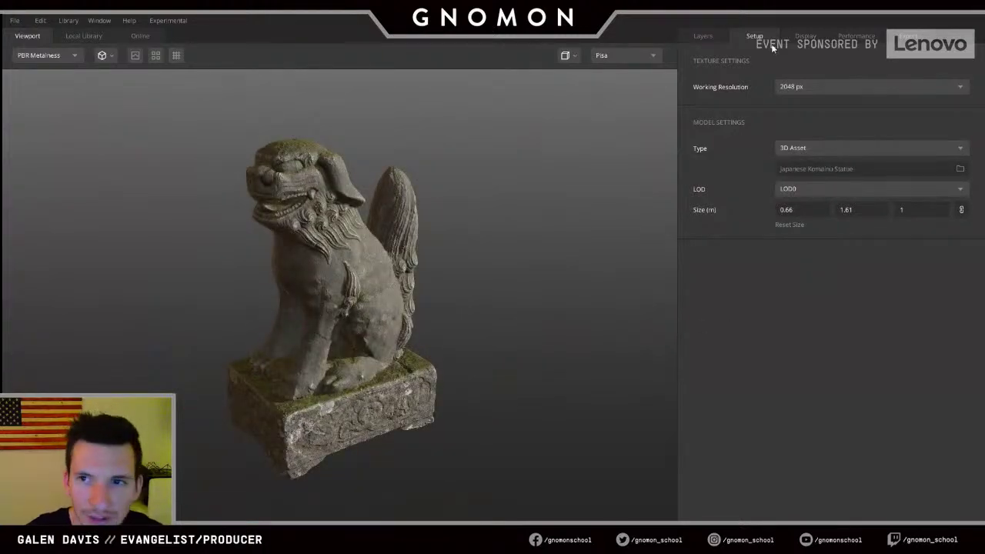
- Collapse the Moss_Buildup group and delete it, leaving only the Japanese Komainu Statue base layer
left_click(703, 36)
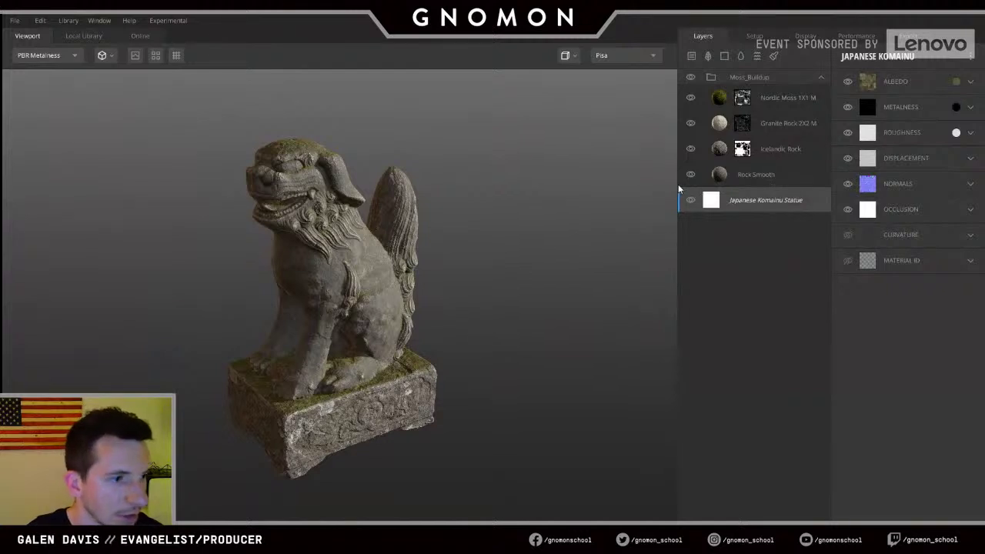
left_click(770, 80)
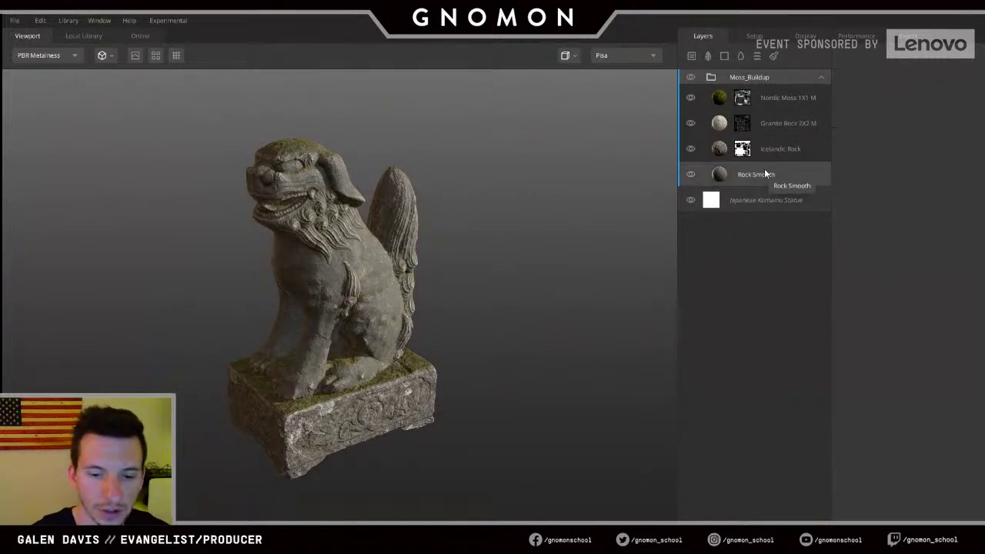
left_click(821, 77)
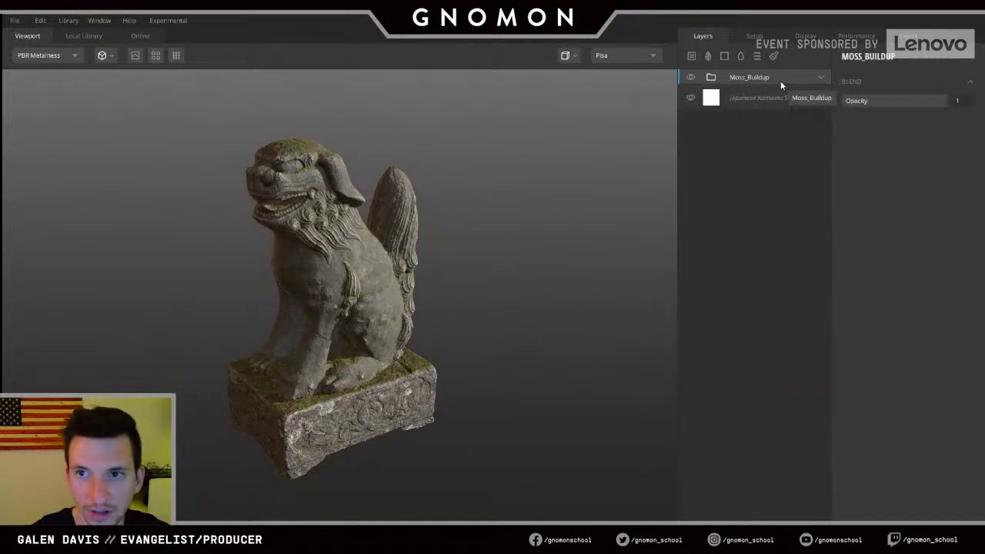
key("Delete")
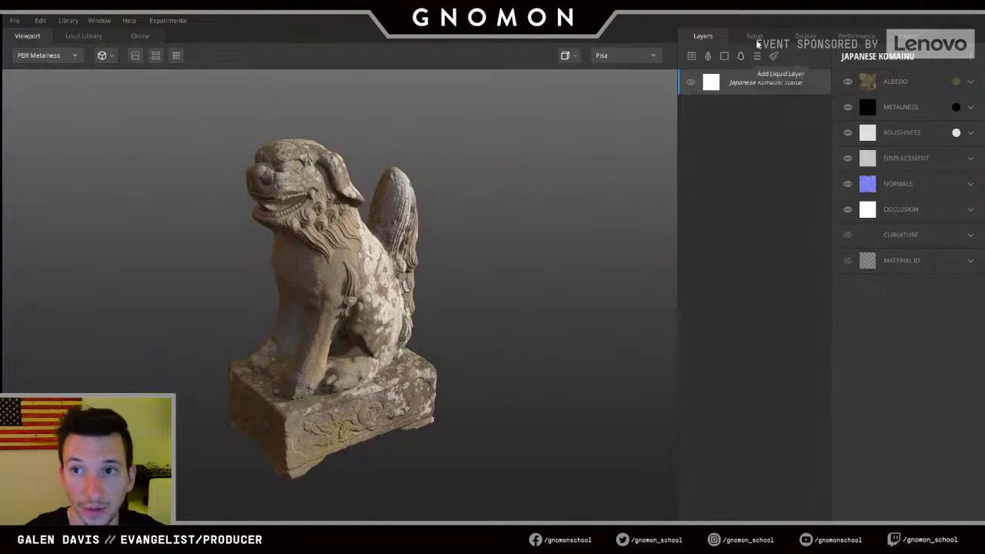
- Filter the local library to smart materials and add Old Brass Hilt above the Japanese Komainu Statue layer
left_click(692, 58)
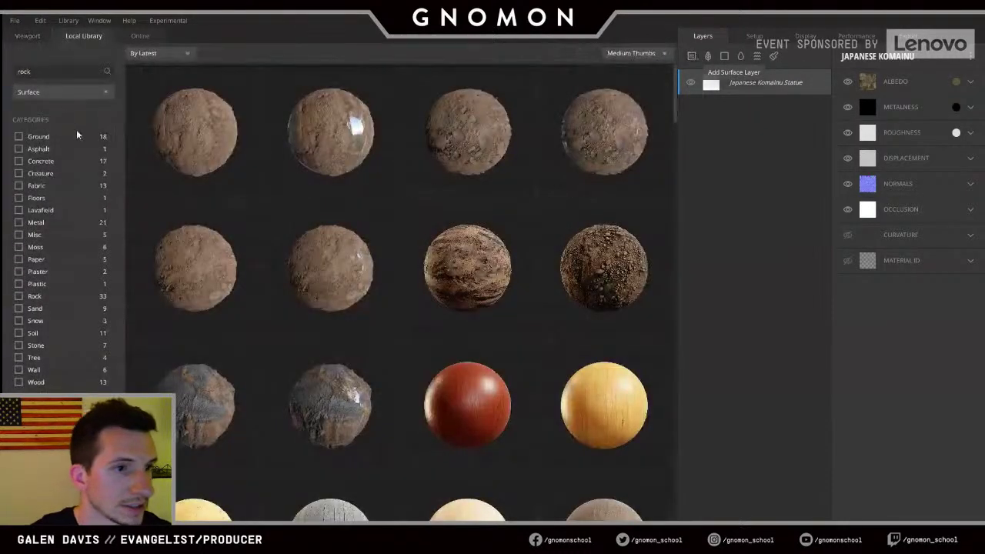
left_click(36, 91)
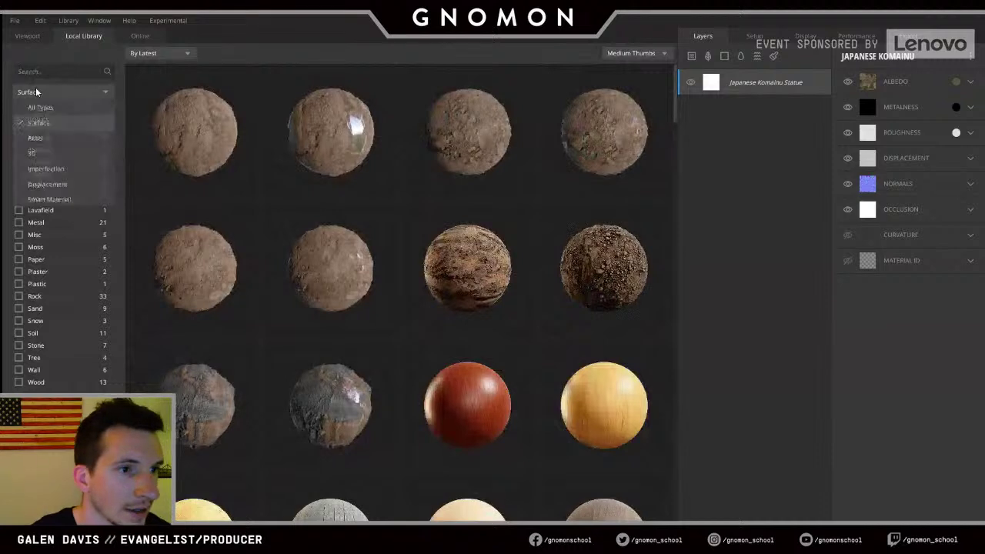
left_click(57, 202)
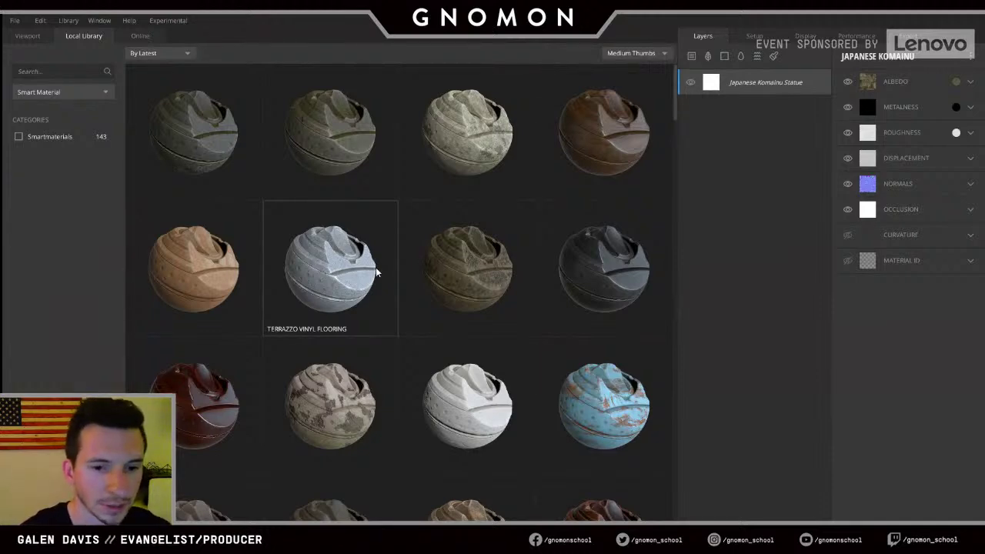
scroll(393, 270, "down", 3)
scroll(456, 277, "down", 2)
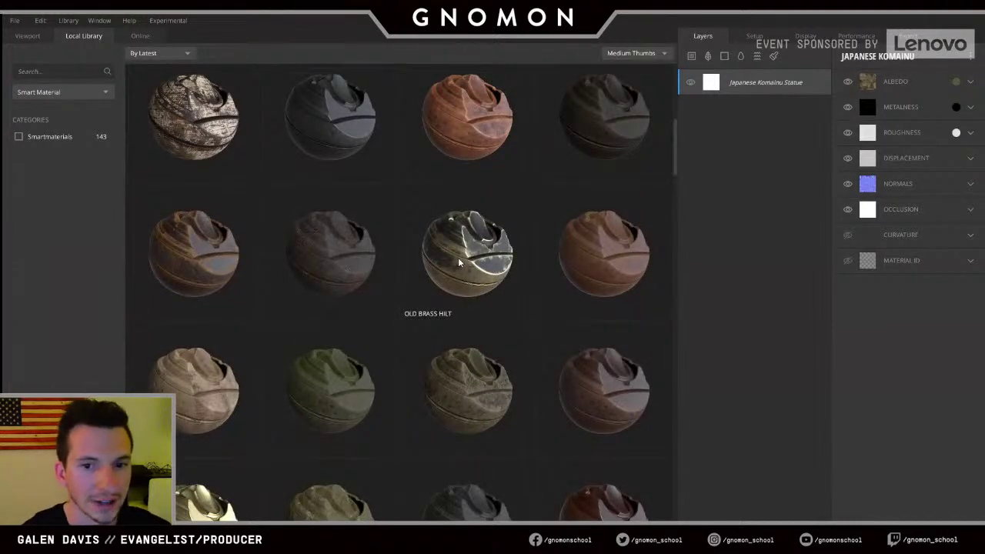
left_click(460, 263)
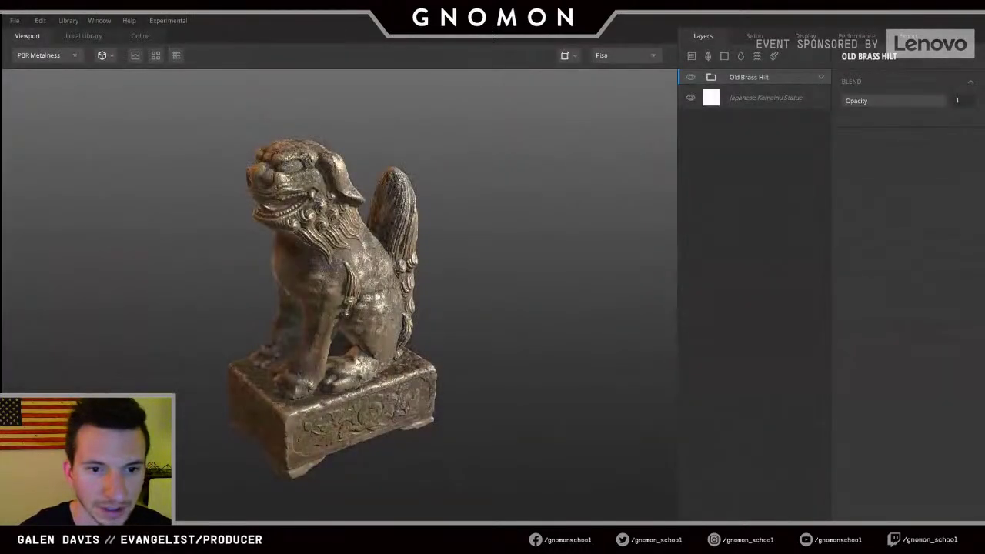
left_click_drag(356, 360, 553, 376)
scroll(311, 332, "up", 3)
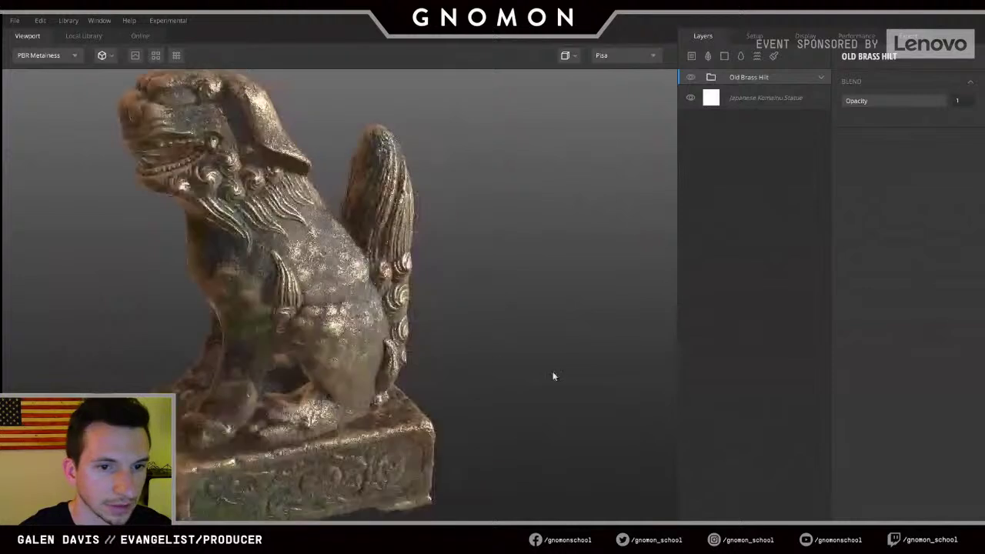
scroll(553, 376, "down", 3)
- Expand the Old Brass Hilt group and toggle the color/height variation and Oxidization layers off and on to compare their effect
left_click(819, 79)
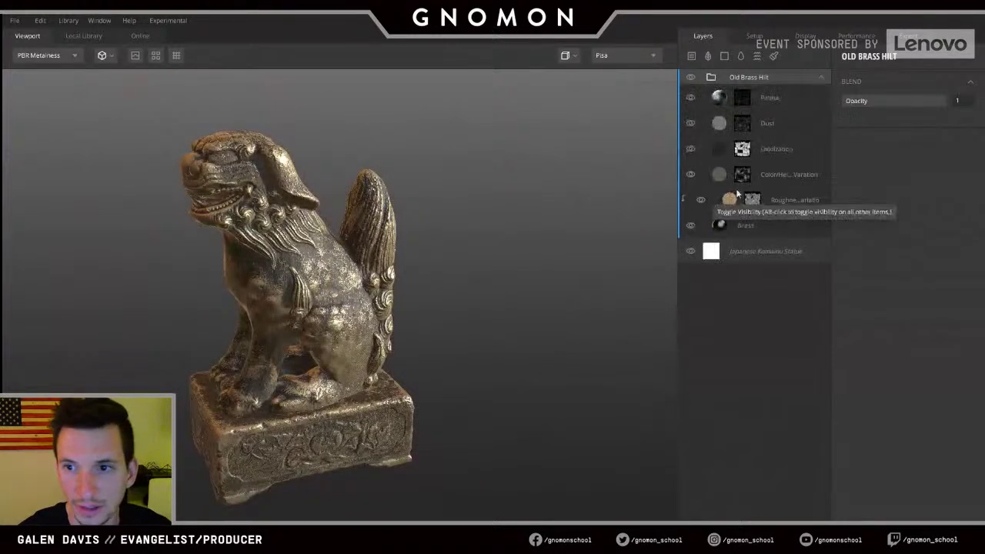
left_click(753, 200)
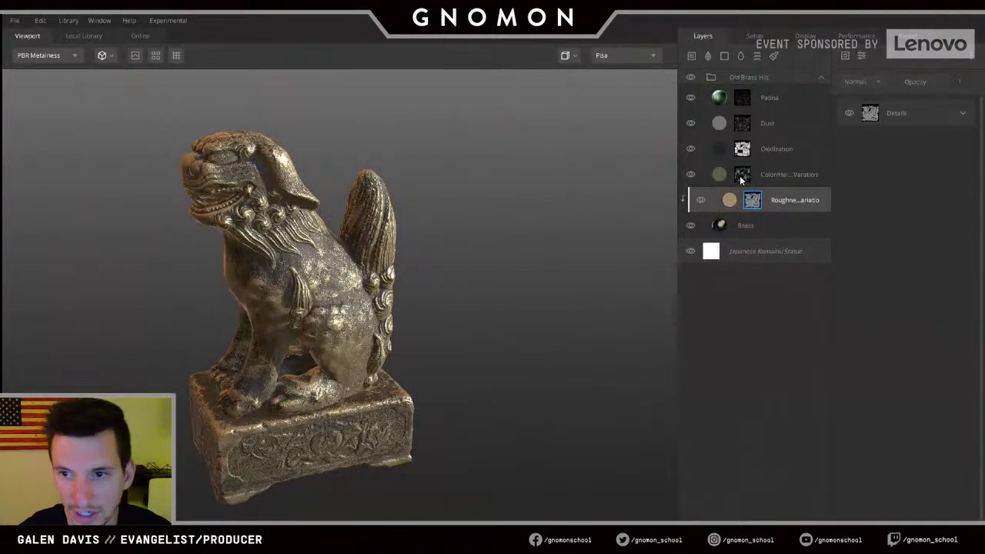
left_click(739, 175)
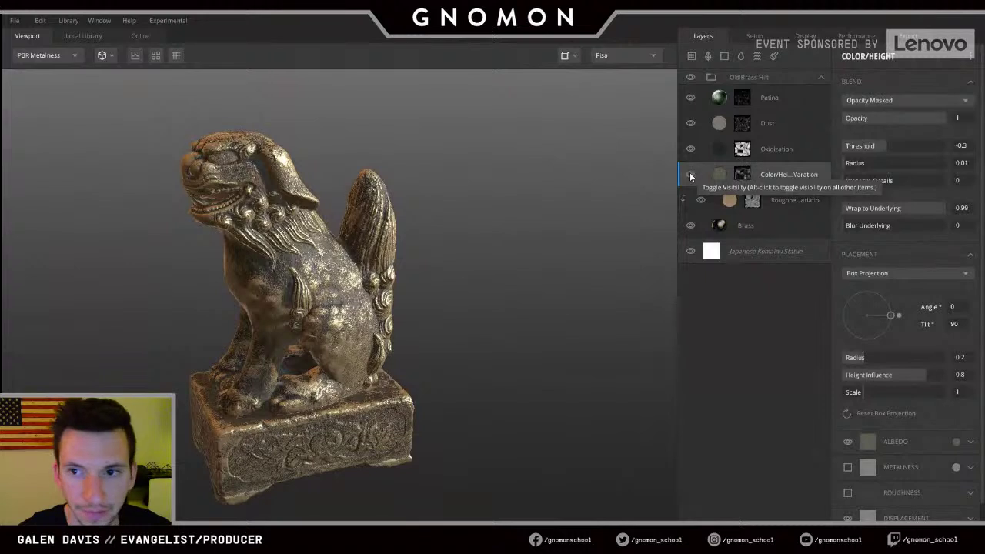
left_click(691, 174)
left_click(690, 149)
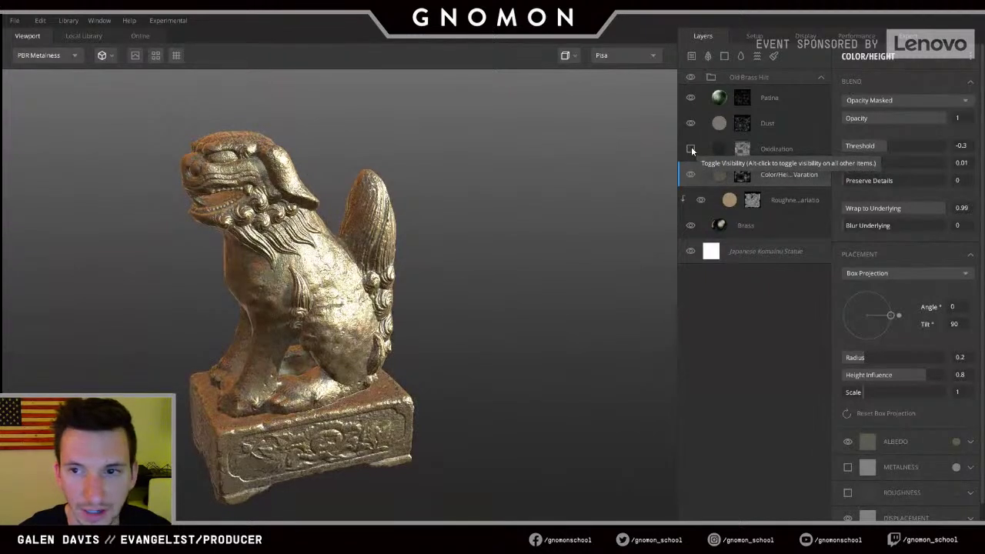
left_click(691, 149)
left_click(691, 174)
- In the Oxidization layer's mask, set the upper Levels value of Oxidization Control to 0.167
left_click(742, 150)
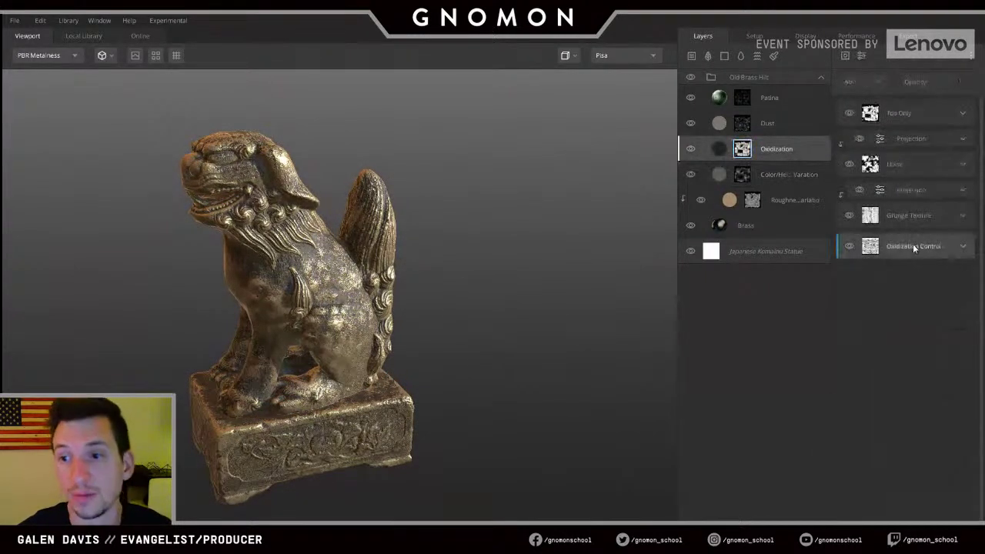
left_click(962, 247)
left_click_drag(872, 336, 850, 338)
left_click_drag(146, 193, 442, 269)
scroll(100, 191, "up", 3)
scroll(99, 191, "down", 3)
middle_click_drag(442, 269, 334, 299)
left_click_drag(334, 299, 573, 294)
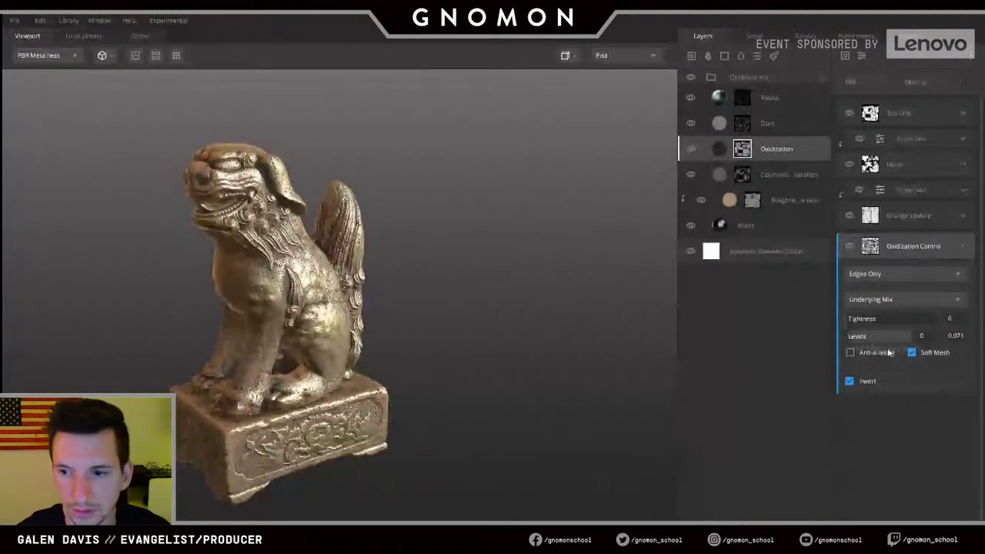
mouse_move(851, 336)
left_mouse_down()
mouse_move(874, 339)
mouse_move(853, 336)
left_mouse_up()
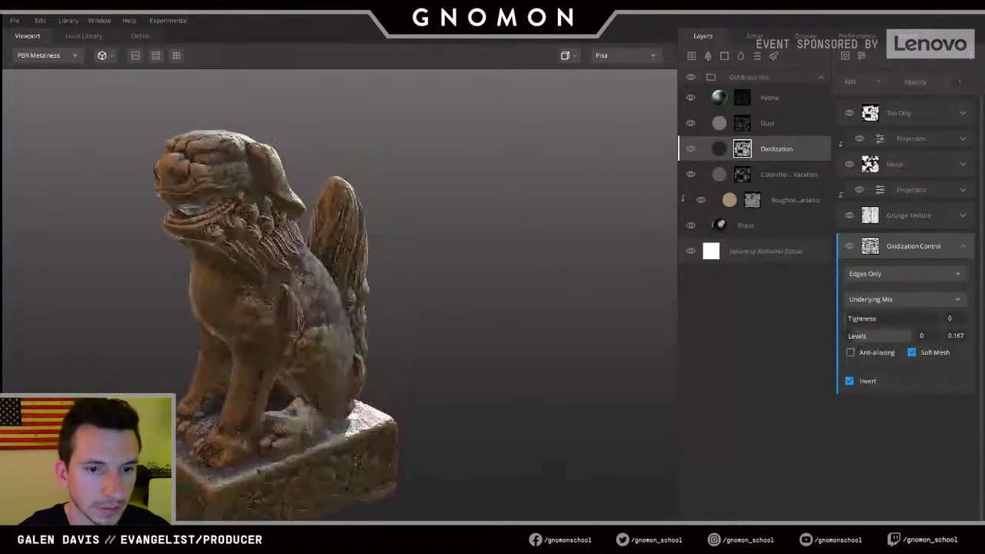
left_click_drag(548, 315, 442, 291, "alt")
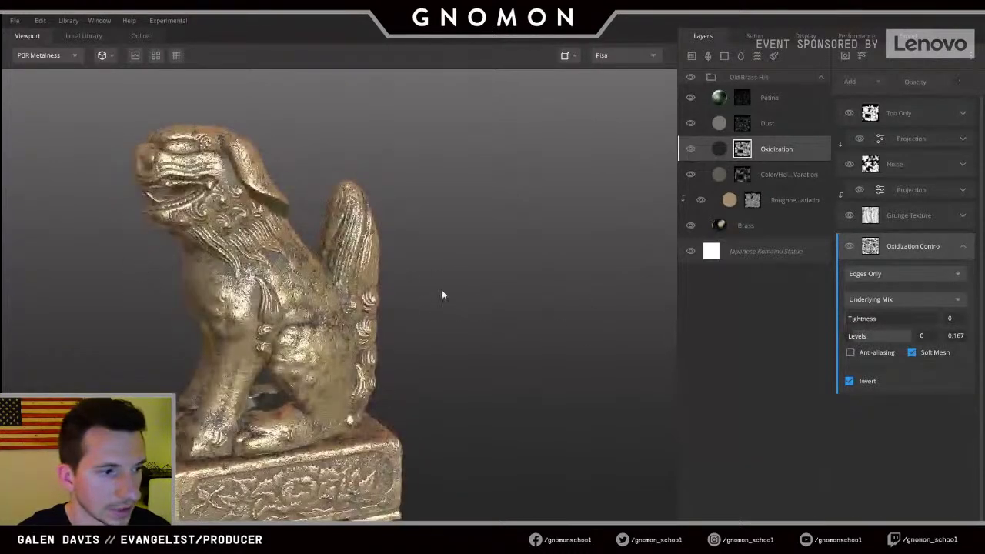
- Examine the brass Komainu Statue from several angles and under rotated lighting to judge the oxidization
right_click_drag(442, 291, 423, 278, "alt")
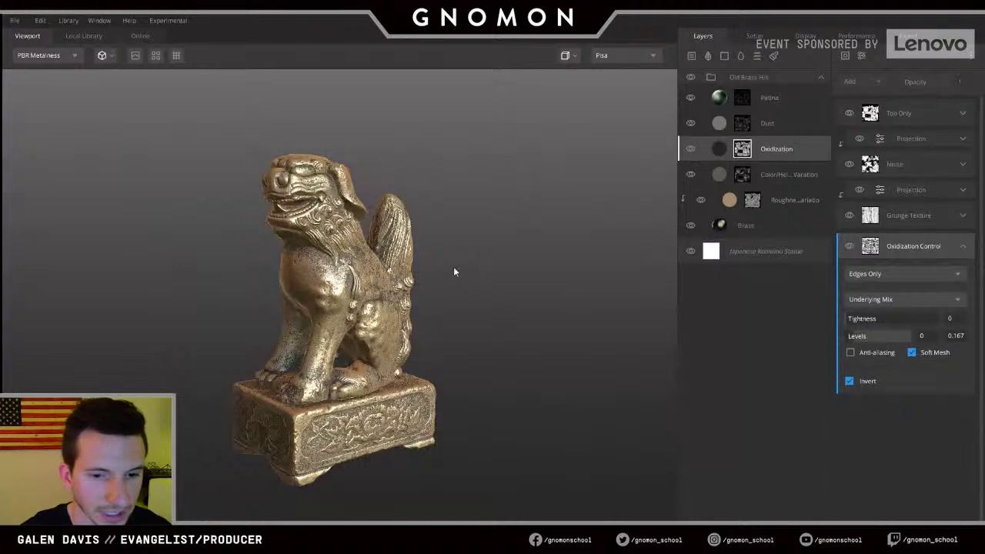
mouse_move(449, 276)
left_mouse_down("alt")
mouse_move(458, 315)
mouse_move(417, 286)
mouse_move(458, 289)
mouse_move(442, 271)
mouse_move(399, 267)
left_mouse_up("alt")
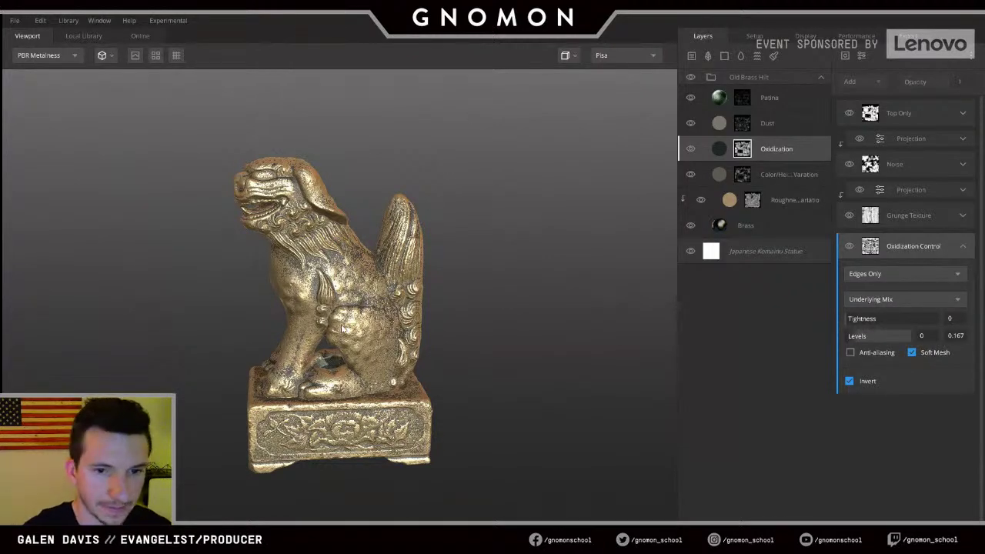
left_click_drag(343, 329, 455, 355)
middle_click_drag(454, 355, 556, 311)
right_click_drag(556, 306, 2, 331, "shift")
right_click_drag(487, 289, 383, 298, "shift")
mouse_move(384, 298)
left_mouse_down()
mouse_move(308, 300)
mouse_move(392, 296)
left_mouse_up()
right_click_drag(391, 296, 325, 274)
middle_click_drag(325, 274, 391, 259)
left_click_drag(391, 259, 386, 259)
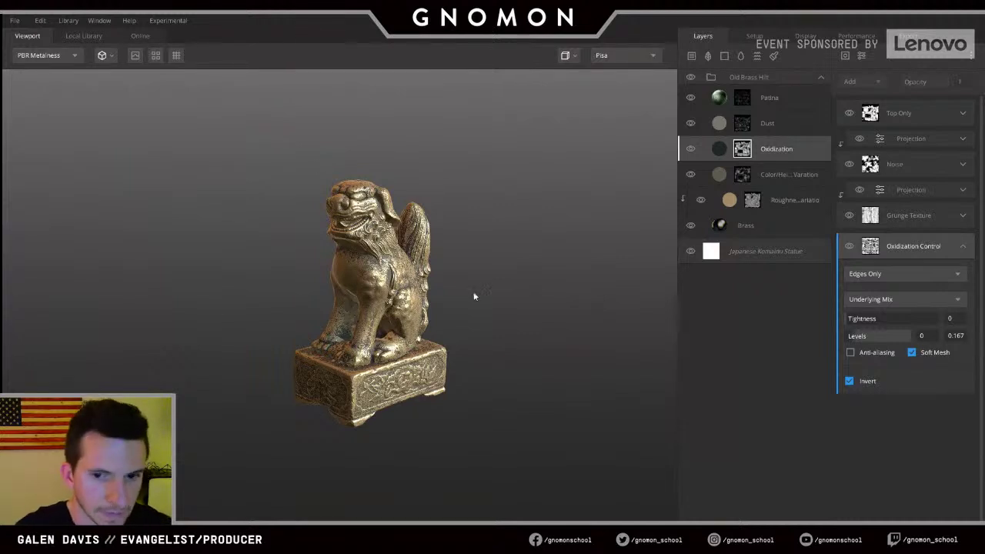
middle_click_drag(445, 287, 464, 284)
scroll(465, 284, "up", 2)
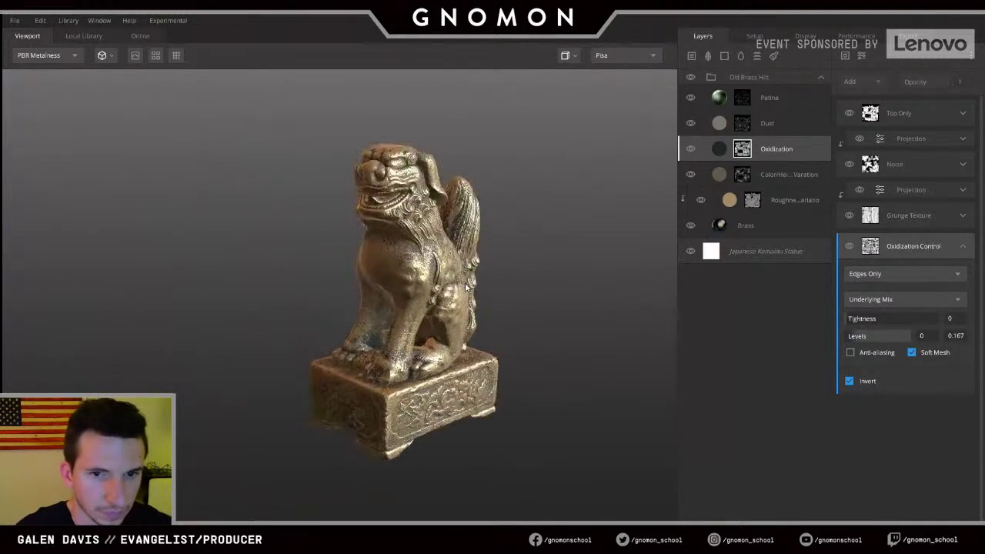
scroll(539, 261, "down", 2)
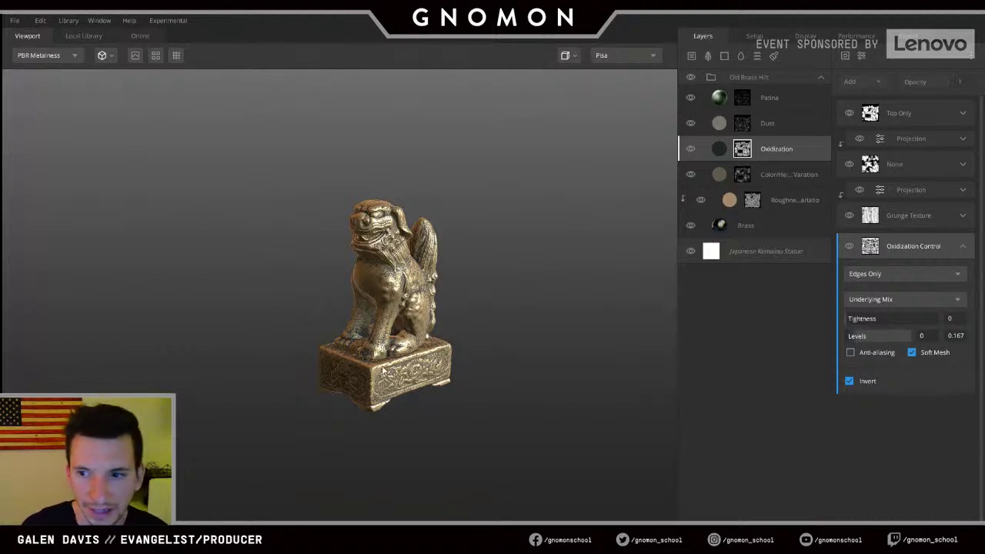
- Review the curvature type and source options of Oxidization Control, keeping Edges Only and Underlying Mix
left_click(865, 275)
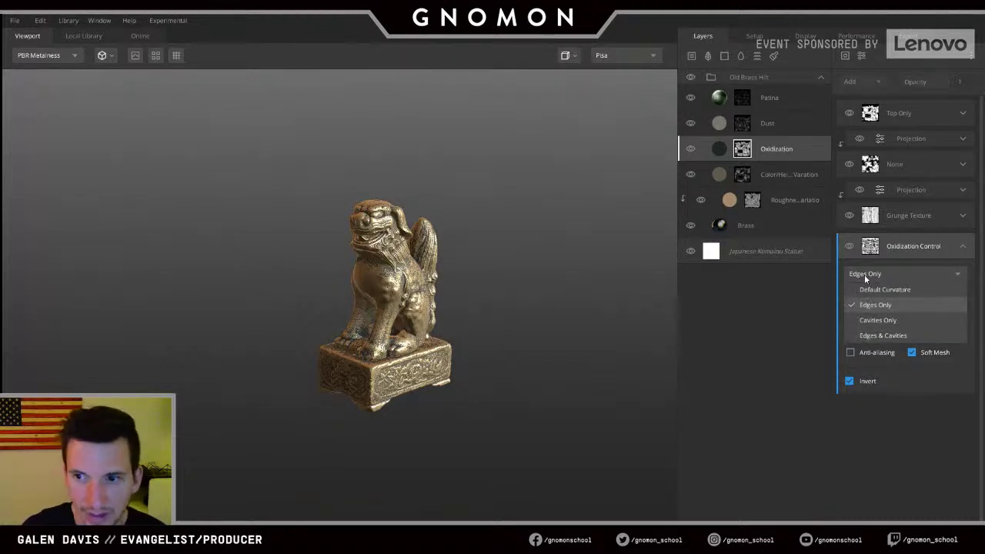
left_click(875, 305)
left_click(880, 301)
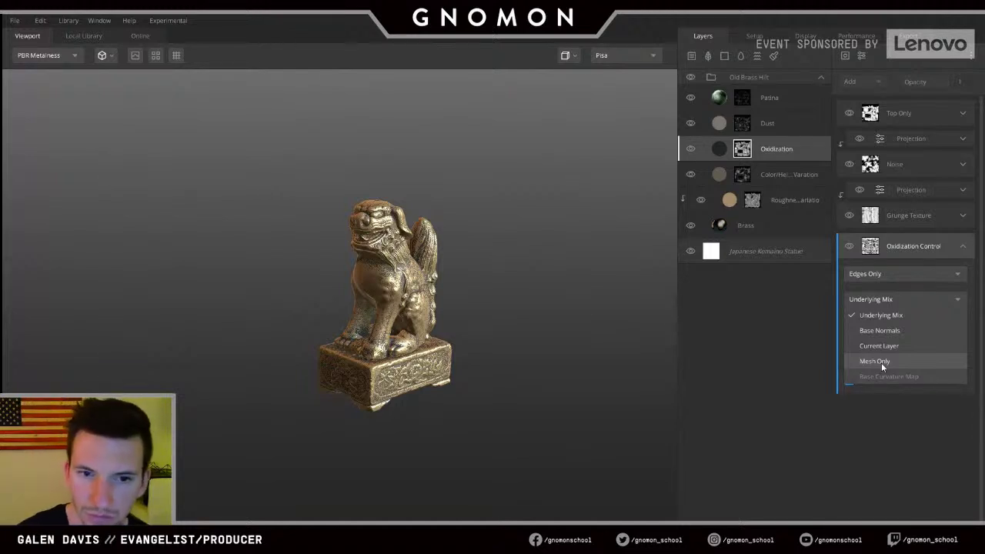
left_click(899, 448)
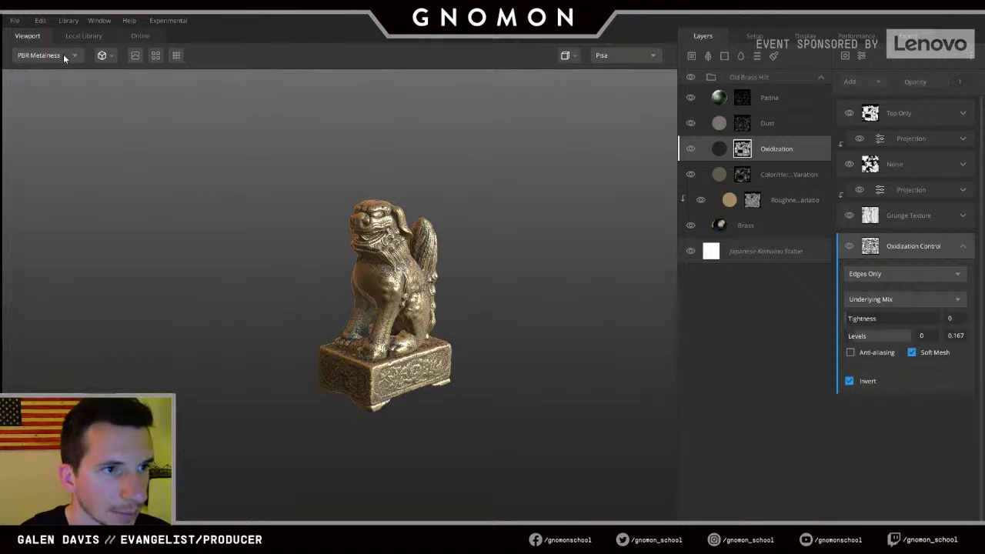
- Display the brass material on a flat plane and examine the statue's unwrapped texture up close under rotated lighting
left_click(102, 54)
left_click(113, 91)
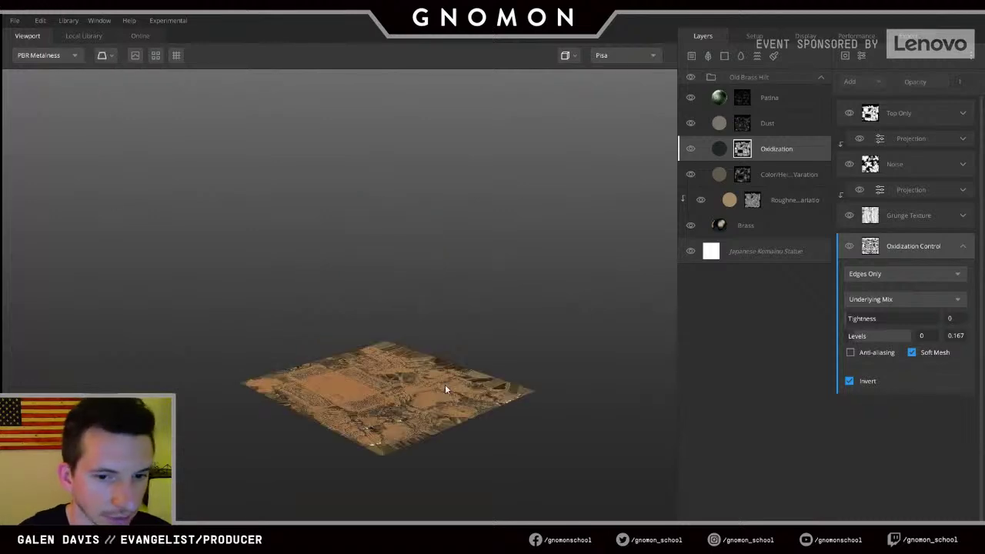
scroll(436, 382, "up", 3)
left_click_drag(436, 382, 365, 434)
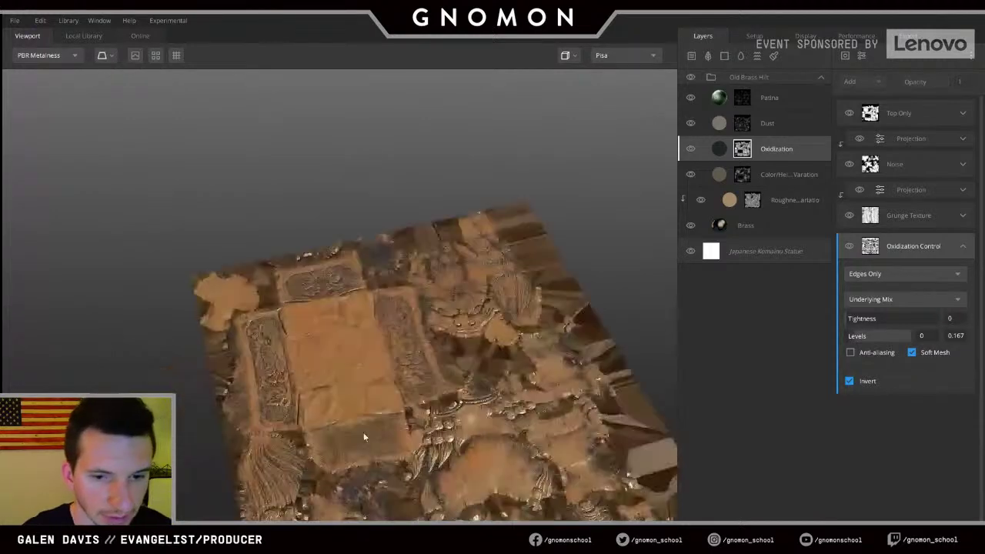
middle_click_drag(365, 434, 364, 311)
right_click_drag(364, 309, 59, 338, "shift")
left_click_drag(59, 337, 335, 308)
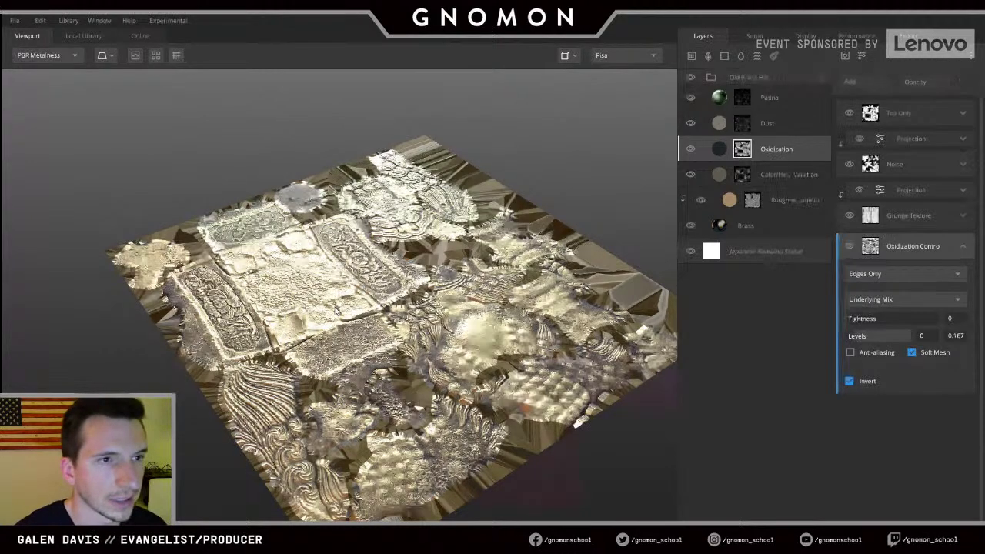
- Return the viewport to the 3D statue model, readjust its lighting and view, and dismiss the calendar notification
left_click(105, 55)
left_click(104, 79)
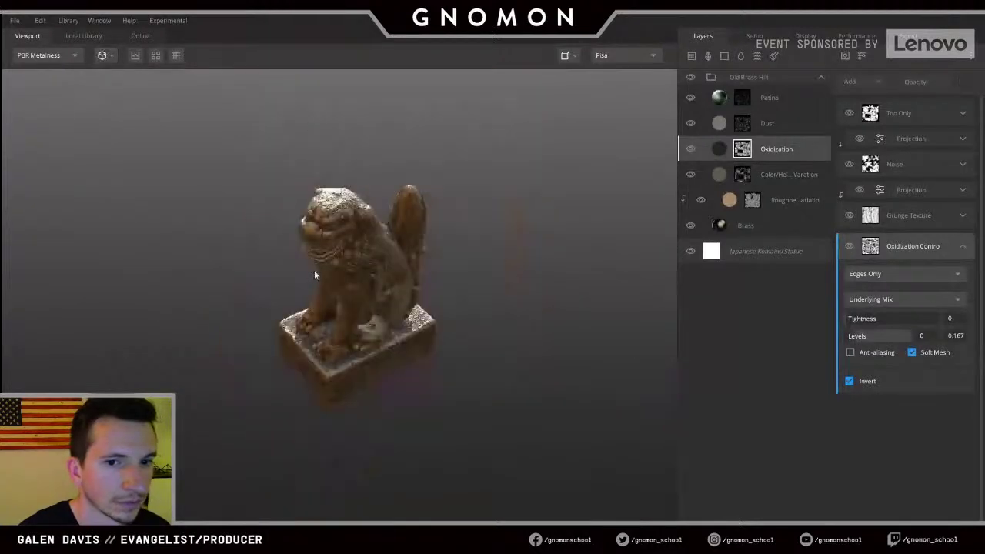
left_click_drag(288, 295, 539, 238)
right_click_drag(462, 254, 327, 307, "shift")
mouse_move(327, 311)
left_mouse_down()
mouse_move(402, 320)
mouse_move(387, 318)
left_mouse_up()
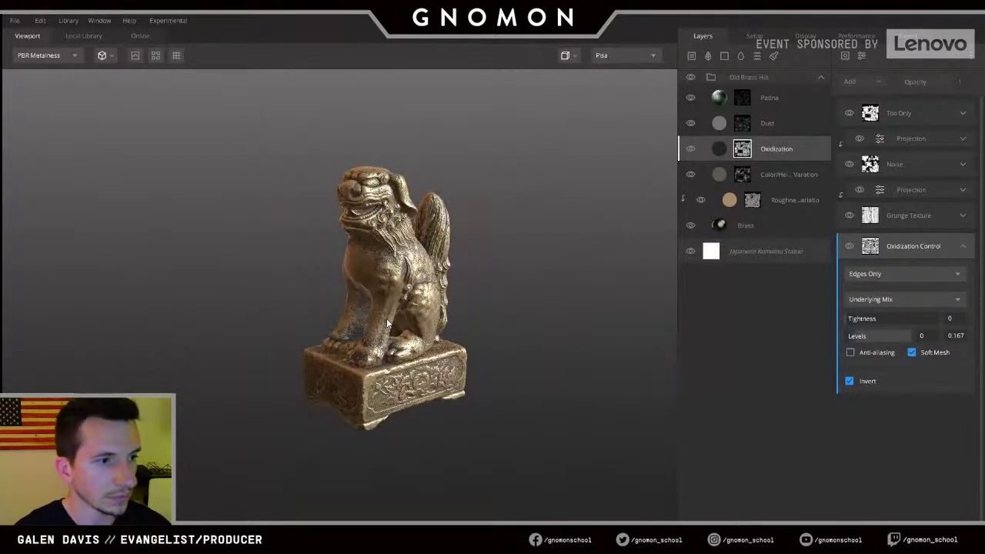
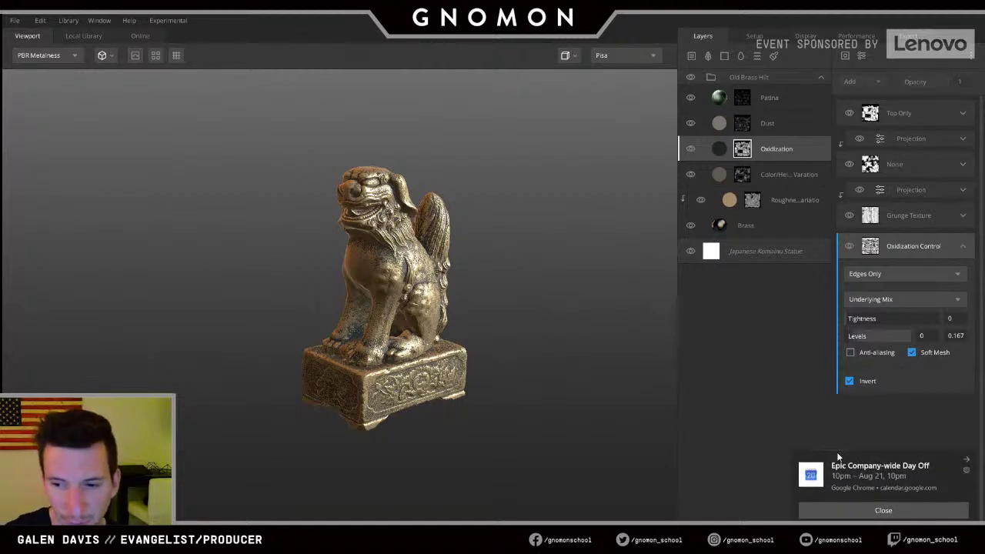
left_click(884, 511)
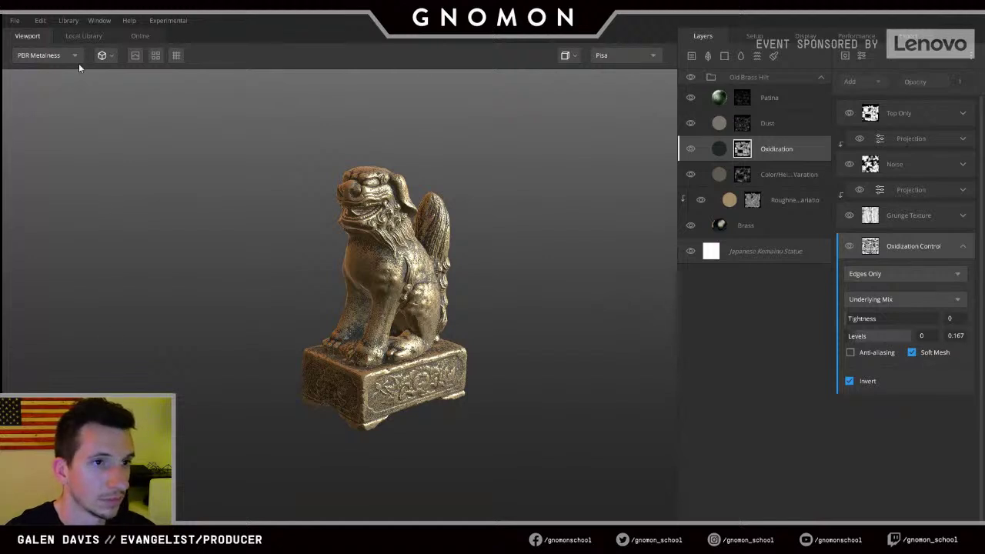
- Filter the online library to 3D assets and browse the available models
left_click(81, 36)
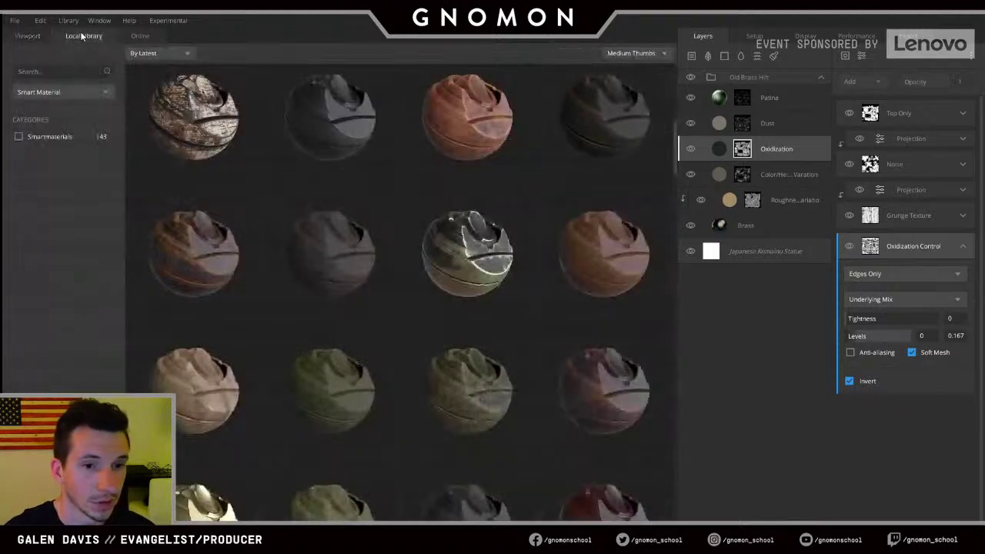
left_click(146, 36)
left_click(70, 92)
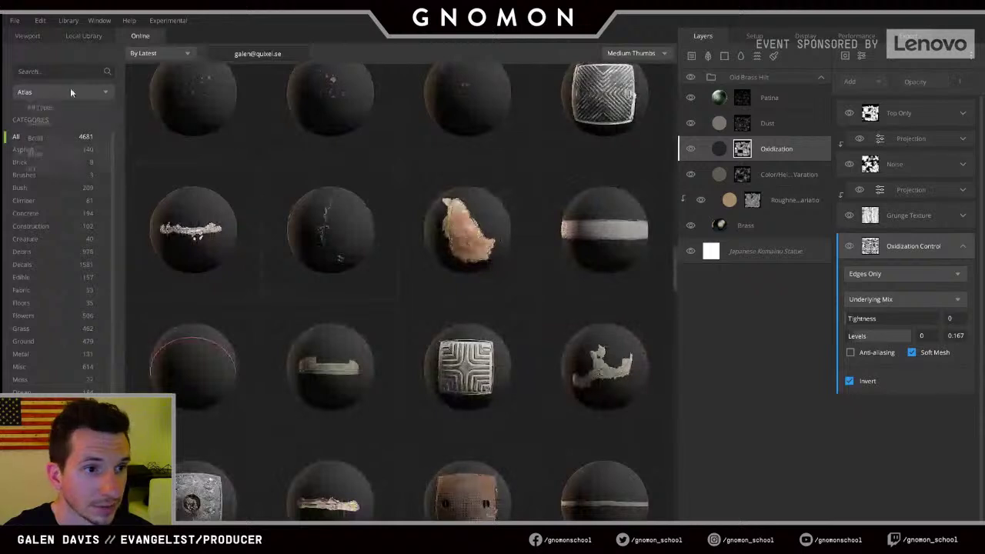
left_click(39, 168)
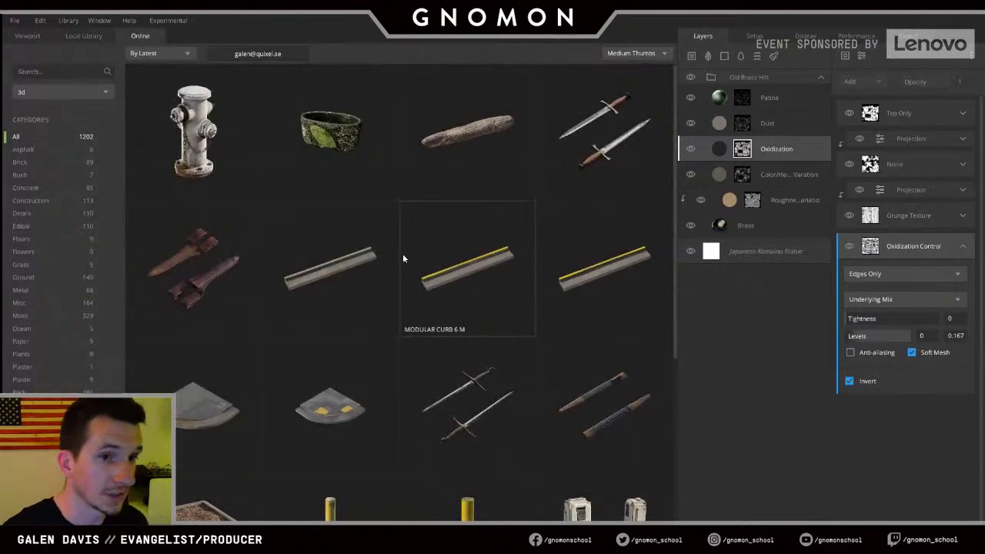
scroll(280, 254, "down", 1)
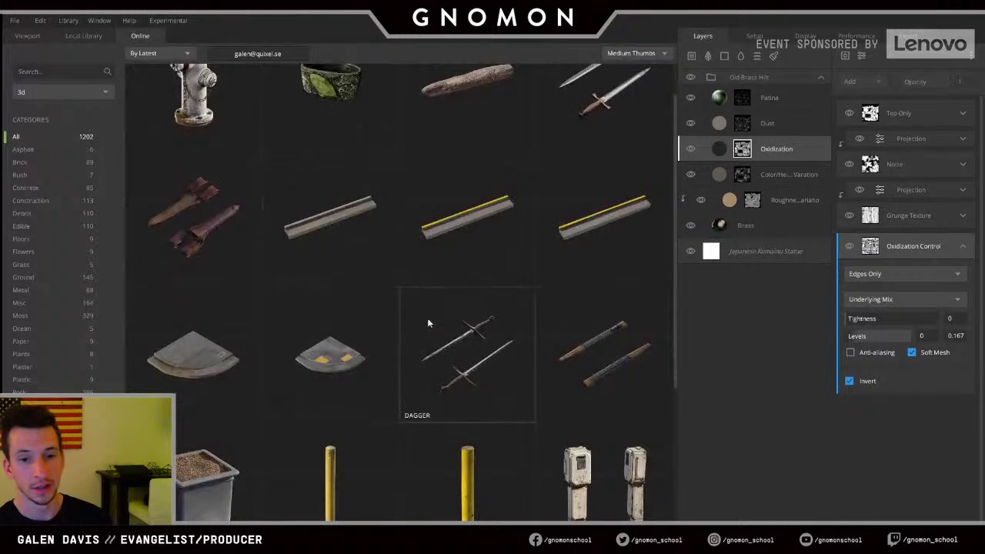
scroll(431, 331, "down", 5)
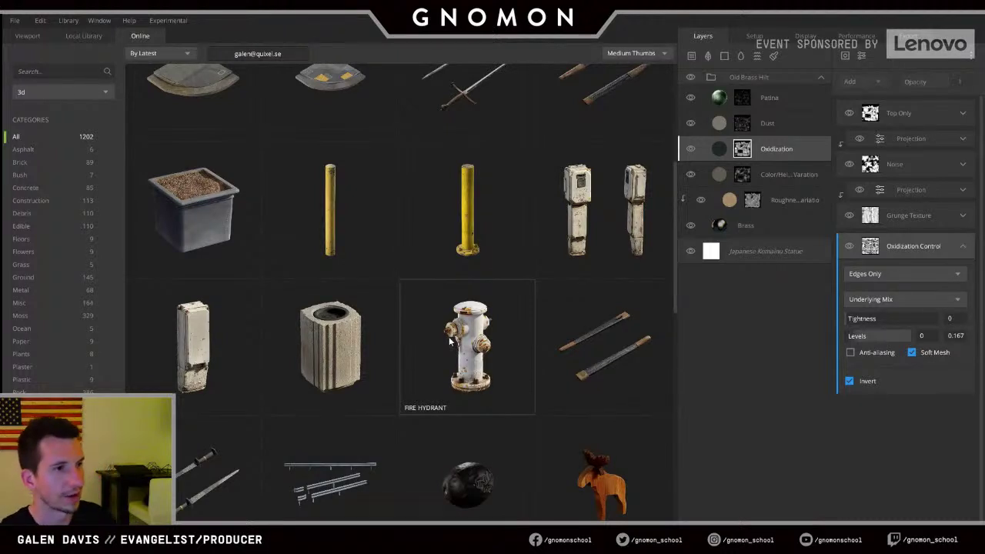
scroll(451, 342, "down", 2)
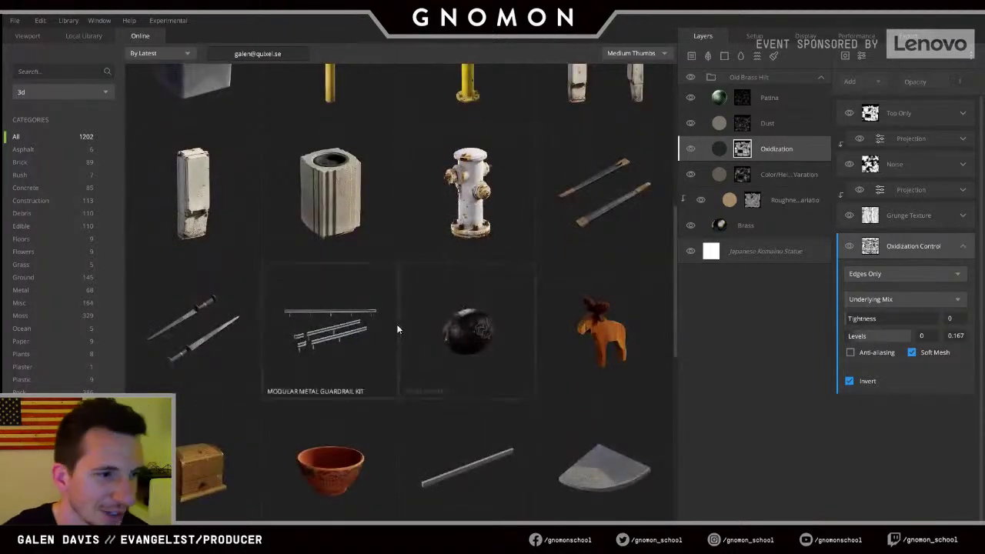
scroll(397, 329, "down", 4)
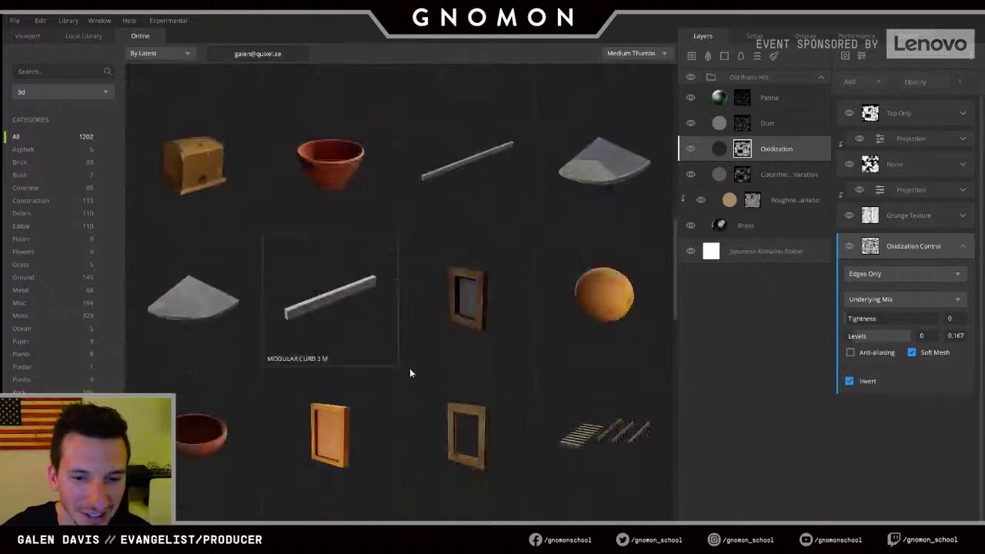
scroll(431, 364, "up", 4)
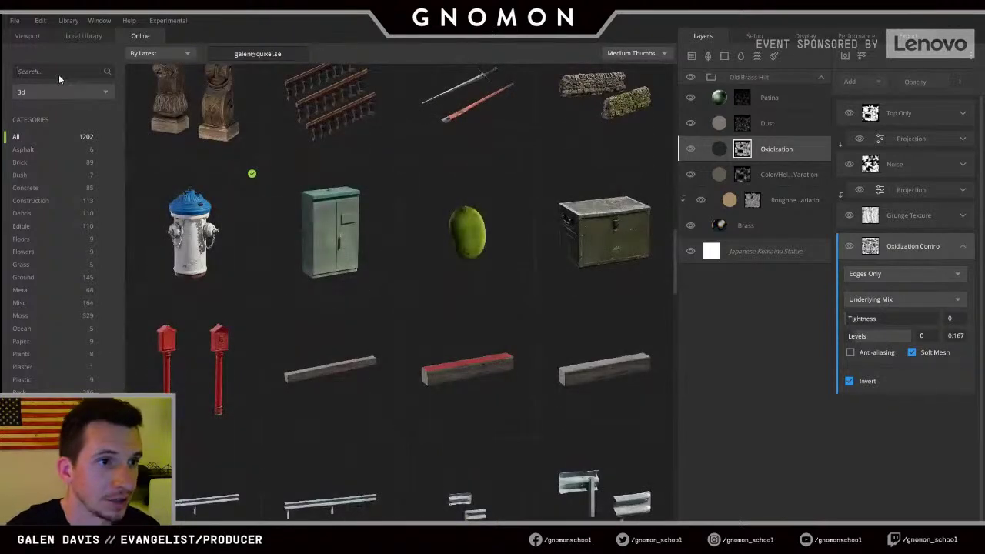
- Search the online 3D assets for "cliff" and look through the rock and cliff models
type("cliff")
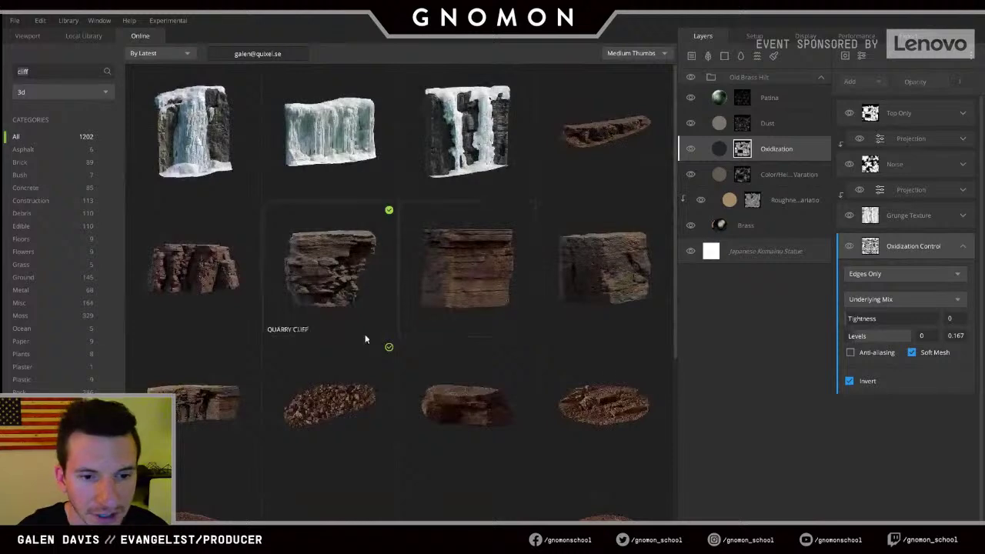
scroll(466, 351, "down", 2)
scroll(369, 356, "down", 2)
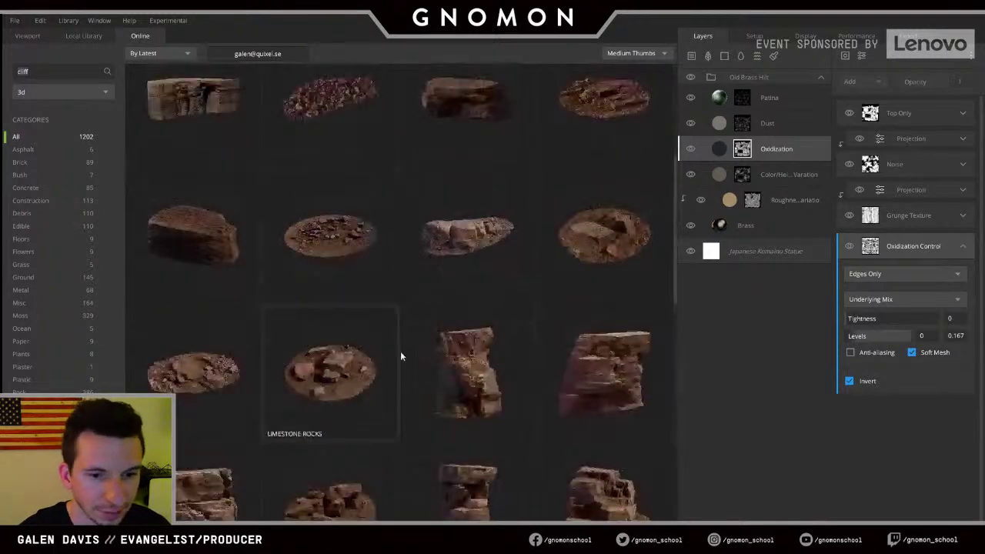
scroll(398, 354, "down", 2)
scroll(389, 365, "down", 1)
scroll(408, 368, "down", 1)
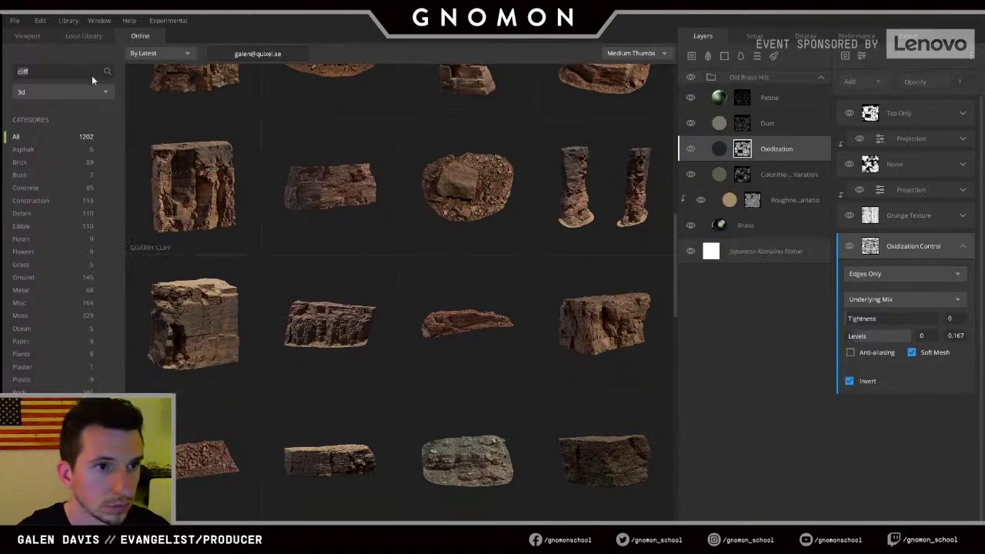
- Filter the local library to 3D assets
left_click(84, 36)
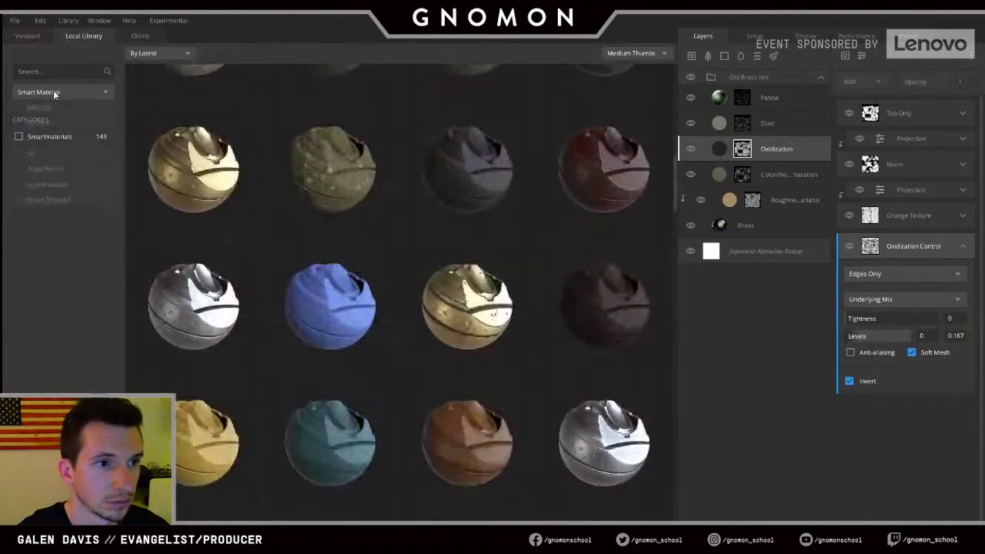
left_click(54, 91)
left_click(31, 153)
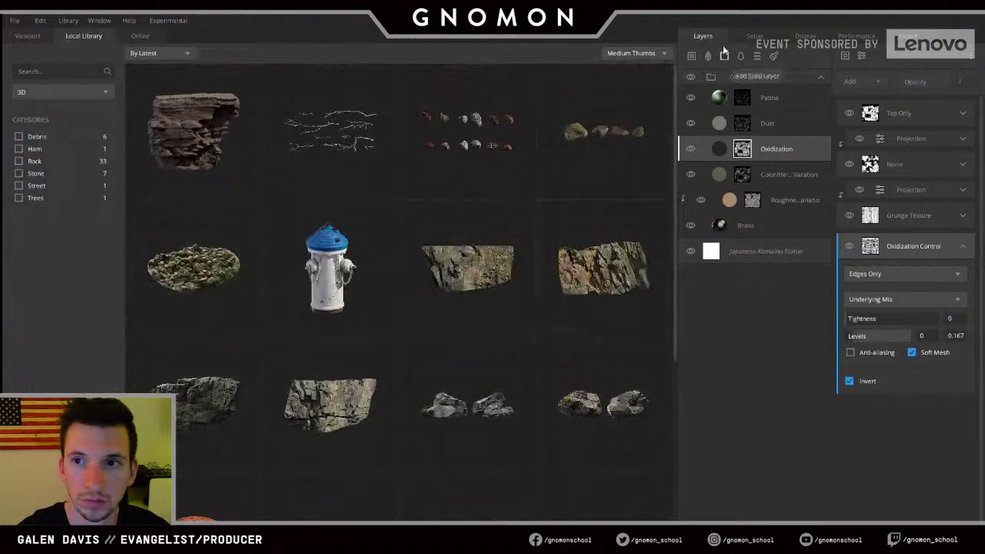
- Create a new mix named cliff with a 2048 px working resolution
left_click(14, 20)
left_click(32, 39)
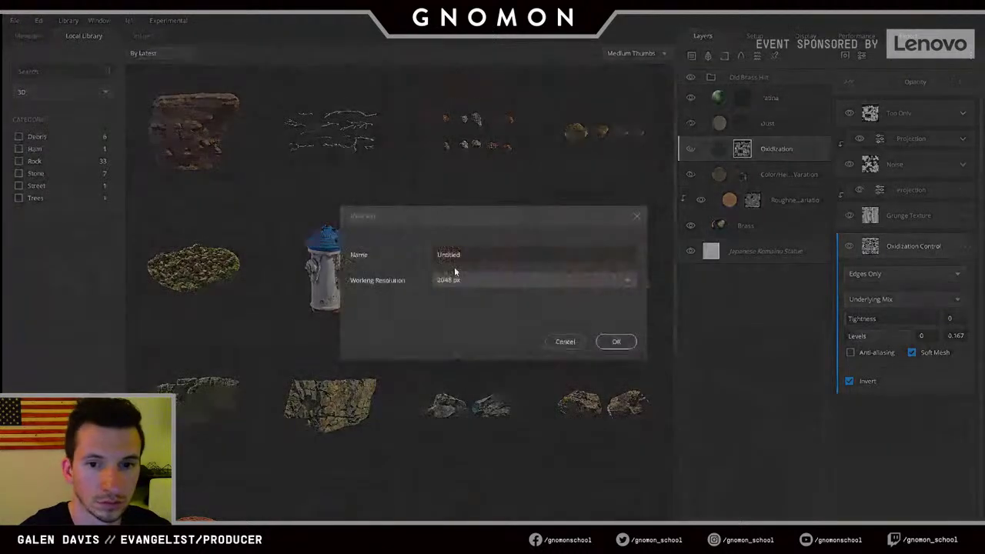
type("cliff")
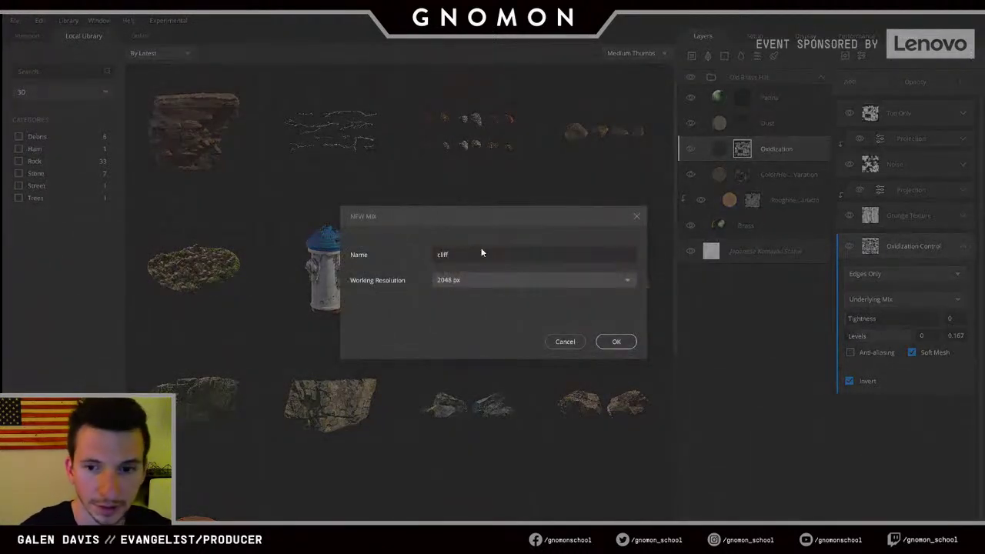
left_click(616, 342)
left_click(568, 341)
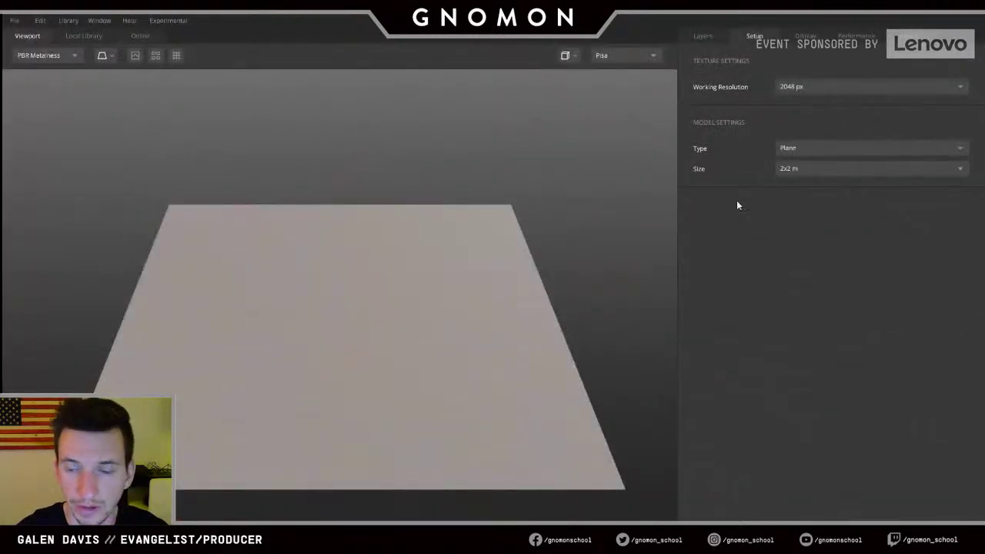
- Set the new mix's model type to 3D Asset, bringing up the local 3D library for choosing a model
left_click(795, 148)
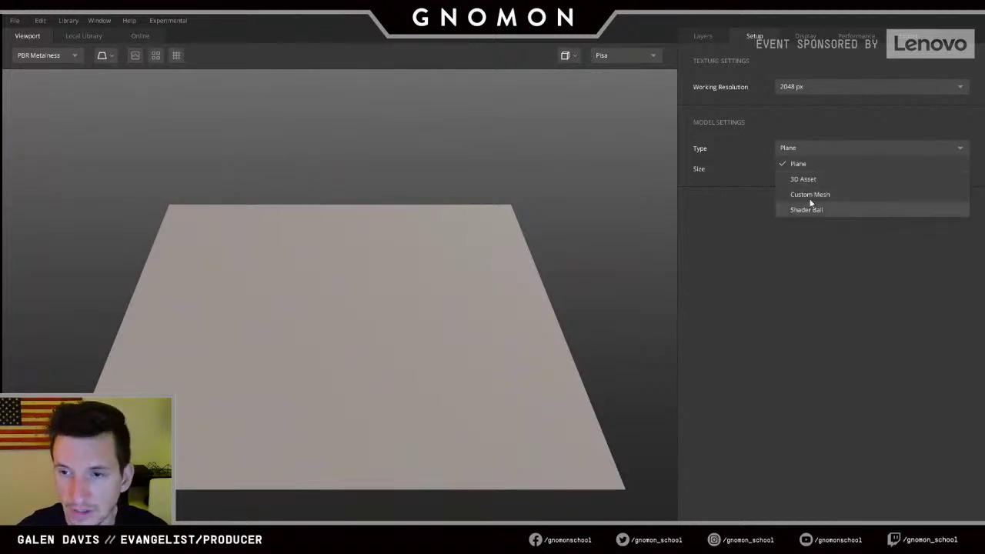
left_click(805, 277)
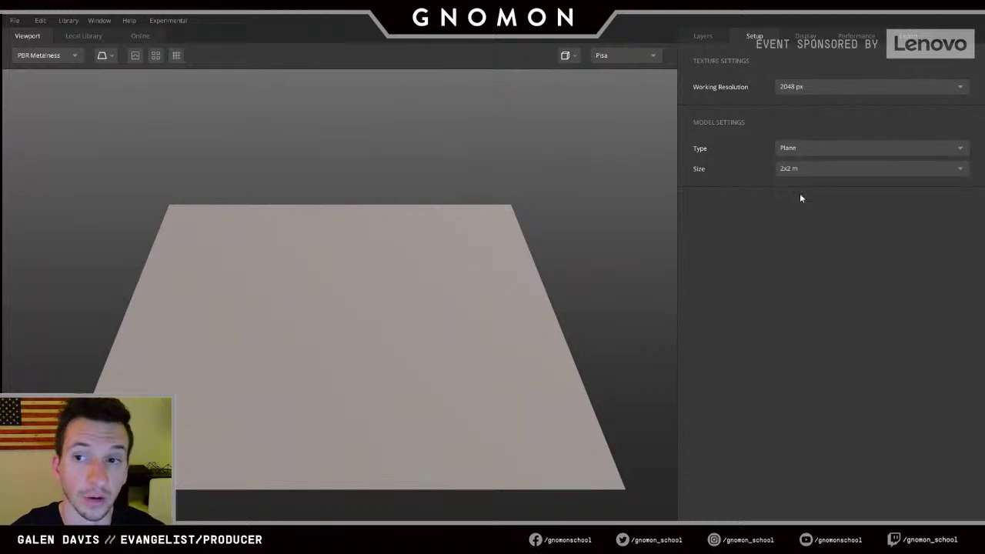
left_click(805, 148)
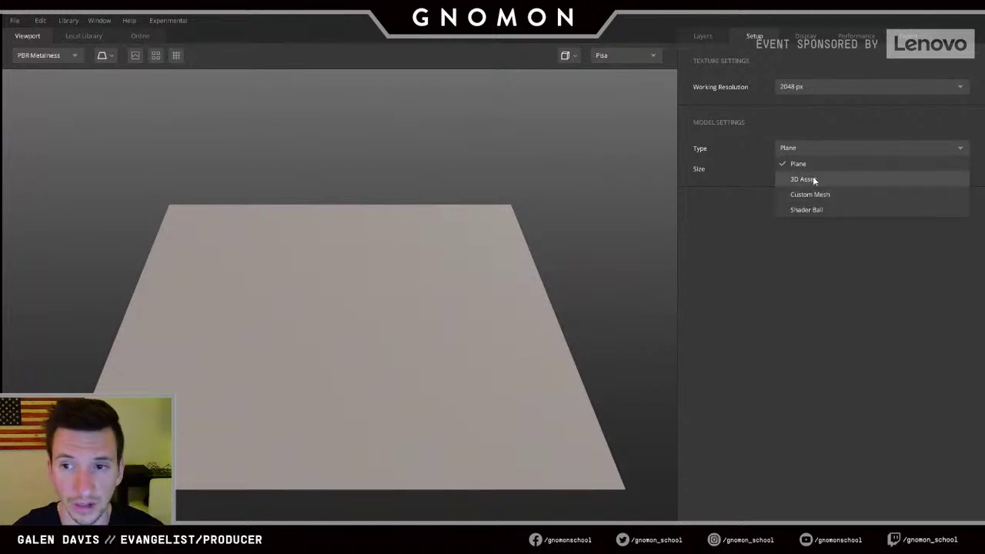
left_click(813, 180)
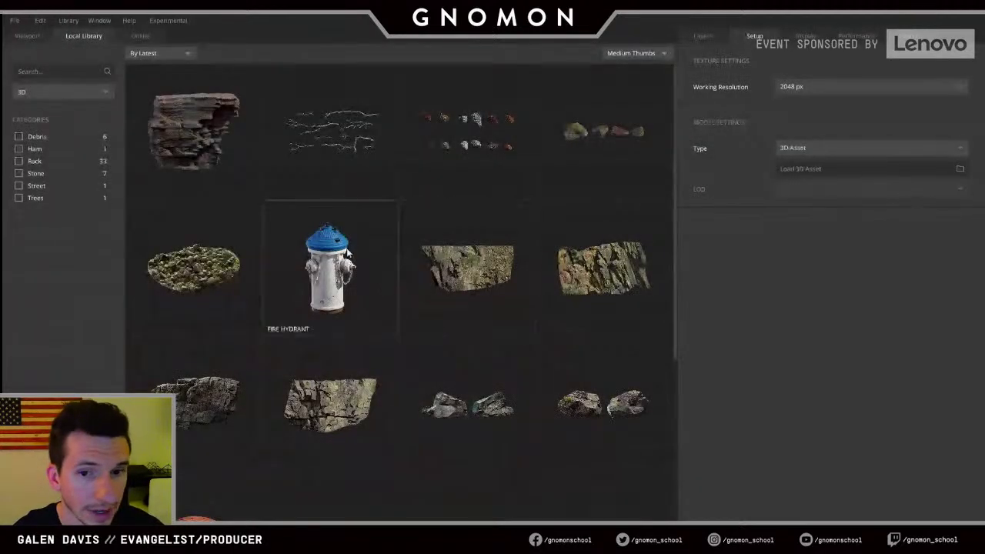
- Load the Granite cliff model into the mix and rotate the lighting across its rock face
left_click(341, 413)
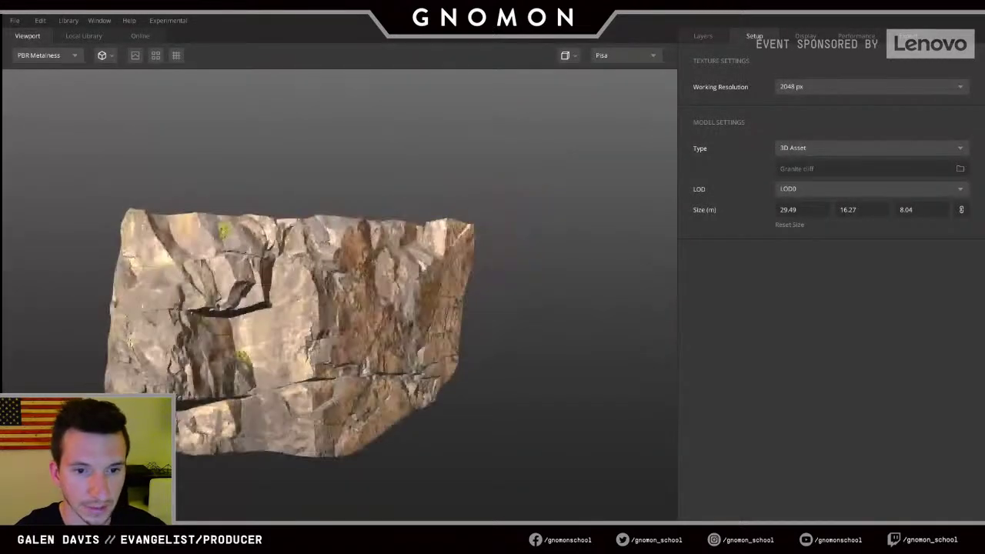
left_click_drag(271, 374, 347, 370)
right_click_drag(346, 369, 298, 380, "shift")
left_click_drag(375, 376, 268, 359)
scroll(373, 371, "up", 3)
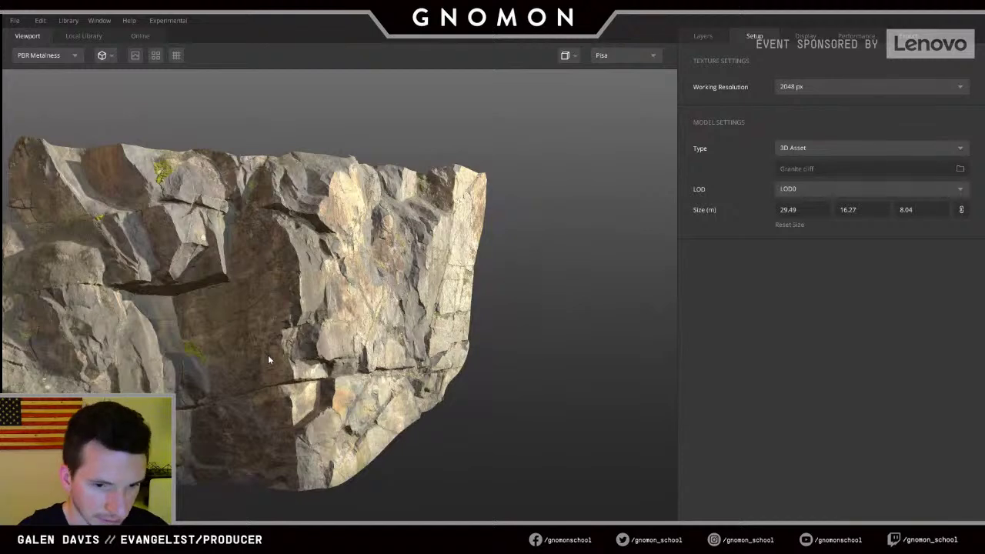
left_click_drag(267, 358, 347, 345)
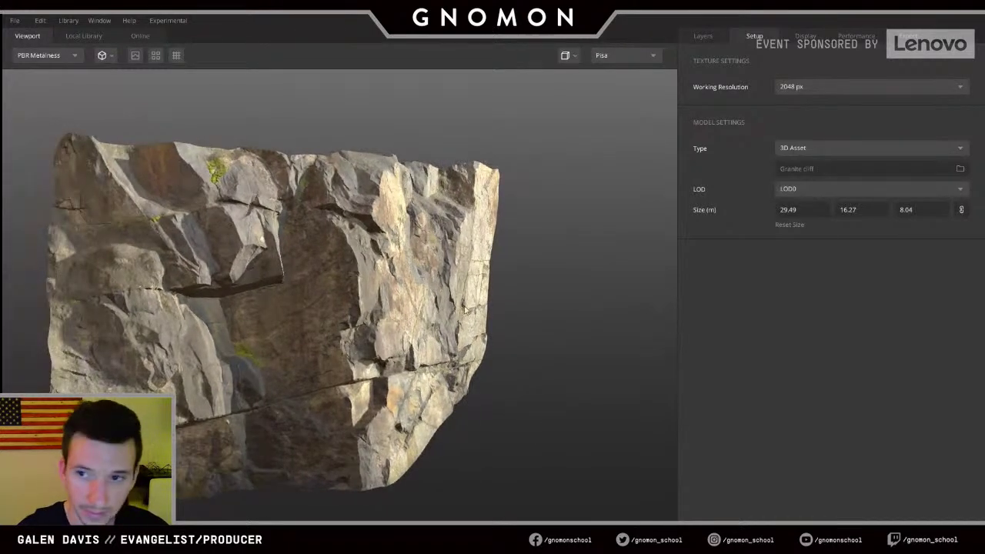
- Check the available working resolutions and bring up the display settings
left_click(796, 88)
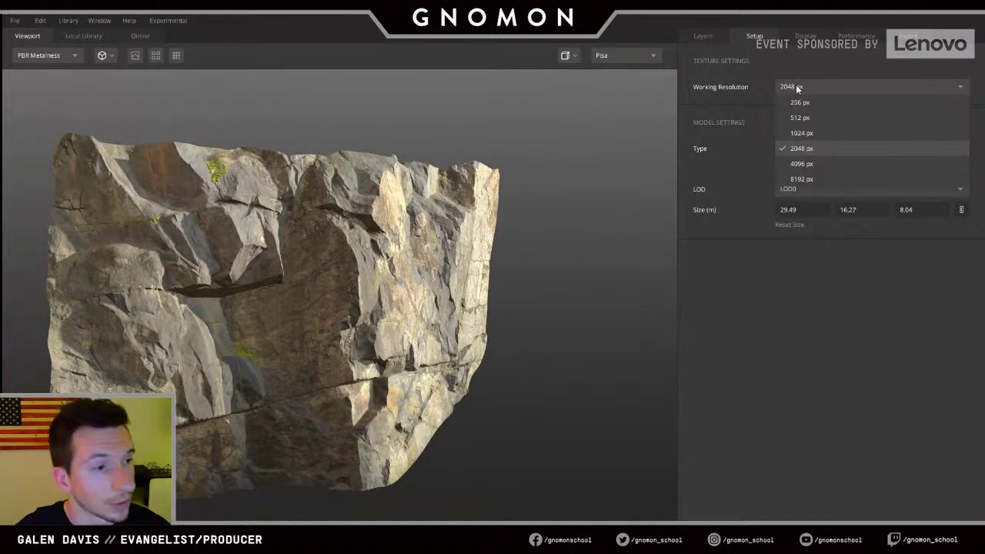
left_click(802, 34)
left_click(803, 34)
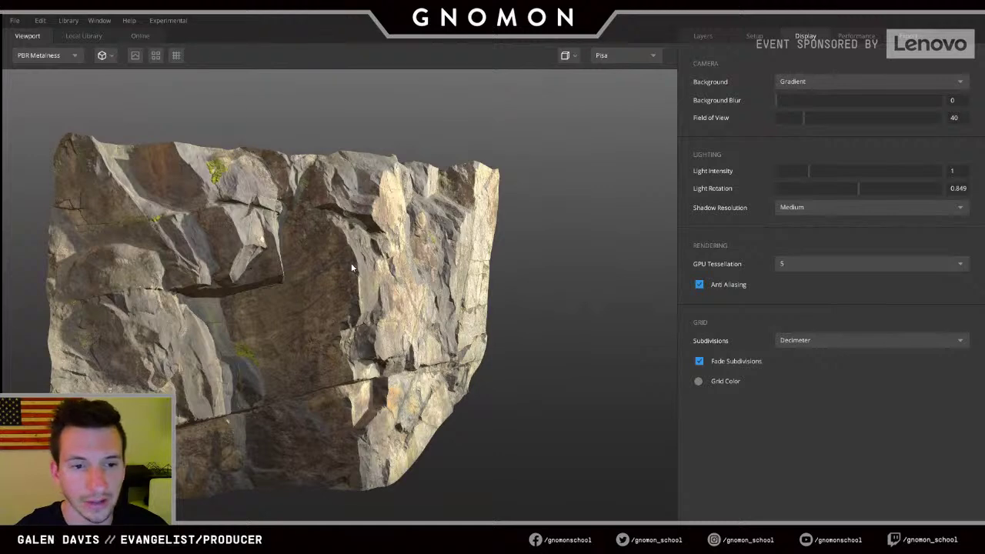
- Preview the cliff under the other lighting environments, such as Overcast and Streetlights, and return to Pisa
left_click_drag(351, 263, 473, 240)
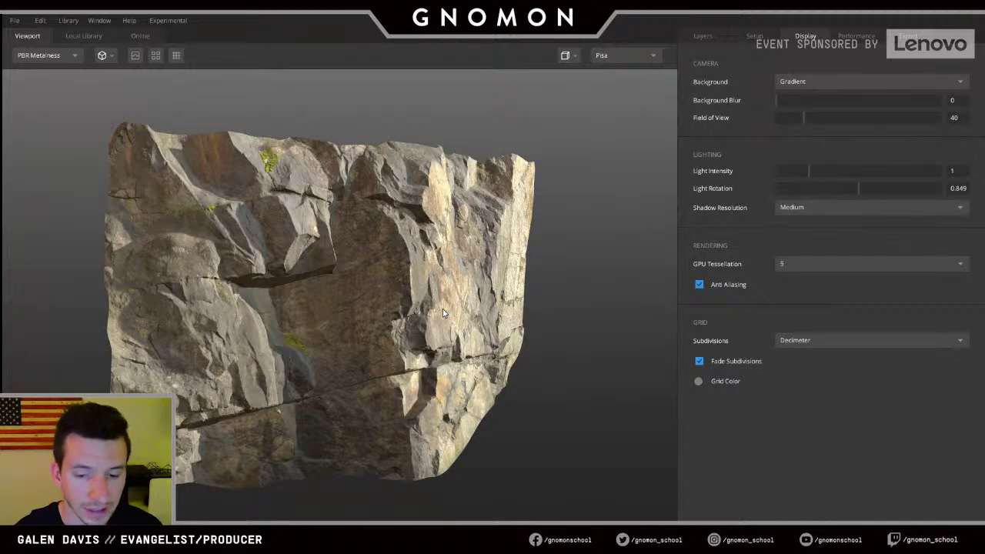
key("Down")
key("Down")
key("Down")
key("Down")
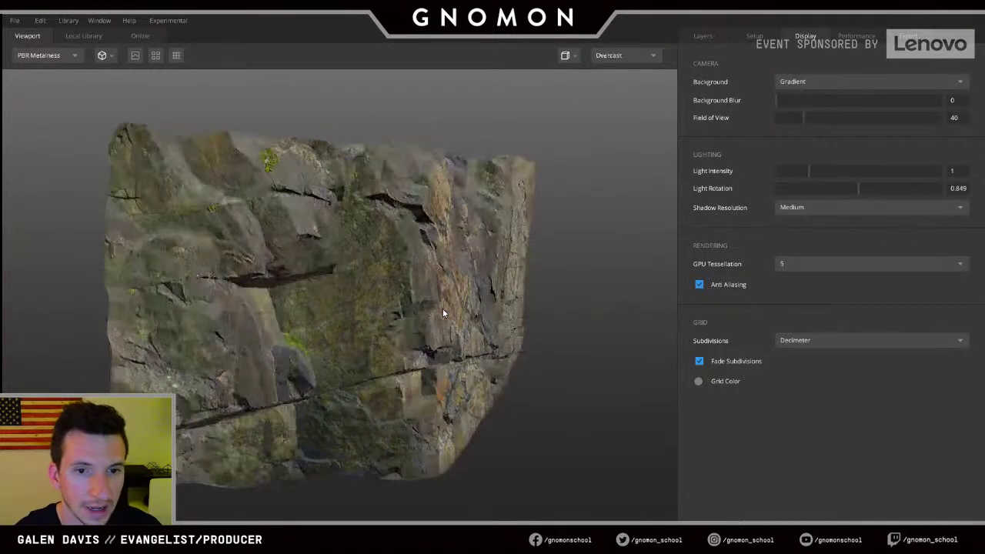
key("Down")
key("Down")
key("Down")
key("Down")
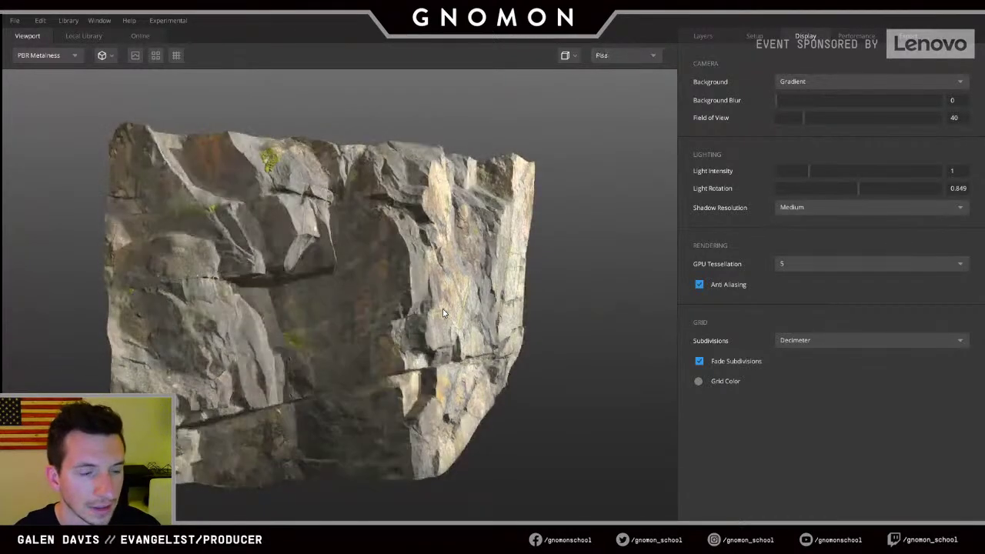
key("Up")
key("Up")
key("Up")
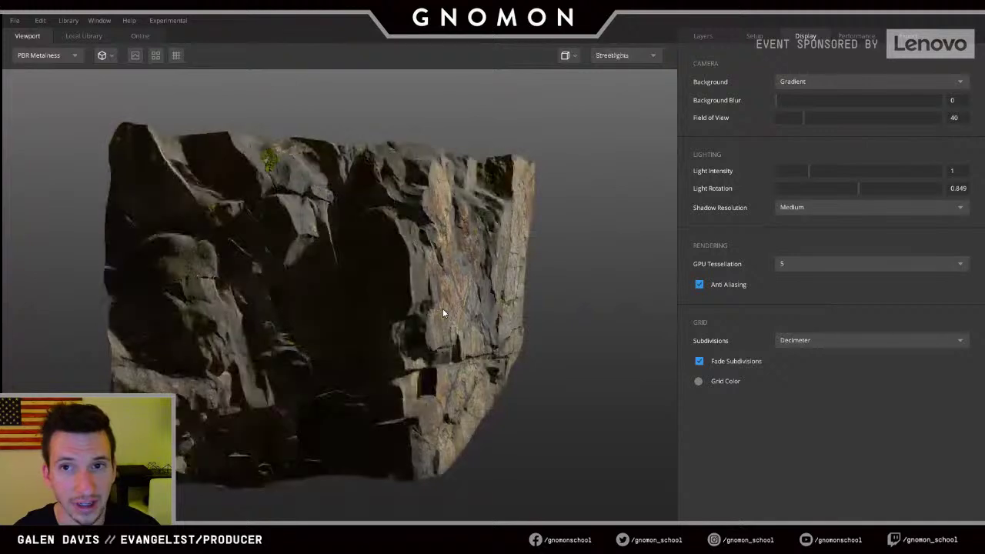
key("Up")
key("Up")
key("Up")
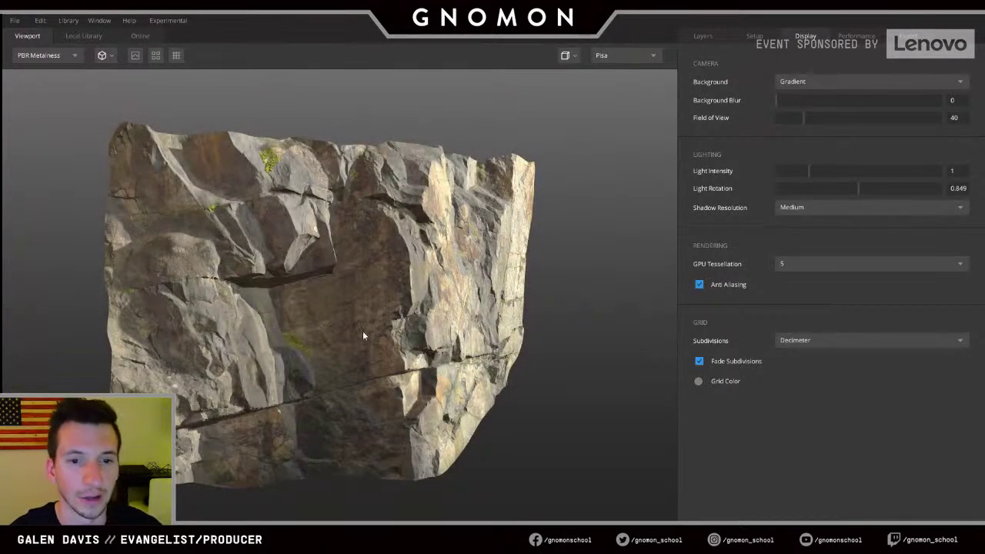
- Rotate the light around the cliff to about 15
mouse_move(428, 303)
right_mouse_down("shift")
mouse_move(306, 295)
mouse_move(519, 306)
mouse_move(473, 303)
mouse_move(516, 299)
right_mouse_up("shift")
mouse_move(483, 310)
left_mouse_down()
mouse_move(426, 355)
mouse_move(461, 269)
mouse_move(429, 263)
left_mouse_up()
scroll(428, 263, "down", 3)
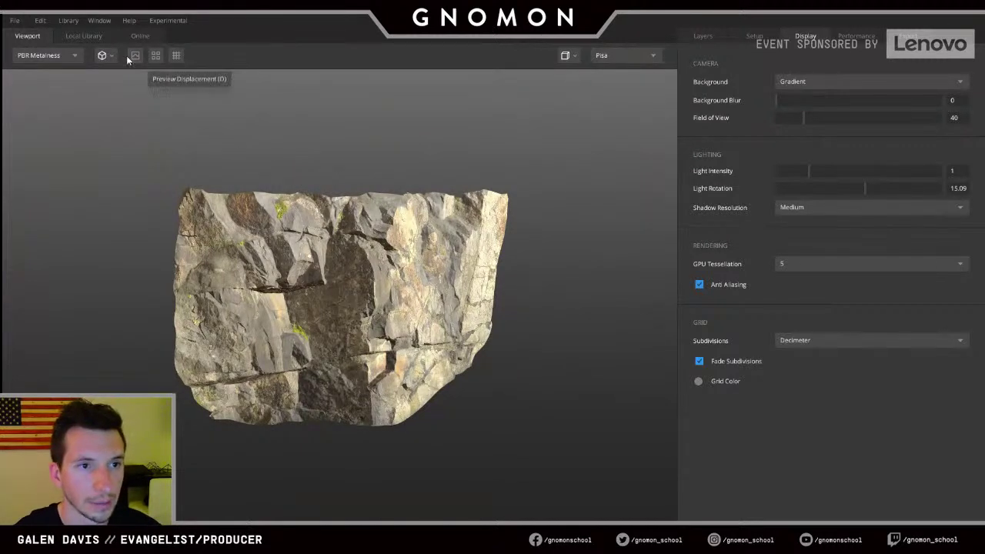
- Turn on the viewport grid and inspect the cliff's lower edge up close
left_click(175, 59)
left_click_drag(284, 362, 328, 364)
middle_click_drag(328, 364, 363, 259)
right_click_drag(363, 259, 405, 431)
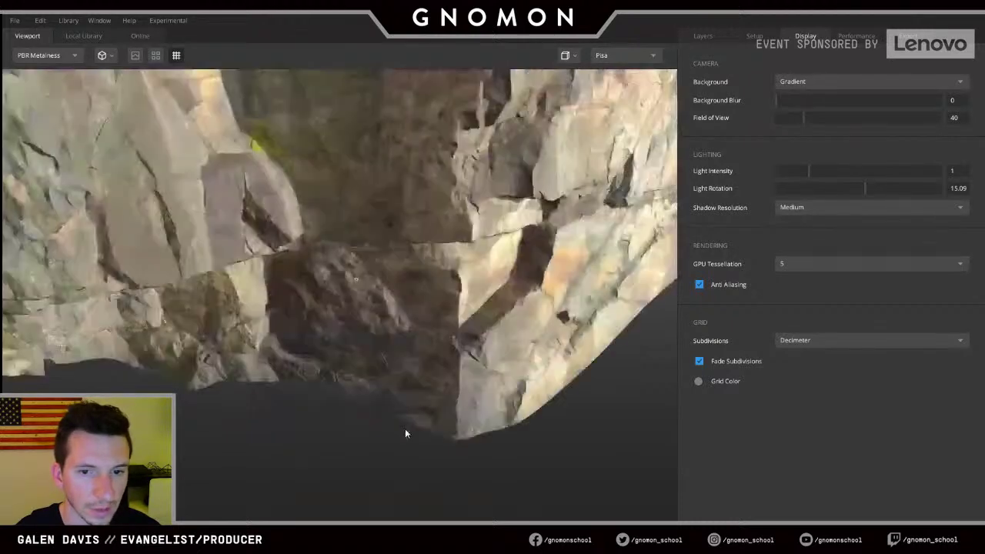
left_click_drag(406, 434, 472, 330)
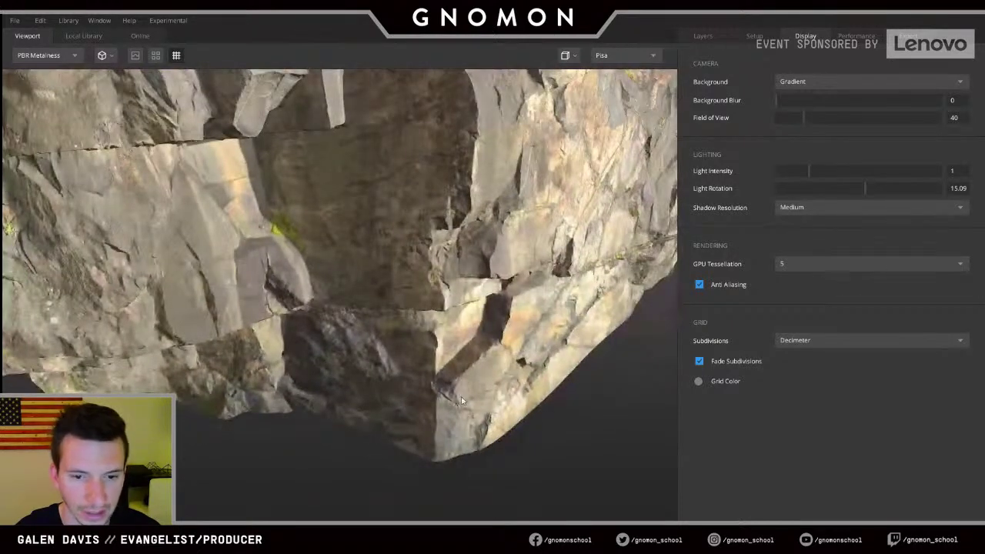
left_click_drag(462, 401, 351, 212)
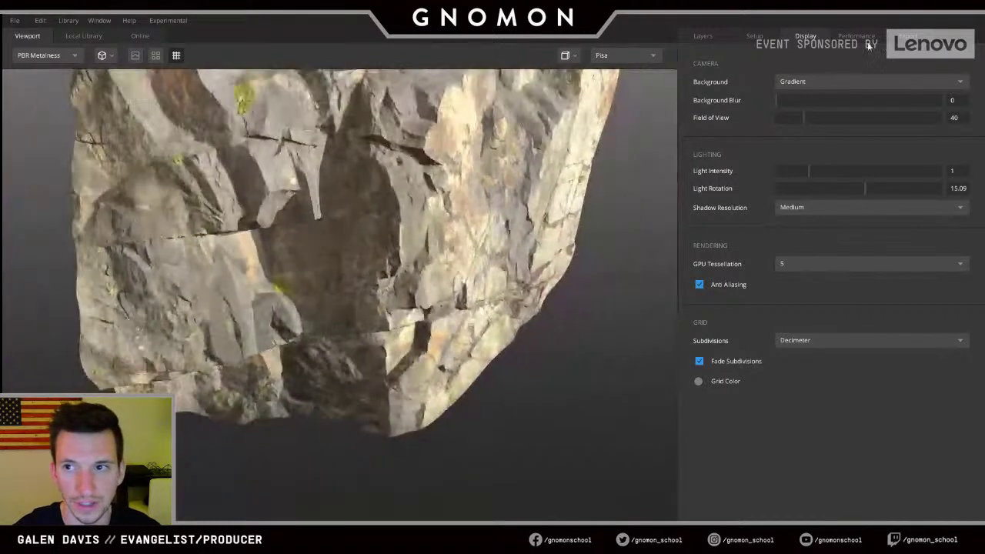
- Hide the grid and check the viewport resolution and texture downsampling options in the performance settings
left_click(863, 37)
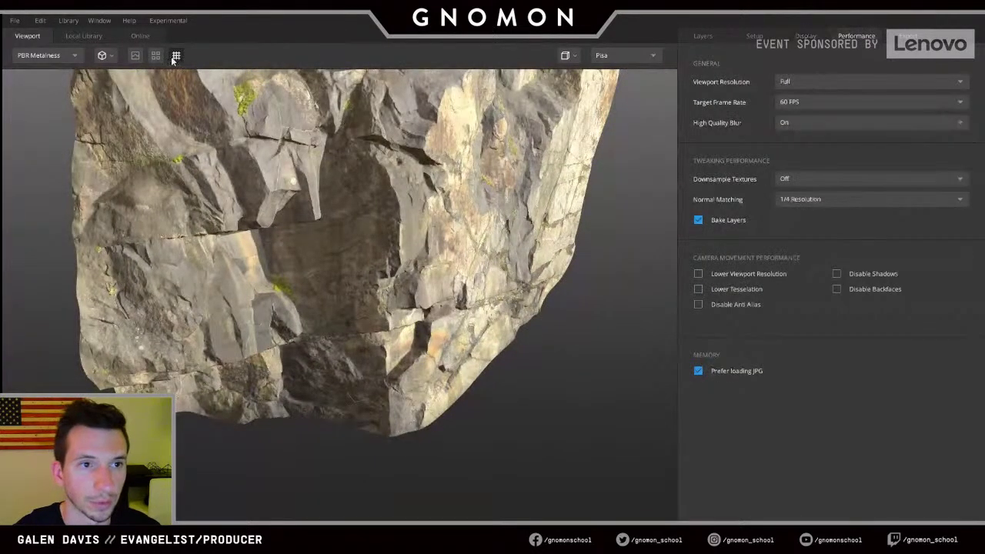
left_click(796, 84)
left_click(796, 83)
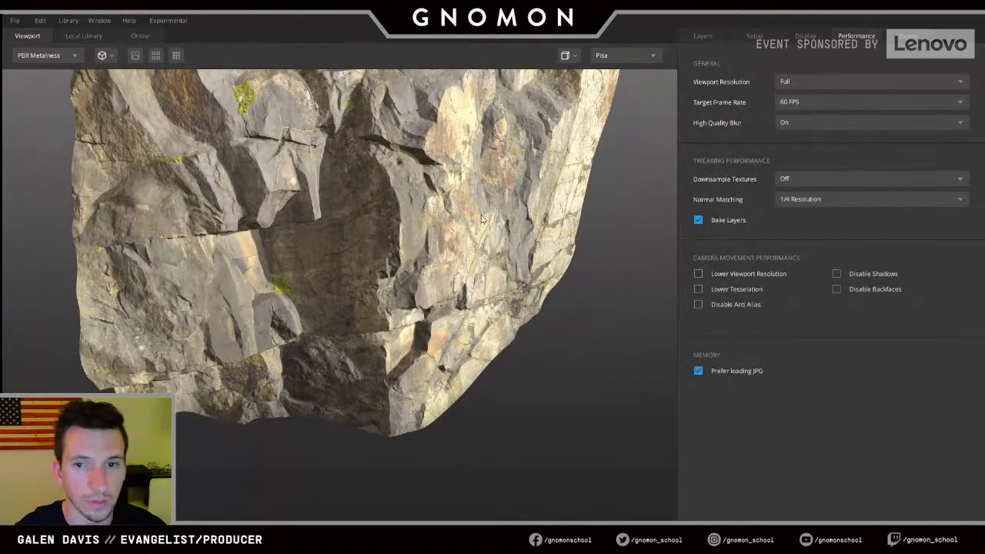
mouse_move(483, 220)
left_mouse_down()
mouse_move(465, 220)
mouse_move(441, 243)
mouse_move(501, 223)
left_mouse_up()
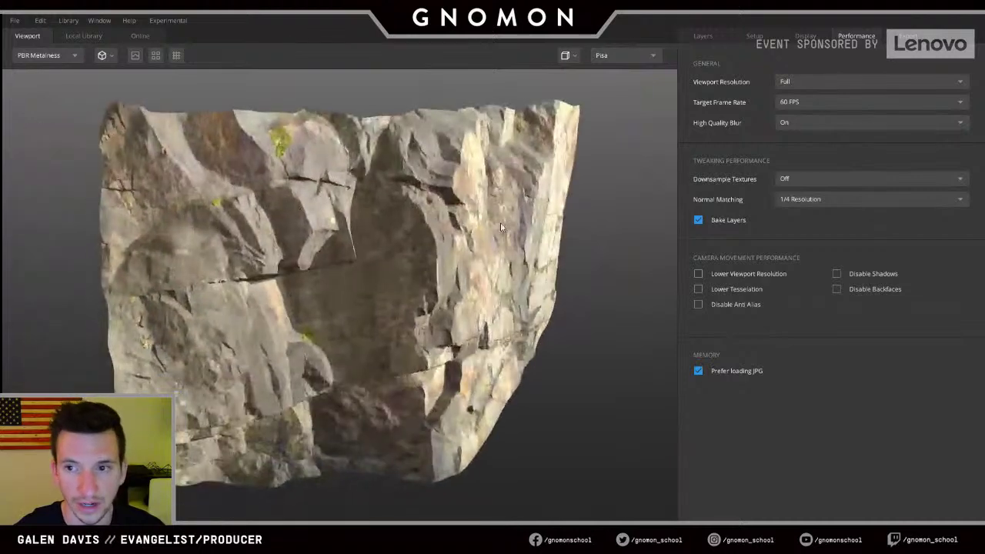
left_click(822, 185)
left_click(823, 183)
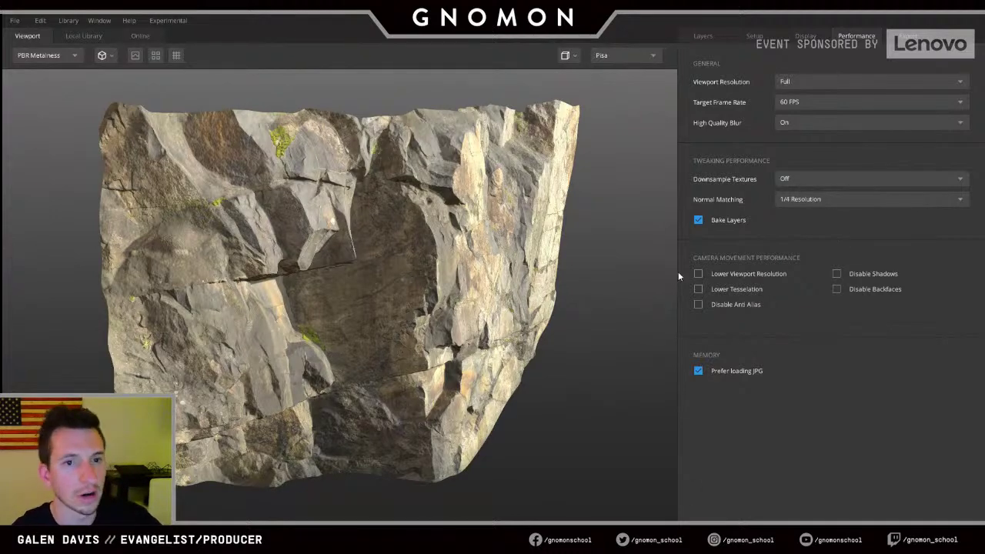
- Adjust the light rotation to about 11 and change the viewport background to Skybox
mouse_move(554, 289)
left_mouse_down()
mouse_move(60, 303)
mouse_move(376, 308)
mouse_move(416, 294)
left_mouse_up()
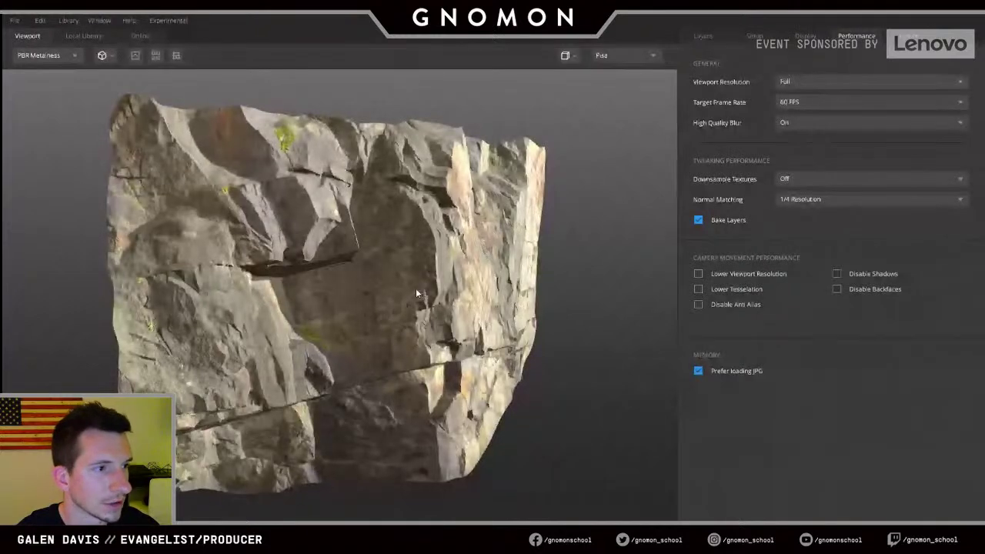
left_click(794, 36)
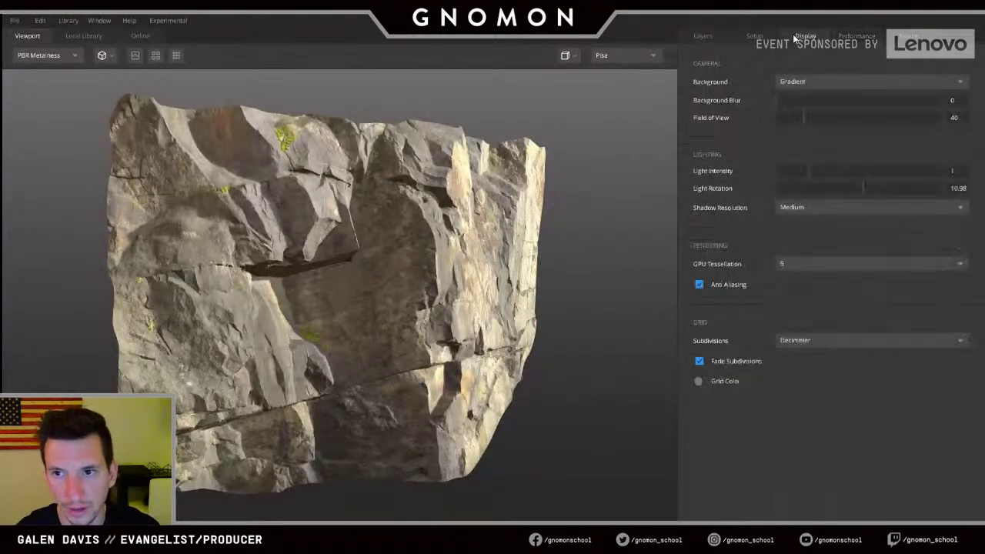
left_click(826, 86)
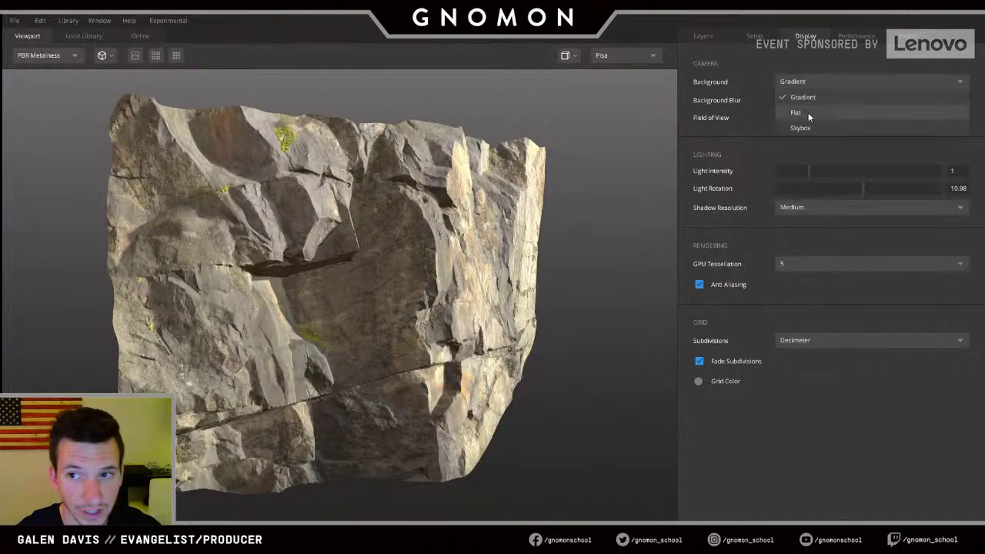
left_click(808, 112)
left_click(821, 82)
left_click(800, 128)
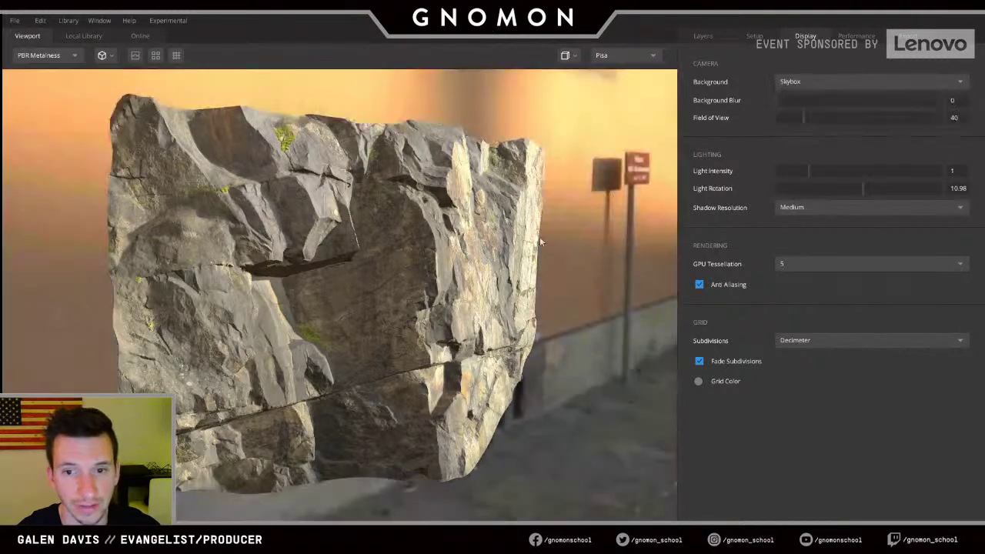
- Change the viewport background from the skybox to Gradient
left_click_drag(539, 236, 947, 242)
left_click_drag(416, 248, 794, 194)
left_click(824, 80)
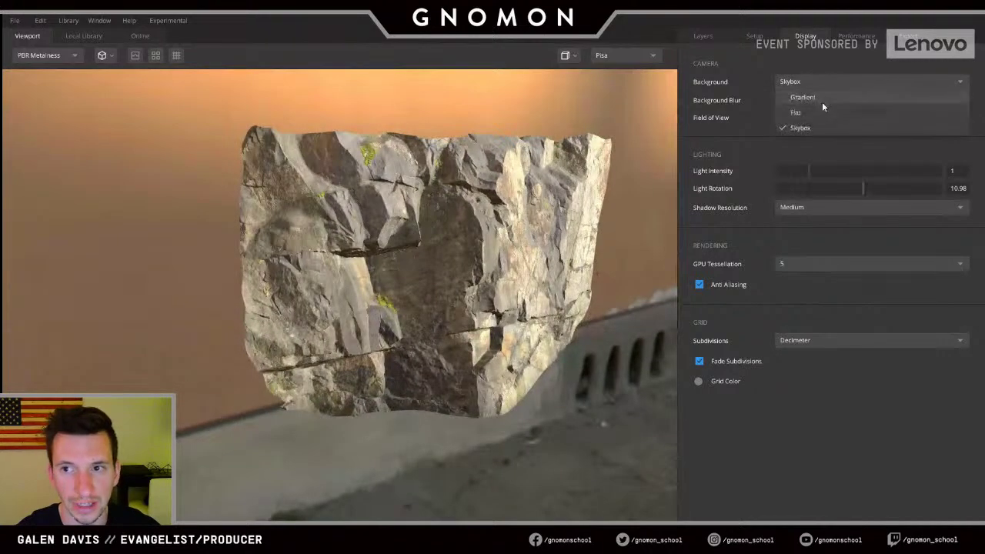
left_click(822, 100)
left_click_drag(446, 277, 422, 255)
left_click_drag(471, 277, 461, 222)
scroll(461, 221, "down", 2)
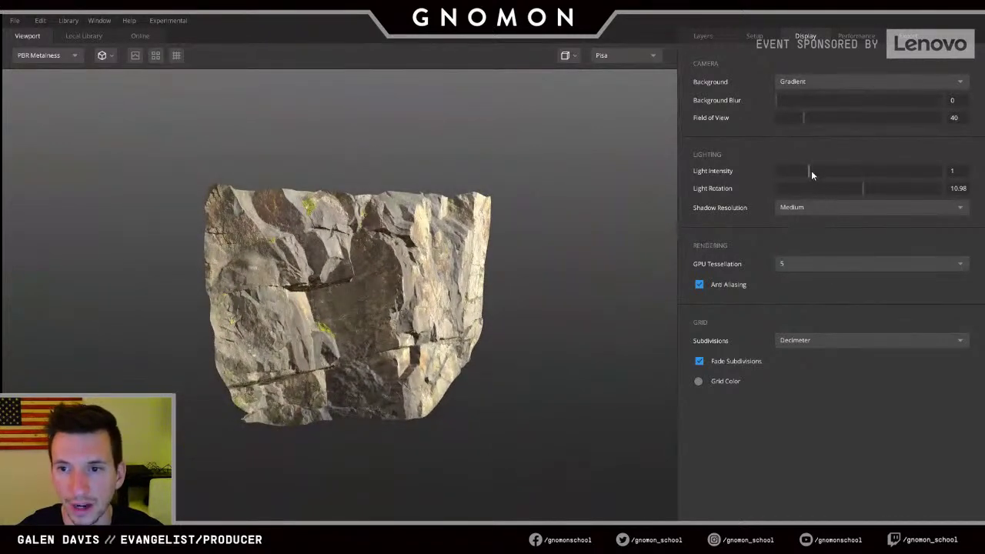
- Set the light intensity to 1 and rotate the environment light to about -0.46
left_click_drag(810, 171, 822, 170)
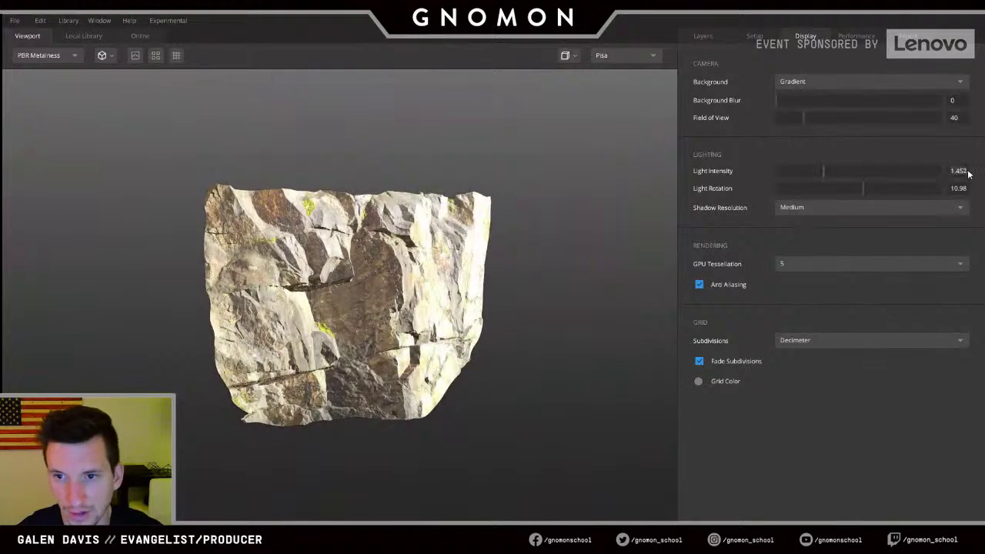
key("Return")
right_click_drag(413, 303, 301, 315, "shift")
left_click_drag(302, 314, 520, 327, "shift")
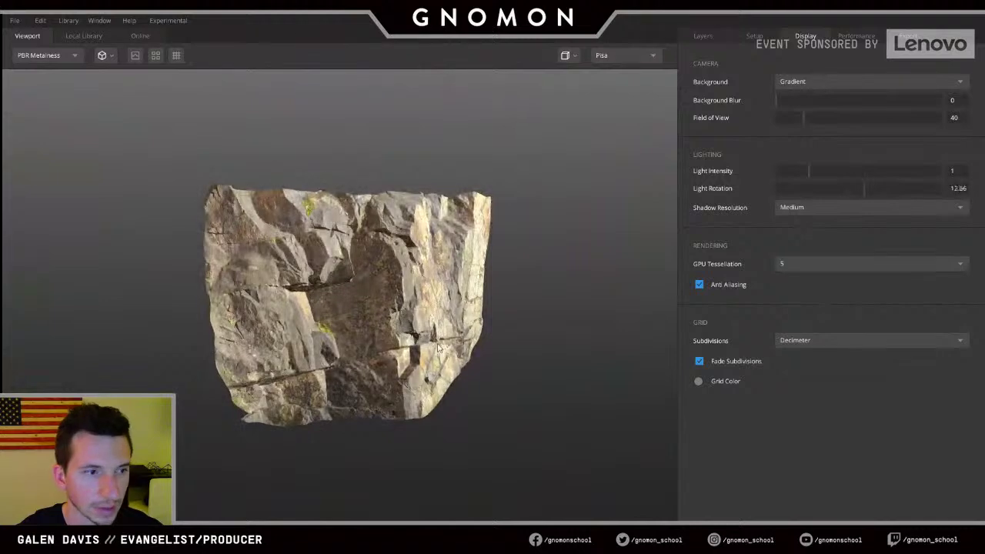
left_click_drag(285, 263, 369, 331)
scroll(453, 351, "up", 3)
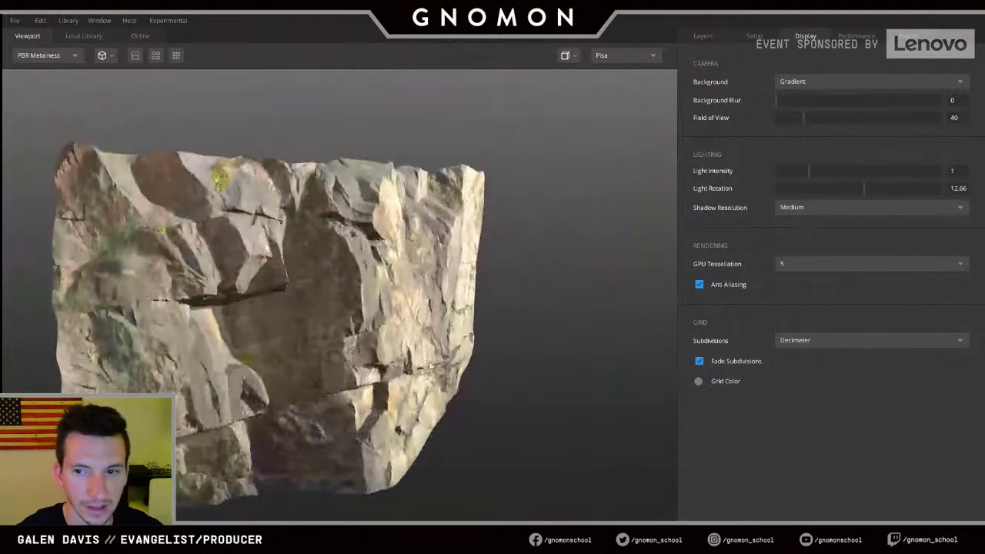
scroll(369, 331, "down", 4)
scroll(370, 331, "up", 2)
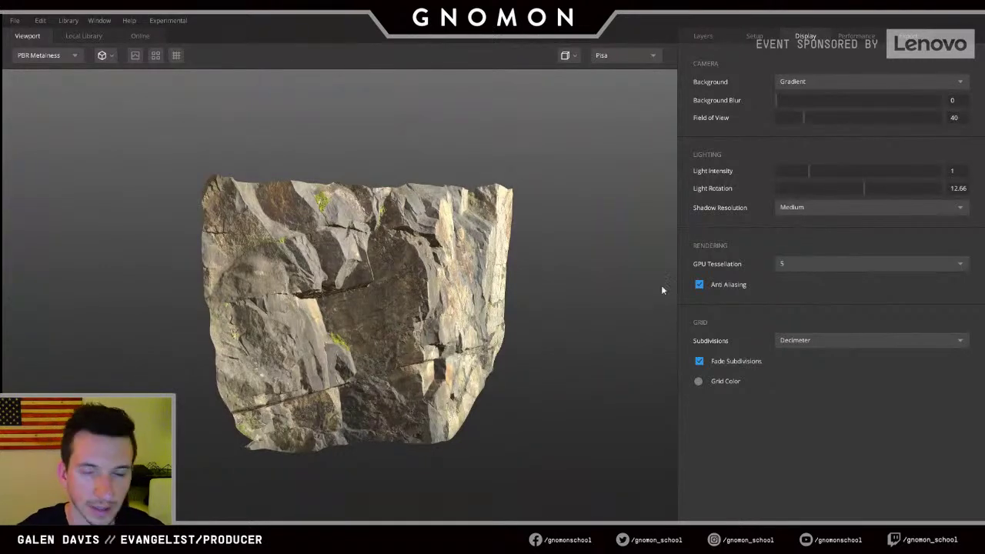
mouse_move(493, 316)
left_mouse_down()
mouse_move(385, 316)
mouse_move(493, 323)
left_mouse_up()
left_click_drag(493, 323, 423, 288, "shift")
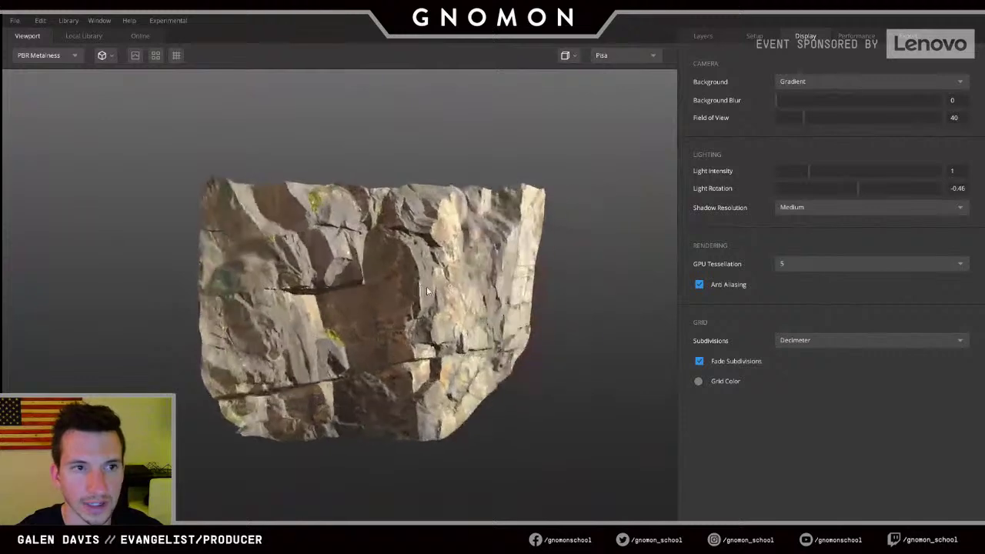
scroll(273, 217, "up", 2)
- Search the local surfaces for "rock" and add Jagged Rock as a surface layer above Granite Cliff
left_click(700, 35)
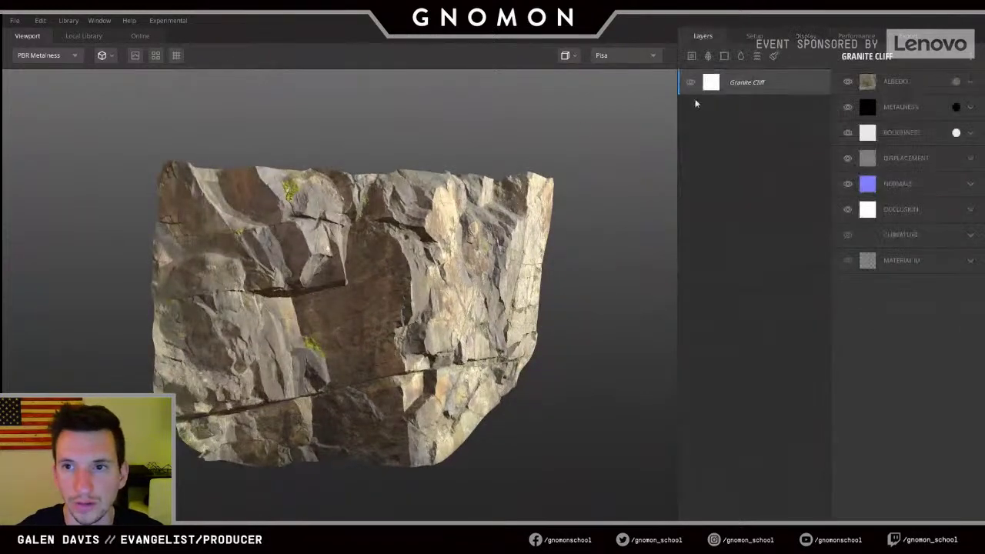
left_click(691, 56)
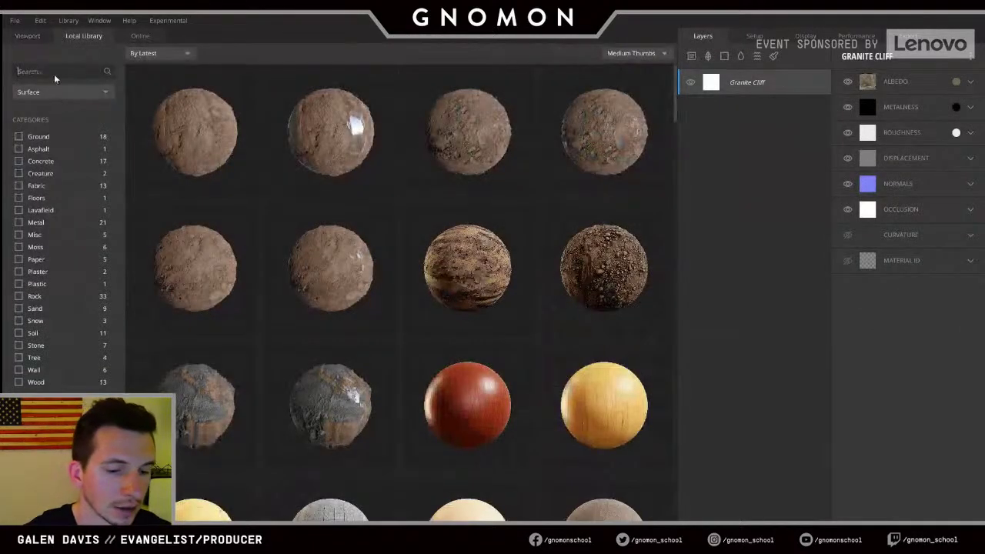
type("rock")
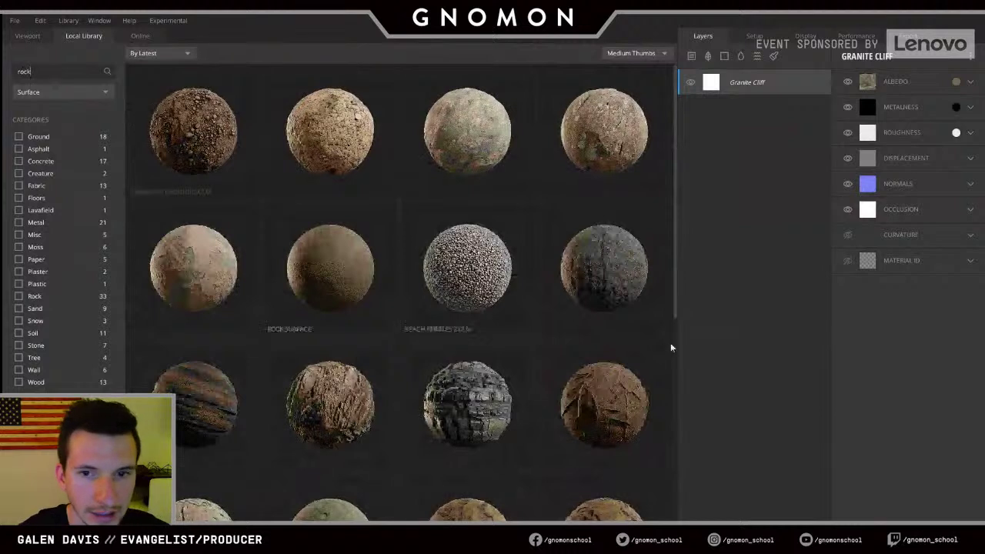
scroll(411, 282, "down", 5)
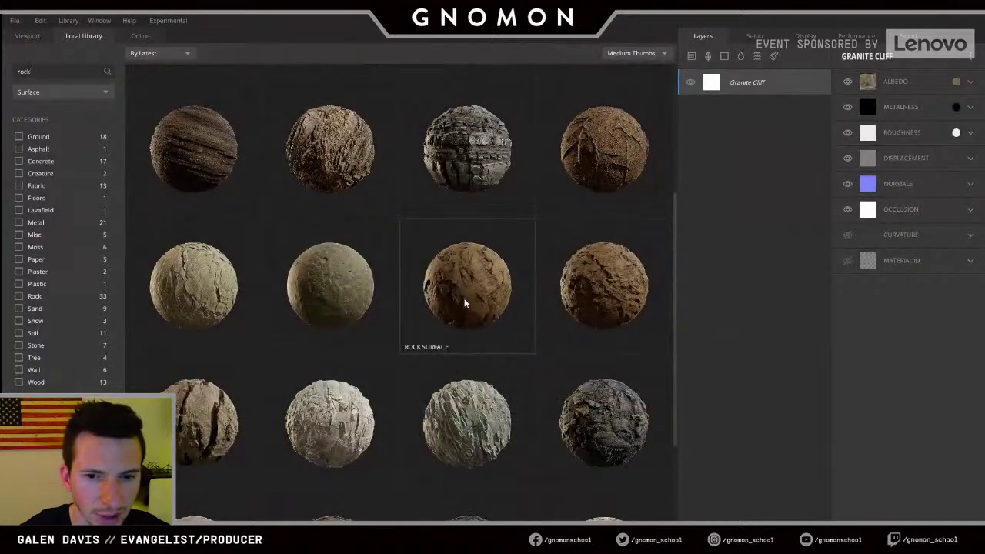
left_click(204, 296)
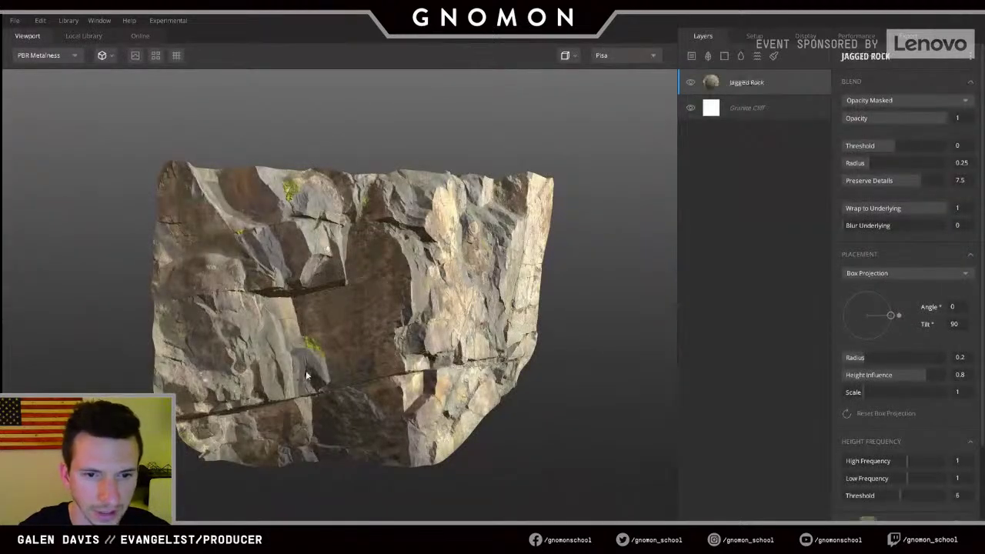
- In the Albedo view, set the Jagged Rock layer's box projection scale to 5
left_click_drag(360, 360, 507, 325)
scroll(391, 360, "up", 3)
key("c")
left_click_drag(862, 392, 952, 414)
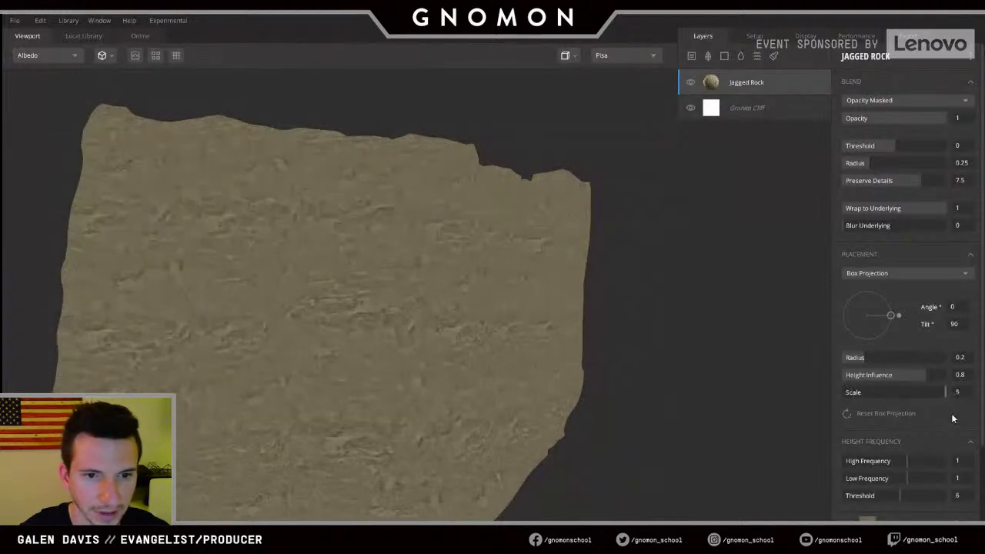
- Back in the PBR Metalness view, reorient the Jagged Rock box projection to an angle of 111.8° and a tilt of 0°
key("1")
scroll(498, 308, "down", 4)
left_click_drag(448, 281, 347, 311)
right_click_drag(347, 311, 485, 308, "shift")
left_click_drag(362, 354, 422, 283)
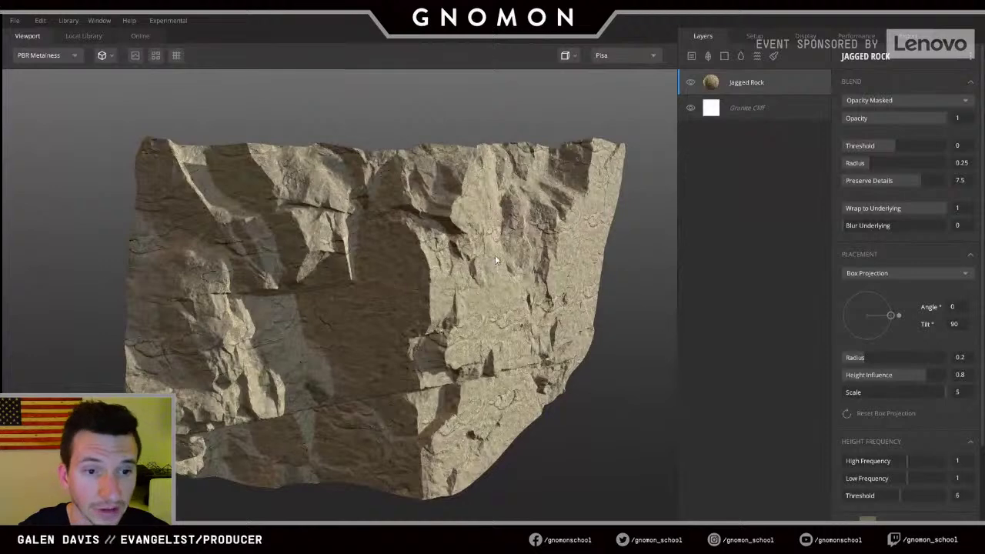
right_click_drag(495, 255, 456, 305, "shift")
left_click_drag(456, 306, 370, 255)
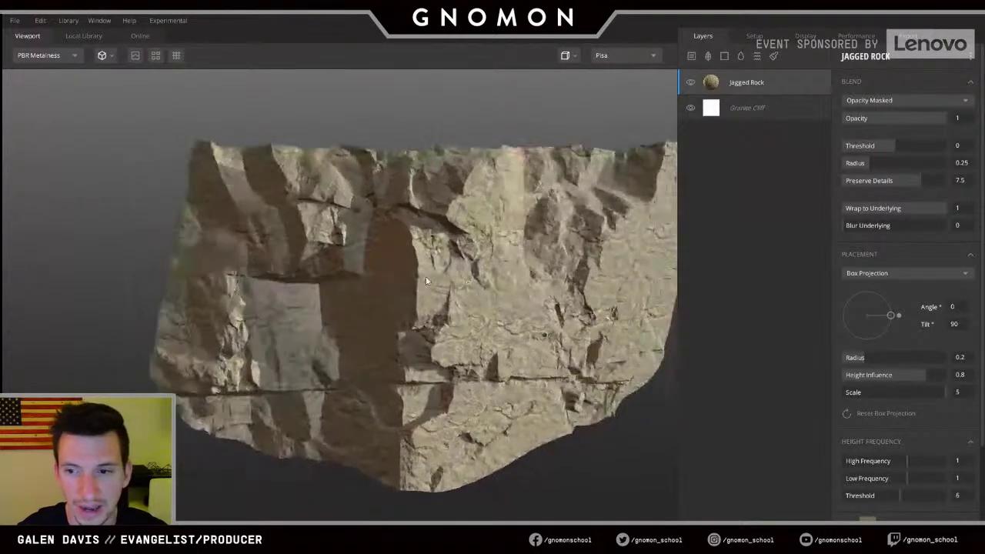
mouse_move(898, 315)
left_mouse_down()
mouse_move(863, 283)
mouse_move(873, 300)
mouse_move(854, 315)
mouse_move(867, 320)
mouse_move(866, 284)
mouse_move(847, 291)
mouse_move(856, 289)
left_mouse_up()
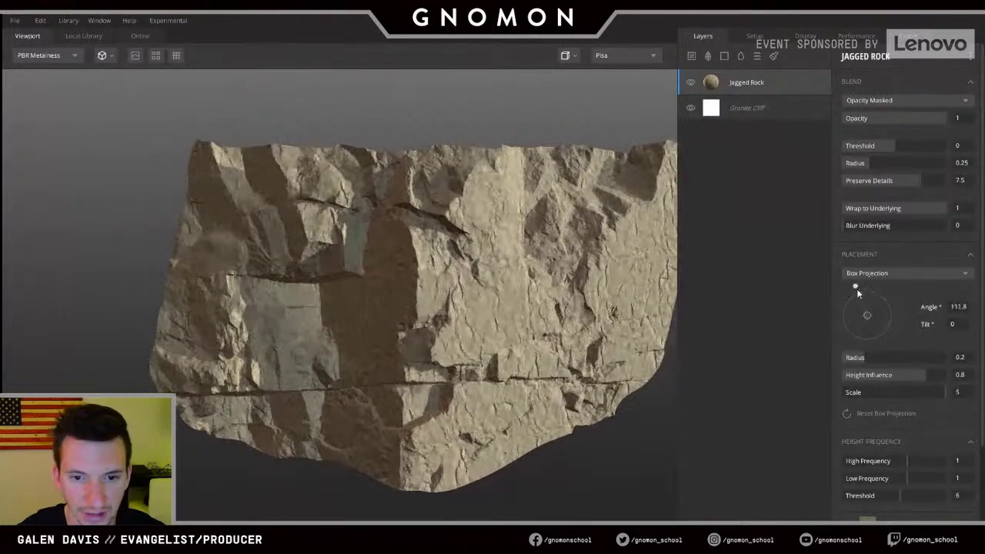
- Examine how the Jagged Rock texture repeats across the cliff, first shaded and then in the Albedo view
mouse_move(538, 316)
left_mouse_down()
mouse_move(371, 282)
mouse_move(382, 319)
mouse_move(472, 321)
mouse_move(376, 332)
left_mouse_up()
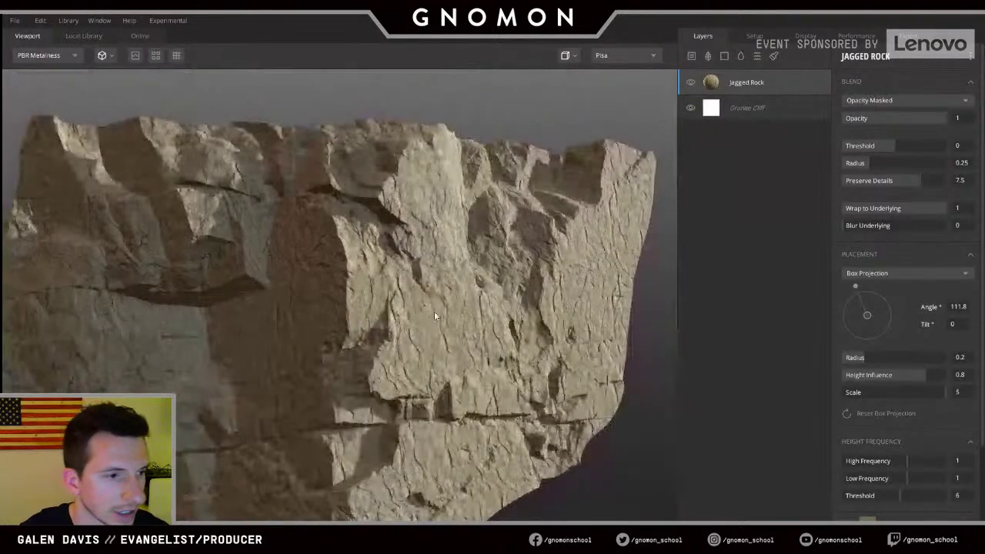
left_click_drag(295, 323, 314, 269)
scroll(314, 268, "down", 3)
key("c")
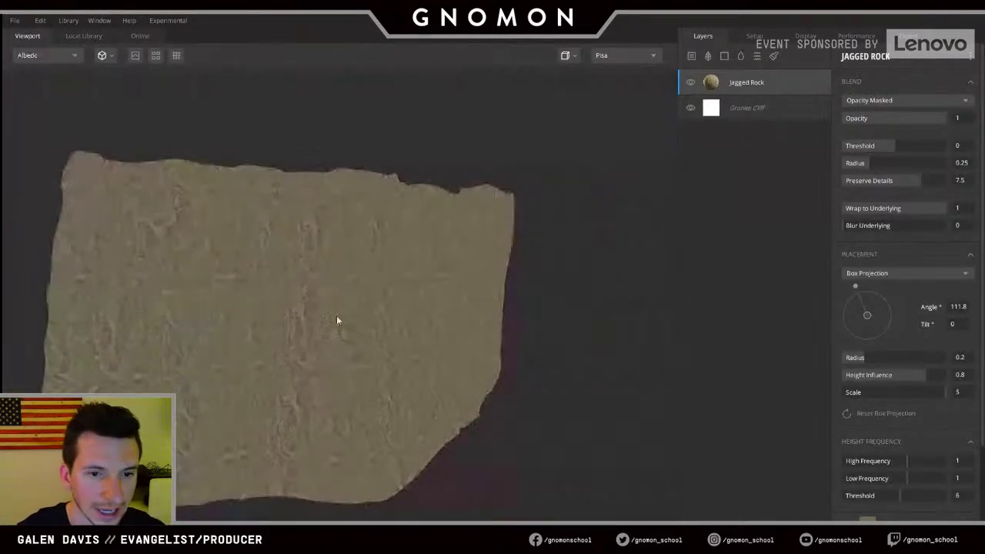
middle_click_drag(337, 315, 407, 330)
scroll(407, 331, "up", 3)
left_click_drag(407, 330, 366, 273)
left_click_drag(294, 356, 380, 441)
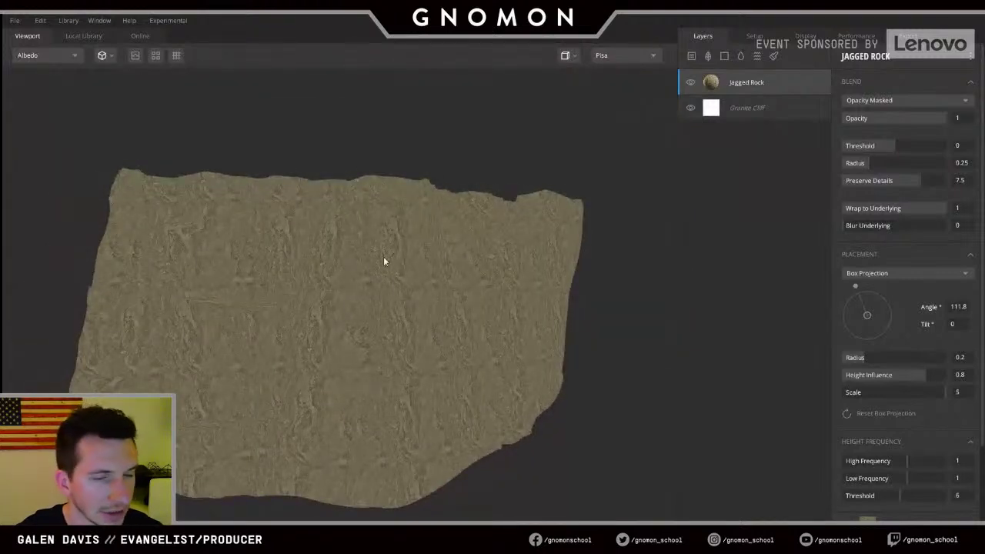
- Switch the Jagged Rock layer's placement to Tiling with 2 repetitions in both X and Y
left_click(879, 275)
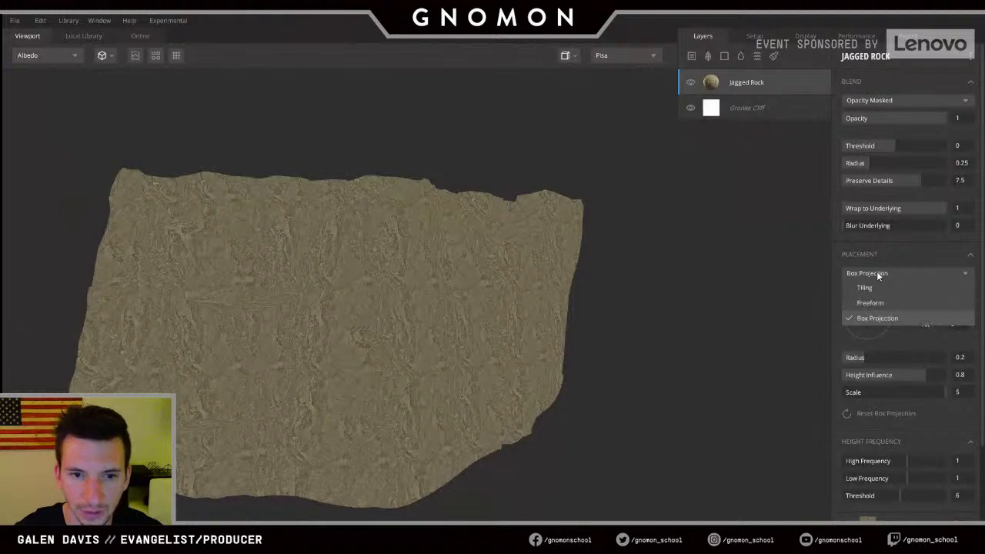
left_click(871, 290)
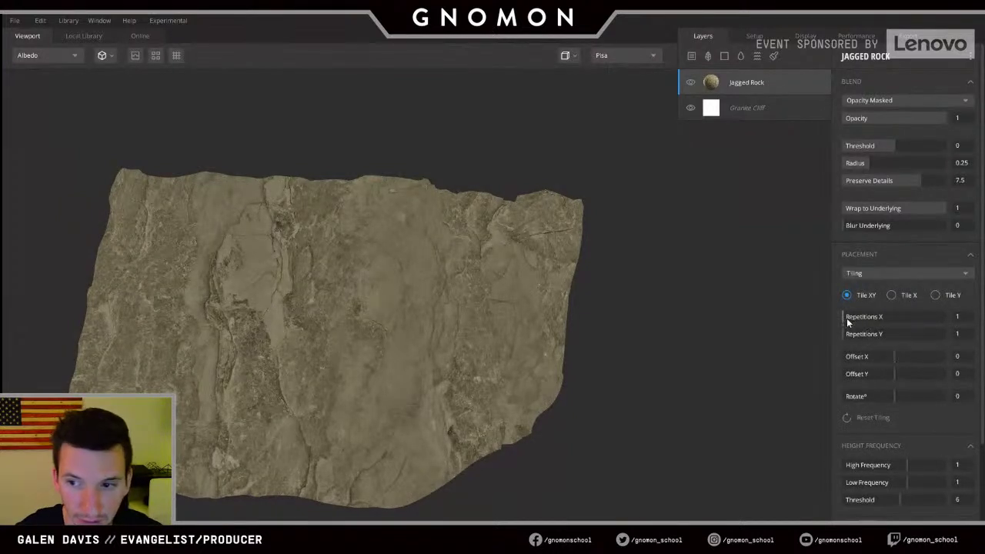
left_click(848, 320)
left_click(847, 336)
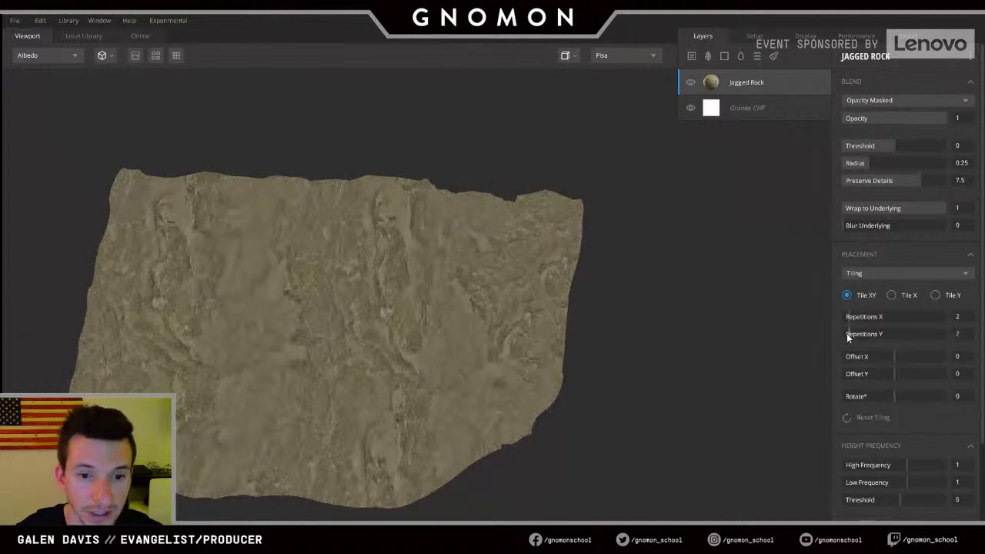
- Examine the tiled Jagged Rock surface in the PBR Metalness view from several angles, close up, and under different light directions
left_click_drag(495, 350, 325, 304, "alt")
scroll(325, 303, "down", 1)
key("1")
right_click_drag(355, 312, 548, 318, "shift")
mouse_move(547, 317)
left_mouse_down("alt")
mouse_move(326, 286)
mouse_move(483, 308)
left_mouse_up("alt")
right_click_drag(483, 306, 691, 333, "shift")
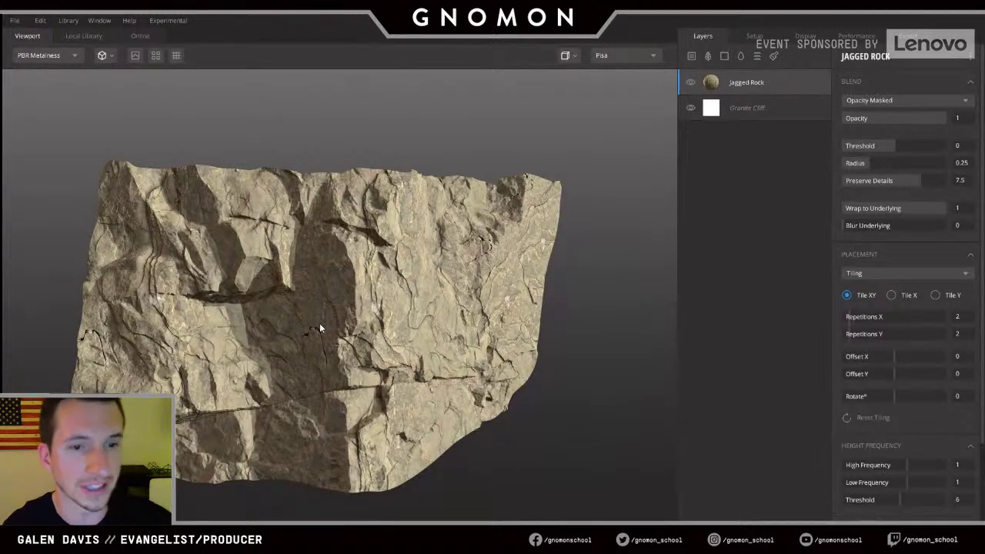
left_click_drag(320, 324, 368, 238, "alt")
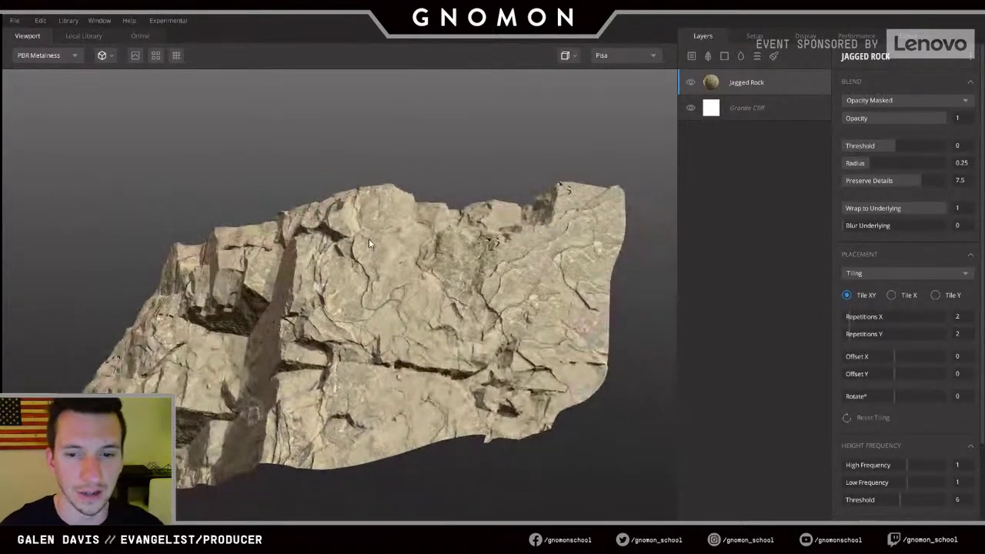
left_click_drag(348, 291, 328, 289, "alt")
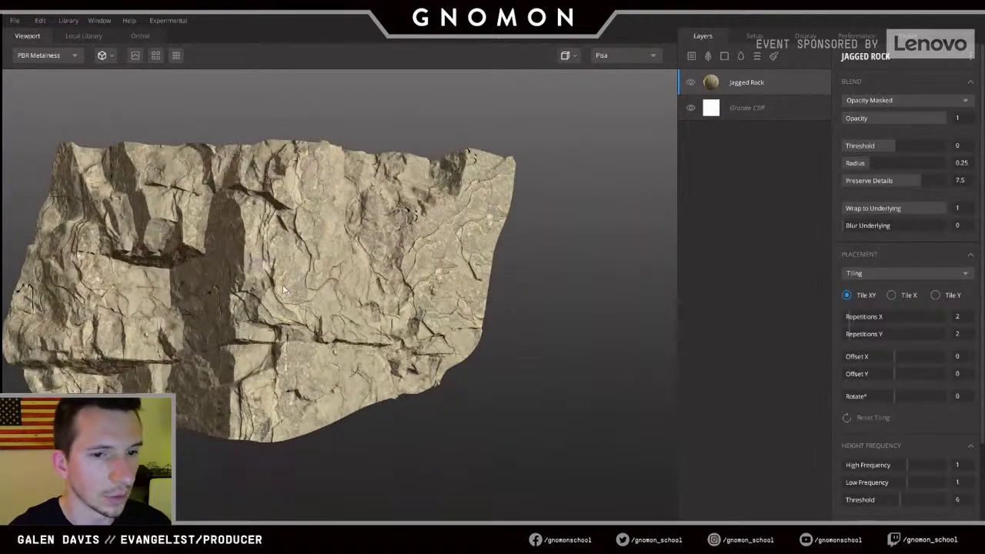
mouse_move(328, 285)
left_mouse_down("alt")
mouse_move(338, 310)
mouse_move(402, 299)
mouse_move(94, 293)
mouse_move(323, 303)
left_mouse_up("alt")
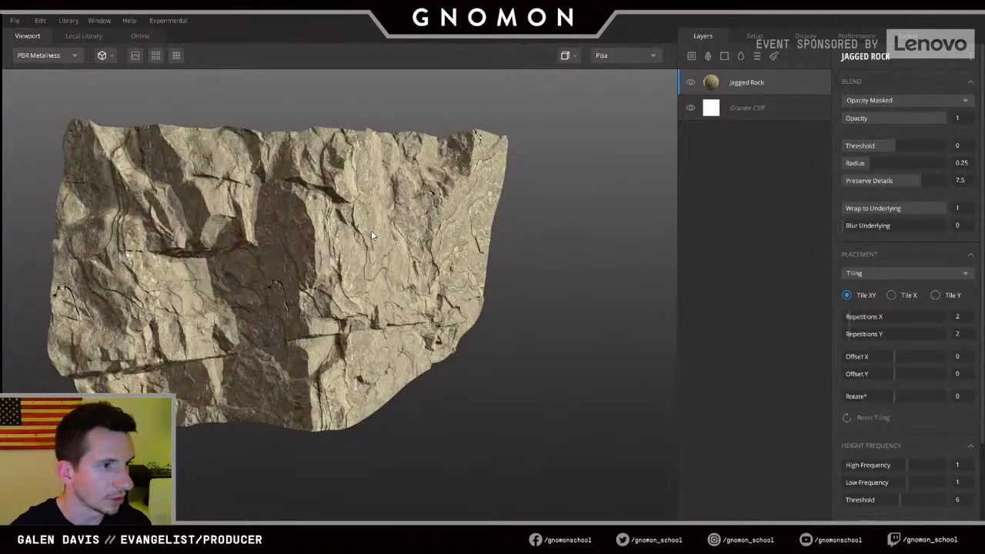
left_click_drag(371, 230, 327, 239, "alt")
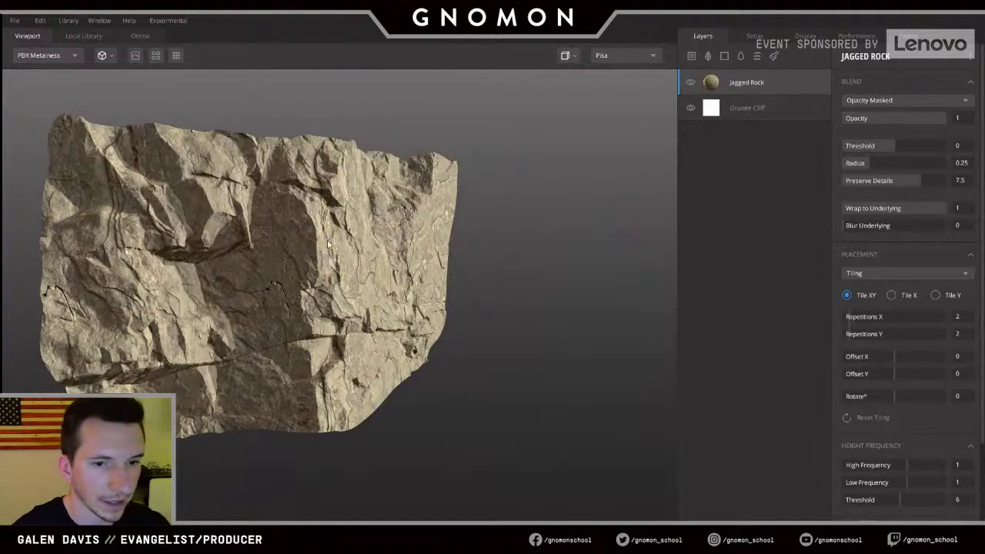
mouse_move(326, 289)
right_mouse_down("shift")
mouse_move(293, 290)
mouse_move(331, 289)
right_mouse_up("shift")
left_click_drag(331, 289, 308, 290, "alt")
left_click_drag(401, 308, 362, 336, "alt")
scroll(362, 336, "up", 3)
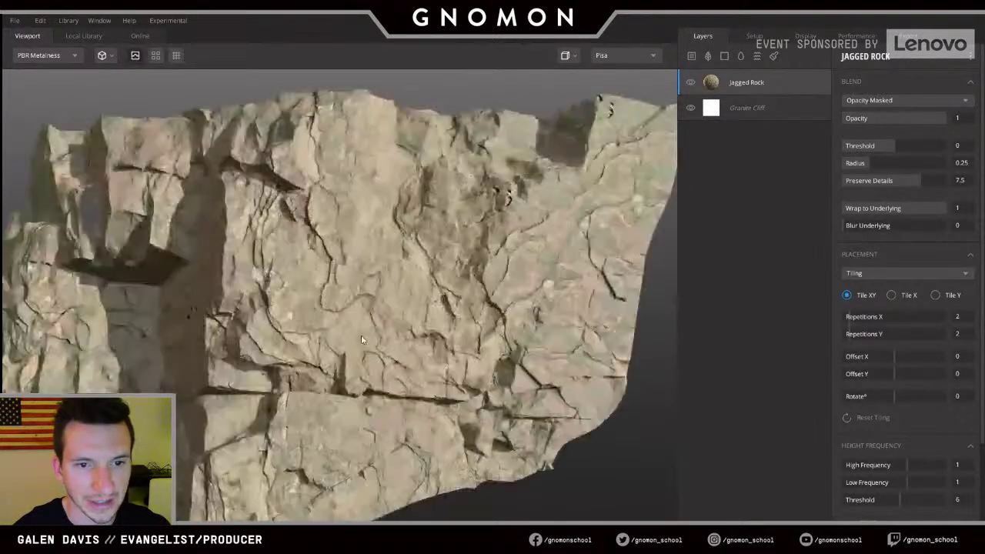
scroll(362, 335, "down", 3)
left_click_drag(420, 258, 442, 291, "alt")
right_click_drag(441, 291, 538, 308, "shift")
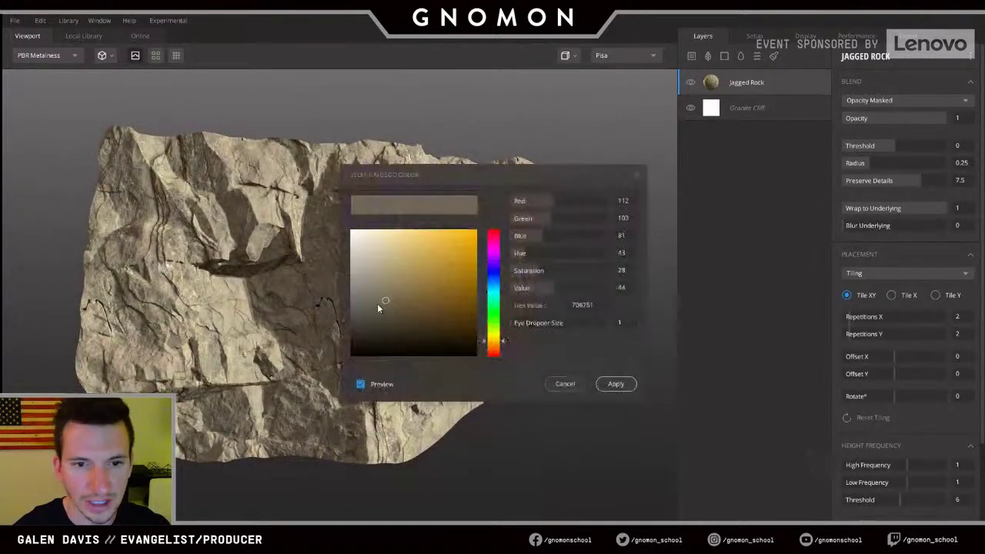
- Darken the Jagged Rock layer's albedo color, apply it, and rotate the environment light across the cliff
left_click_drag(377, 303, 392, 317)
middle_click_drag(150, 263, 96, 251)
left_click_drag(253, 261, 254, 331, "alt")
left_click(628, 389)
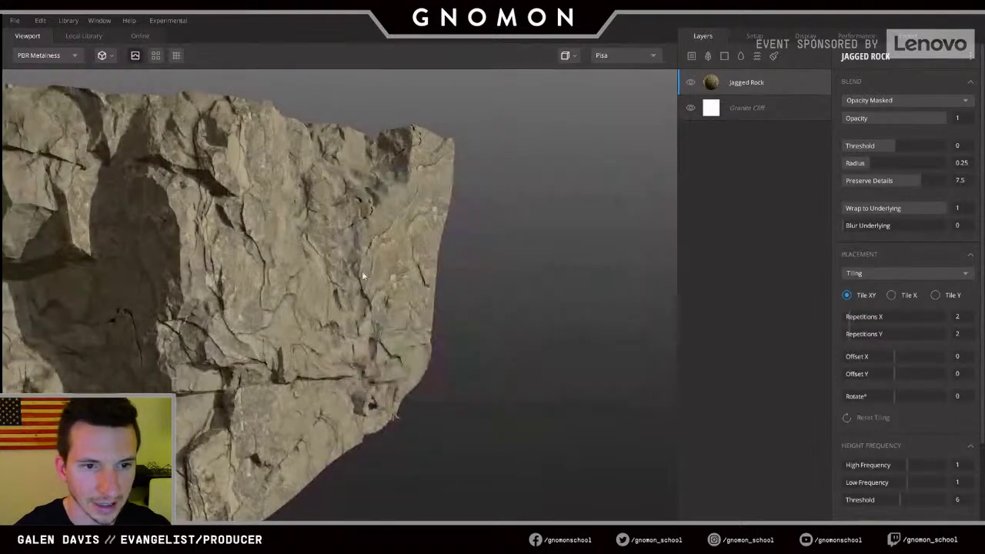
left_click_drag(362, 271, 400, 231, "alt")
right_click_drag(400, 231, 378, 269, "shift")
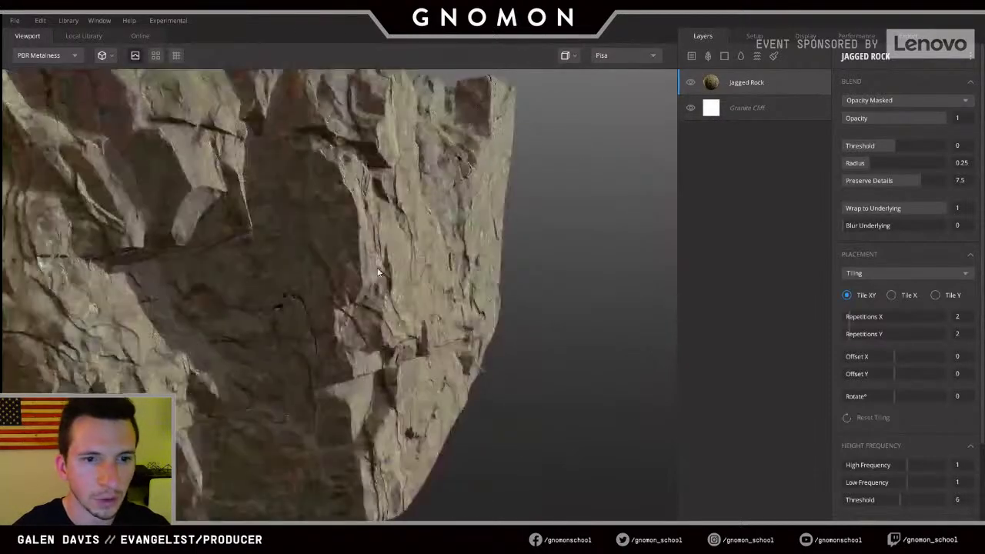
left_click_drag(378, 269, 500, 237, "alt")
right_click_drag(501, 238, 231, 254, "shift")
mouse_move(308, 238)
right_mouse_down("shift")
mouse_move(82, 279)
mouse_move(534, 279)
mouse_move(232, 258)
mouse_move(365, 263)
mouse_move(262, 262)
mouse_move(423, 253)
mouse_move(158, 262)
right_mouse_up("shift")
mouse_move(347, 260)
left_mouse_down("alt")
mouse_move(393, 259)
mouse_move(324, 267)
mouse_move(309, 246)
mouse_move(312, 286)
left_mouse_up("alt")
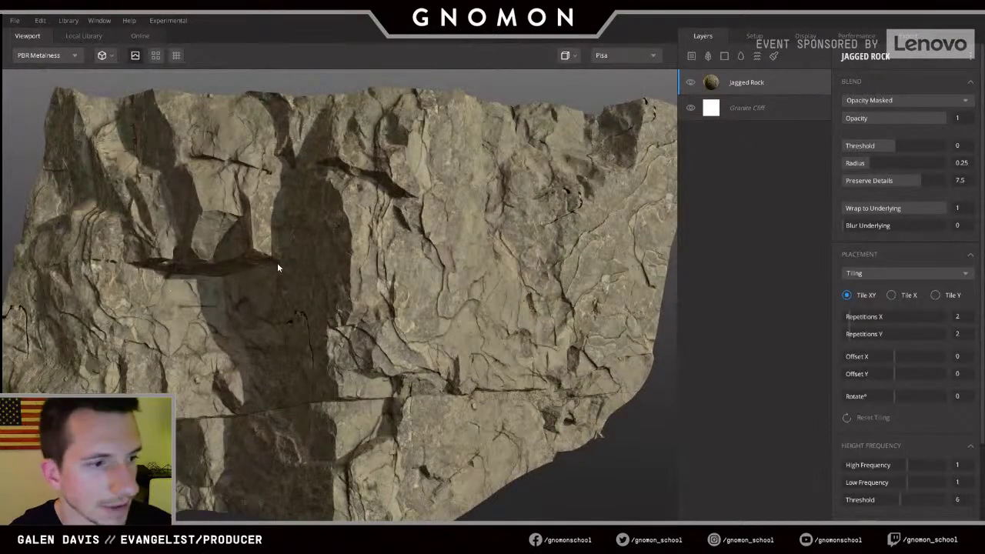
- Add the brown Rock Surface material as a surface layer above Jagged Rock and set its box projection scale to 5
left_click(692, 57)
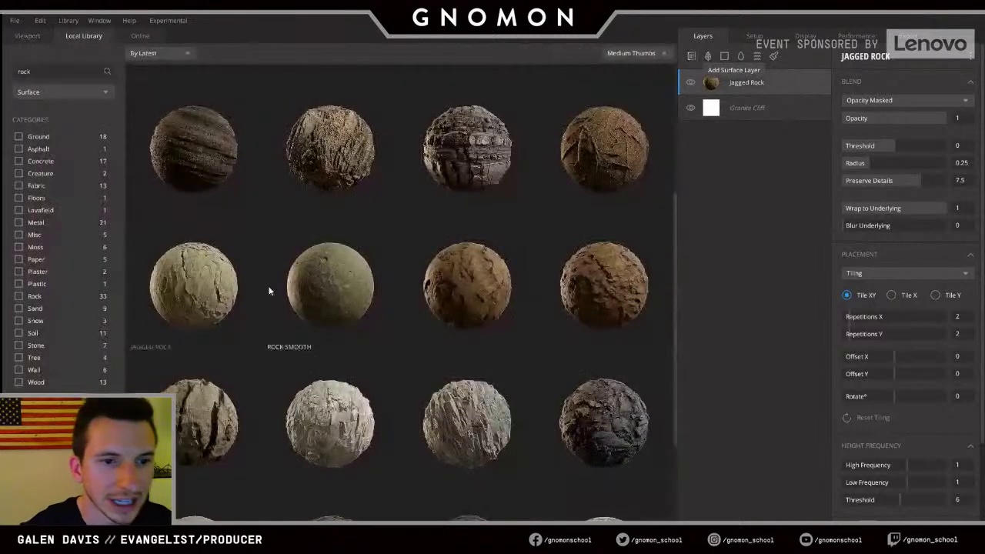
left_click(468, 292)
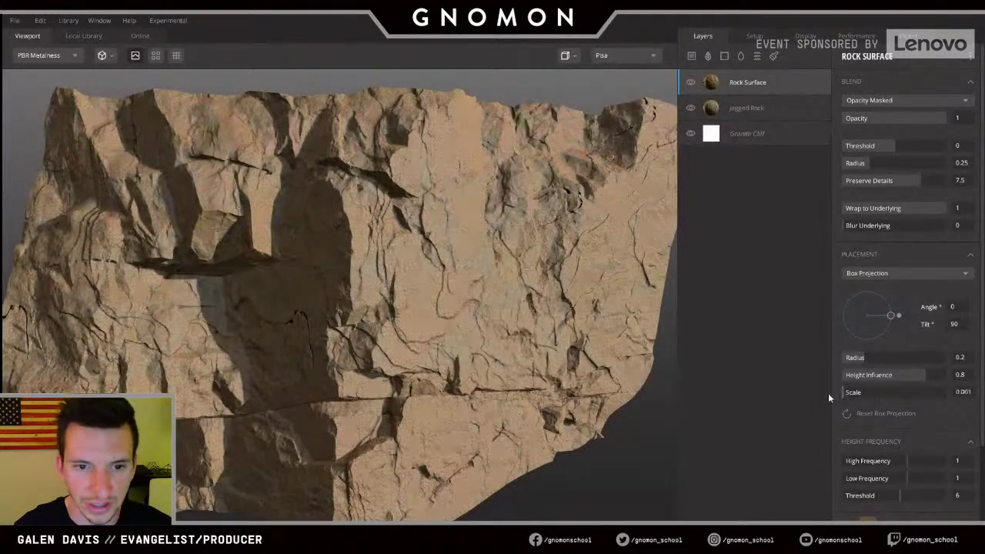
left_click_drag(847, 393, 982, 408)
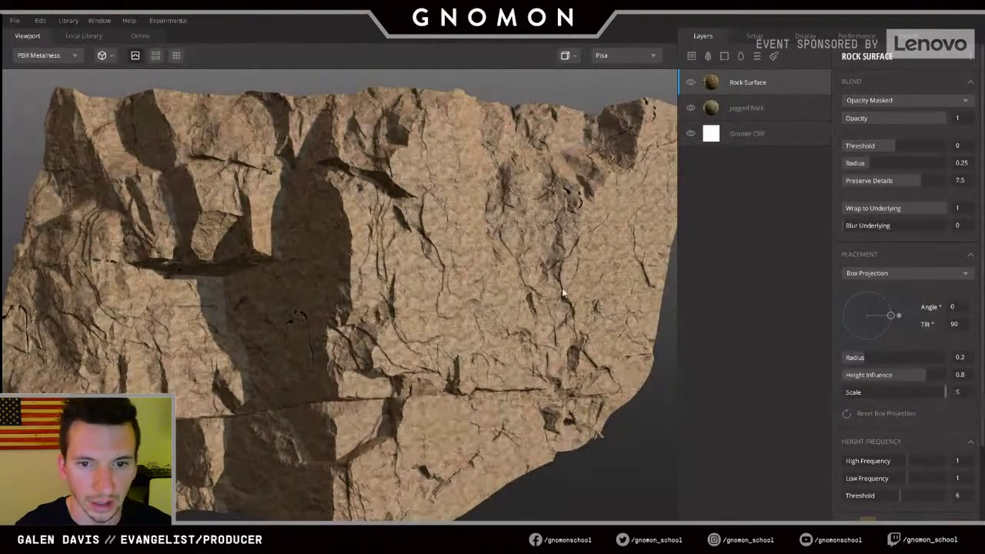
- Try the Rock Surface layer's Blur Underlying at 7 on the cliff, and return it to 0
left_click_drag(563, 293, 451, 264, "alt")
scroll(452, 264, "up", 3)
left_click_drag(464, 346, 441, 322, "alt")
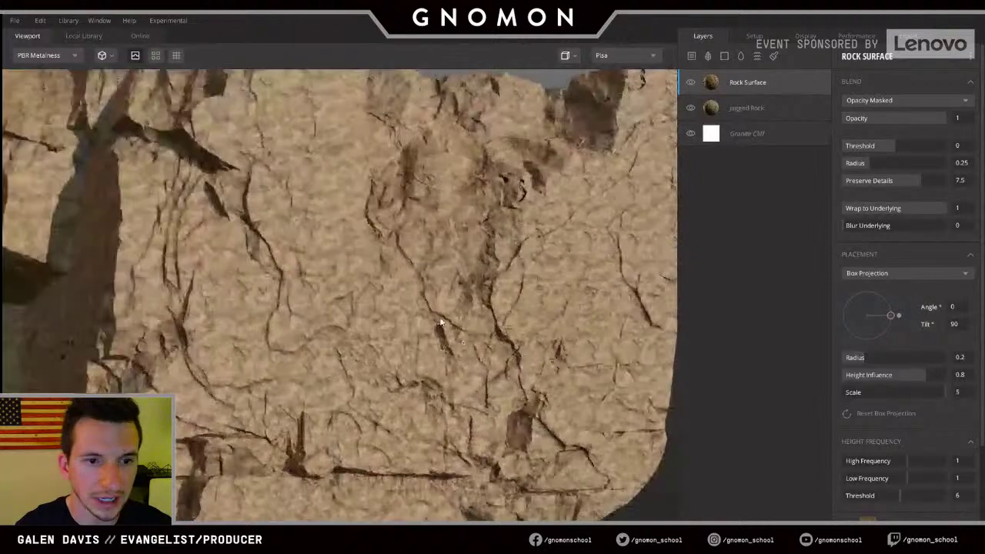
right_click_drag(441, 321, 472, 332, "shift")
middle_click_drag(472, 332, 627, 362)
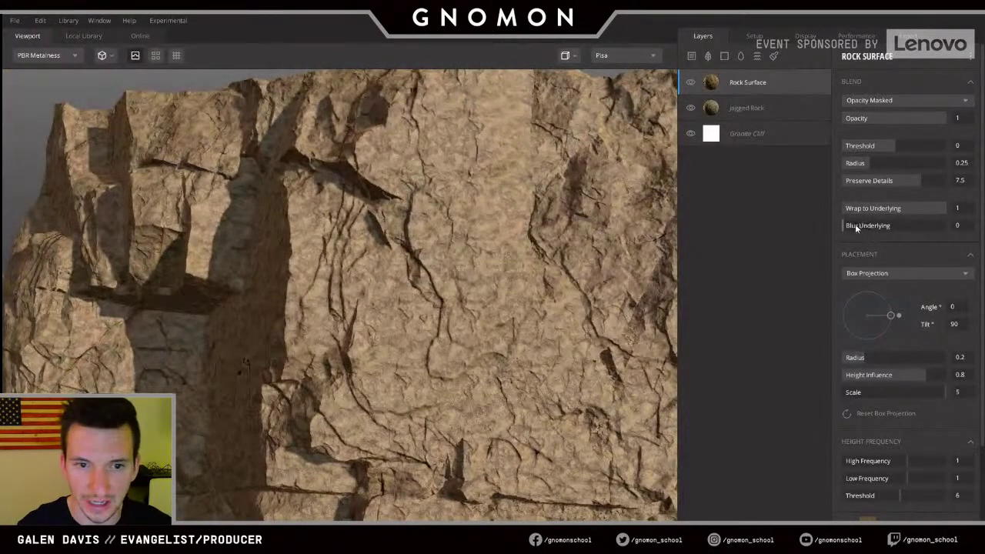
left_click_drag(856, 226, 947, 225)
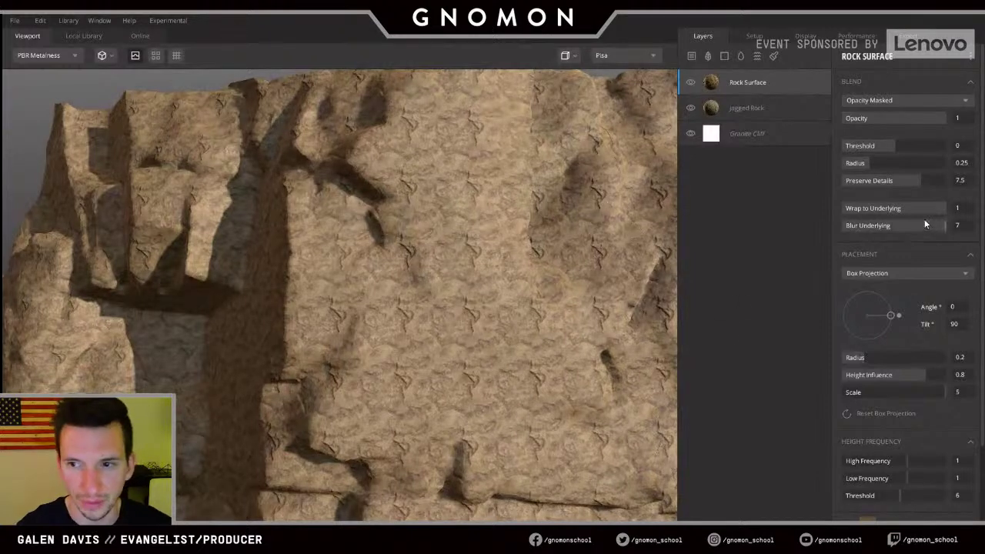
left_click_drag(936, 230, 872, 228)
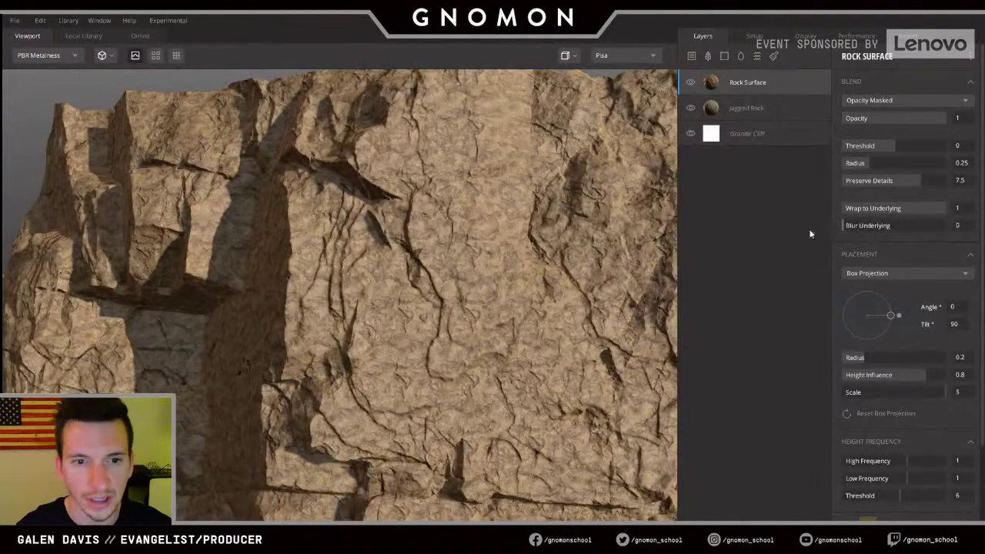
- Match the Rock Surface layer's albedo color to the color of the underlying layer
left_click_drag(240, 330, 292, 341)
right_click_drag(293, 341, 554, 318, "shift")
left_click_drag(554, 318, 377, 245)
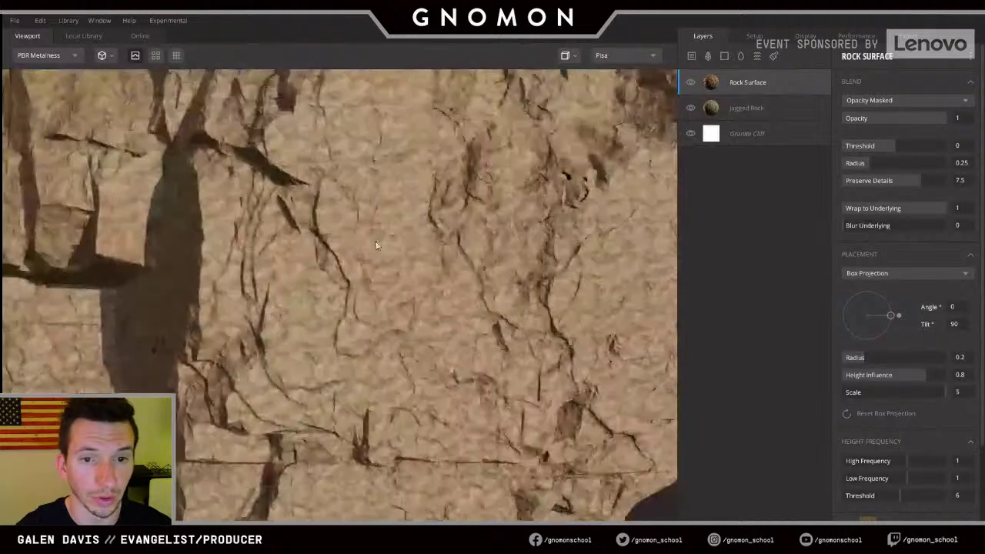
scroll(377, 244, "down", 3)
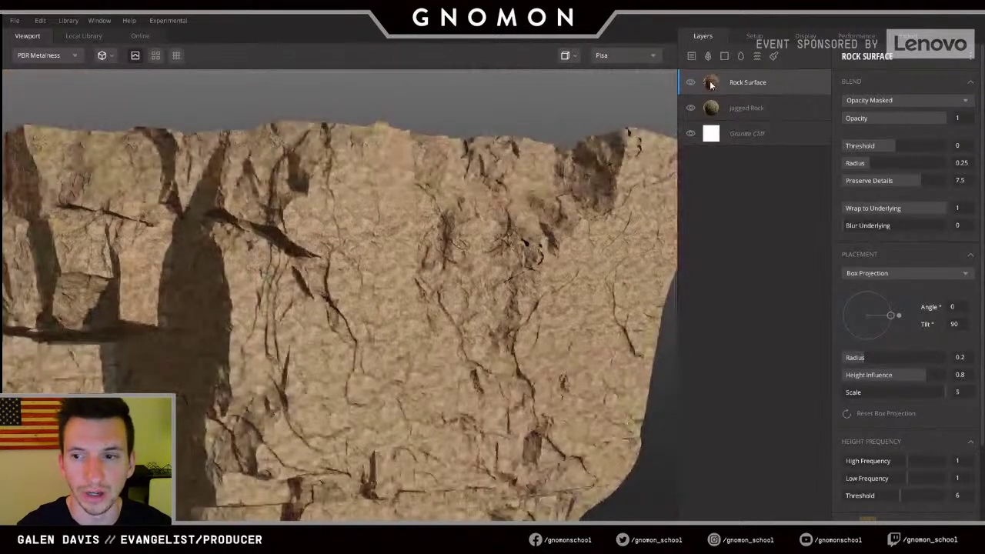
scroll(909, 461, "down", 2)
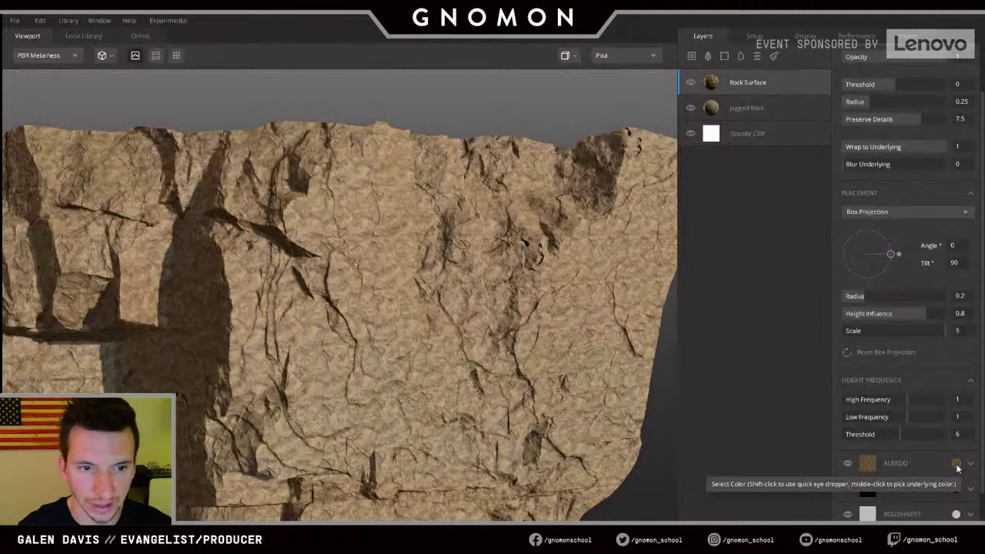
middle_click(957, 466)
left_click_drag(462, 371, 416, 367)
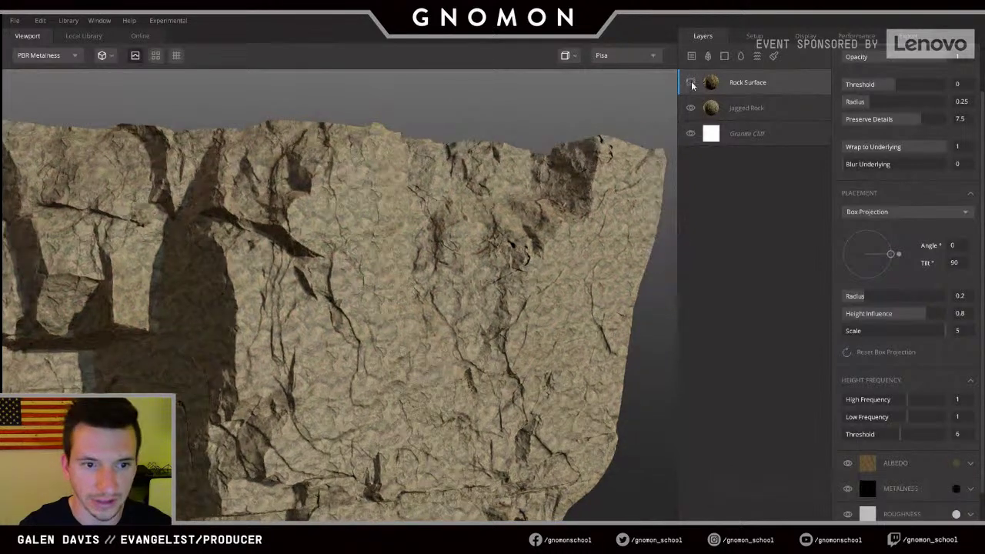
- Compare the color-matched cliff with the Rock Surface layer hidden and shown
left_click(692, 83)
left_click(692, 83)
left_click(692, 83)
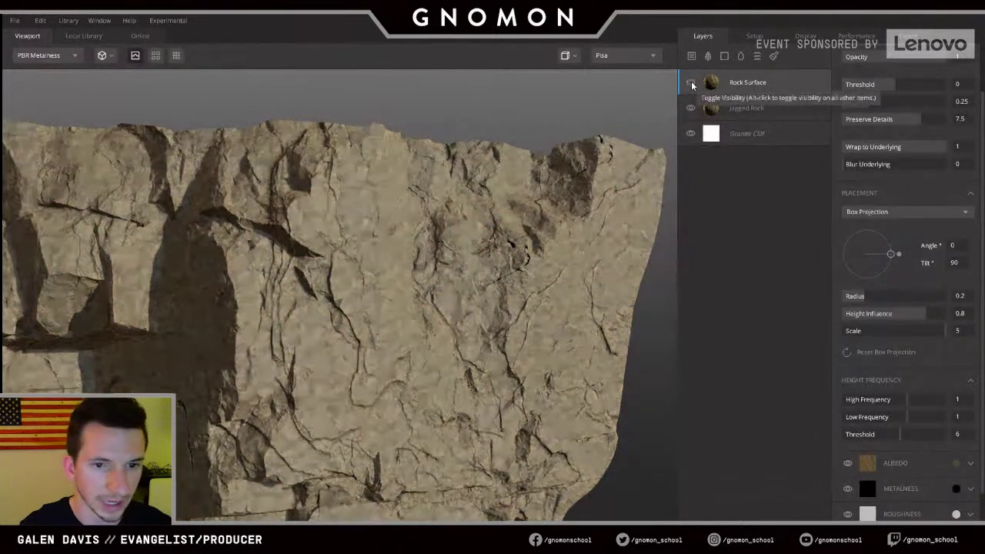
left_click(692, 85)
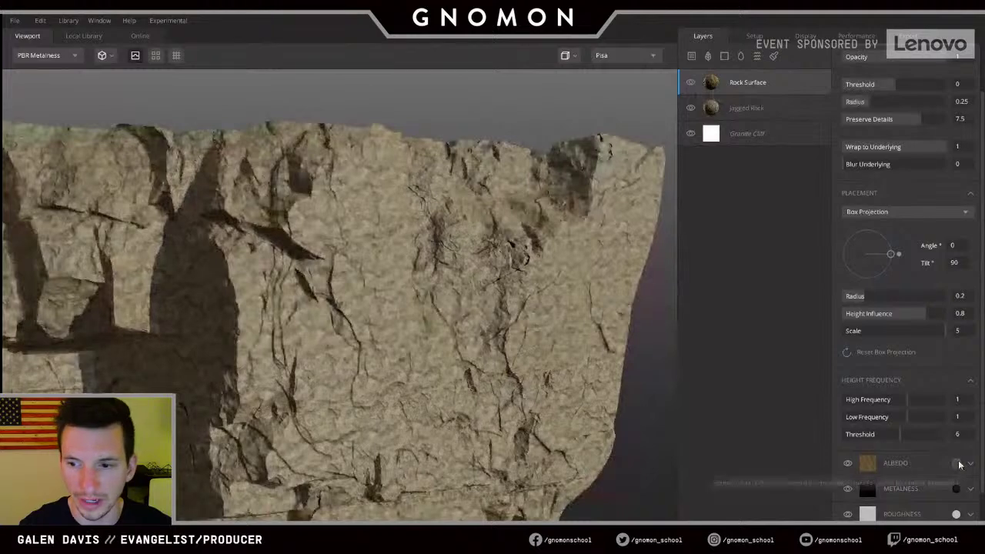
- Adjust the Rock Surface layer's albedo color to the grayish brown 625A45 and apply it
left_click(958, 464)
left_click_drag(391, 318, 387, 308)
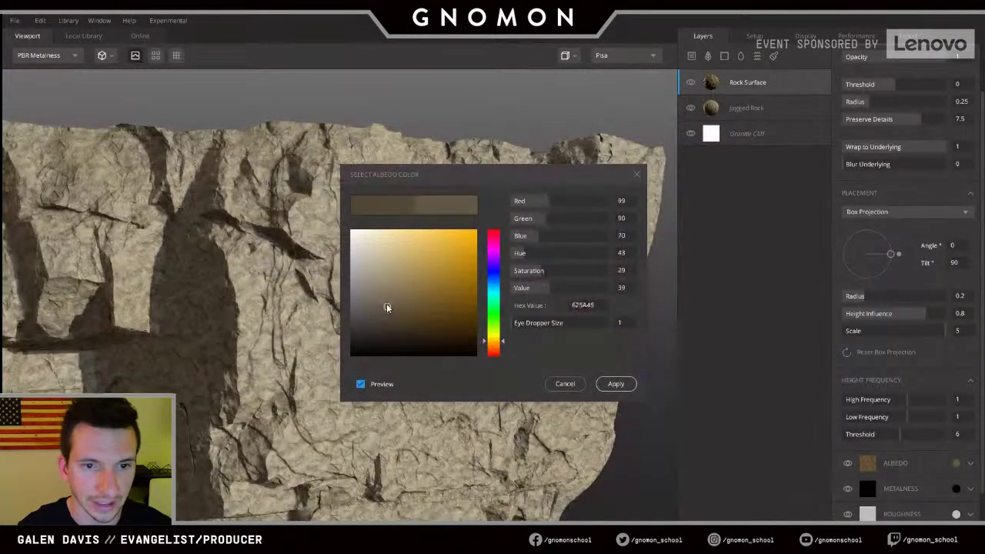
left_click(616, 383)
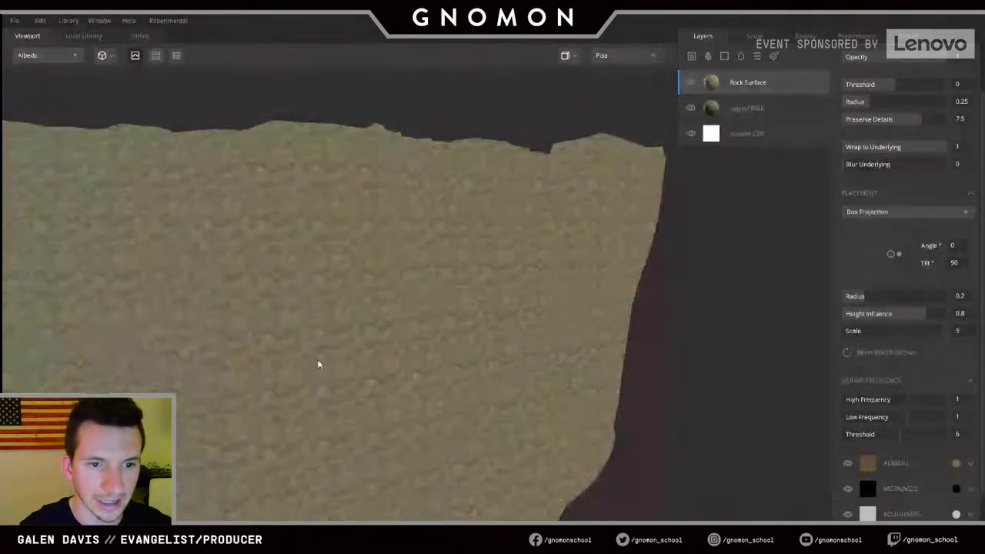
- Add a mask stack to the Rock Surface layer with a Curvature component based on the underlying mix
key("m")
scroll(313, 356, "up", 3)
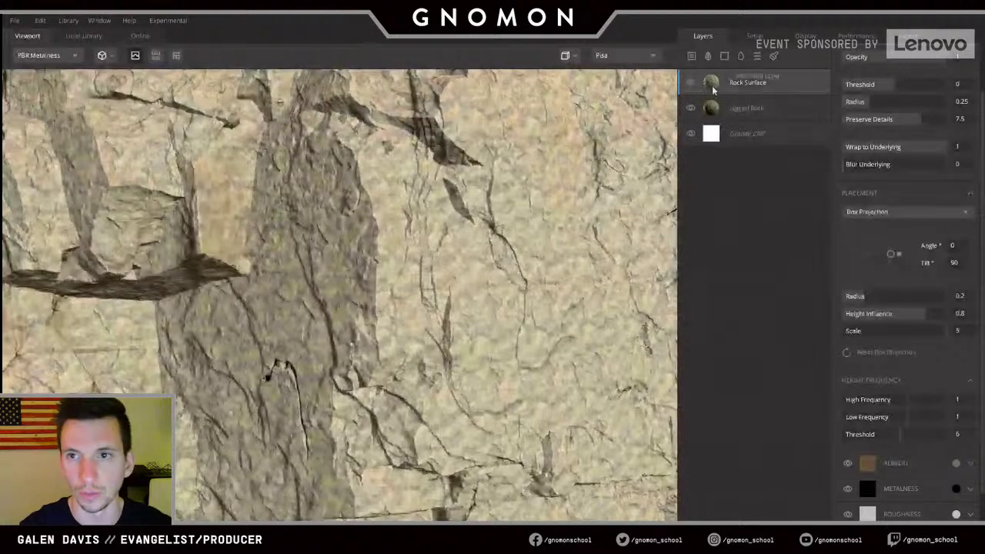
right_click(713, 91)
left_click(749, 183)
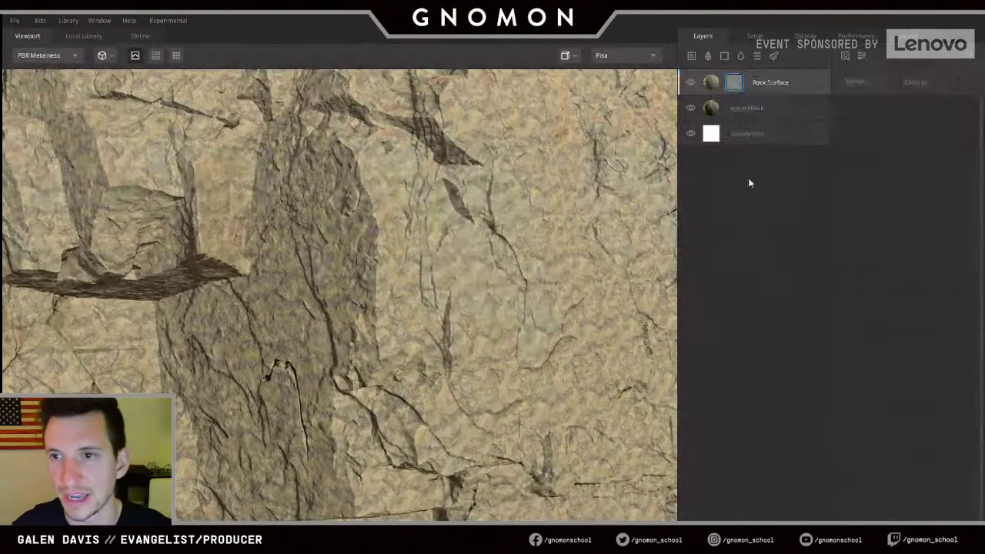
left_click(845, 75)
left_click(862, 145)
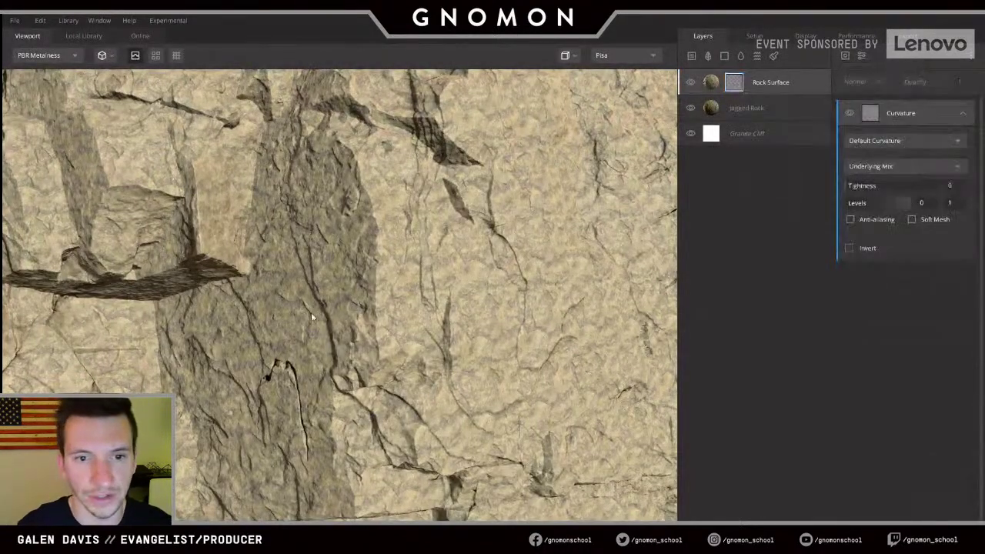
- Raise the Curvature mask's lower level to 0.587 while viewing the layer mask, limiting the material to the sharp edges
key("m")
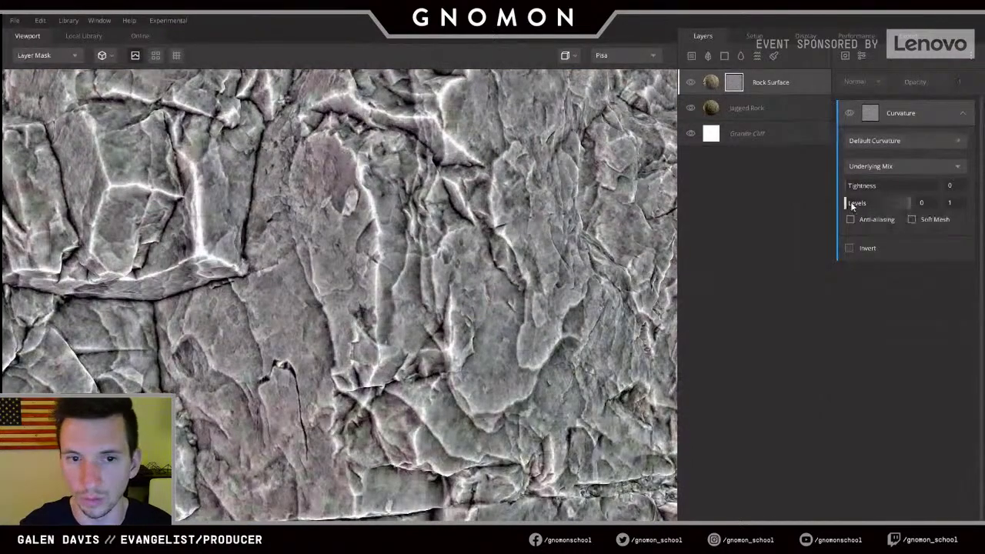
left_click_drag(851, 203, 883, 207)
key("c")
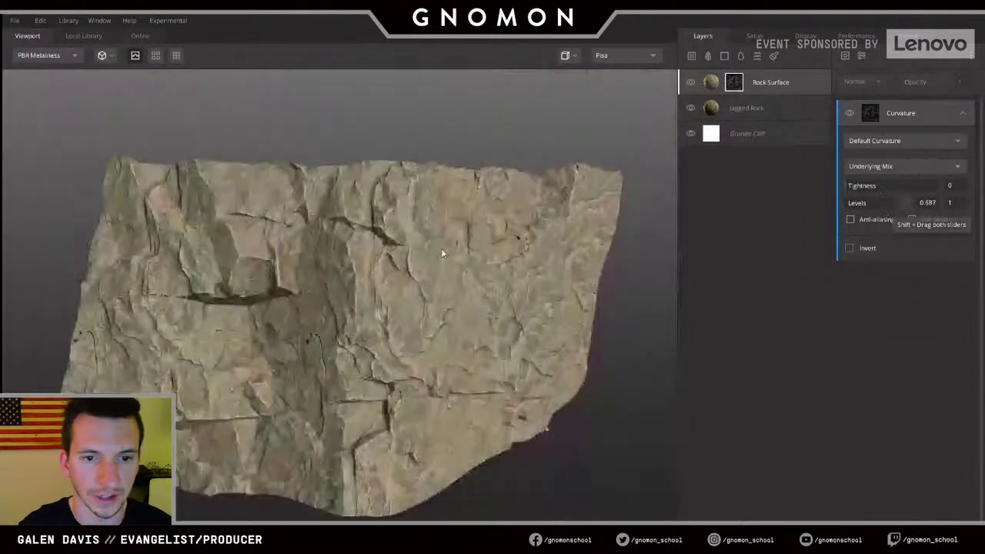
- Compare the cliff's albedo with the curvature-masked Rock Surface layer hidden and shown
mouse_move(441, 248)
left_mouse_down()
mouse_move(428, 235)
mouse_move(467, 259)
mouse_move(374, 215)
mouse_move(431, 262)
left_mouse_up()
key("c")
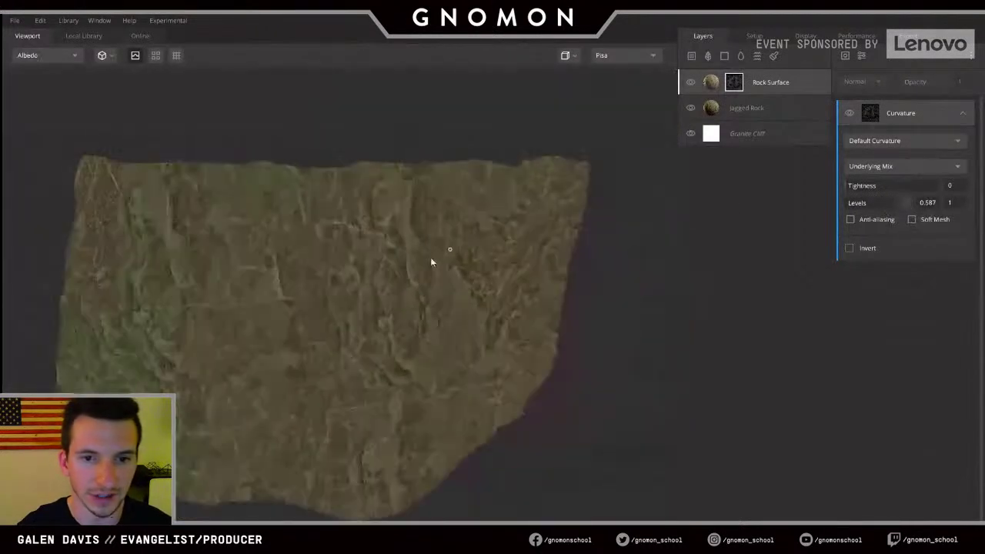
left_click_drag(505, 189, 458, 201)
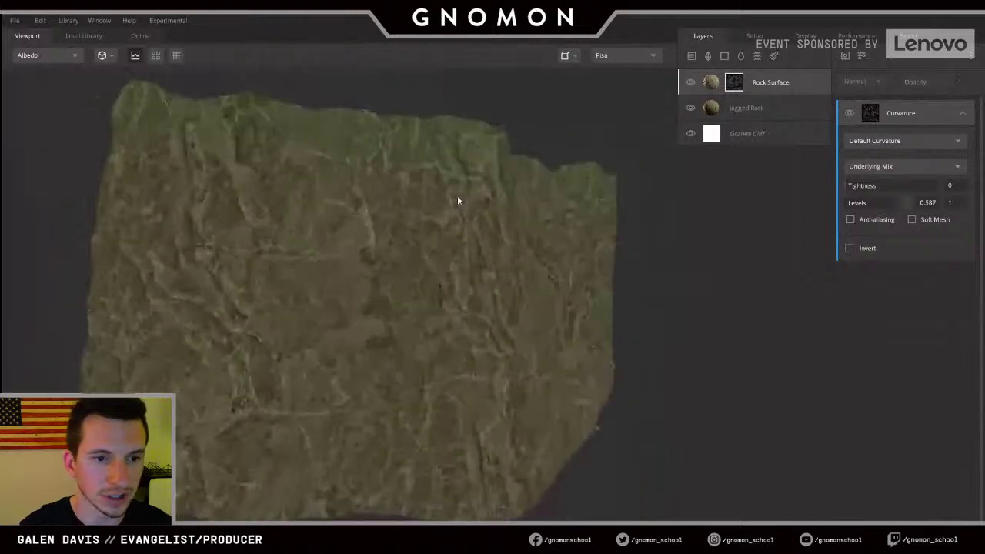
left_click(690, 83)
left_click(691, 83)
left_click(690, 83)
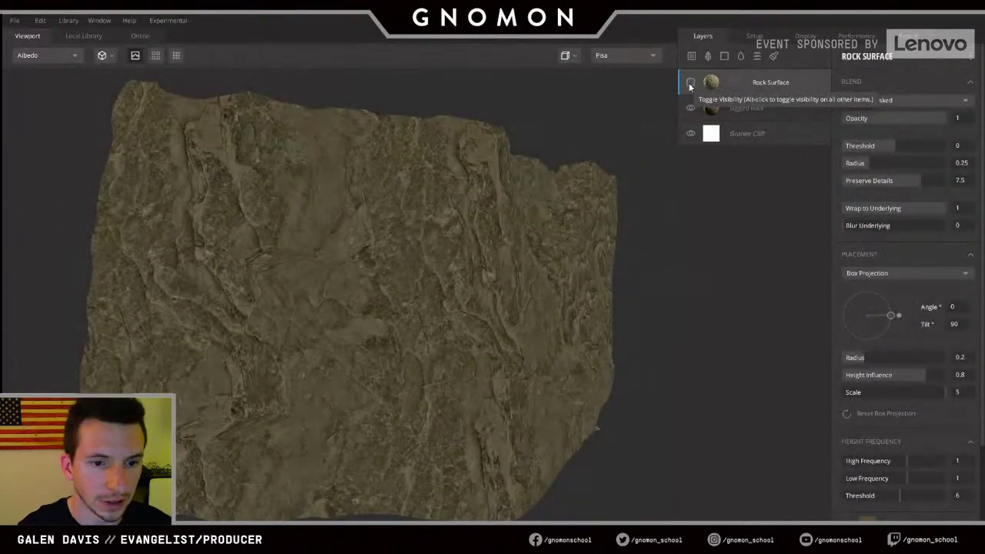
left_click(691, 84)
left_click(691, 83)
left_click(690, 83)
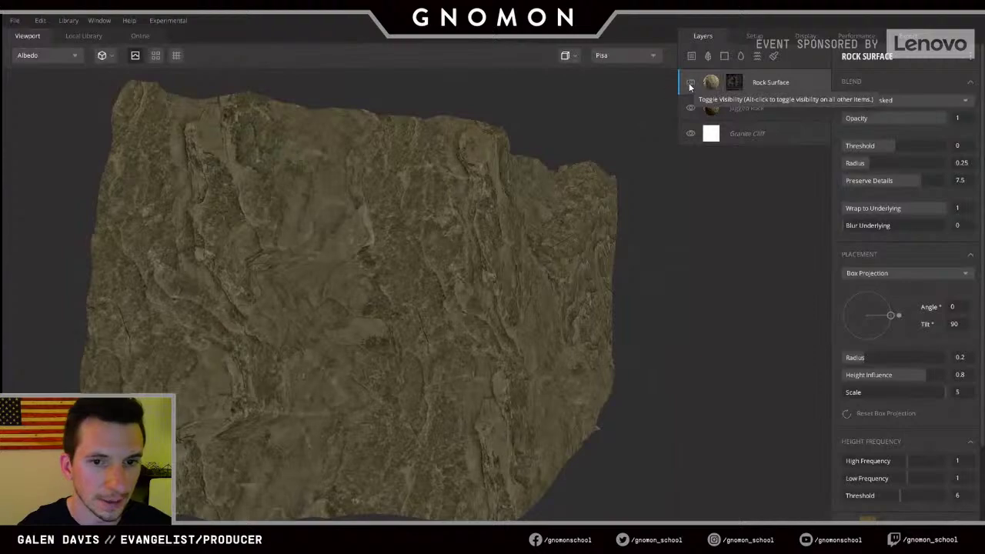
left_click(690, 83)
left_click(691, 83)
left_click_drag(539, 199, 431, 234)
- Examine the curvature-masked rock edges in the PBR Metalness view from several angles and distances
key("1")
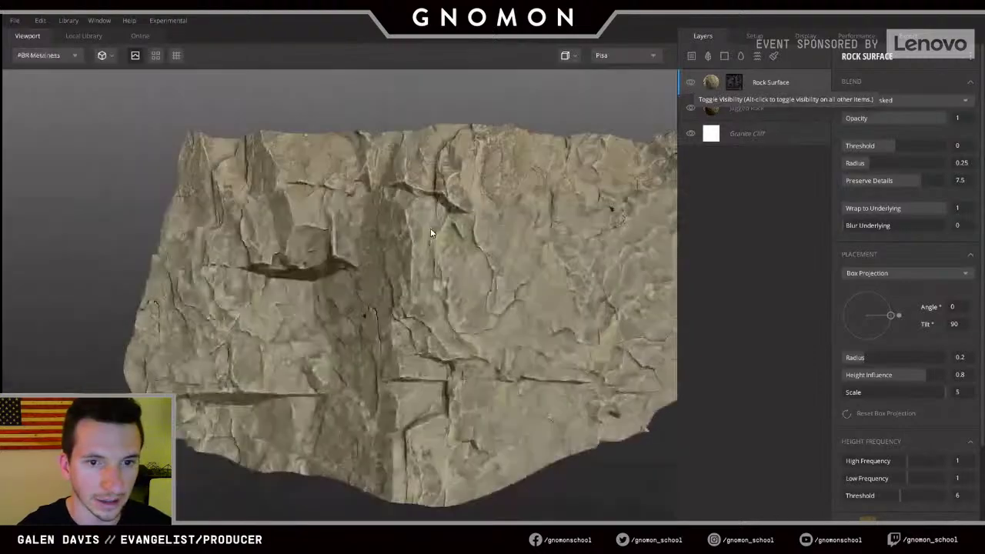
middle_click_drag(431, 233, 335, 250)
scroll(338, 231, "up", 3)
right_click_drag(490, 255, 465, 286, "shift")
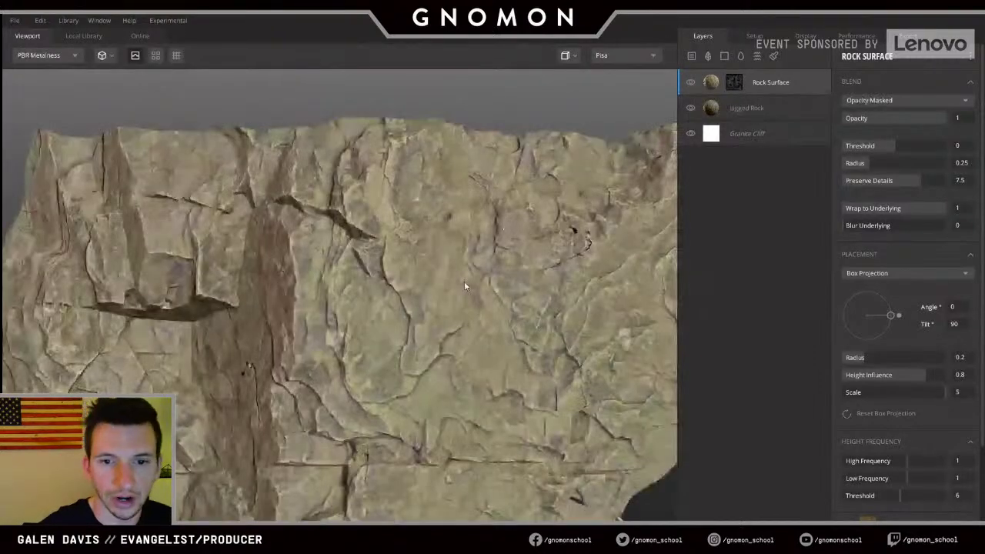
left_click_drag(465, 285, 349, 206)
scroll(461, 294, "down", 3)
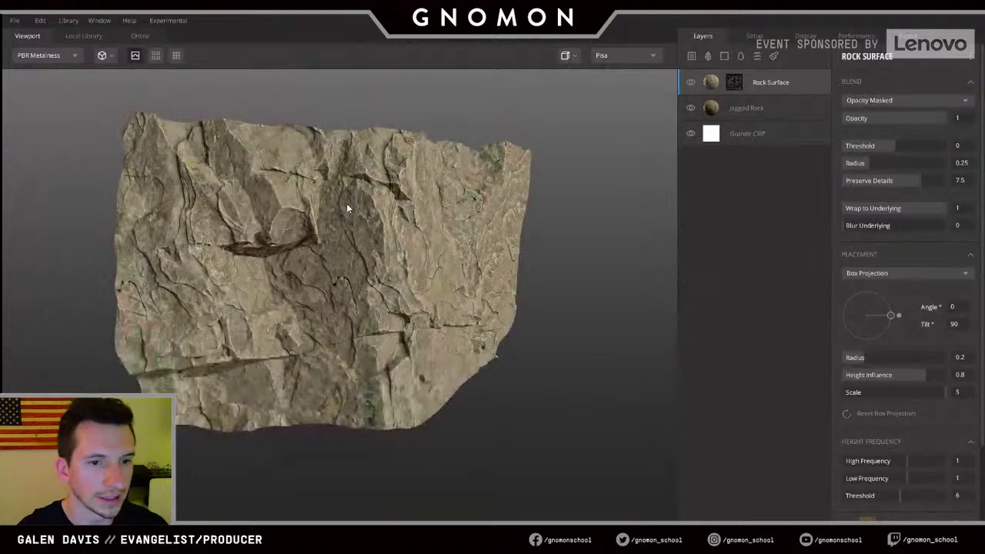
- Inspect the Rock Surface layer's curvature mask across the cliff in the Layer Mask view
key("m")
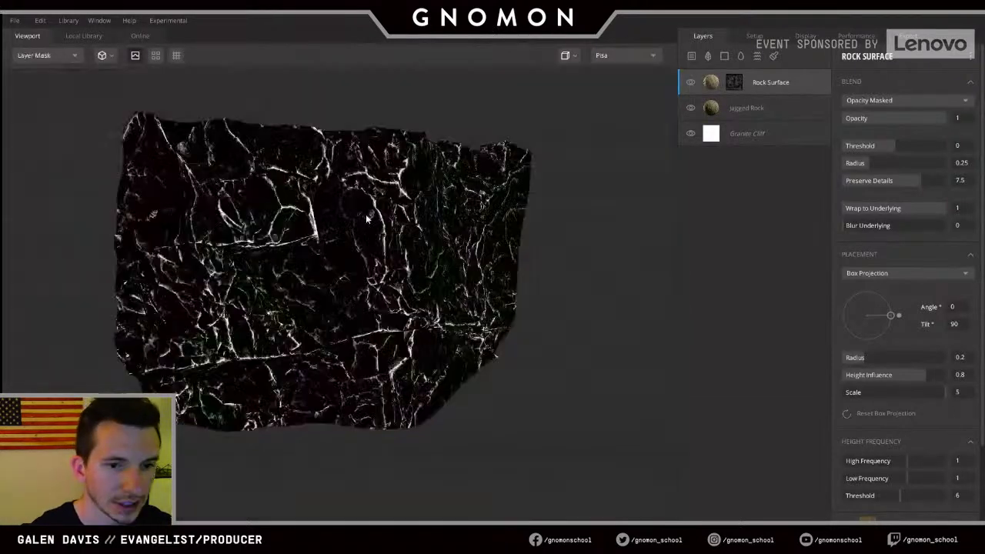
scroll(366, 214, "up", 5)
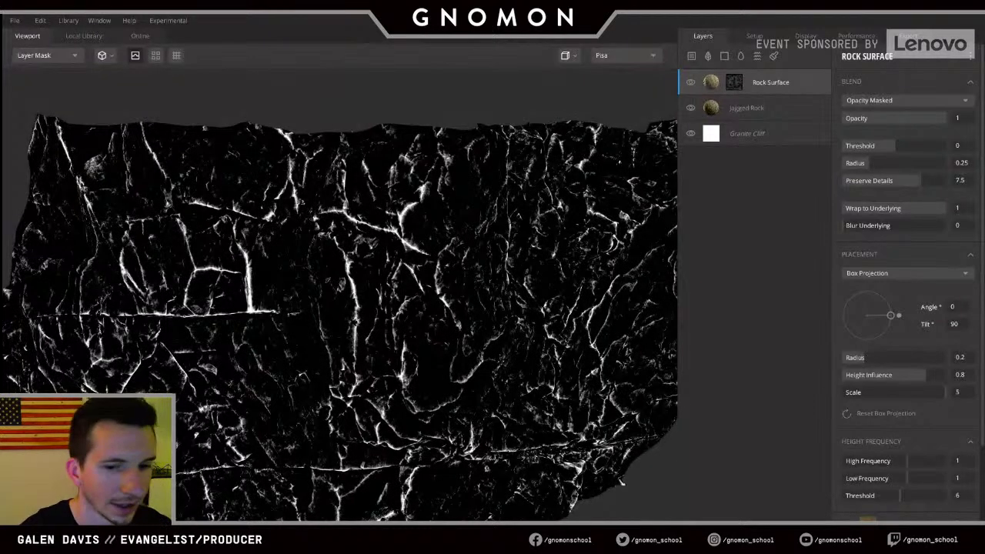
middle_click_drag(566, 260, 424, 154)
scroll(425, 154, "down", 3)
middle_click_drag(242, 388, 292, 380)
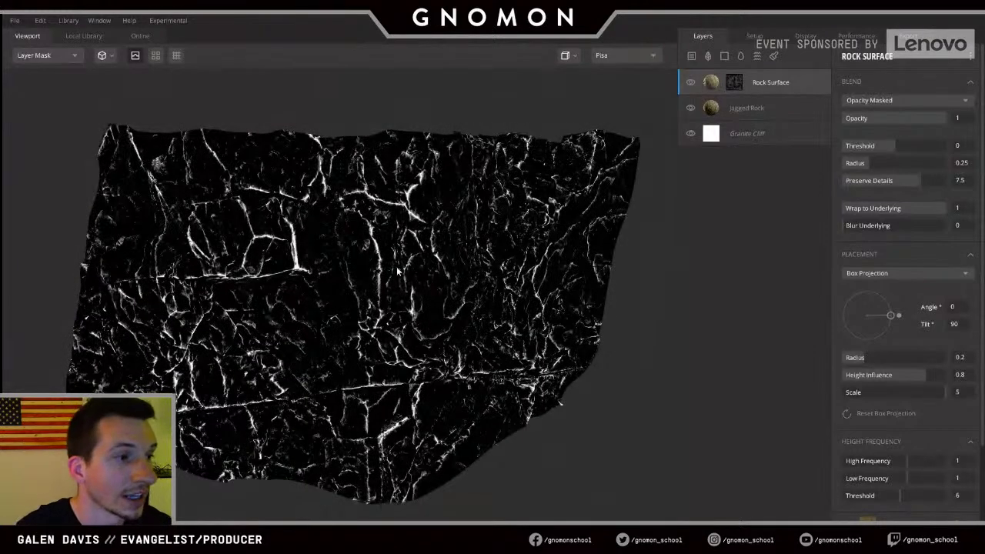
middle_click_drag(396, 266, 473, 263)
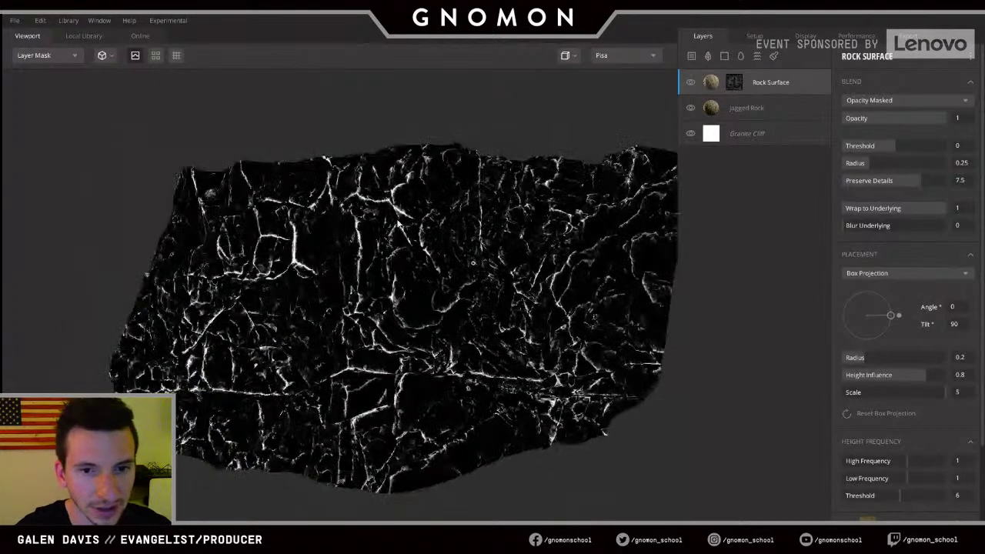
scroll(473, 262, "up", 5)
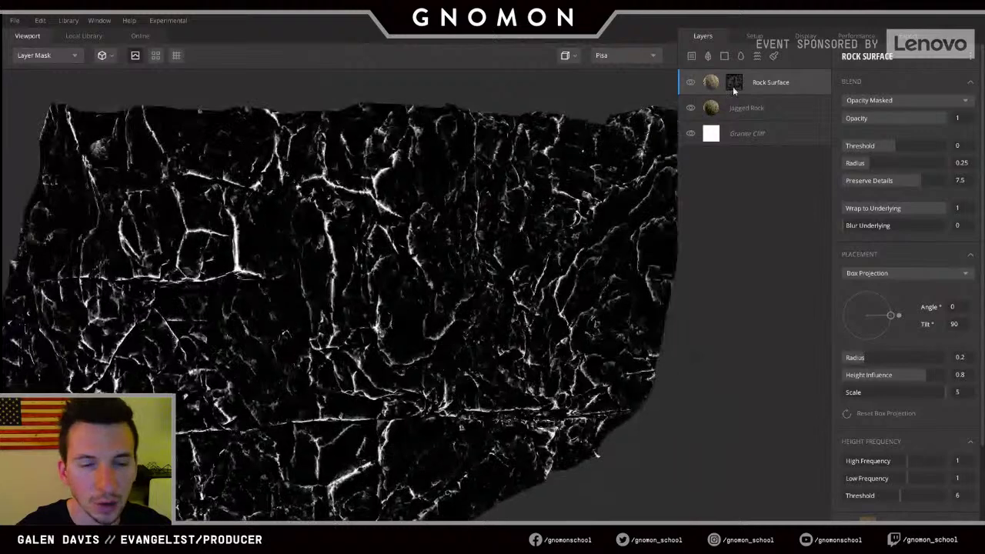
- Add a Map component above the Curvature component in the Rock Surface layer's mask
left_click(734, 83)
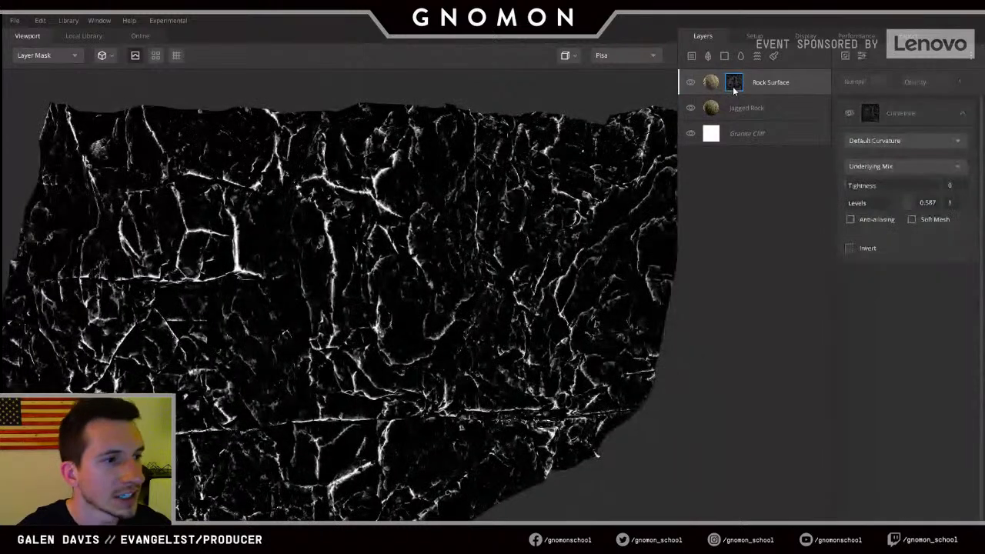
left_click(905, 108)
left_click(847, 56)
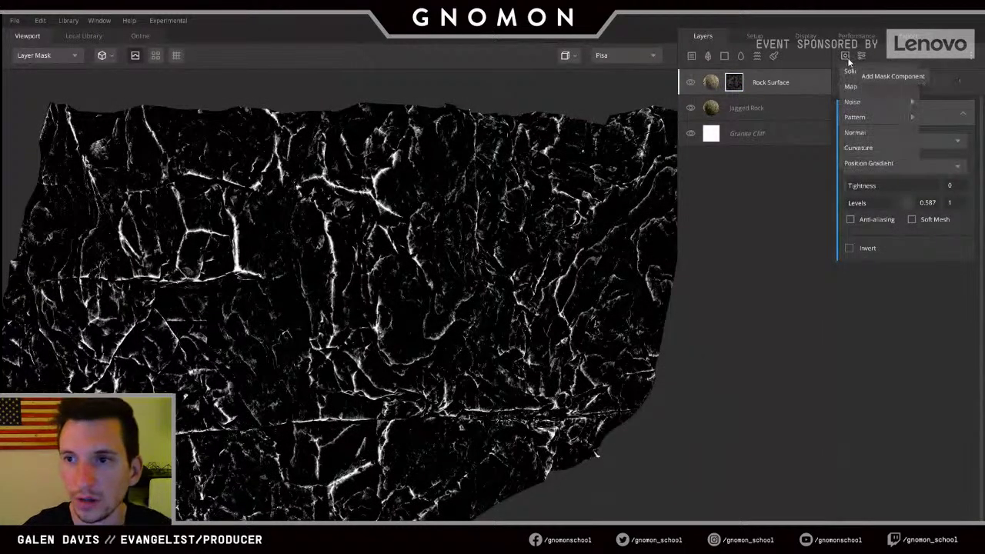
left_click(851, 86)
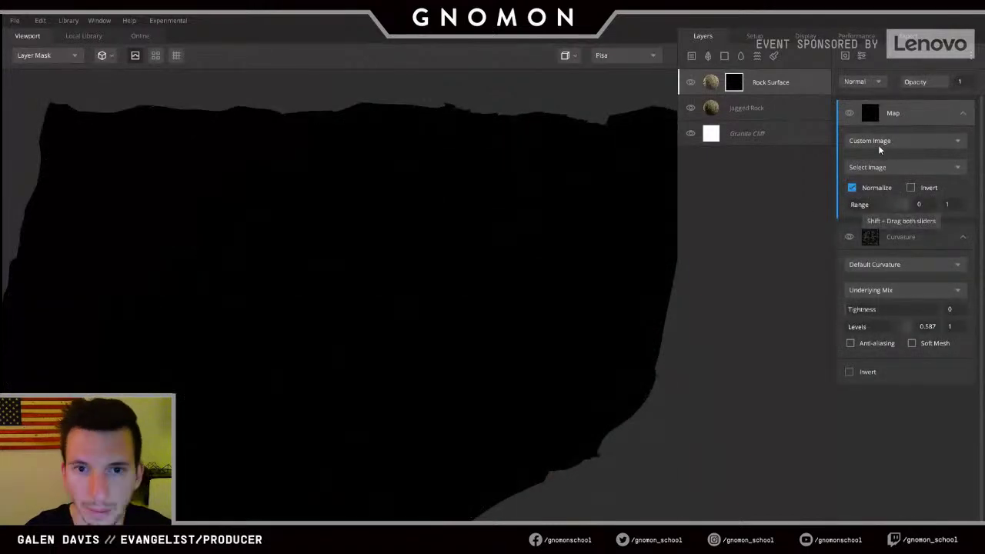
- Switch the Map component's source to Library Asset and open the library to choose its map
key("m")
left_click(886, 167)
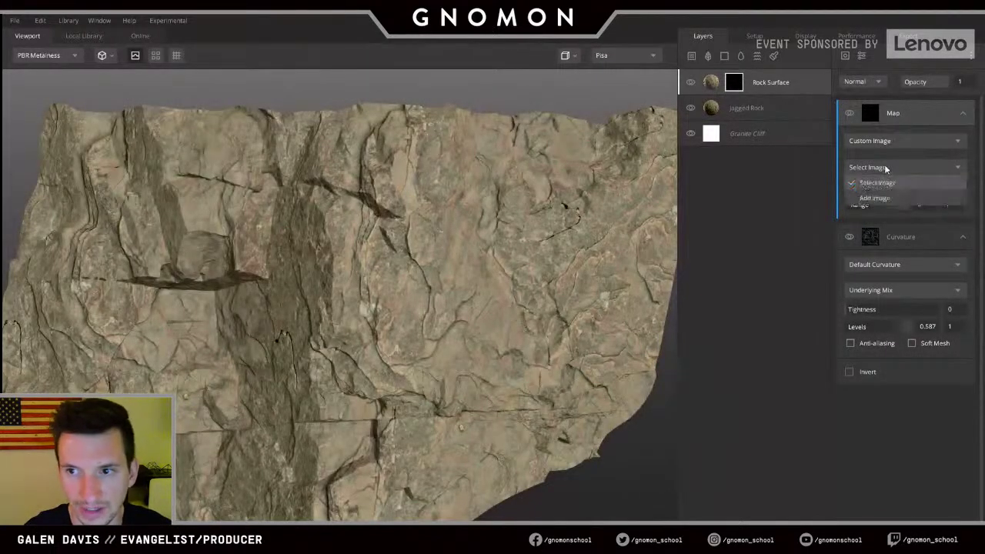
left_click(889, 142)
left_click(889, 143)
left_click(891, 144)
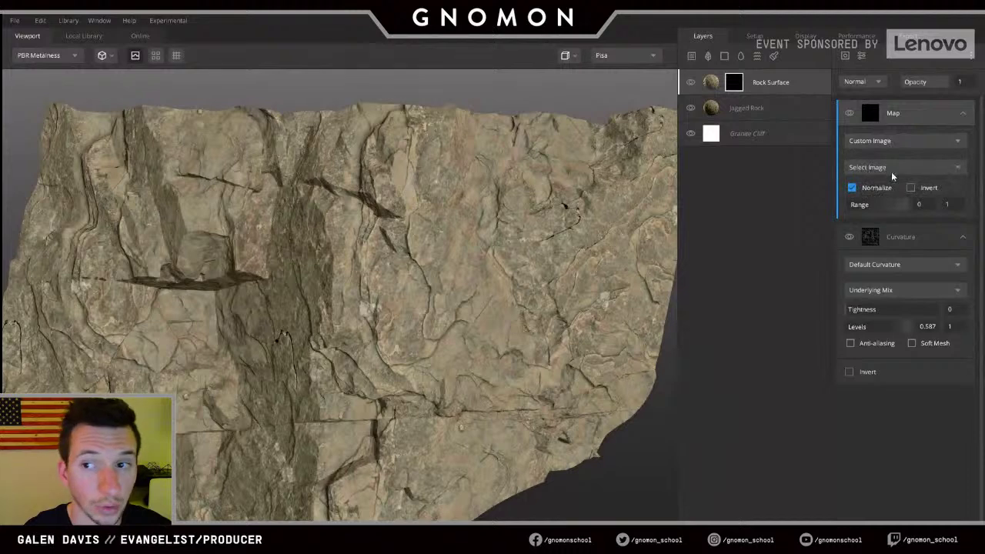
left_click(892, 173)
left_click(893, 146)
left_click(882, 142)
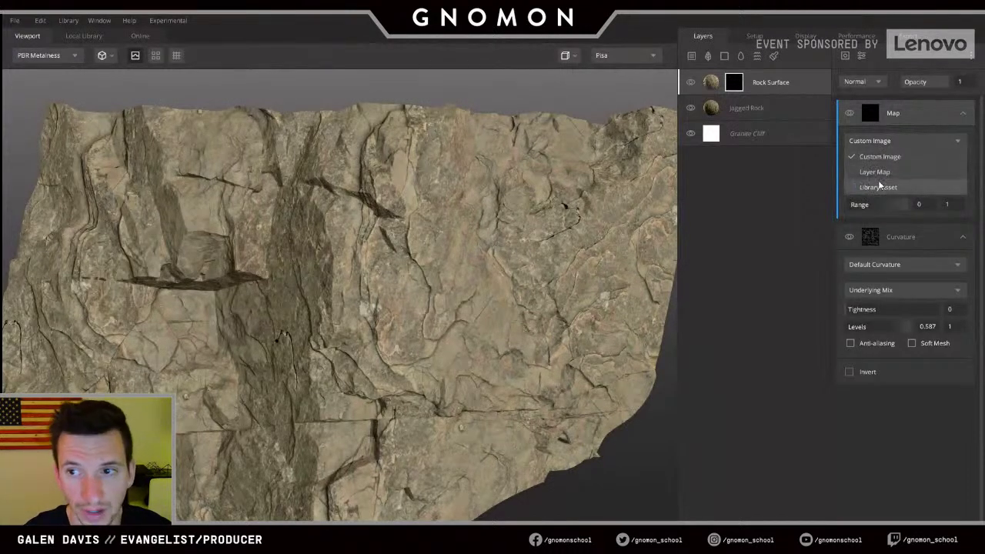
left_click(883, 185)
left_click(876, 168)
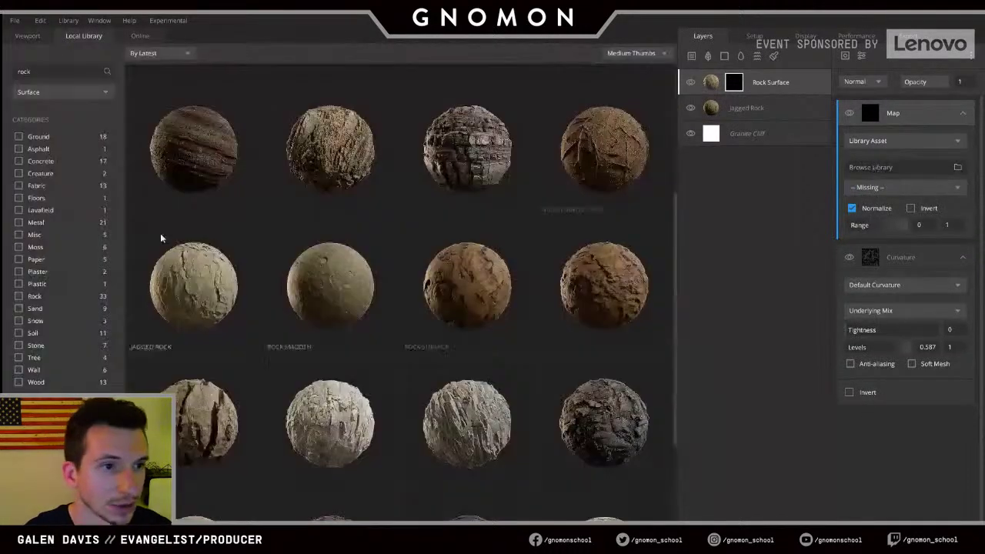
- Limit the local library to Imperfection assets, clear the rock search term and look through the available imperfections
left_click(64, 92)
left_click(43, 166)
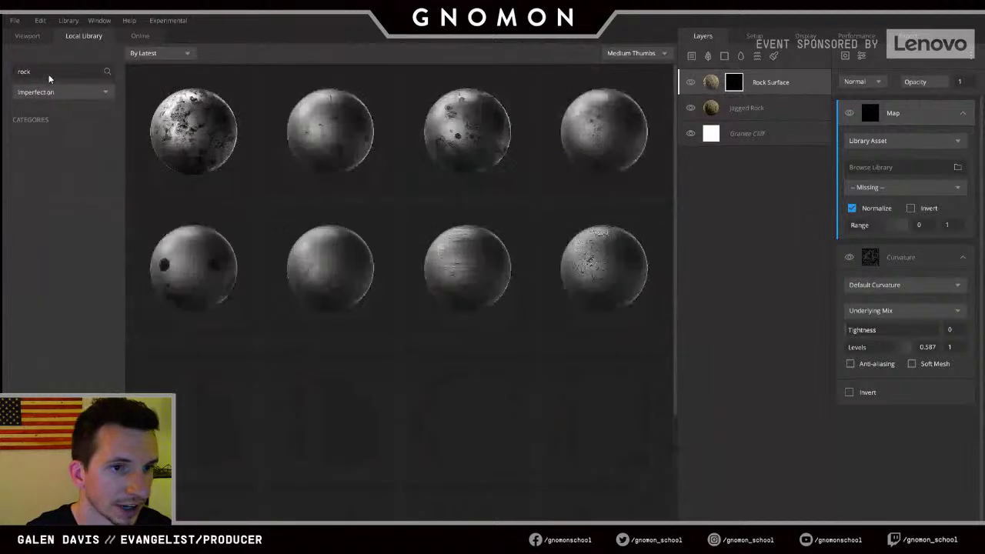
key("BackSpace")
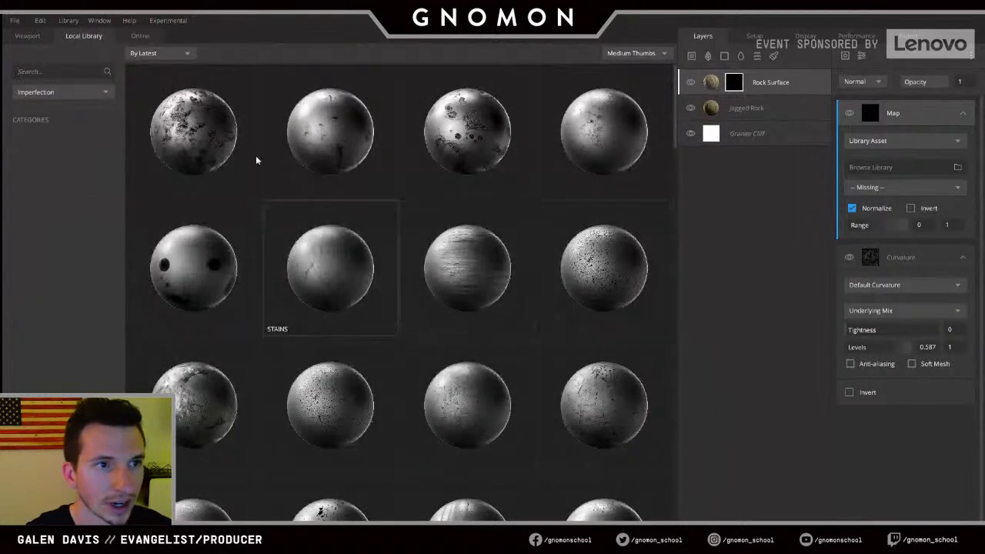
scroll(440, 328, "down", 5)
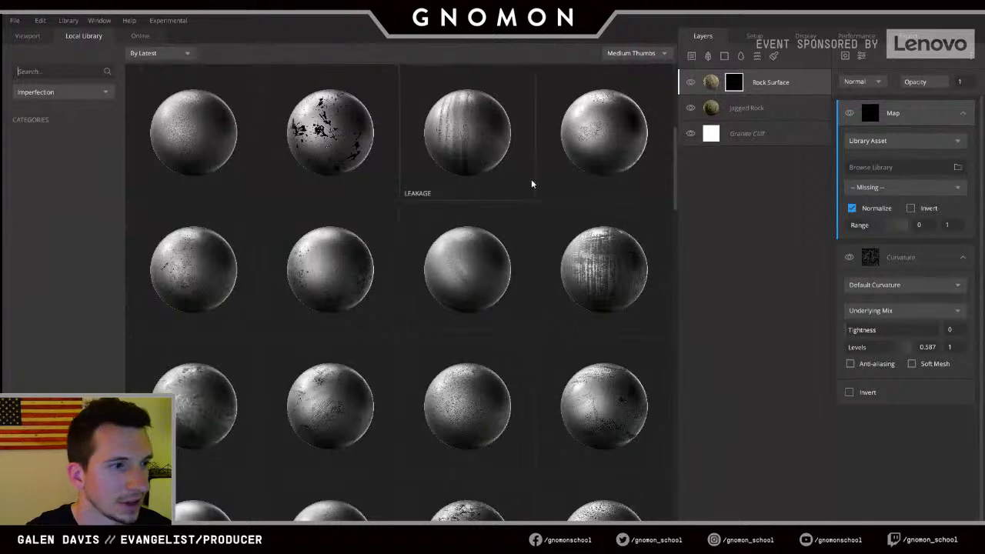
scroll(409, 407, "down", 3)
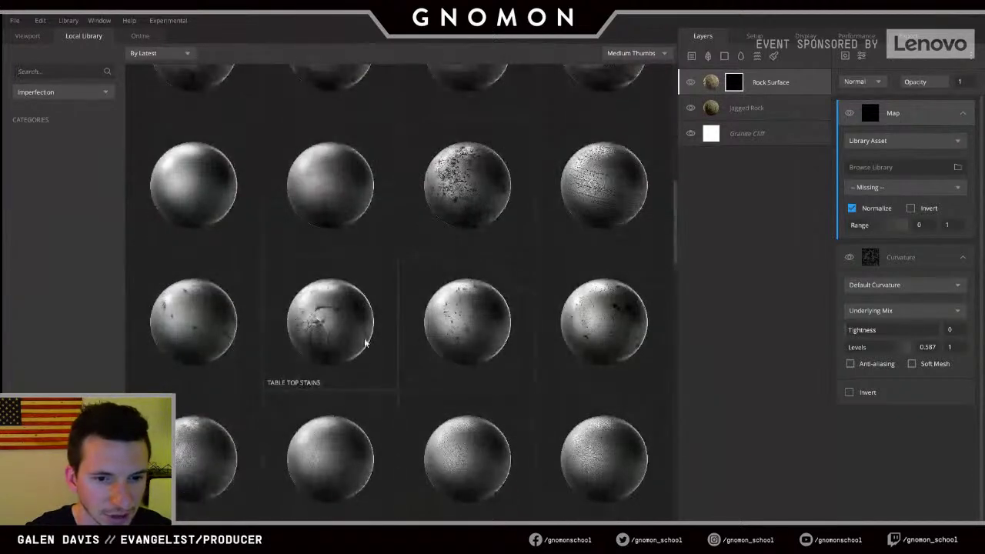
scroll(300, 325, "down", 2)
scroll(324, 392, "down", 2)
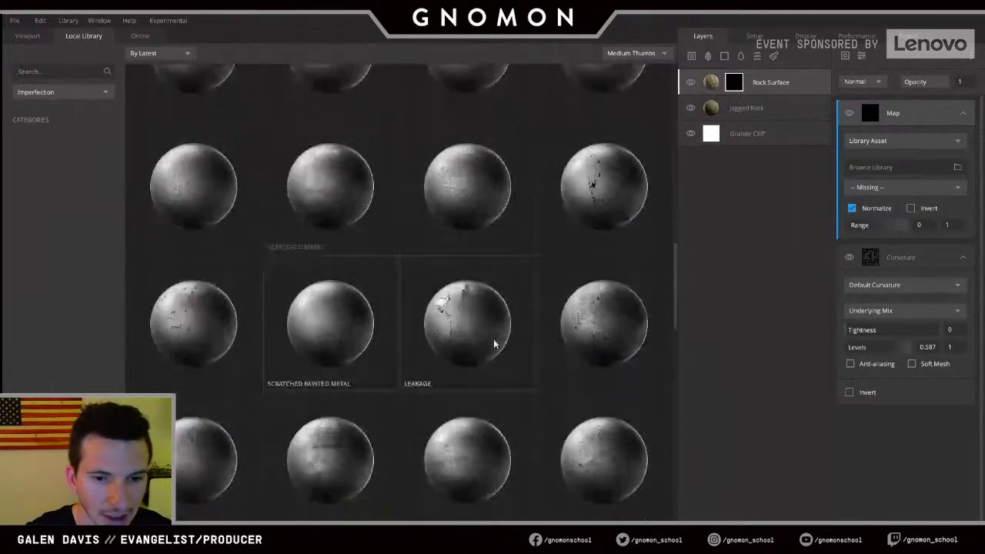
scroll(481, 327, "down", 2)
scroll(193, 323, "down", 2)
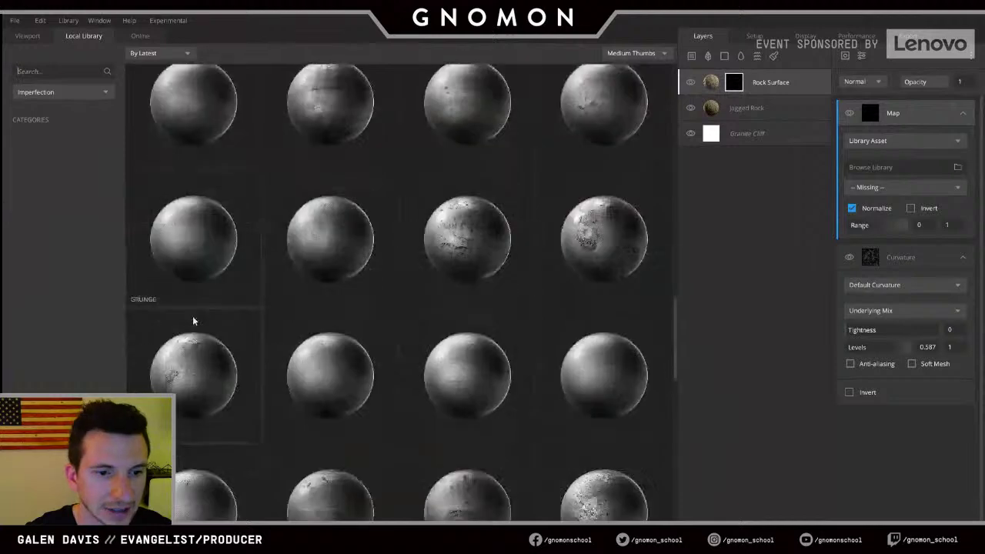
scroll(462, 354, "down", 2)
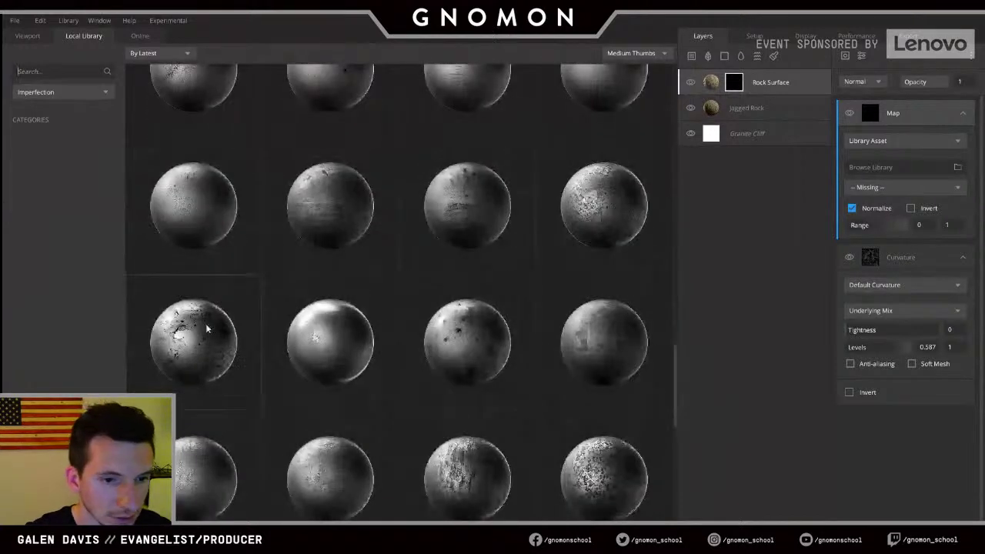
- Assign the Old Varnish imperfection to the Map component in the Rock Surface layer's mask
left_click(202, 346)
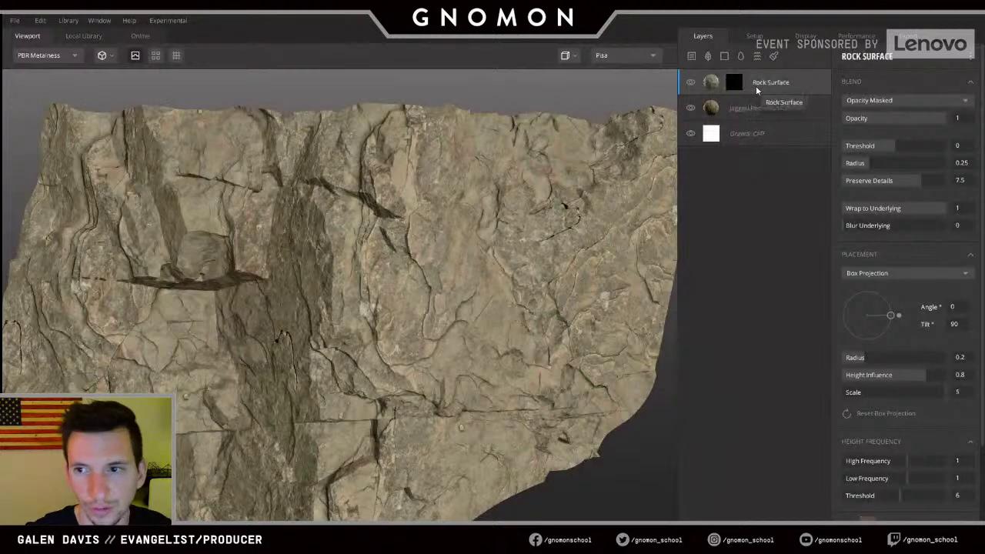
left_click(732, 83)
left_click(892, 168)
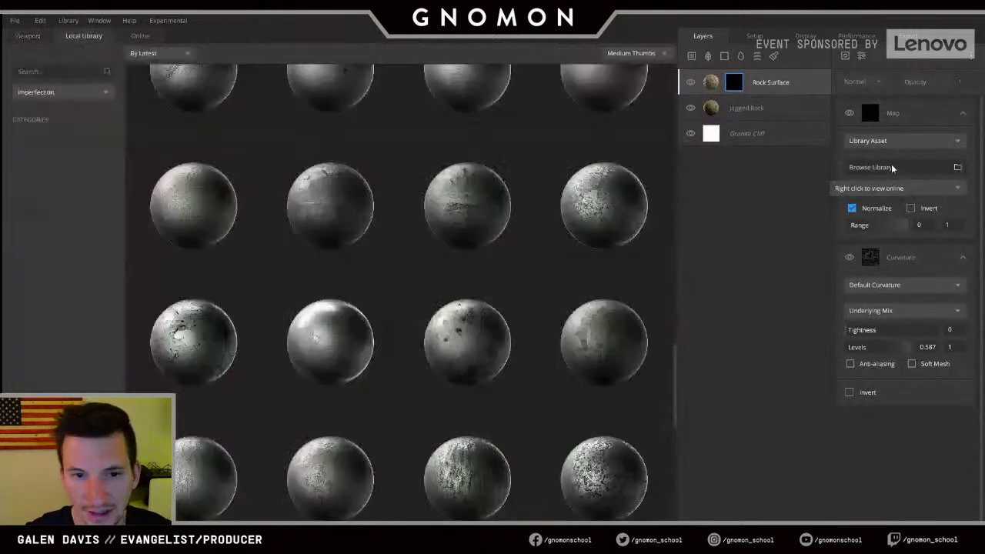
left_click(331, 343)
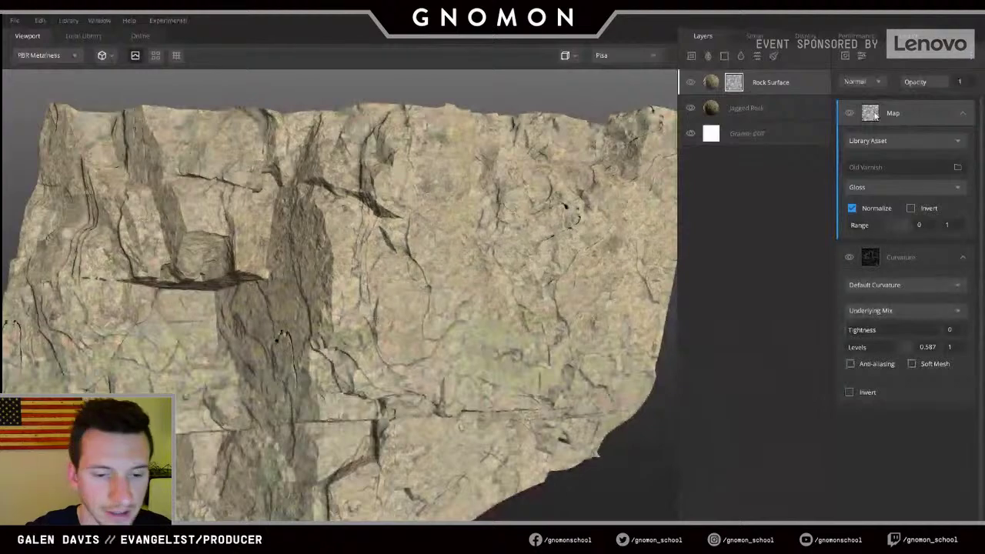
- Inspect the Old Varnish map across the cliff in the Layer Mask view and try adjusting its range
left_click(871, 115)
scroll(341, 308, "down", 3)
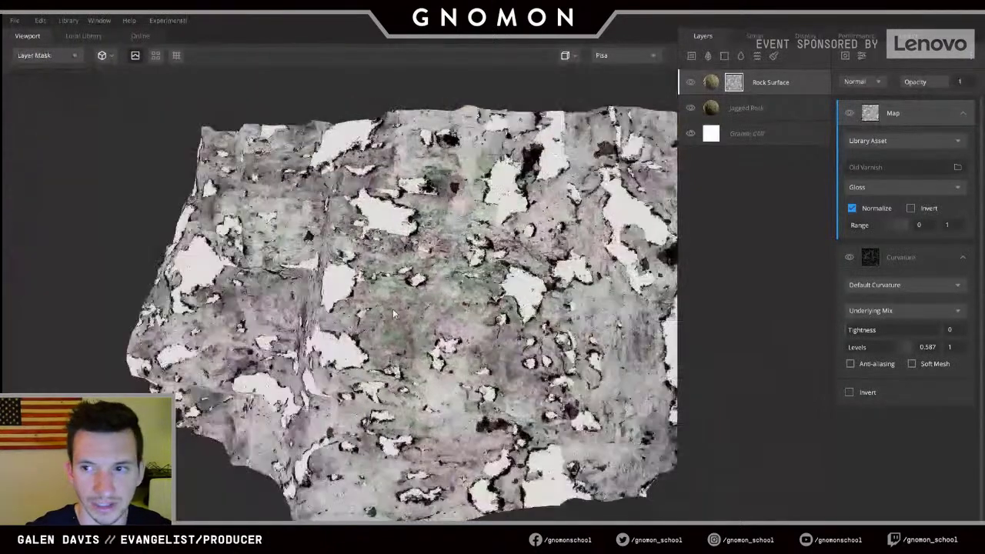
scroll(341, 308, "up", 3)
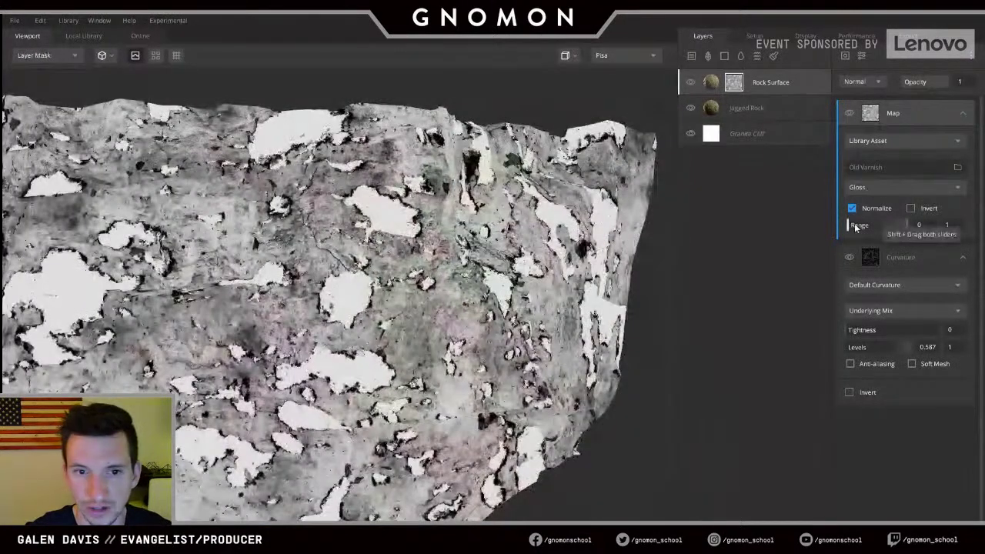
left_click_drag(852, 225, 908, 225)
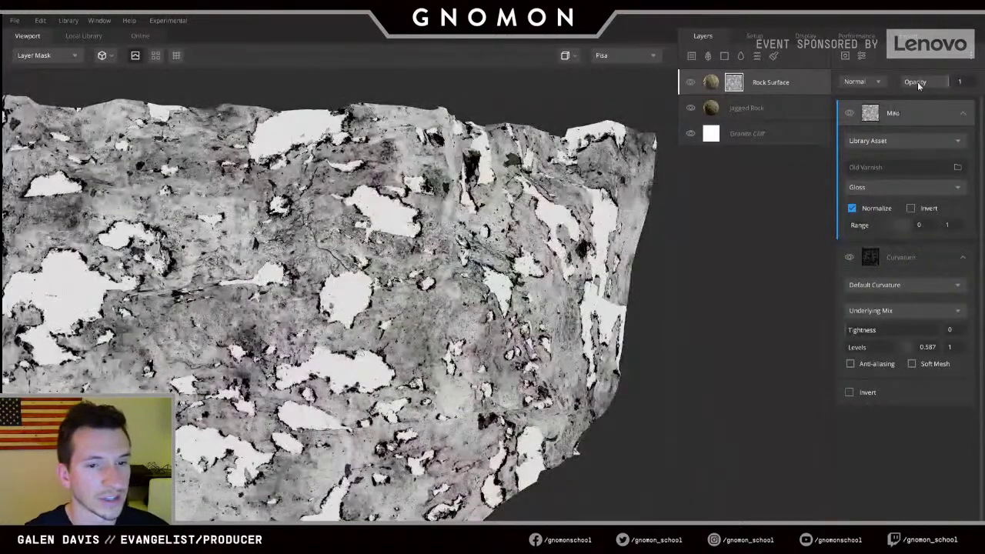
- Compare the cliff's PBR Metalness view with the Old Varnish layer mask
left_click_drag(319, 316, 353, 332)
scroll(352, 332, "down", 5)
key("m")
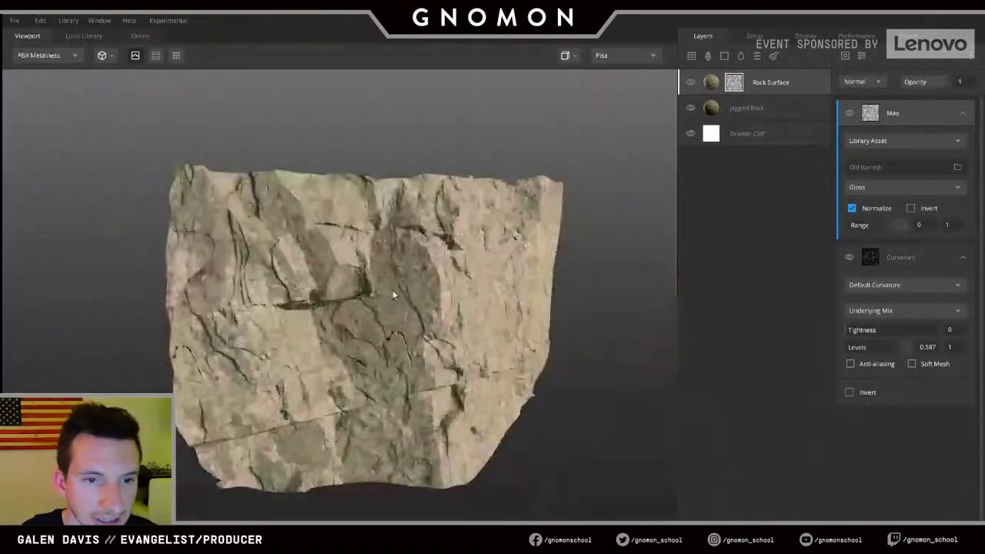
left_click_drag(394, 292, 413, 257)
key("m")
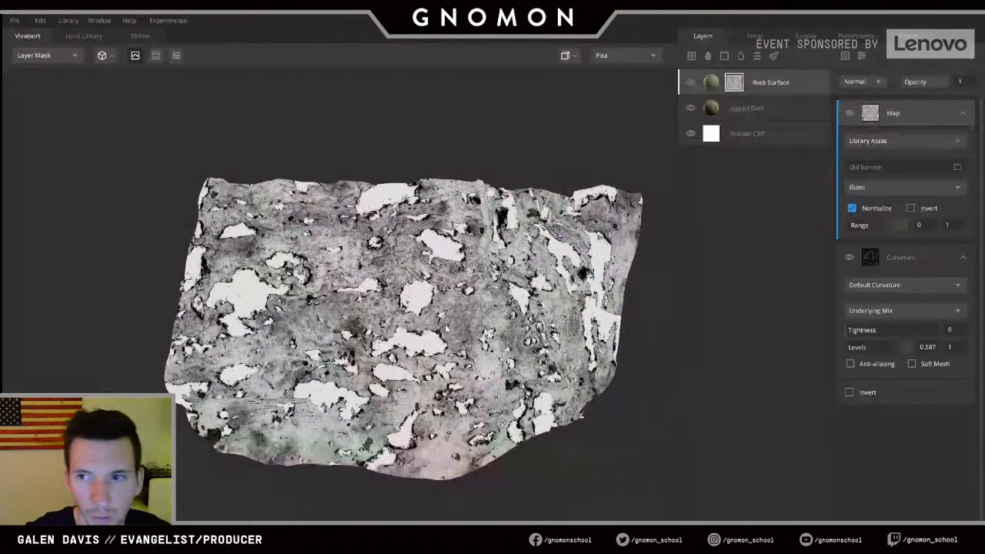
- Make the Map component use Old Varnish's Roughness channel and check the mask on the cliff
left_click(870, 190)
left_click(876, 218)
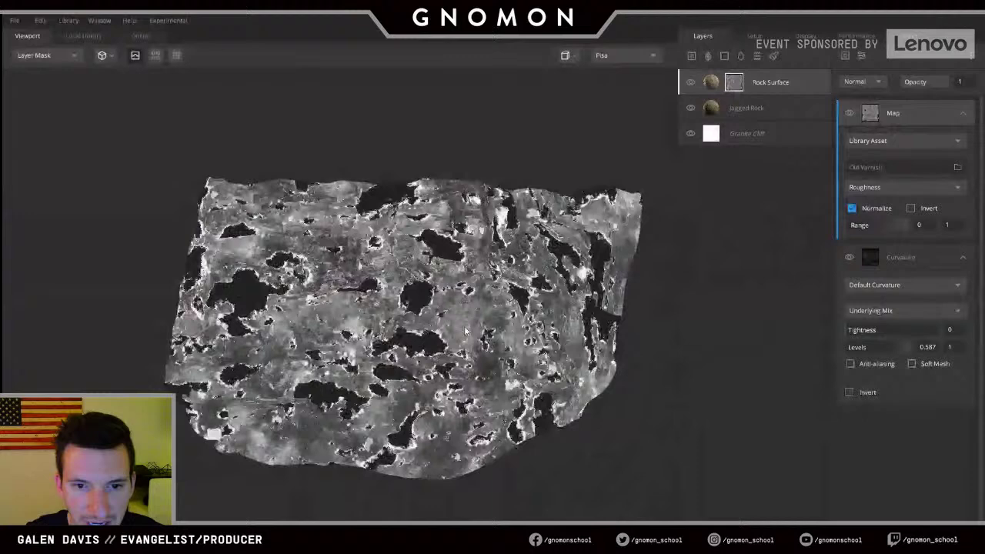
left_click_drag(465, 331, 460, 308)
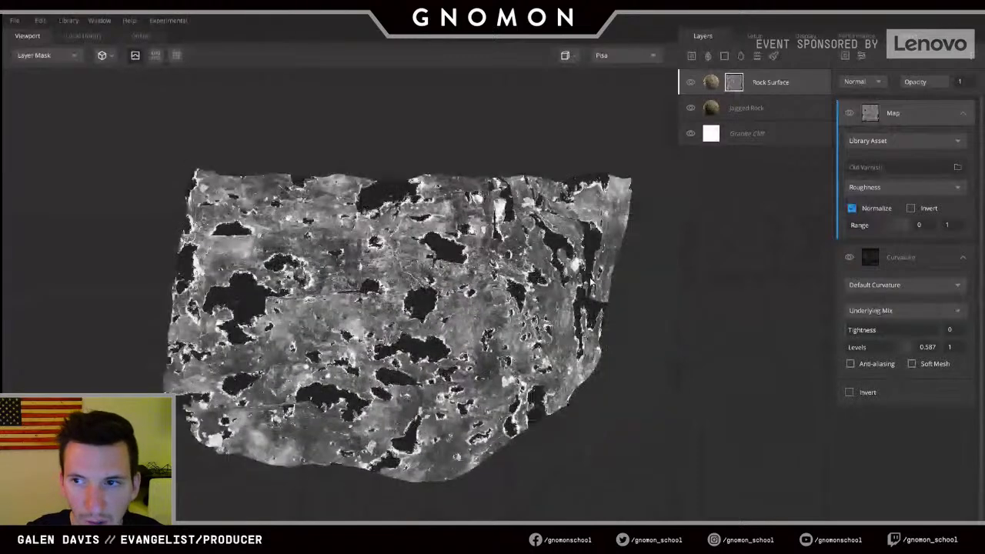
- Add a Projection modifier to the Map component and set its type to Box Projection
left_click(862, 56)
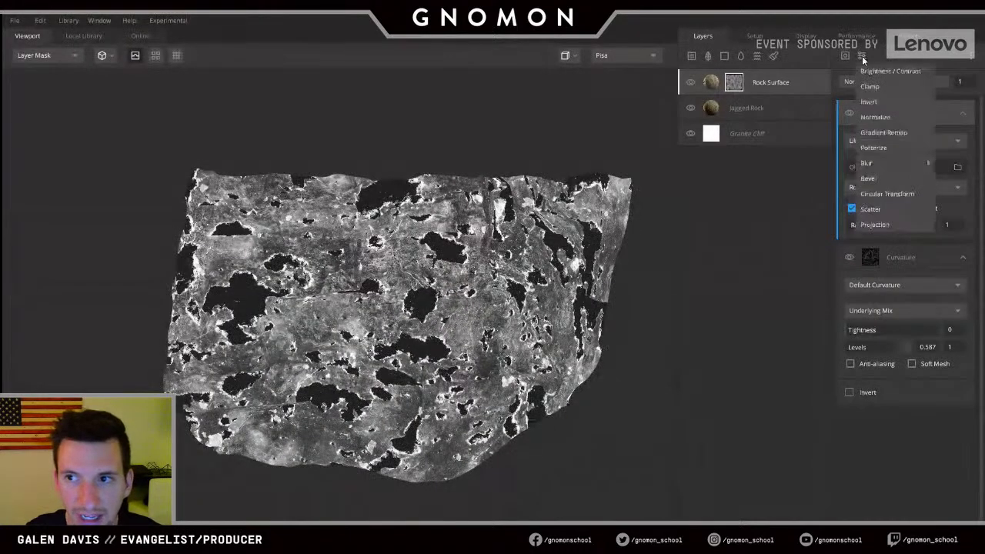
left_click(881, 223)
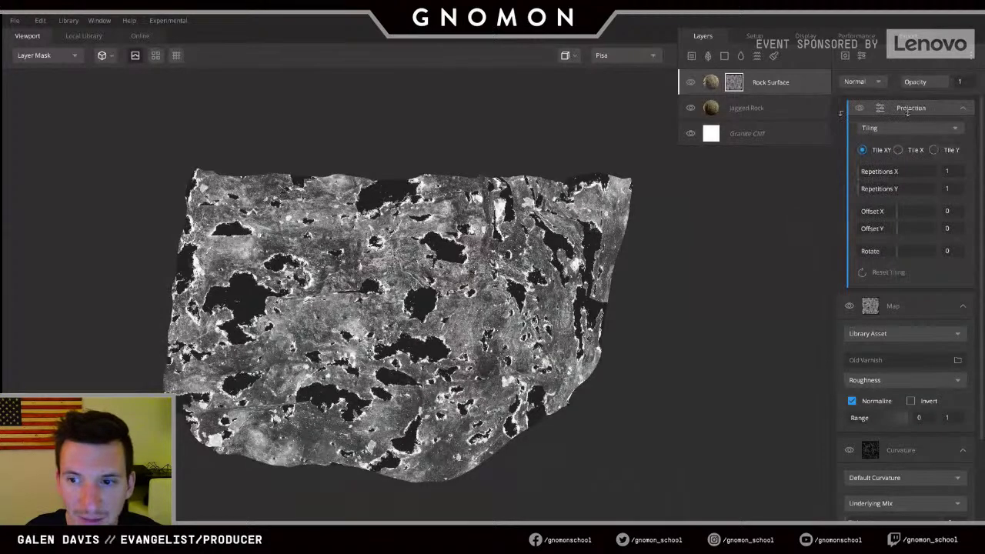
left_click(909, 128)
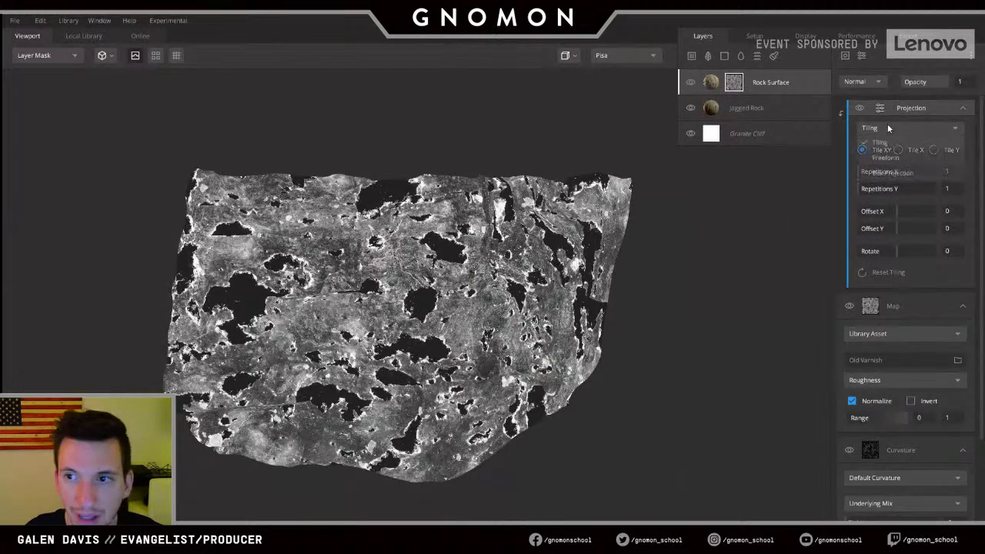
left_click(881, 173)
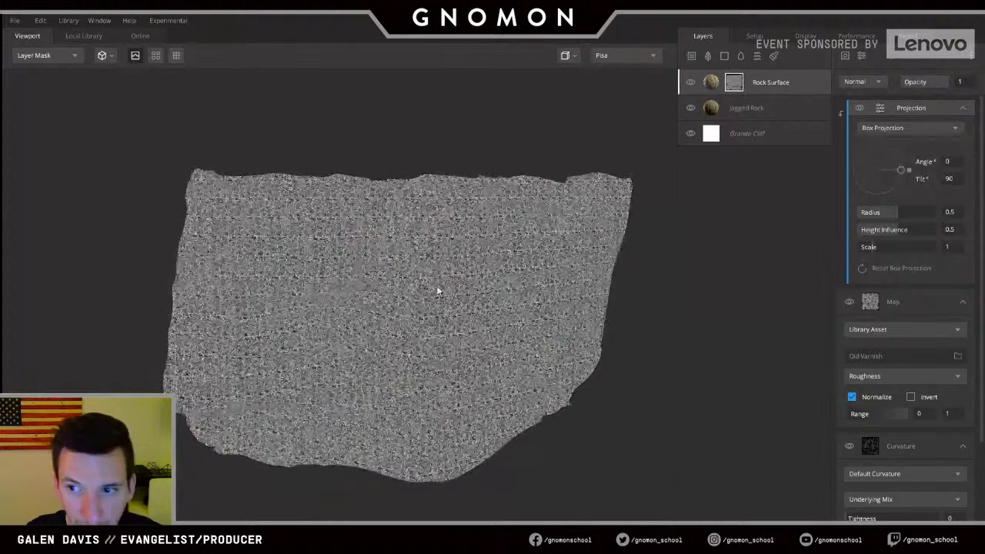
- Set the box projection's scale to 5, its height influence to 0 and its radius to about 0.338
left_click_drag(870, 247, 967, 251)
middle_click_drag(461, 307, 431, 286)
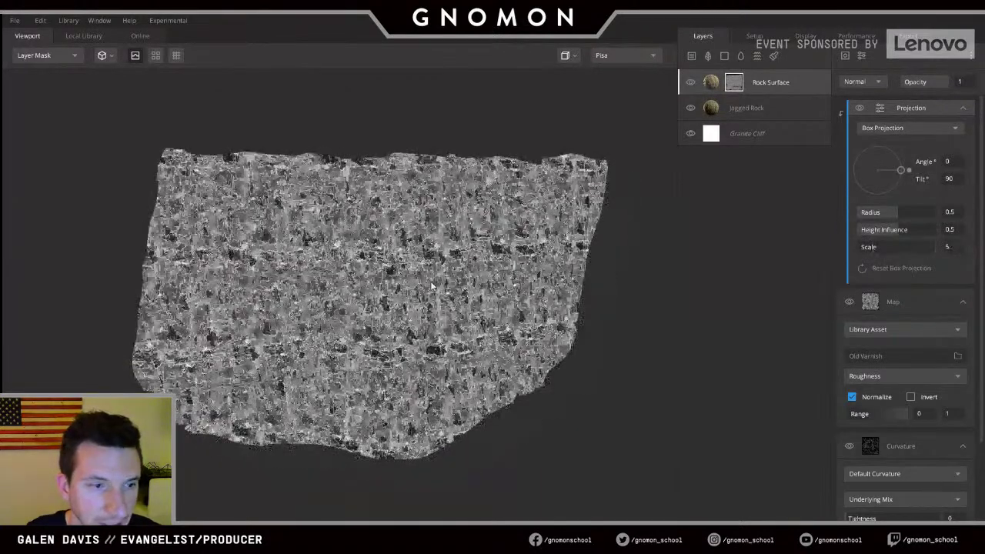
scroll(432, 287, "up", 3)
left_click_drag(406, 341, 333, 147)
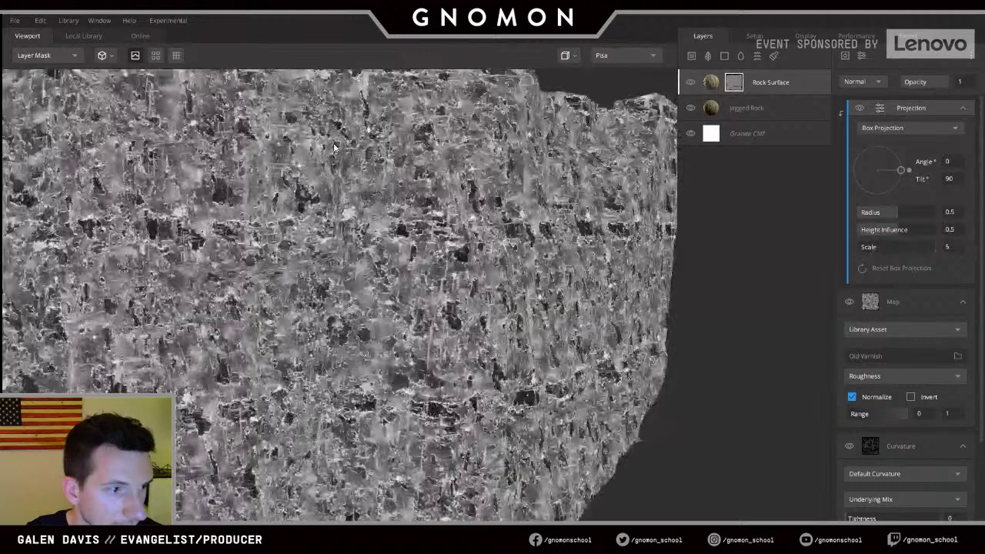
left_click_drag(891, 228, 813, 234)
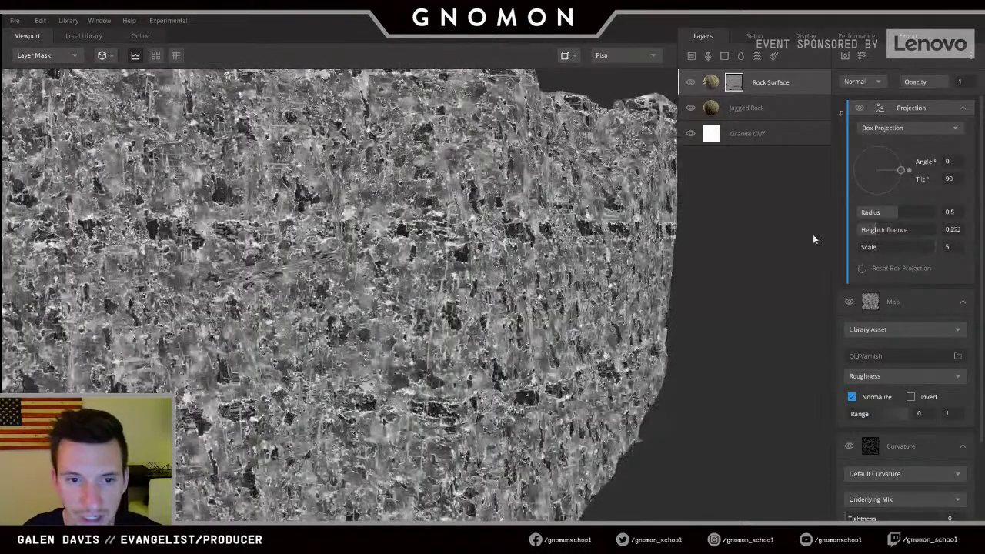
mouse_move(899, 216)
left_mouse_down()
mouse_move(828, 216)
mouse_move(909, 220)
left_mouse_up()
left_click_drag(605, 240, 308, 271, "alt")
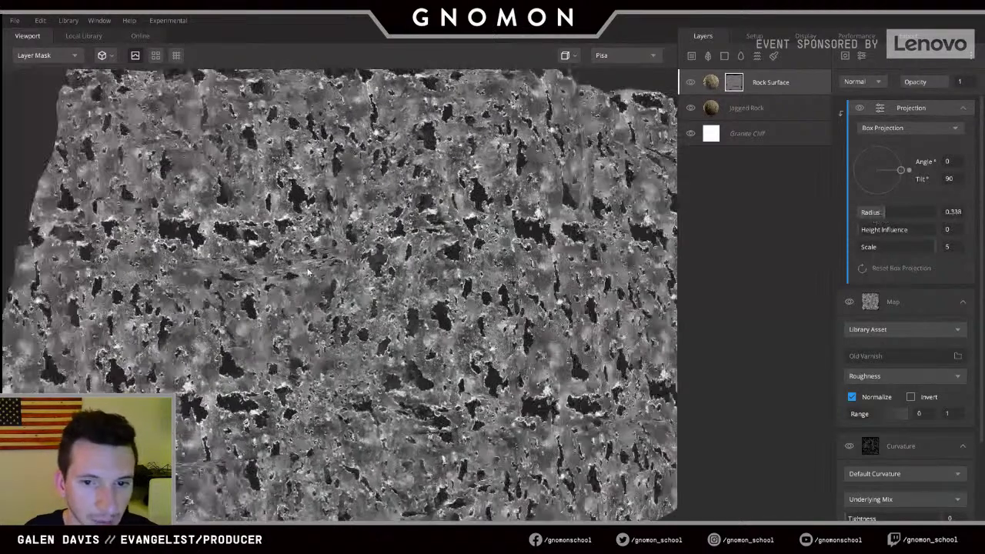
- Examine the box-projected mask across the cliff and compare it with the Projection modifier hidden and shown
right_click_drag(307, 272, 314, 190, "alt")
scroll(398, 291, "up", 3)
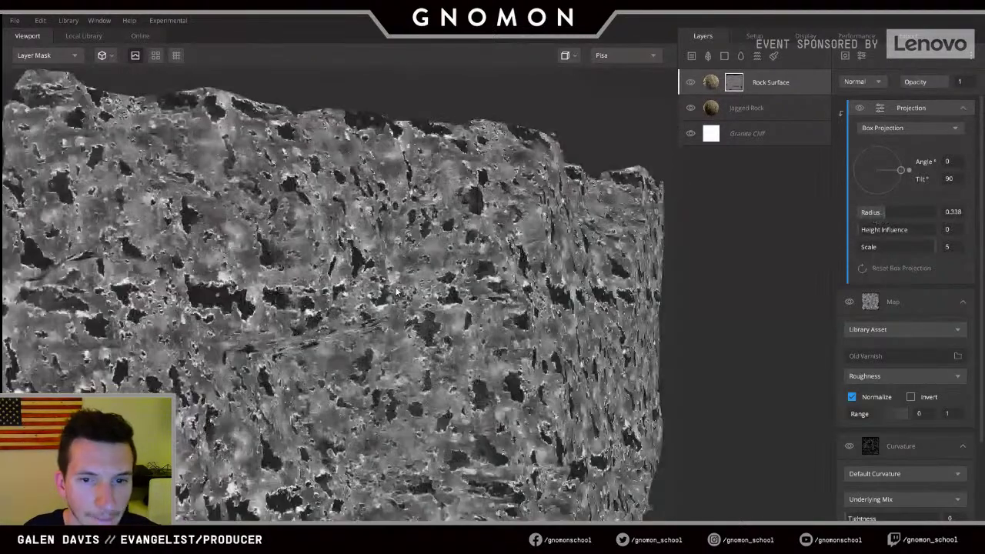
scroll(397, 291, "down", 3)
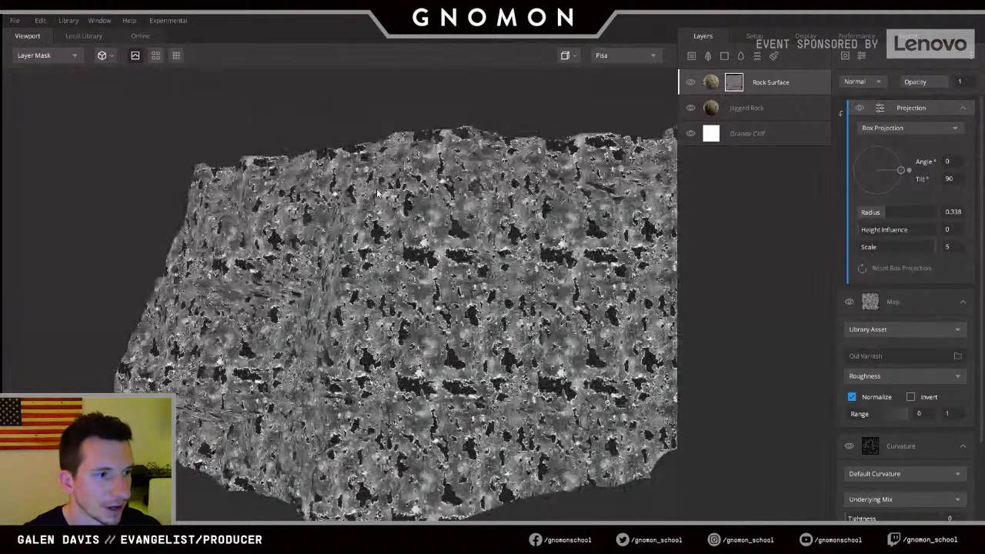
left_click_drag(377, 194, 450, 194)
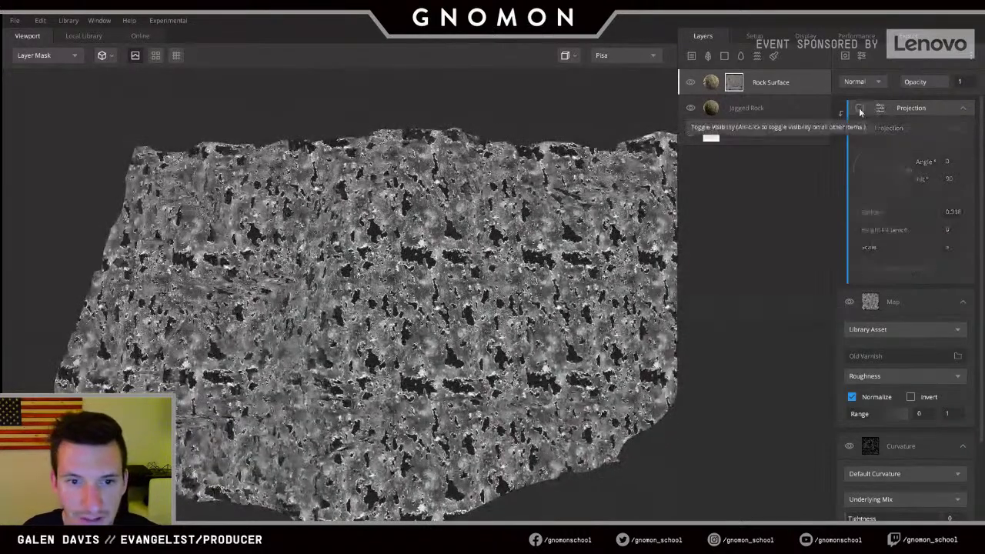
left_click(860, 110)
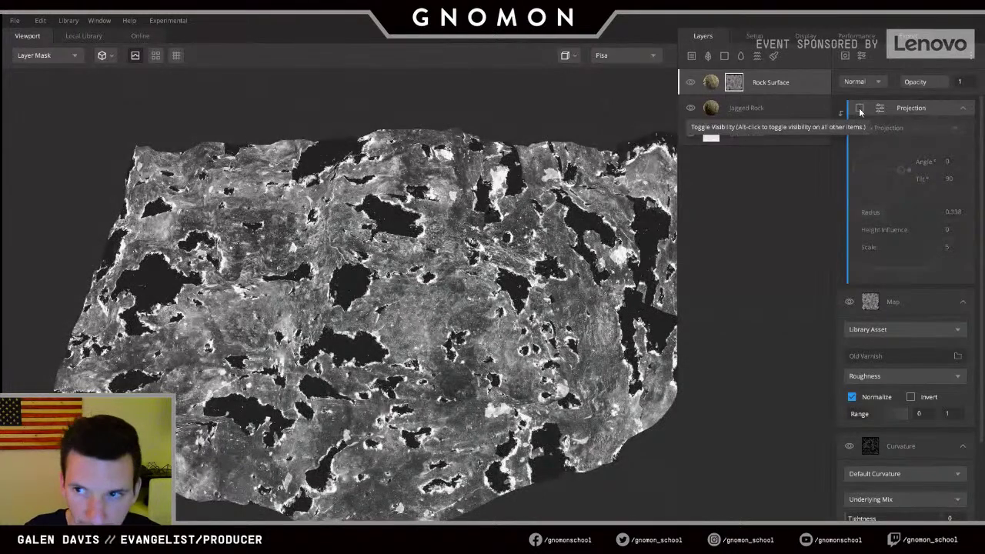
left_click(860, 110)
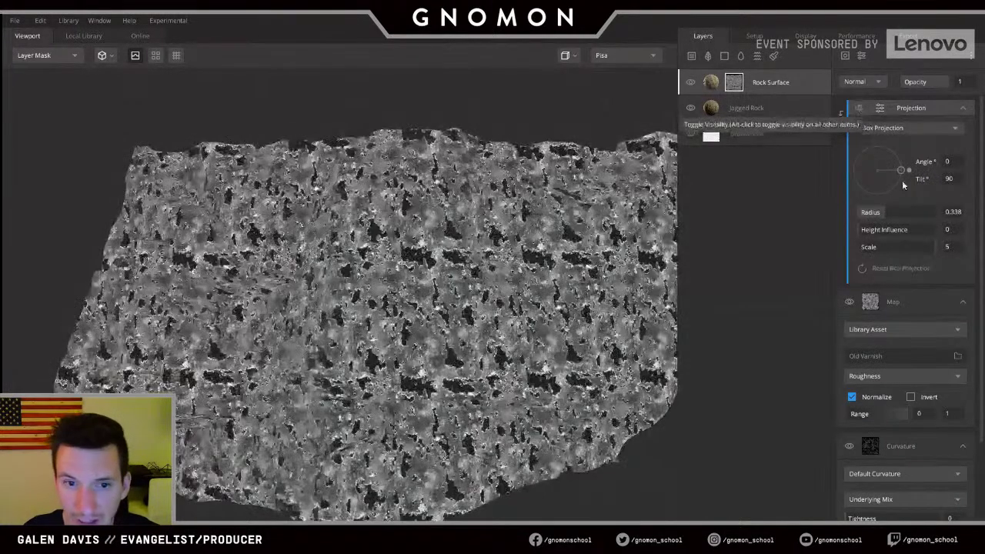
- Tilt the mask's box projection to about 41.13 degrees
left_click_drag(903, 183, 881, 174)
left_click_drag(881, 174, 908, 176)
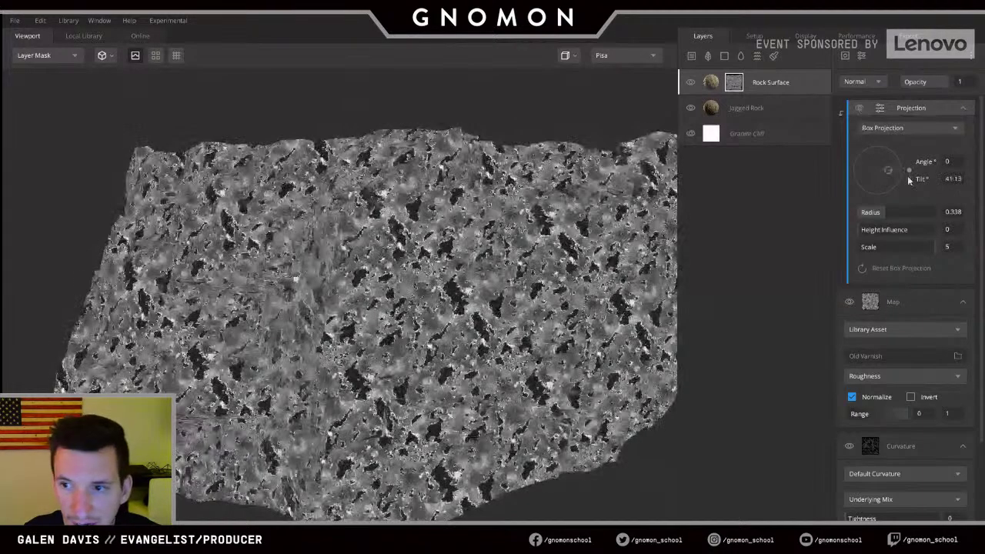
- Set the blend mode of the Old Varnish Map component in the Rock Surface mask to Multiply
left_click_drag(863, 250, 959, 255)
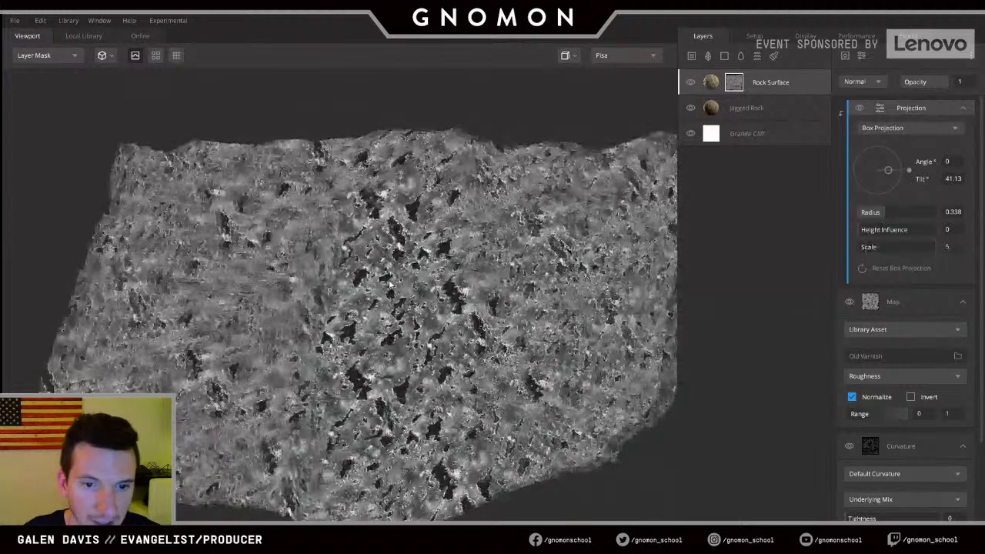
left_click_drag(477, 316, 389, 322)
left_click(886, 295)
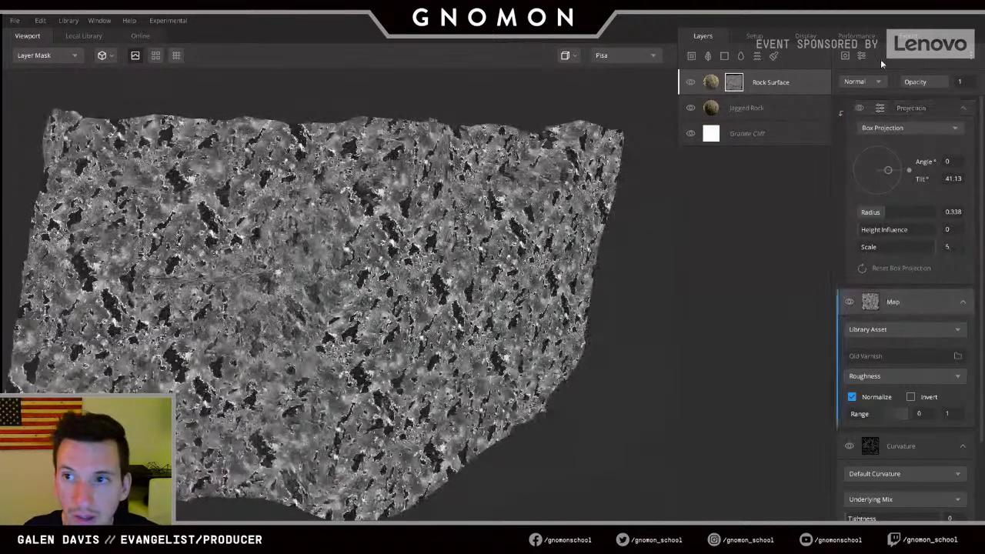
left_click(862, 81)
left_click(866, 142)
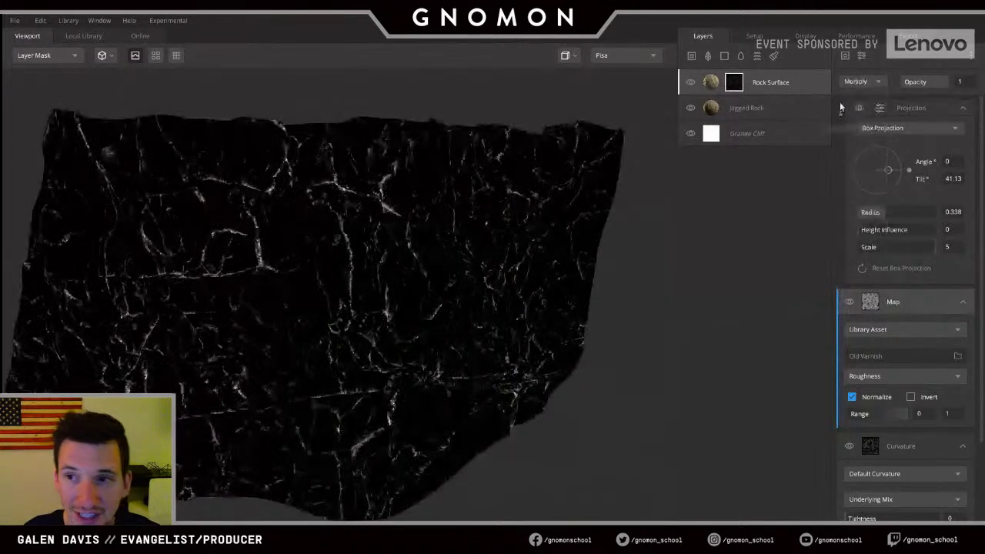
- Compare the Rock Surface mask with the Map component hidden and shown, examining the crack lines up close
left_click(850, 303)
left_click(850, 303)
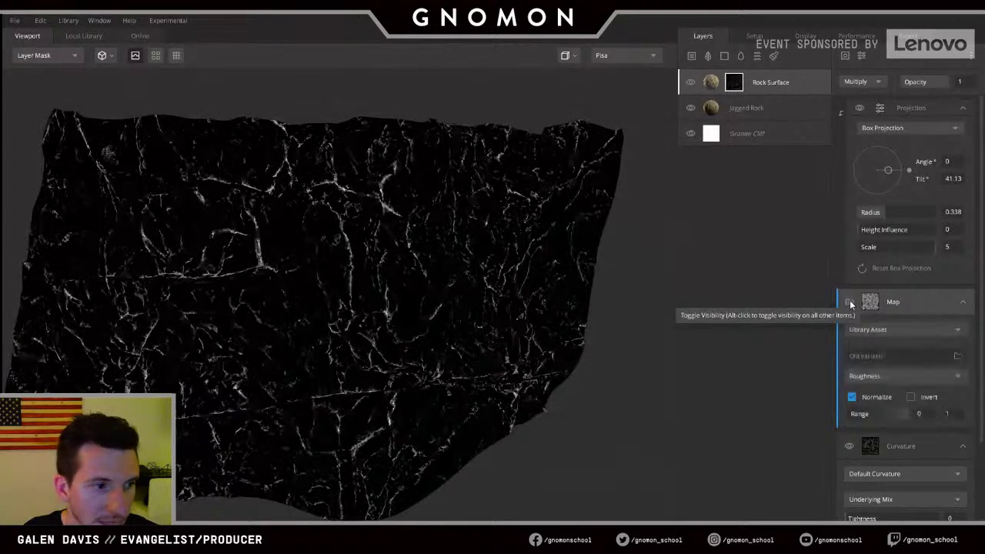
left_click(850, 303)
left_click(850, 303)
scroll(408, 323, "up", 6)
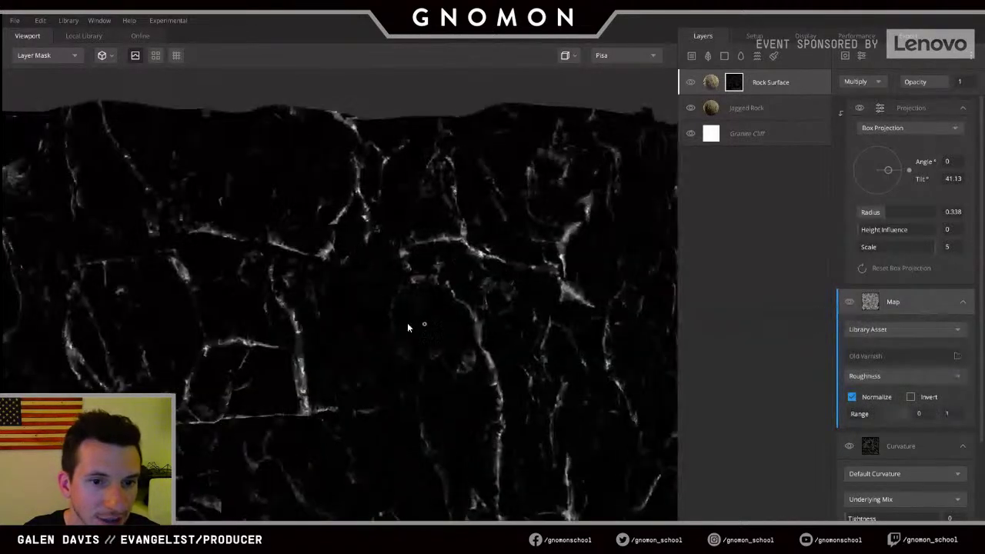
scroll(420, 289, "down", 5)
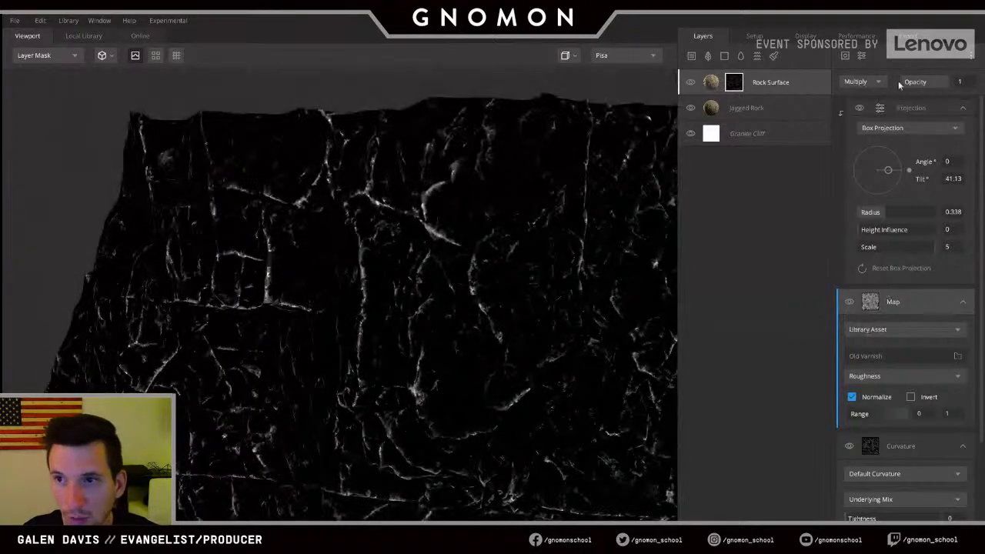
- Try Subtract and Overlay blending on the Map component with its opacity reduced to about 0.593
left_click_drag(943, 80, 928, 98)
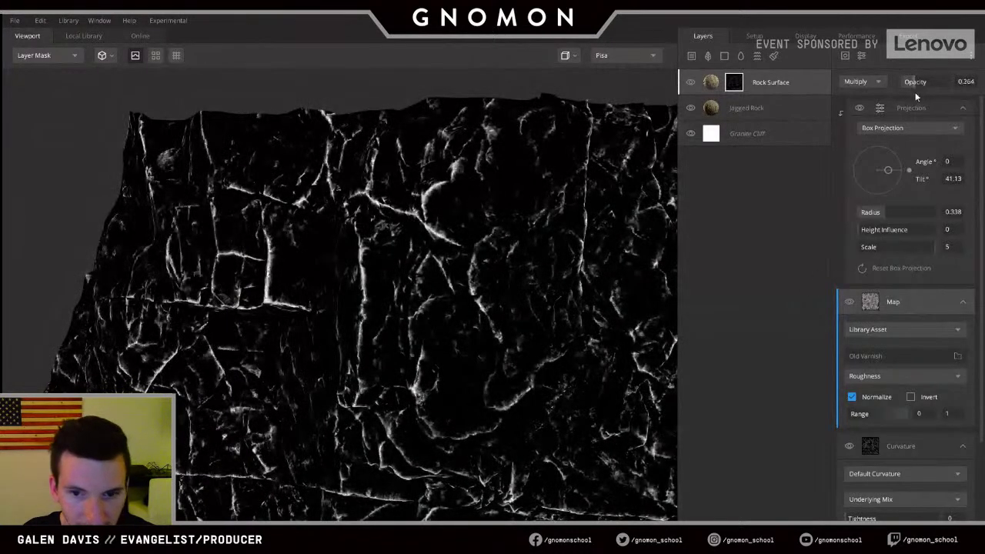
left_click(872, 83)
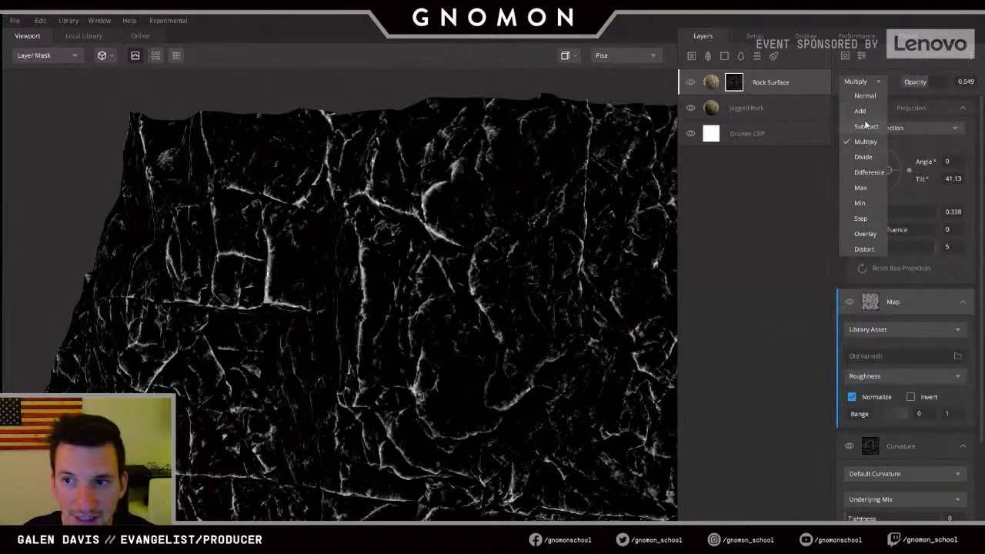
left_click_drag(436, 260, 369, 263)
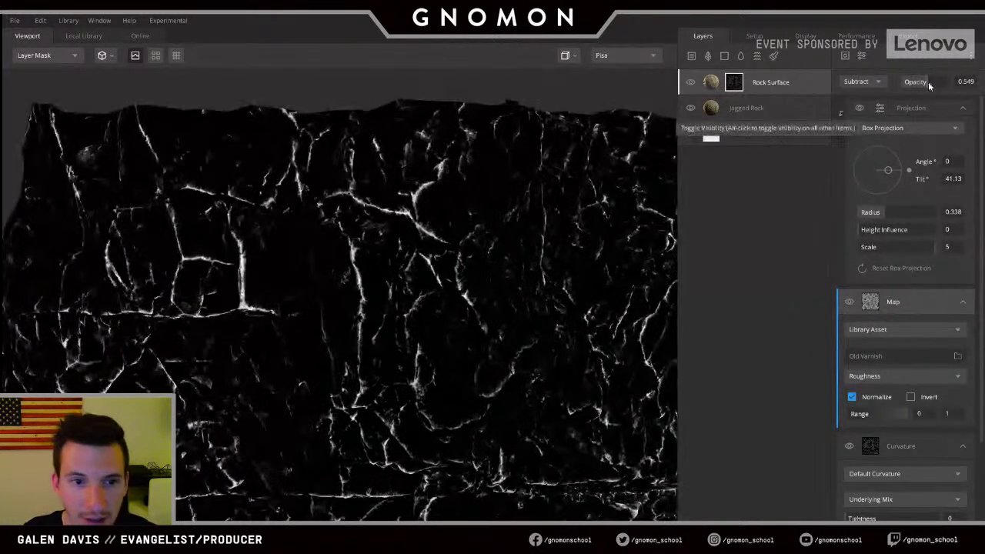
mouse_move(930, 84)
left_mouse_down()
mouse_move(968, 80)
mouse_move(901, 81)
mouse_move(947, 82)
mouse_move(915, 83)
mouse_move(937, 82)
mouse_move(927, 84)
left_mouse_up()
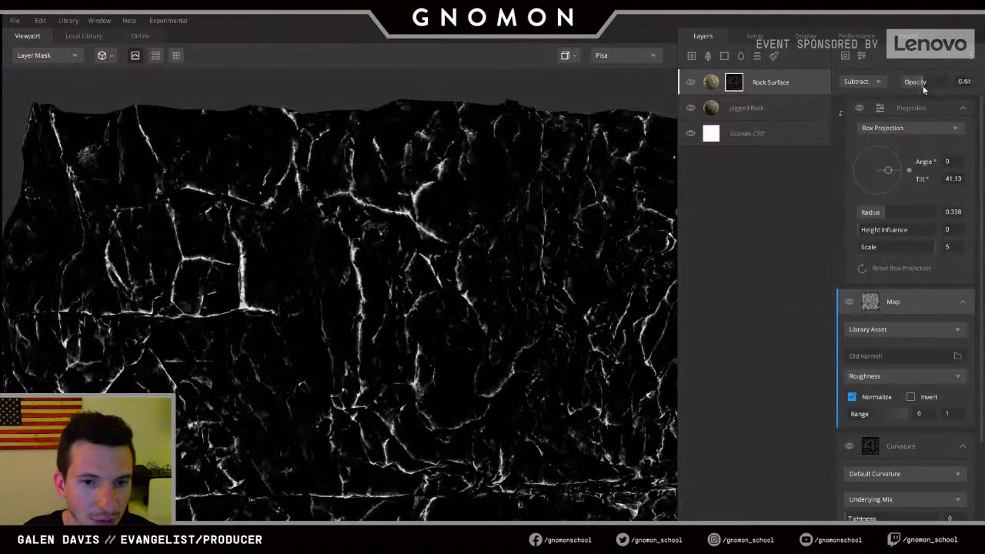
left_click(881, 86)
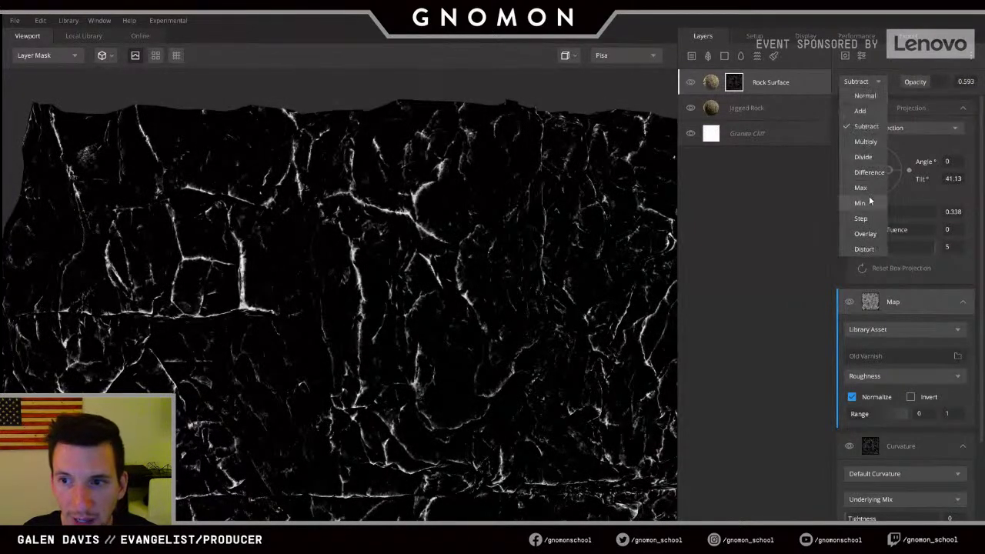
left_click(864, 237)
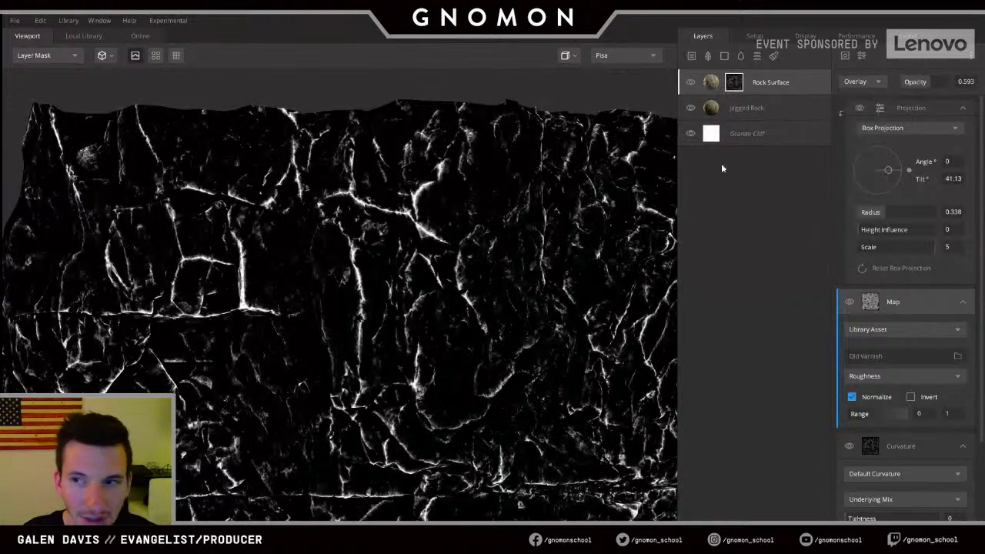
- Set the Map component's blend mode back to Multiply and its opacity to 1
left_click(860, 82)
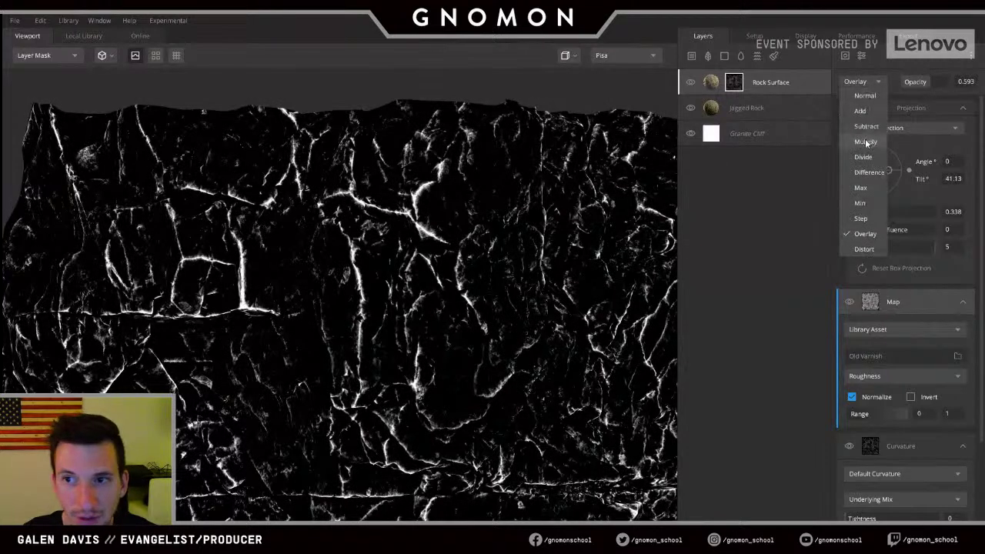
left_click(865, 142)
left_click_drag(930, 86, 984, 79)
middle_click_drag(382, 310, 352, 213)
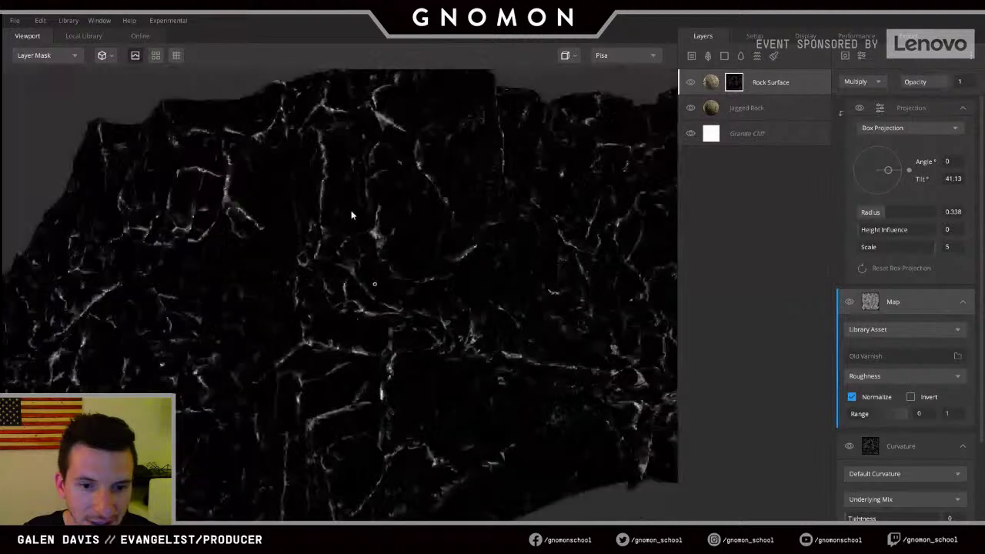
left_click_drag(352, 213, 339, 292, "alt")
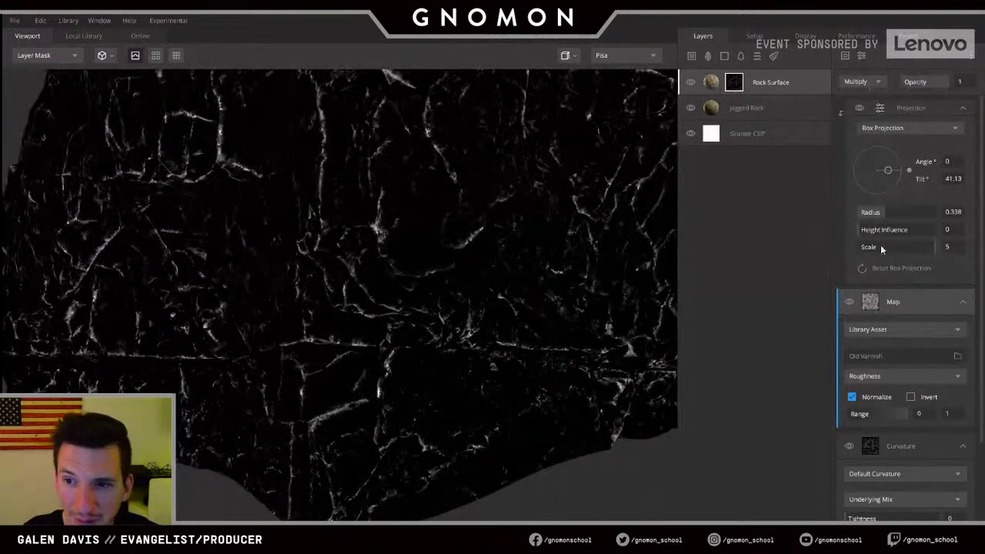
- Set the mask's box projection scale to about 4.611 and the Map's lower range limit to about 0.284
mouse_move(926, 246)
left_mouse_down()
mouse_move(908, 248)
mouse_move(933, 250)
left_mouse_up()
middle_click_drag(433, 180, 475, 307)
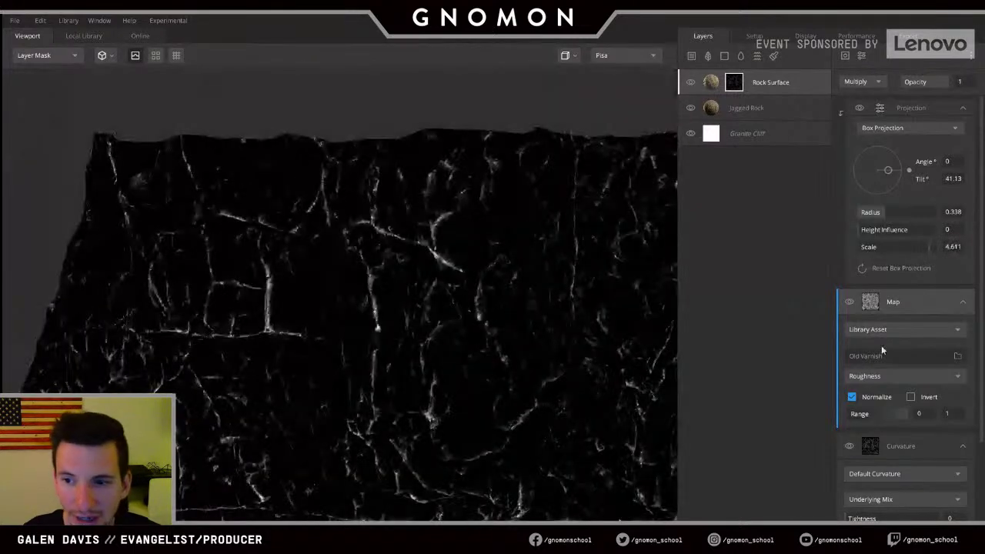
left_click_drag(854, 414, 871, 416)
middle_click_drag(350, 269, 455, 264)
scroll(501, 341, "up", 3)
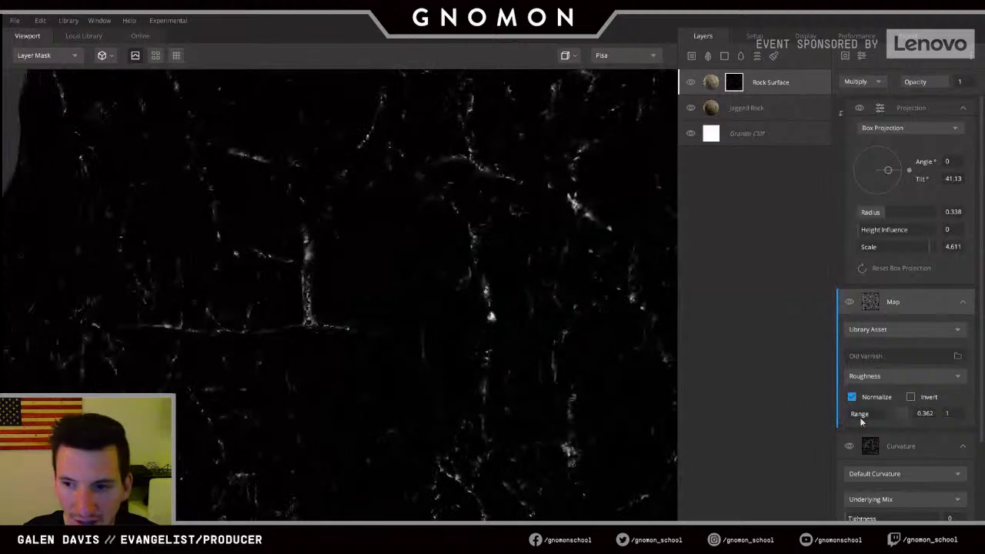
left_click_drag(906, 416, 866, 415)
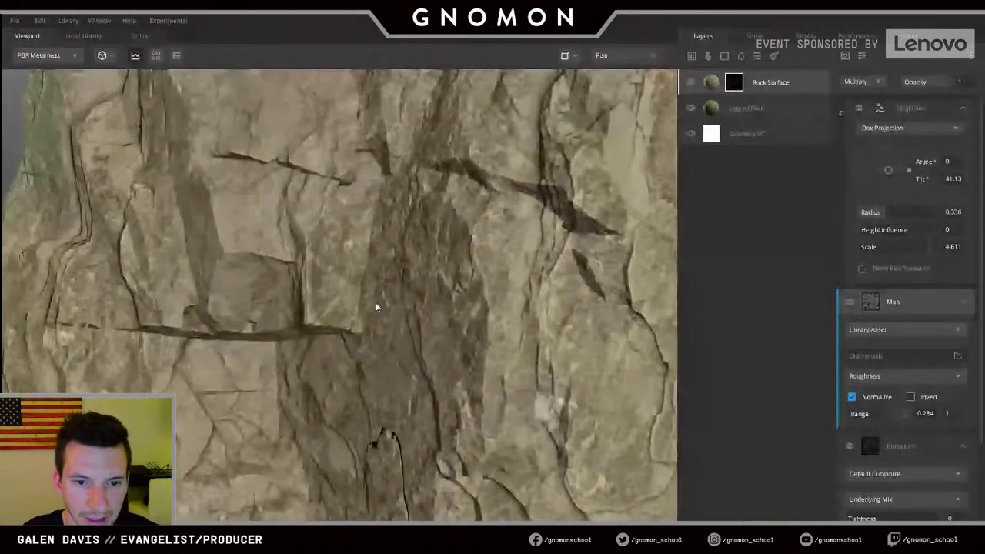
- Show the albedo in the viewport and set the Map component's range from 0 to about 0.767
scroll(374, 302, "down", 4)
key("c")
middle_click_drag(366, 274, 382, 213)
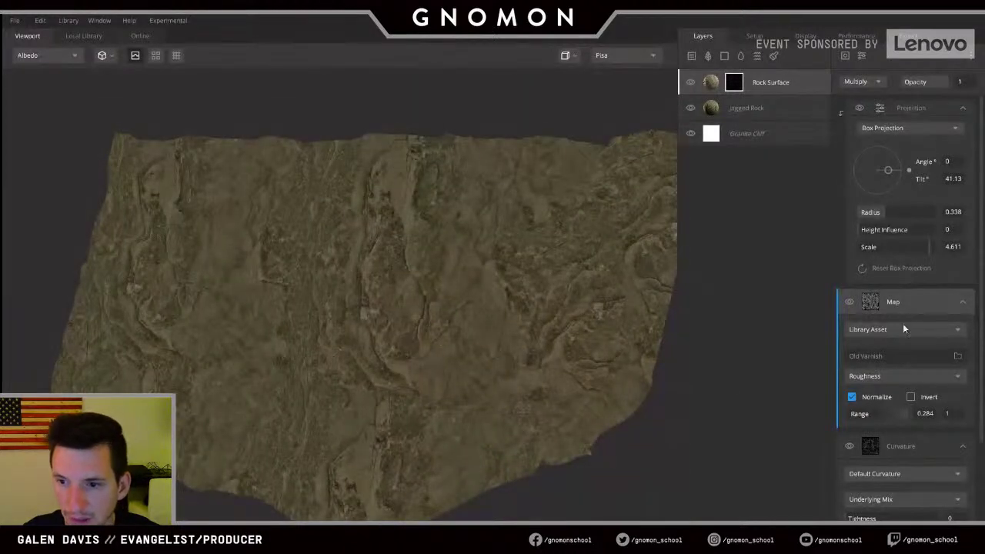
mouse_move(857, 413)
left_mouse_down()
mouse_move(872, 414)
mouse_move(845, 418)
left_mouse_up()
mouse_move(909, 418)
left_mouse_down()
mouse_move(891, 419)
mouse_move(920, 422)
mouse_move(885, 424)
mouse_move(893, 424)
left_mouse_up()
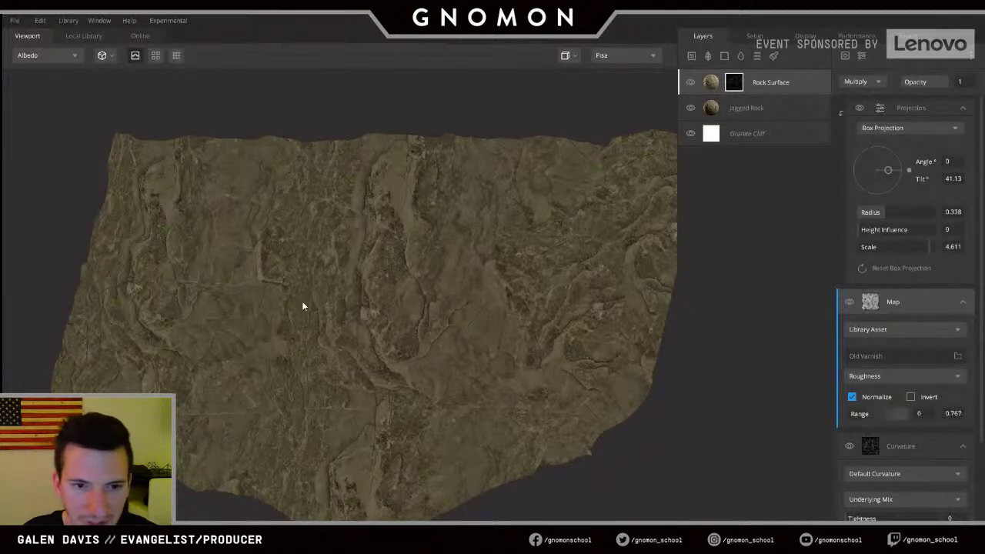
- Recolour the Rock Surface layer's albedo to a lighter pale beige and check it on the PBR-shaded cliff
left_click_drag(301, 301, 707, 170)
left_click(711, 82)
scroll(901, 347, "down", 3)
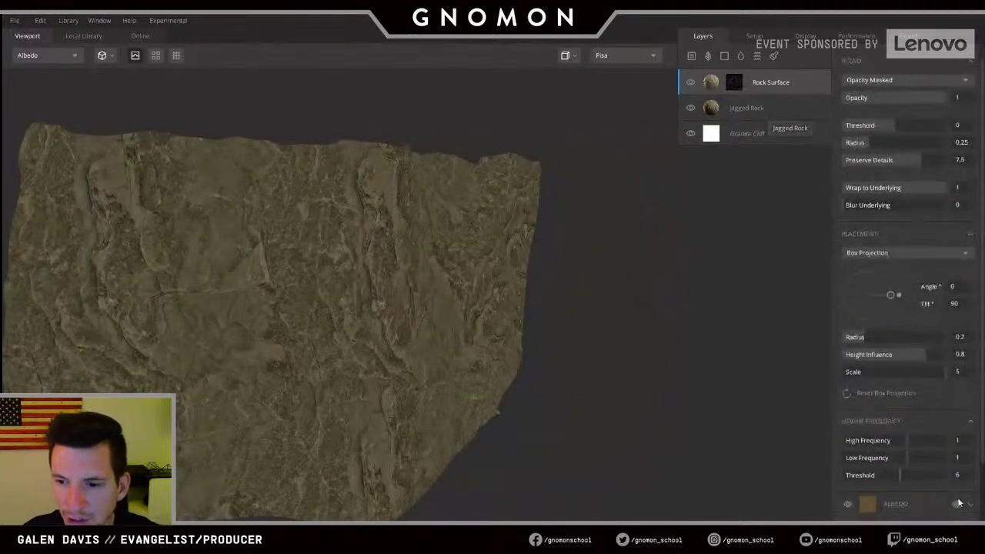
left_click(956, 484)
left_click_drag(385, 292, 375, 274)
left_click_drag(339, 304, 249, 275)
left_click(610, 387)
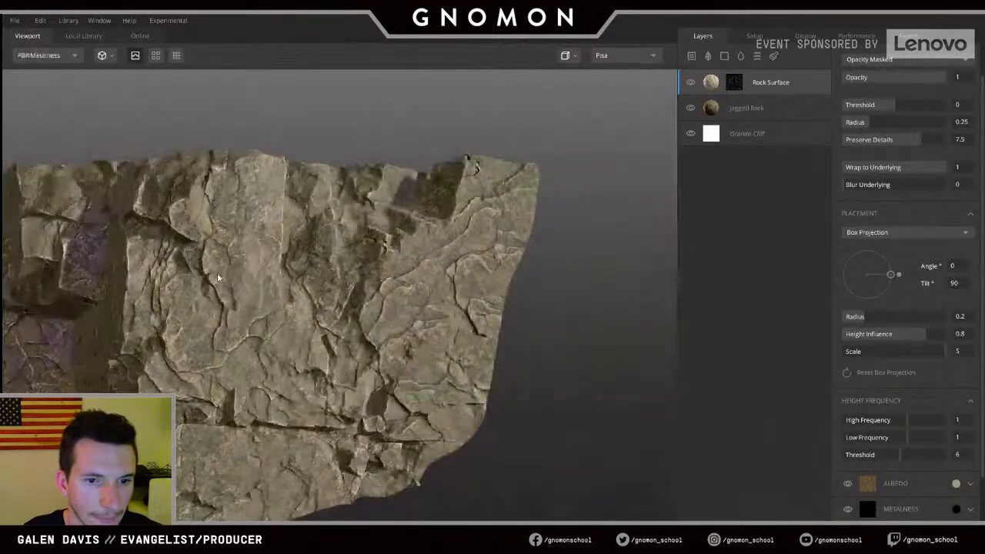
left_click_drag(218, 279, 405, 259)
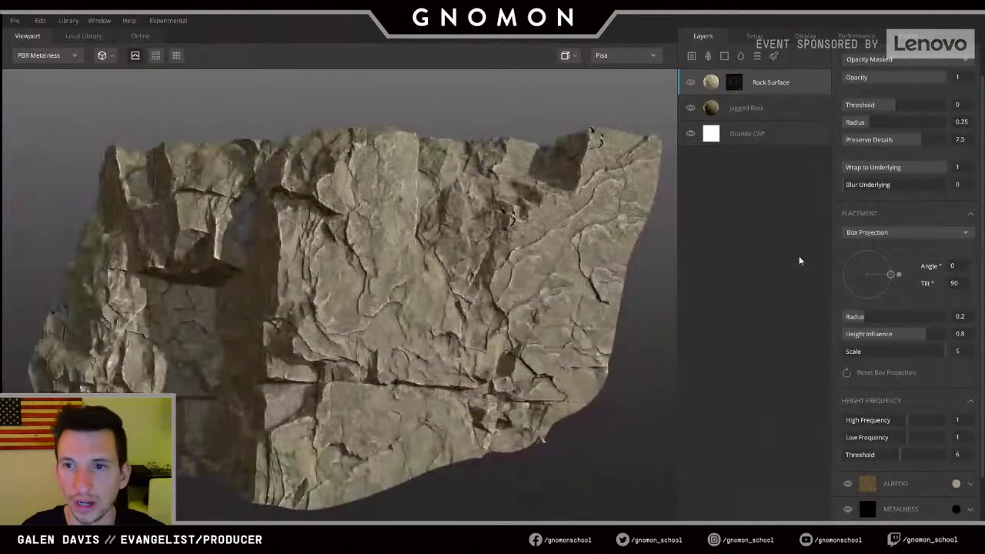
- Try Overlay as the blend mode for the Rock Surface layer's albedo and inspect the cliff
scroll(961, 435, "down", 2)
scroll(961, 435, "down", 1)
left_click(894, 392)
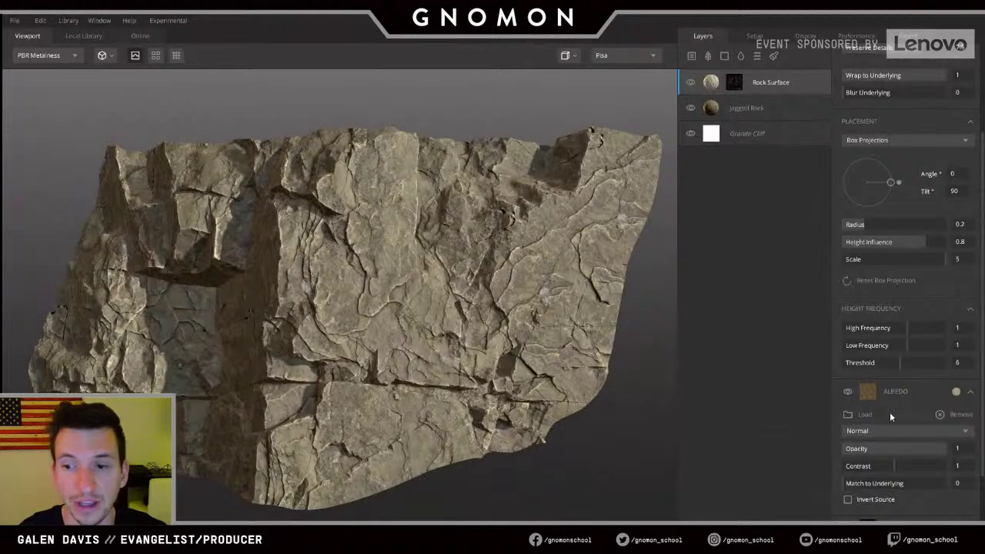
left_click(882, 433)
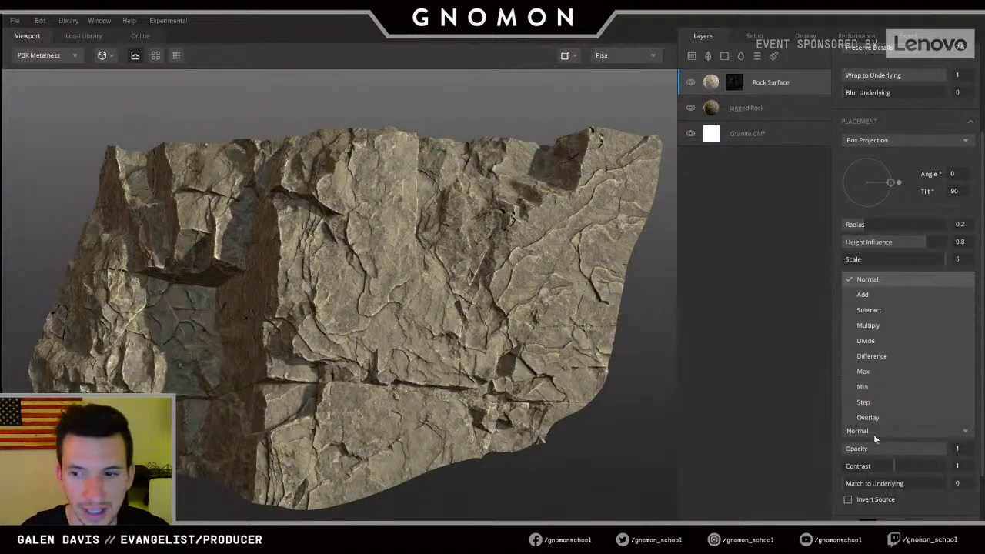
left_click(874, 434)
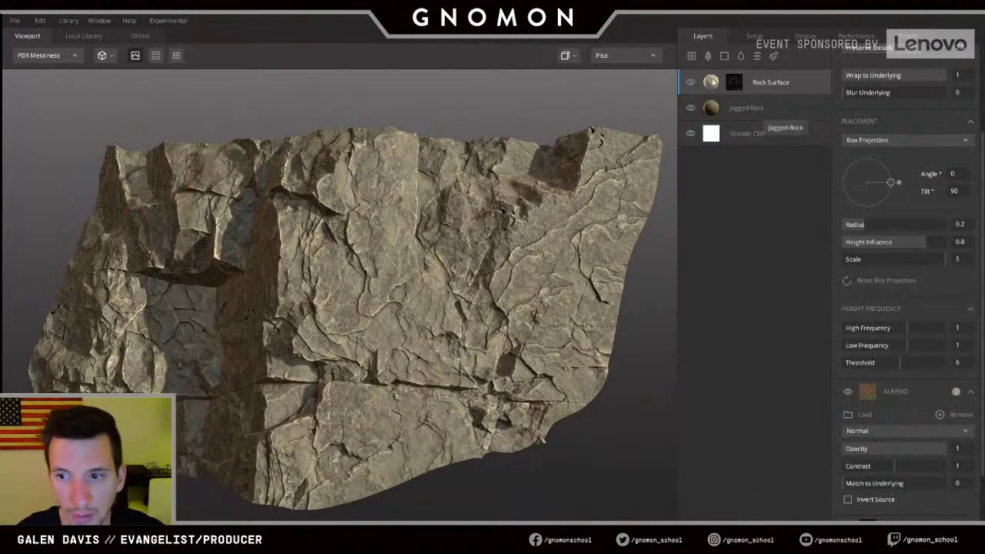
left_click(889, 433)
left_click(873, 417)
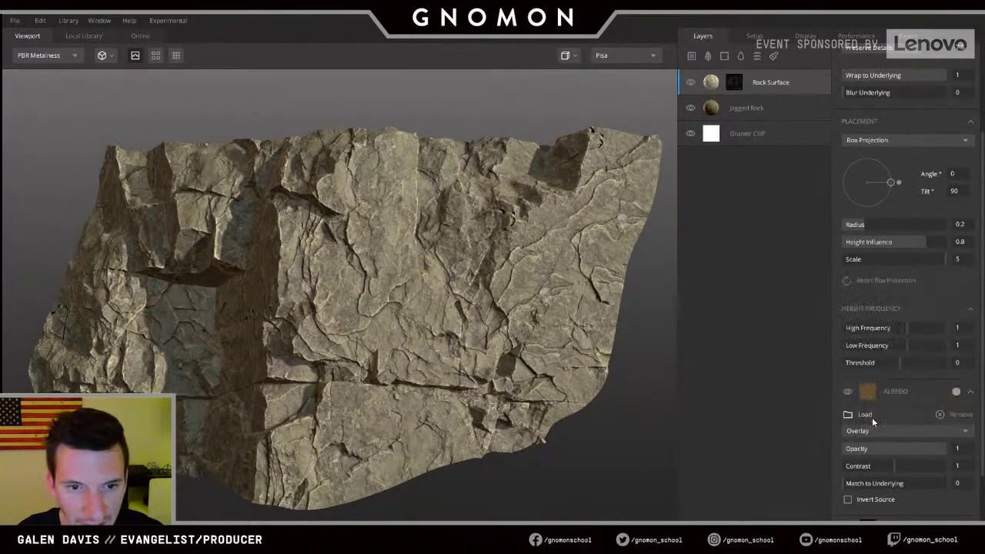
left_click_drag(377, 282, 335, 331)
scroll(348, 342, "up", 3)
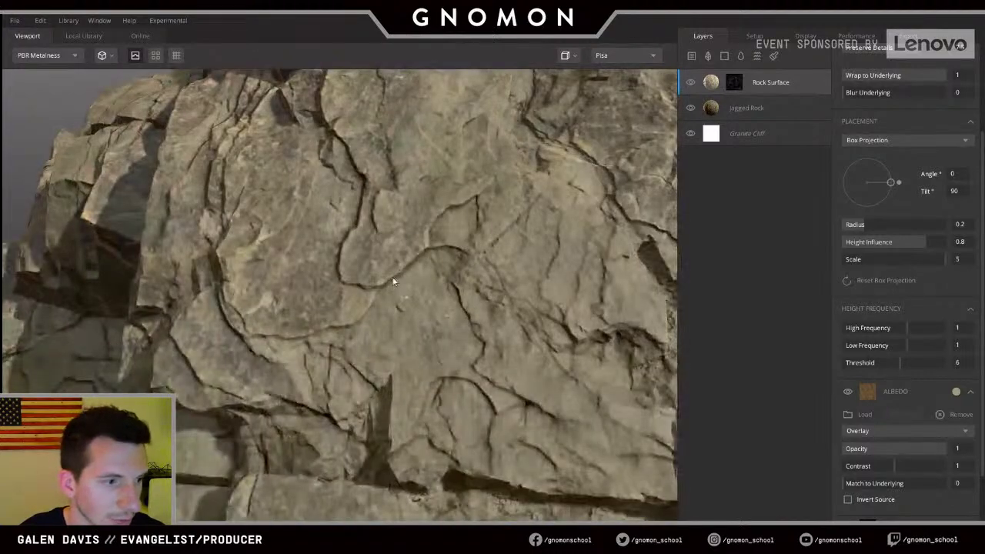
left_click_drag(383, 276, 187, 220, "alt")
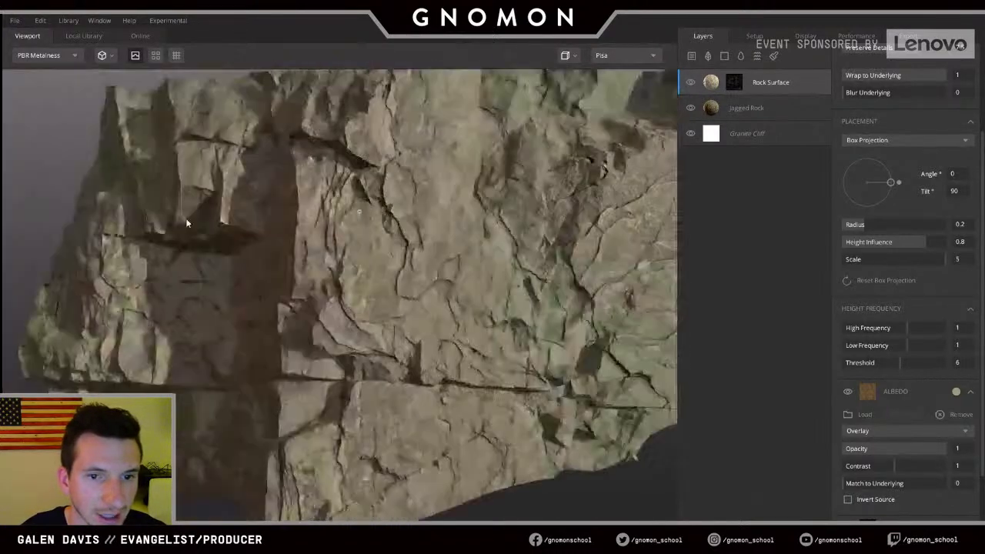
- Set the Rock Surface albedo's blend mode back to Normal and inspect the cliff
left_click(880, 430)
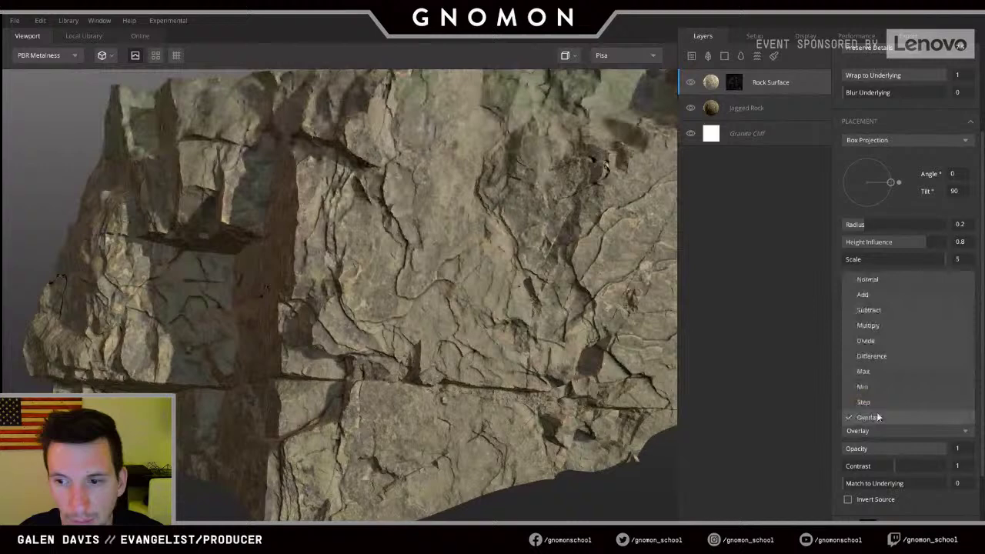
left_click(869, 281)
left_click_drag(595, 307, 425, 308, "alt")
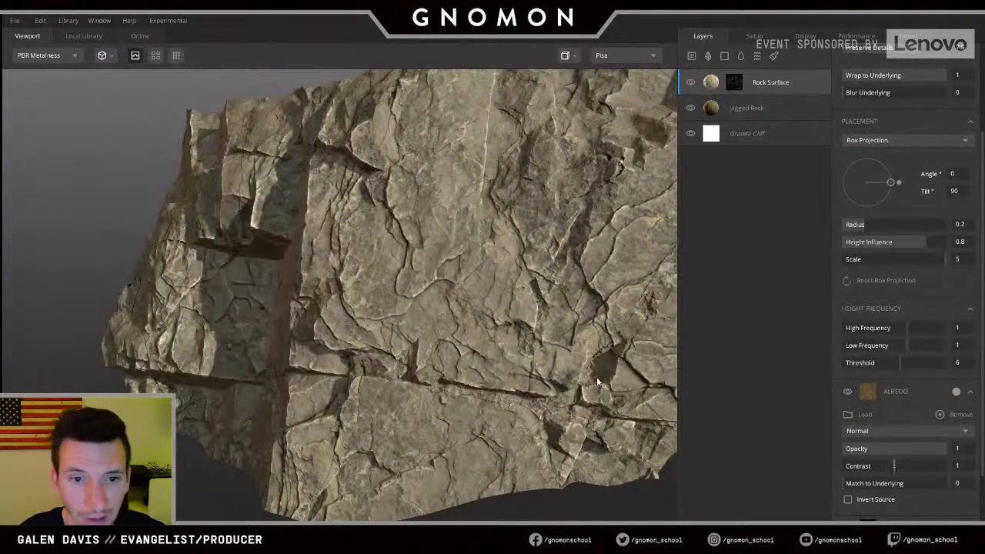
left_click_drag(599, 381, 362, 308, "alt")
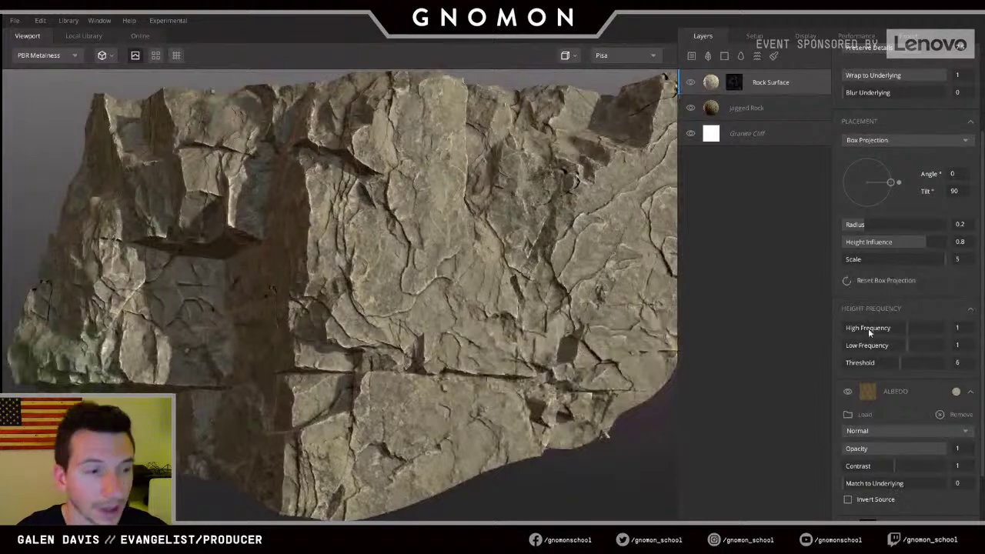
scroll(941, 419, "down", 2)
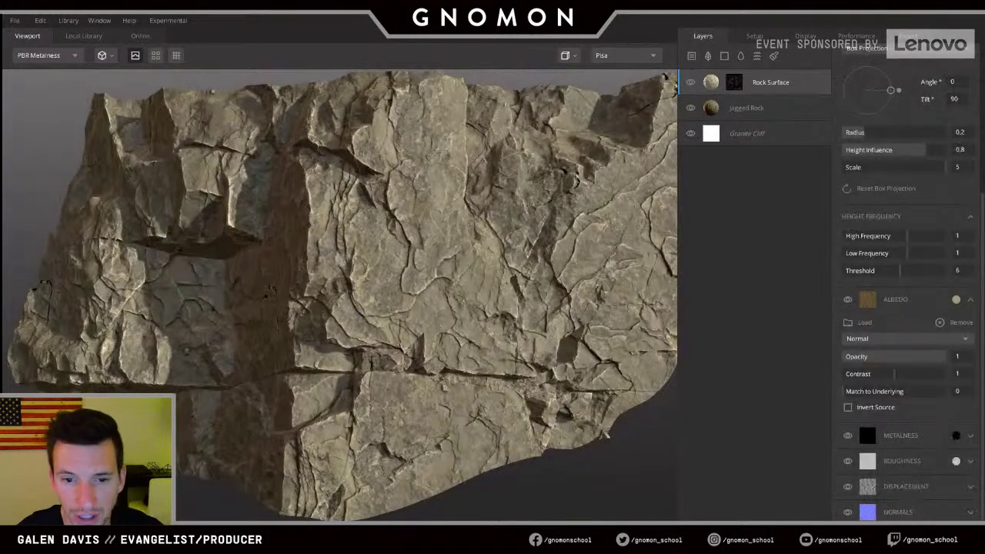
scroll(895, 468, "down", 1)
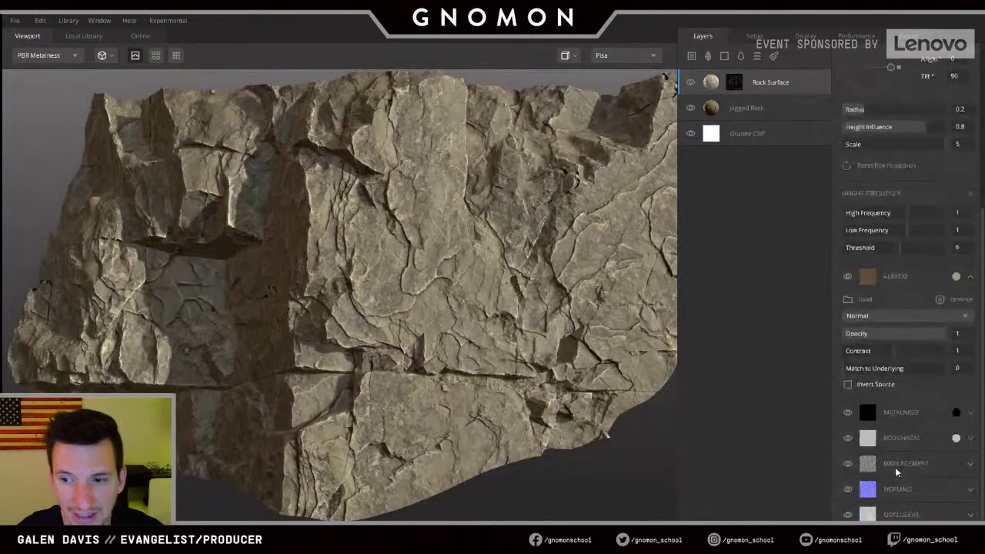
left_click(956, 438)
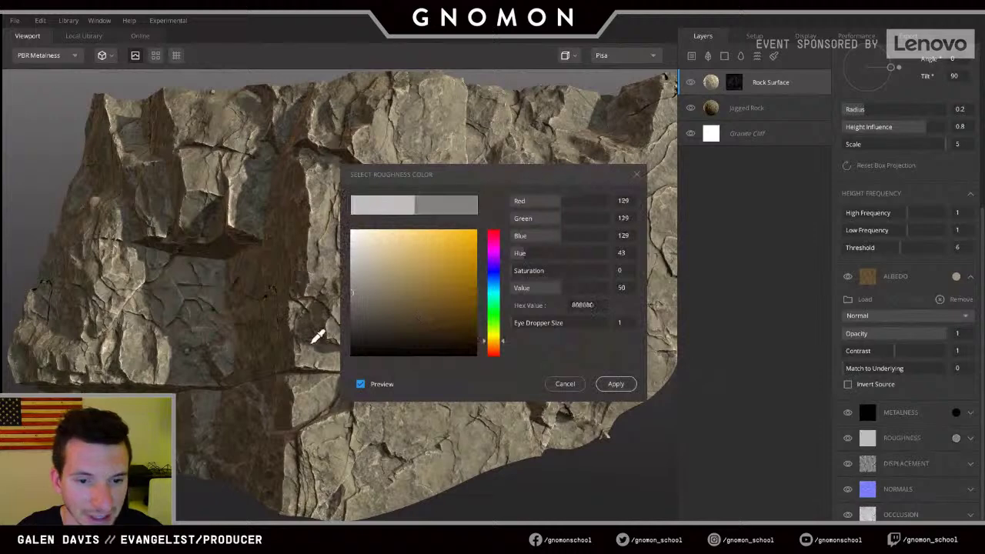
left_click(565, 383)
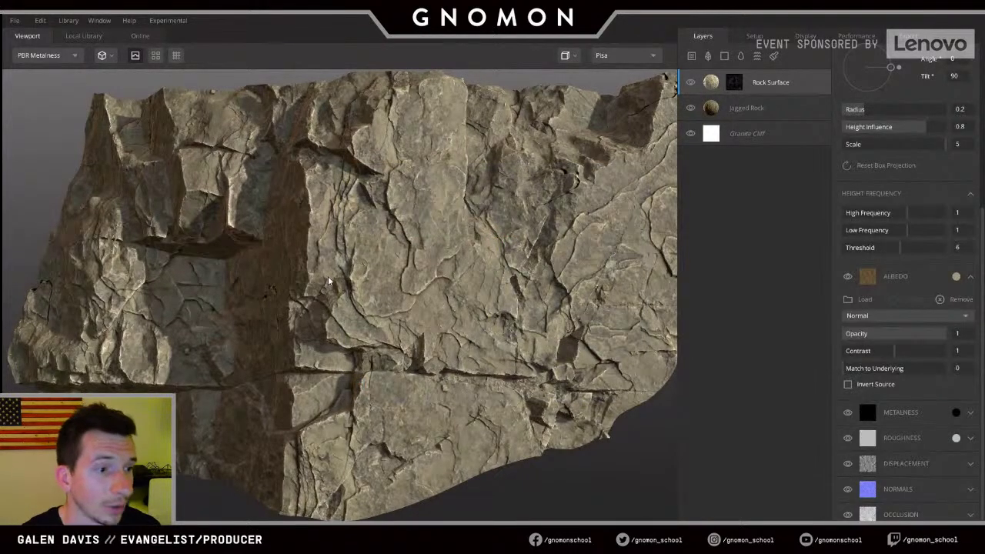
- Search the local surface library for "moss" and add the dark green Nordic Moss surface as a new layer above Rock Surface
left_click_drag(328, 277, 229, 263)
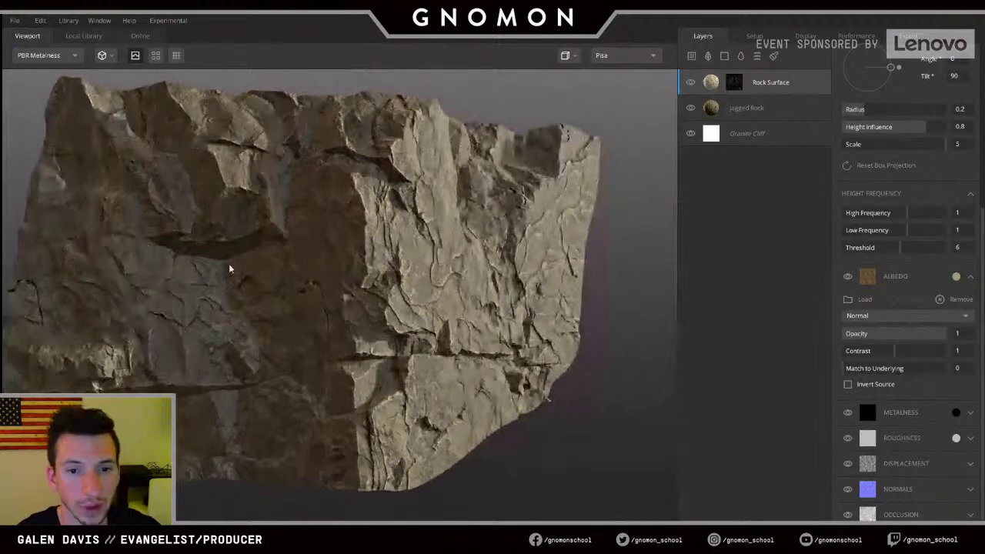
right_click_drag(640, 290, 493, 292, "shift")
left_click_drag(493, 292, 440, 301)
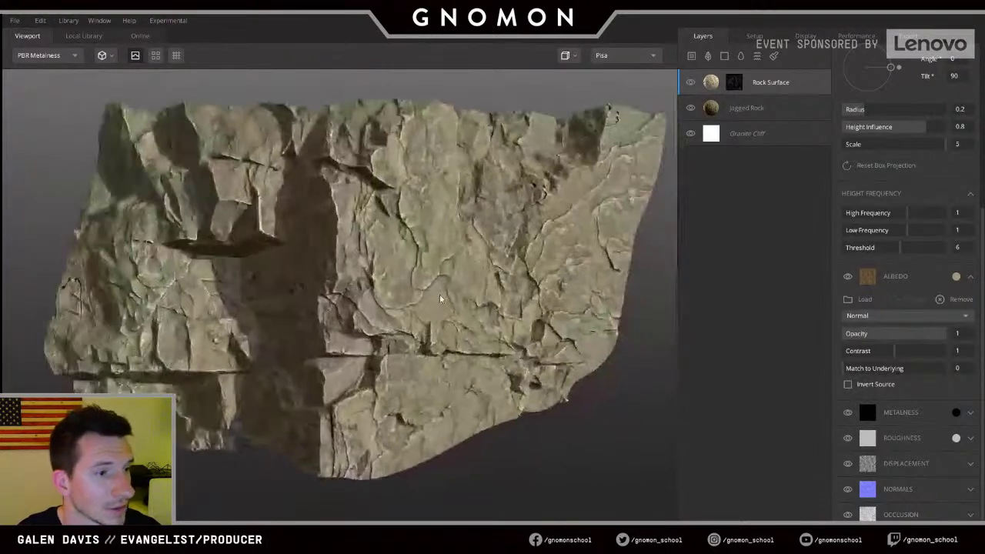
mouse_move(440, 301)
right_mouse_down("shift")
mouse_move(198, 306)
mouse_move(603, 293)
mouse_move(444, 302)
right_mouse_up("shift")
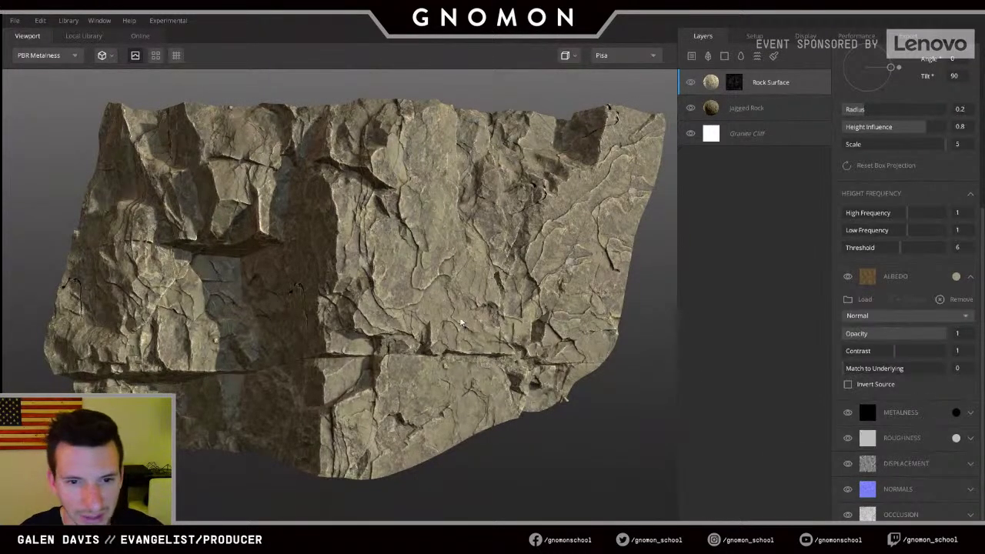
left_click(692, 57)
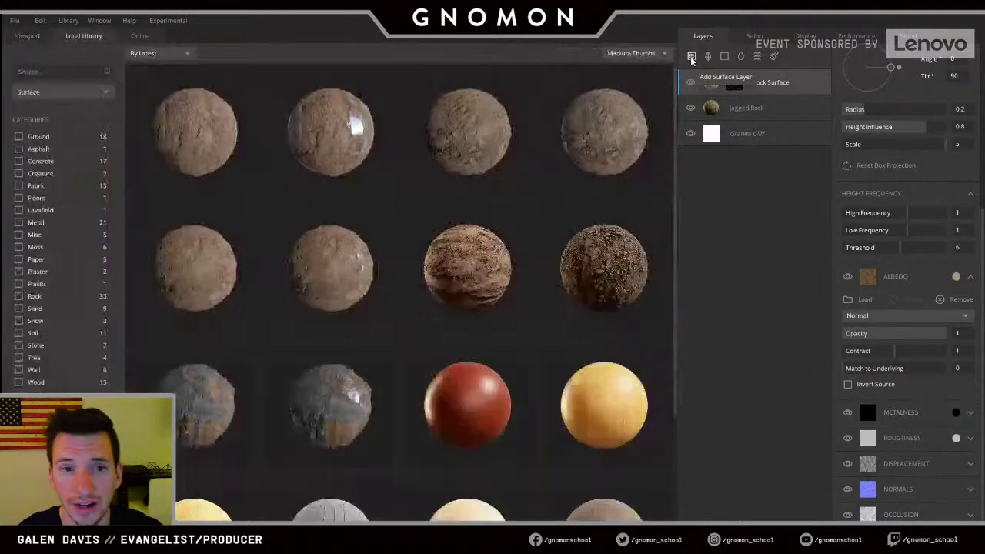
left_click(35, 70)
type("moss")
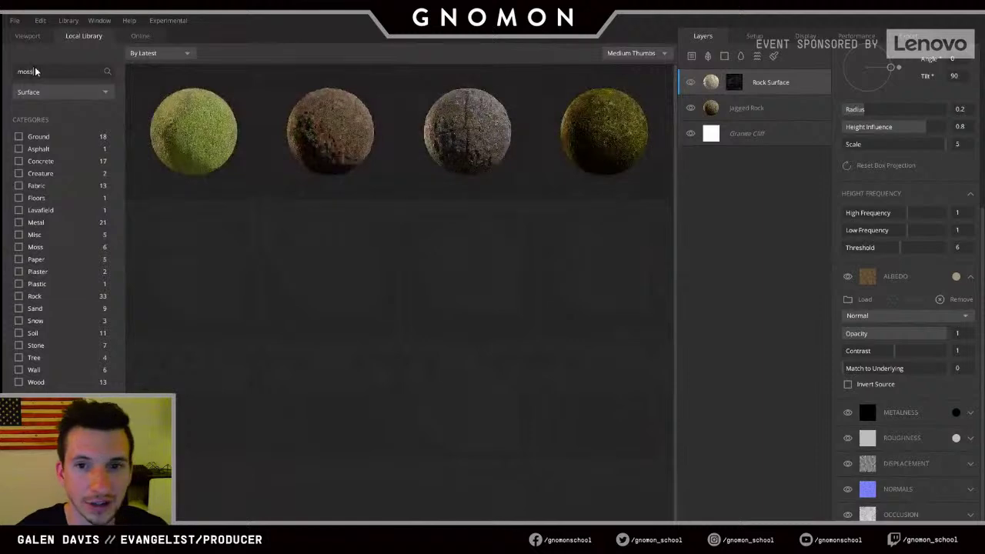
left_click(606, 144)
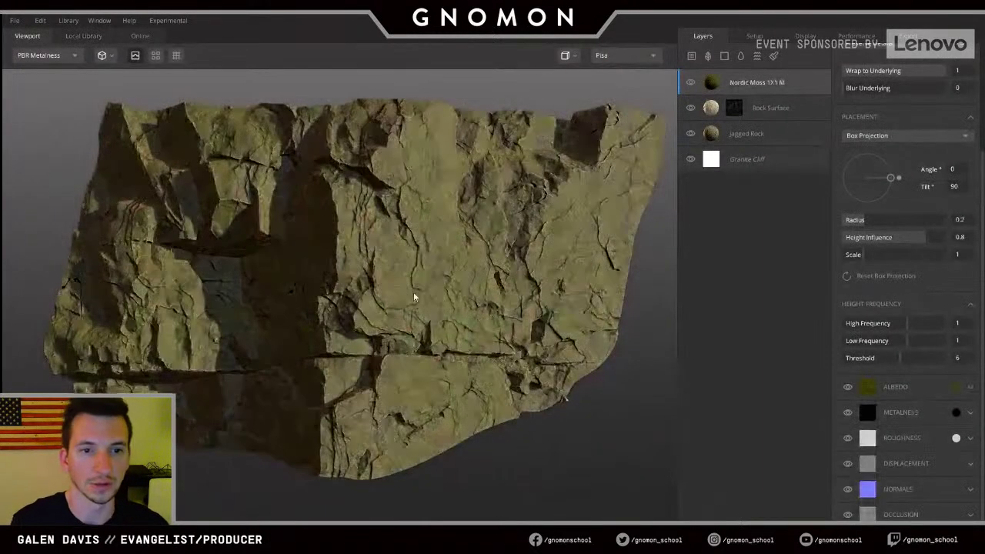
- Set the Nordic Moss layer's box projection scale to about 2.712, checking the moss up close on the cliff
left_click_drag(415, 297, 465, 295)
middle_click_drag(464, 295, 381, 268)
key("m")
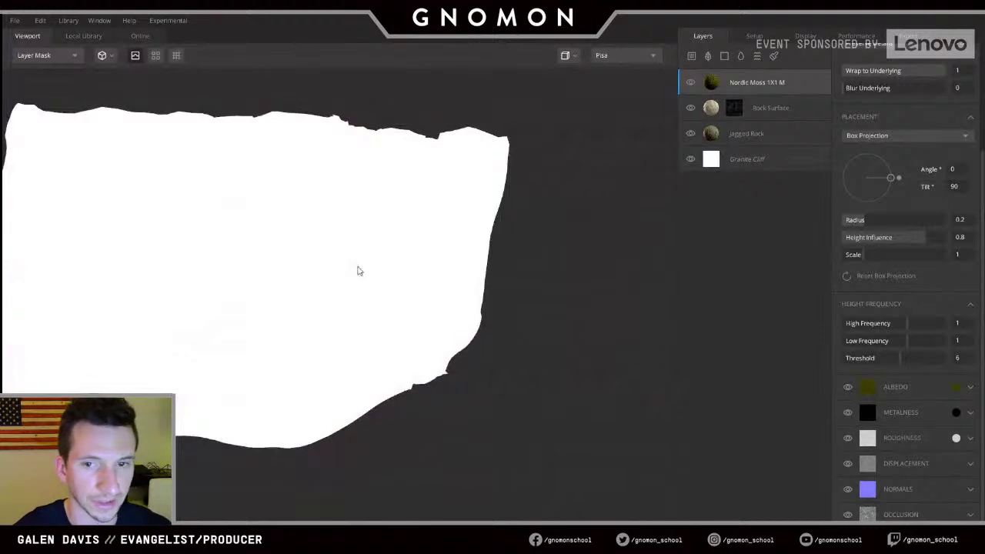
key("m")
left_click_drag(873, 254, 900, 258)
scroll(513, 237, "up", 5)
left_click_drag(360, 353, 408, 367)
left_click_drag(902, 251, 886, 253)
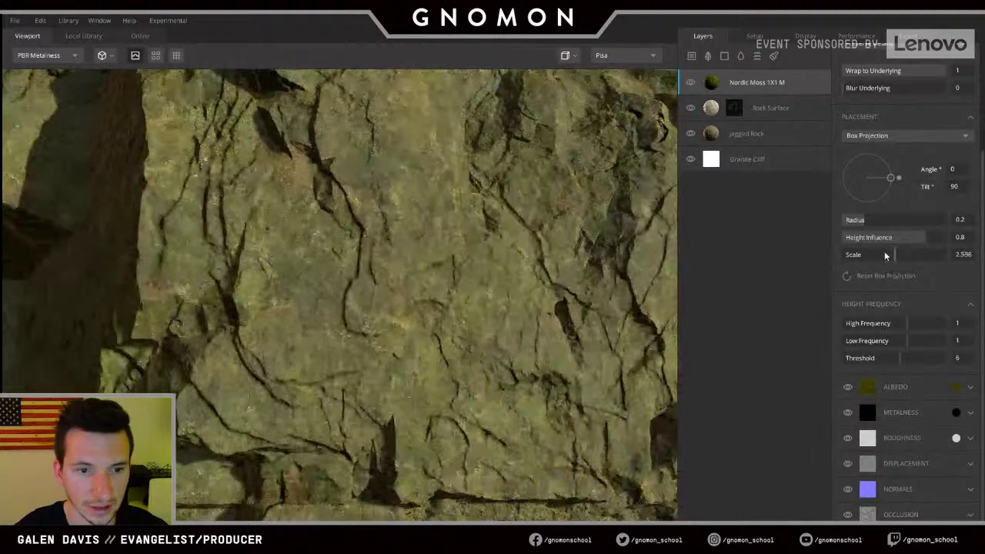
scroll(425, 279, "down", 5)
scroll(428, 275, "up", 4)
left_click_drag(427, 274, 593, 369)
- Add a mask stack to the Nordic Moss layer with a Curvature component set to Cavities Only
right_click(716, 80)
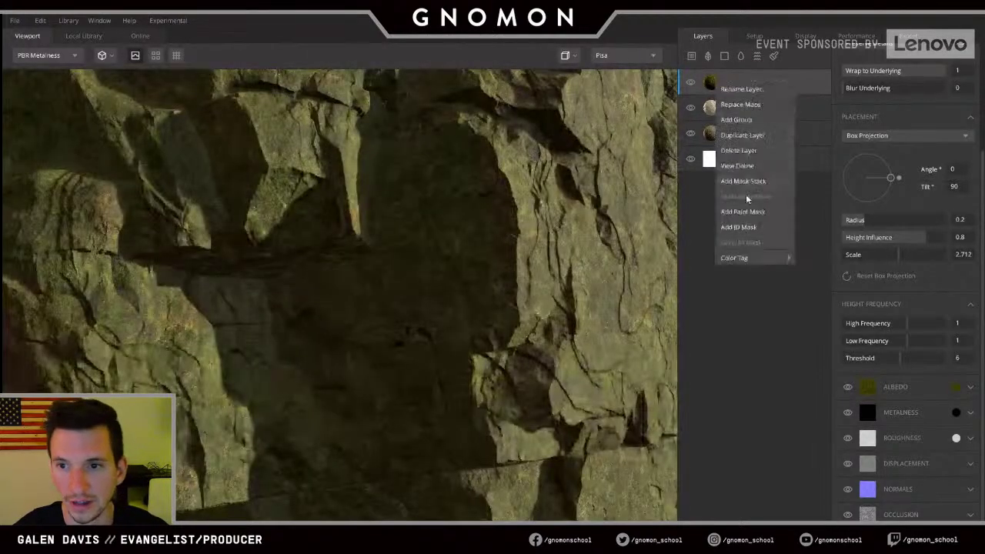
left_click(743, 185)
left_click(846, 56)
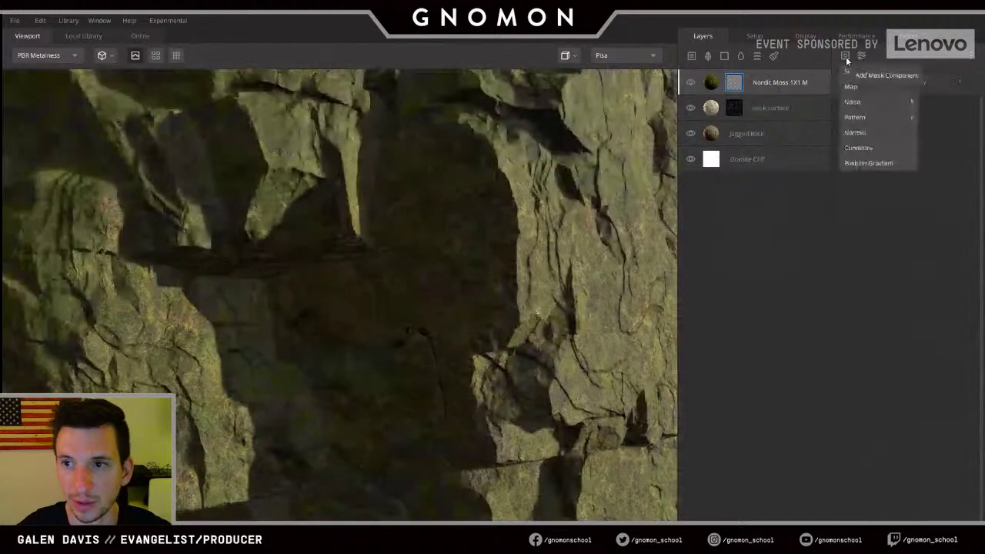
left_click(854, 138)
scroll(444, 271, "down", 3)
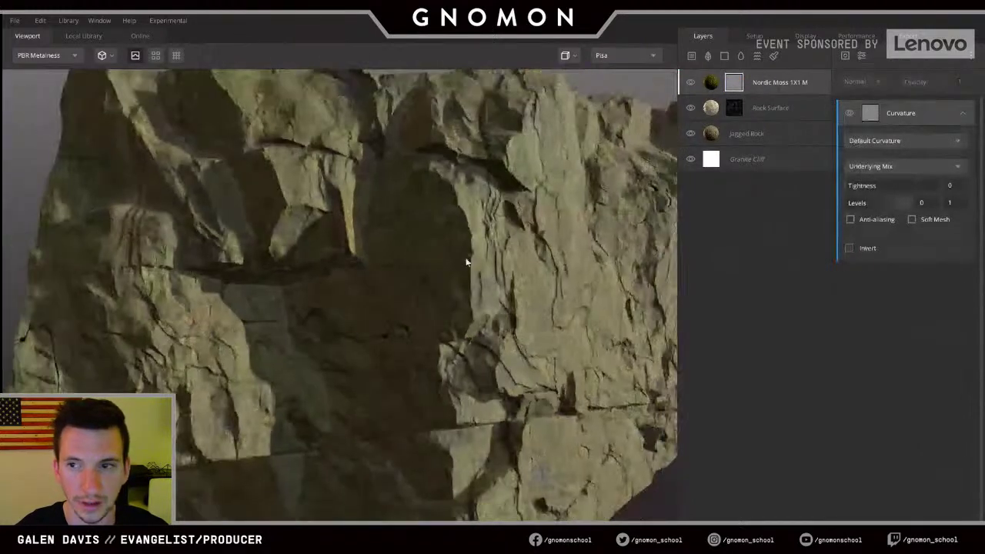
left_click(877, 143)
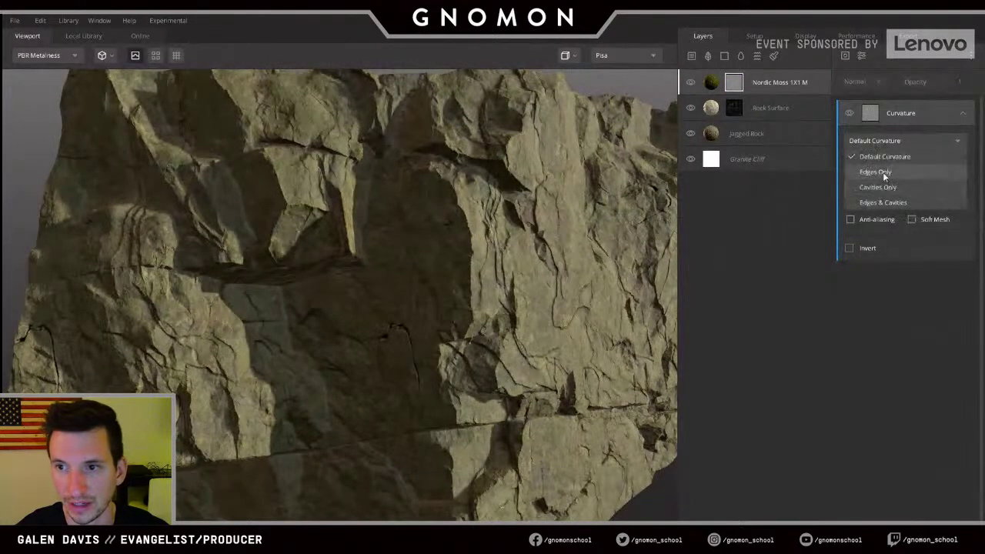
left_click(881, 191)
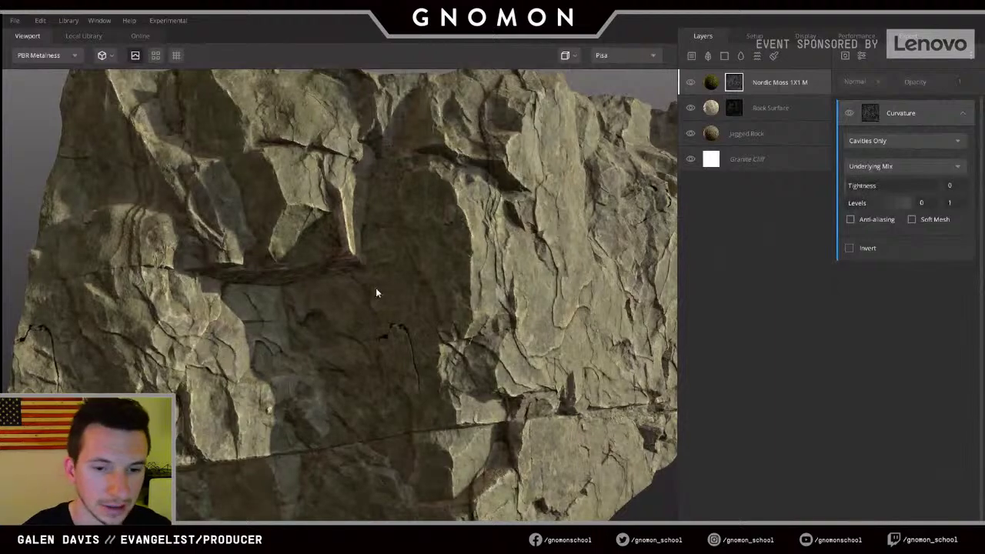
- Enable anti-aliasing on the moss mask's Curvature component and set its levels to 0.175 and 0.349
key("m")
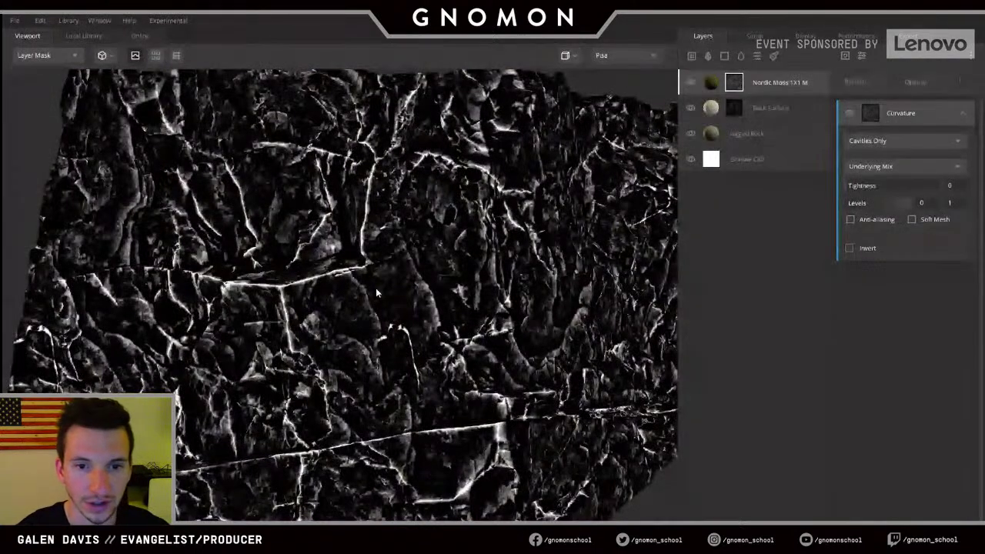
left_click_drag(376, 292, 254, 296, "alt")
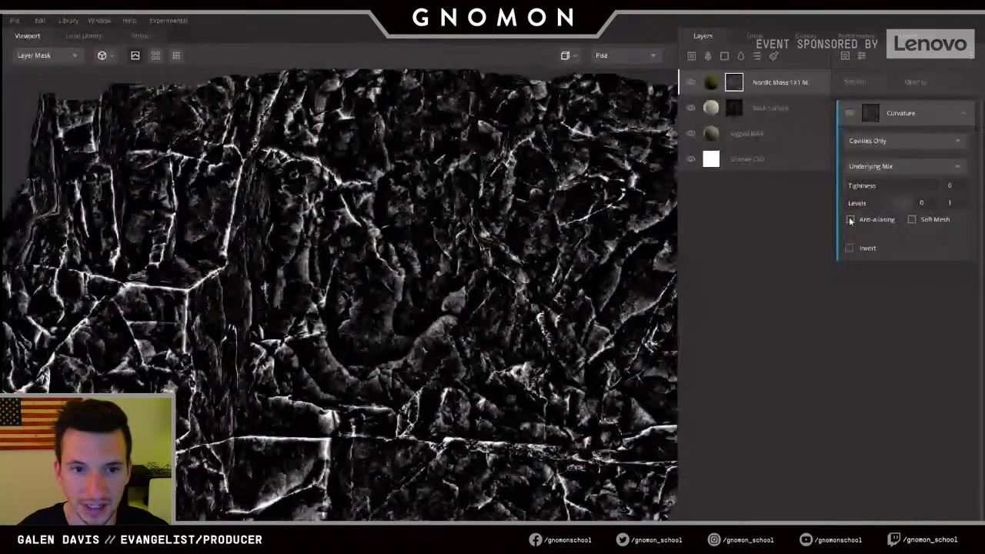
left_click(850, 220)
key("m")
left_click_drag(231, 231, 492, 294)
mouse_move(848, 202)
left_mouse_down()
mouse_move(924, 203)
mouse_move(868, 209)
left_mouse_up()
left_click_drag(510, 235, 133, 336)
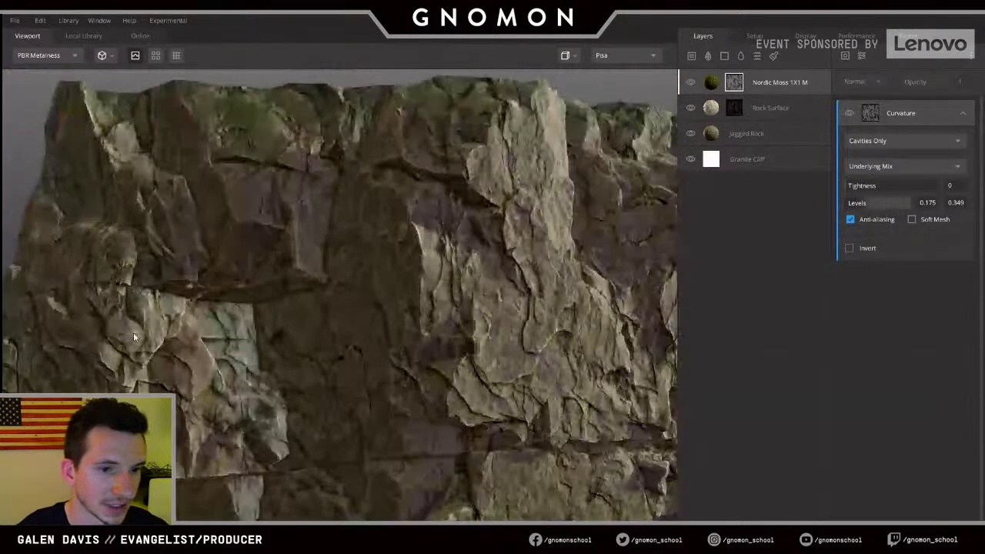
right_click_drag(134, 336, 484, 261, "shift")
scroll(483, 262, "down", 3)
left_click_drag(449, 231, 349, 296)
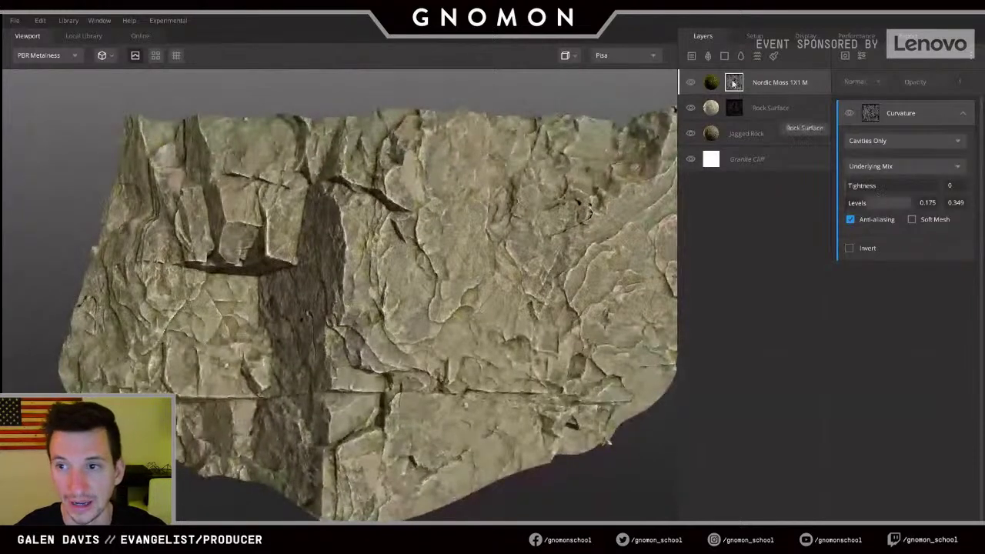
- Add a Perlin noise component to the moss mask with seed -70, amplitude 3.26 and frequency 13.26, previewing the layer mask
left_click(845, 56)
mouse_move(857, 101)
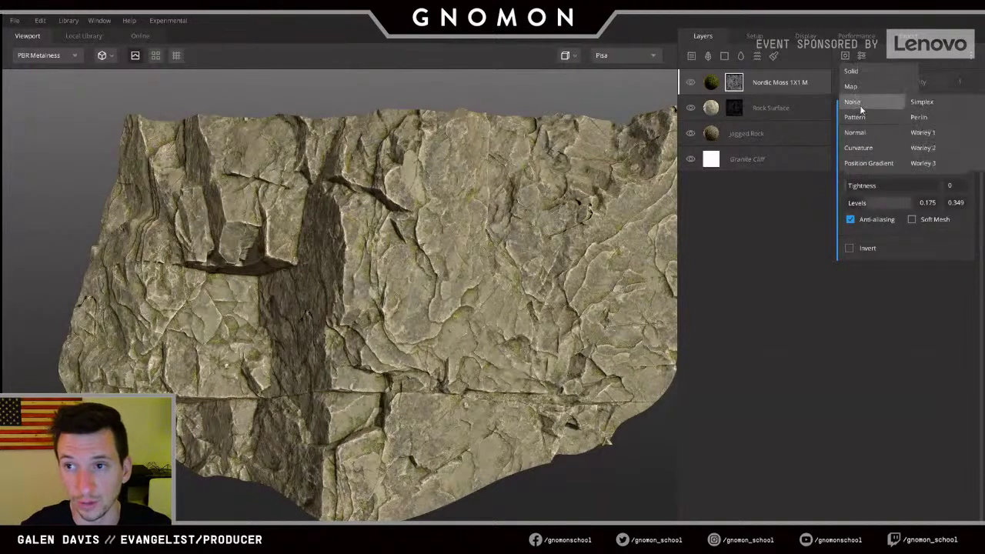
left_click(920, 116)
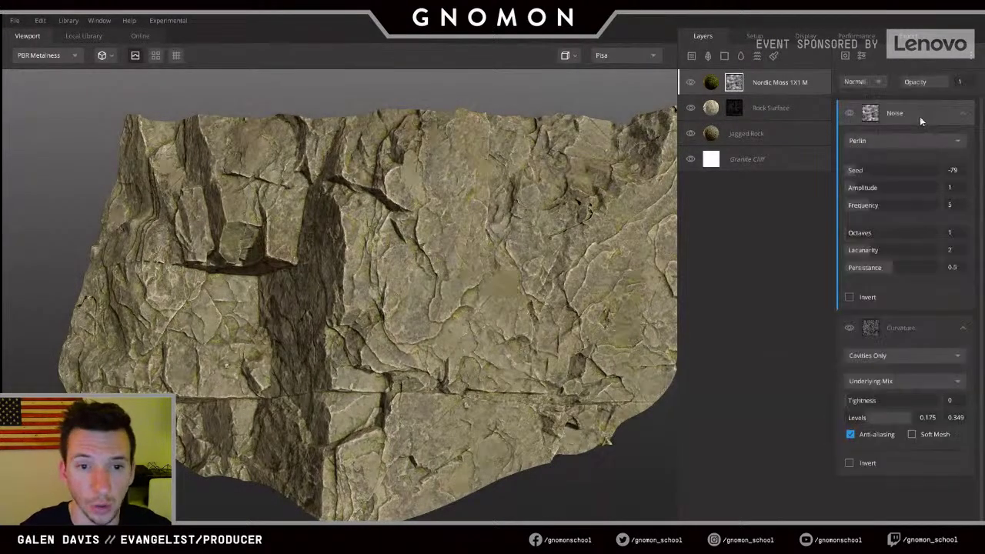
left_click(871, 113)
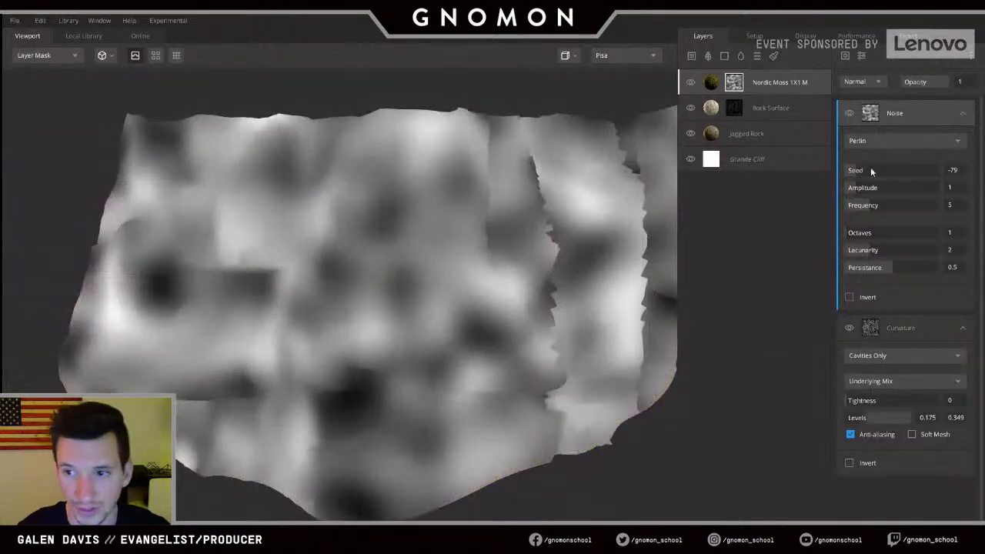
left_click_drag(873, 208, 859, 170)
- Examine from several angles and distances how the Perlin noise mask wraps across the cliff's surface
left_click_drag(344, 304, 238, 283, "alt")
middle_click_drag(425, 281, 358, 264)
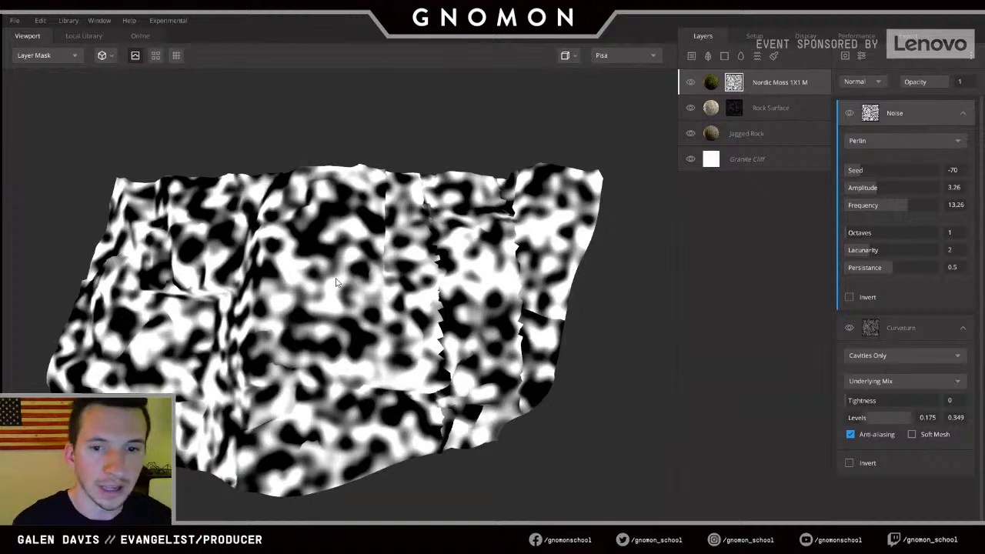
scroll(454, 320, "up", 10)
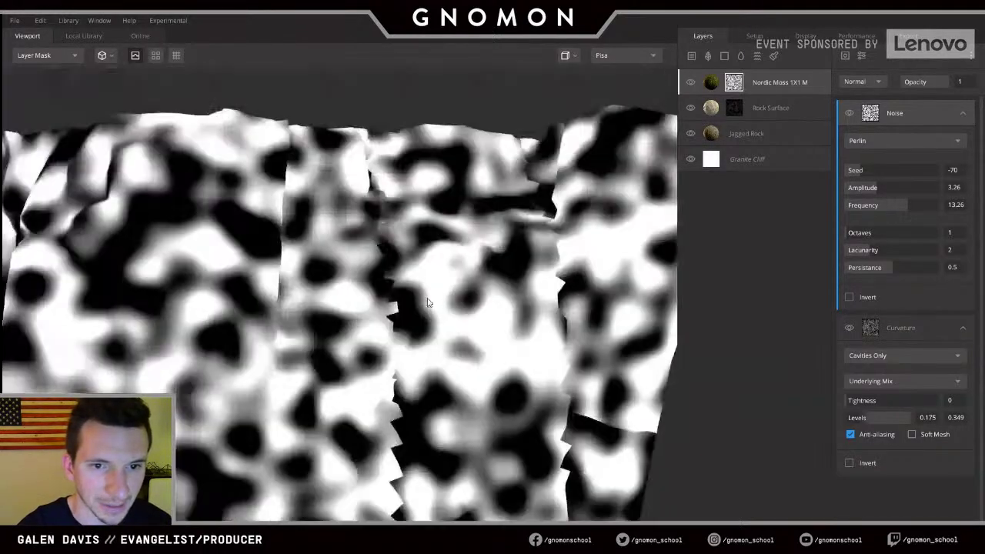
scroll(428, 299, "down", 3)
left_click_drag(223, 254, 308, 243, "alt")
scroll(308, 242, "up", 3)
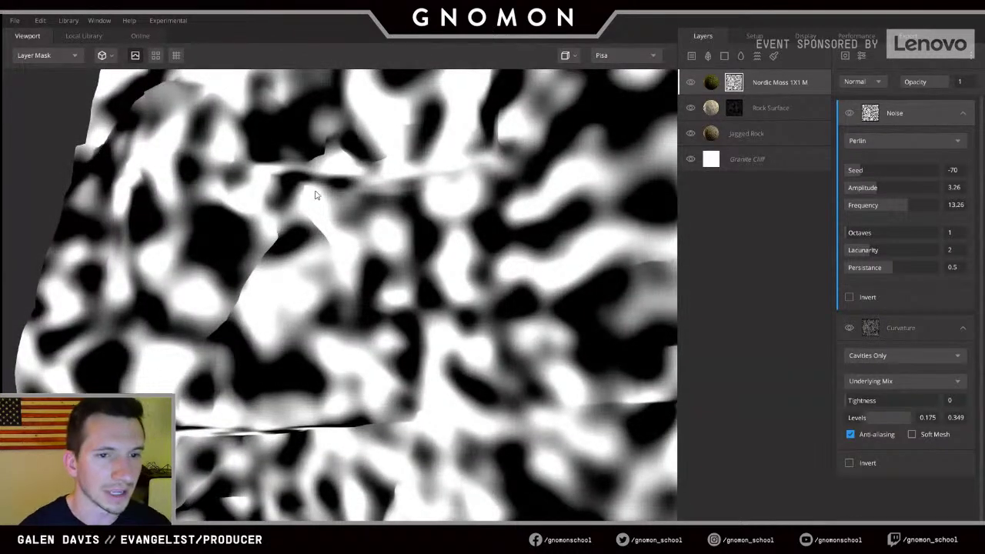
scroll(312, 233, "down", 5)
middle_click_drag(313, 234, 264, 225, "alt")
scroll(386, 318, "up", 4)
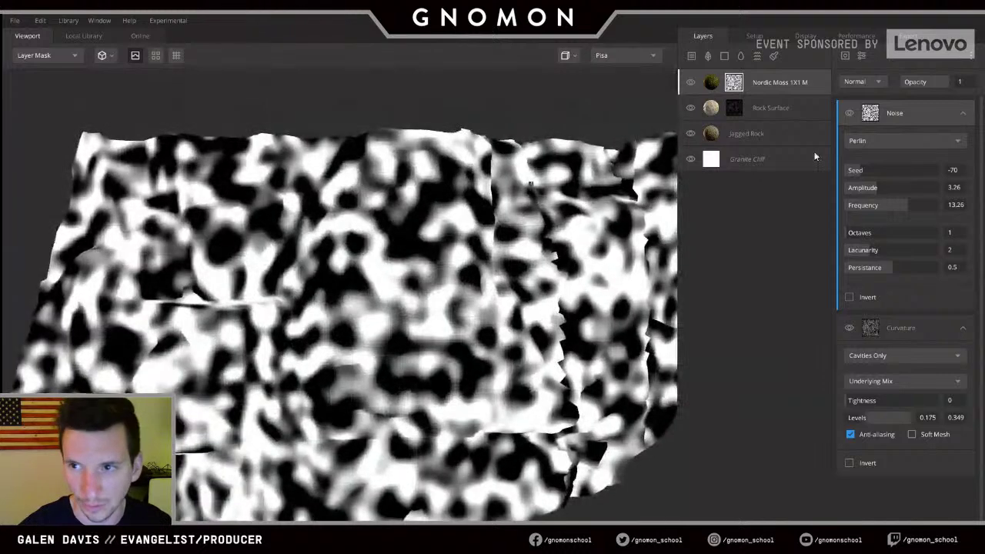
- Add a Projection modifier to the noise component in the moss mask and switch it to Box Projection
left_click(862, 55)
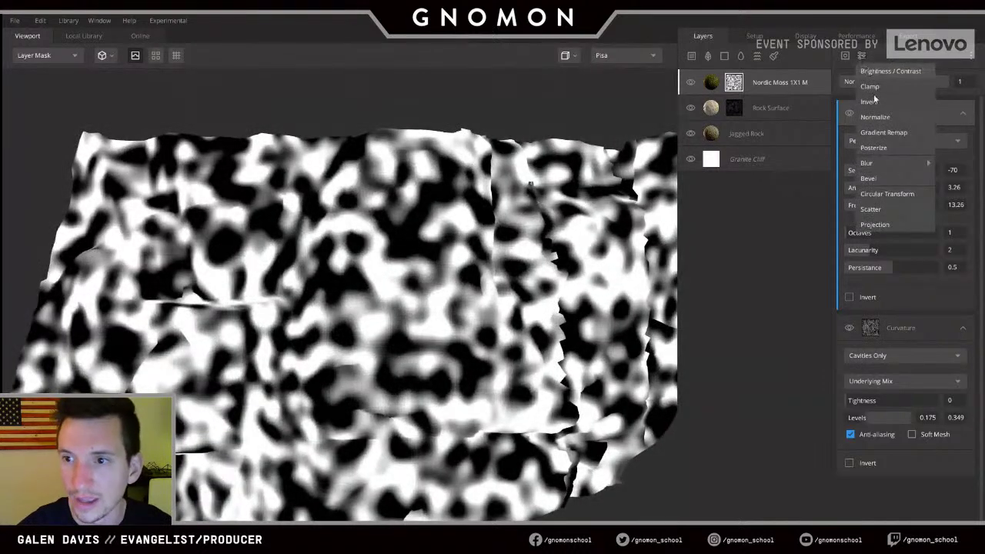
left_click(878, 225)
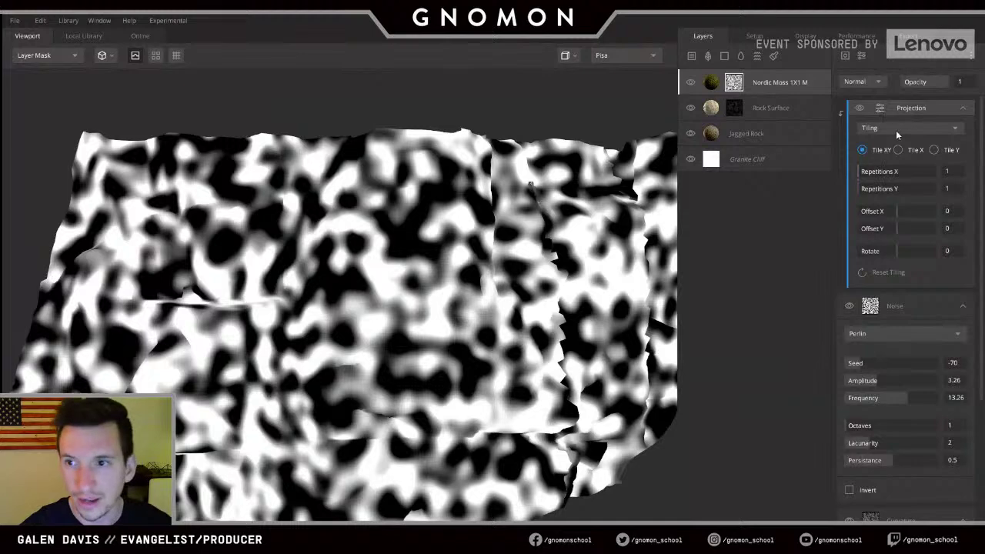
left_click(896, 130)
left_click(897, 173)
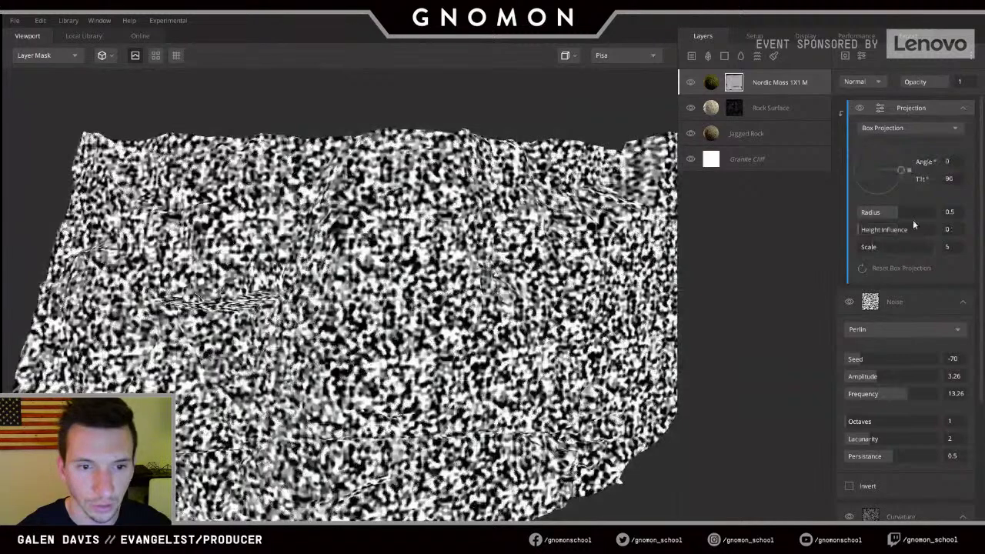
- Set the noise's box projection radius to 0.325 and height influence to 0.046, checking the mask across the cliff
left_click_drag(913, 218, 857, 216)
left_click_drag(362, 322, 508, 273, "alt")
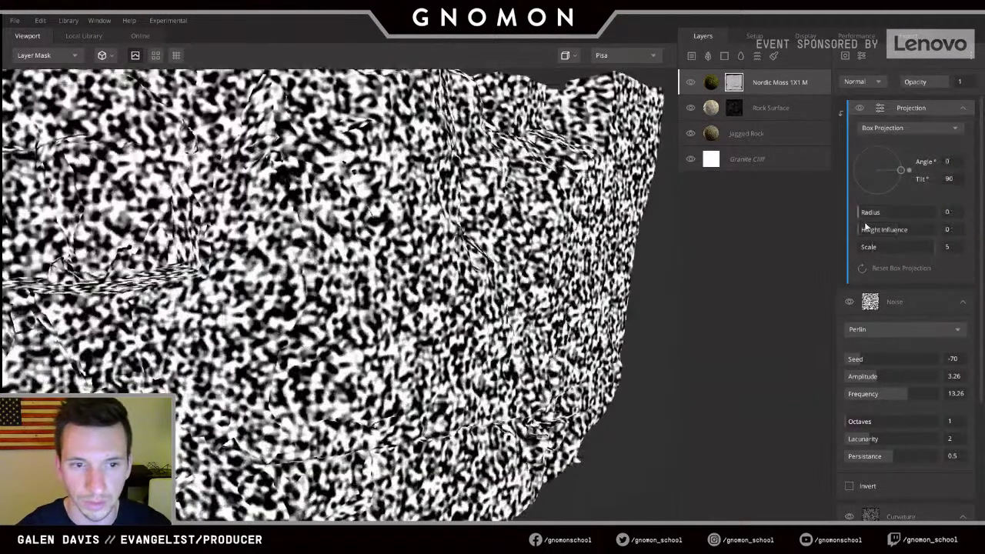
left_click_drag(860, 229, 884, 220)
left_click_drag(520, 263, 402, 236, "alt")
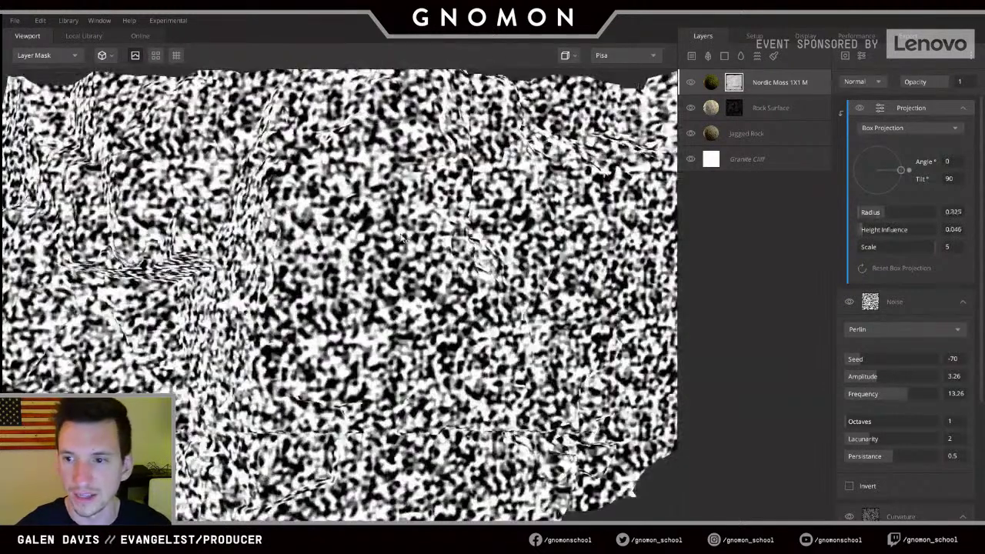
scroll(402, 237, "down", 3)
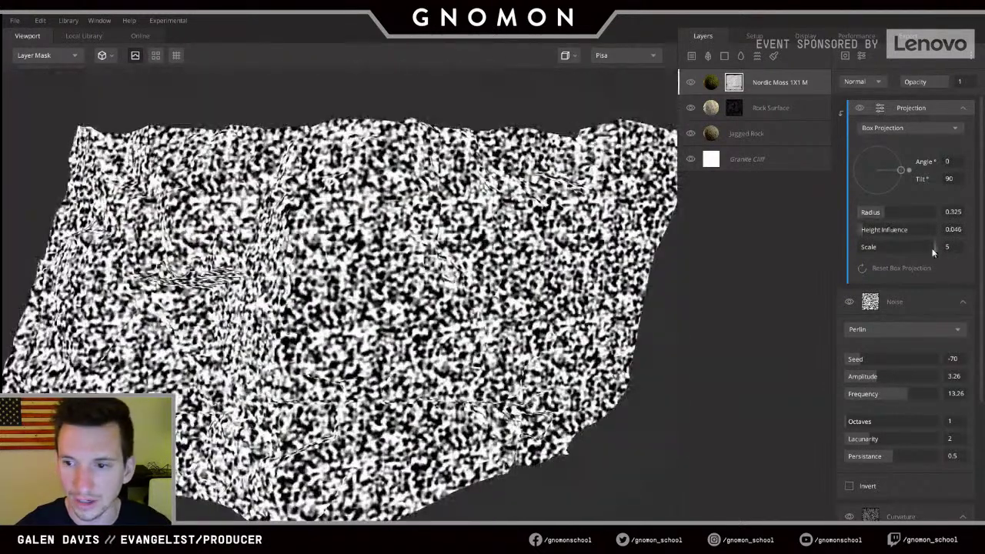
- Set the Perlin noise's seed to -60 and its frequency to about 8.066
mouse_move(872, 375)
left_mouse_down()
mouse_move(856, 378)
mouse_move(882, 380)
mouse_move(863, 362)
left_mouse_up()
left_click(852, 360)
left_click(882, 395)
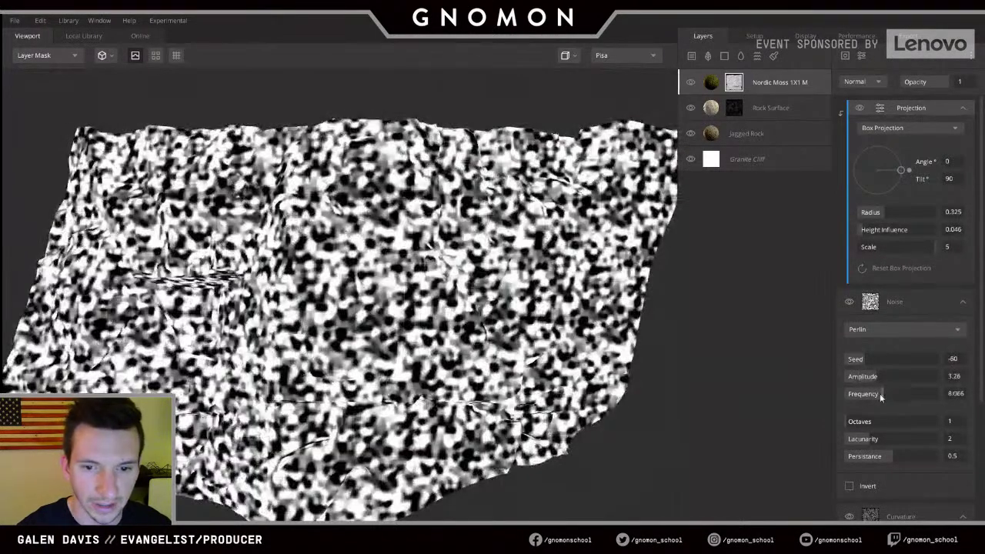
- Set the Perlin noise's frequency to 9.724 and its box projection's height influence to 0.099 in the moss mask
left_click_drag(881, 397, 889, 396)
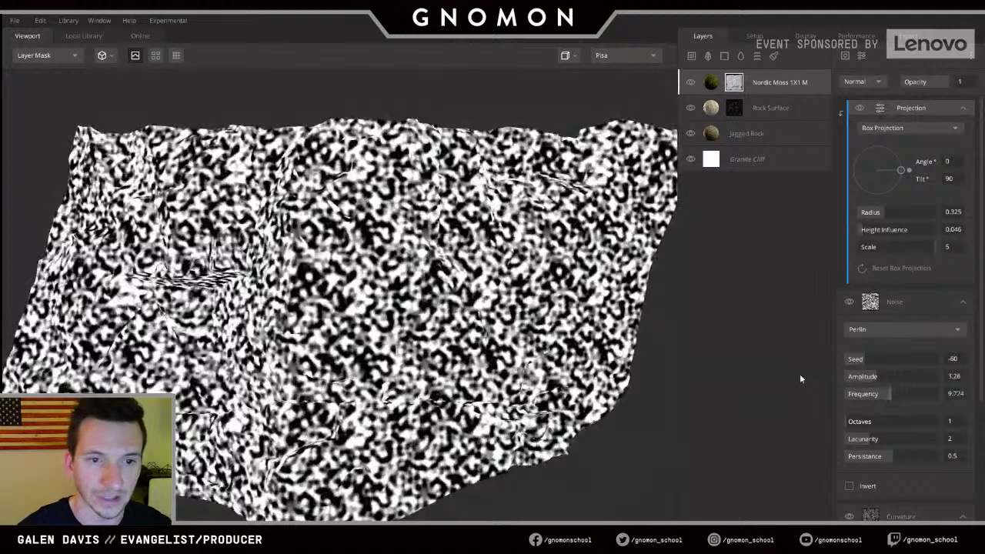
left_click_drag(323, 279, 420, 274)
scroll(421, 274, "up", 2)
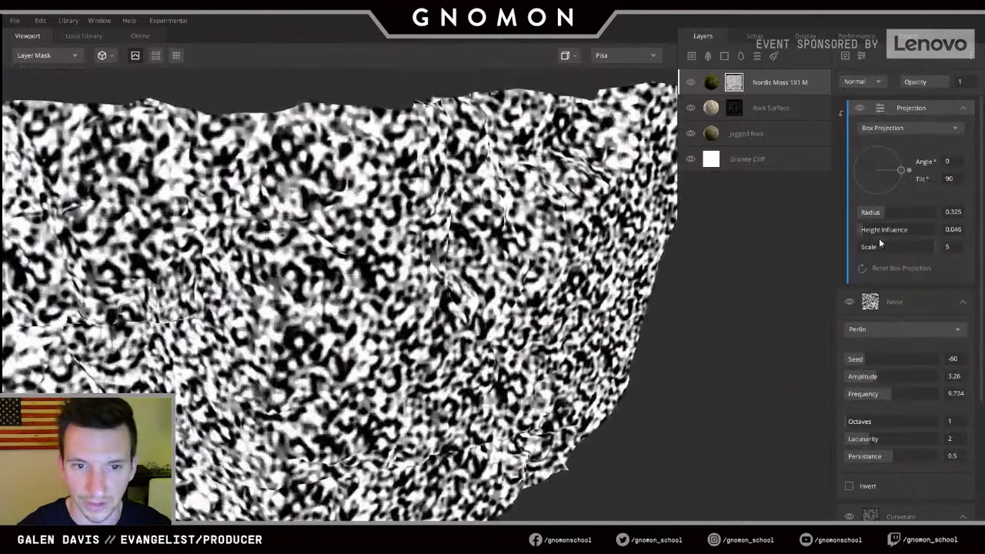
left_click(865, 231)
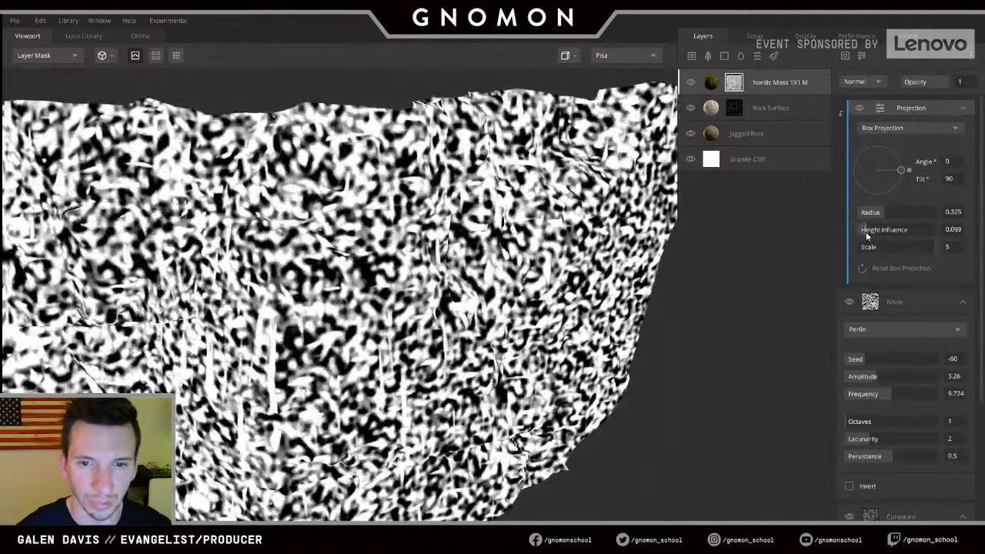
left_click_drag(339, 216, 403, 268)
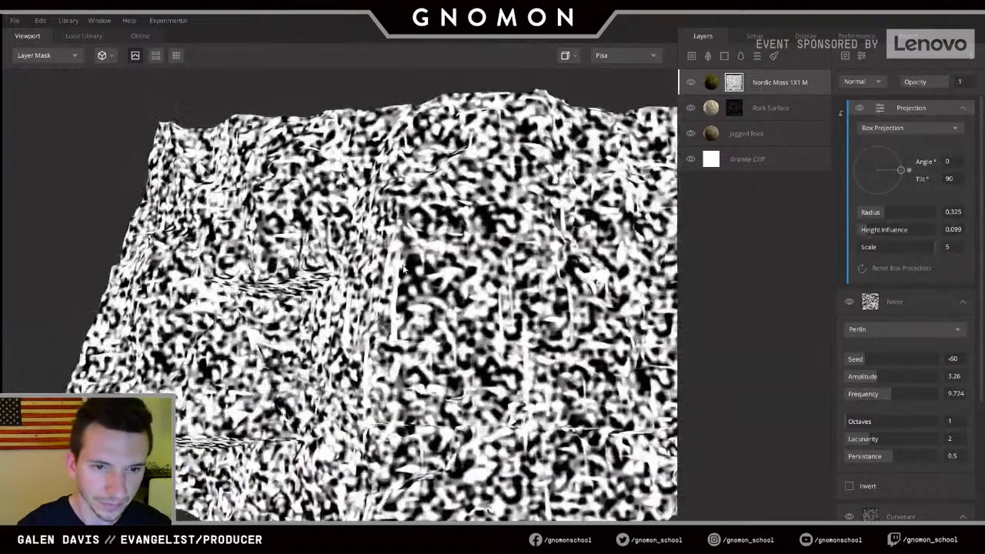
scroll(412, 269, "down", 2)
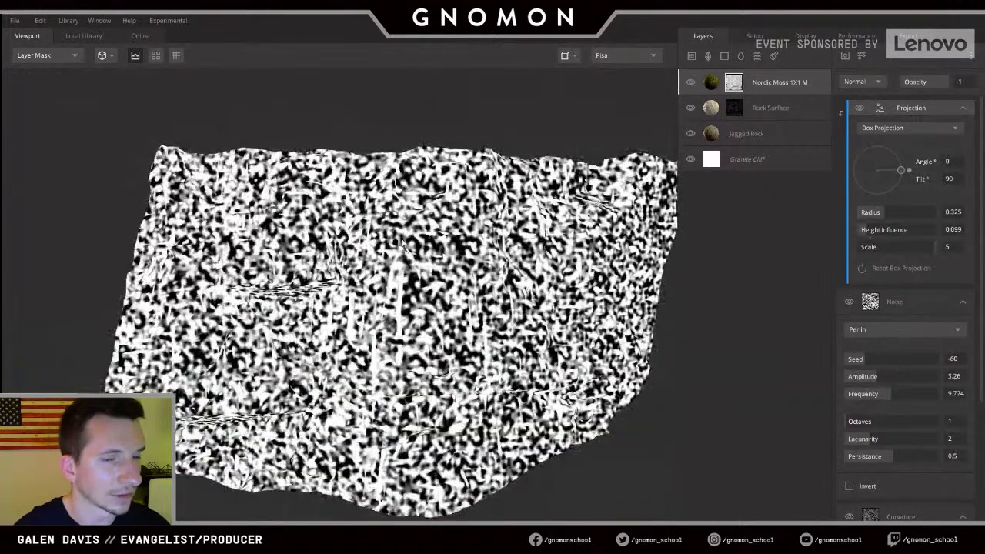
- Set the moss mask's Perlin noise component to Multiply over the curvature and inspect the combined mask up close
left_click(905, 303)
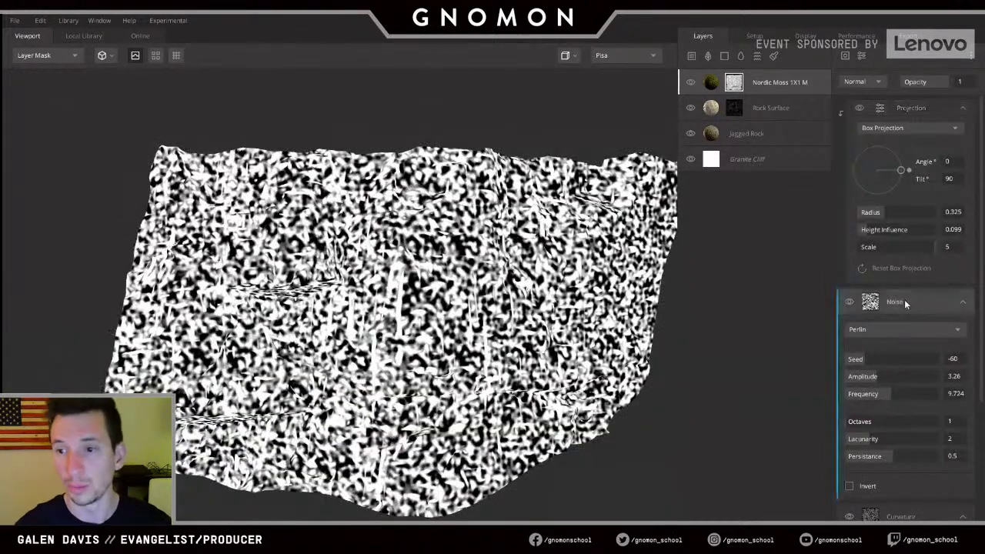
left_click(861, 81)
left_click(863, 142)
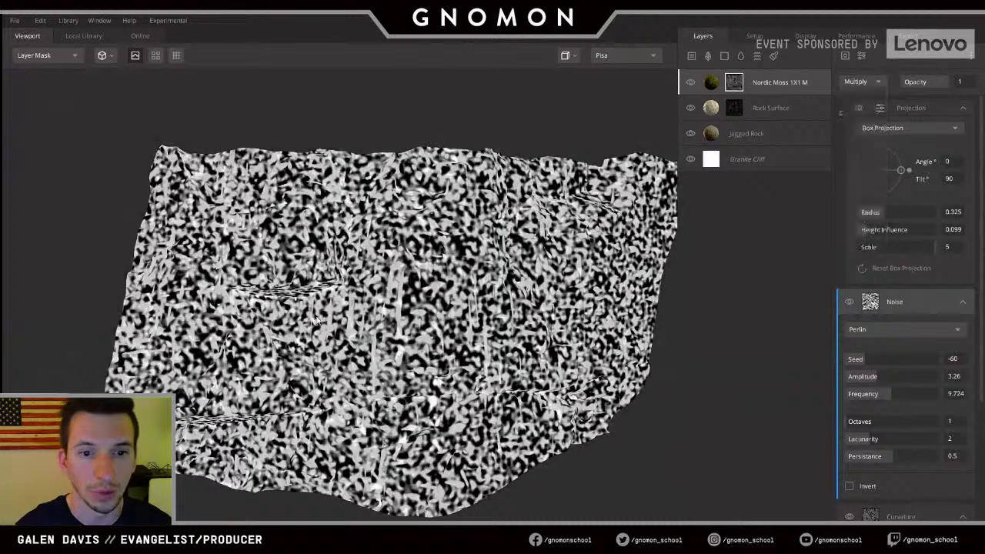
left_click(850, 302)
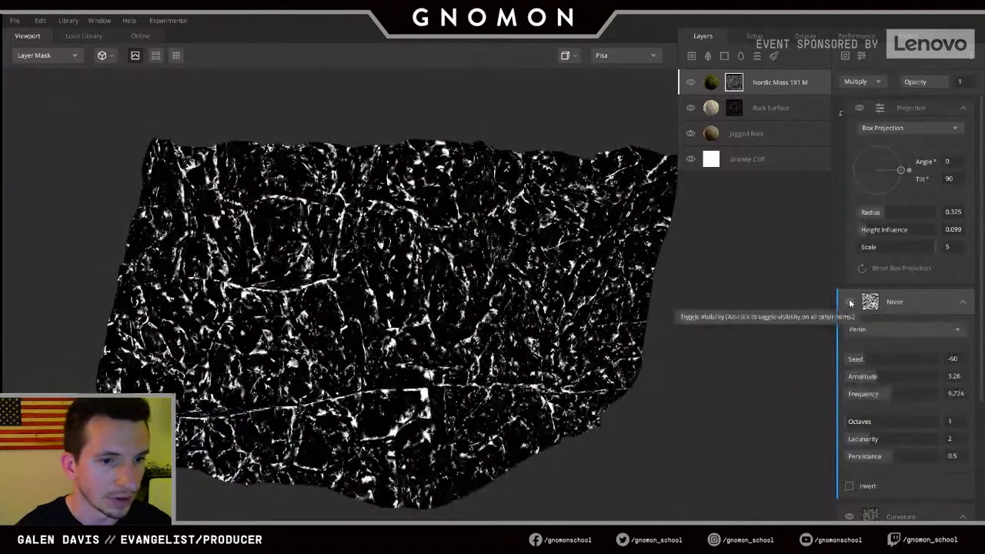
scroll(372, 316, "up", 3)
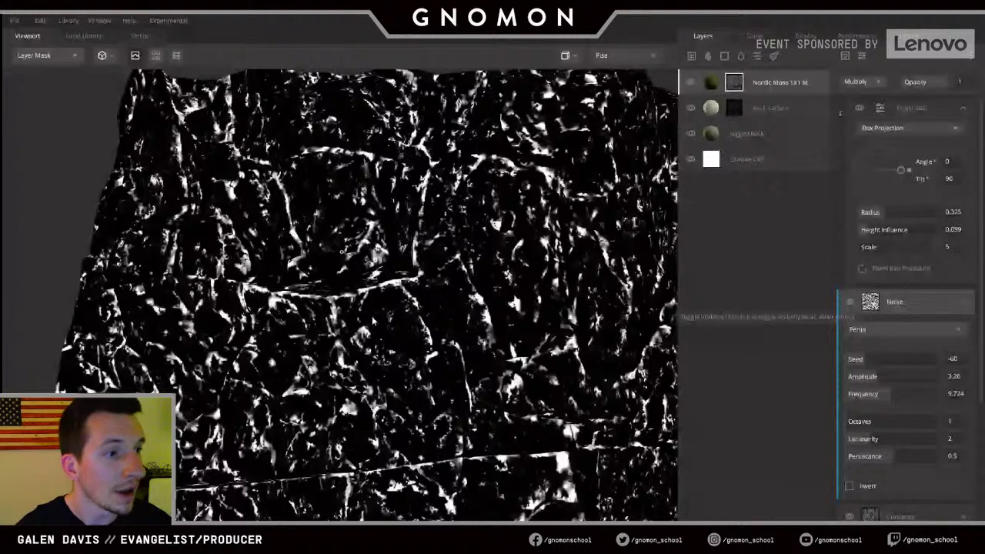
scroll(371, 316, "up", 2)
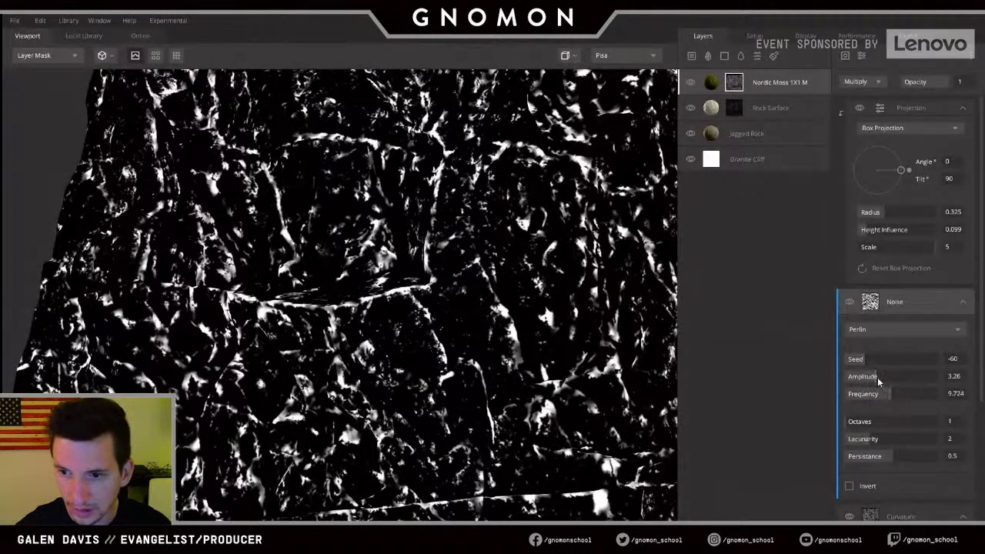
- Set the moss noise's amplitude to about 2.541 and check the result on the shaded cliff
mouse_move(878, 379)
left_mouse_down()
mouse_move(944, 377)
mouse_move(850, 375)
mouse_move(906, 378)
mouse_move(870, 378)
left_mouse_up()
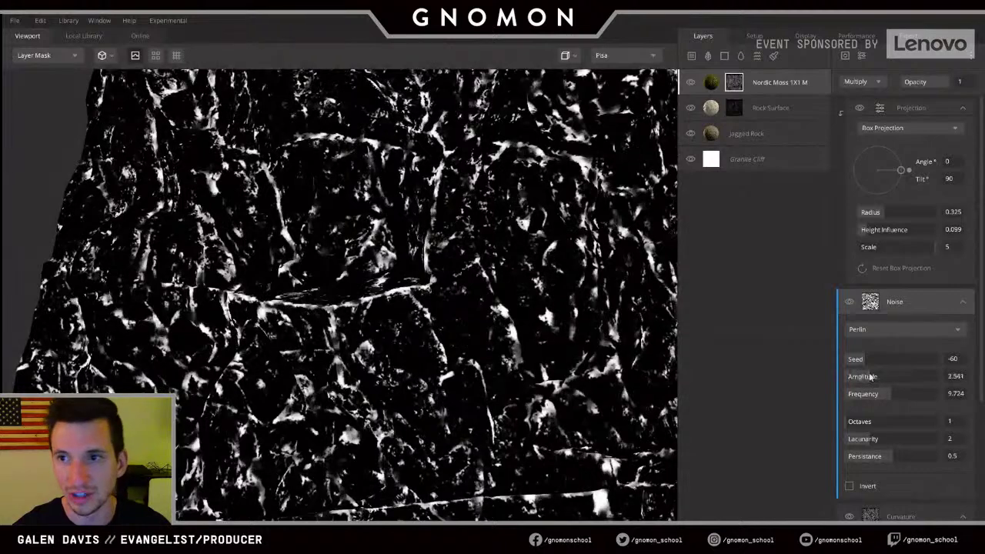
left_click(879, 82)
left_click(879, 82)
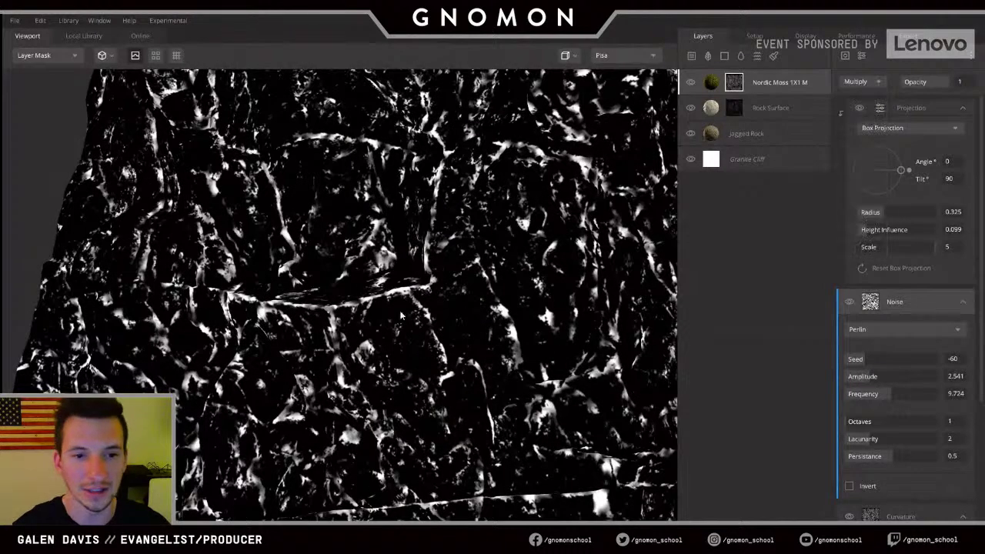
scroll(318, 324, "down", 2)
scroll(287, 190, "down", 3)
middle_click_drag(298, 323, 193, 324)
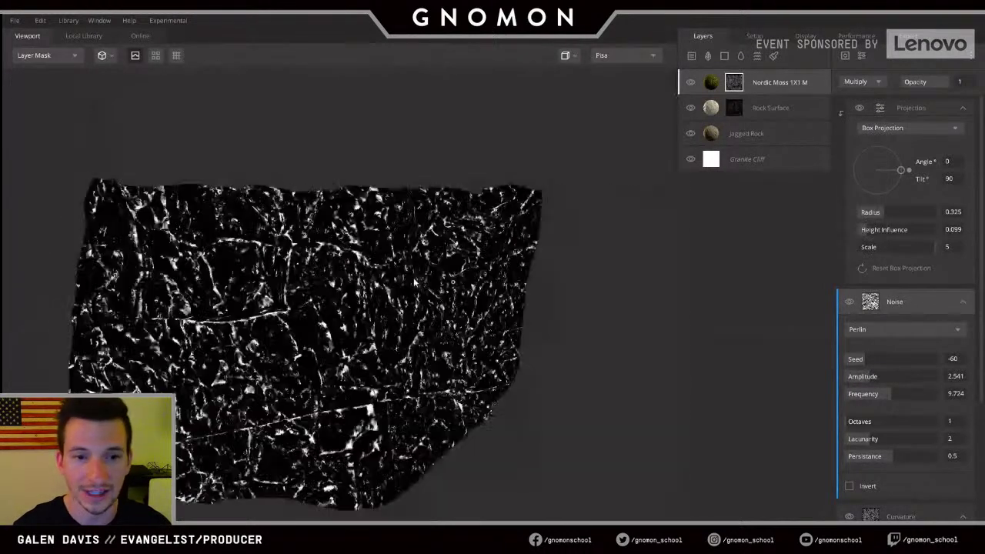
key("m")
left_click_drag(313, 309, 337, 225)
scroll(337, 226, "up", 3)
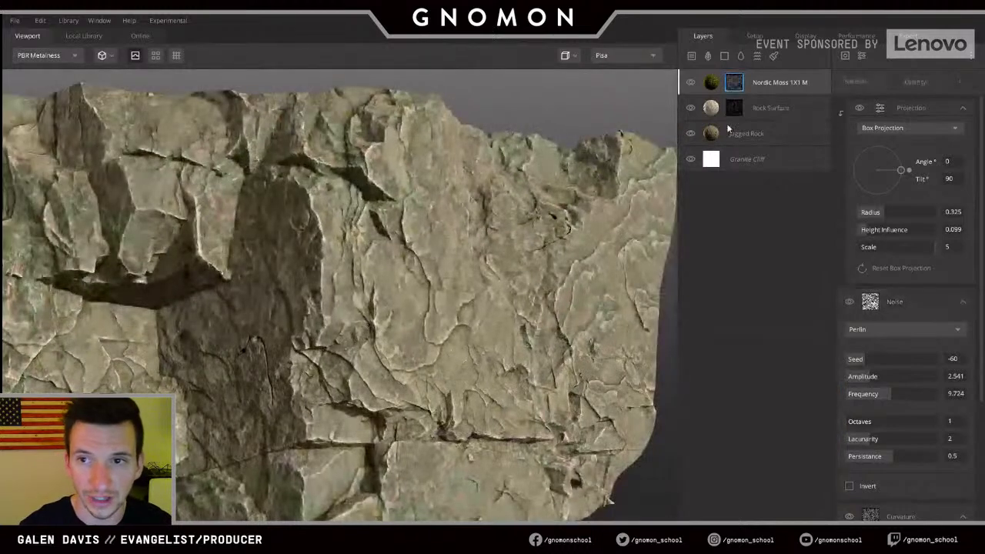
- Open the Rock Surface layer's mask and add a Perlin noise component above its existing components
left_click(735, 108)
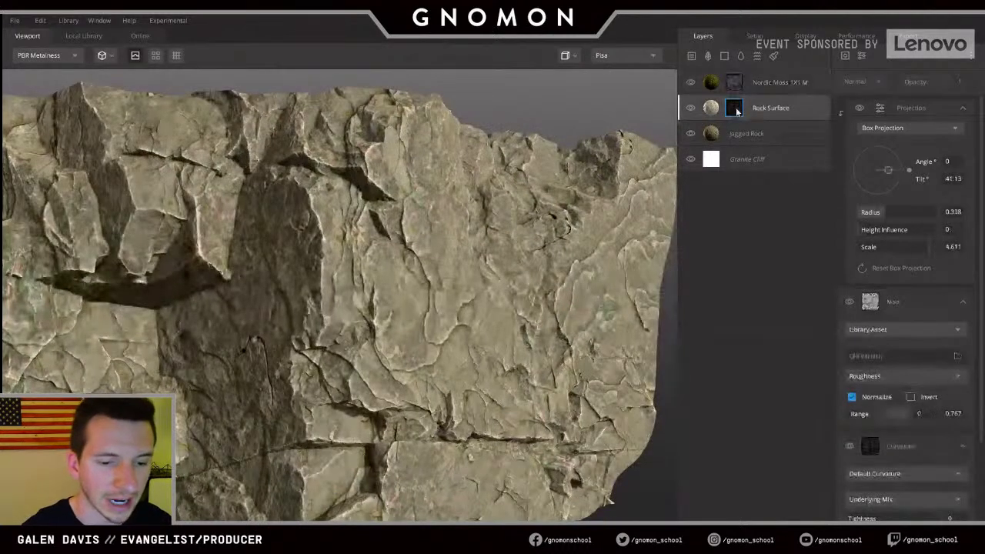
left_click(736, 107)
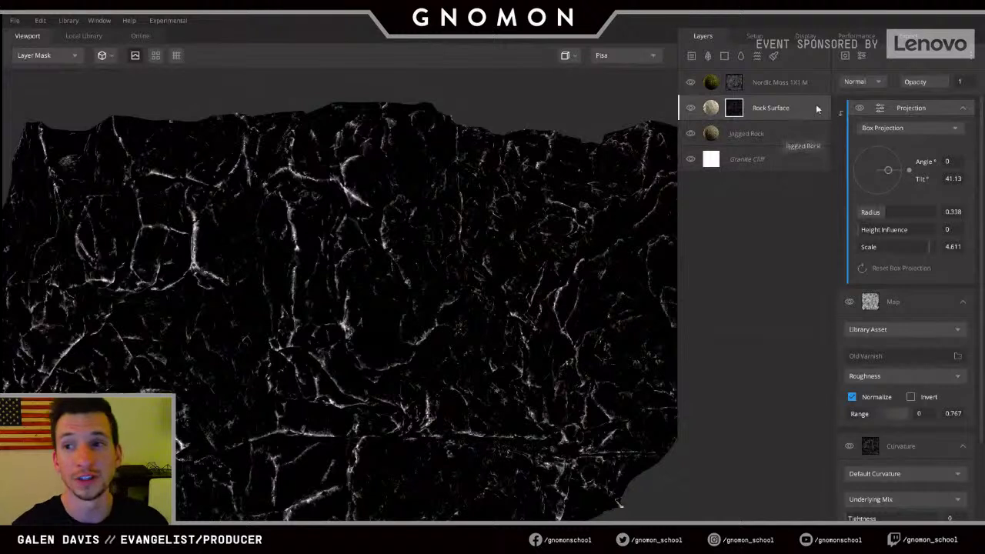
left_click(861, 57)
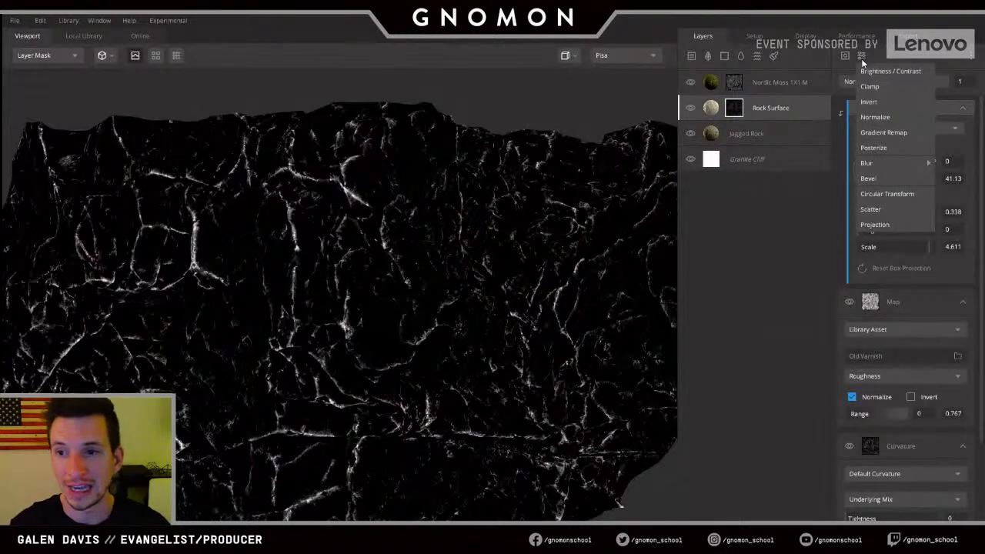
left_click(845, 53)
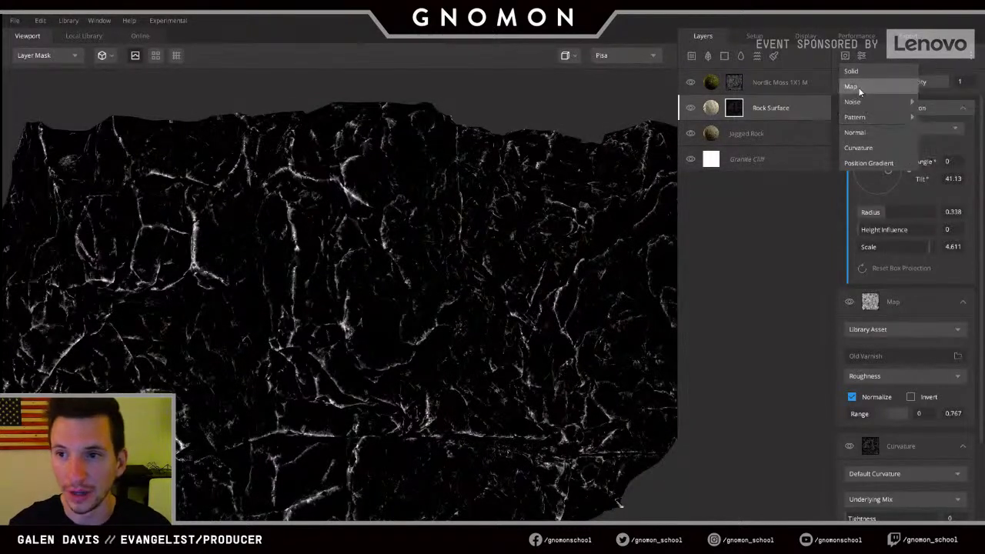
mouse_move(855, 101)
left_click(922, 120)
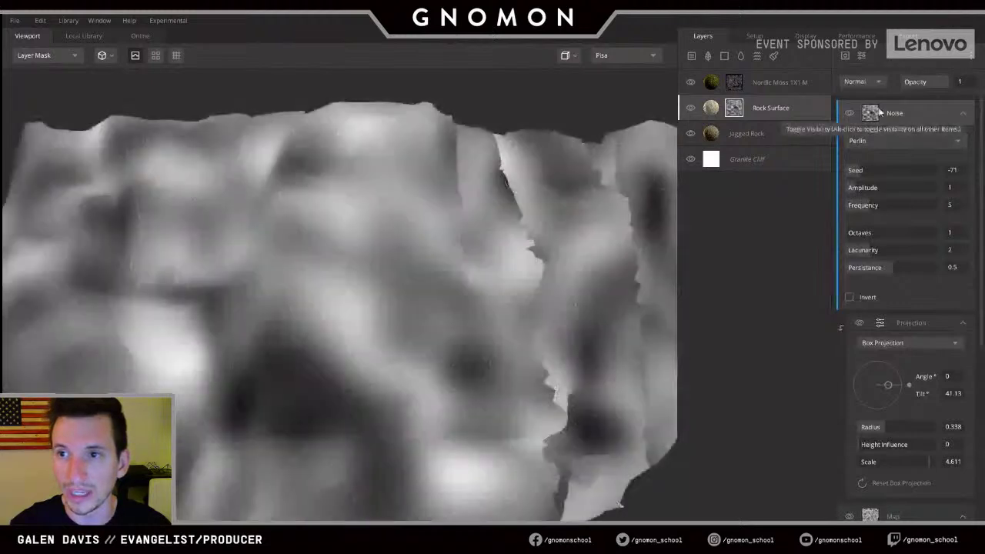
- Set the new noise's blend mode to Distort and compare the Rock Surface mask with and without the noise
left_click(873, 82)
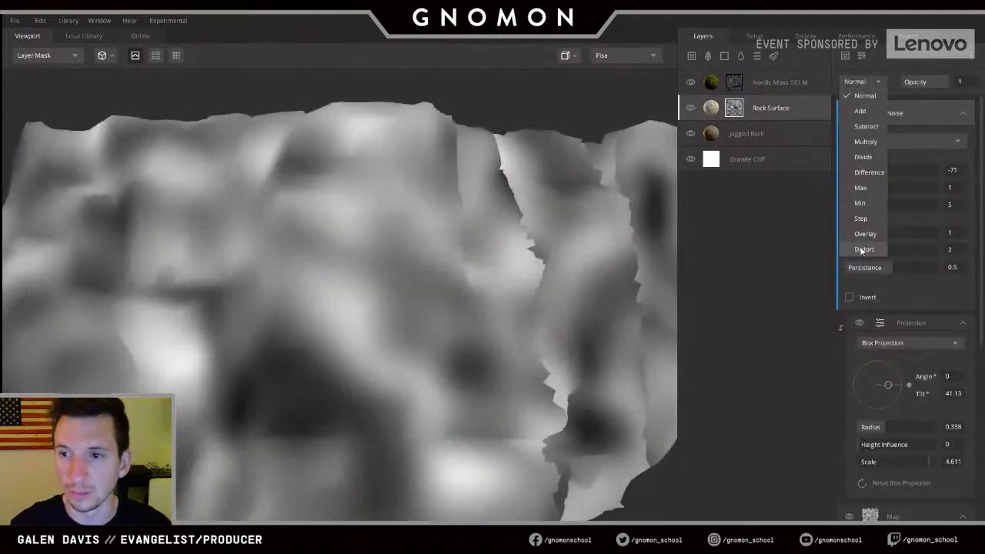
left_click(863, 250)
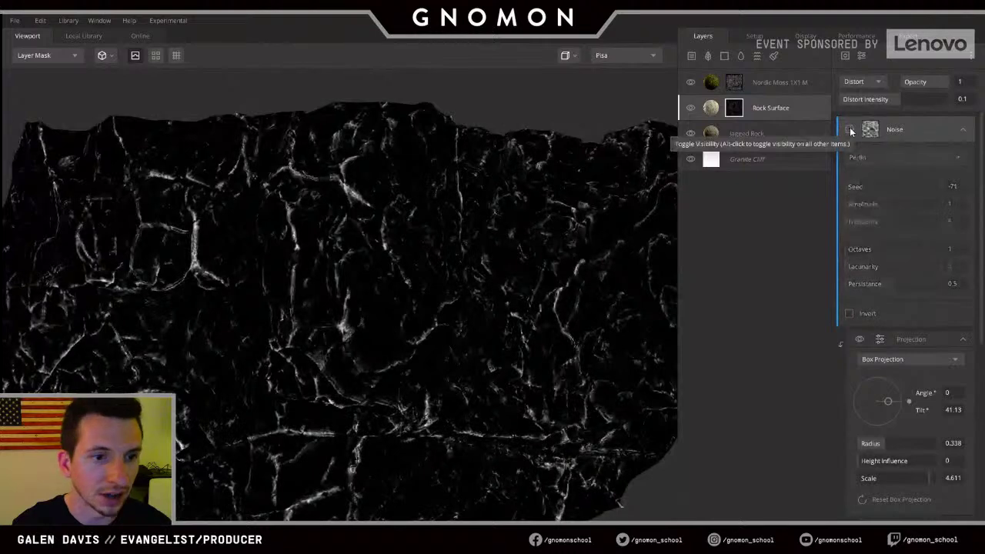
left_click(851, 131)
left_click(851, 131)
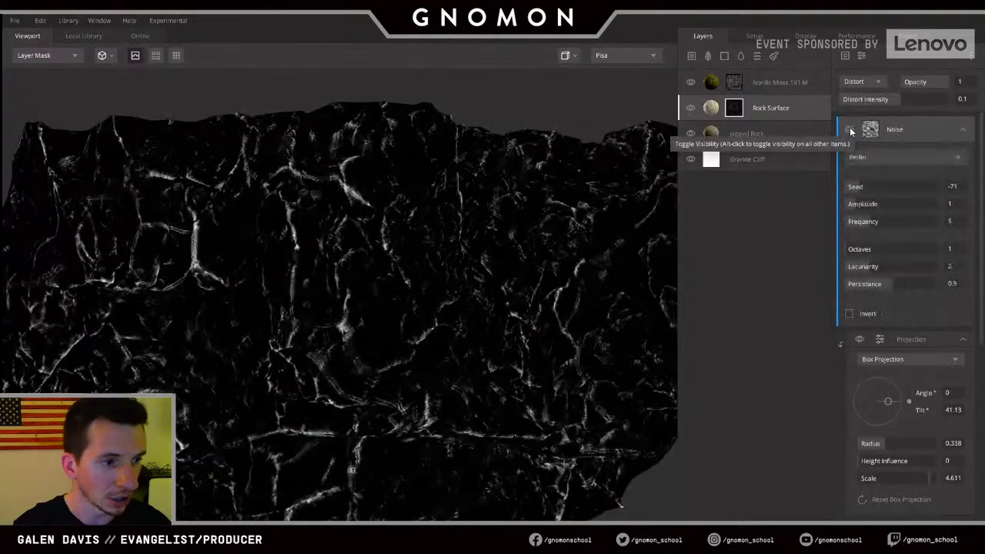
left_click(851, 131)
left_click(850, 130)
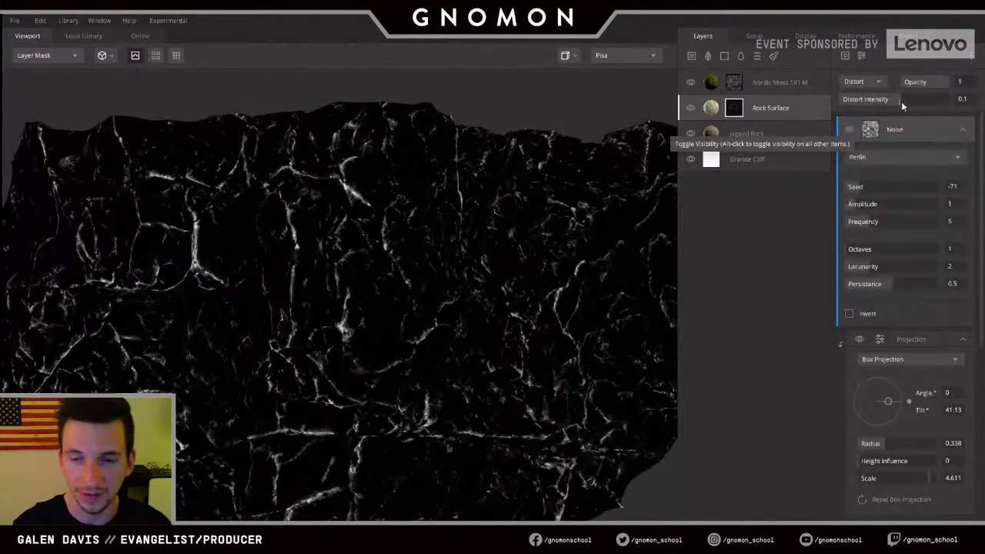
- Set the distort intensity to 0.024, the noise amplitude to 4.923 and its frequency to about 11.40, inspecting the warped mask
mouse_move(902, 103)
left_mouse_down()
mouse_move(923, 100)
mouse_move(889, 103)
left_mouse_up()
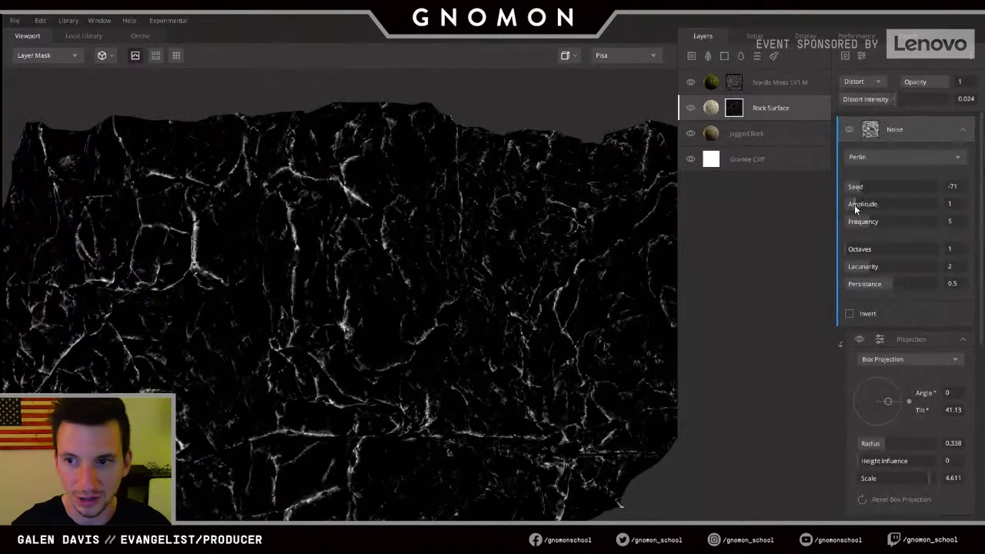
left_click_drag(855, 205, 887, 226)
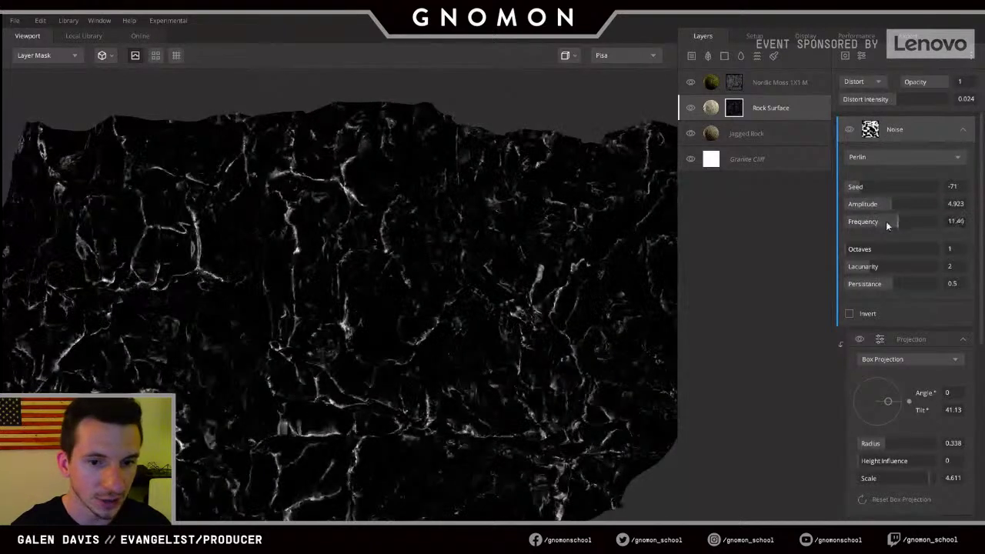
left_click_drag(468, 422, 373, 315)
scroll(373, 314, "up", 3)
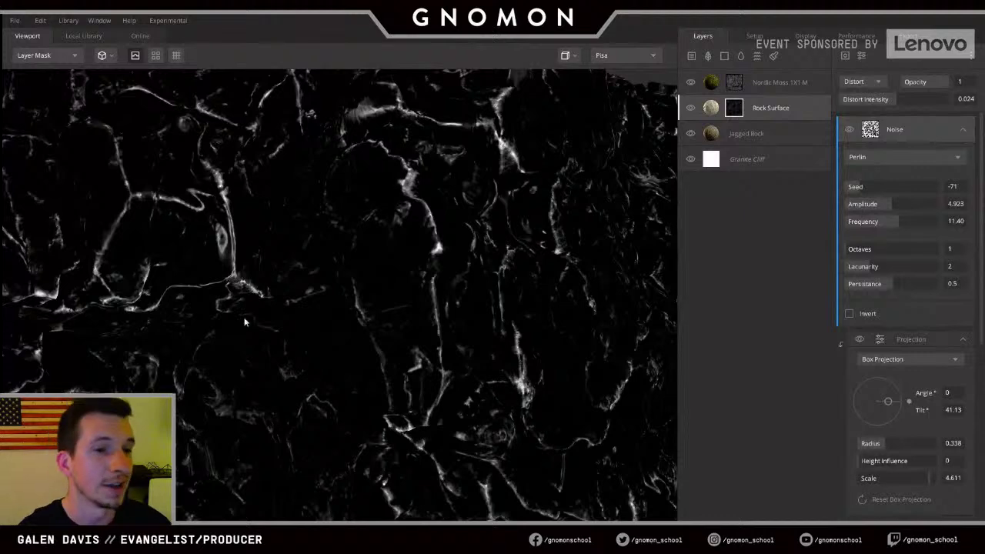
scroll(287, 312, "down", 4)
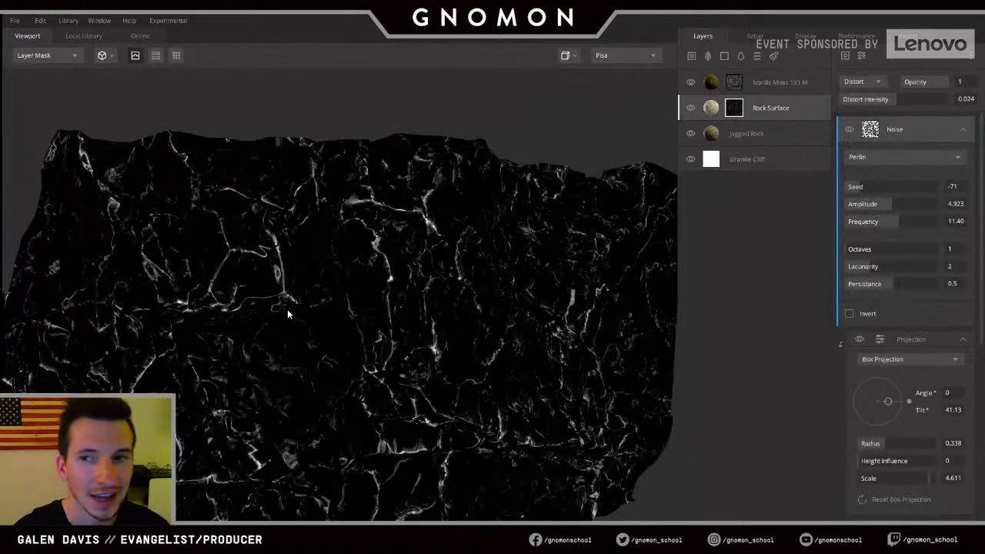
left_click_drag(281, 311, 367, 286)
scroll(367, 287, "up", 5)
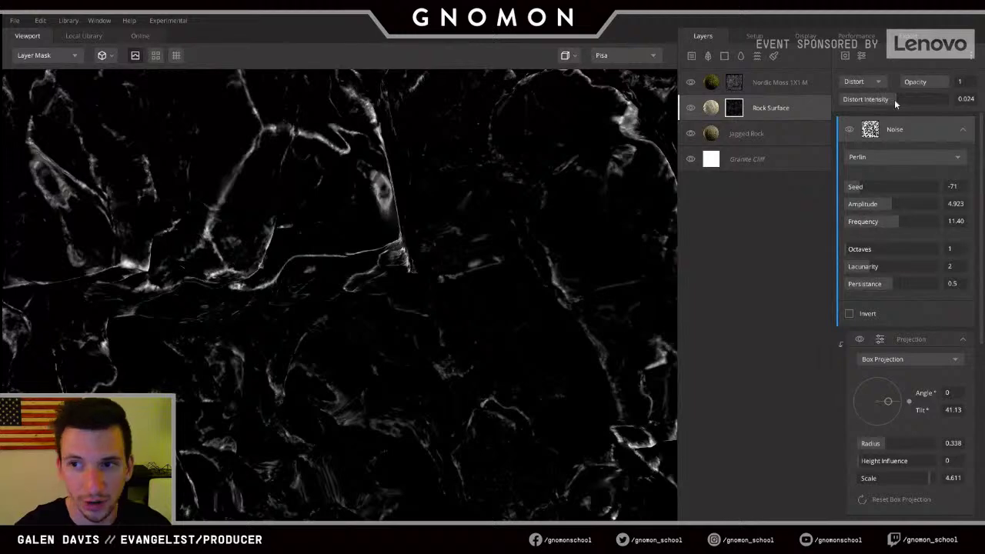
- Try distort intensities of 1 and 0 on the Rock Surface mask's noise and settle on 0.009
left_click_drag(895, 104, 970, 105)
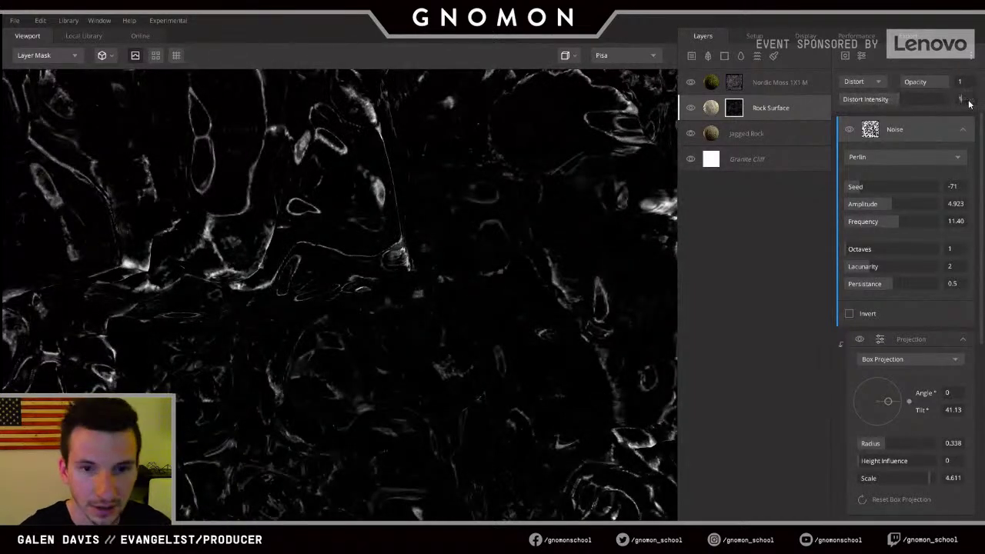
key("Return")
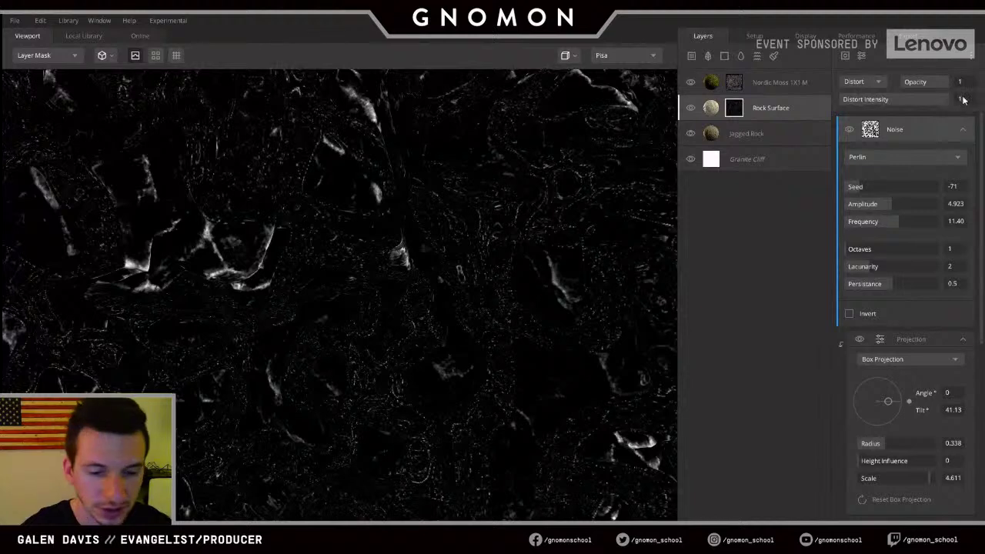
key("Return")
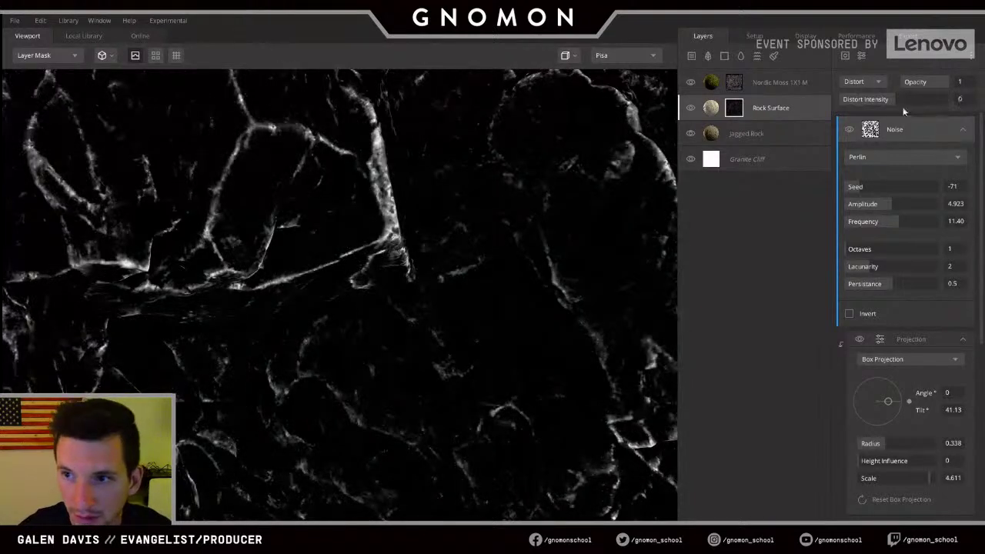
left_click(895, 98)
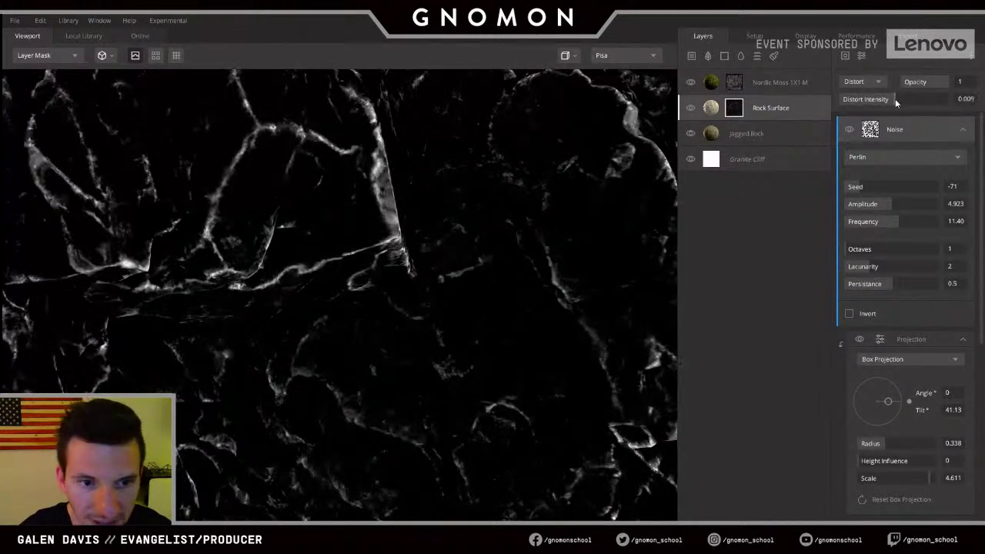
- Examine the distorted Rock Surface mask and the fully shaded cliff from several angles and distances
middle_click_drag(297, 305, 267, 274)
right_click_drag(267, 274, 208, 167)
middle_click_drag(291, 246, 235, 189)
left_click_drag(236, 189, 373, 183, "alt")
right_click_drag(374, 187, 311, 254)
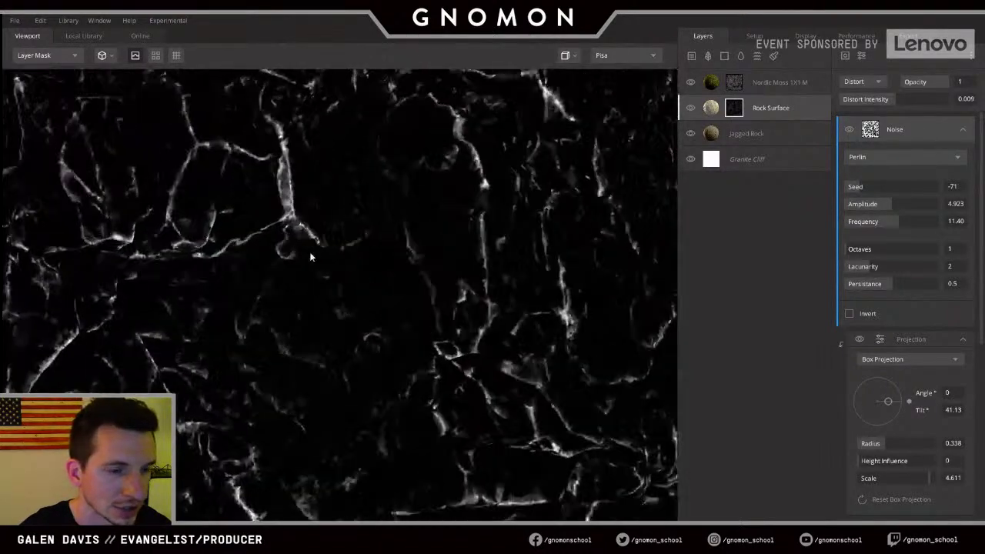
middle_click_drag(311, 254, 361, 273)
key("m")
left_click_drag(361, 249, 452, 274, "alt")
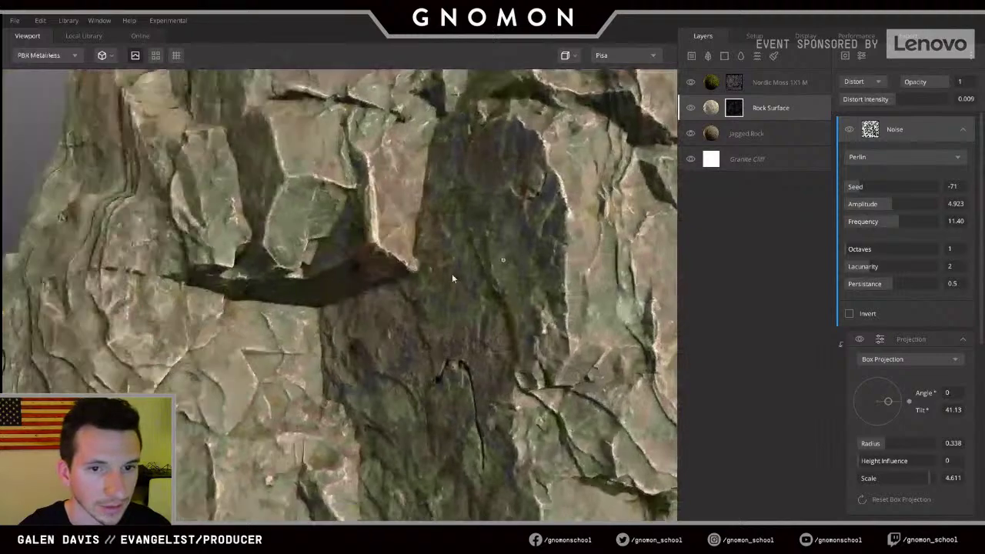
right_click_drag(451, 274, 462, 218)
middle_click_drag(462, 217, 398, 216)
right_click_drag(398, 216, 413, 304)
left_click_drag(414, 302, 453, 196, "alt")
right_click_drag(454, 196, 455, 174)
left_click_drag(456, 173, 467, 263, "alt")
right_click_drag(468, 263, 616, 231, "shift")
- Select the Jagged Rock layer and search the local surface library for "rock" to find another surface for the cliff
left_click(759, 139)
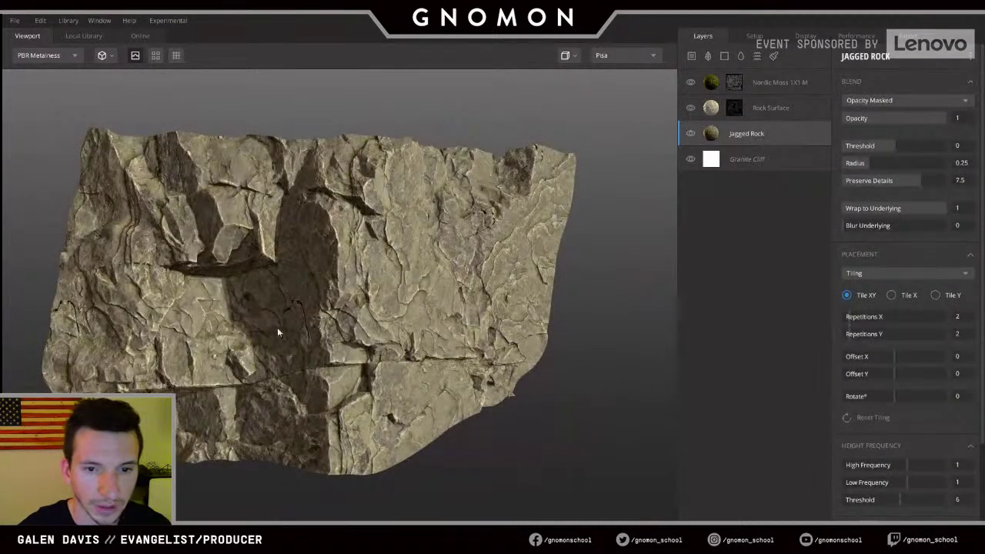
left_click_drag(495, 305, 449, 257, "alt")
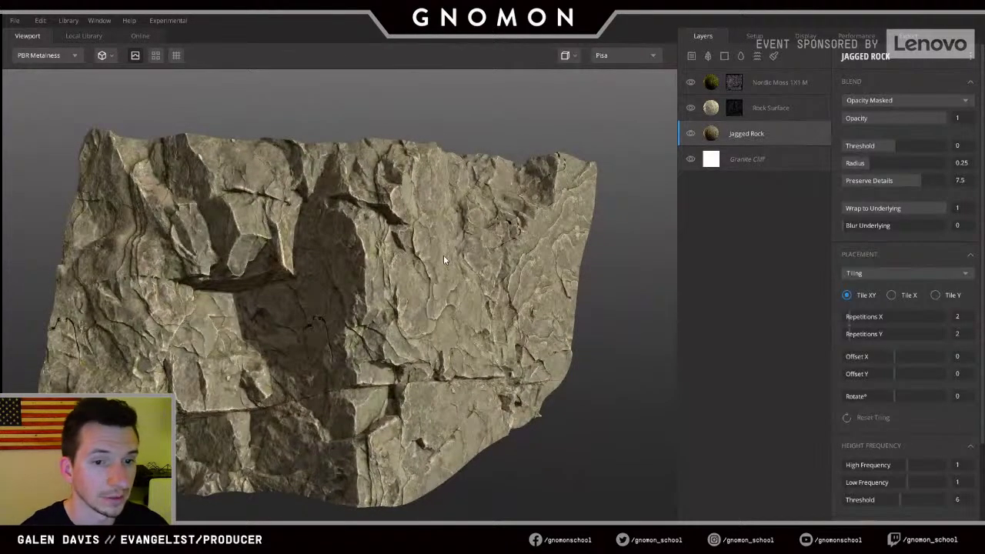
mouse_move(438, 260)
left_mouse_down("alt")
mouse_move(346, 233)
mouse_move(449, 260)
left_mouse_up("alt")
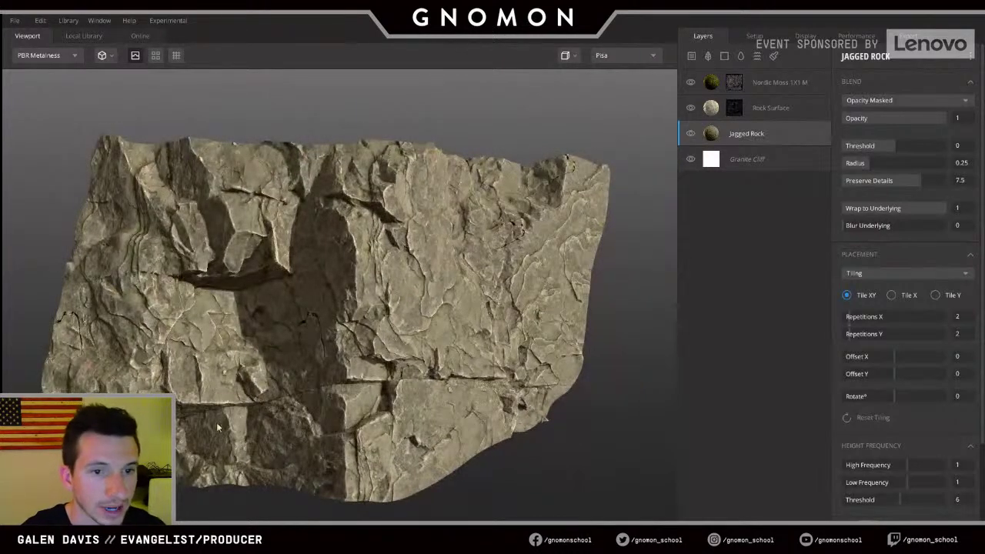
left_click(731, 83)
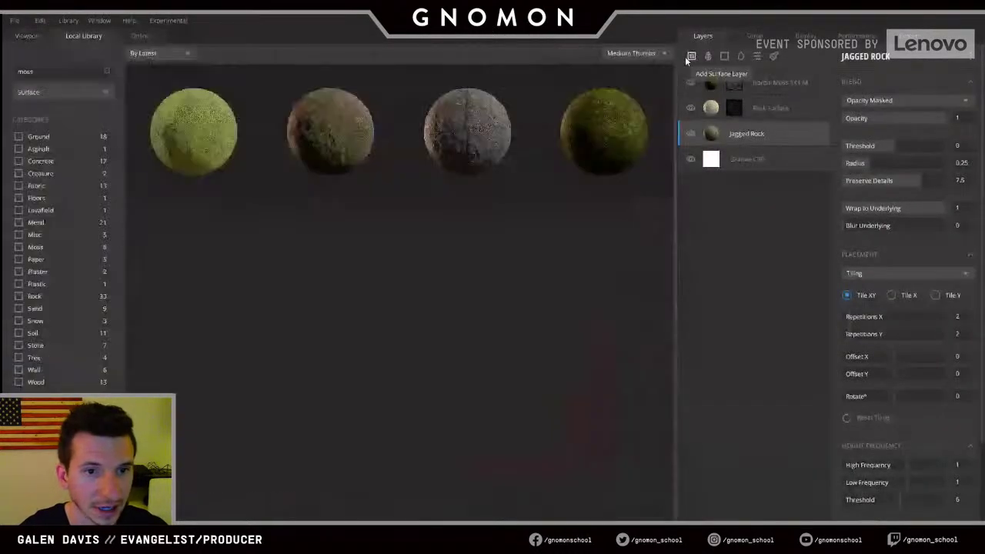
double_click(47, 68)
type("roc")
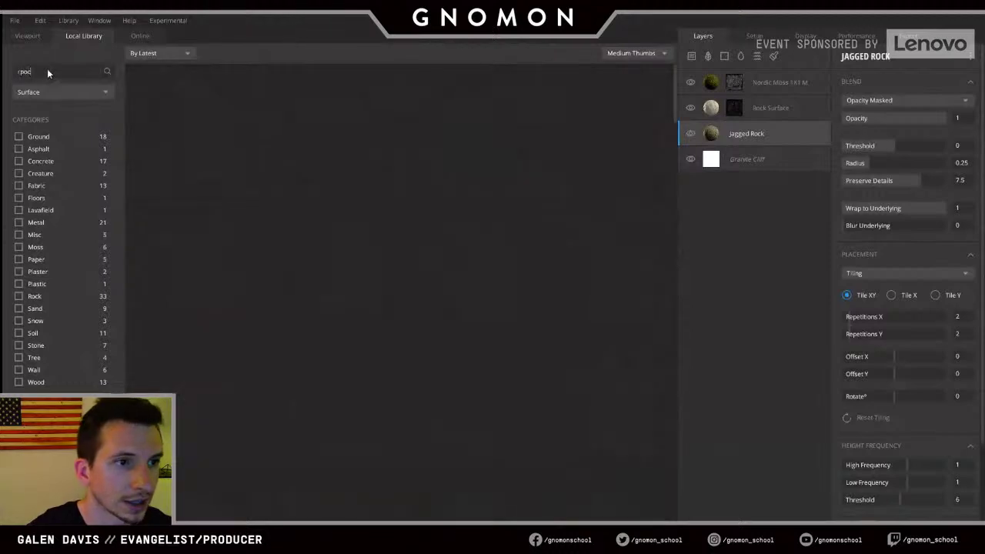
type("k")
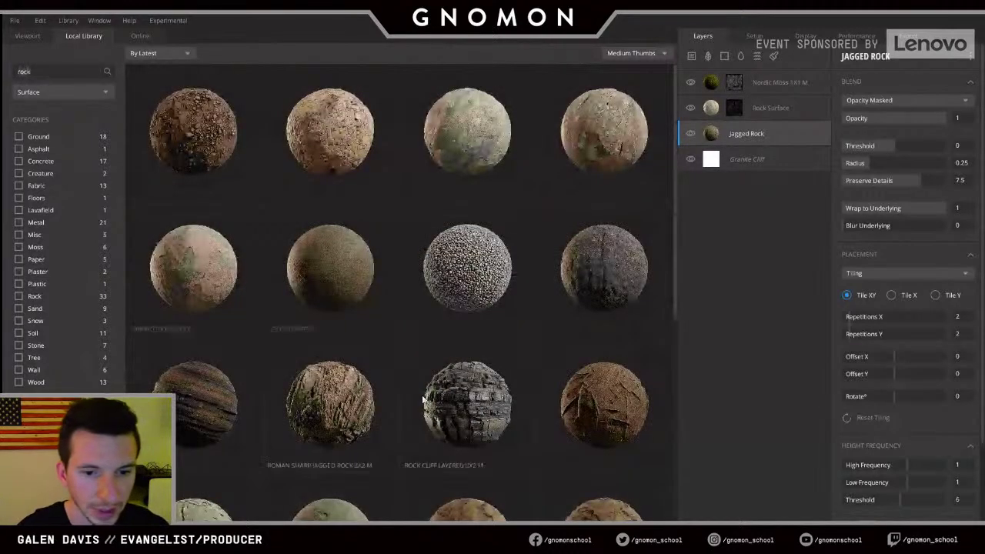
- Add the Black Rock 2X2 M surface as a new layer and move it to the top of the layer stack
scroll(402, 335, "down", 1)
scroll(402, 339, "down", 5)
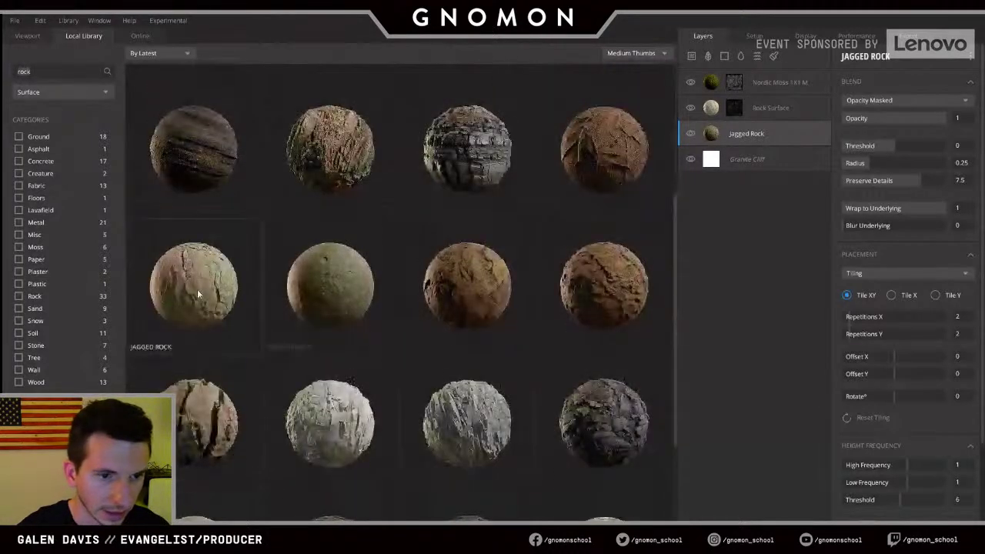
scroll(363, 365, "down", 2)
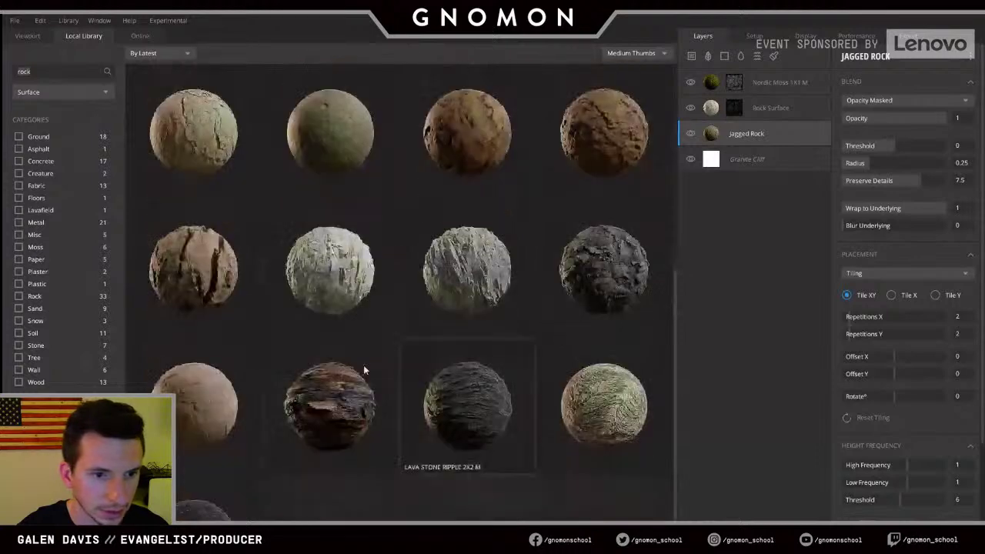
scroll(225, 341, "down", 1)
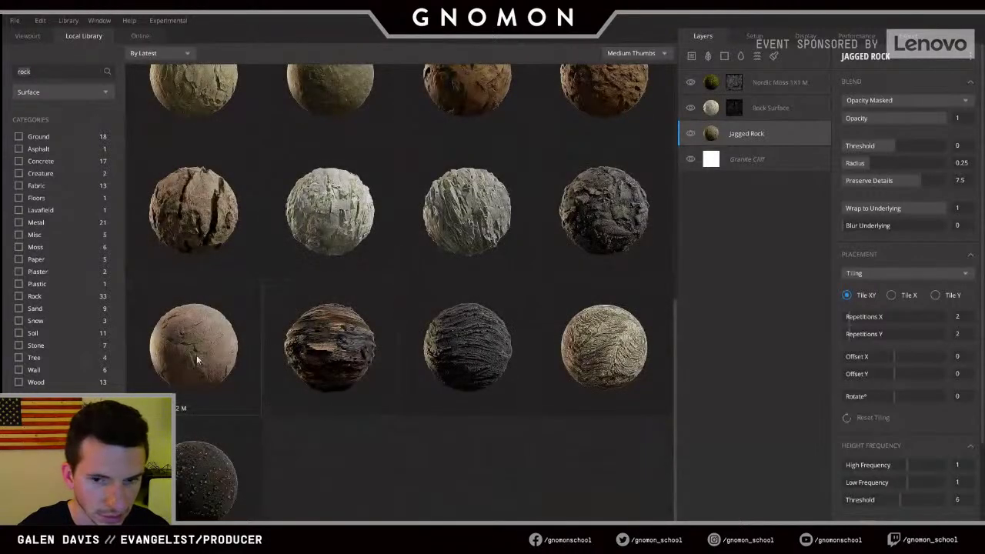
scroll(547, 357, "up", 1)
scroll(612, 248, "up", 4)
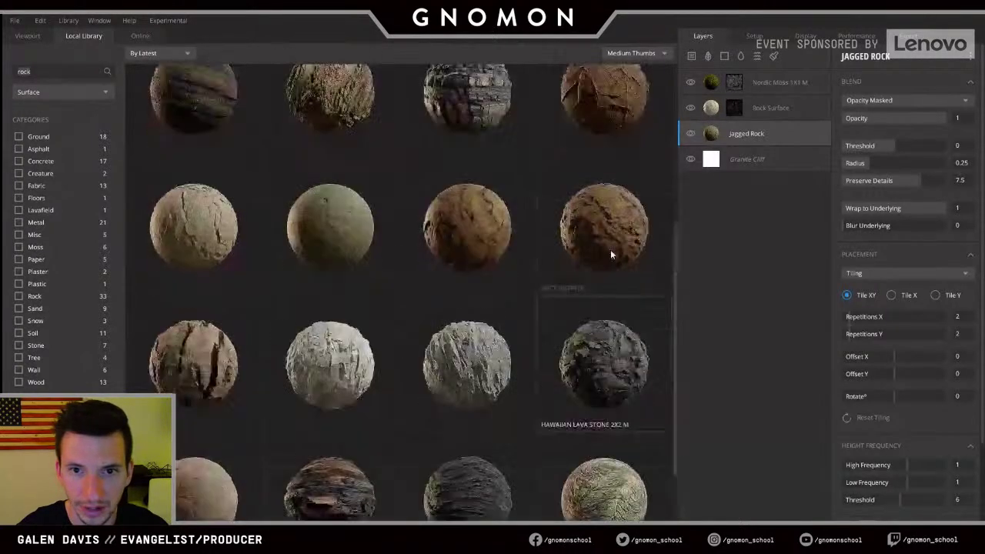
scroll(536, 269, "up", 3)
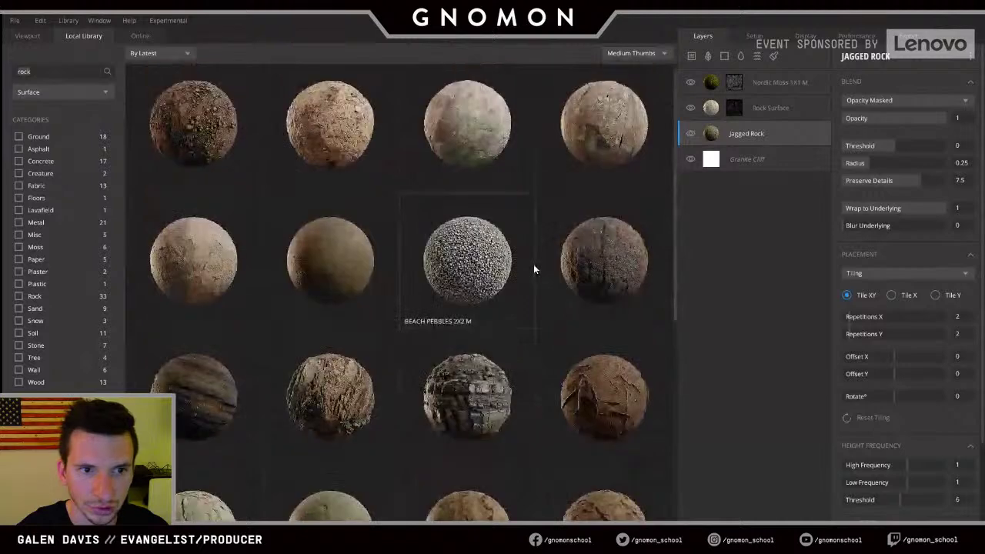
scroll(446, 263, "down", 1)
scroll(397, 292, "down", 4)
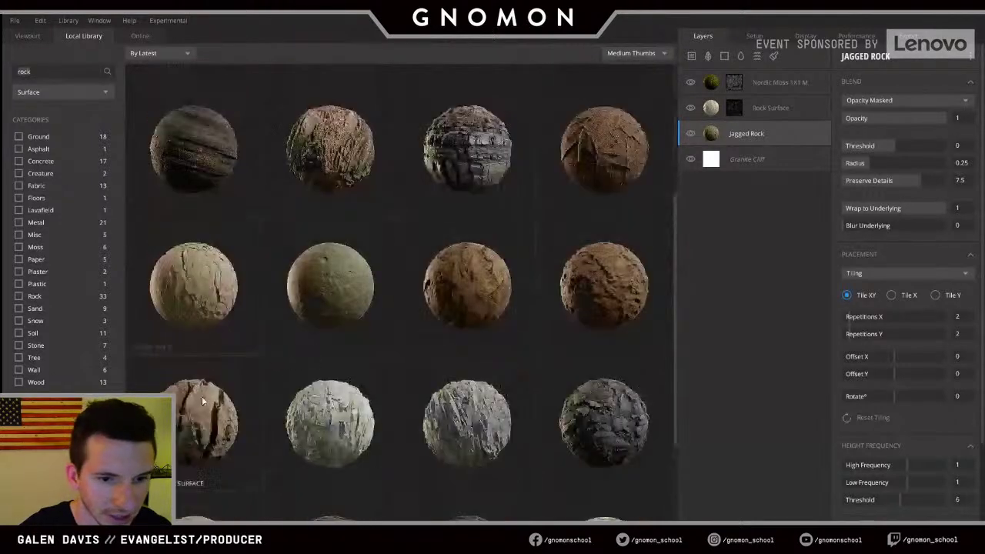
scroll(208, 402, "down", 3)
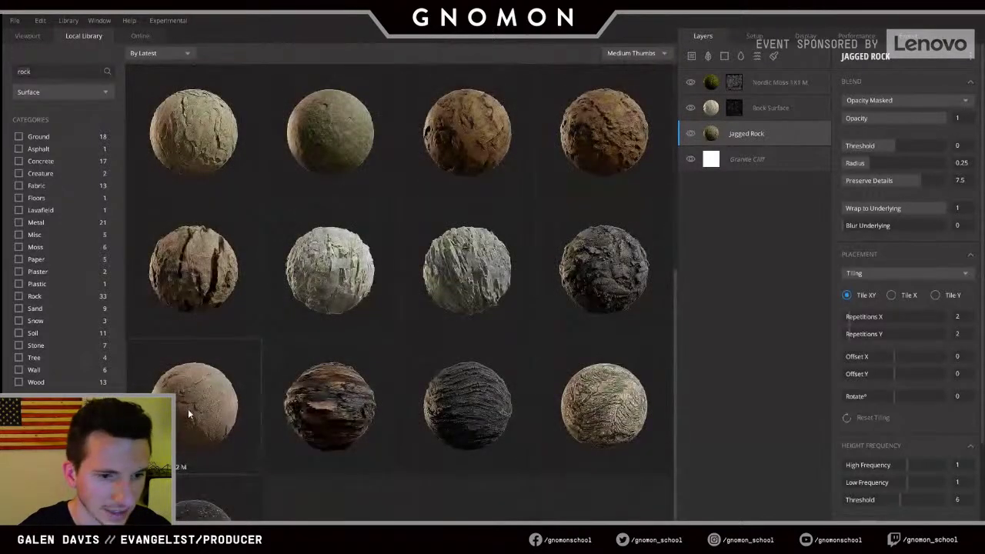
left_click(190, 409)
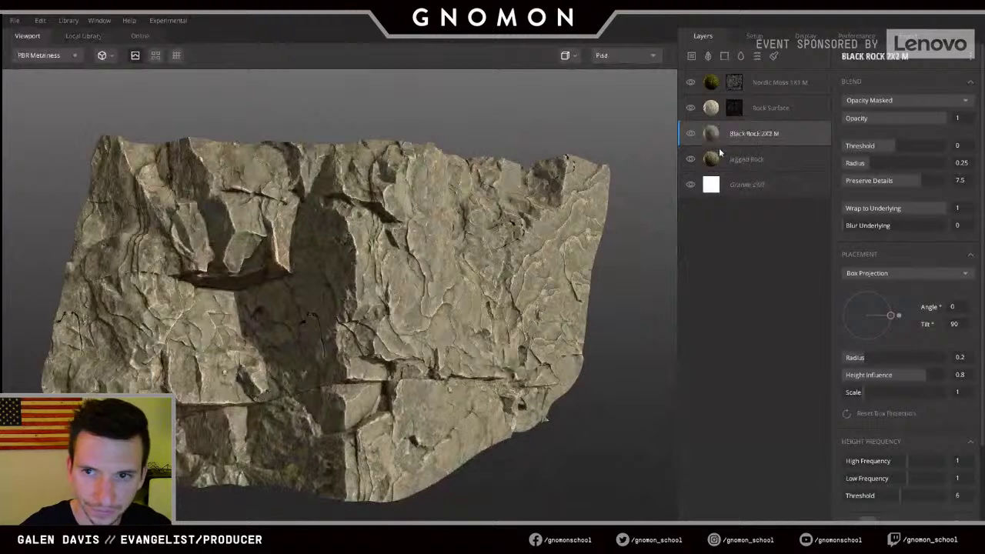
left_click_drag(729, 139, 742, 81)
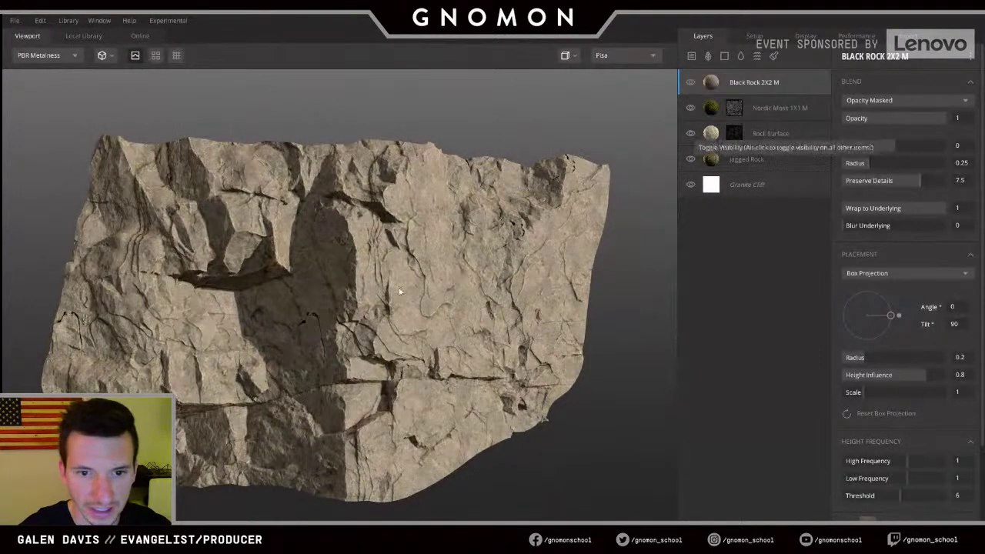
- Set the Black Rock layer's box projection scale to 5
left_click_drag(398, 291, 387, 286)
key("c")
key("1")
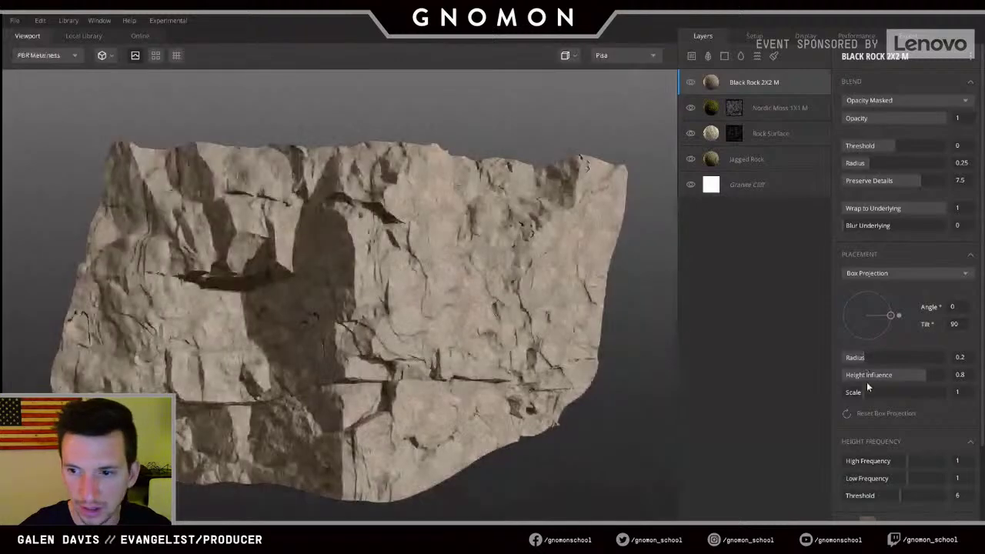
left_click_drag(863, 391, 957, 409)
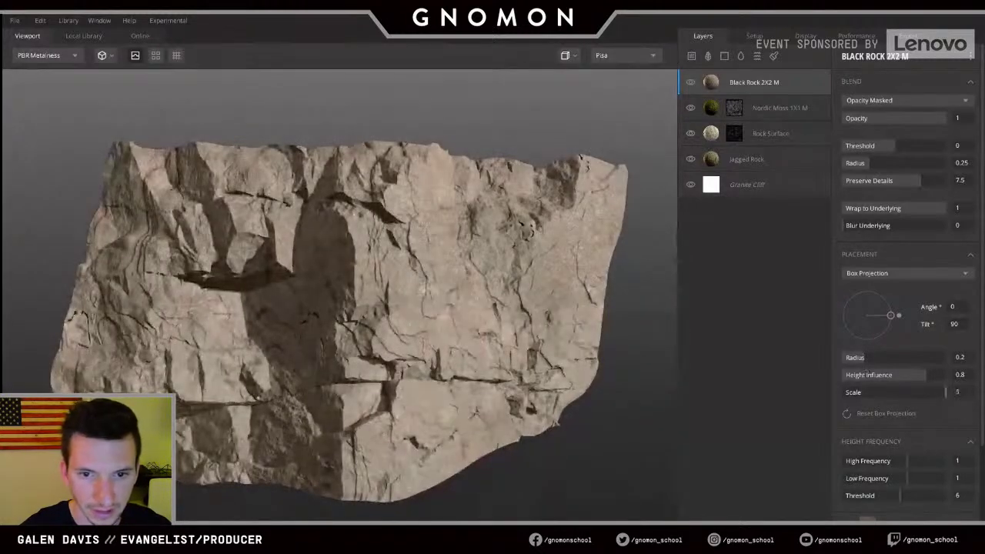
- Inspect the Black Rock surface from several angles, try its layer directly below Rock Surface, and return it to the top of the stack
left_click_drag(481, 296, 444, 263, "alt")
right_click_drag(445, 262, 352, 329, "alt")
scroll(385, 330, "down", 5)
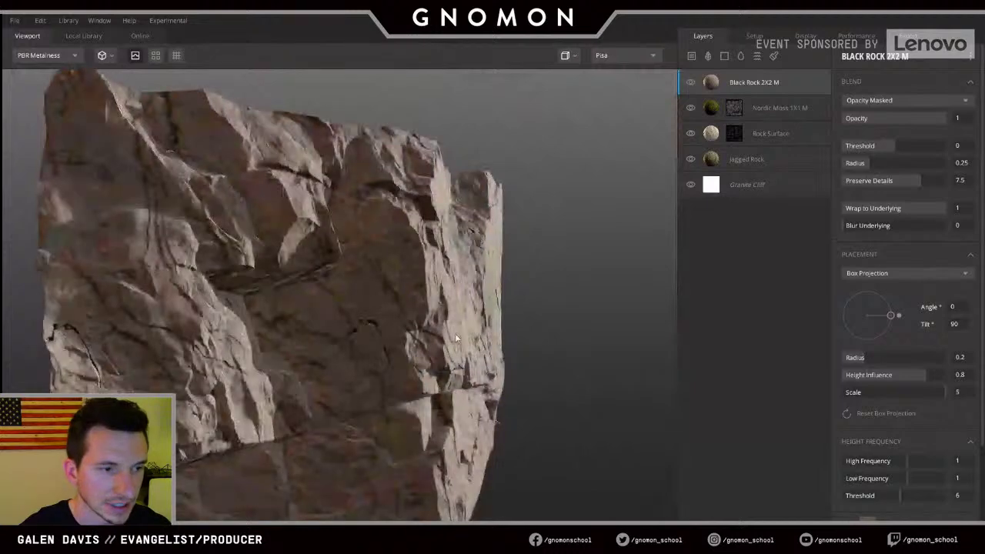
left_click_drag(558, 323, 457, 340)
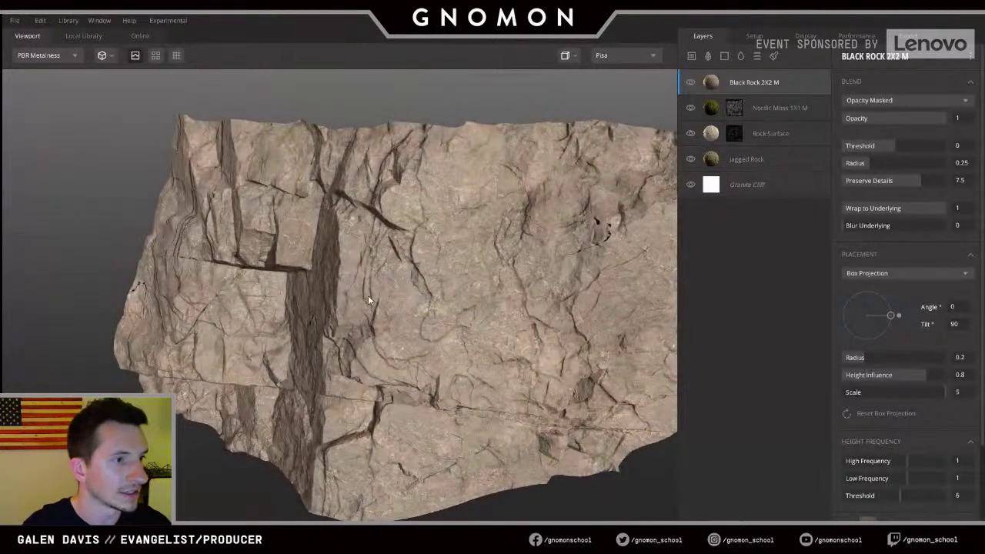
left_click_drag(368, 300, 455, 304)
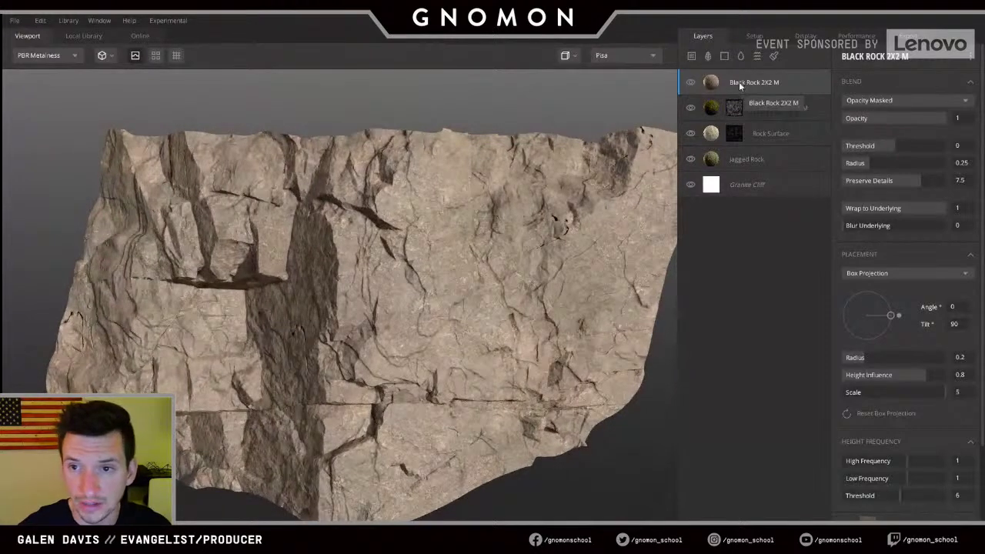
left_click_drag(739, 85, 740, 123)
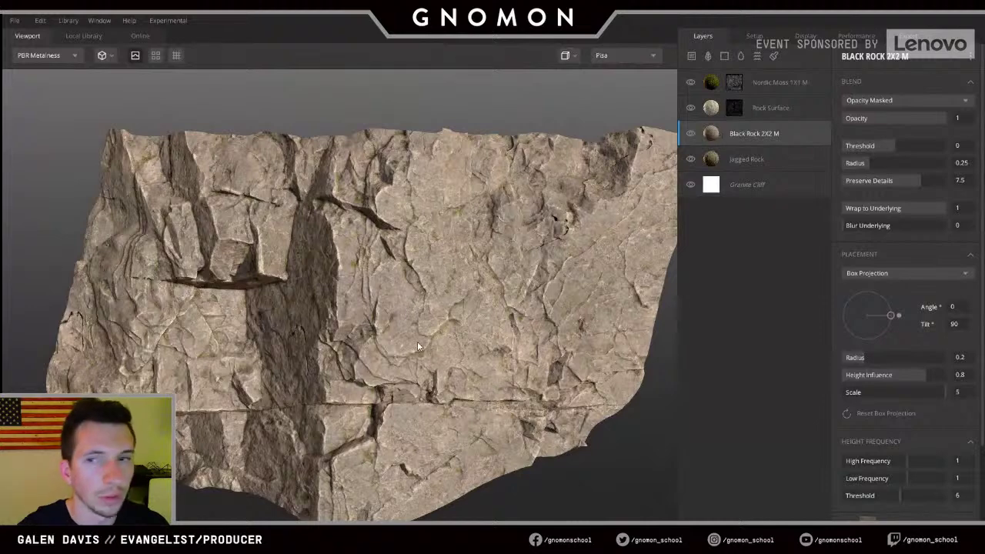
left_click_drag(760, 131, 759, 70)
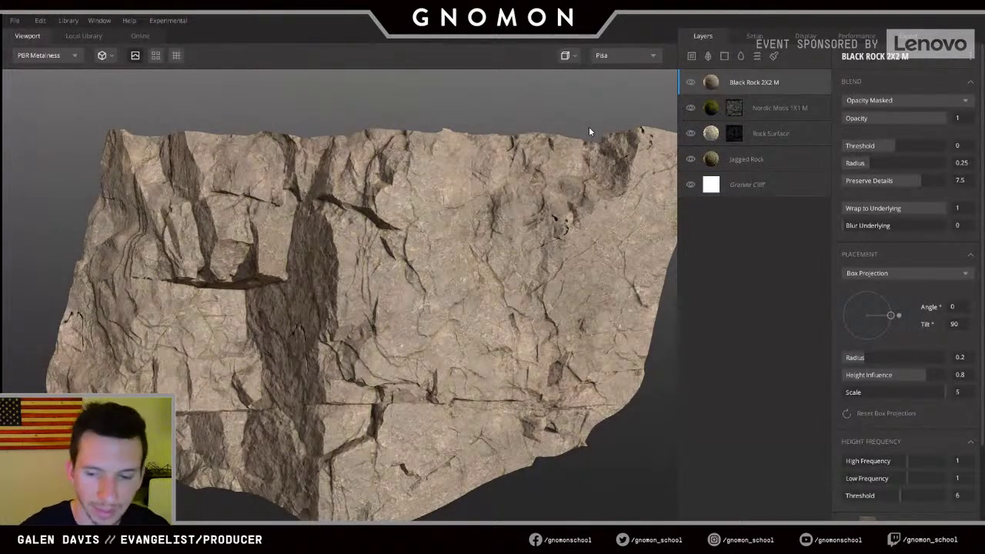
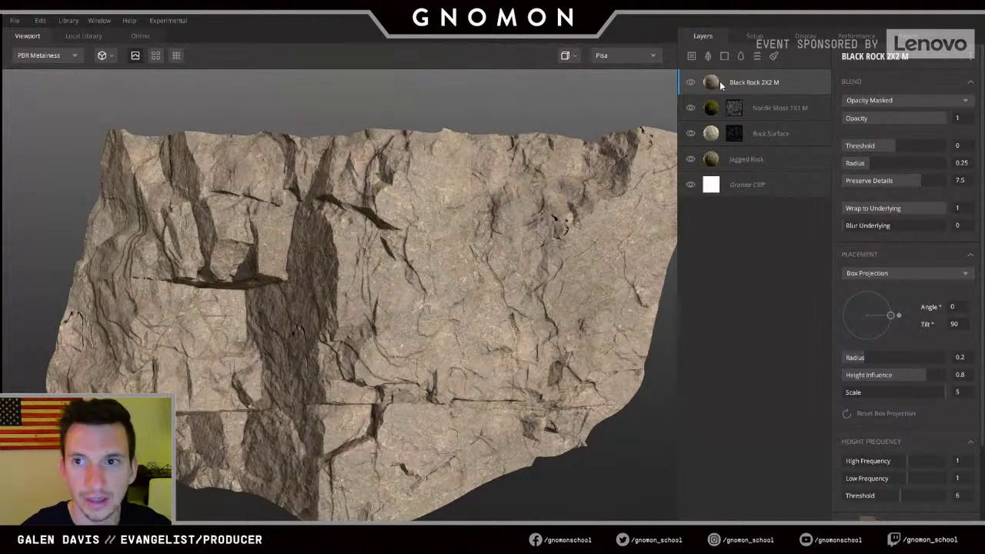
- Add a mask stack with a Map component to the Black Rock layer and set the map's source to Library Asset
right_click(713, 87)
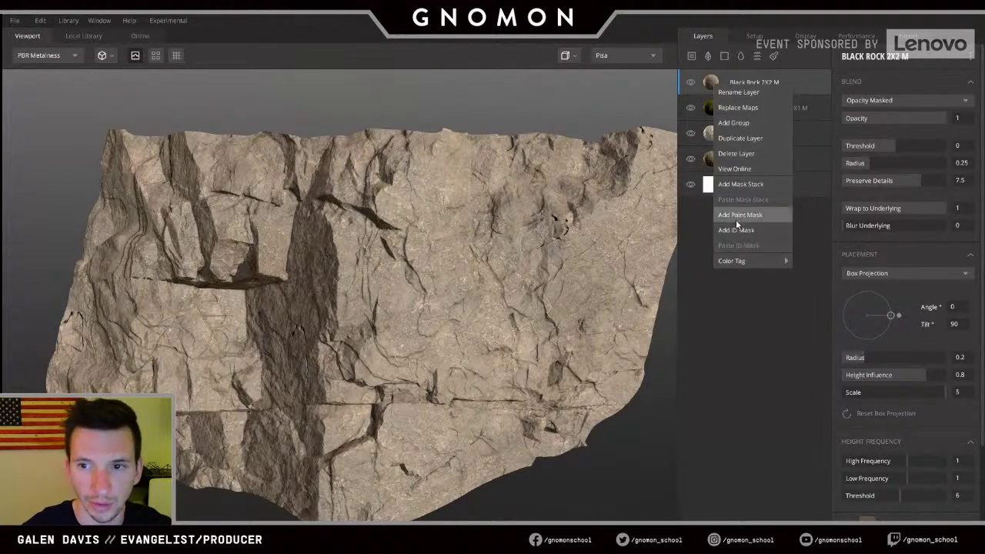
left_click(743, 186)
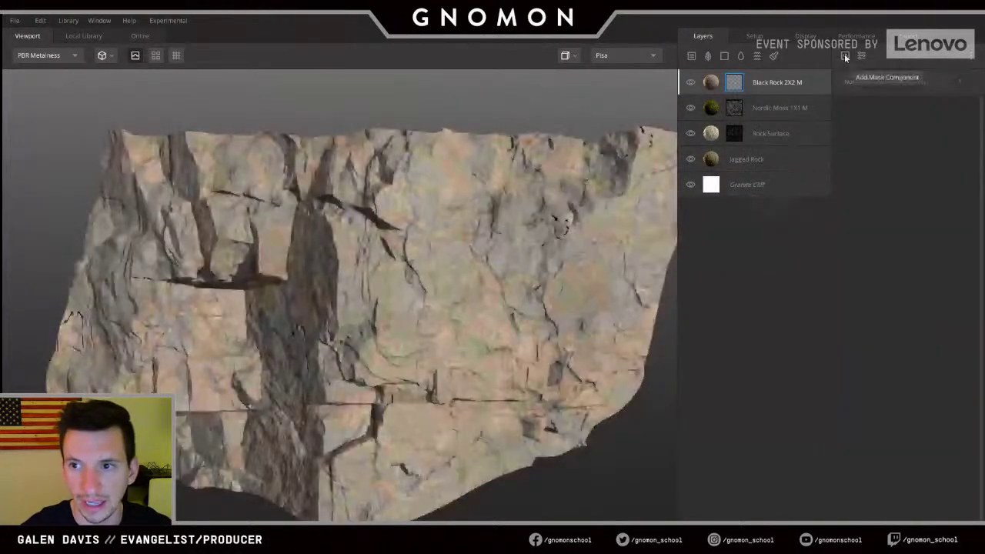
left_click(845, 55)
left_click(858, 87)
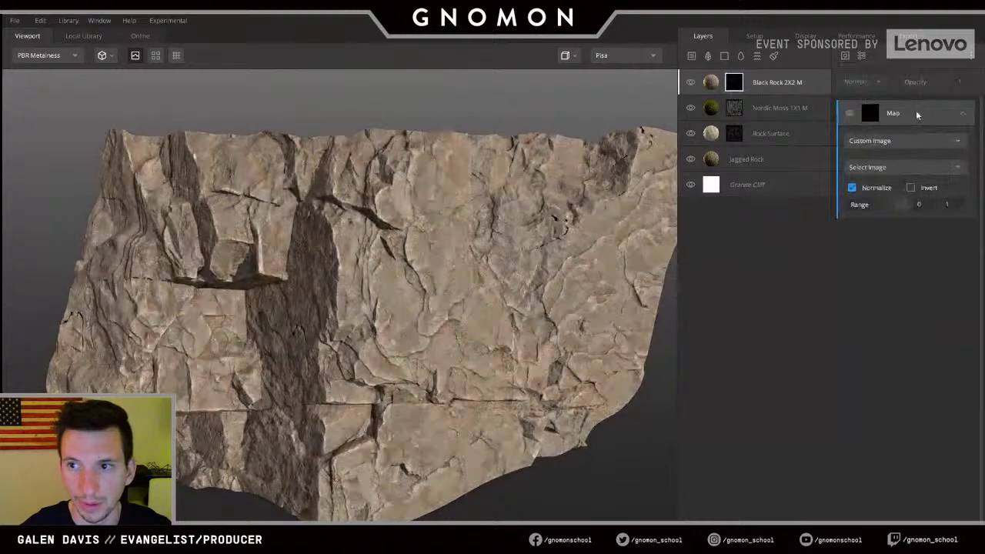
left_click(886, 144)
left_click(885, 157)
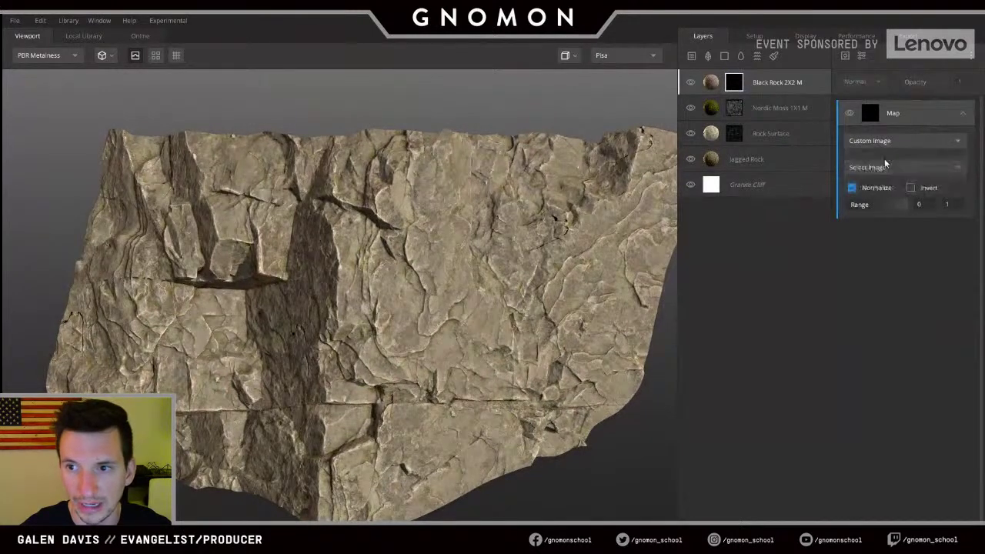
left_click(886, 147)
left_click(883, 187)
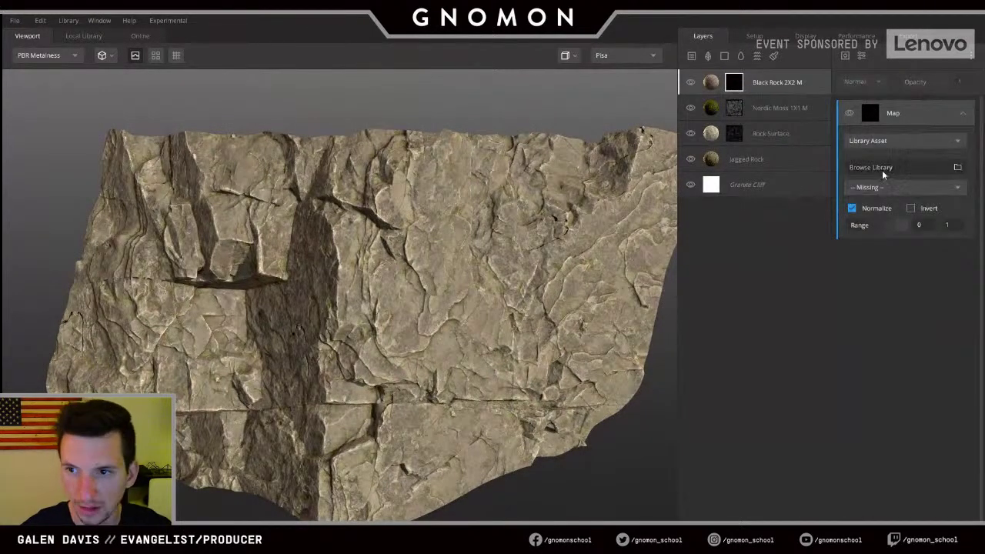
- Filter the local library to imperfections and look through them for a texture suited to the Black Rock mask
left_click(878, 167)
left_click(65, 92)
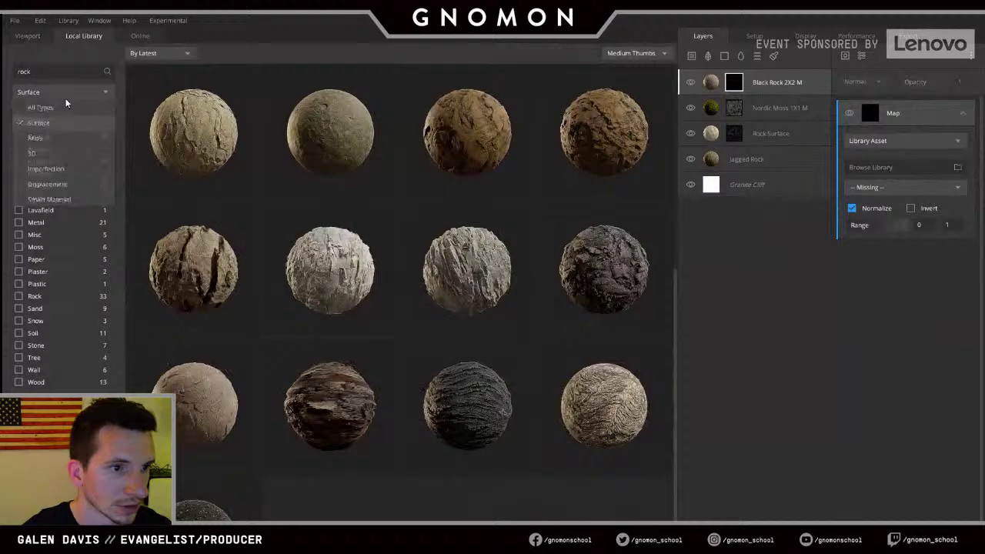
left_click(46, 168)
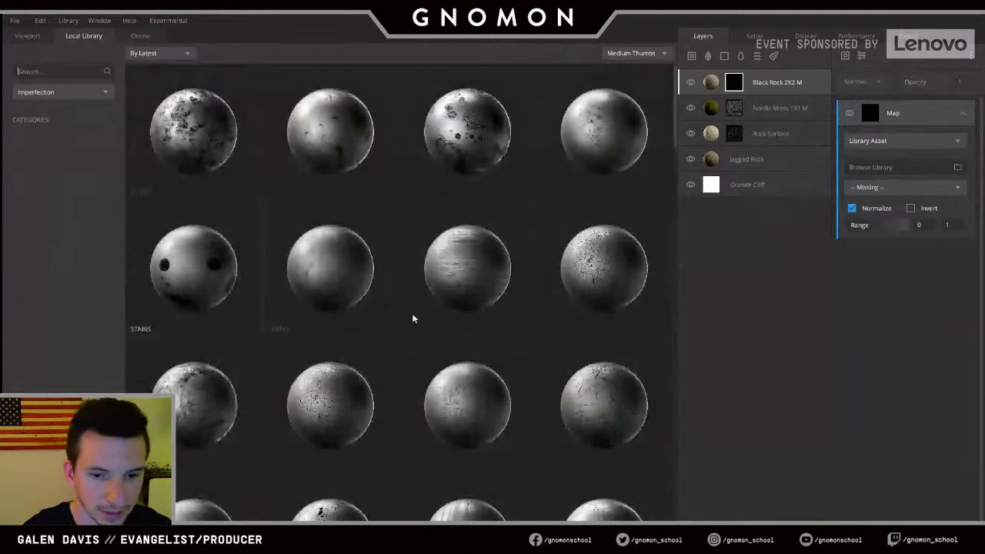
scroll(412, 319, "down", 15)
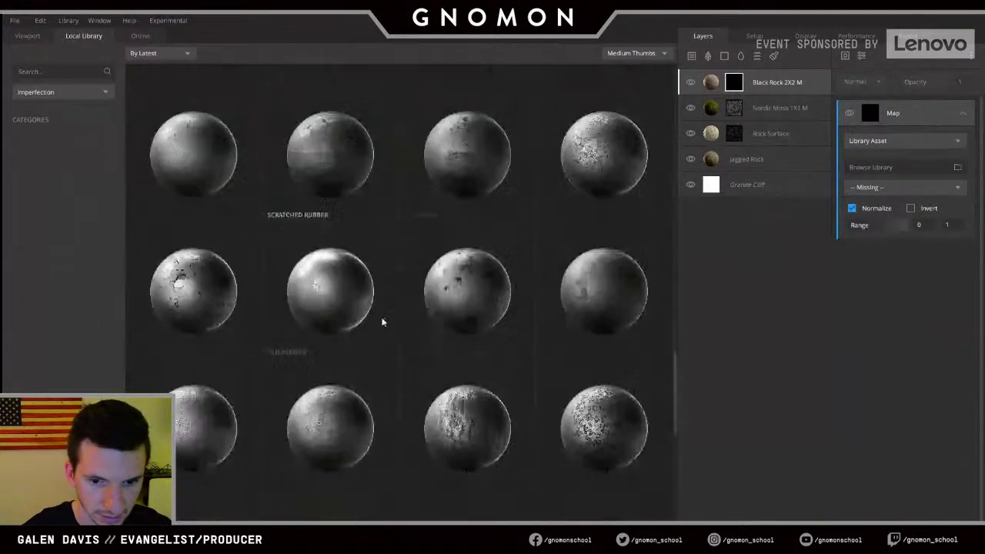
scroll(382, 321, "down", 10)
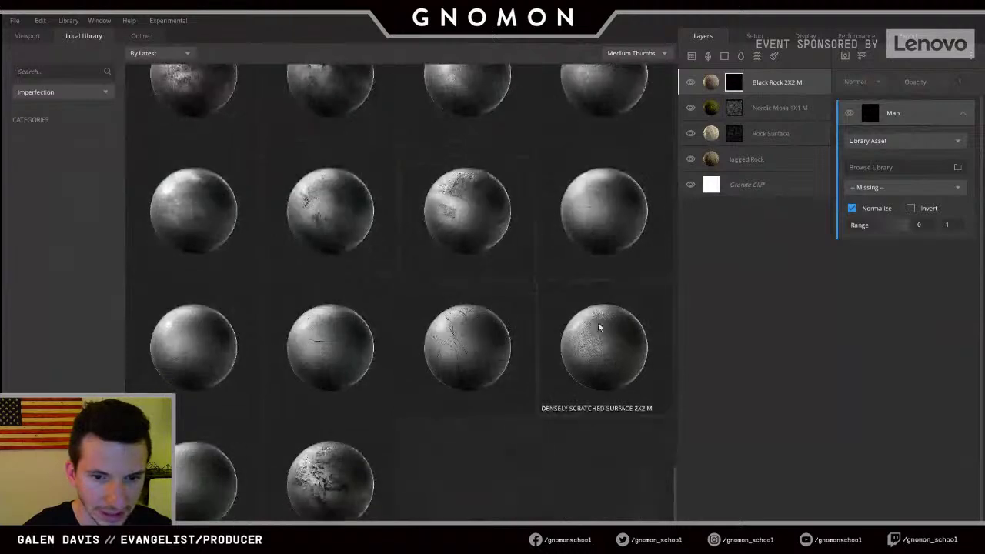
scroll(268, 330, "up", 10)
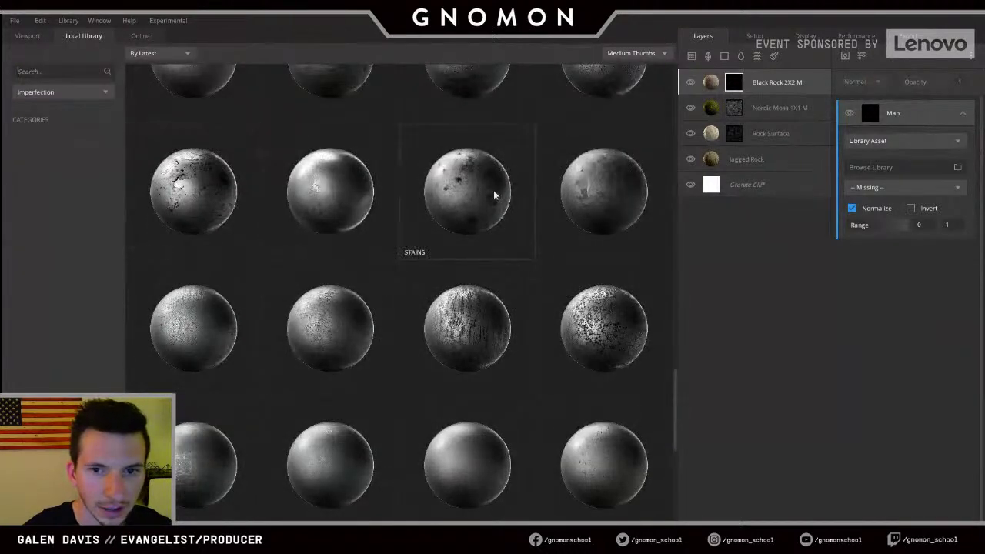
scroll(495, 193, "up", 2)
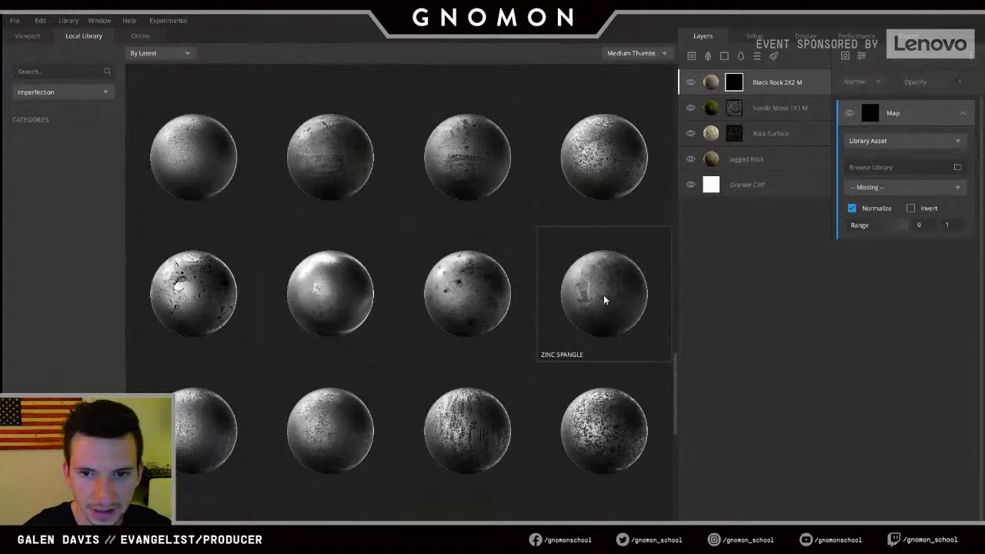
scroll(595, 286, "up", 5)
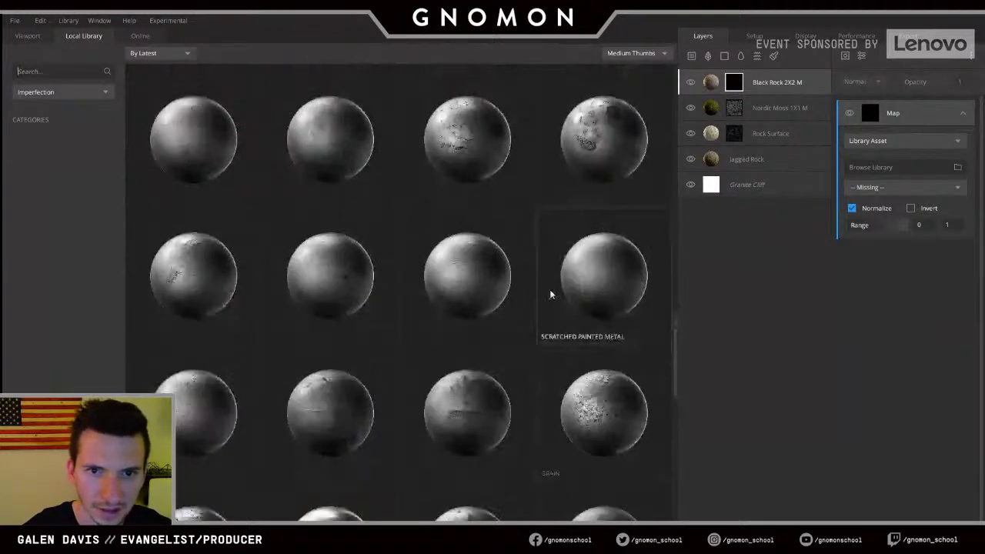
scroll(508, 279, "up", 5)
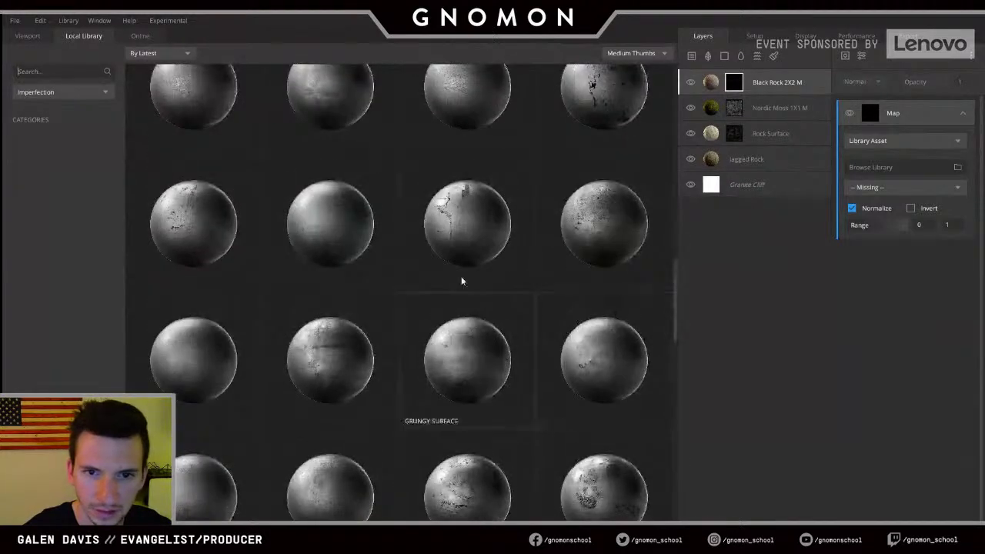
- Assign the Leakage imperfection as the library asset of the Black Rock mask's Map component, deleting any stray Leakage layer
left_click(468, 228)
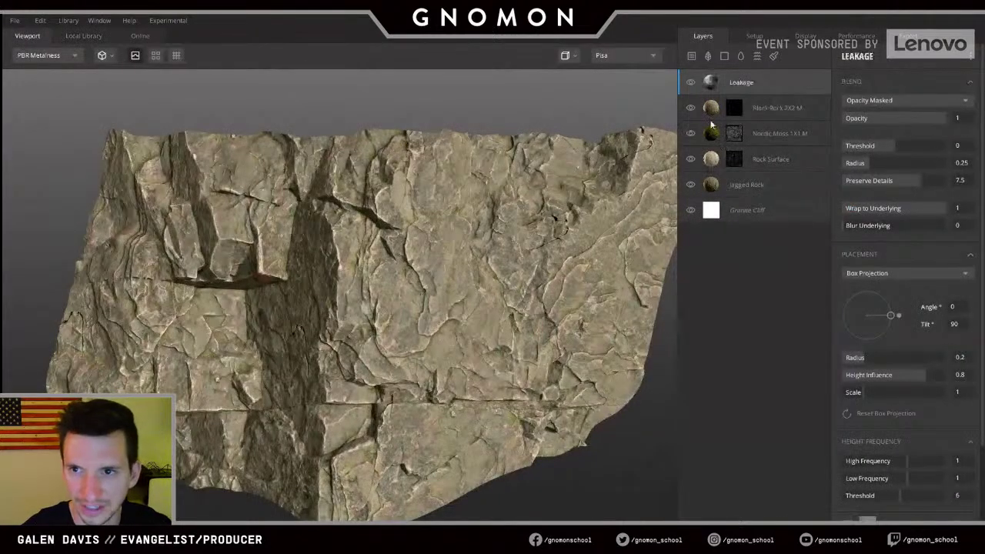
key("Delete")
left_click(735, 86)
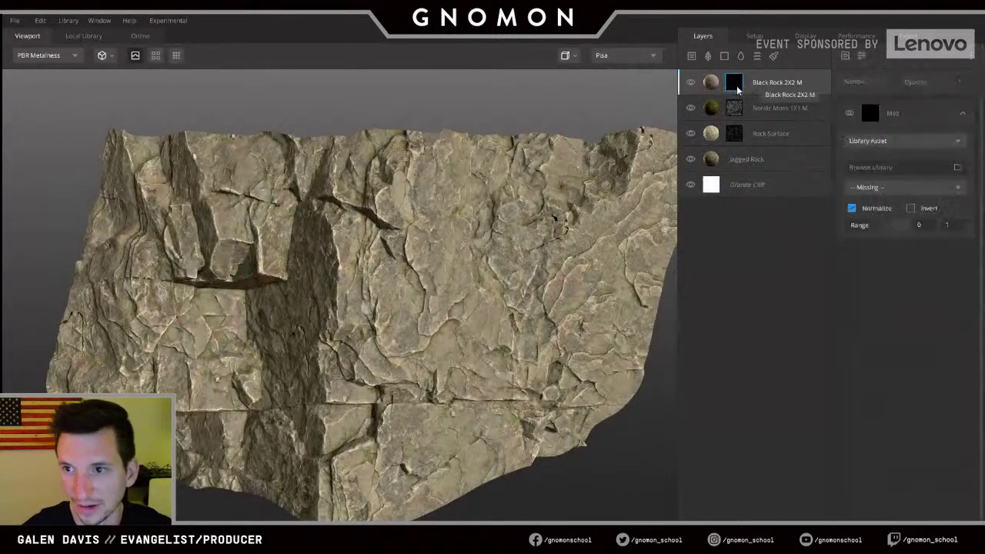
left_click(885, 168)
left_click(554, 227)
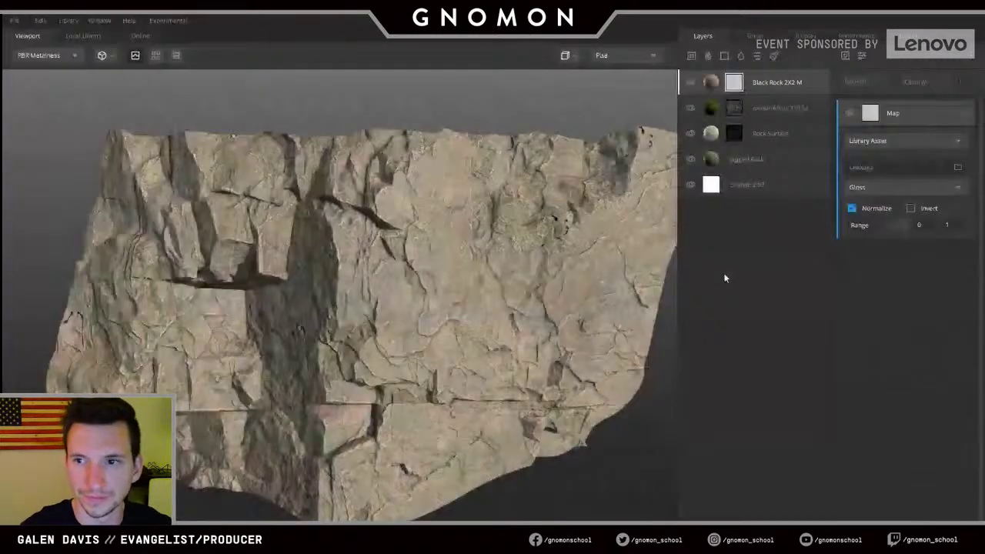
- Preview the Black Rock layer mask on the model and switch the Leakage map's channel to Mask
left_click(875, 113)
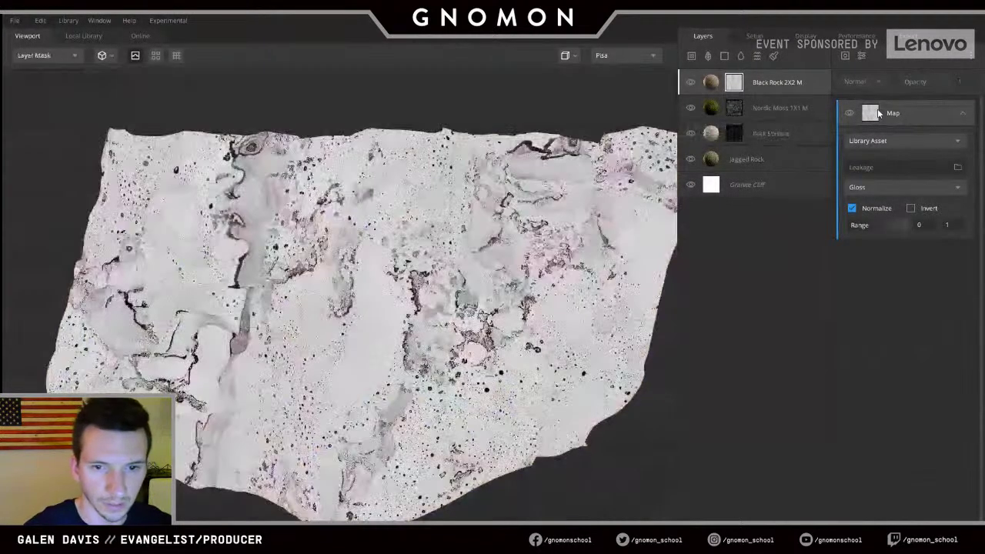
left_click(872, 188)
left_click(874, 217)
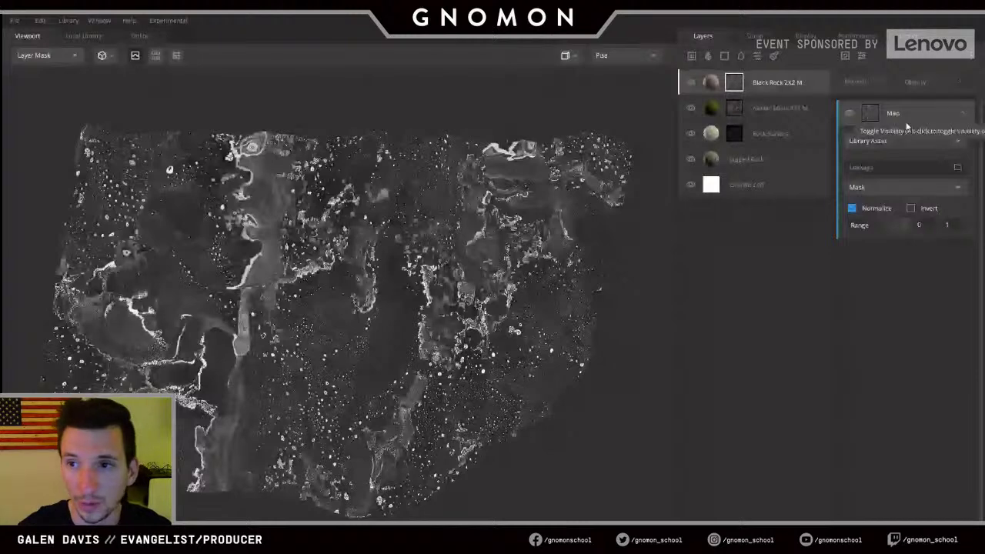
- Add a Projection modifier to the Map component in the Black Rock mask stack
left_click_drag(560, 348, 494, 333)
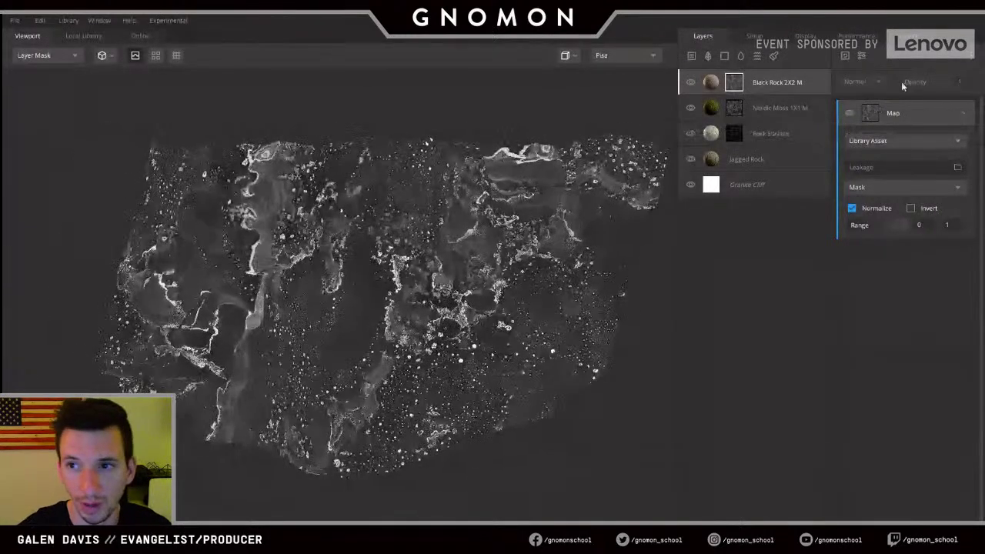
left_click(862, 56)
left_click(875, 224)
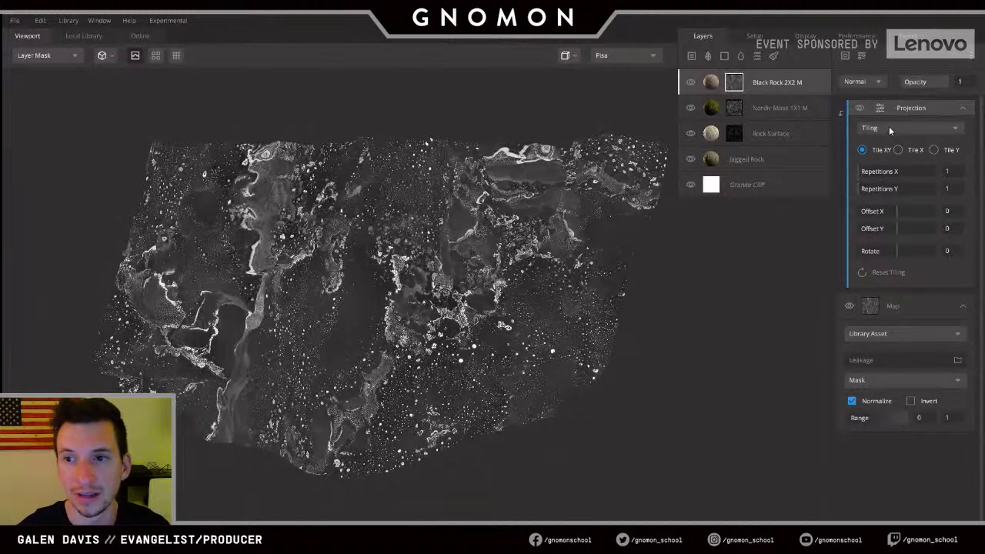
- Try Box Projection on the mask with scale 5, height influence 0 and radius 0.225, and return the projection to Tiling
left_click(889, 127)
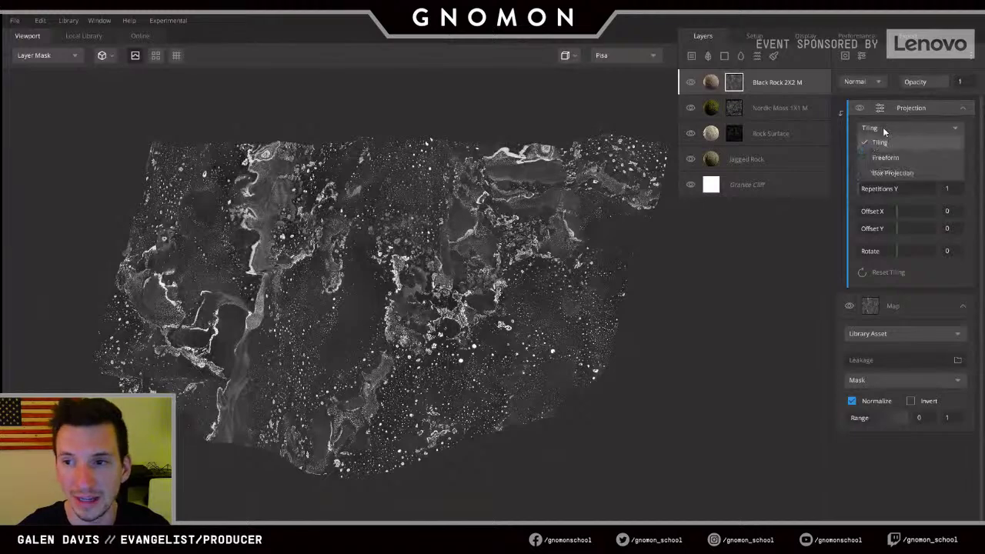
left_click(891, 173)
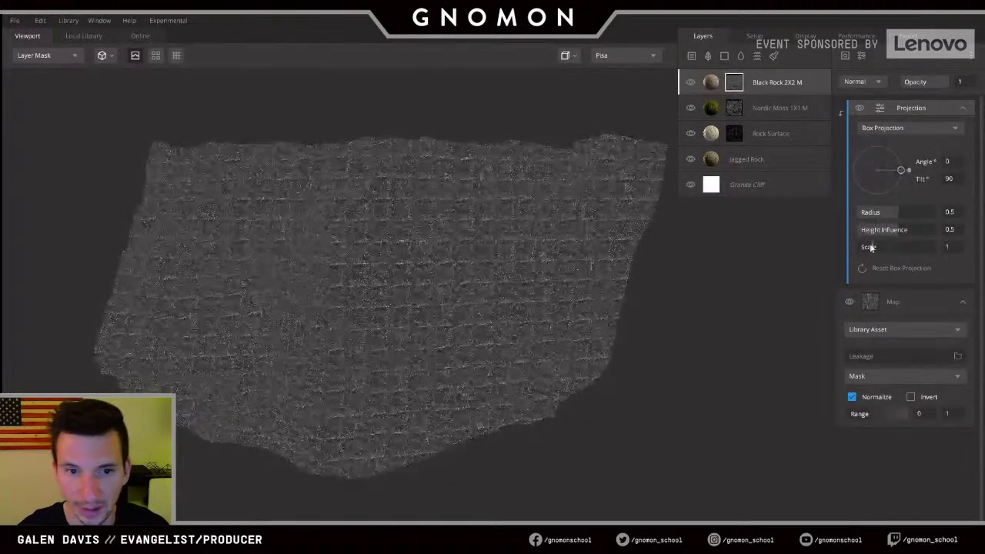
left_click_drag(871, 248, 968, 256)
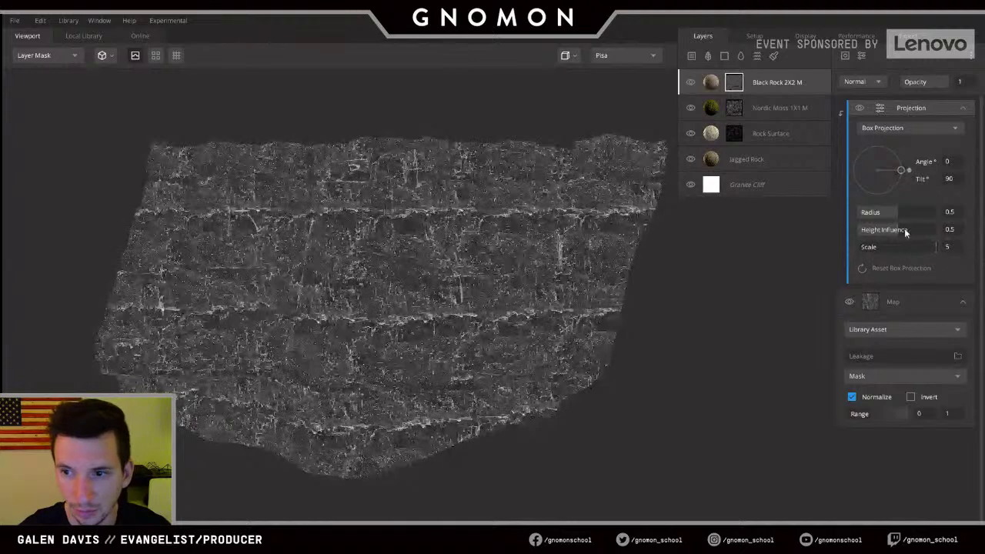
left_click_drag(905, 228, 838, 230)
left_click_drag(893, 213, 871, 220)
scroll(488, 318, "up", 3)
left_click_drag(537, 251, 559, 330)
scroll(526, 254, "down", 3)
scroll(526, 255, "up", 2)
left_click(895, 127)
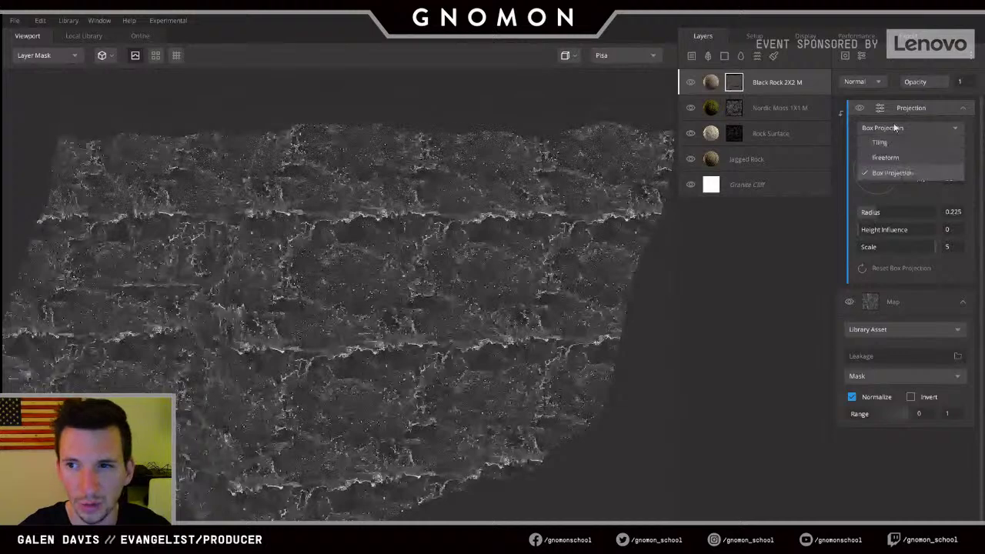
left_click(880, 142)
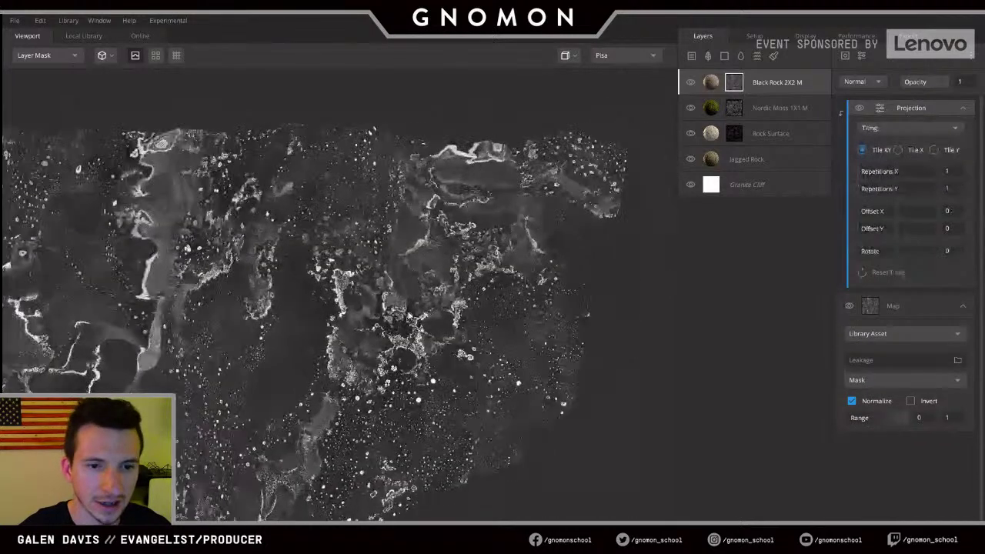
- Try adding a paint layer above the Black Rock layer and delete it
left_click_drag(528, 258, 478, 251)
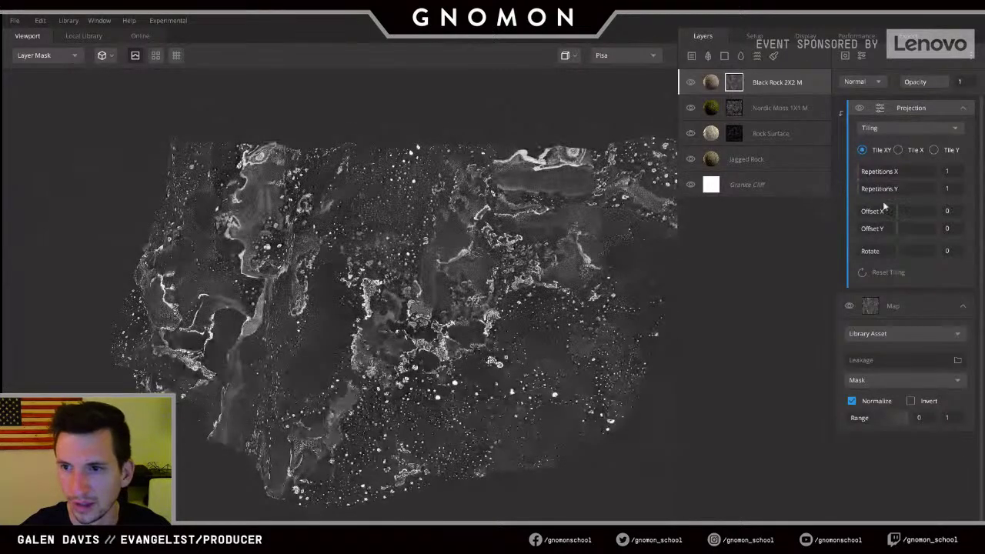
left_click_drag(333, 328, 412, 312)
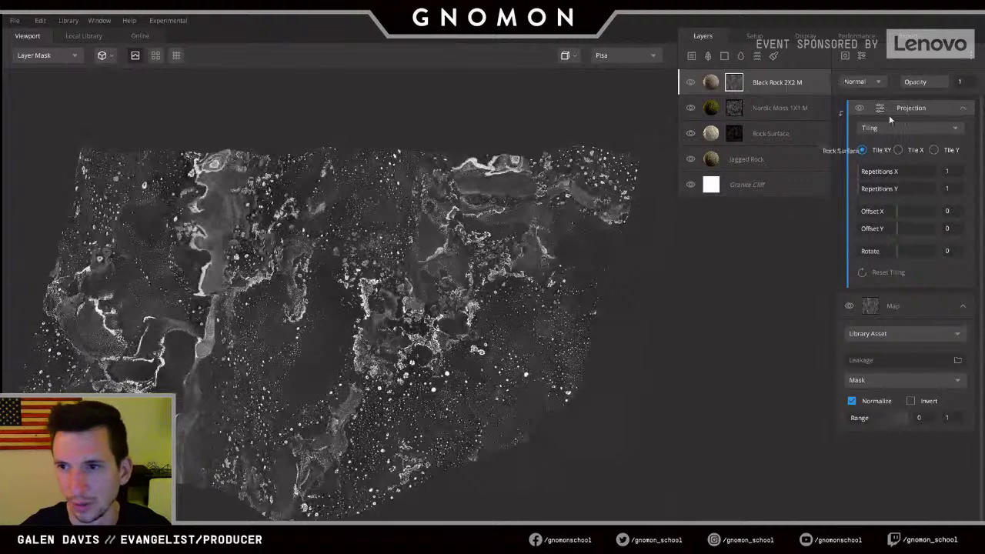
left_click(734, 81)
key("m")
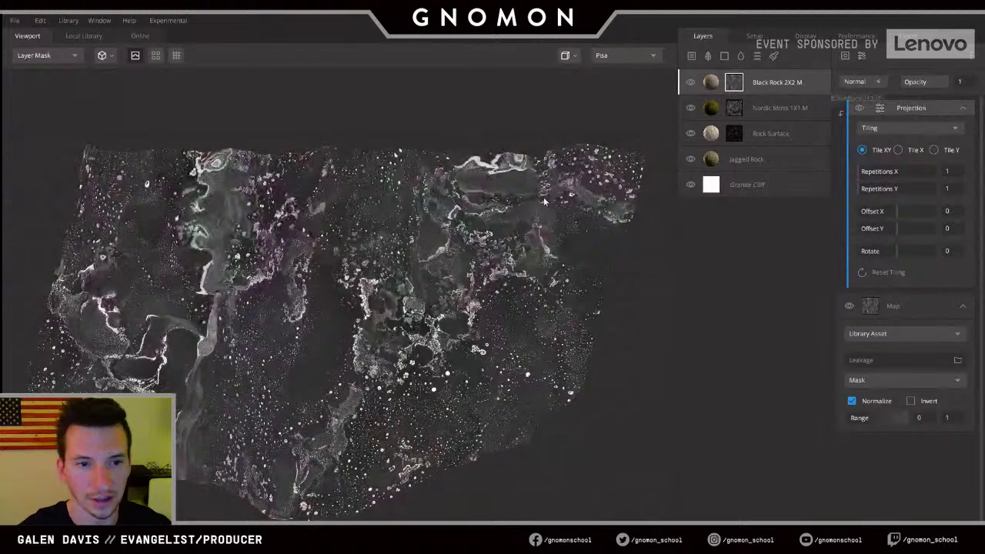
left_click(773, 57)
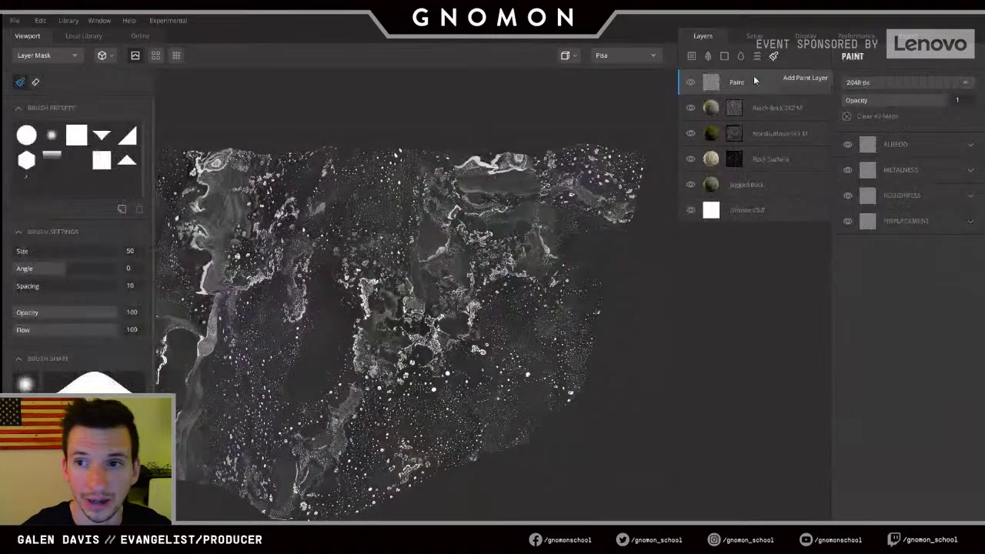
key("Delete")
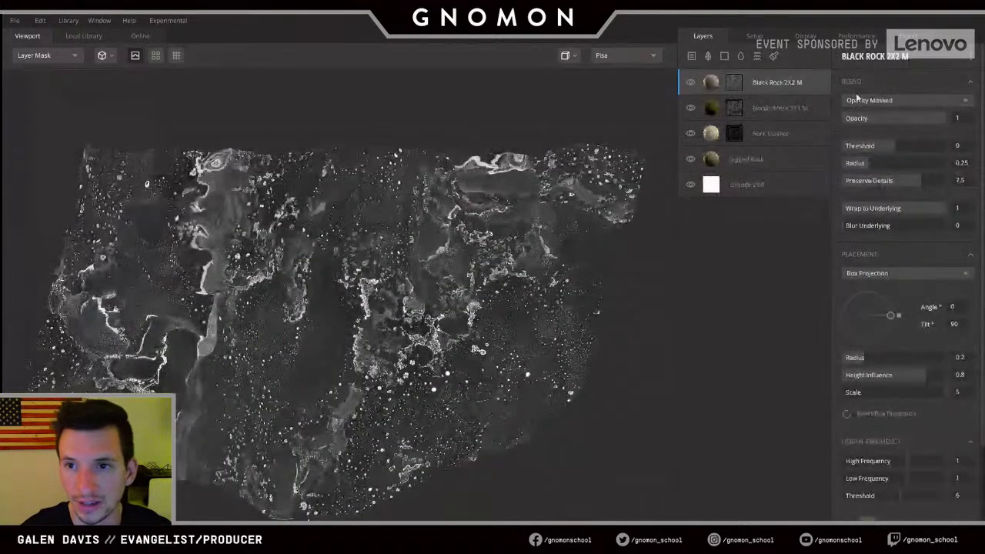
- Add a Brightness/Contrast modifier to the Black Rock mask with brightness -0.298 and contrast 1.823
left_click(737, 85)
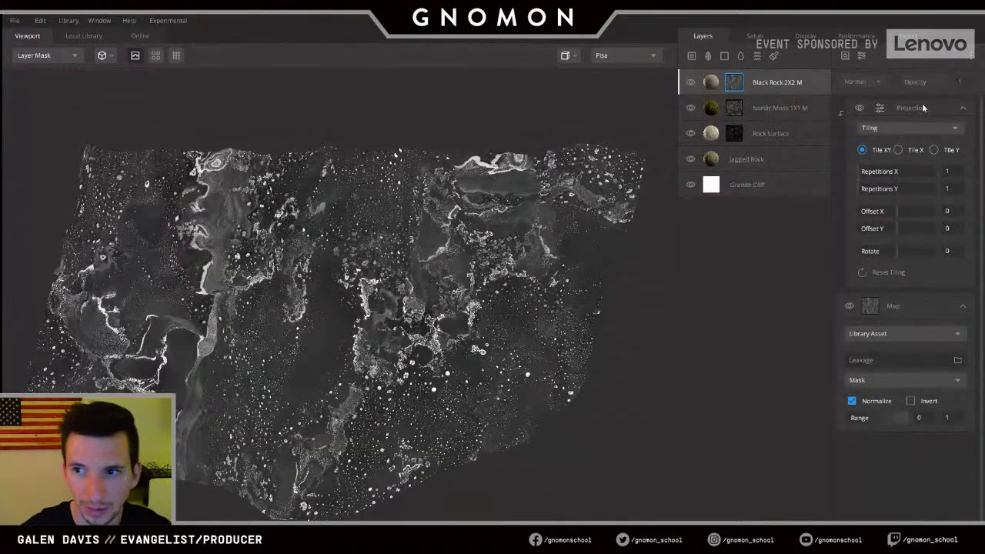
left_click(862, 56)
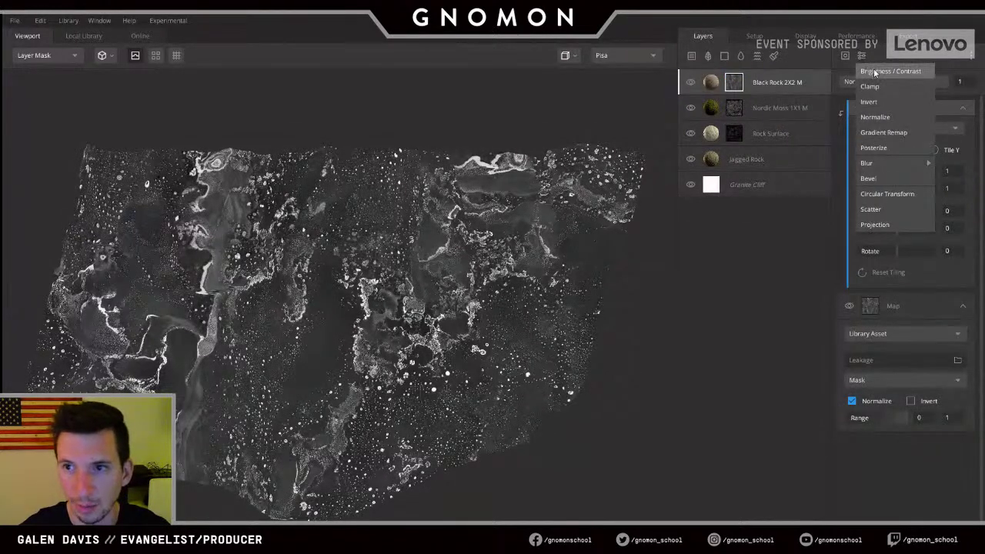
left_click(875, 72)
left_click_drag(858, 149, 878, 132)
left_click_drag(346, 278, 442, 300, "alt")
- Return from the mask preview to the shaded material and move the Black Rock layer directly below Rock Surface
key("m")
scroll(442, 305, "up", 3)
right_click_drag(441, 305, 727, 307, "shift")
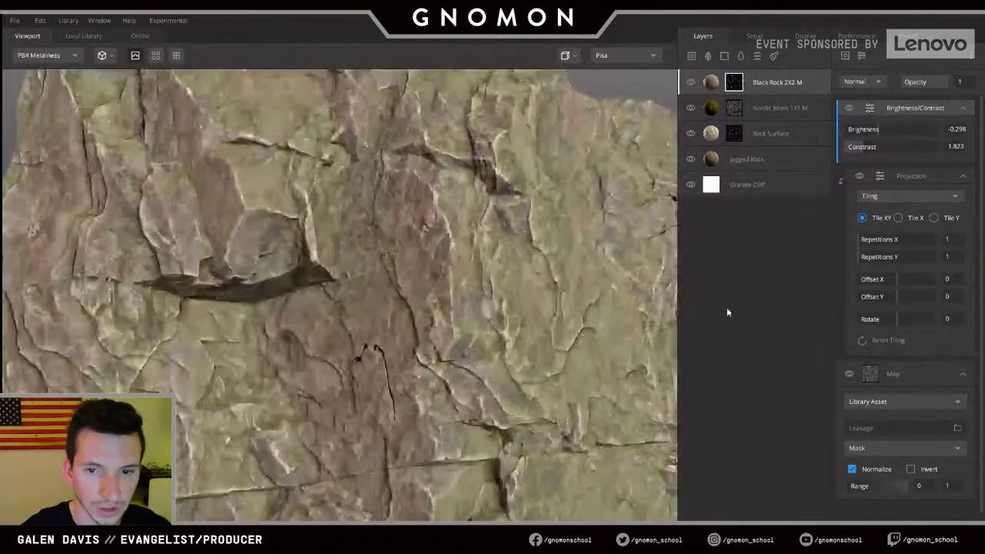
middle_click_drag(531, 254, 331, 238, "alt")
left_click_drag(331, 239, 377, 235, "alt")
middle_click_drag(378, 235, 412, 234, "alt")
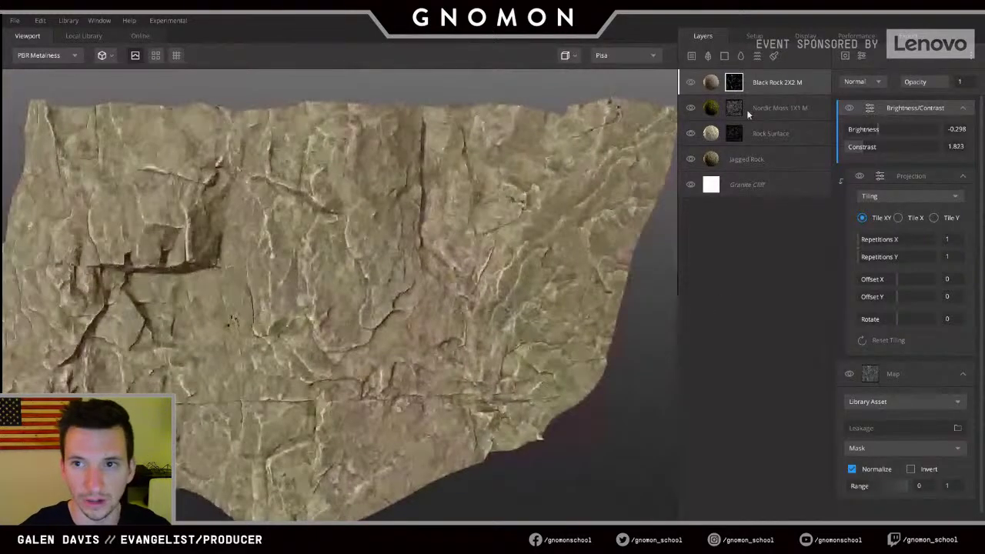
left_click(689, 82)
left_click_drag(693, 82, 710, 137)
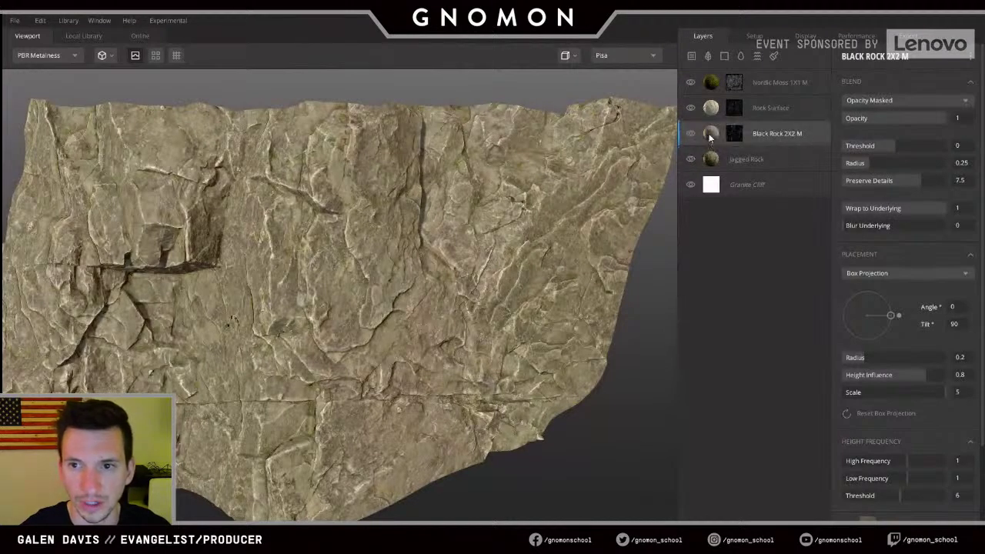
- Set the Black Rock layer's albedo color to a saturated dark brown of about RGB 81, 51, 21 and apply it
scroll(899, 445, "down", 2)
left_click(956, 484)
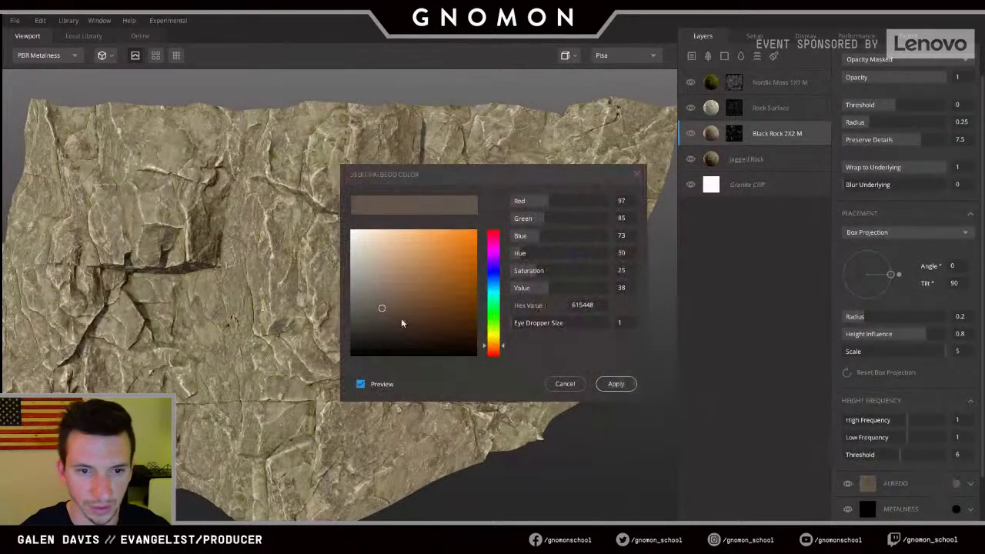
mouse_move(423, 296)
left_mouse_down()
mouse_move(377, 284)
mouse_move(378, 294)
mouse_move(407, 285)
mouse_move(448, 327)
mouse_move(399, 315)
mouse_move(438, 327)
left_mouse_up()
key("c")
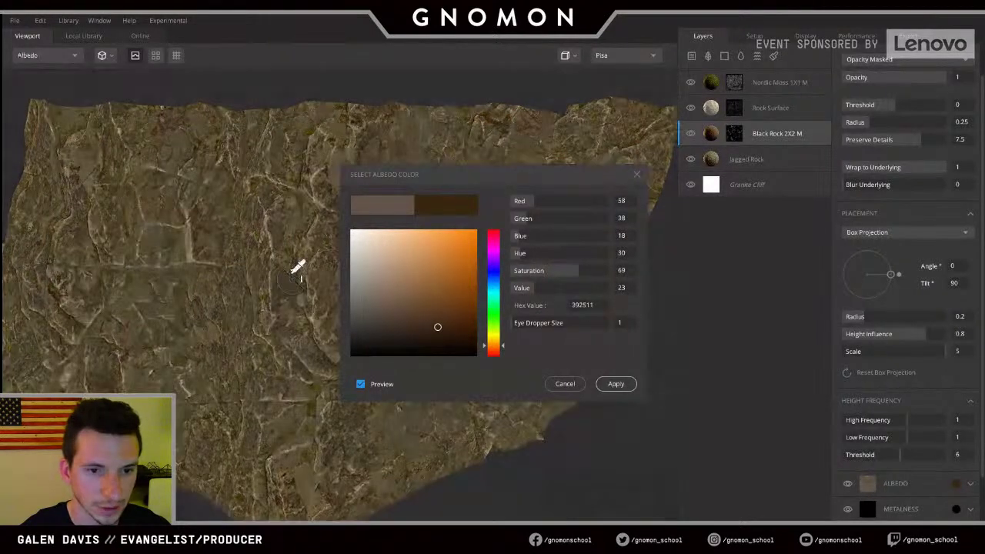
middle_click_drag(294, 277, 276, 286)
mouse_move(433, 328)
left_mouse_down()
mouse_move(389, 307)
mouse_move(380, 339)
mouse_move(381, 316)
mouse_move(391, 324)
mouse_move(438, 304)
mouse_move(457, 309)
mouse_move(444, 319)
left_mouse_up()
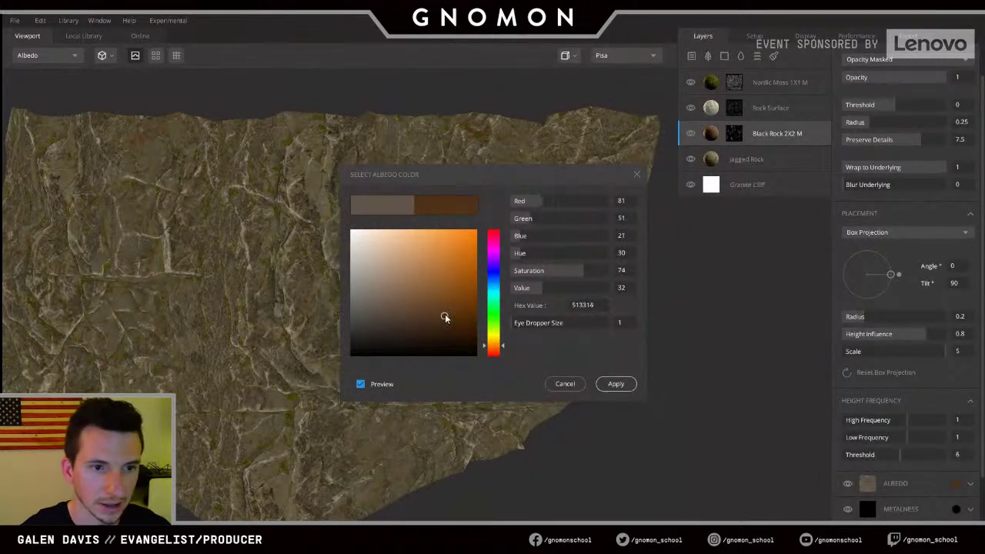
left_click(616, 384)
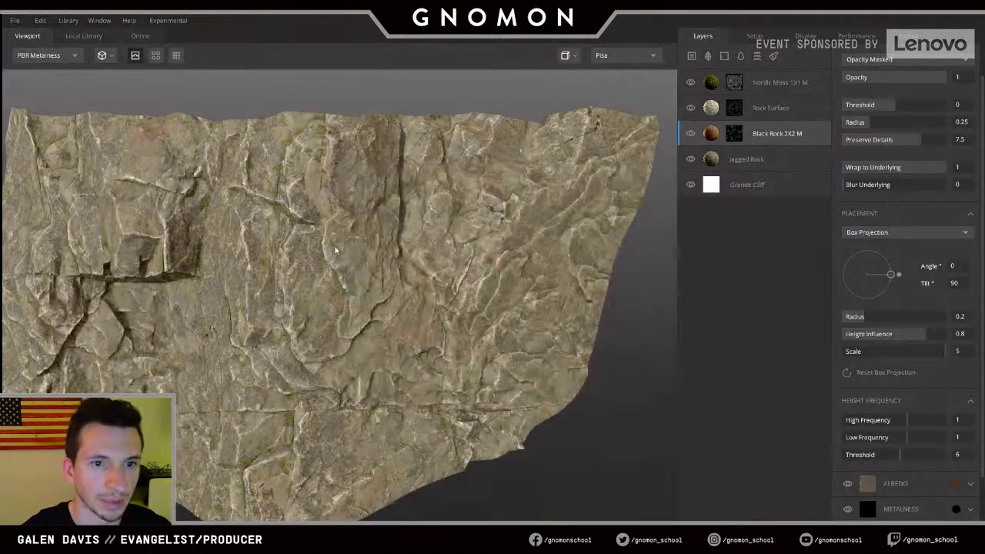
left_click_drag(340, 250, 470, 369)
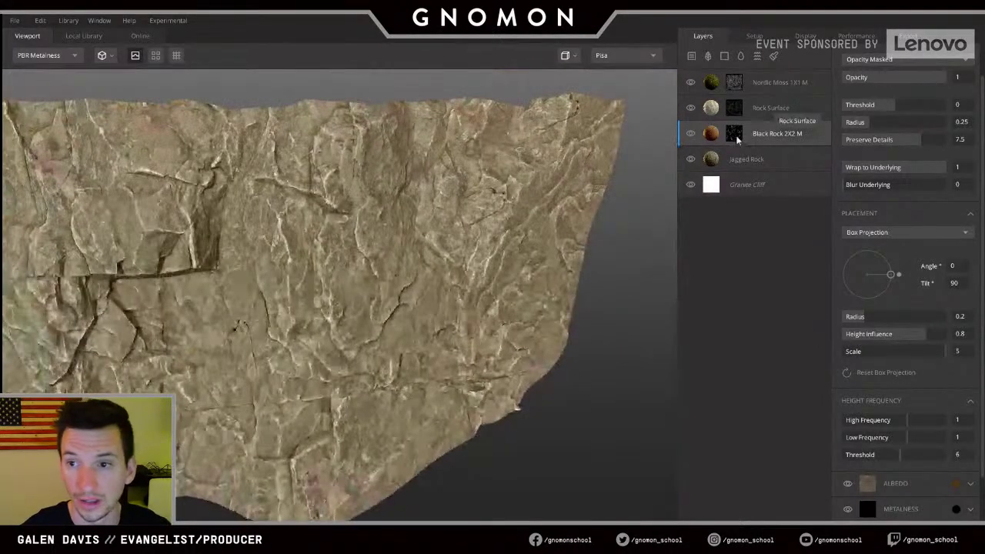
- Set the Black Rock mask's tiling to 2 repetitions in both X and Y and return to the shaded material
left_click(734, 134)
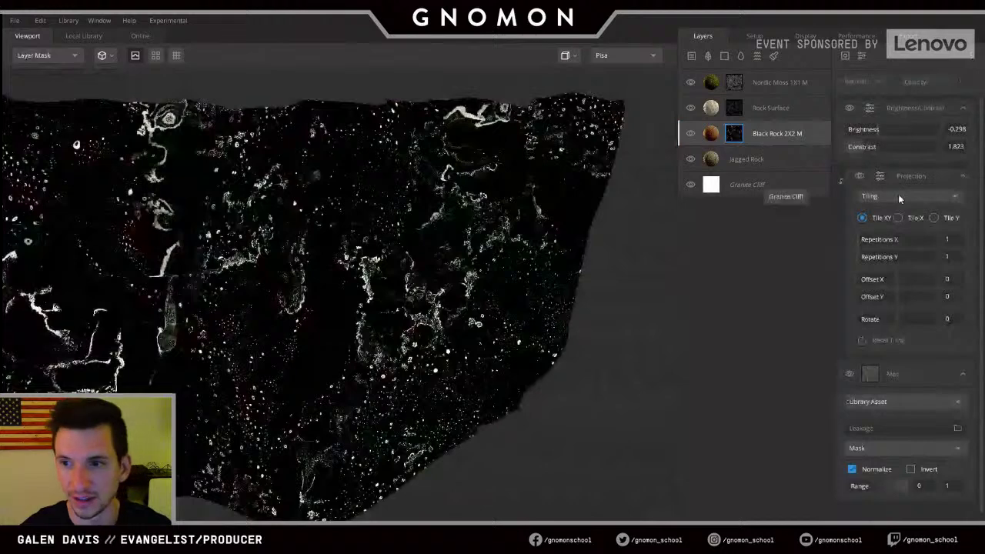
left_click_drag(861, 242, 862, 257)
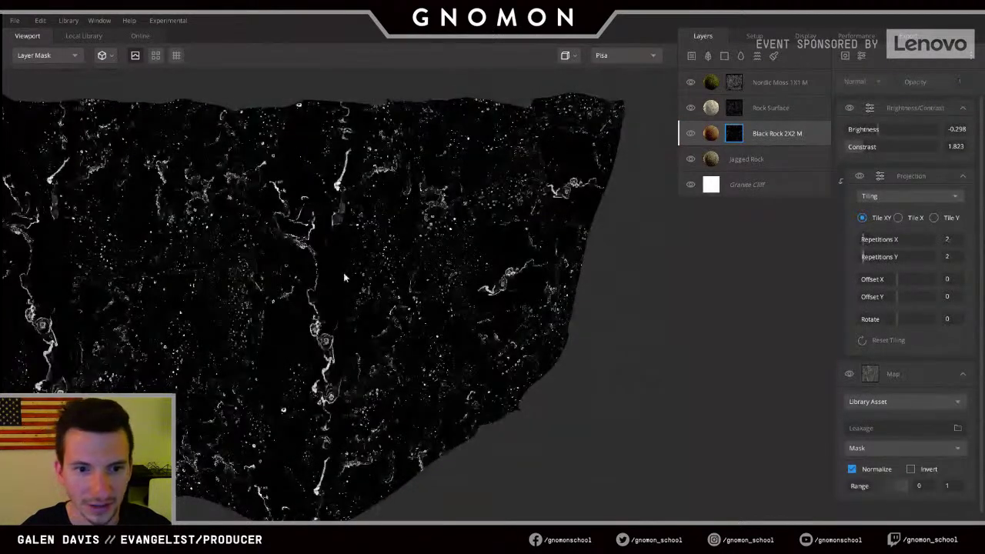
left_click_drag(345, 277, 374, 268, "alt")
key("m")
right_click_drag(374, 269, 425, 276, "alt")
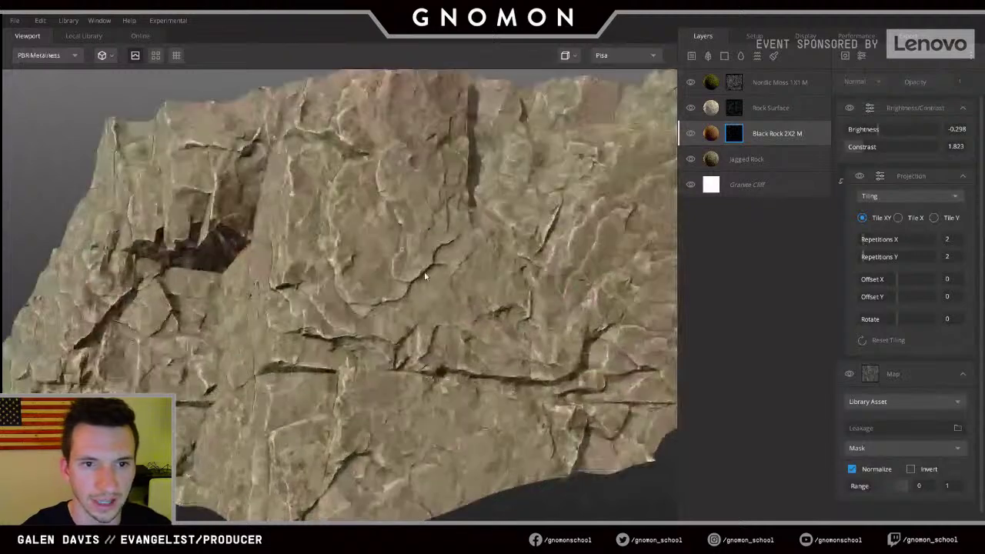
- Offset the Black Rock mask's tiling by -0.245 in X and 0.159 in Y
left_click_drag(424, 276, 492, 267, "alt")
right_click_drag(491, 267, 434, 259, "alt")
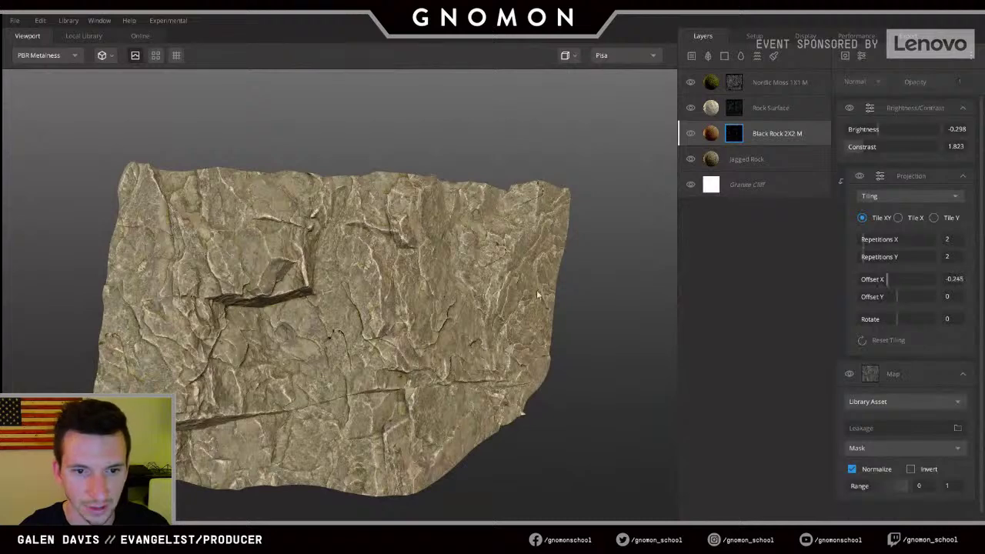
left_click_drag(523, 295, 440, 293, "alt")
right_click_drag(440, 293, 485, 314, "alt")
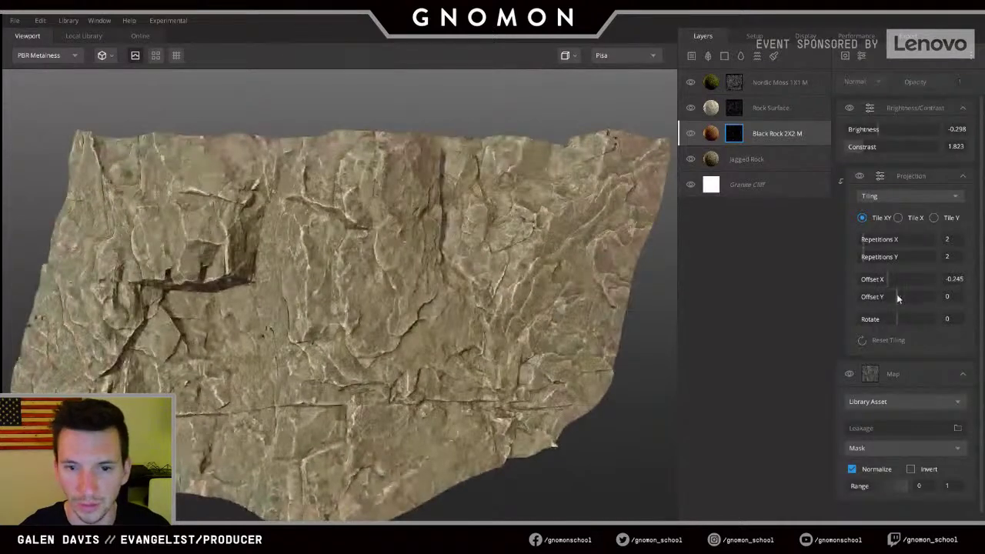
left_click_drag(304, 267, 396, 229, "alt")
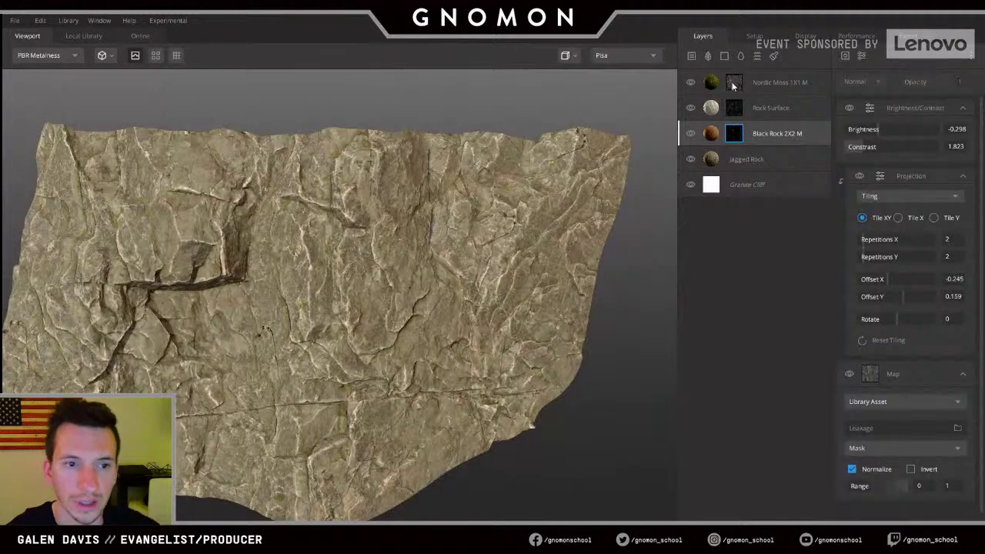
- Examine the layered rock up close under rotated environment lighting and select the Nordic Moss layer's mask
middle_click_drag(263, 361, 301, 308, "alt")
right_click_drag(301, 307, 199, 301, "shift")
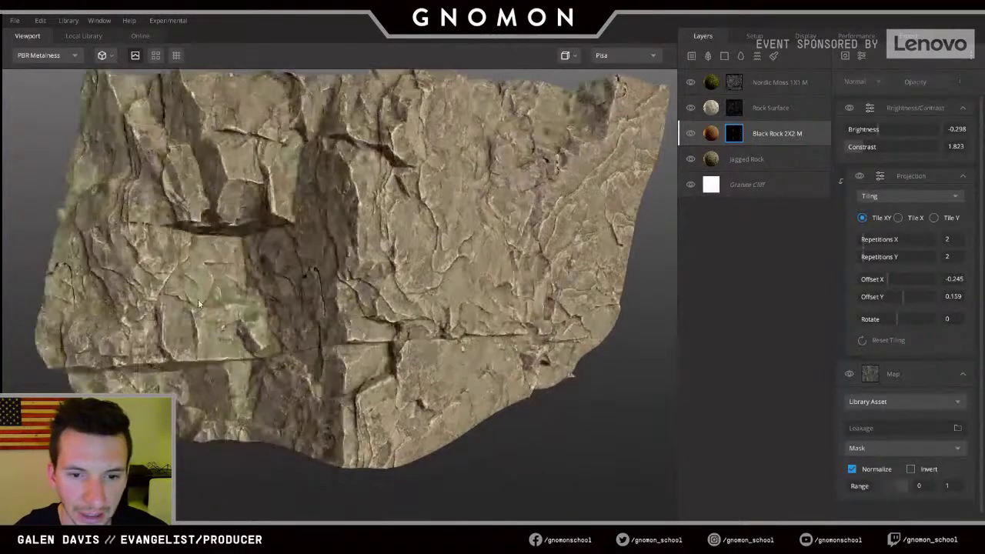
right_click_drag(288, 289, 625, 253, "alt")
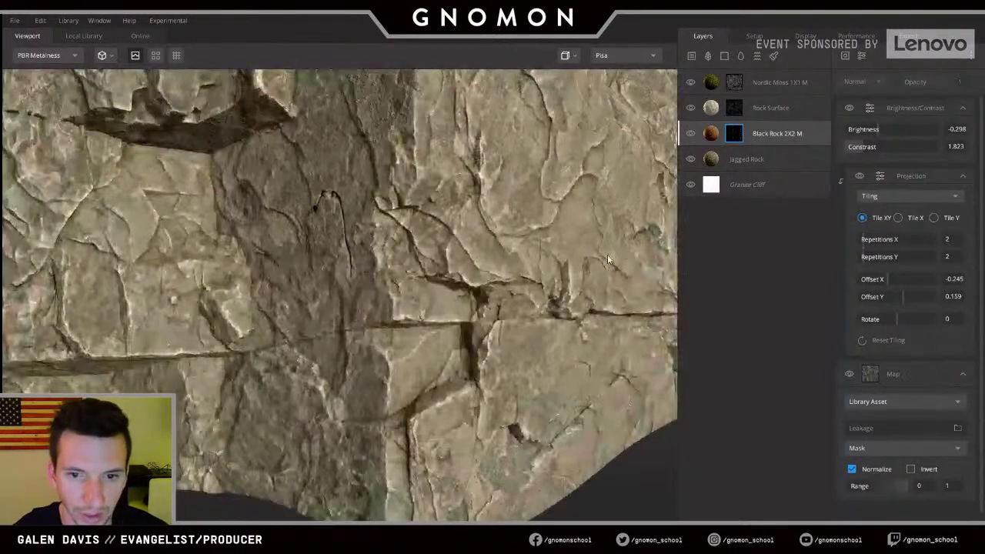
left_click_drag(608, 260, 761, 90)
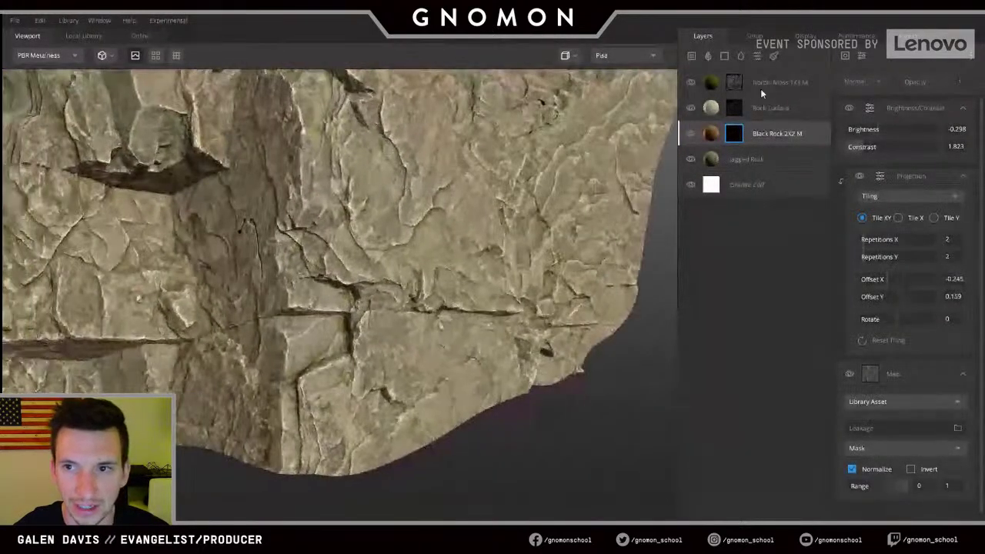
left_click(734, 85)
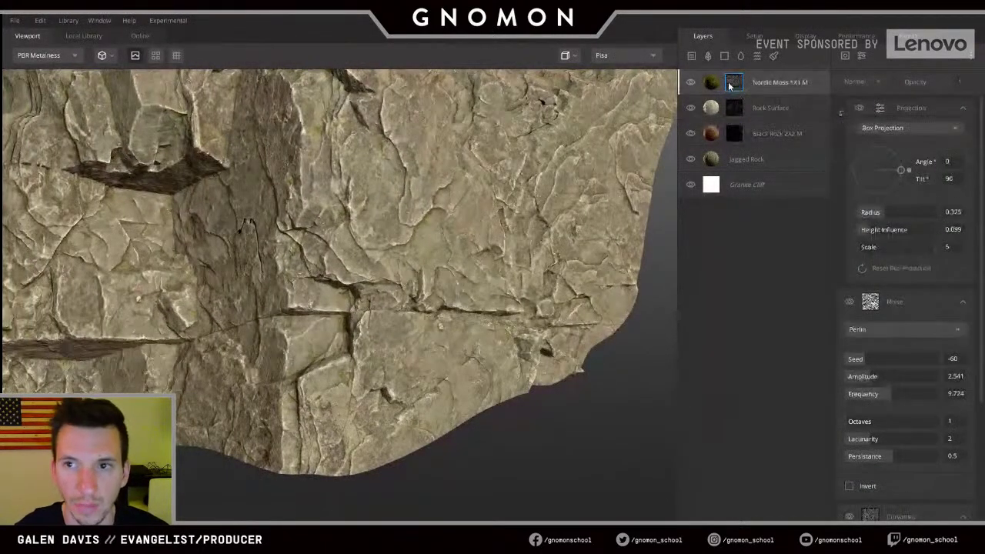
right_click_drag(528, 279, 430, 271, "shift")
mouse_move(295, 331)
left_mouse_down()
mouse_move(249, 314)
mouse_move(474, 325)
left_mouse_up()
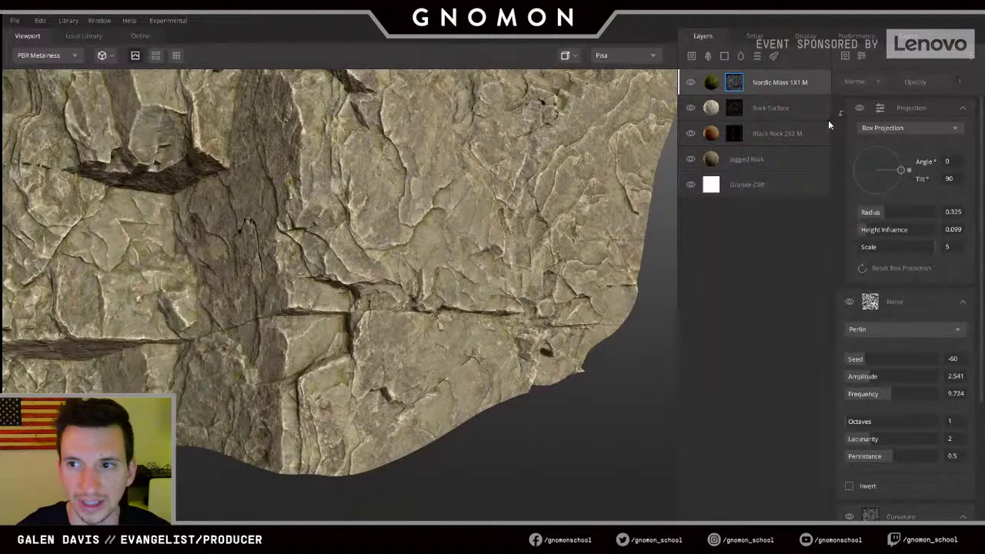
- Add a paint mask to the Nordic Moss layer and choose the solid round brush at size 107.9
right_click(715, 83)
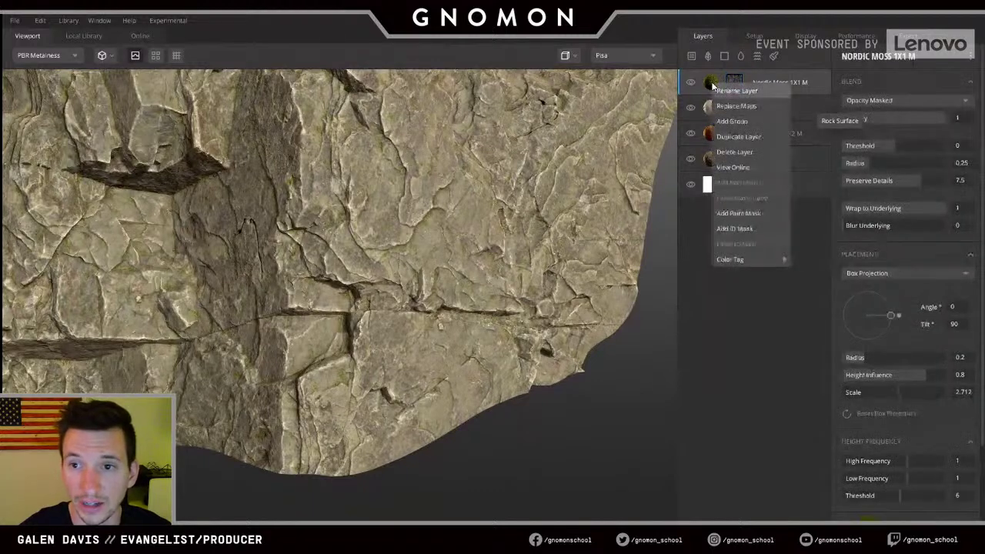
left_click(741, 216)
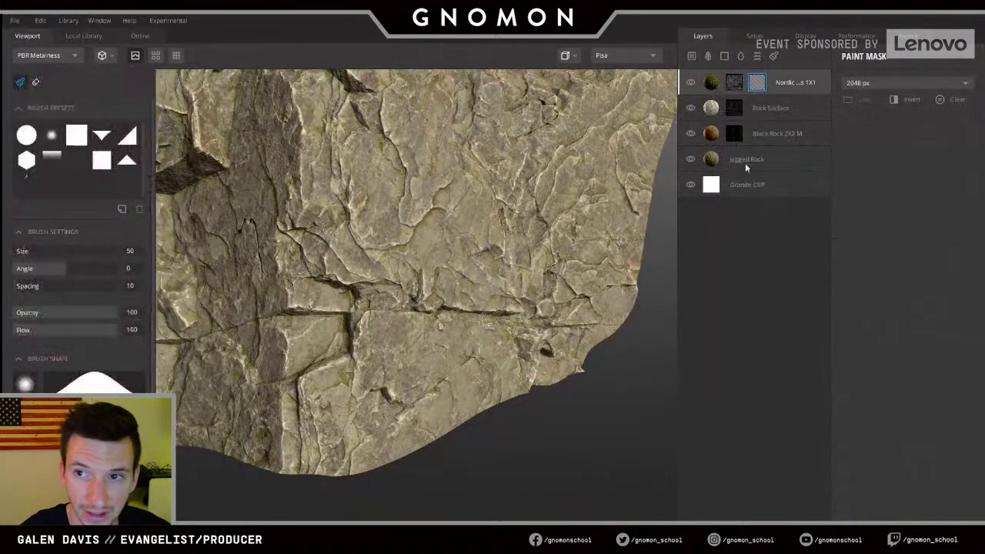
left_click(24, 189)
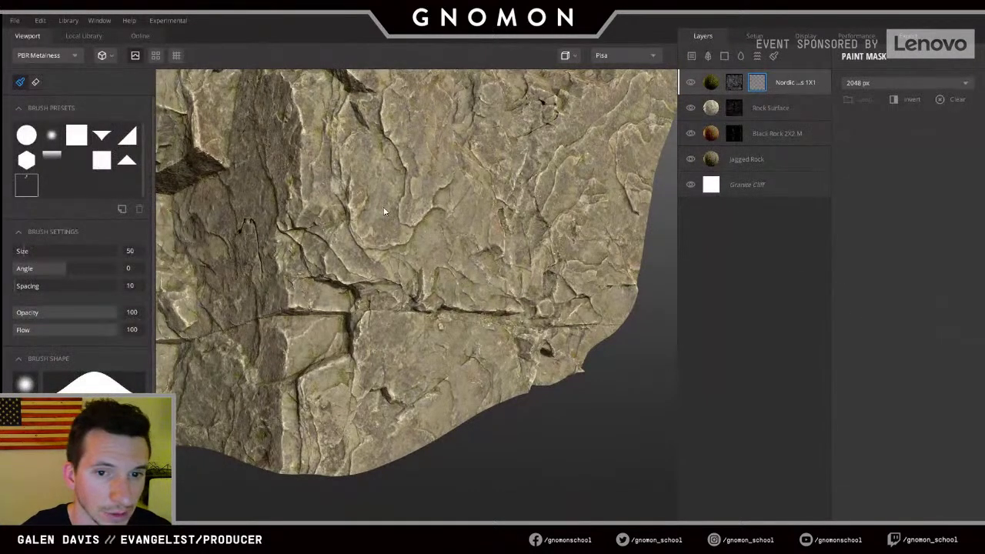
left_click(26, 135)
scroll(389, 327, "up", 5)
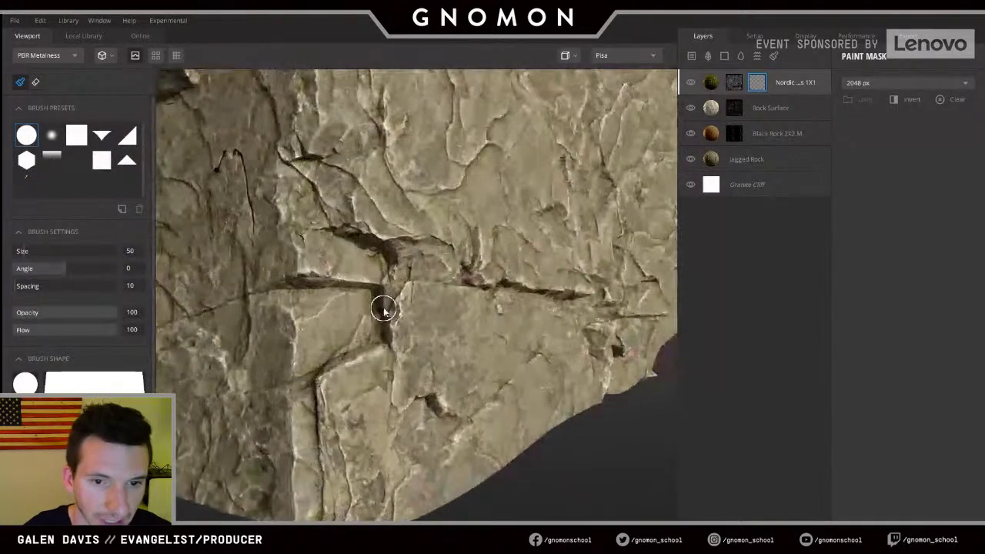
scroll(384, 311, "up", 10, "ctrl")
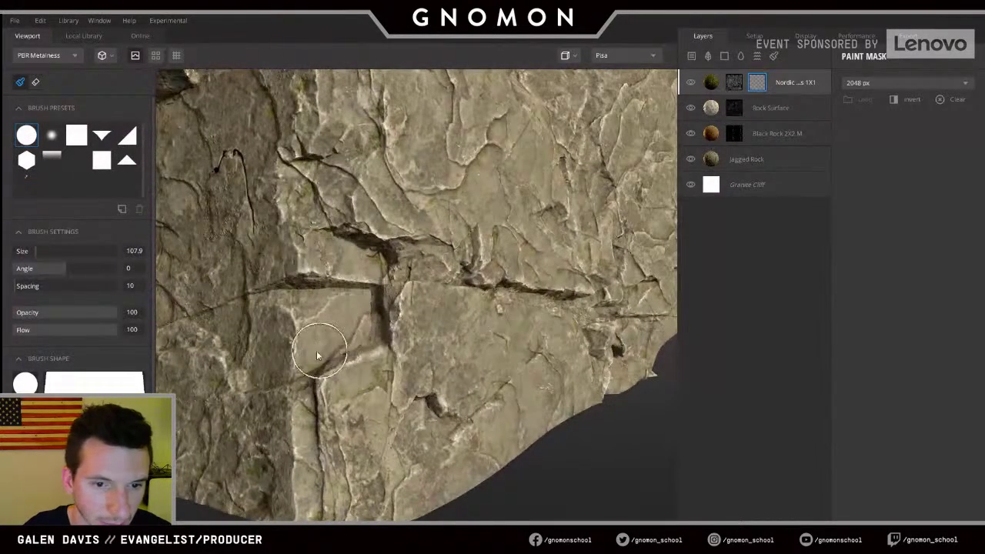
- Examine the whole cliff from several angles and distances under different lighting for areas suited to painting the moss mask
middle_click_drag(312, 312, 378, 331)
right_click_drag(378, 331, 572, 271, "shift")
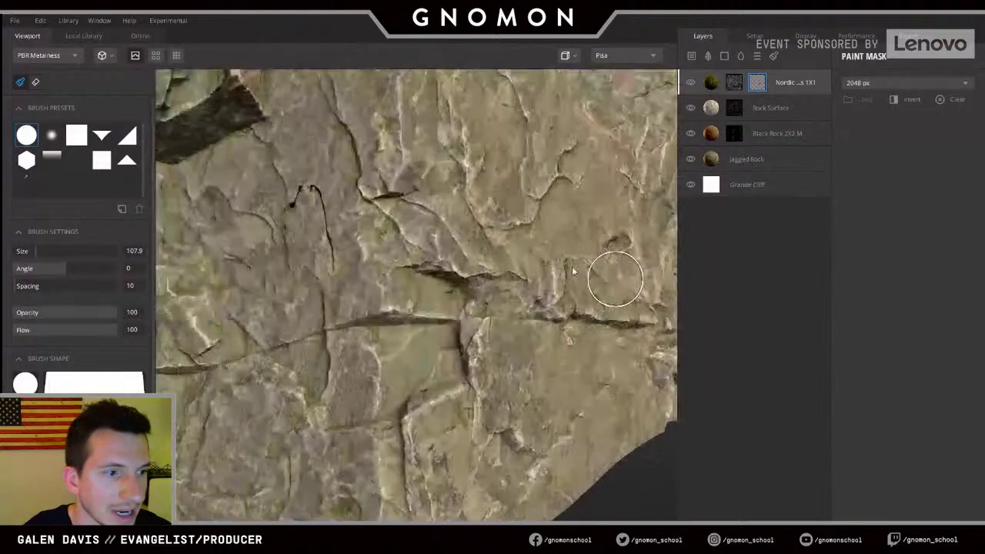
scroll(485, 284, "down", 4)
left_click_drag(503, 264, 412, 281, "alt")
middle_click_drag(411, 282, 532, 198)
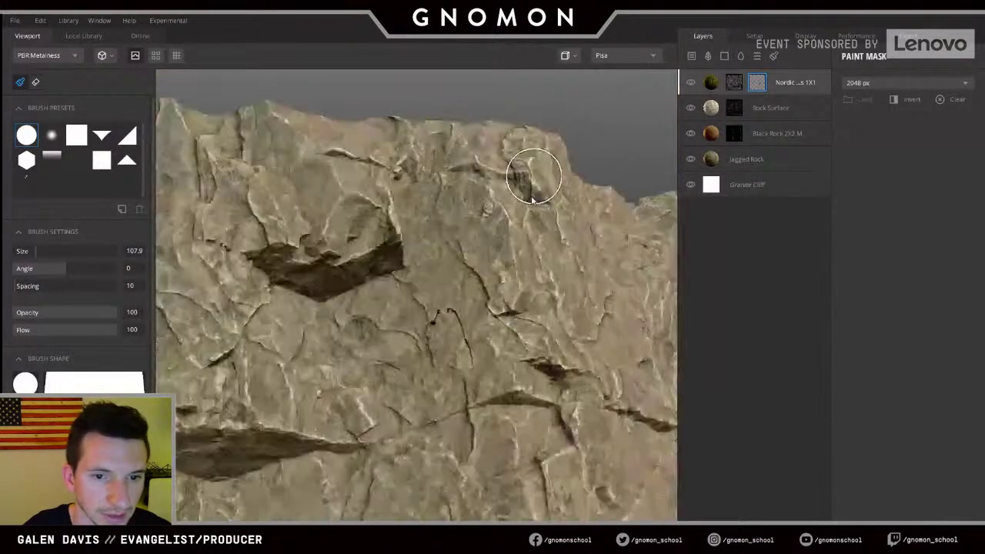
left_click_drag(531, 198, 453, 247, "alt")
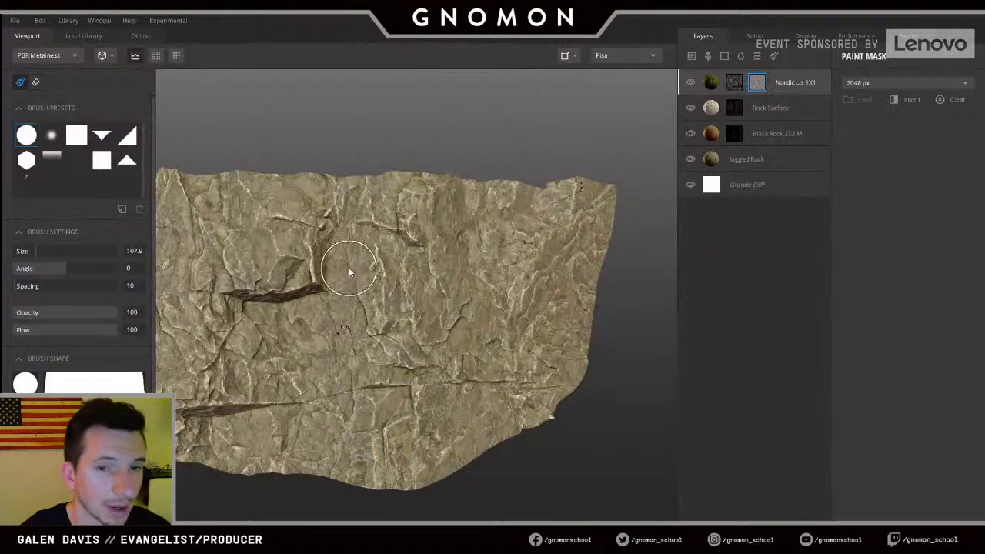
middle_click_drag(349, 267, 458, 231)
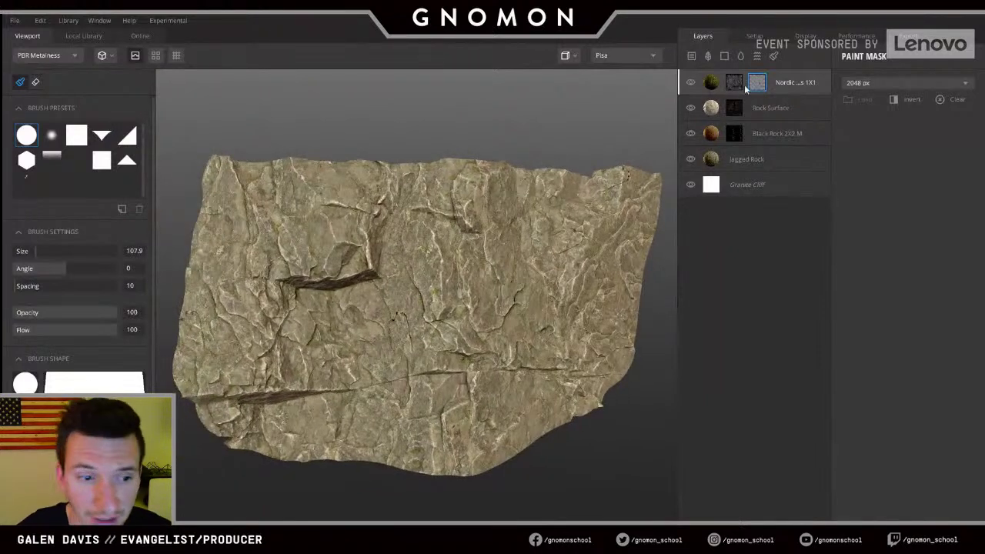
scroll(199, 375, "down", 5)
scroll(77, 308, "down", 1)
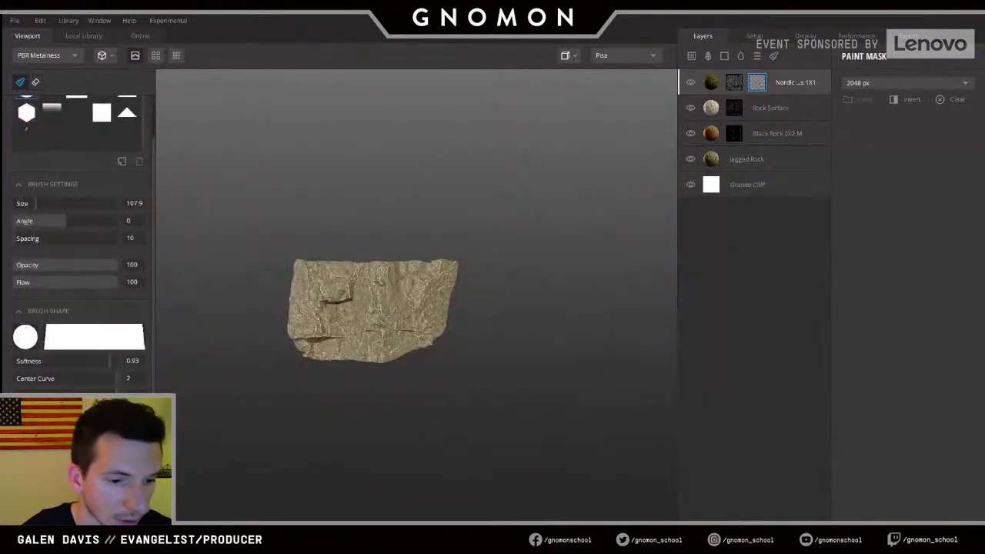
scroll(392, 269, "up", 8)
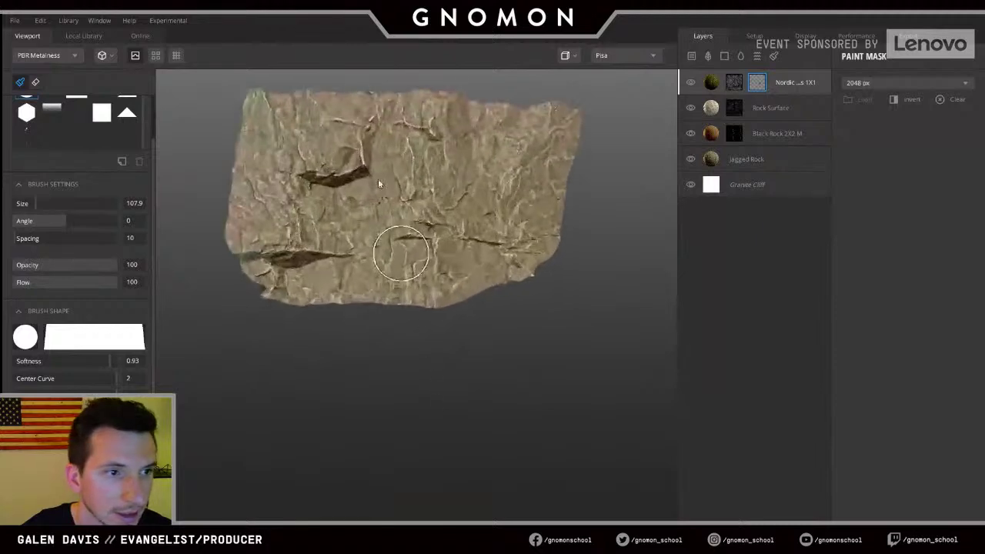
scroll(370, 267, "up", 2)
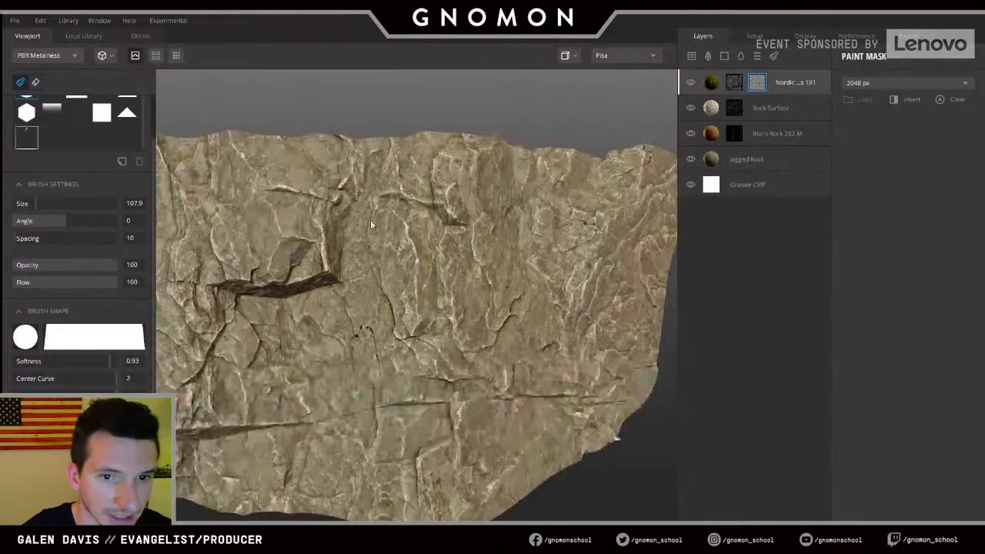
- Switch to the vertical stain brush preset and enlarge it to size 293.9
left_click(26, 137)
key("bracketright")
key("bracketright")
key("bracketright")
key("bracketright")
key("bracketright")
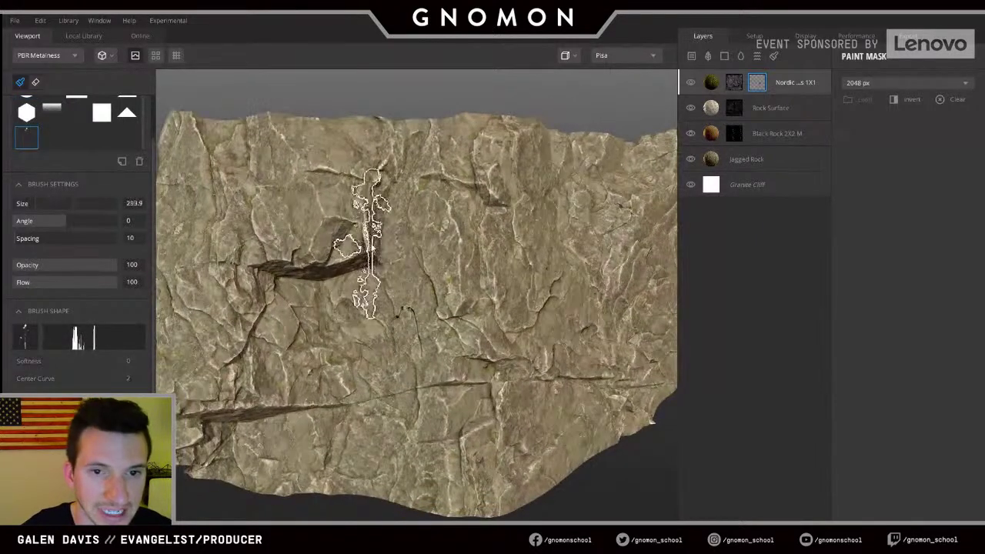
- Examine the ledges and cracks across the cliff face with the stain brush active and undo the last two changes
middle_click_drag(369, 235, 349, 233)
scroll(354, 258, "up", 2)
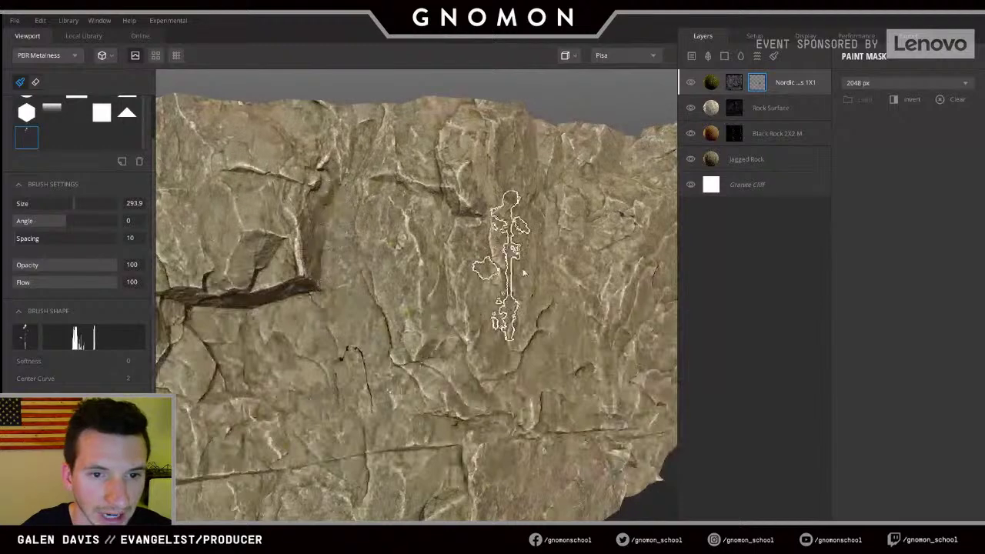
left_click_drag(434, 288, 408, 256, "alt")
middle_click_drag(344, 312, 469, 198)
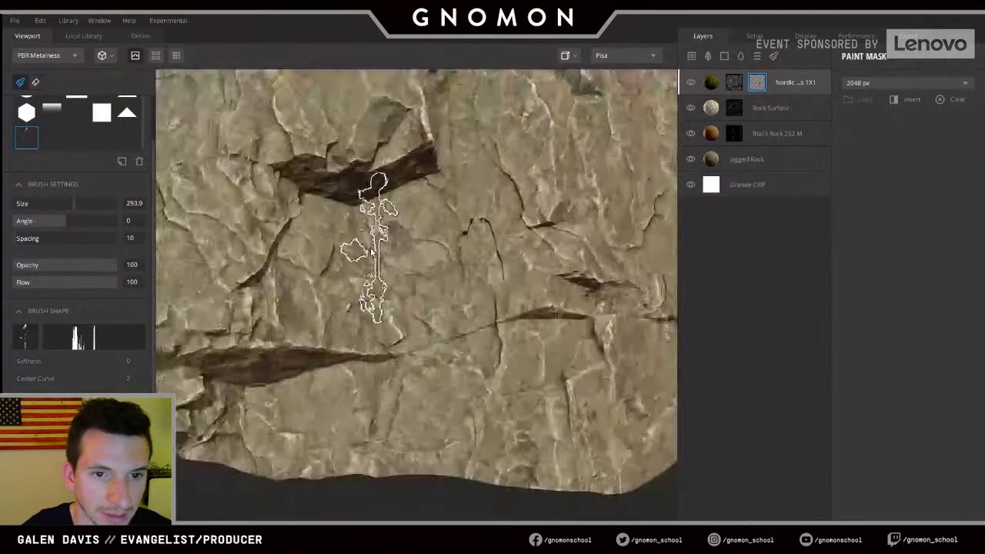
left_click_drag(525, 270, 496, 292, "alt")
mouse_move(493, 289)
middle_mouse_down()
mouse_move(308, 254)
mouse_move(220, 209)
middle_mouse_up()
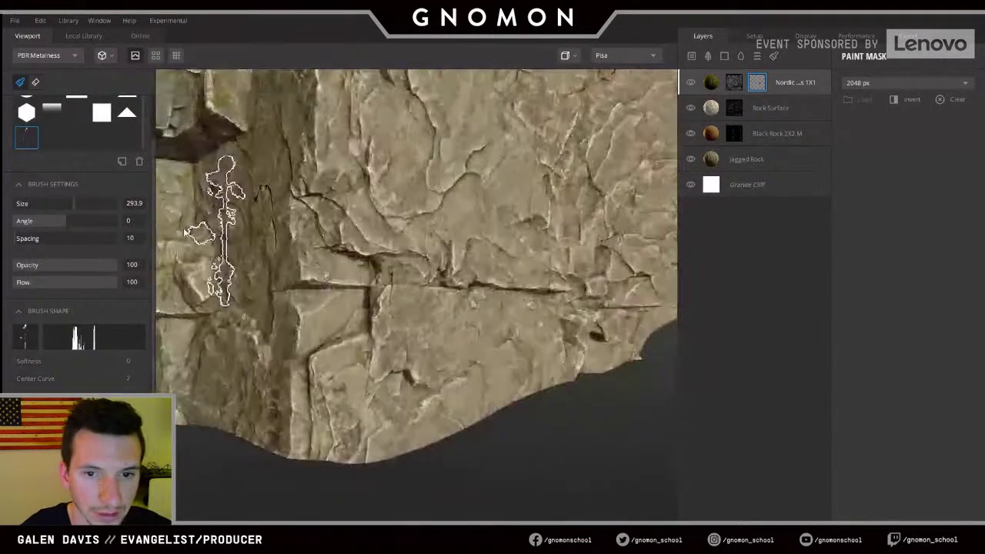
mouse_move(363, 308)
middle_mouse_down()
mouse_move(462, 253)
mouse_move(341, 242)
mouse_move(466, 385)
mouse_move(511, 220)
mouse_move(462, 275)
mouse_move(413, 241)
mouse_move(407, 286)
mouse_move(433, 165)
middle_mouse_up()
mouse_move(500, 165)
middle_mouse_down()
mouse_move(481, 258)
mouse_move(366, 301)
mouse_move(362, 290)
mouse_move(469, 266)
mouse_move(458, 223)
mouse_move(542, 223)
mouse_move(468, 253)
mouse_move(590, 242)
mouse_move(468, 264)
mouse_move(569, 266)
mouse_move(454, 254)
mouse_move(381, 297)
mouse_move(505, 212)
mouse_move(417, 244)
middle_mouse_up()
key("ctrl+z")
key("ctrl+z")
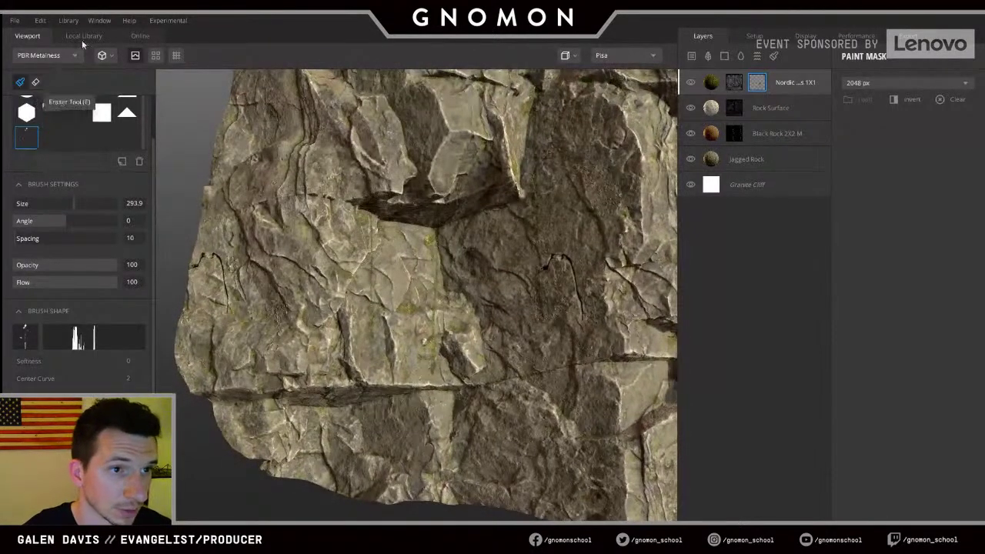
- Open the online asset library, clear the cliff search and filter the assets to the Brush type
left_click(91, 36)
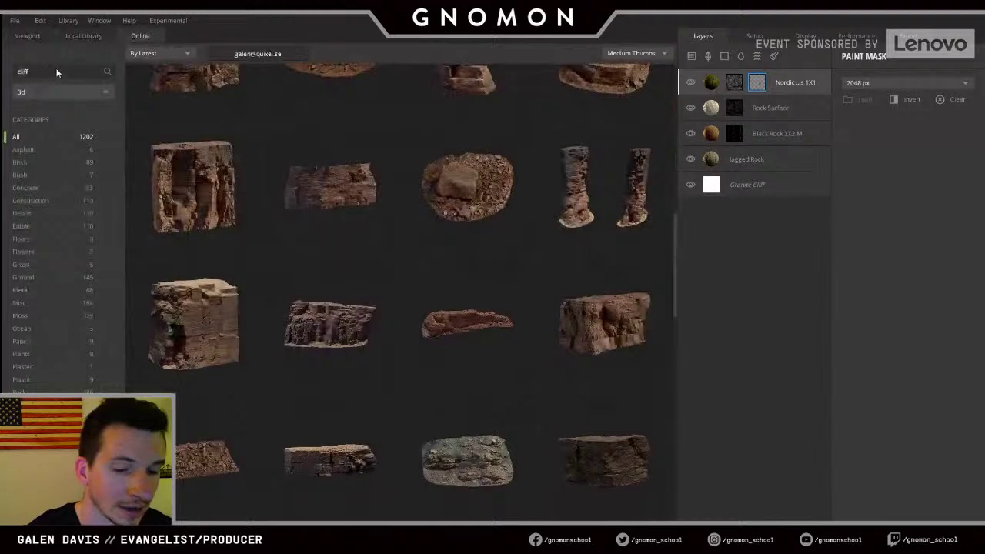
double_click(57, 70)
key("BackSpace")
left_click(31, 89)
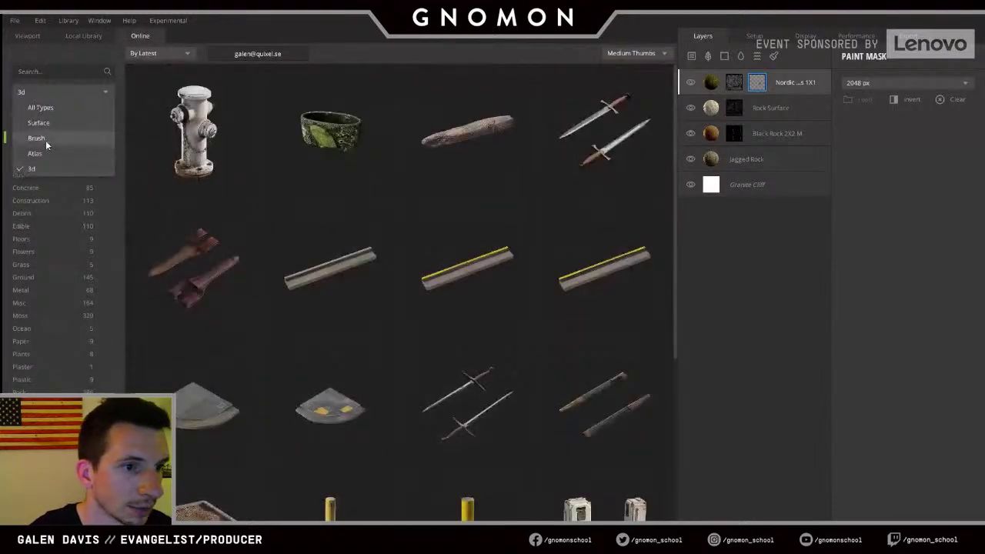
left_click(46, 140)
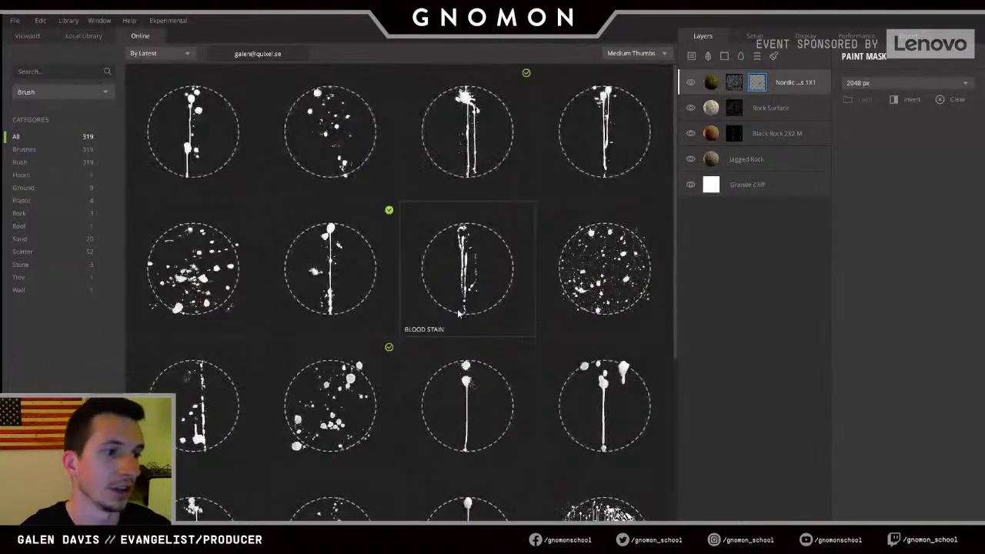
- Browse the online Brush assets for suitable stain and blotch shapes and return to the 3D view of the cliff
scroll(423, 322, "down", 4)
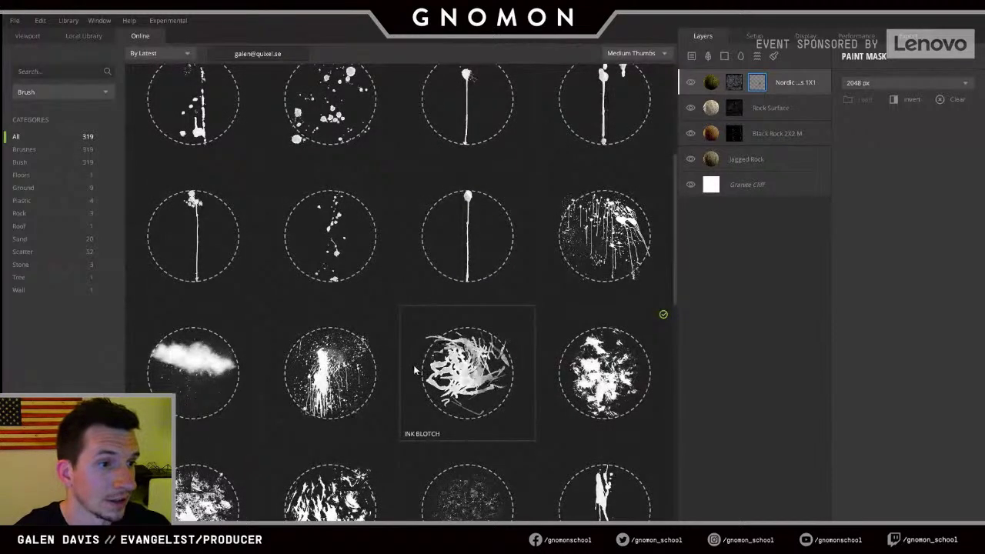
scroll(431, 346, "down", 4)
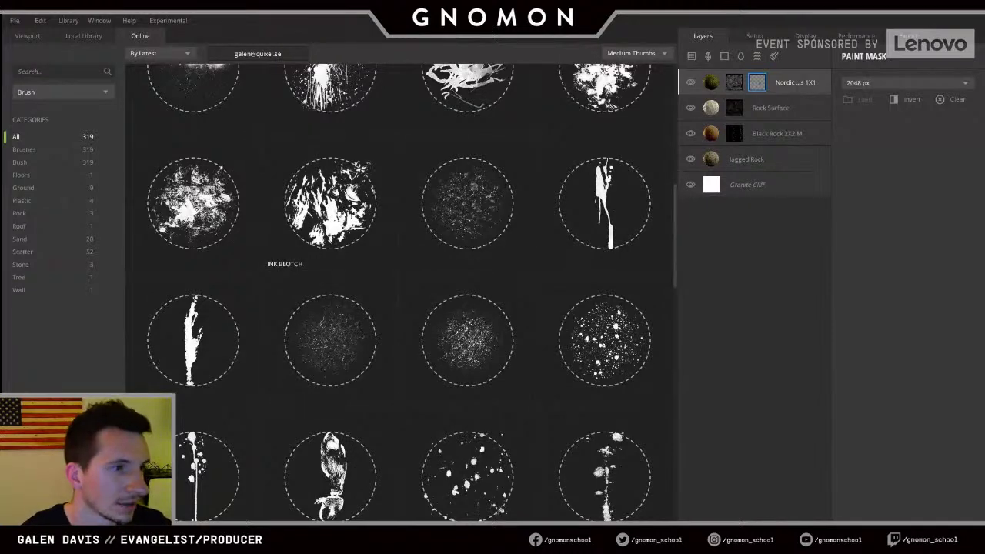
scroll(408, 297, "down", 4)
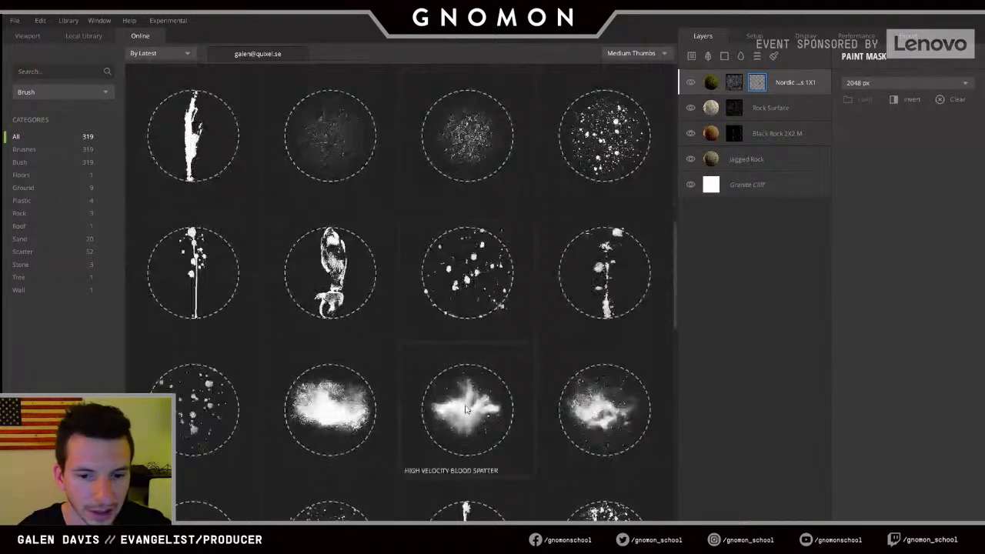
scroll(467, 401, "down", 1)
scroll(468, 401, "down", 5)
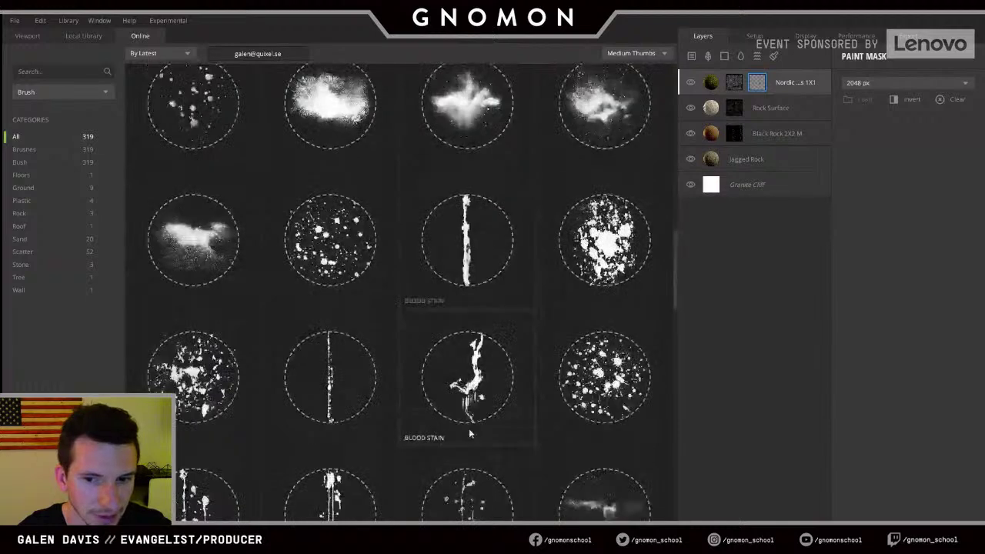
left_click(472, 385)
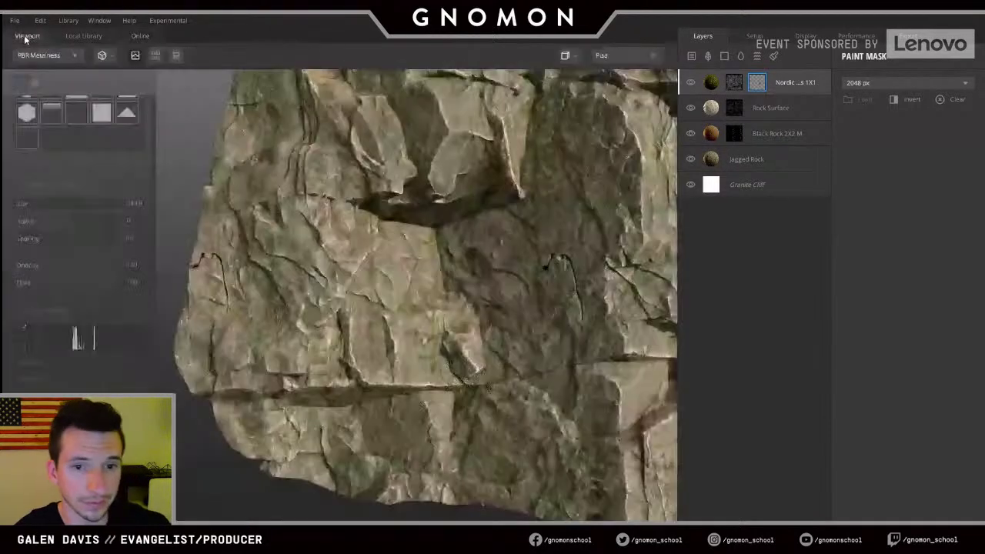
- Select the Nordic Moss layer and compare the cliff with all layers except Granite Cliff hidden and shown, under different lighting
scroll(416, 210, "down", 5)
right_click_drag(400, 206, 488, 255, "shift")
middle_click_drag(489, 255, 421, 203)
scroll(431, 206, "up", 3)
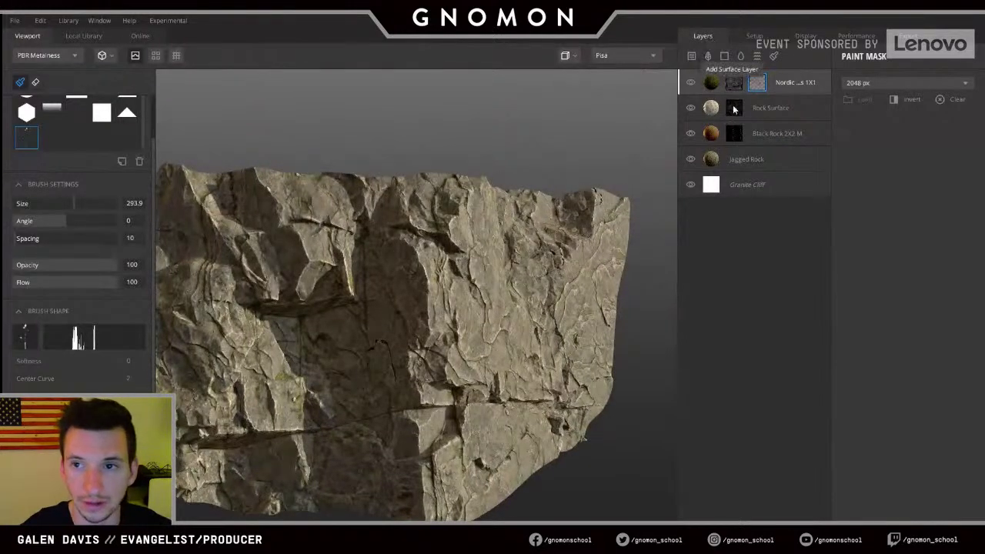
left_click(716, 84)
middle_click_drag(509, 242, 564, 221)
mouse_move(563, 221)
right_mouse_down()
mouse_move(415, 168)
mouse_move(443, 244)
mouse_move(509, 264)
right_mouse_up()
left_click_drag(509, 264, 496, 201, "alt")
left_click(692, 185, "alt")
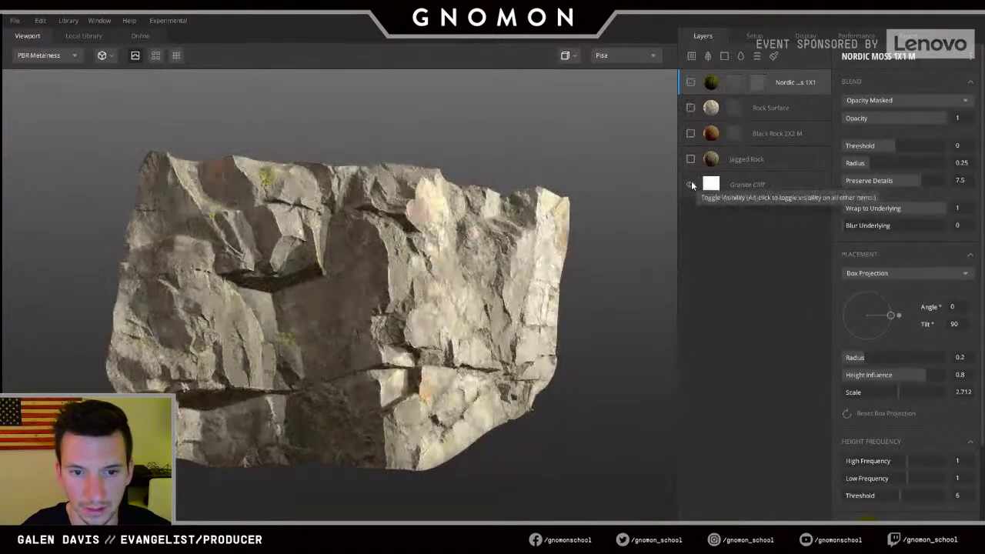
left_click(691, 185, "alt")
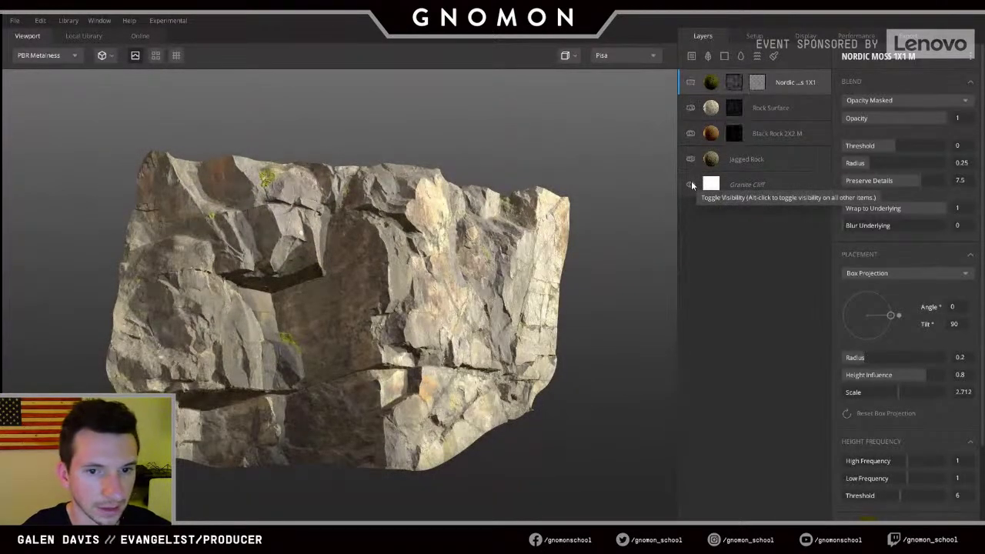
right_click_drag(224, 294, 529, 277, "shift")
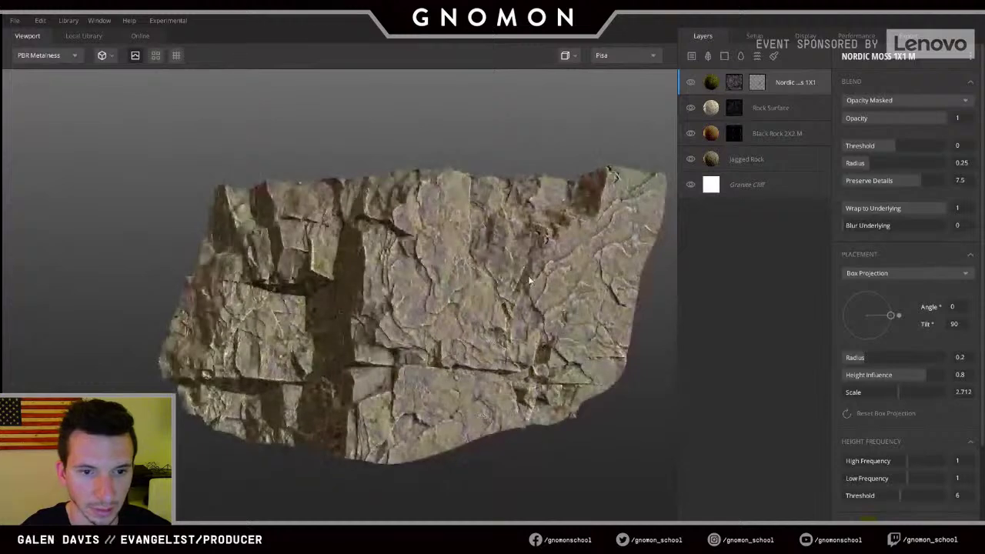
mouse_move(478, 290)
left_mouse_down("alt")
mouse_move(574, 236)
mouse_move(574, 350)
mouse_move(363, 351)
mouse_move(472, 297)
left_mouse_up("alt")
scroll(575, 350, "up", 3)
scroll(426, 324, "down", 3)
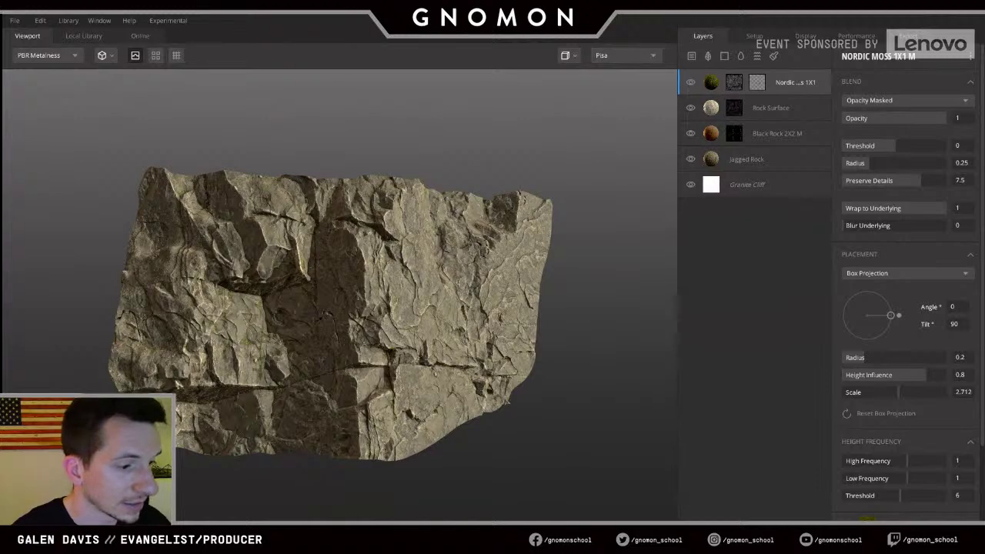
key("super")
key("super+e")
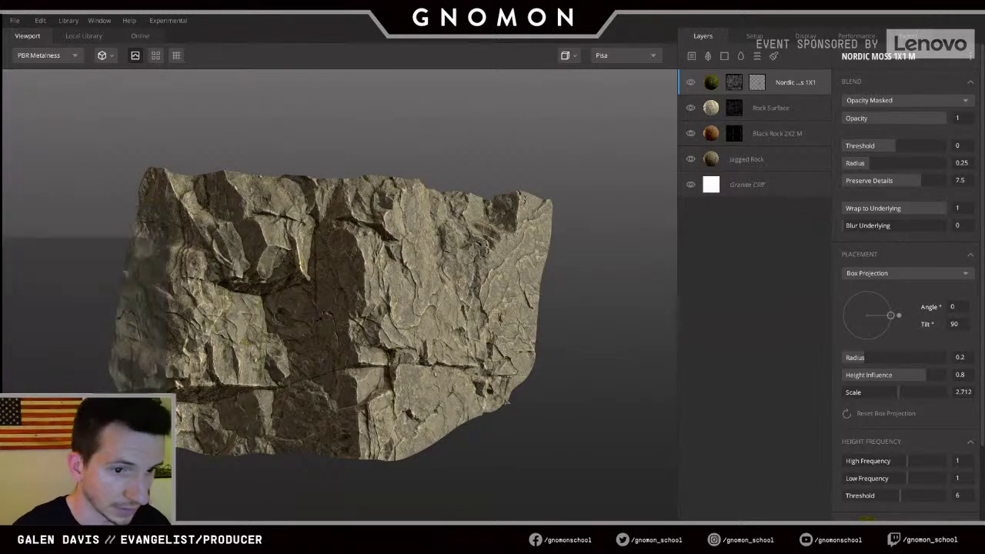
left_click_drag(253, 159, 0, 168)
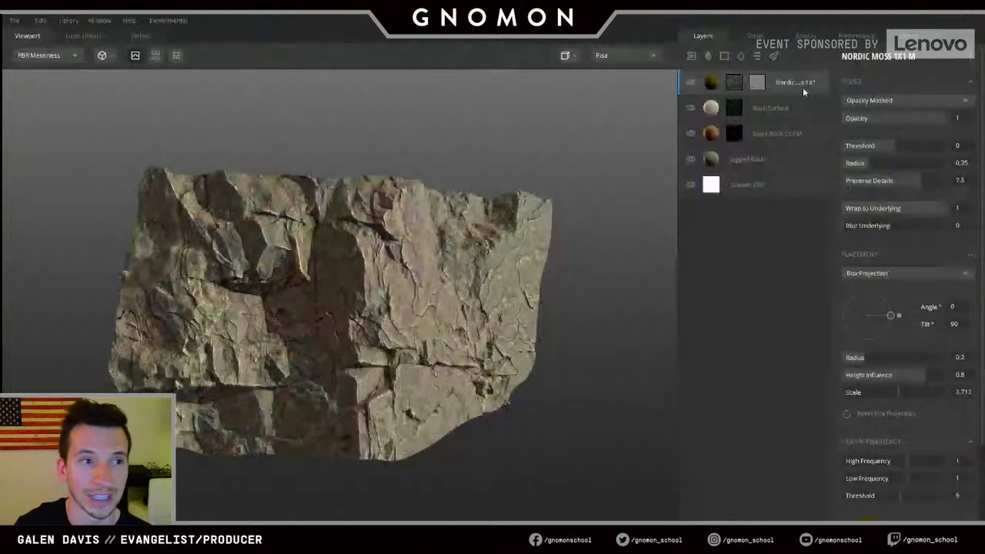
- Switch to the browser and look through the recent uploads on Quixel's YouTube channel
left_click_drag(539, 521, 293, 6)
scroll(268, 420, "down", 2)
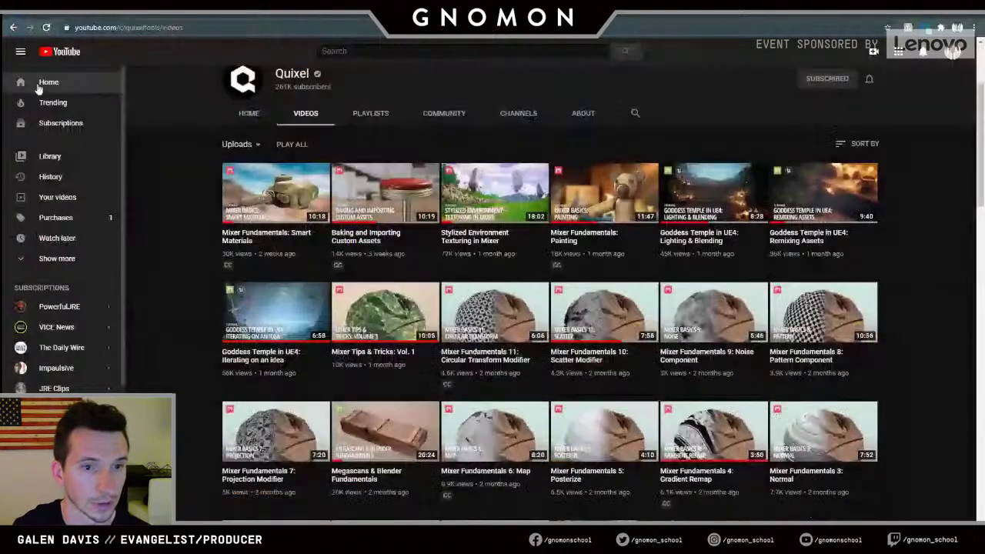
scroll(457, 422, "down", 3)
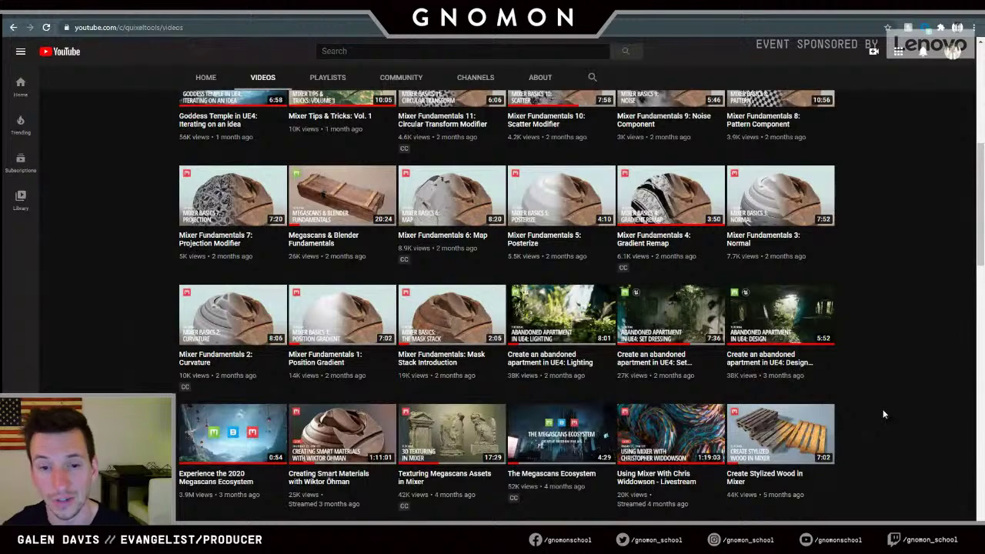
scroll(844, 411, "up", 3)
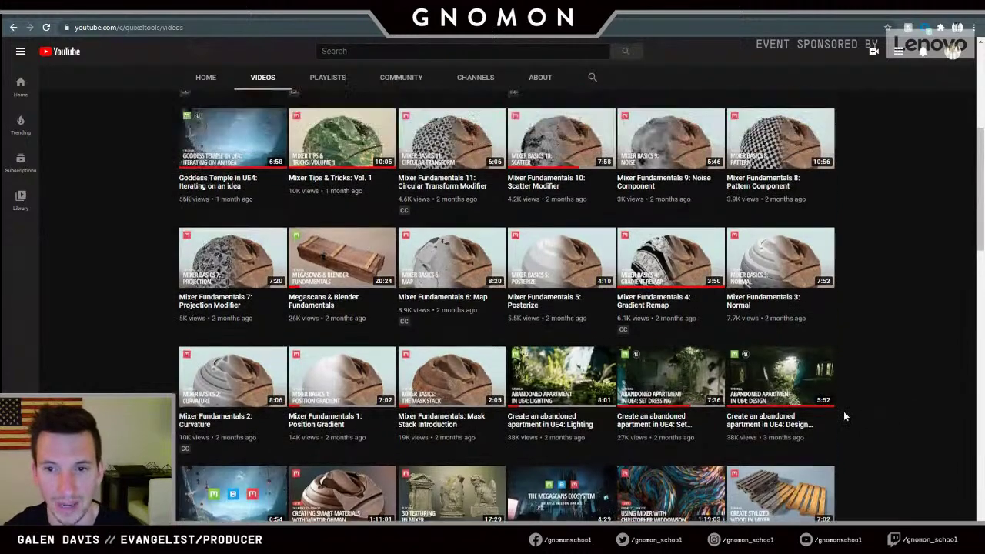
scroll(810, 402, "up", 1)
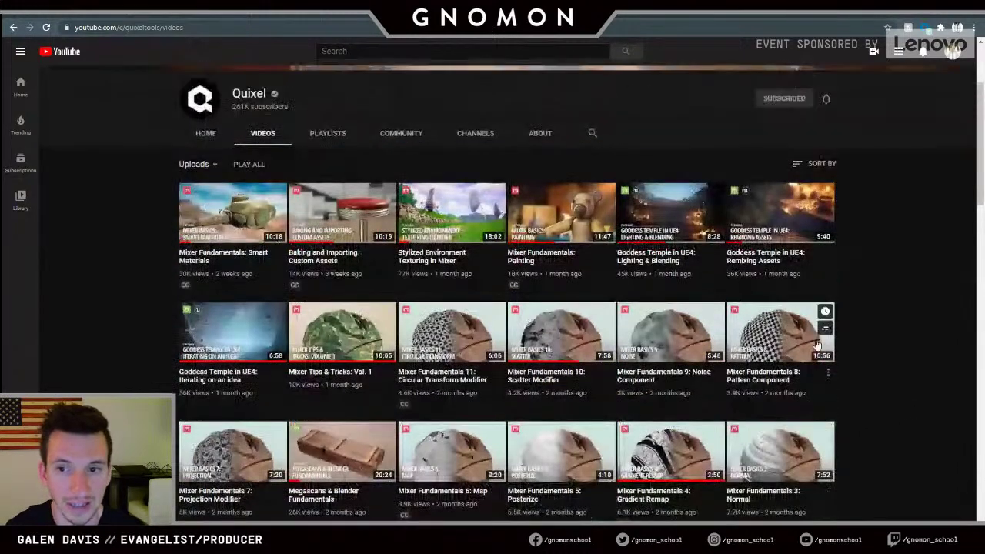
- Watch "Goddess Temple in UE4: Lighting & Blending" in full screen and return to the Quixel channel's video list
left_click(662, 224)
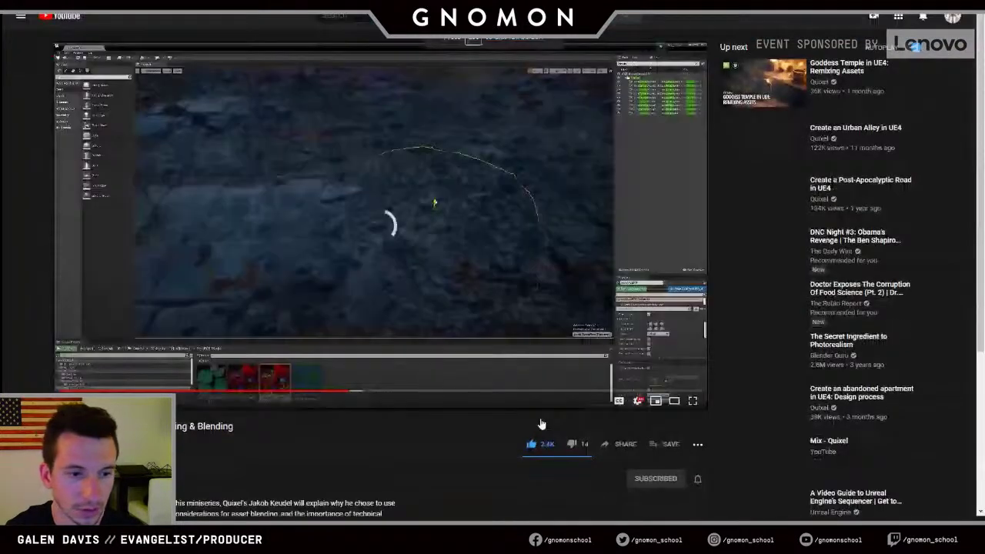
key("f")
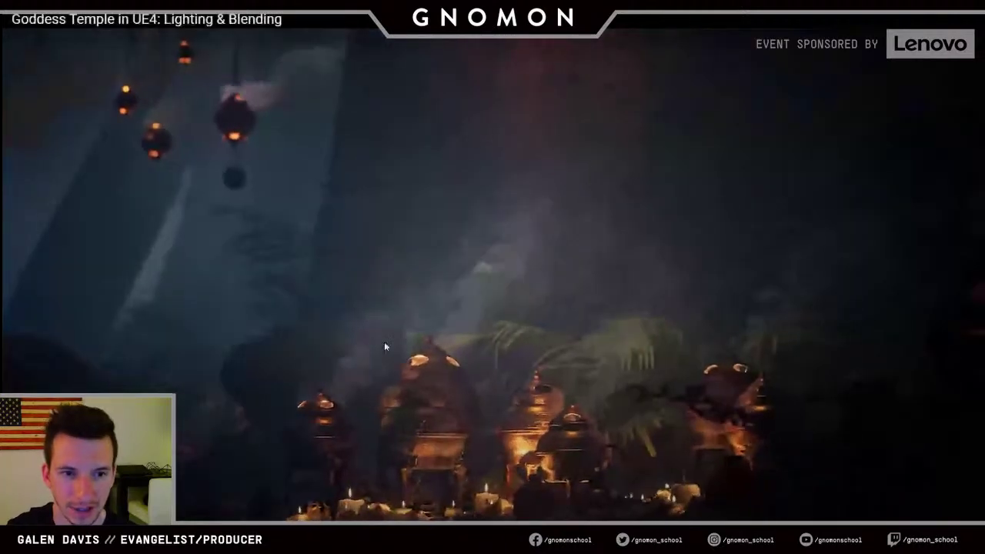
double_click(288, 216)
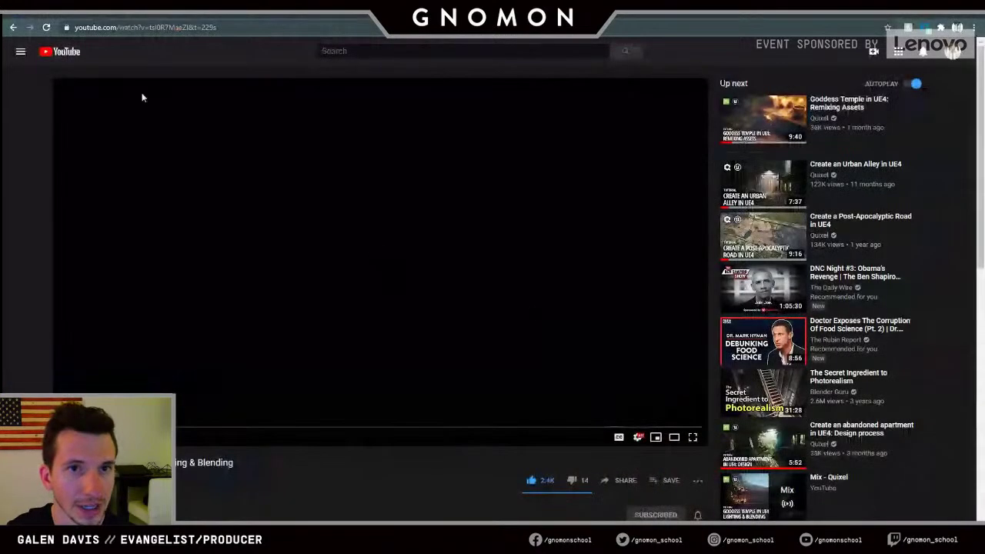
key("alt+Left")
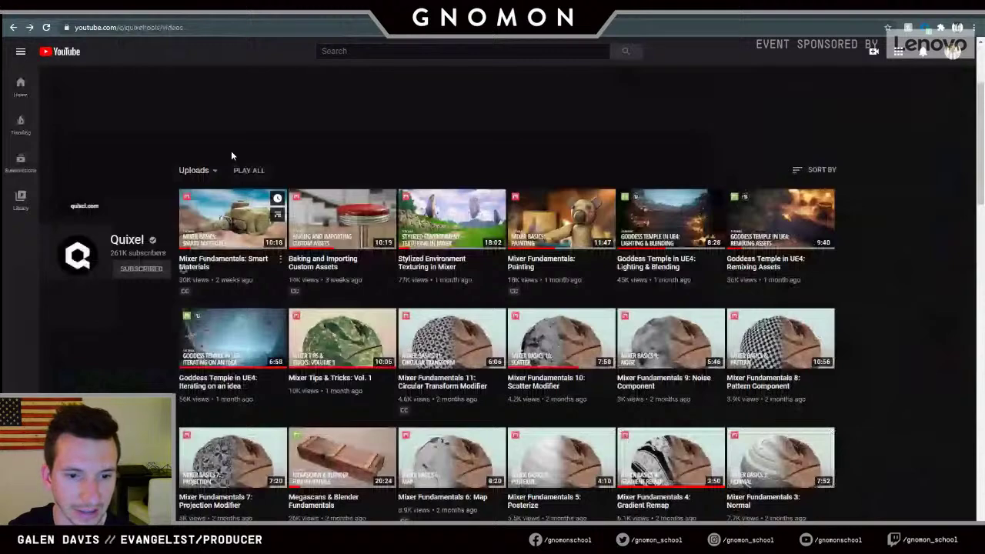
- Find the older upload "Creating an obsidian material in Mixer" in the channel's list and open it
scroll(171, 333, "down", 6)
scroll(170, 328, "down", 10)
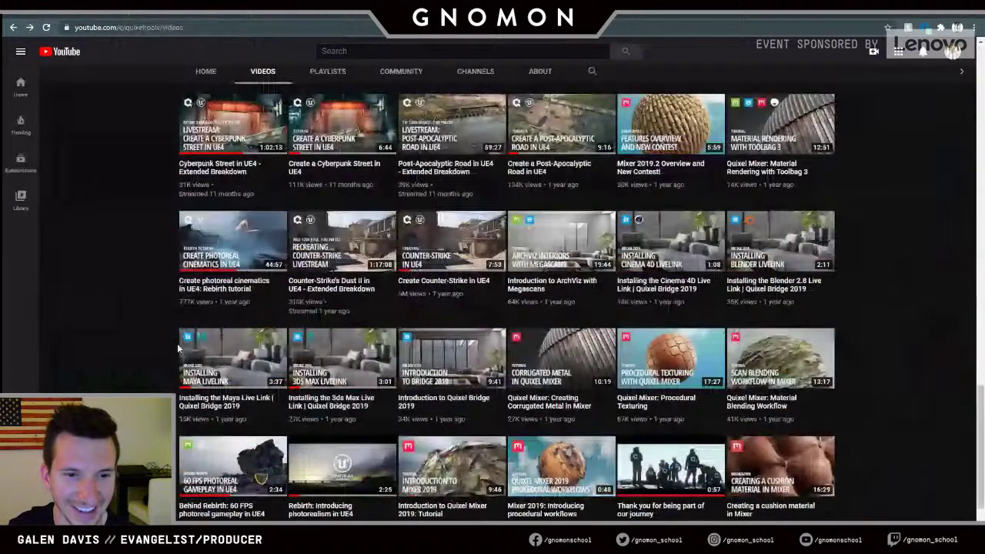
scroll(224, 259, "down", 8)
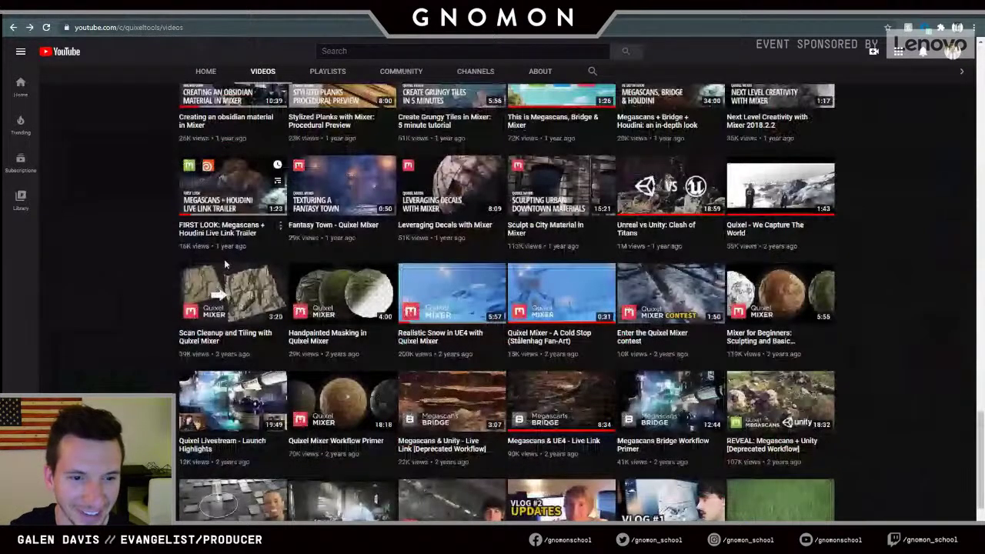
scroll(224, 264, "up", 3)
left_click(242, 333)
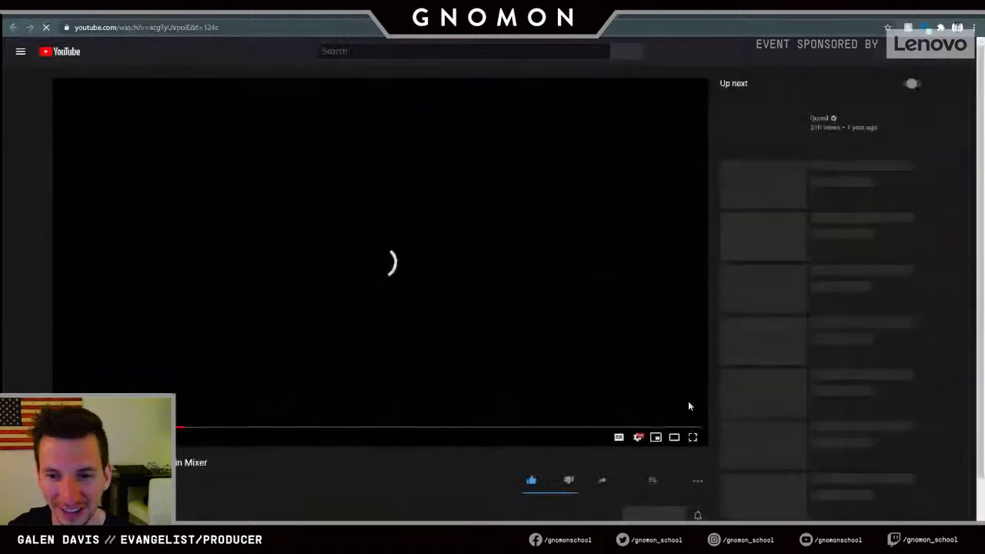
- View the finished obsidian material in the video in full screen, pause it and leave full screen
key("F11")
key("f")
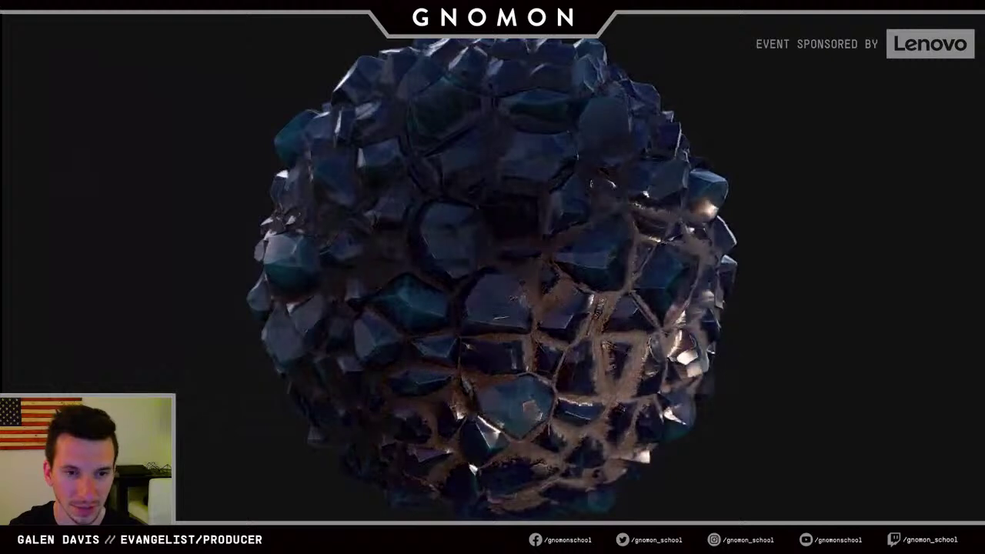
left_click(490, 316)
key("Escape")
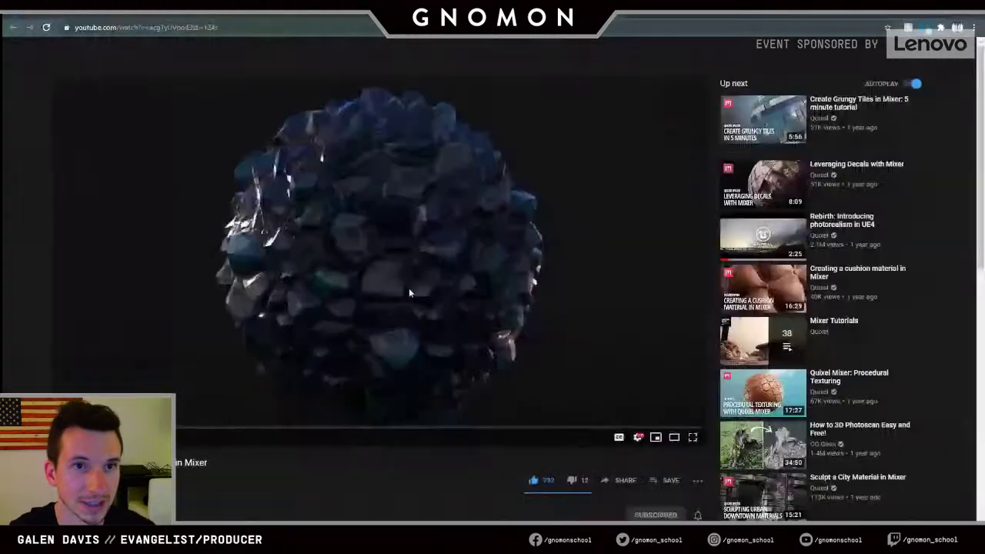
- Switch to the ArtStation window, open the account's own profile and view its portfolio artworks
left_click_drag(671, 16, 984, 30)
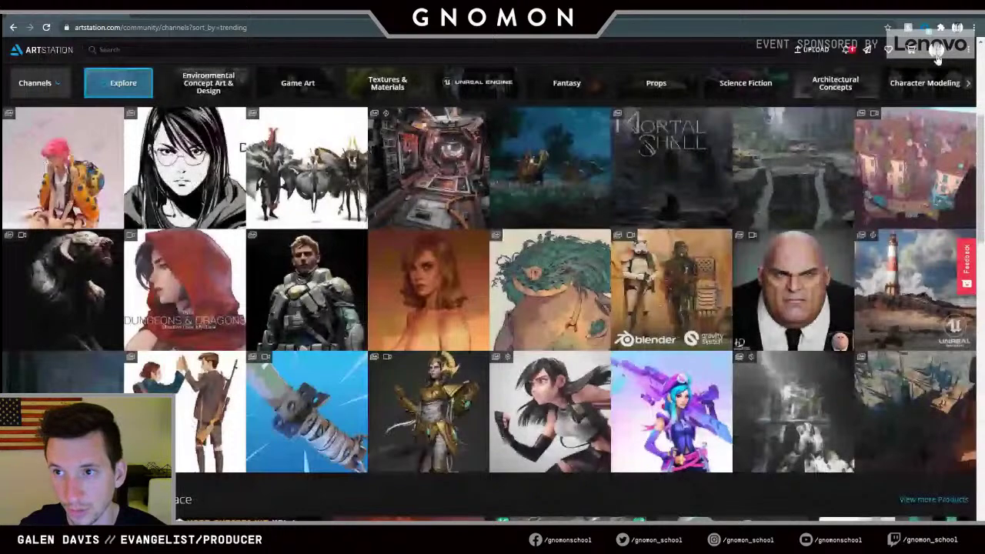
left_click(936, 53)
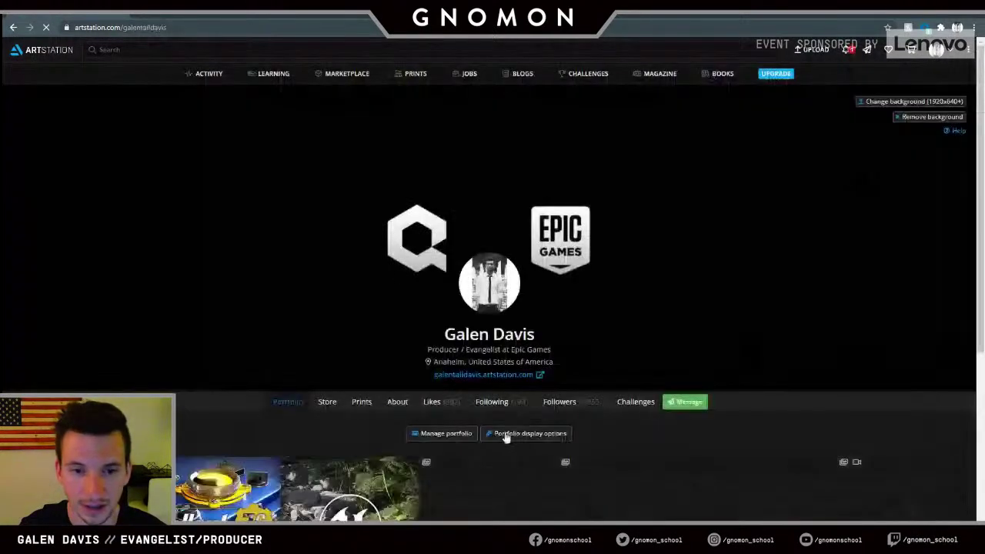
scroll(511, 303, "down", 1)
scroll(512, 303, "down", 3)
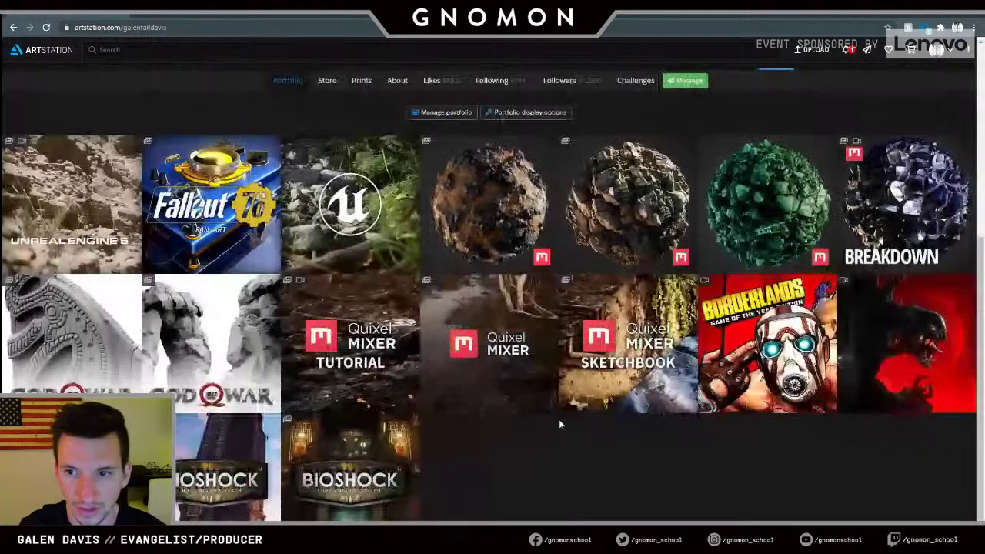
- View the green Jade-ish artwork, return to the portfolio overview and switch back to Quixel Mixer
left_click(731, 263)
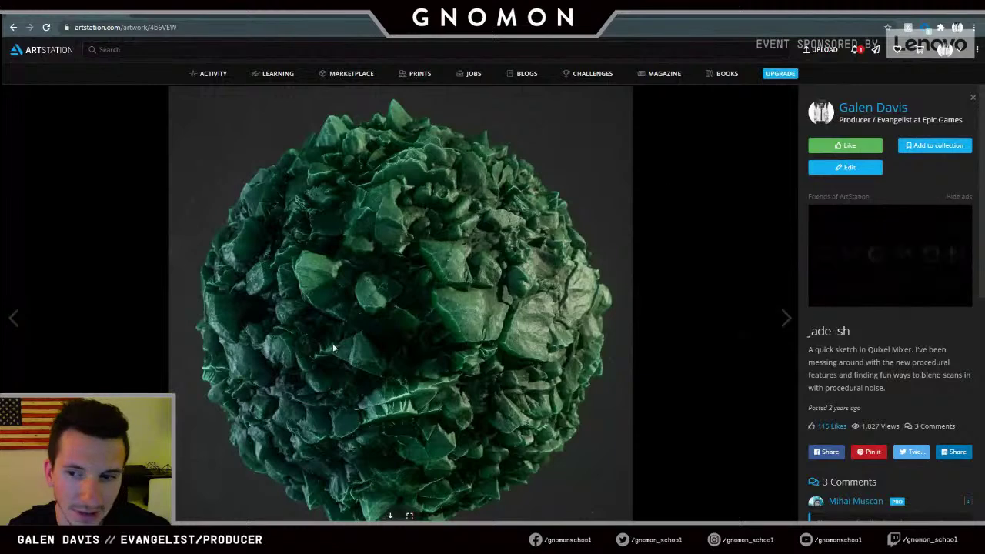
left_click(864, 112)
scroll(863, 113, "down", 4)
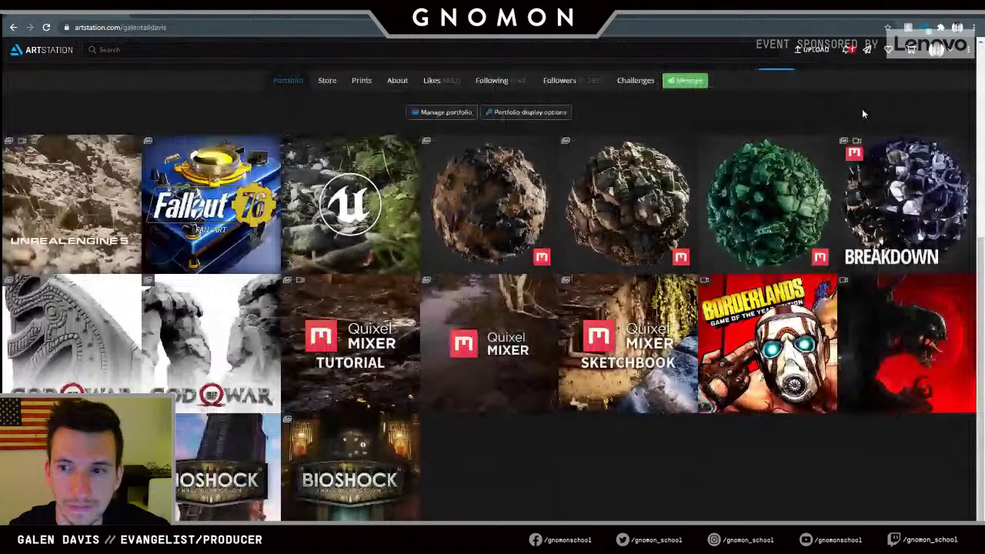
scroll(785, 218, "up", 1)
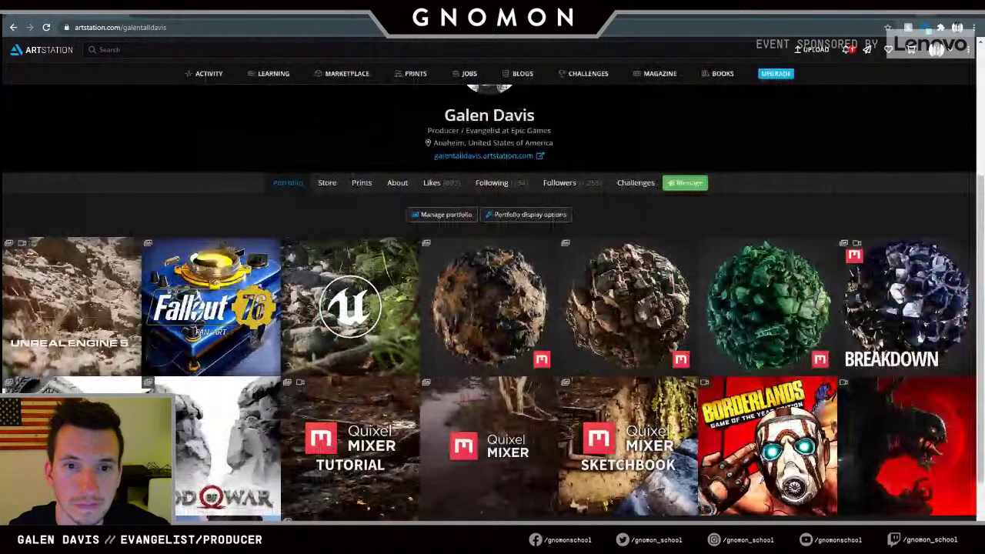
key("alt+Tab")
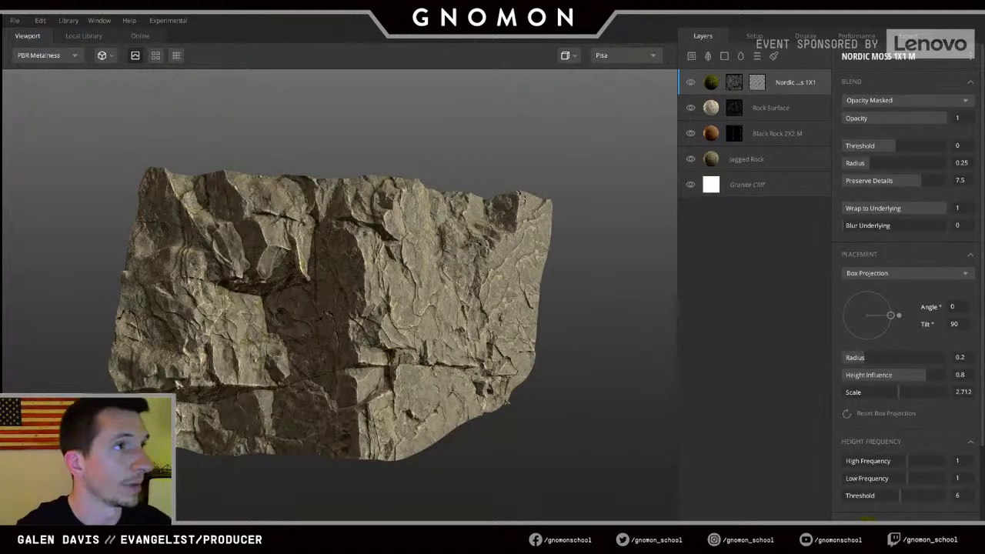
- Switch to the browser with the Epic Games lead artist's ArtStation portfolio and open "World of Warcraft Homage in UE4"
left_click_drag(1, 267, 442, 282)
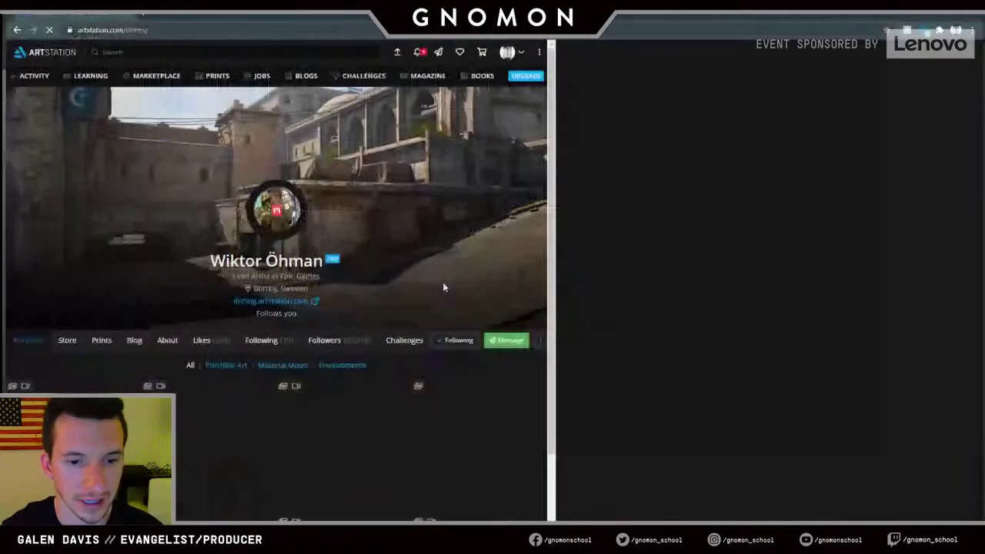
scroll(413, 332, "down", 5)
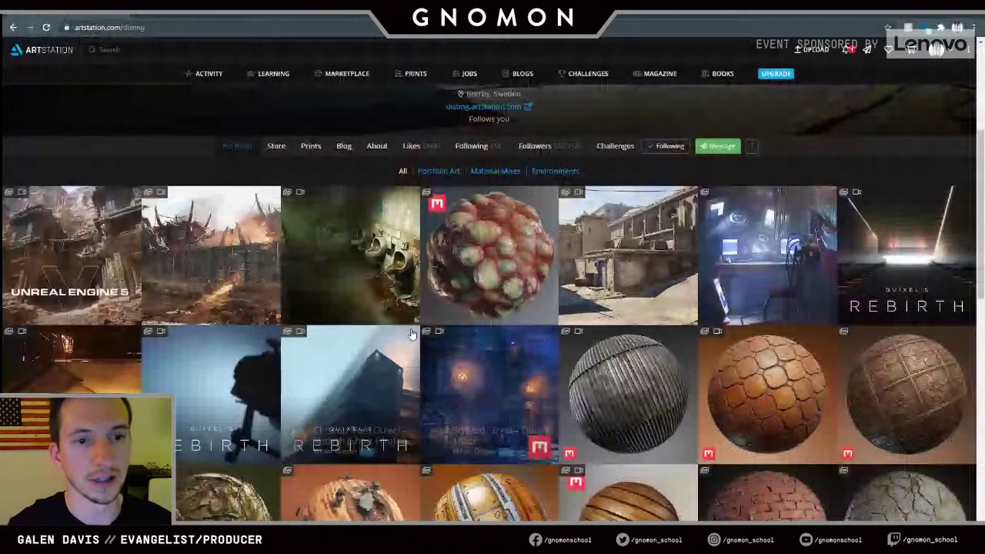
left_click(204, 262)
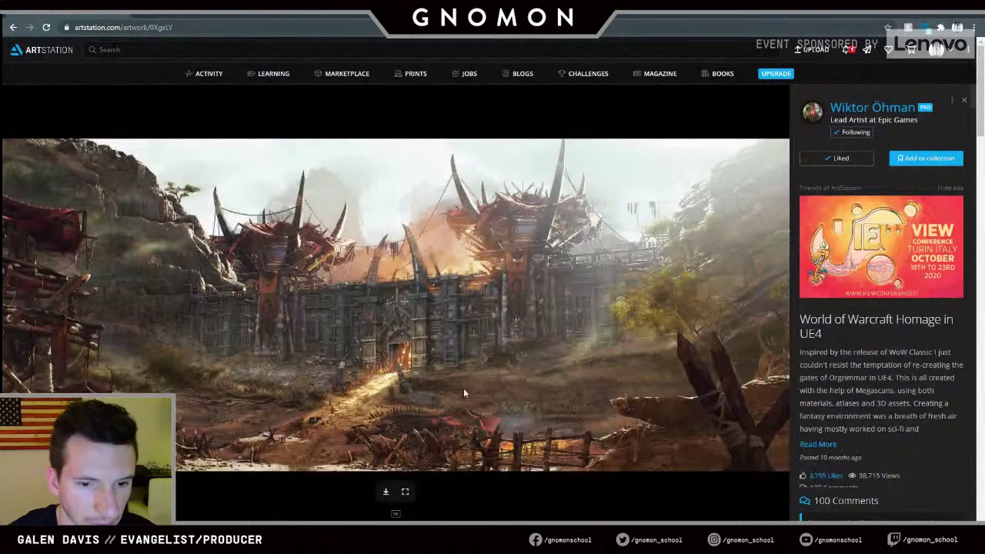
- Look through the gate renders, video preview and lighting variations of "World of Warcraft Homage in UE4" and return to the lead artist's portfolio
scroll(464, 388, "down", 2)
scroll(465, 358, "up", 2)
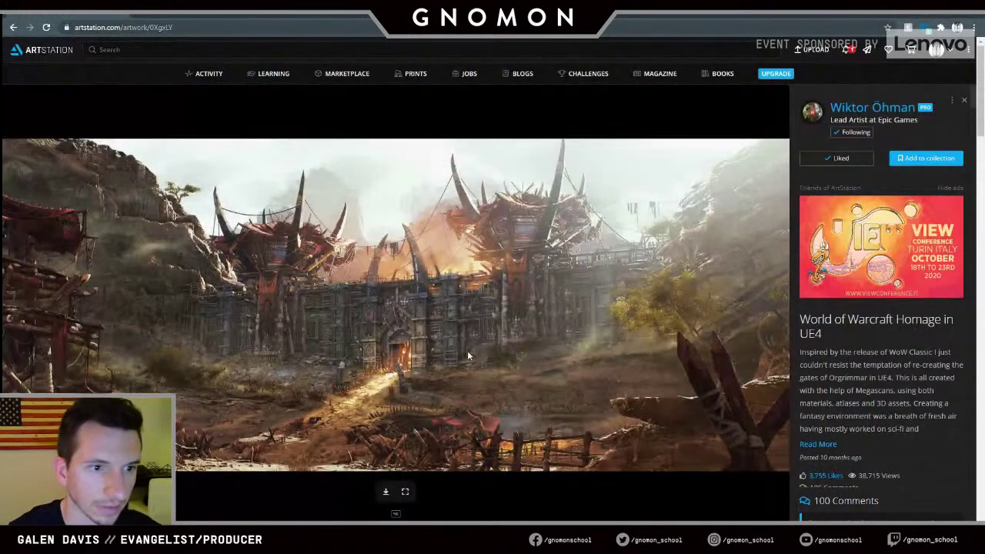
scroll(467, 354, "down", 10)
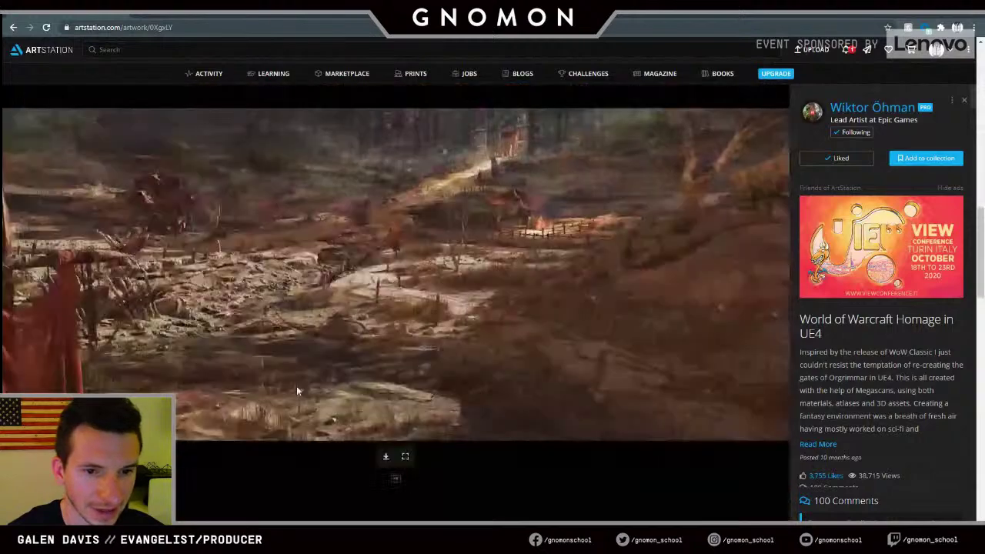
scroll(476, 300, "down", 1)
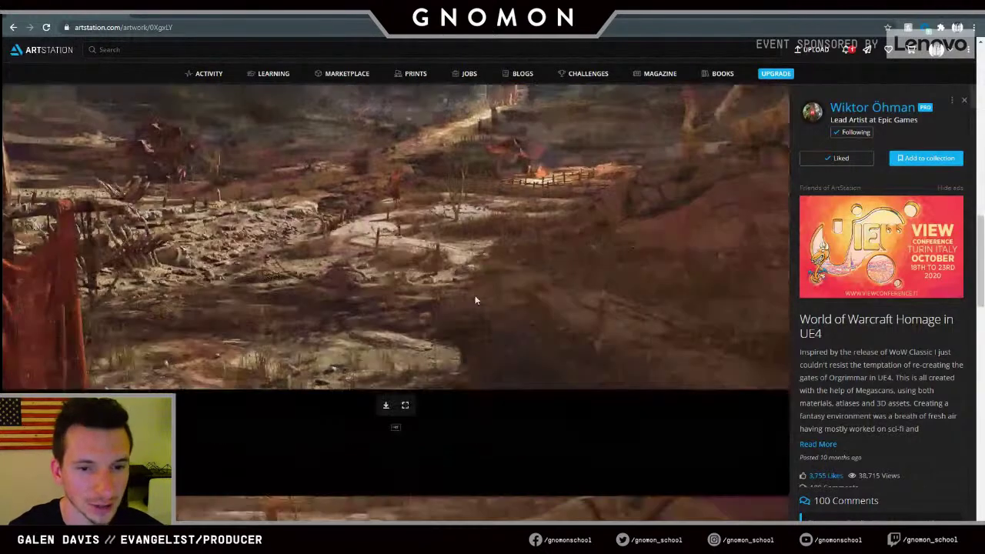
scroll(472, 285, "down", 5)
scroll(470, 273, "down", 5)
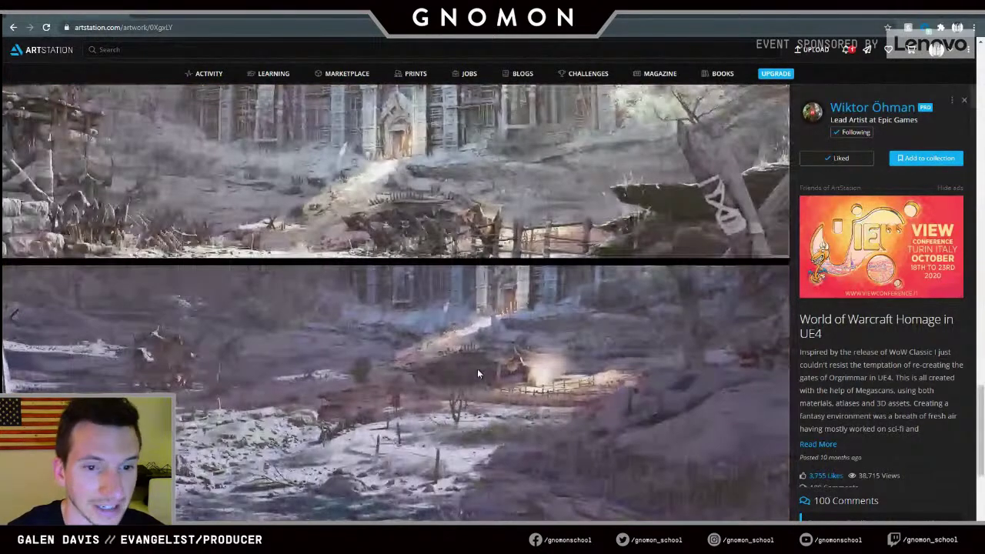
scroll(477, 374, "down", 5)
scroll(476, 332, "up", 6)
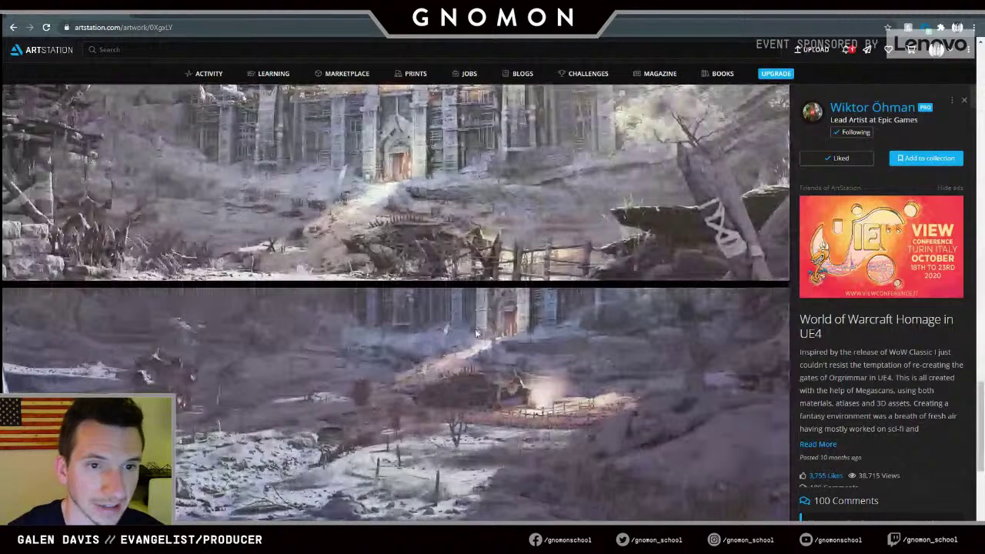
scroll(462, 332, "down", 5)
scroll(442, 332, "up", 1)
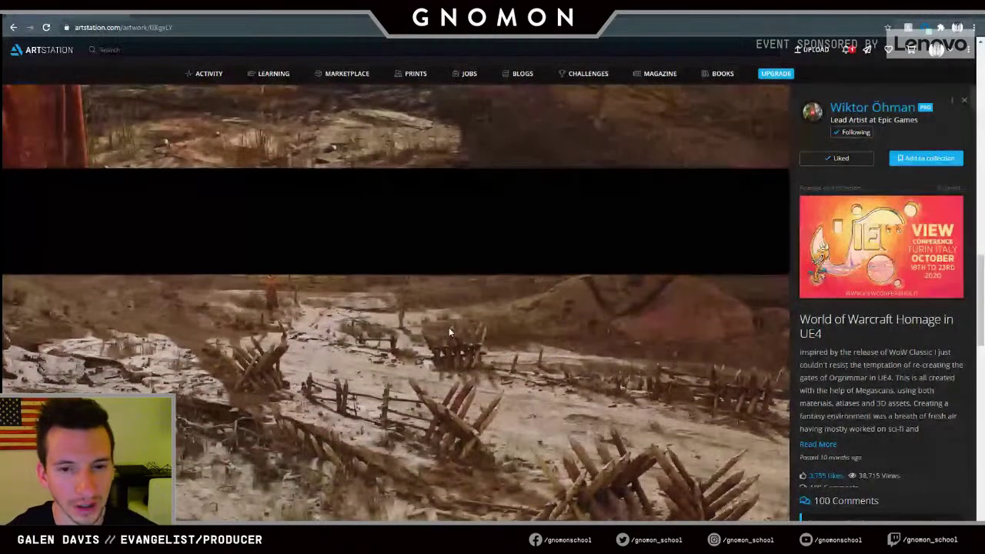
scroll(450, 333, "down", 10)
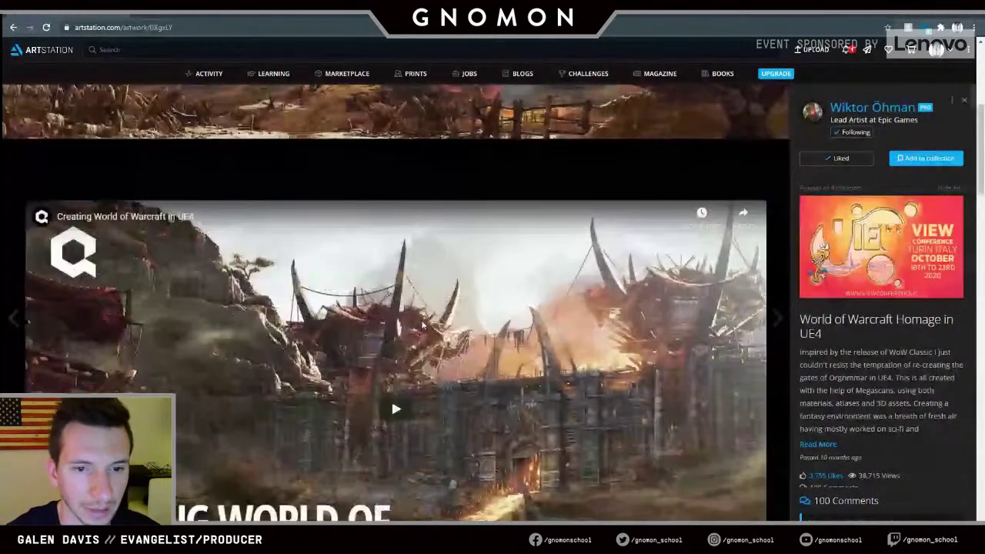
scroll(385, 292, "up", 8)
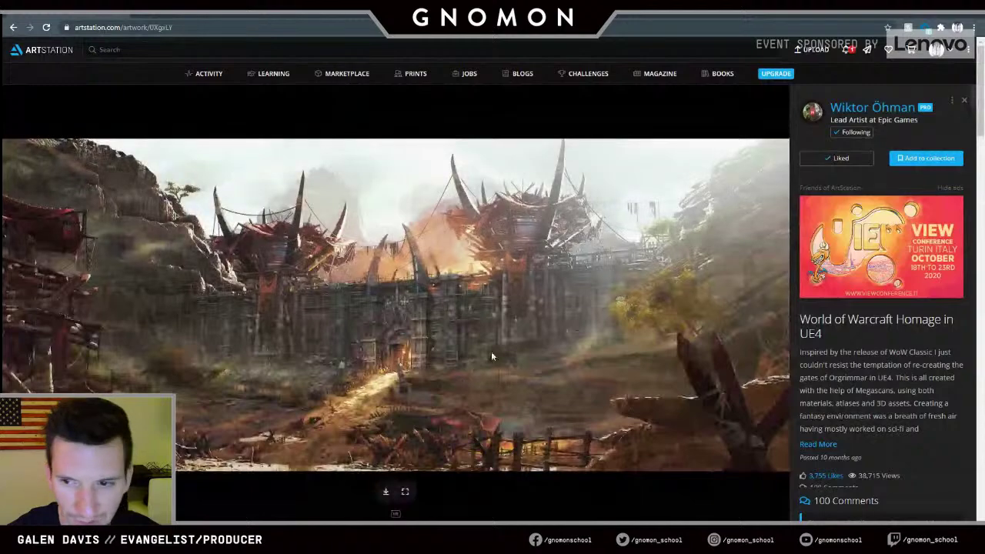
key("alt+Left")
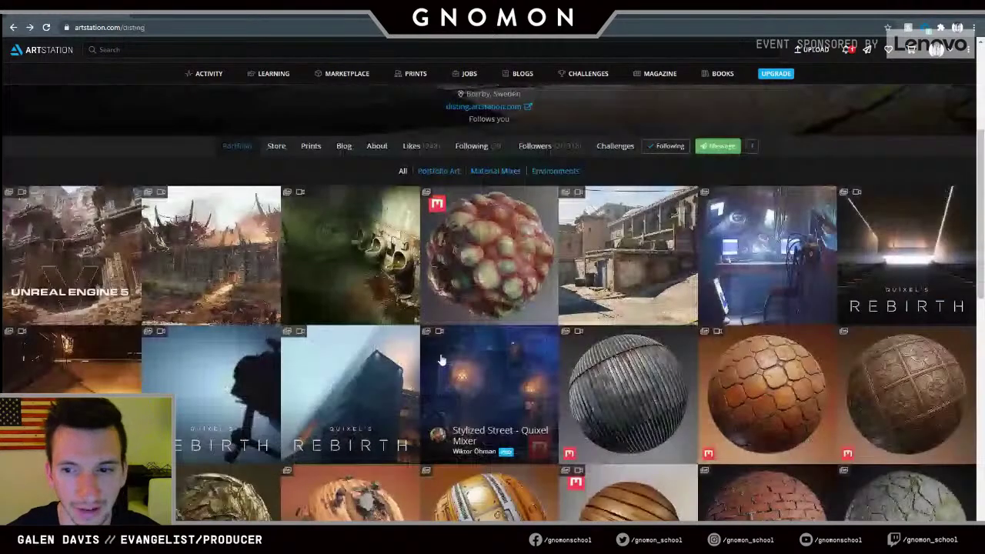
- Open "Procedural Desert Rocks - Quixel Mixer", view its sphere renders, close-up and channel breakdown, and return to the portfolio
scroll(631, 373, "down", 3)
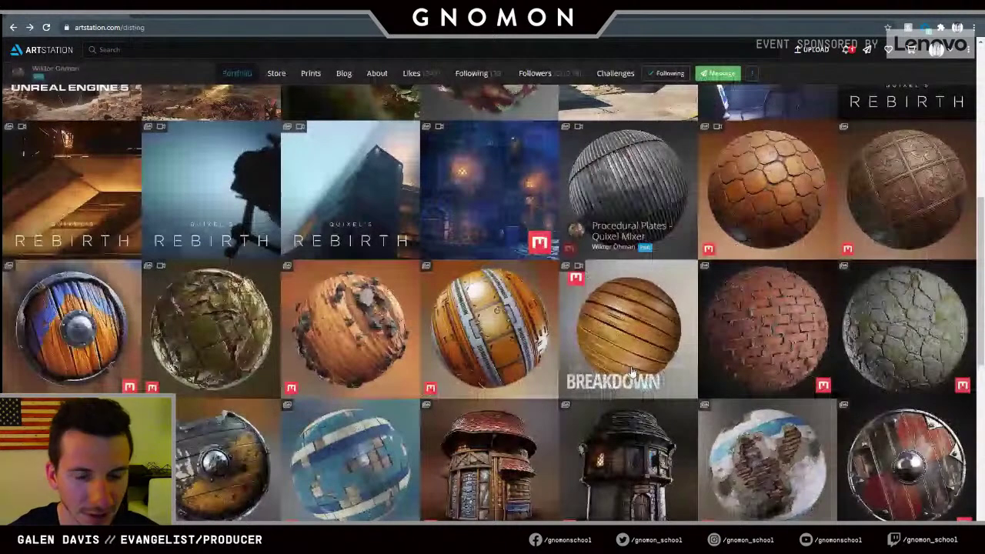
left_click(631, 372)
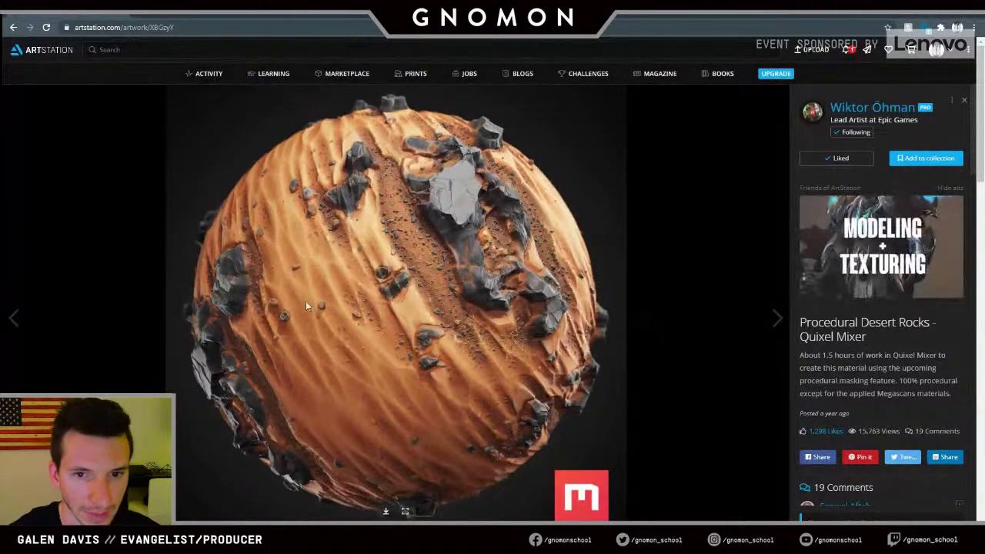
scroll(501, 366, "down", 10)
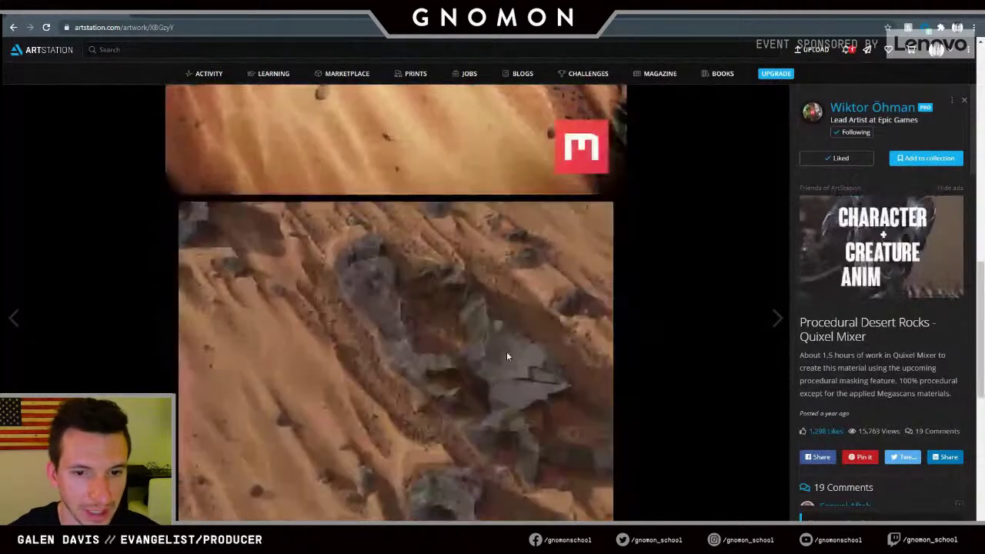
scroll(505, 362, "down", 10)
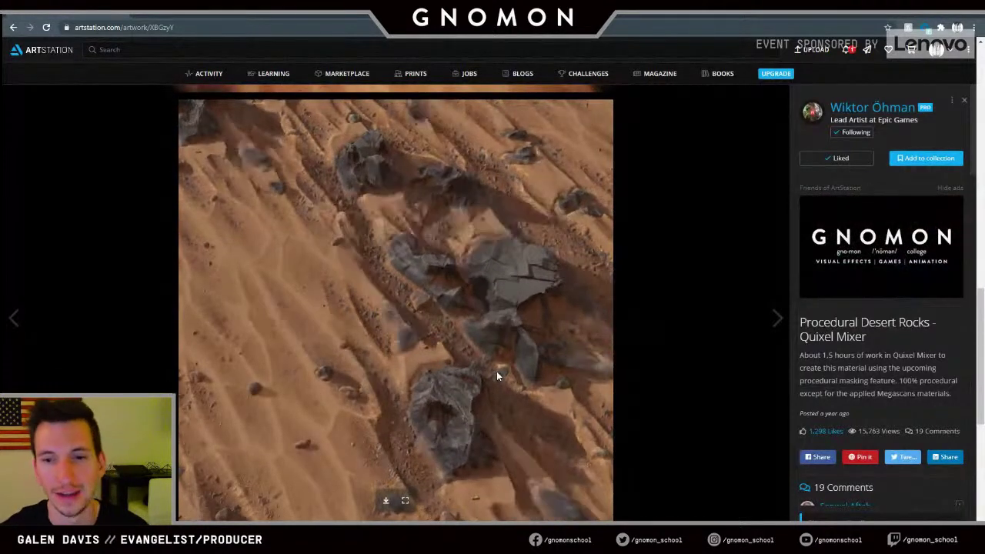
scroll(411, 366, "down", 4)
scroll(315, 373, "up", 1)
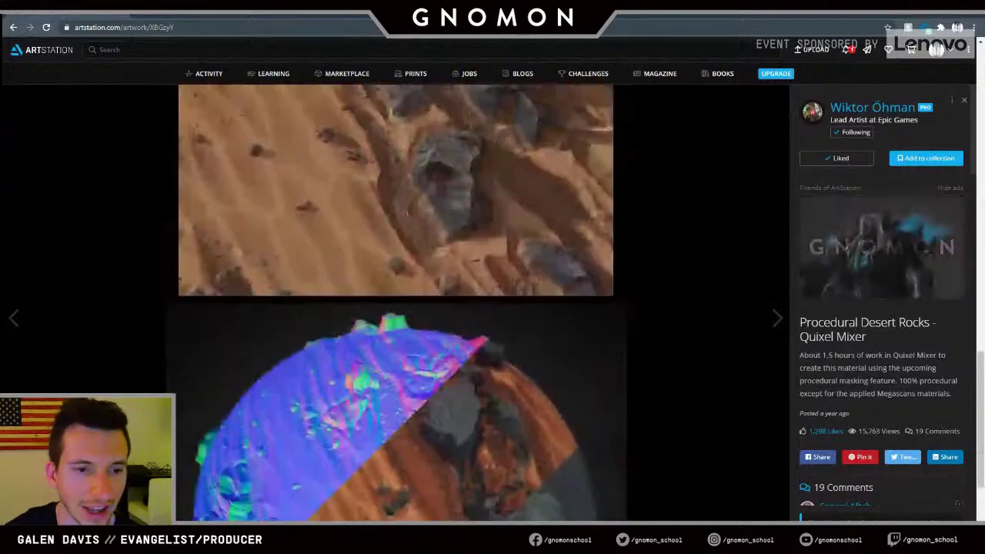
scroll(493, 306, "down", 6)
scroll(492, 307, "up", 3)
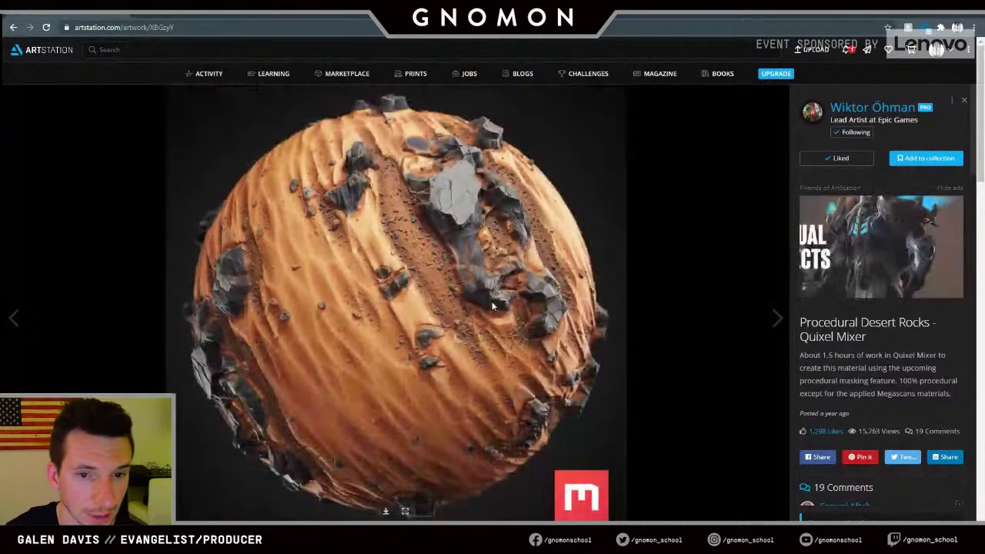
key("alt+Left")
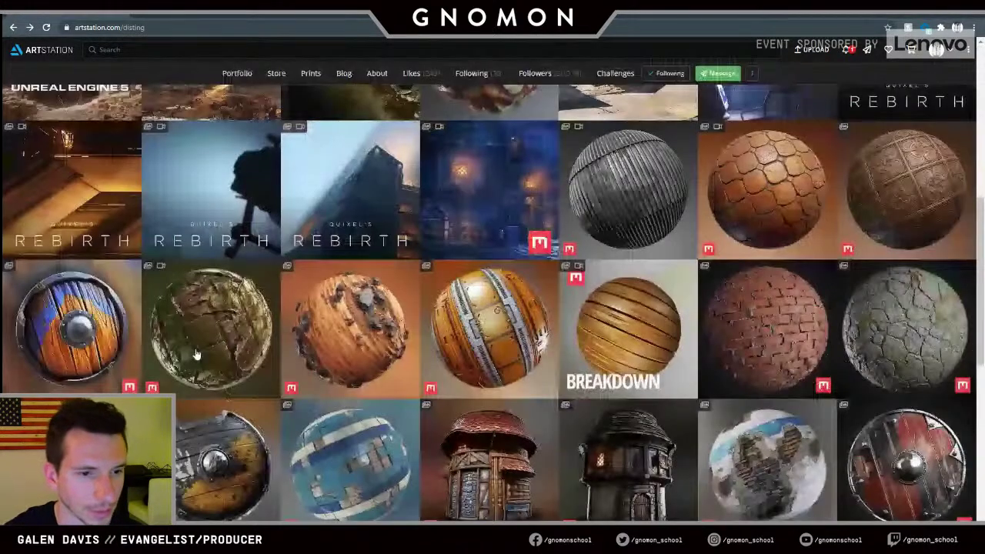
- Open "Texture-Only Fantasy House - Quixel Mixer", view its day, night and close-up renders, and return to the portfolio
scroll(201, 346, "down", 2)
left_click(508, 306)
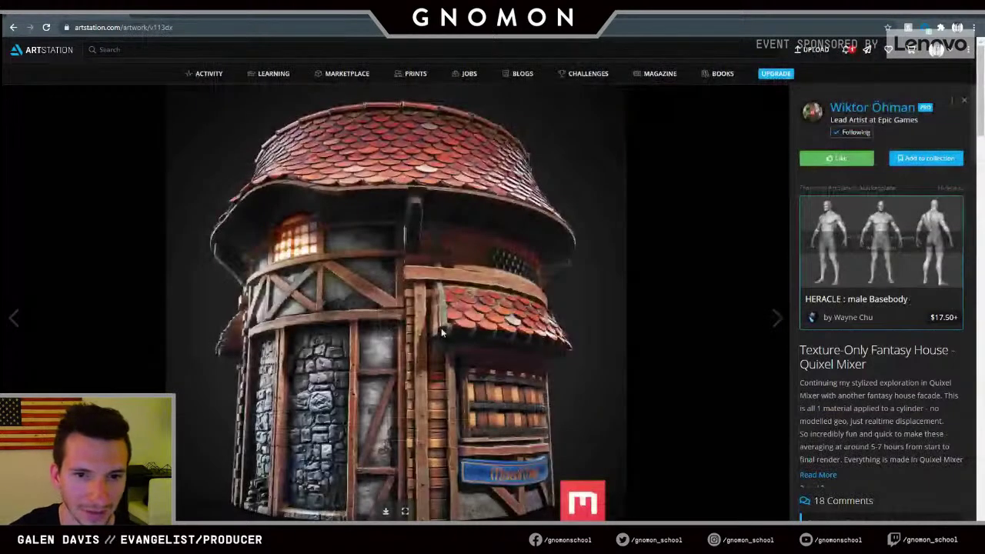
scroll(439, 325, "down", 2)
scroll(481, 334, "down", 10)
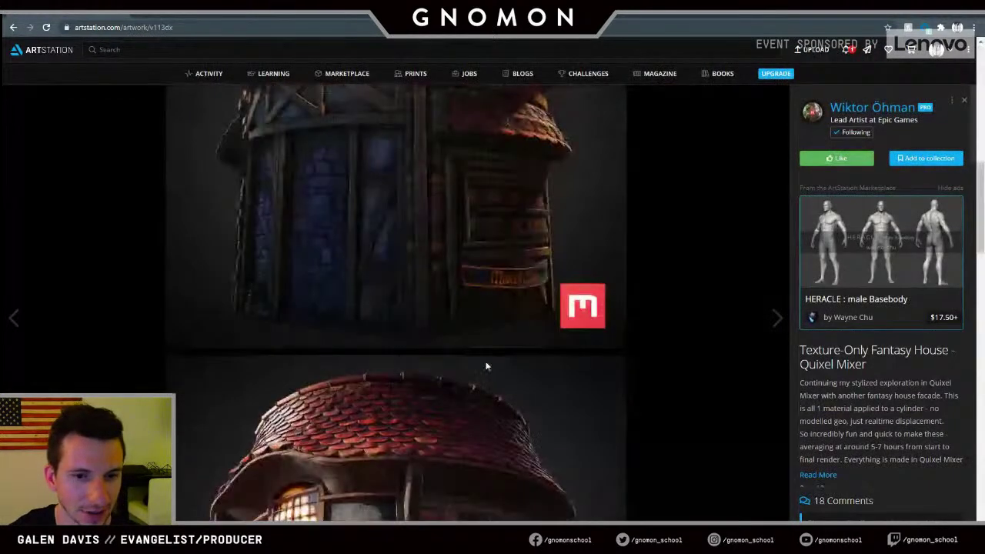
scroll(487, 346, "down", 6)
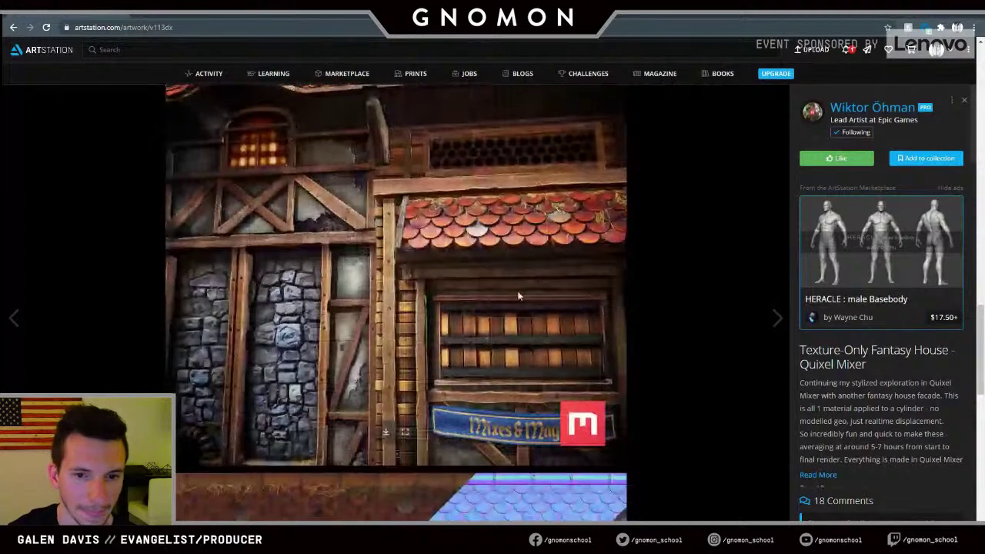
scroll(409, 304, "down", 3)
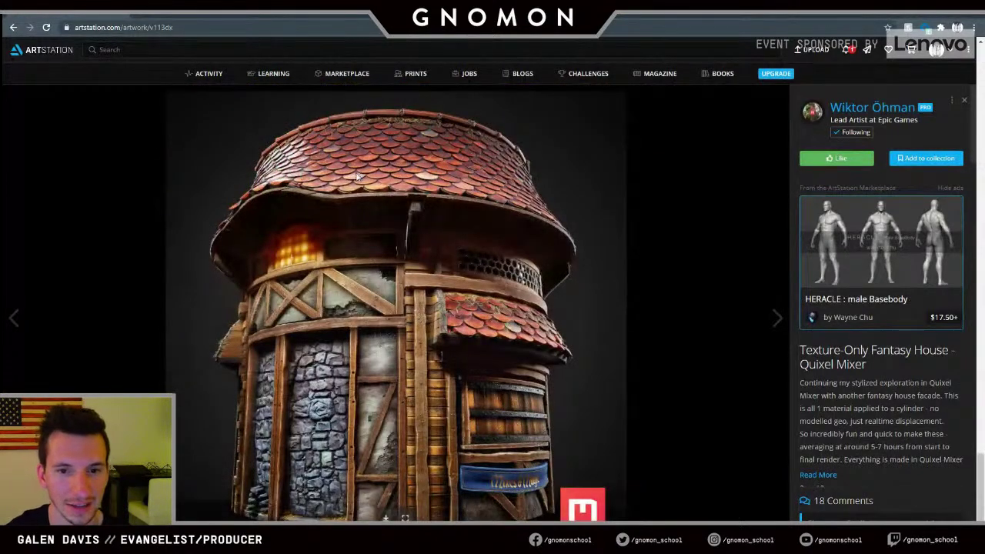
key("alt+Left")
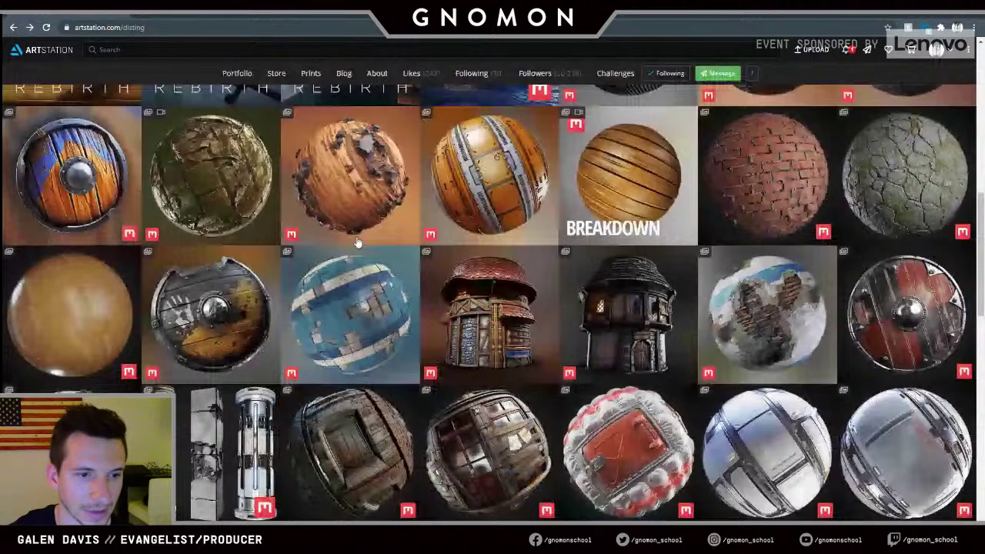
- Browse the older portfolio artworks, view "Stylized Planks - Mixer Proceduralism" with its renders and procedural preview video, and return to the portfolio
scroll(408, 269, "down", 3)
scroll(460, 299, "down", 1)
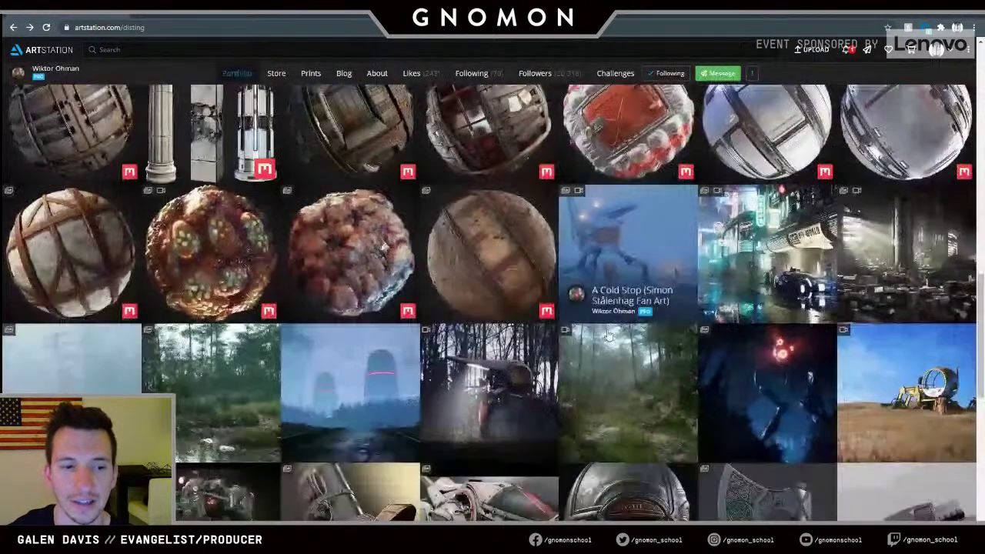
scroll(662, 323, "up", 4)
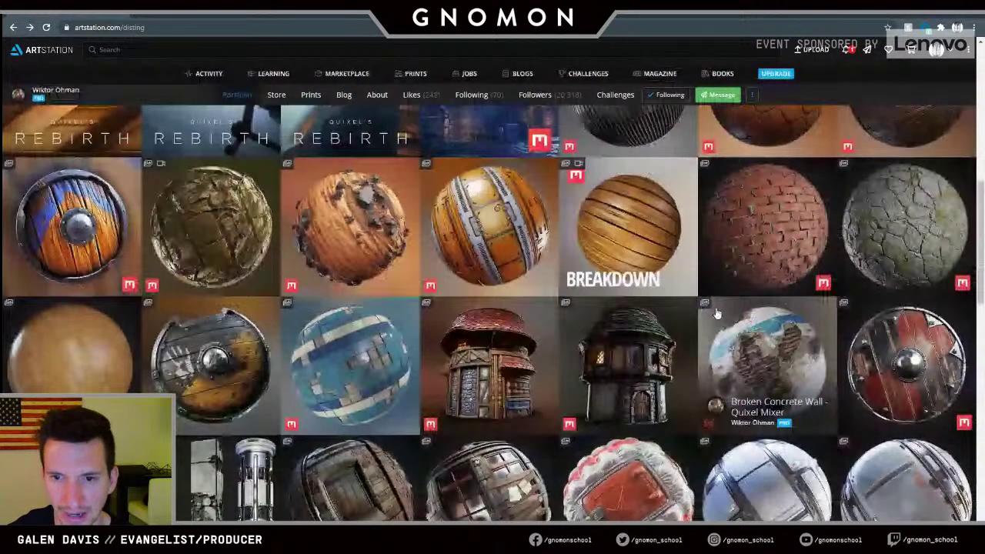
scroll(693, 316, "up", 1)
left_click(608, 331)
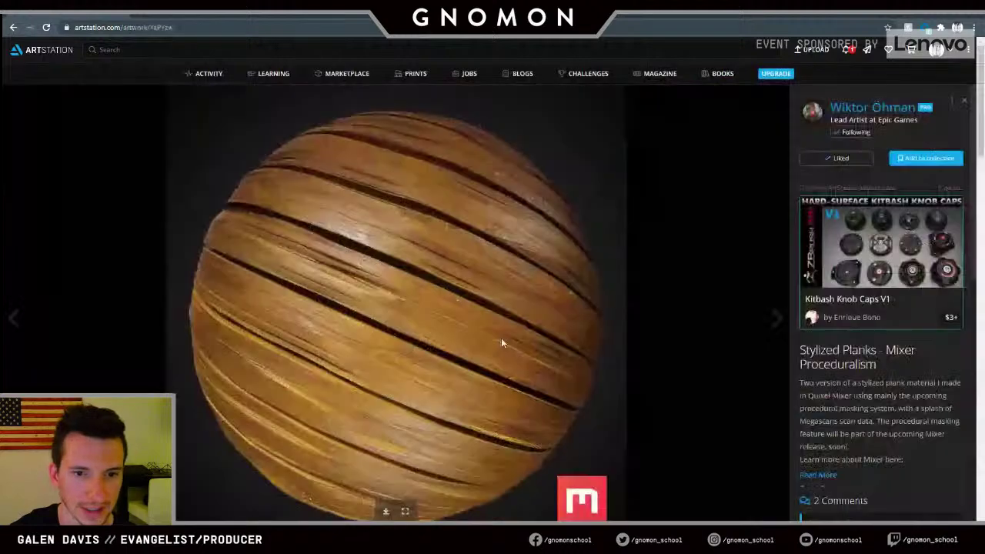
scroll(462, 350, "down", 4)
scroll(407, 369, "down", 8)
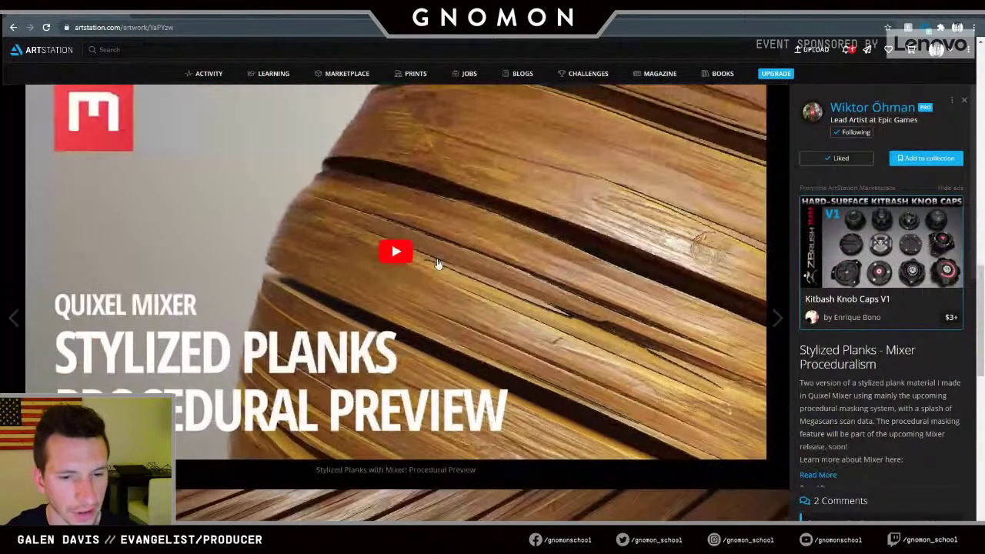
scroll(423, 304, "down", 3)
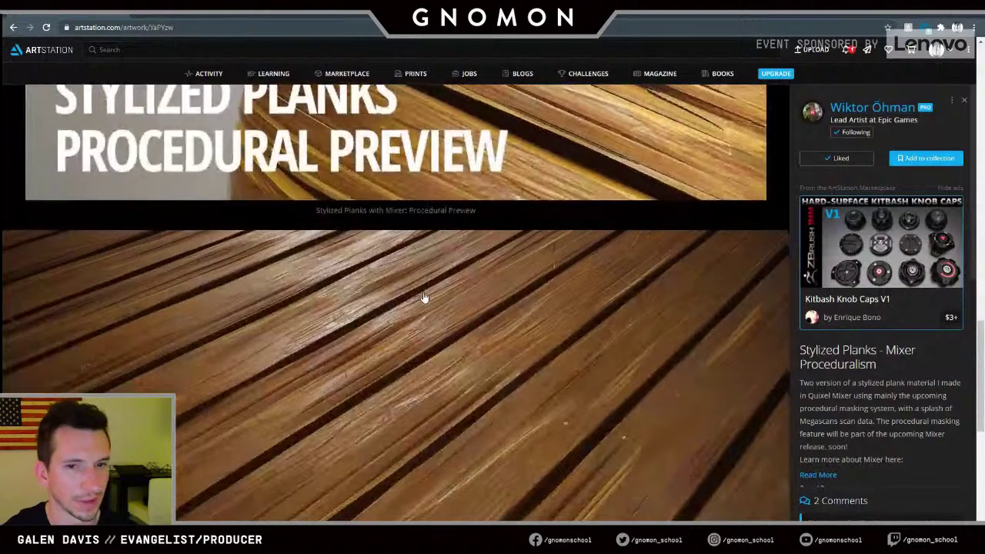
scroll(424, 297, "down", 1)
scroll(363, 446, "up", 5)
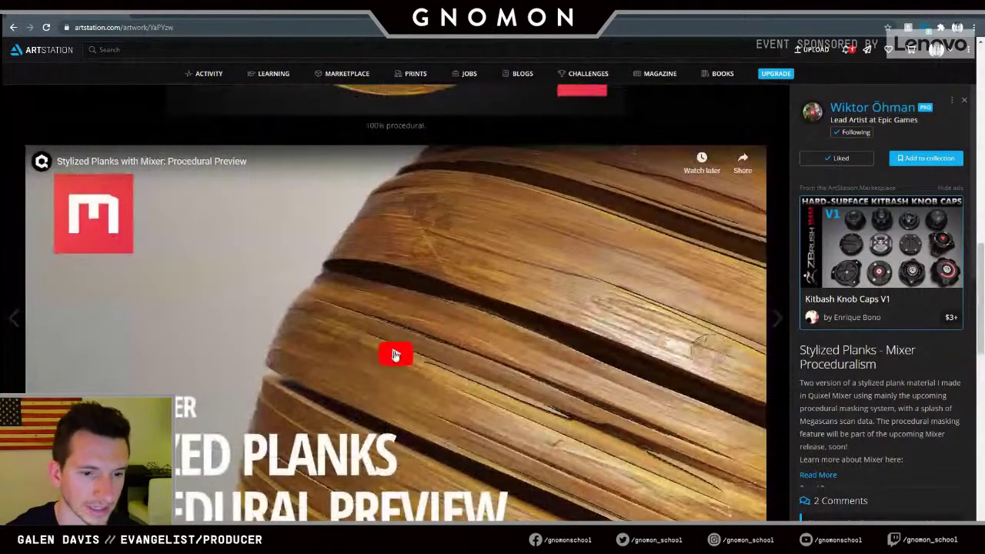
scroll(385, 312, "up", 5)
scroll(377, 315, "up", 4)
key("alt+Left")
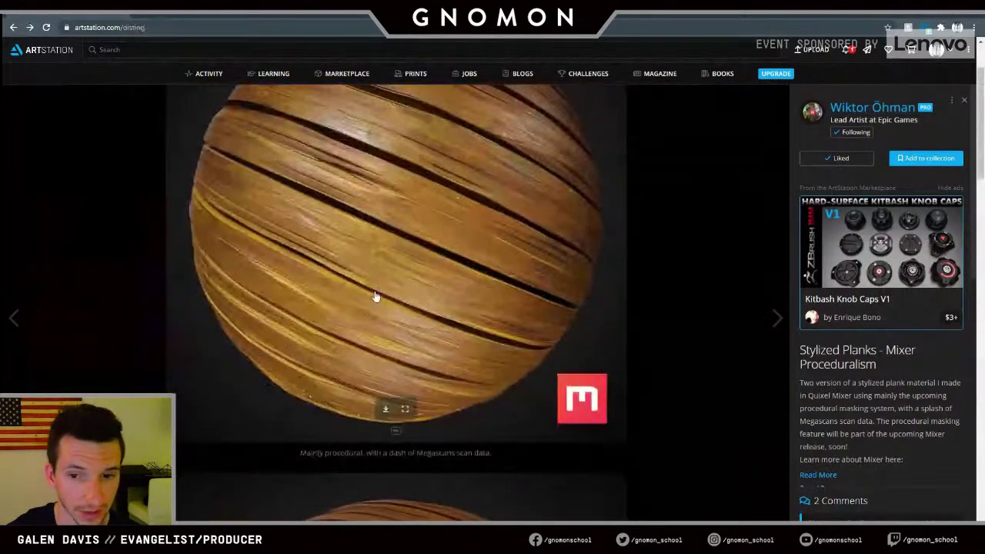
- Look over the portfolio's material spheres and open "Stylized Procedural Shield - Quixel Mixer"
scroll(377, 296, "up", 2)
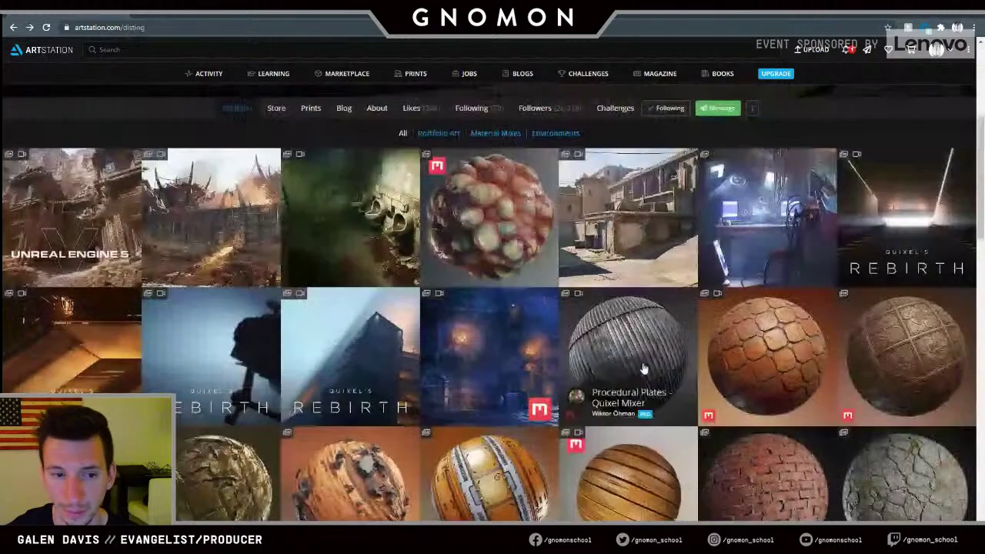
scroll(631, 366, "down", 1)
scroll(115, 323, "down", 4)
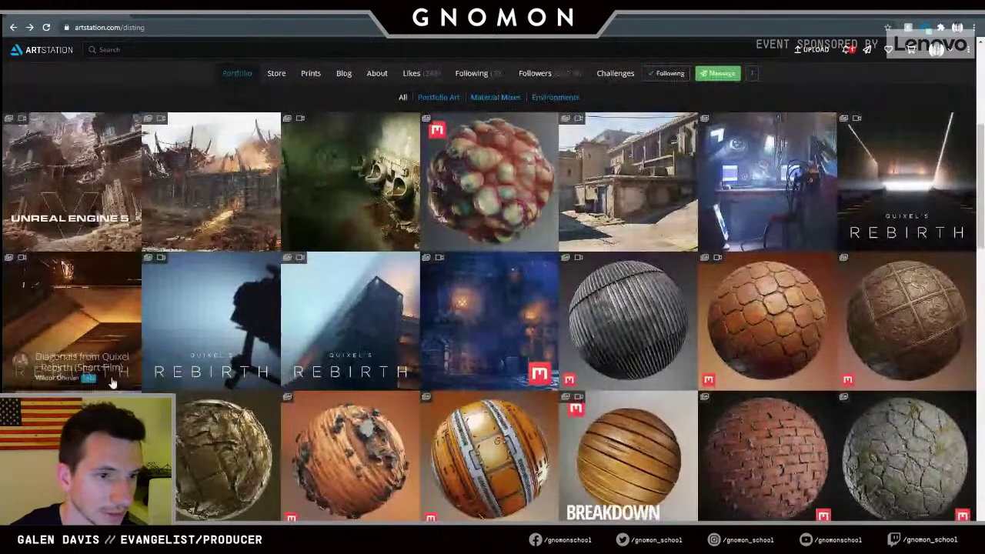
left_click(65, 185)
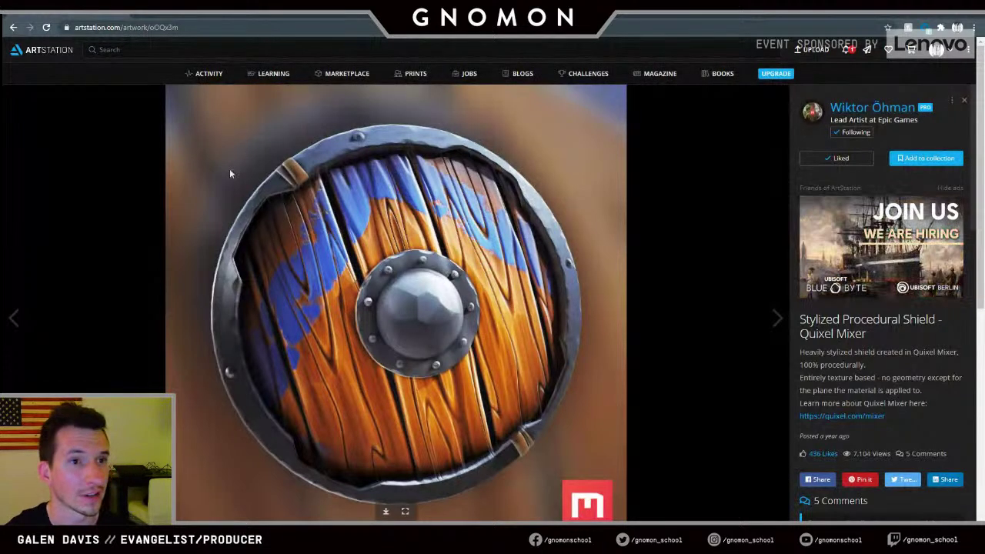
- Move the browser window off Quixel Mixer, check the project's setup settings and return to the layer stack
left_click_drag(454, 8, 405, 54)
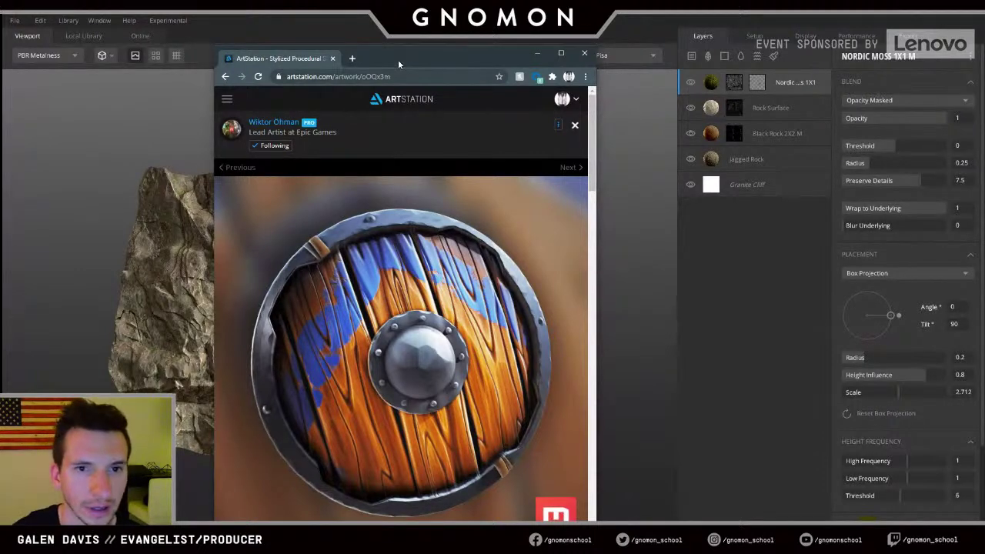
left_click_drag(398, 60, 0, 154)
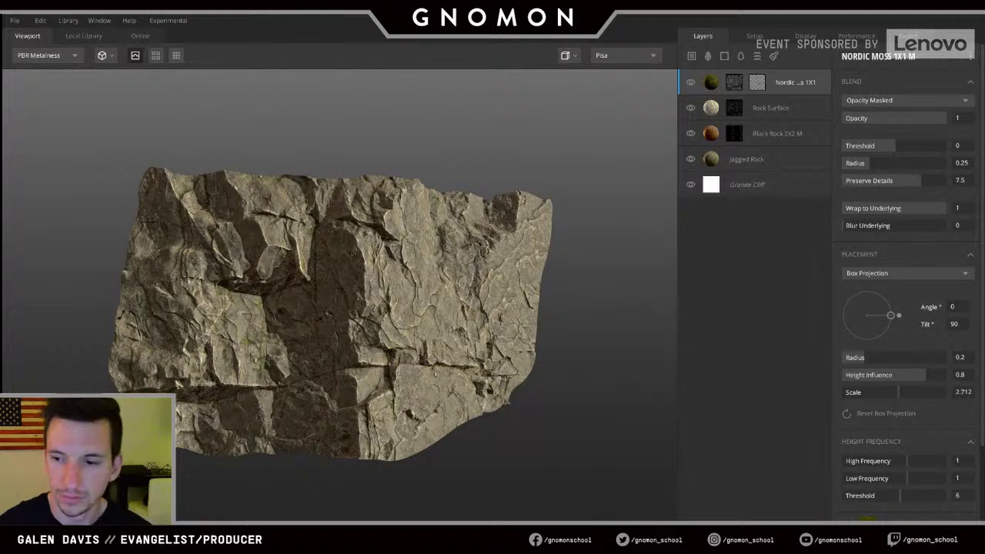
left_click(801, 40)
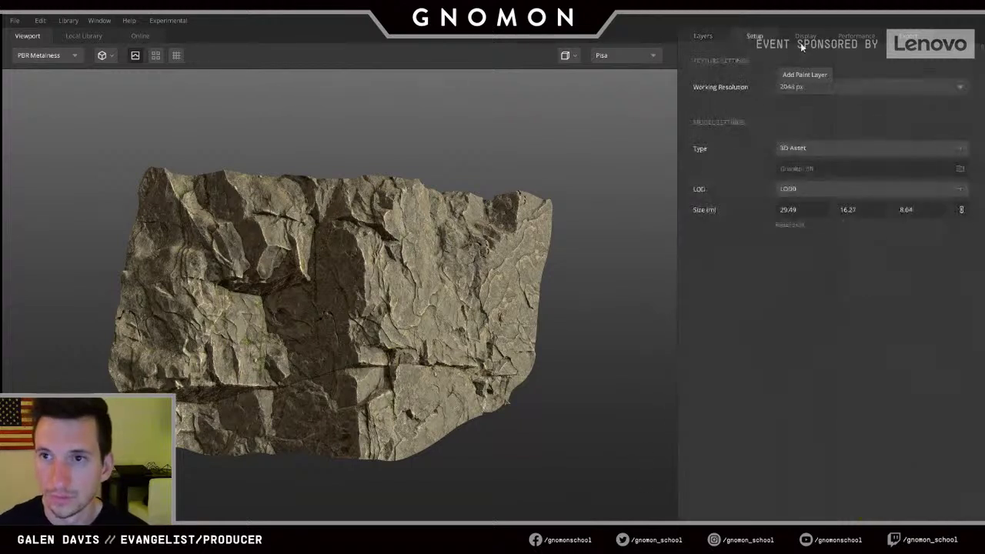
left_click(703, 39)
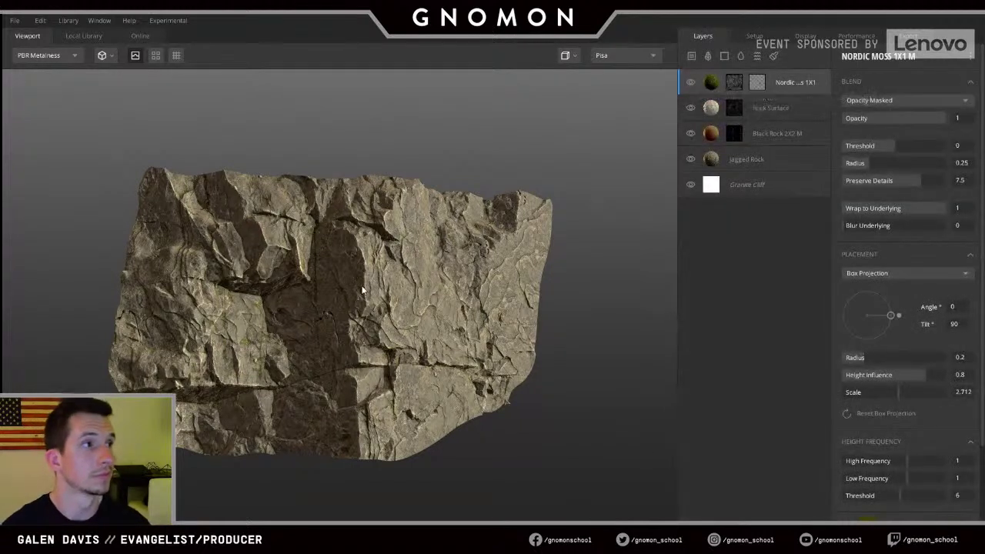